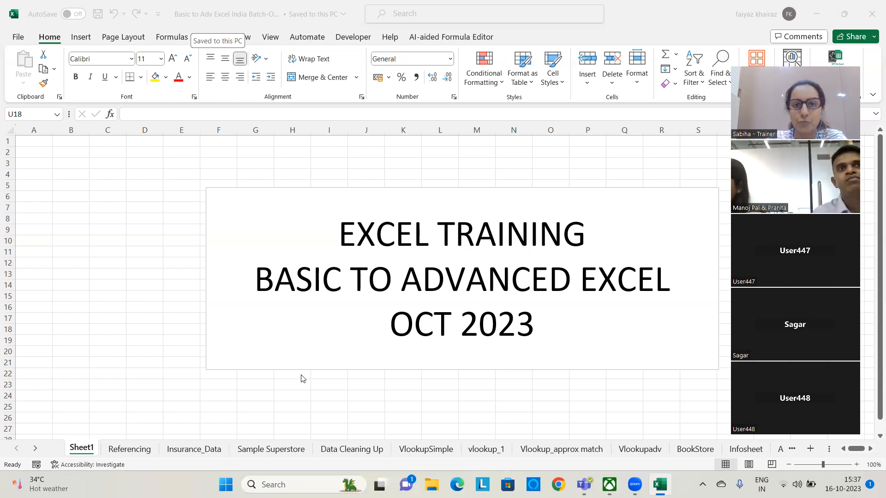
Enter the label "SMALLEST Unit -" in cell B3 and its answer "Cell" in cell D3
left_click(81, 166)
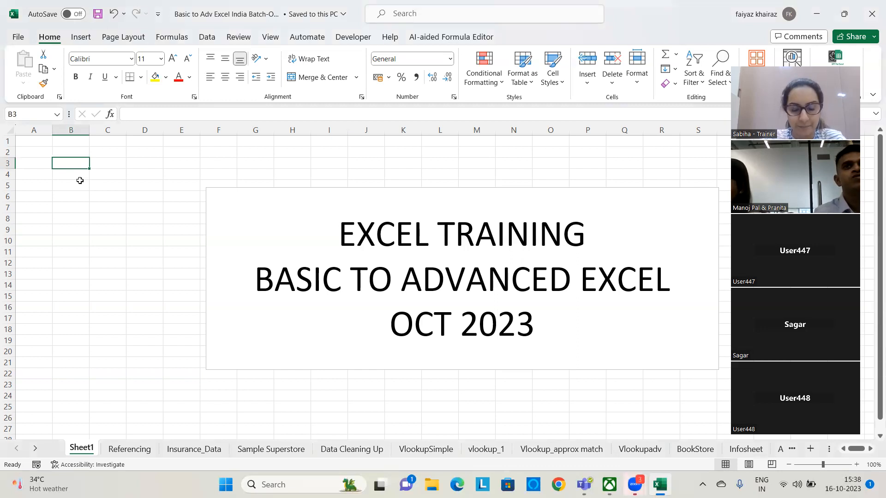
type("SMALLE")
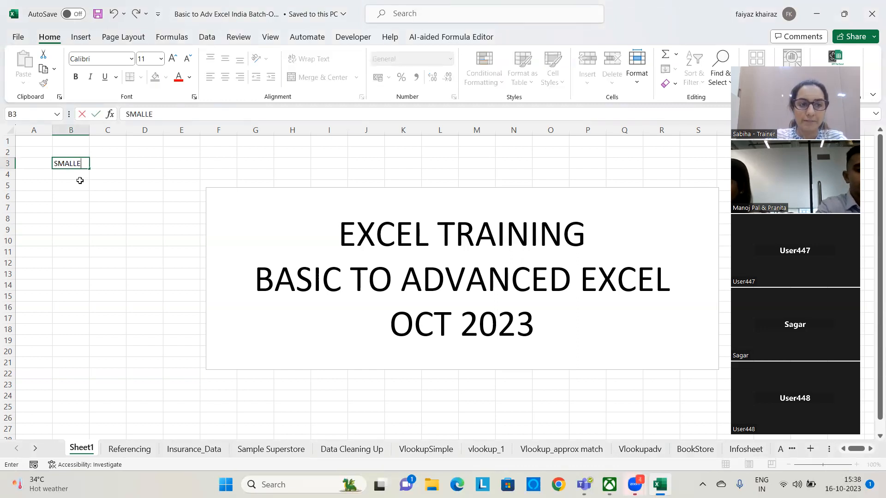
type("ST uNIT ")
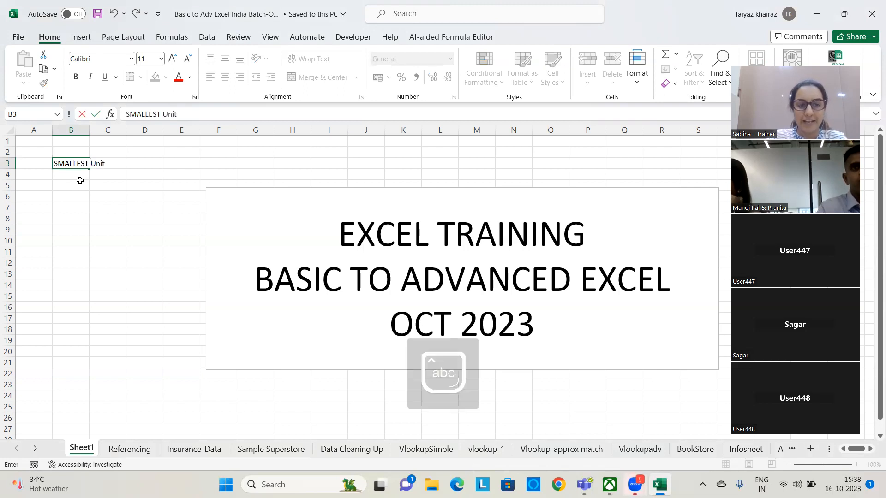
type("-")
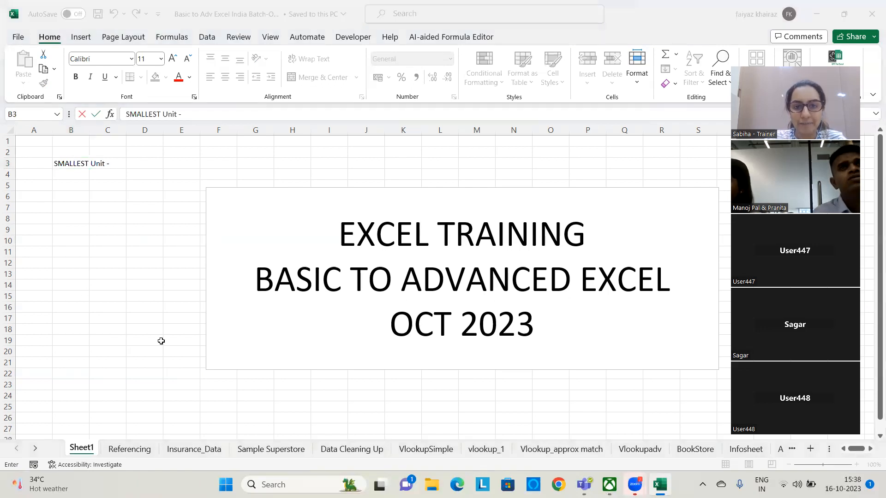
left_click(152, 165)
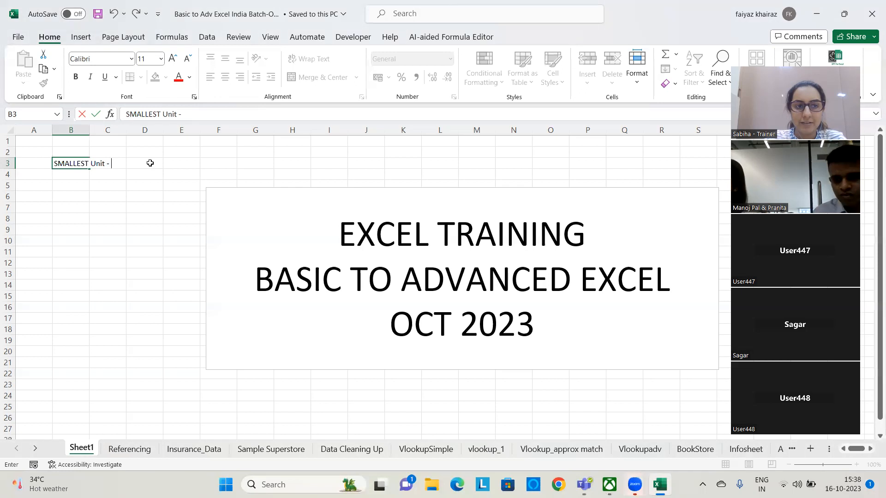
left_click(150, 163)
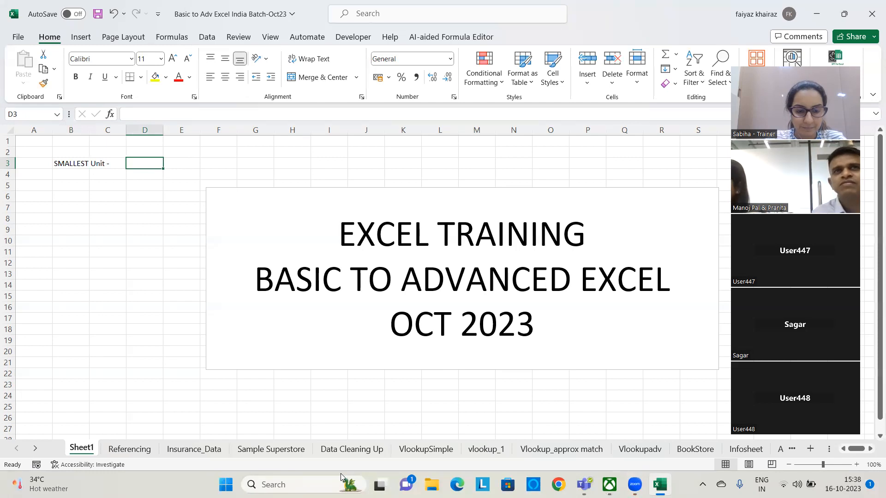
type("Cell")
key("Return")
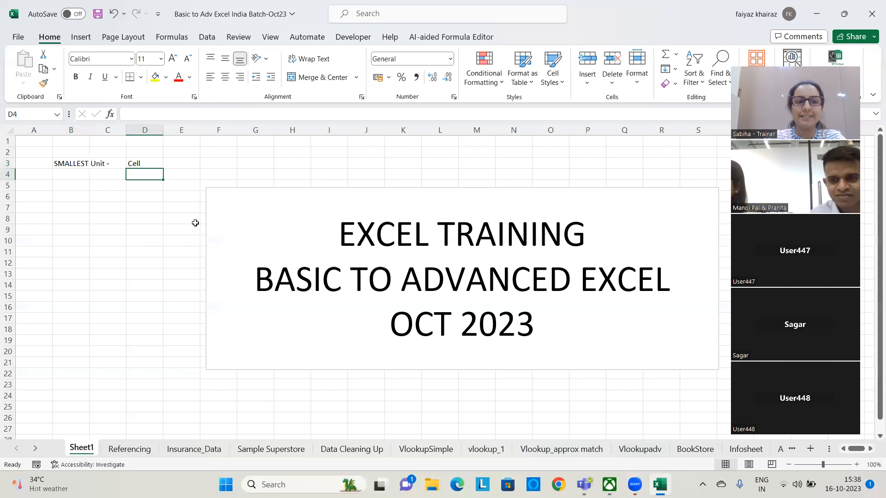
left_click(355, 481)
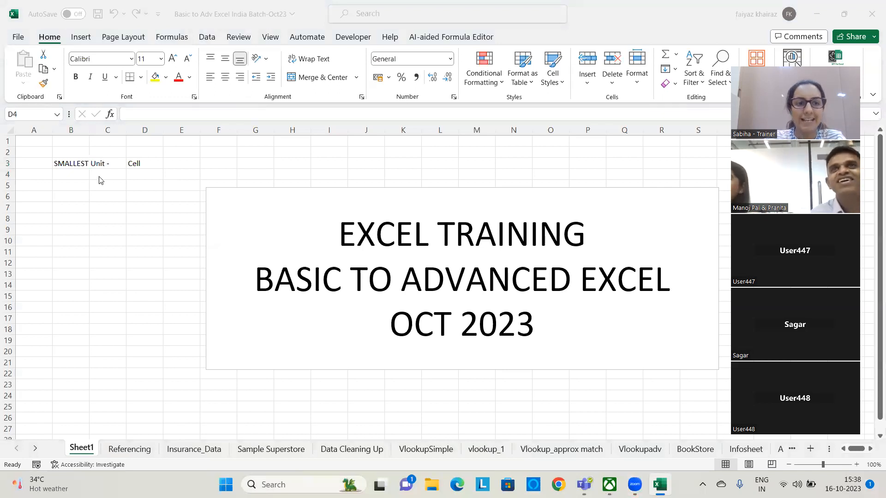
left_click(141, 176)
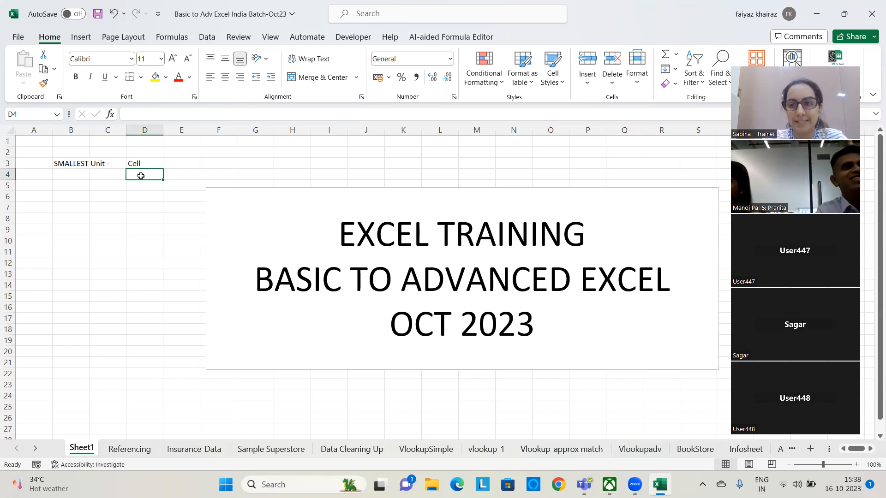
left_click(545, 4)
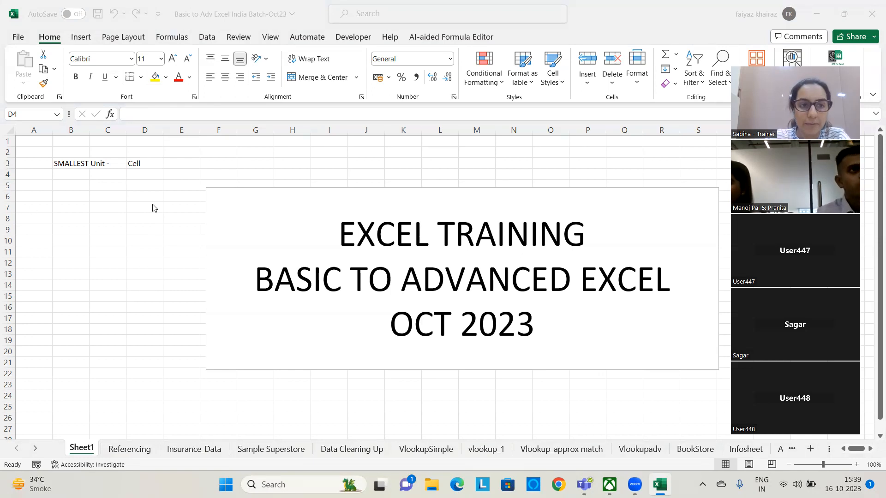
Highlight cell D6 in yellow and apply the same yellow fill to the range A5:D18
left_click(145, 129)
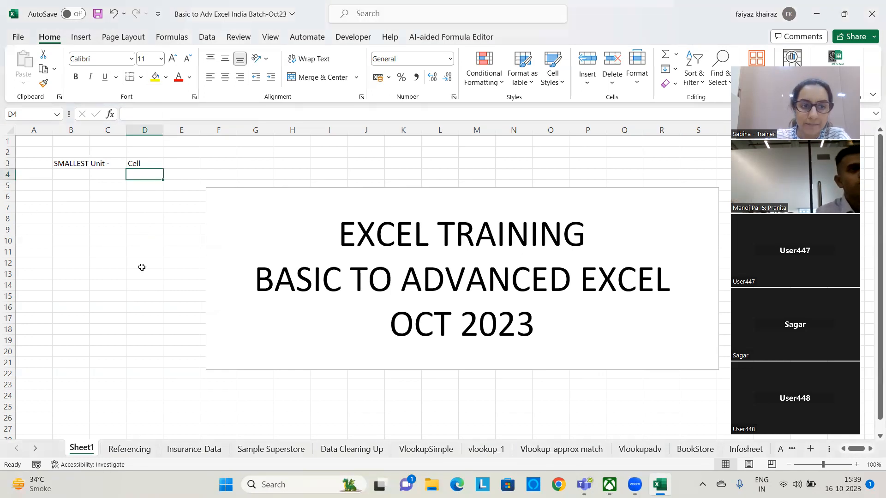
left_click(144, 201)
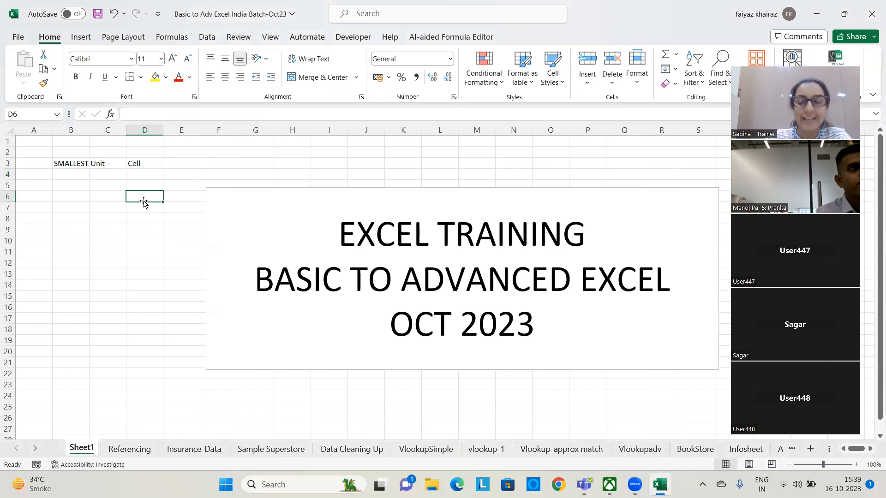
left_click(156, 78)
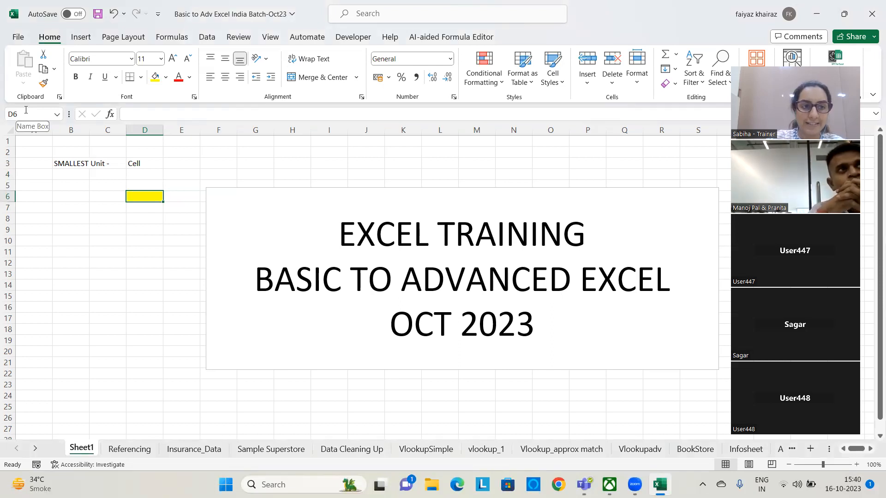
left_click(63, 229)
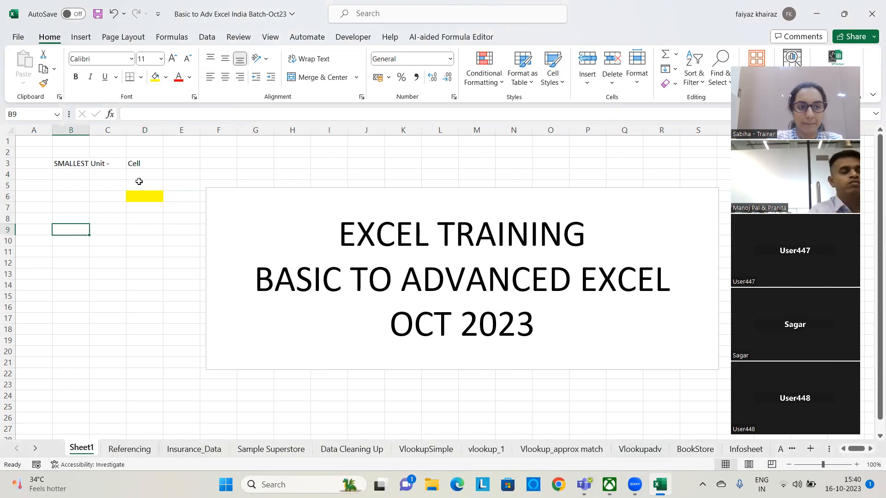
left_click_drag(33, 184, 138, 332)
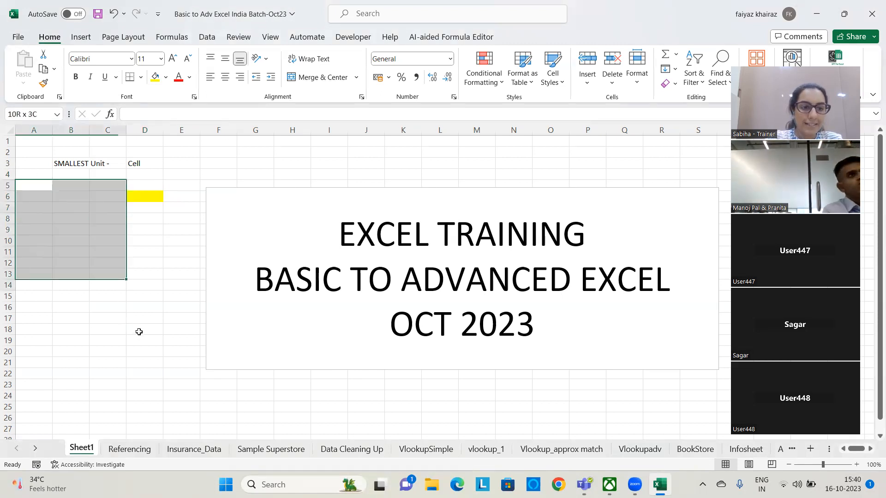
left_click(154, 77)
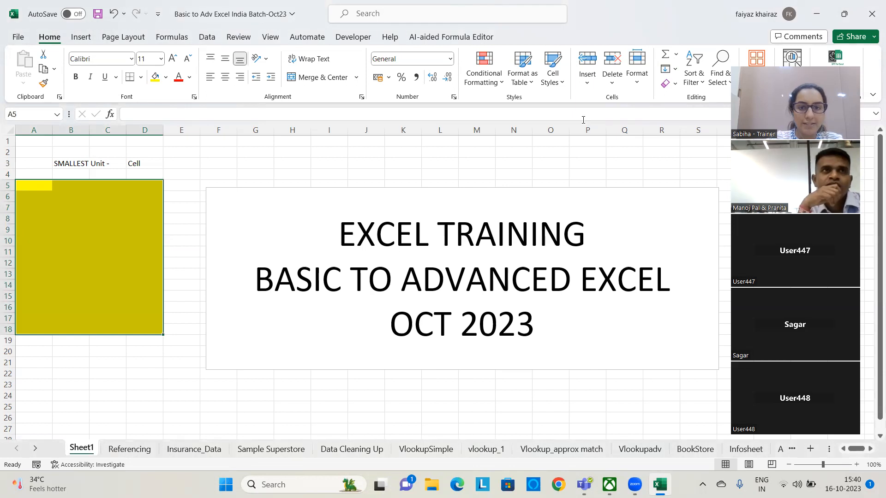
Enter "Range of Cells" in cell D5 and autofit column D to the text
left_click(26, 185)
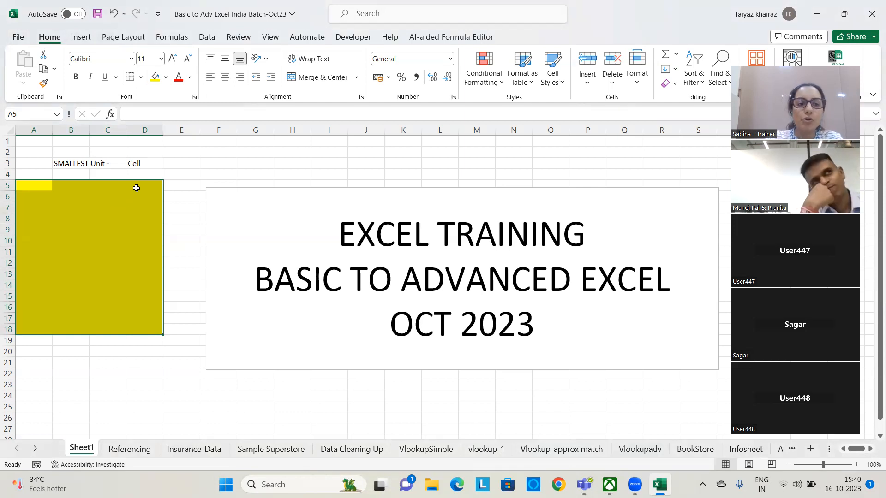
left_click(136, 188)
type("Range o")
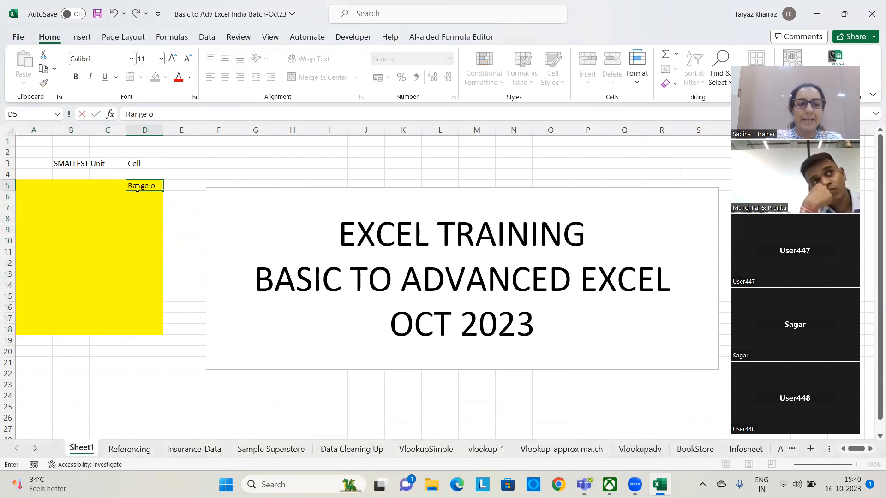
type("f Cells")
key("Return")
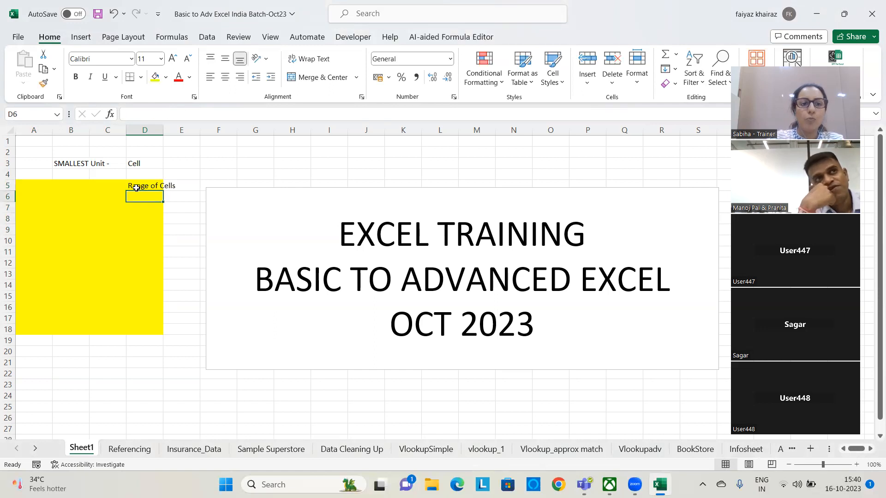
double_click(163, 130)
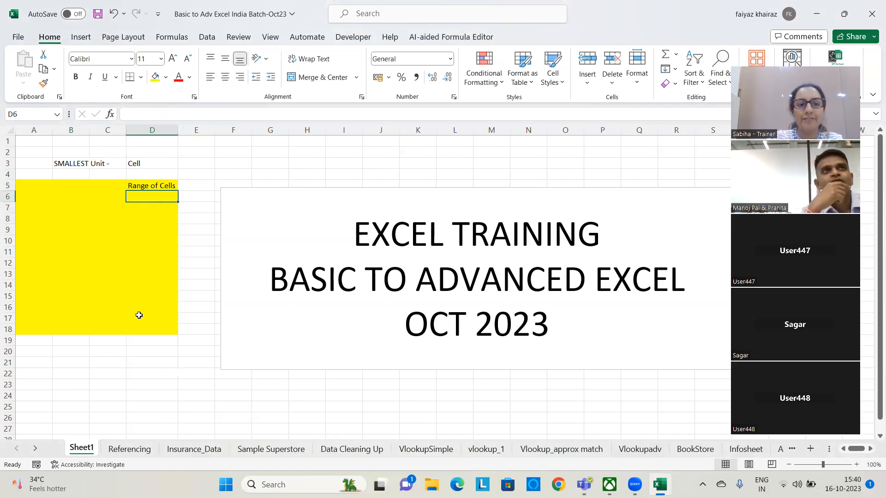
Enter the yellow block's range address "A5:D18" in cell A5 and select that whole range
left_click_drag(24, 185, 157, 330)
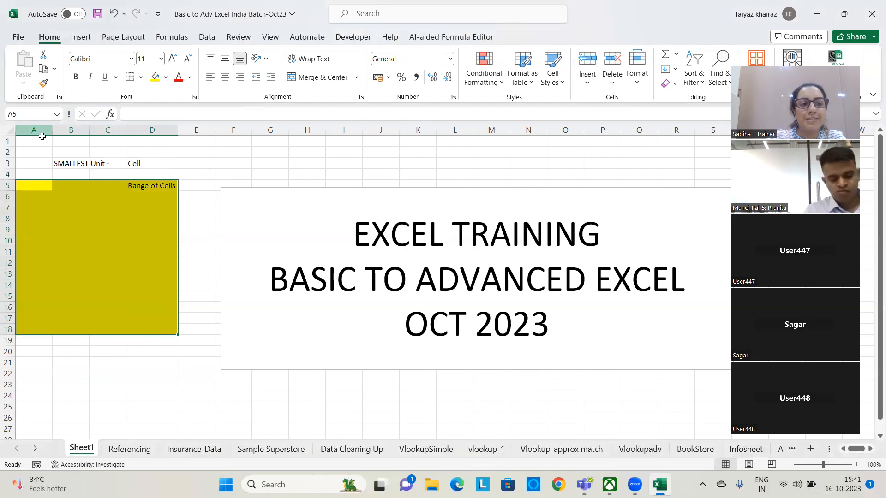
left_click(162, 328)
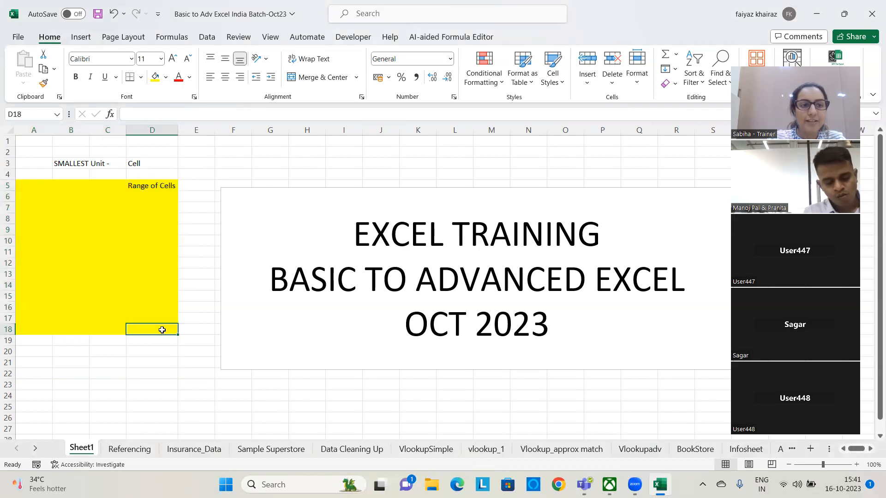
left_click(29, 185)
type("A5")
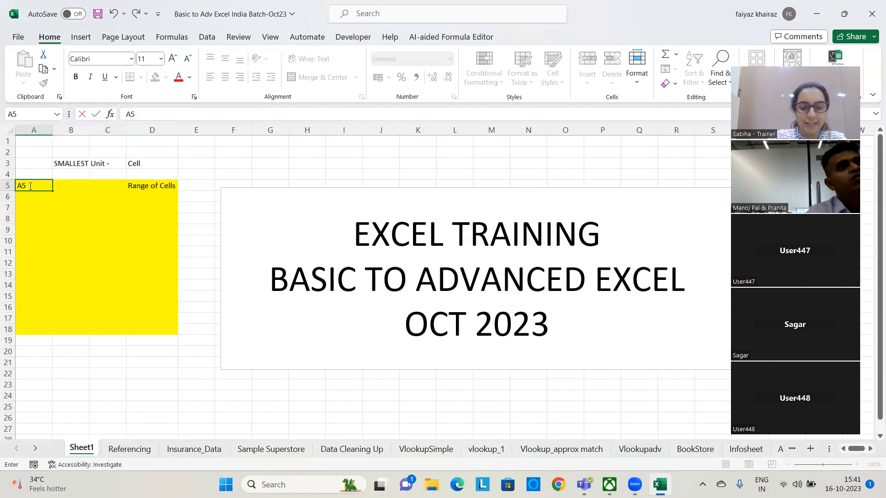
type(":D18")
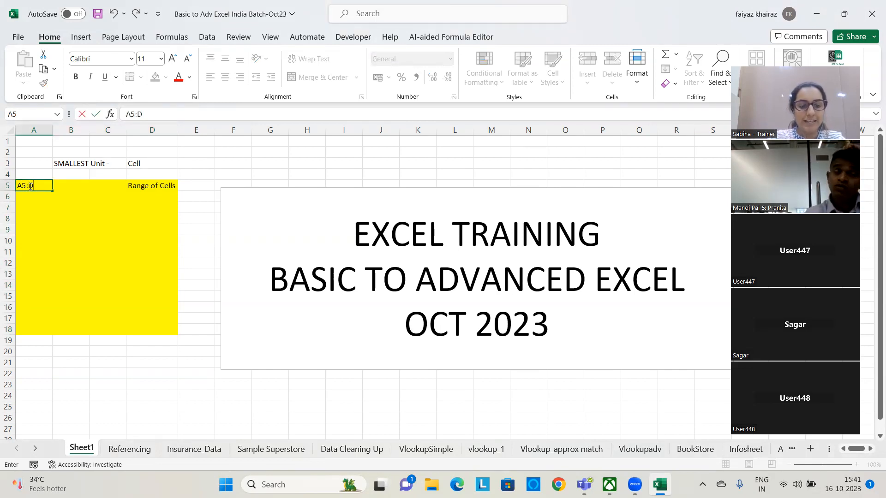
left_click(81, 316)
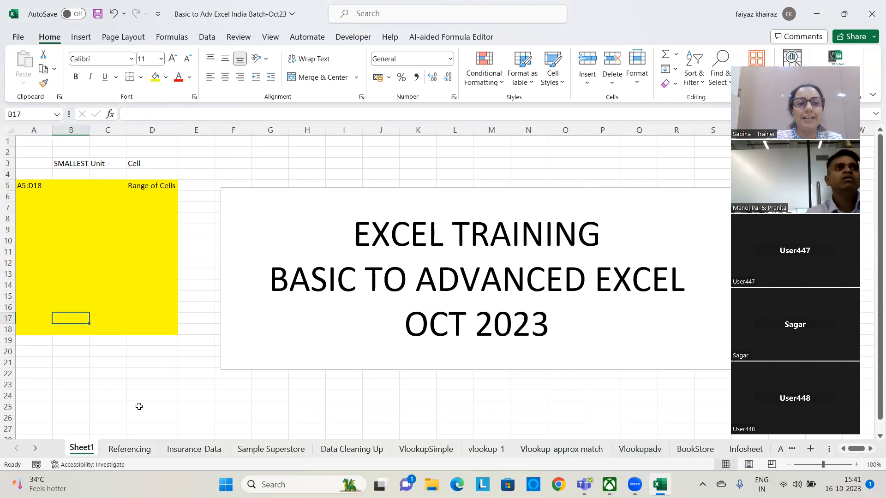
left_click_drag(24, 183, 174, 343)
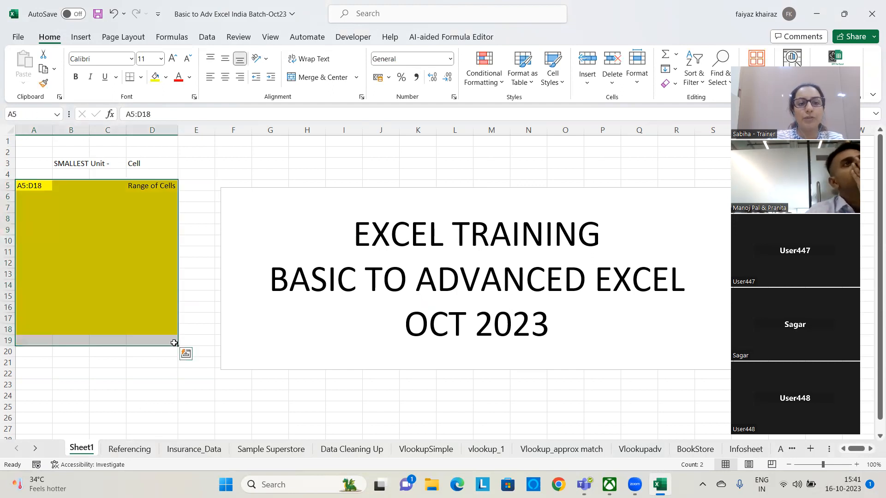
left_click(174, 343)
left_click_drag(21, 182, 170, 329)
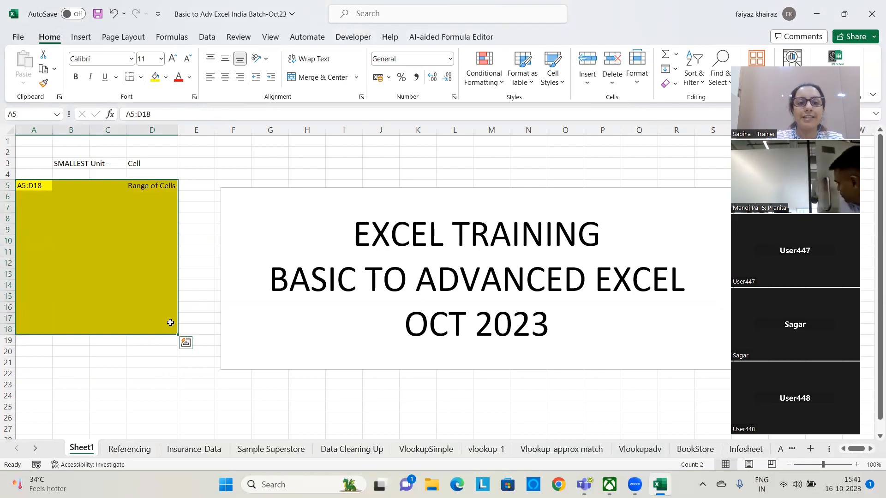
Delete the "EXCEL TRAINING" title text box from Sheet1
left_click(277, 188)
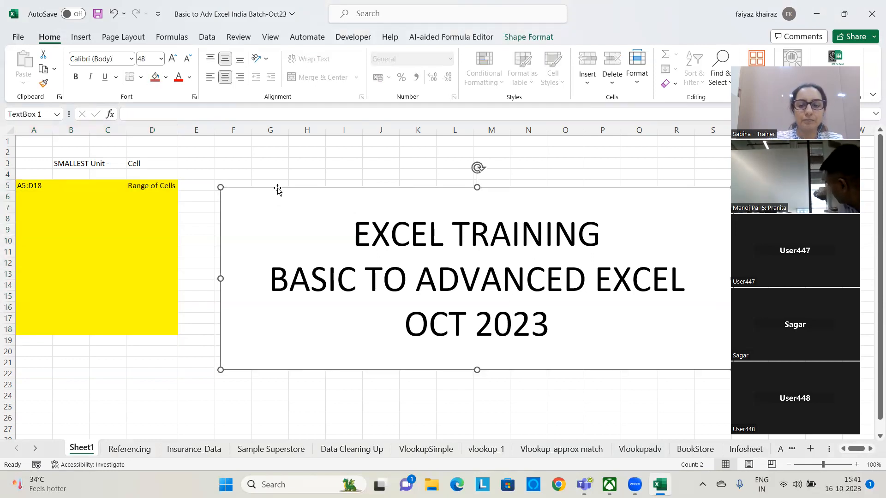
key("Delete")
left_click(278, 180)
Enter the label "Sheet" in cell H3
left_click(313, 166)
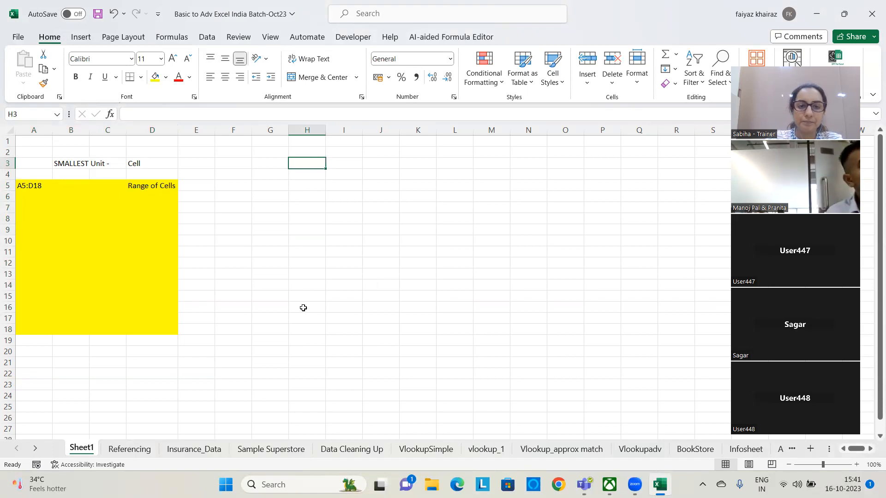
type("Sheet")
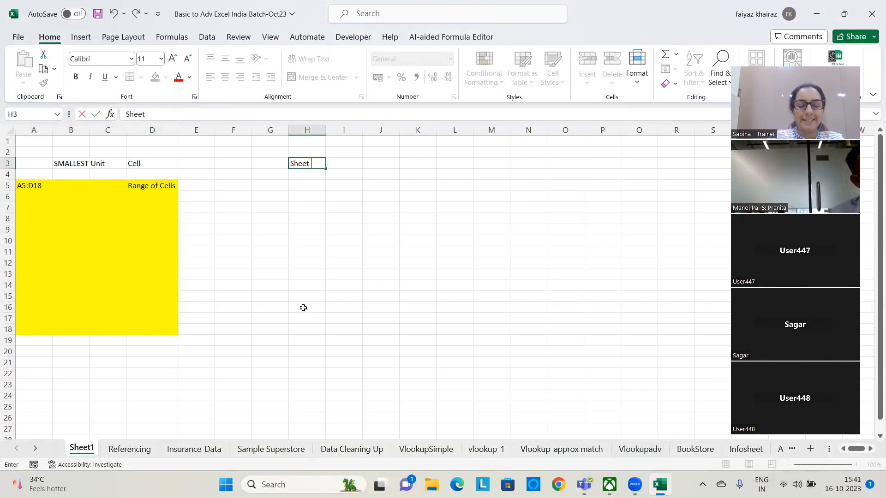
key("Tab")
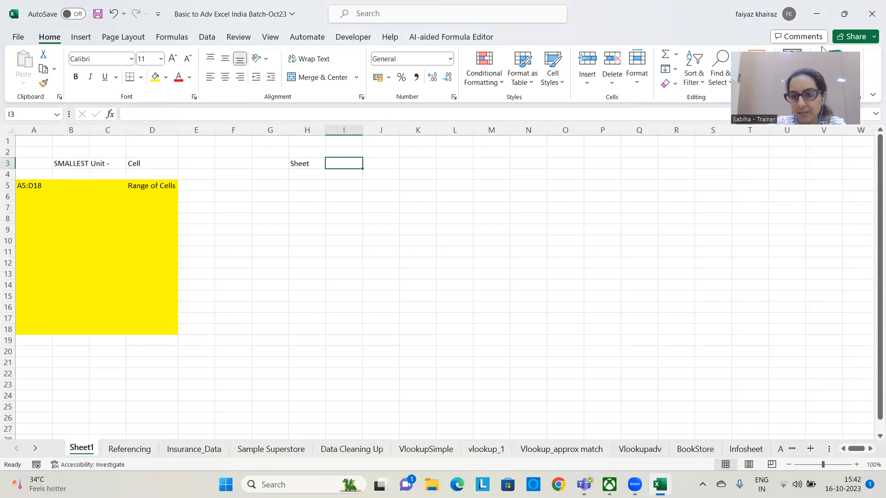
Add a new worksheet after Sheet1 and rename it "renamesheet"
left_click(810, 448)
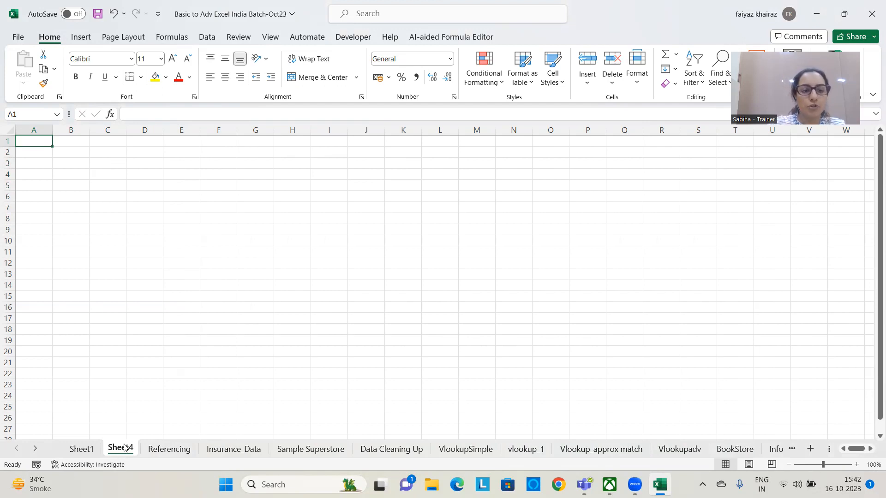
left_click(86, 449)
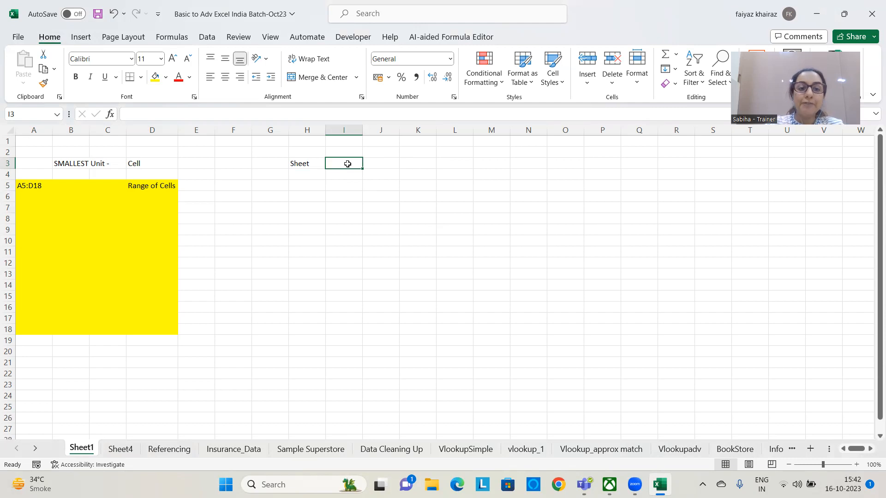
left_click(118, 449)
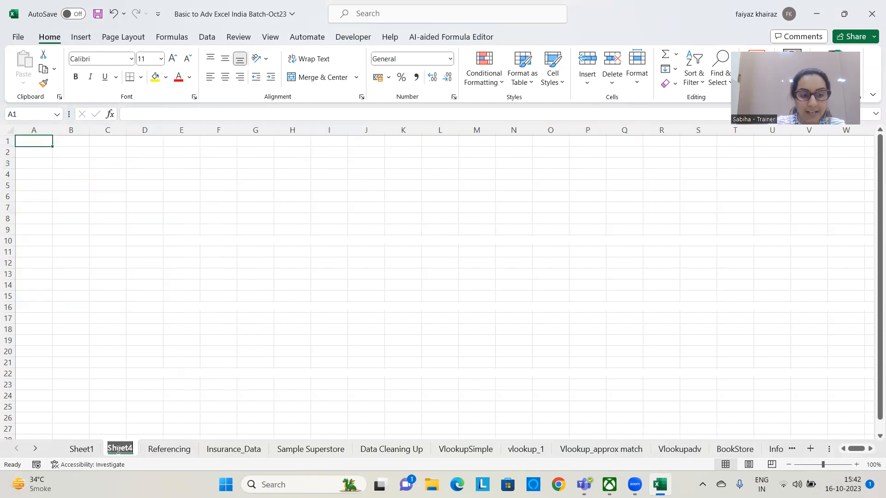
type("re")
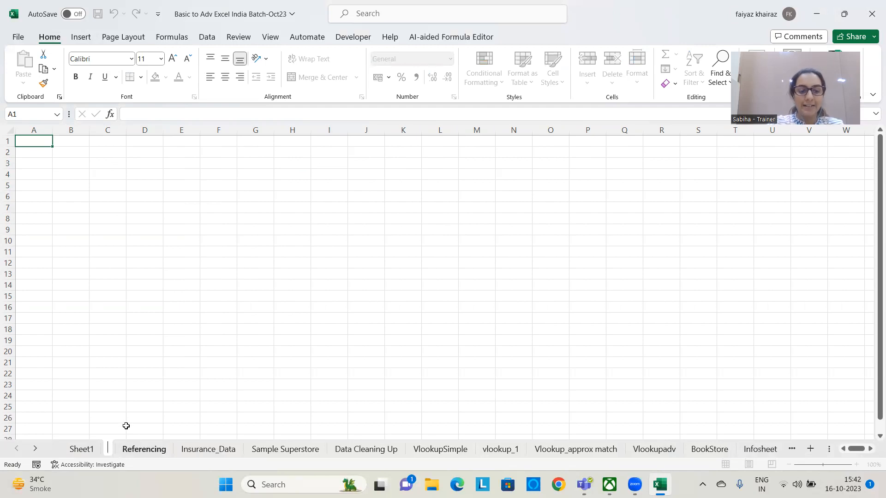
type("namesheet")
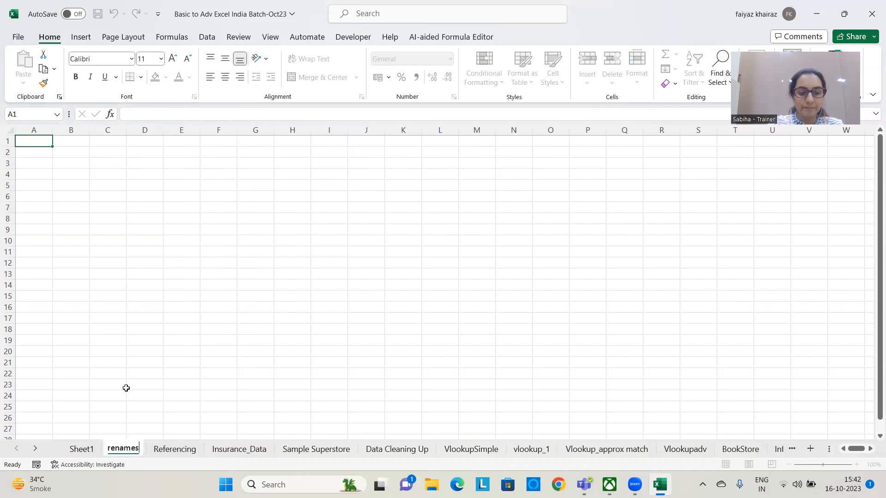
key("Return")
left_click(126, 388)
Open the renamesheet worksheet's name for editing
right_click(124, 450)
left_click(125, 451)
right_click(125, 450)
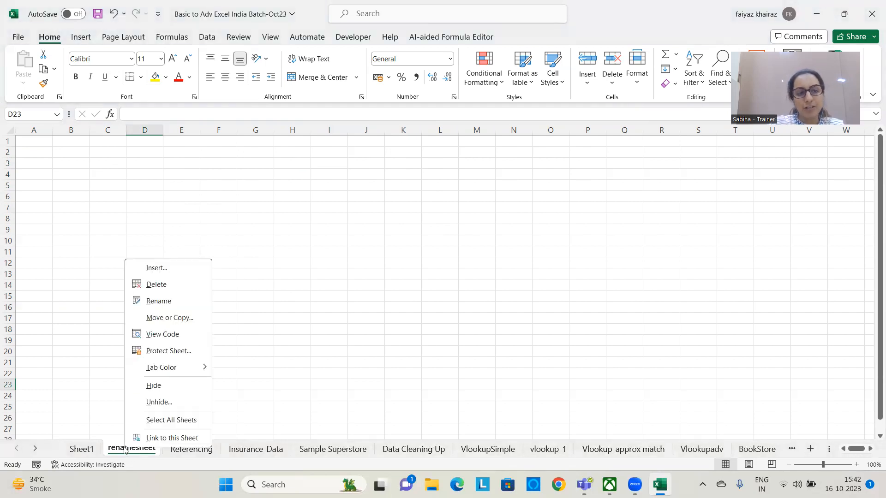
left_click(158, 301)
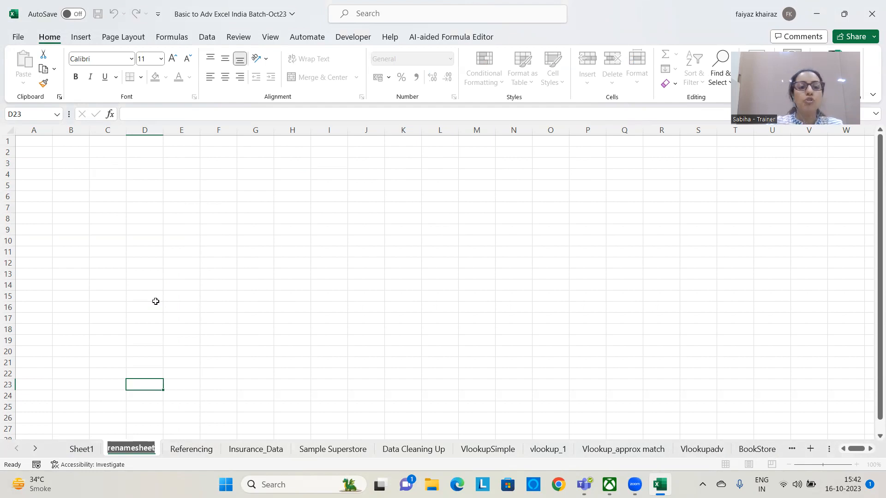
left_click(551, 276)
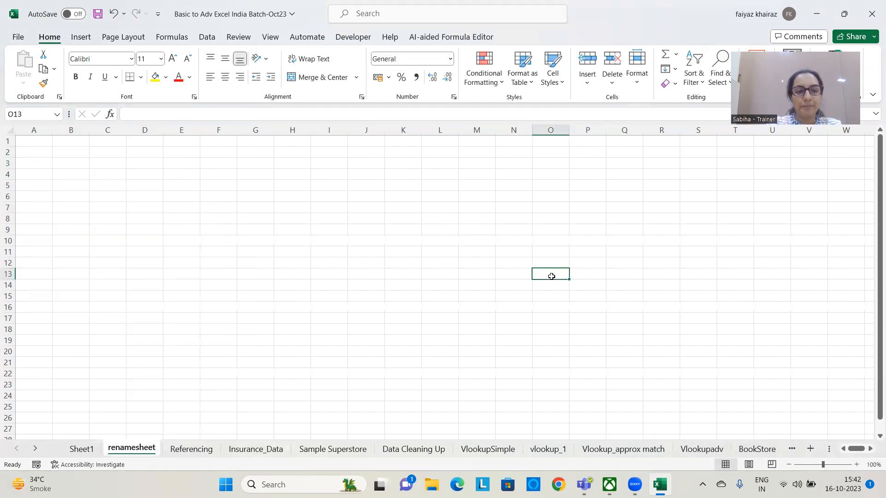
Return to Sheet1 and enter the label "Workbook" in cell H5
left_click(81, 448)
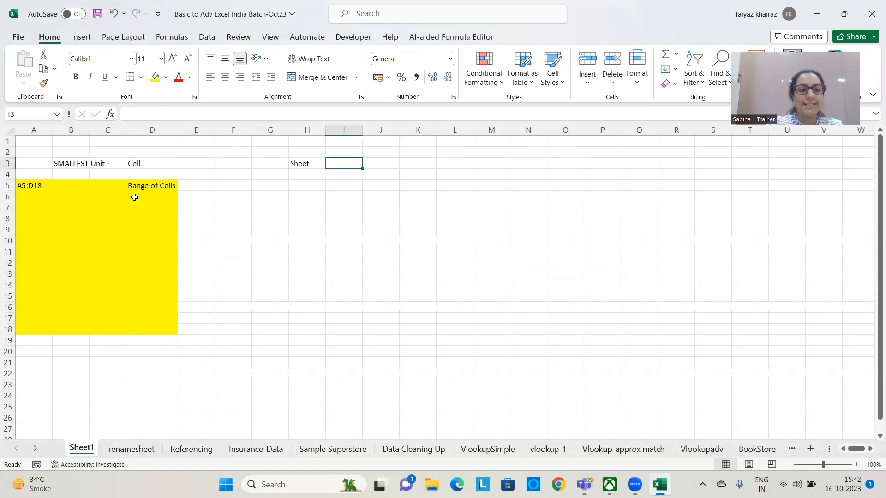
left_click(299, 165)
left_click(344, 164)
left_click(303, 185)
type("Works")
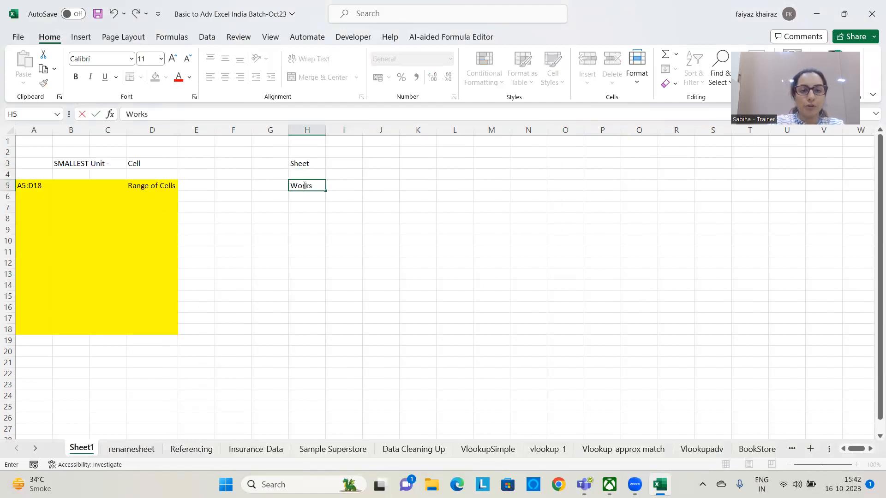
key("BackSpace")
type("book")
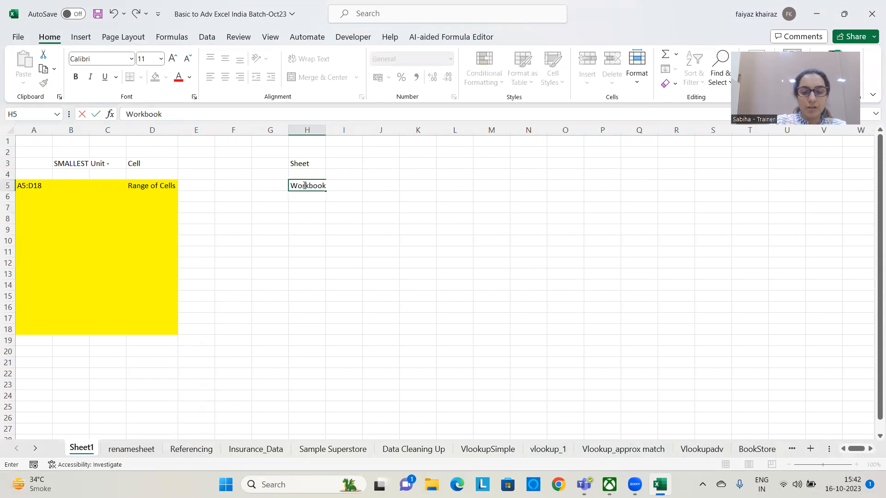
key("Tab")
key("Tab")
Enter the description "Collection of Sheets" in cell J5, beside the Workbook label
type("Collex")
key("BackSpace")
type("ction of")
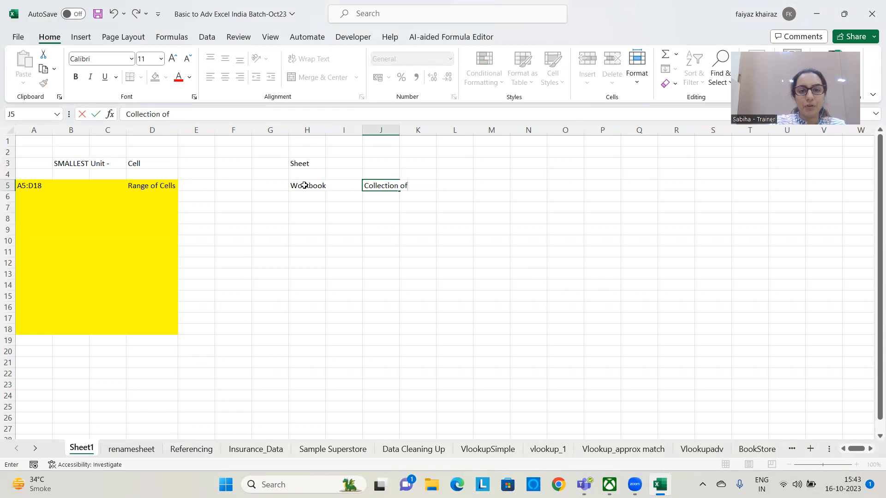
type(" SHee")
key("Return")
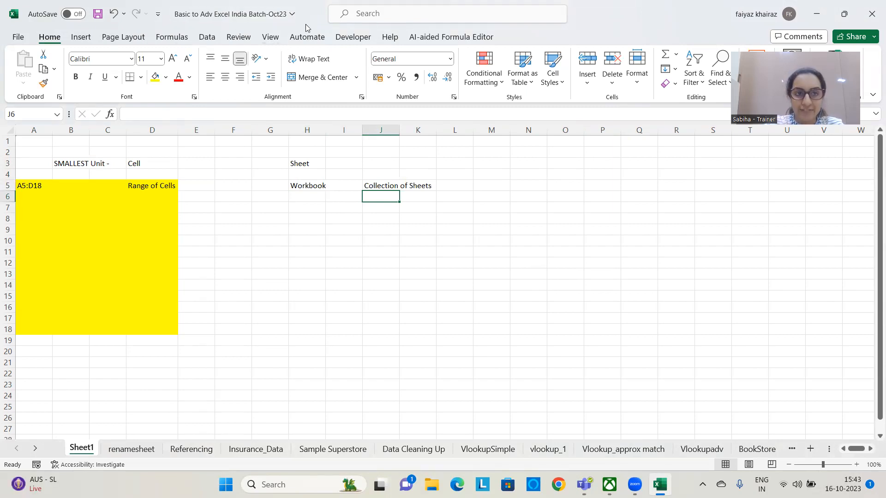
Enter the workbook's example name "Basic to Adv Excel" in cell M5
left_click(305, 186)
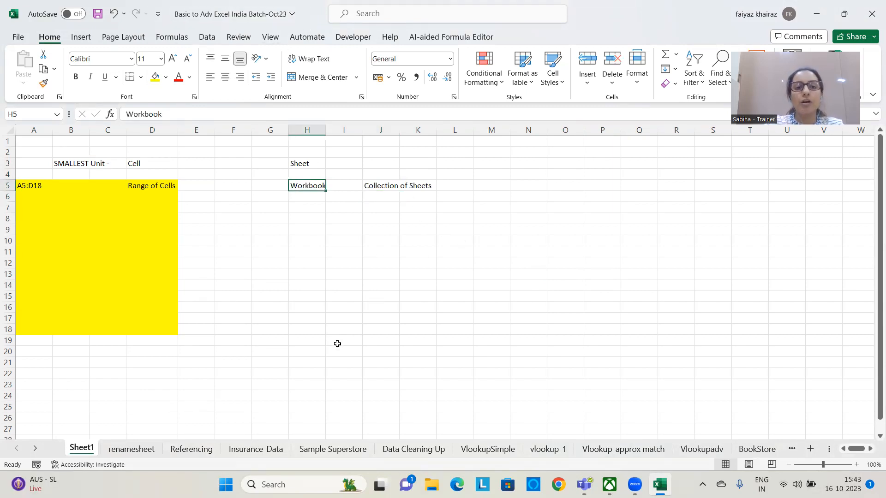
left_click(479, 185)
type("Basi")
type("c to A")
type("f")
key("BackSpace")
type("dv Excel")
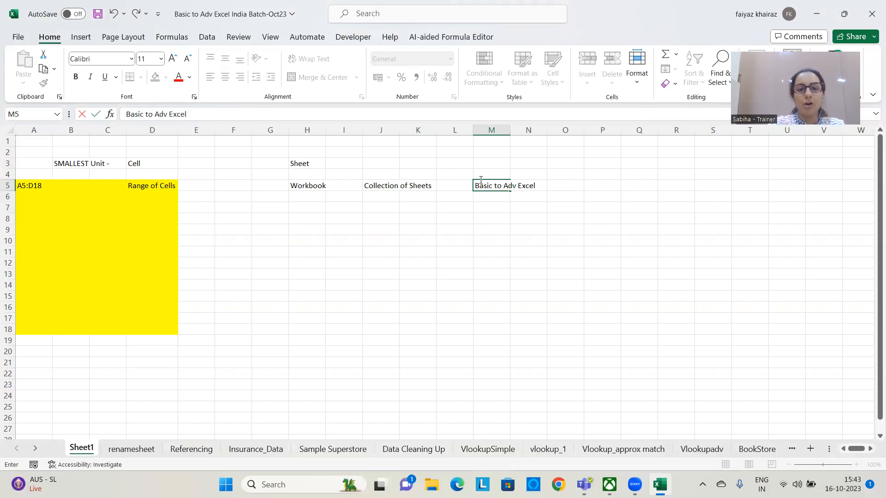
left_click(474, 287)
Enter "referenceing" in cell J3 as the sheet example and view the Referencing worksheet before returning to Sheet1
left_click(386, 162)
type("refer")
type("ing")
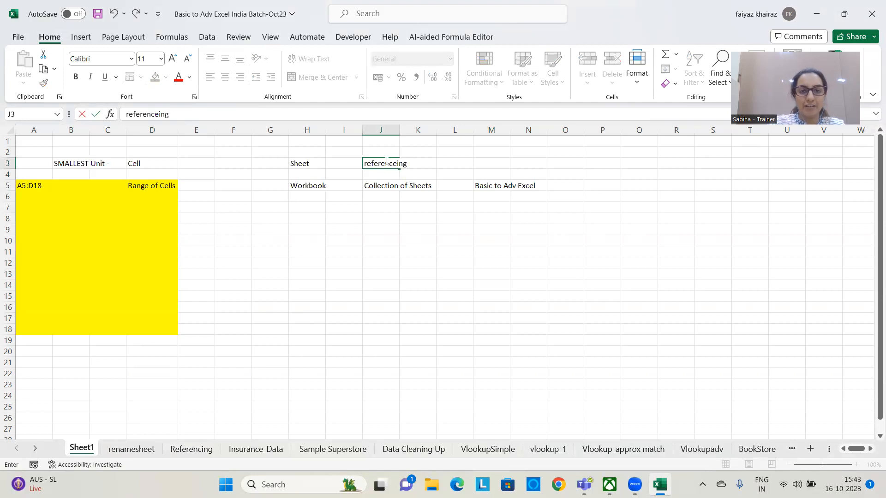
left_click(403, 242)
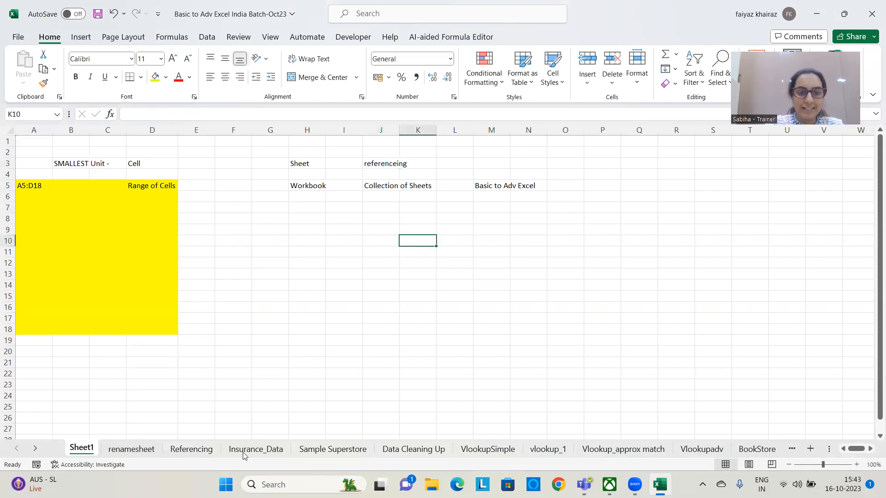
left_click(191, 450)
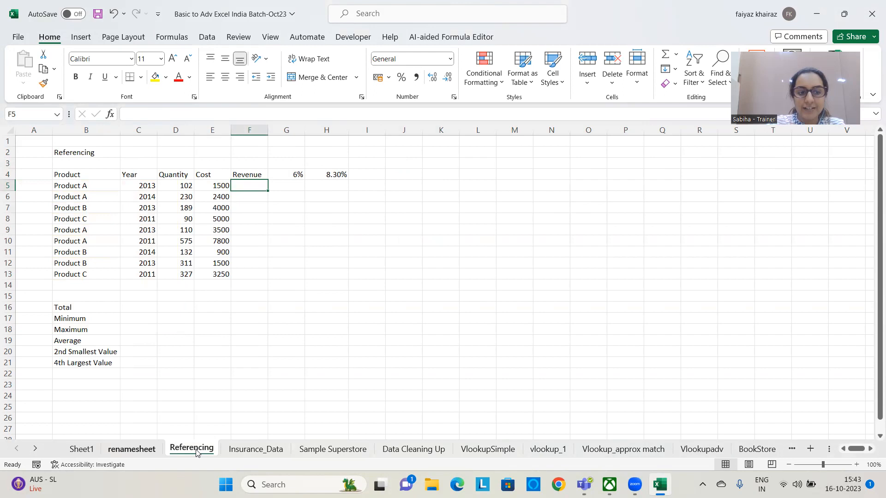
left_click(81, 449)
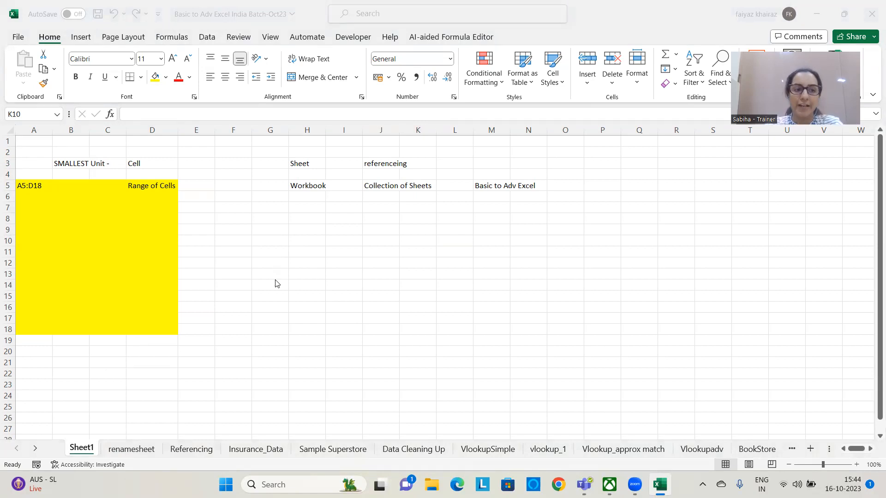
left_click(305, 229)
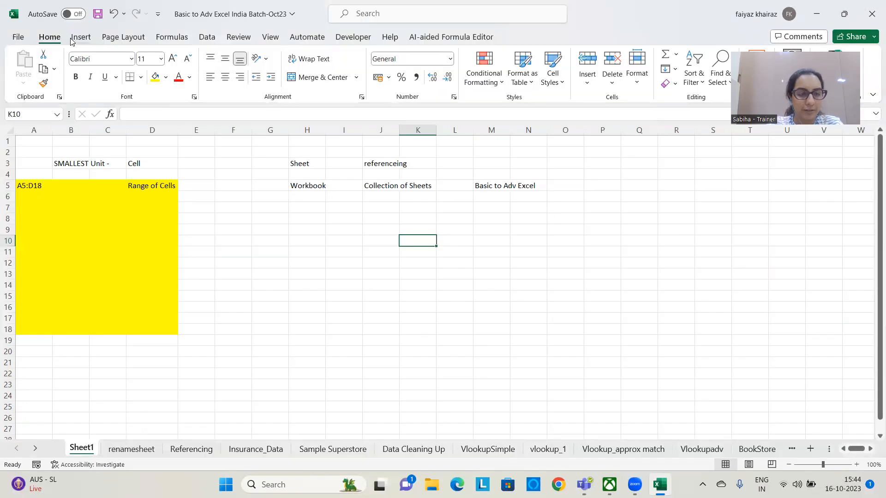
left_click(81, 38)
left_click(110, 39)
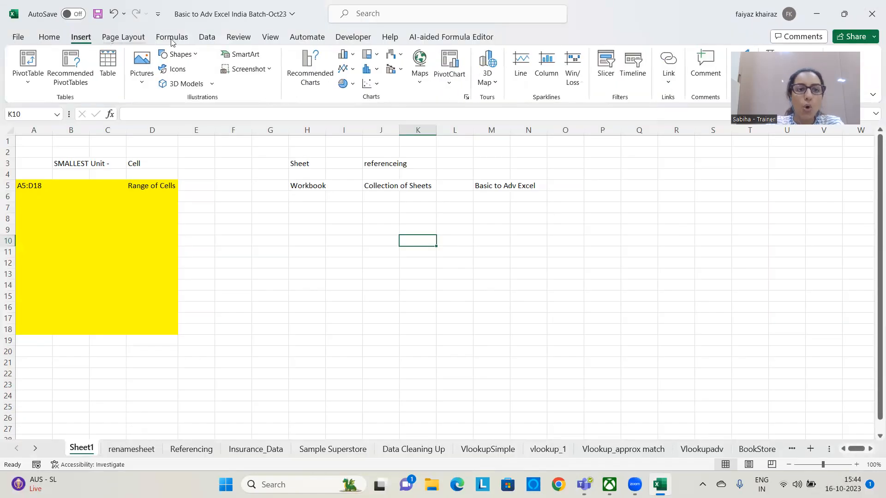
left_click(172, 37)
left_click(240, 38)
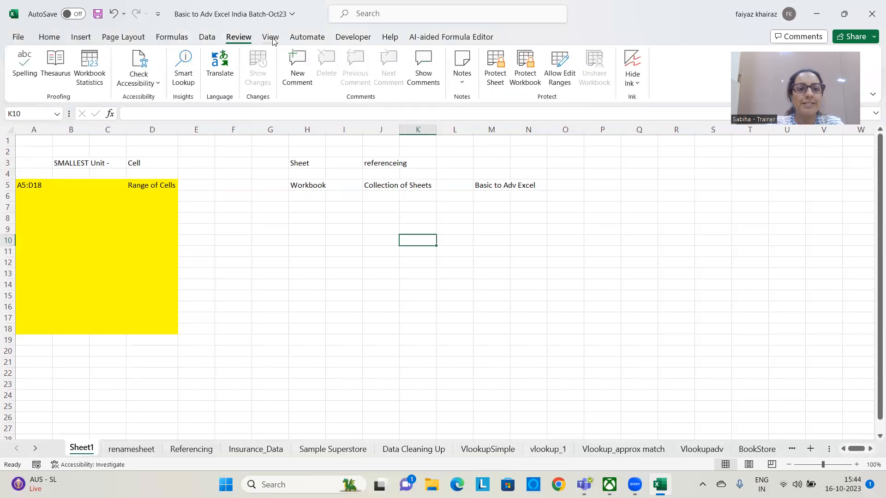
left_click(270, 38)
left_click(46, 40)
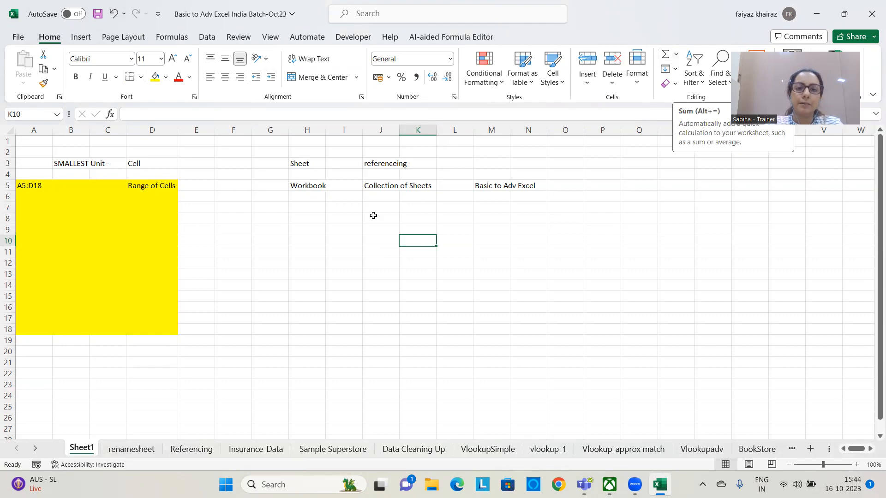
Enter the sample numbers 85 in cell I9, 87 in I12 and 9 in I15
left_click(358, 227)
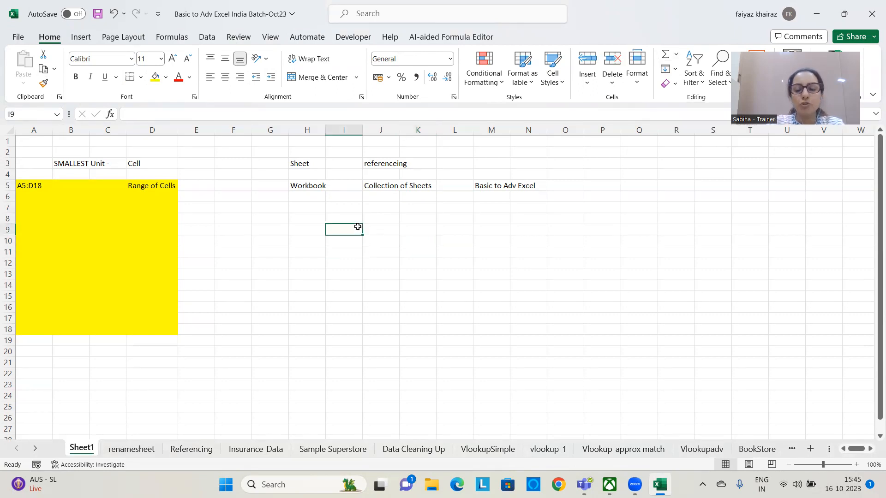
type("85")
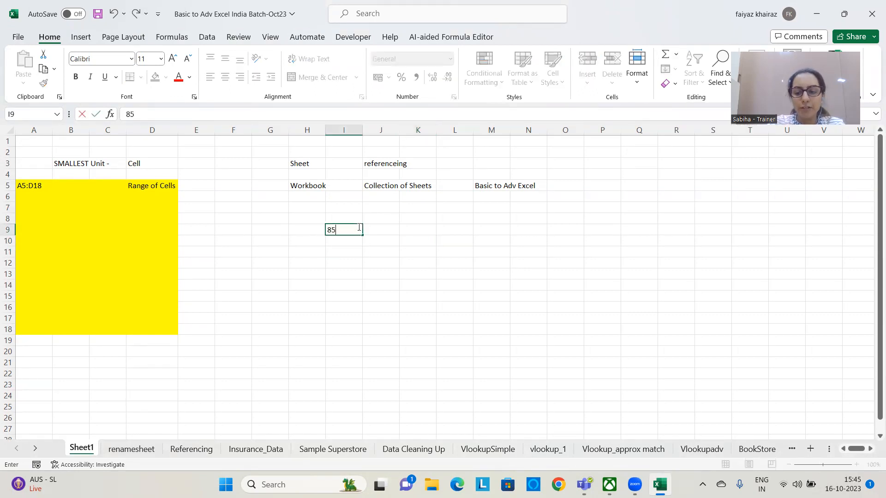
key("Return")
key("Return")
type("87")
key("Return")
key("Return")
key("Return")
type("9")
key("Return")
Enter the sample numbers 75 in cell L11 and 152 in cell L14
key("Right")
key("Right")
key("Right")
key("Up")
key("Up")
key("Up")
key("Up")
key("Up")
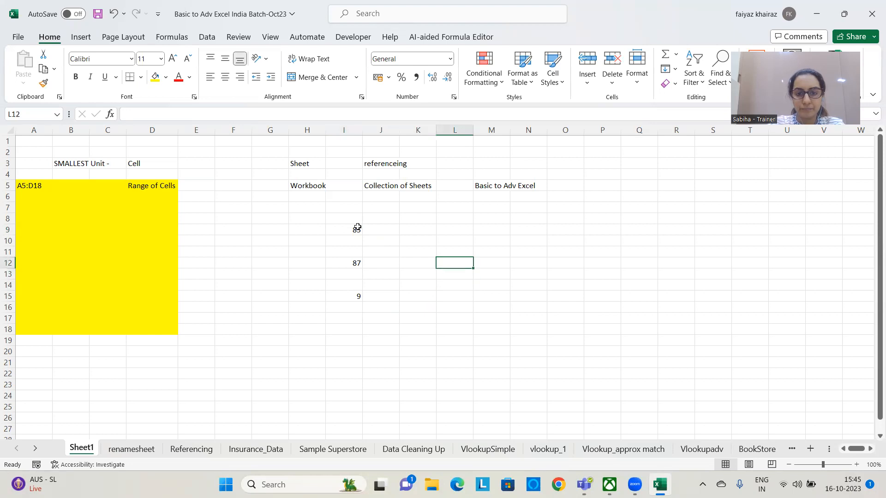
type("75")
key("Return")
key("Down")
key("Down")
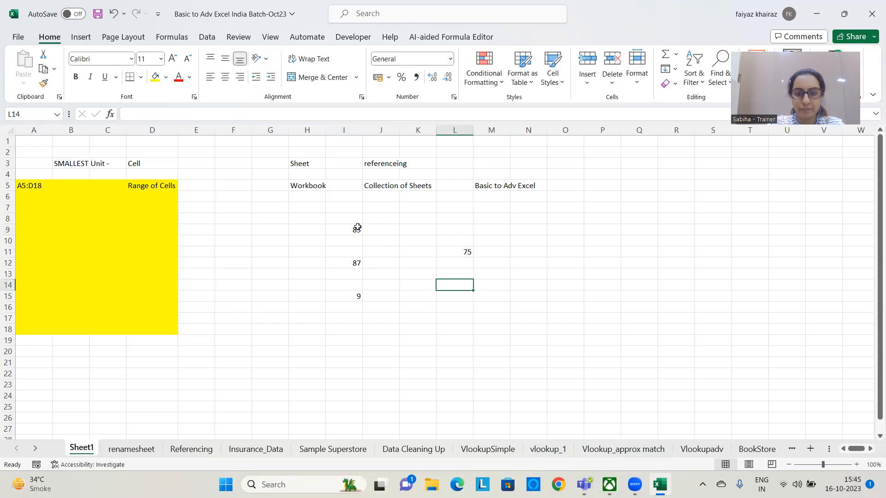
type("152")
key("Return")
left_click(404, 330)
Enter the headings "option A" in cell P8 and "Option B" in cell R8
double_click(595, 222)
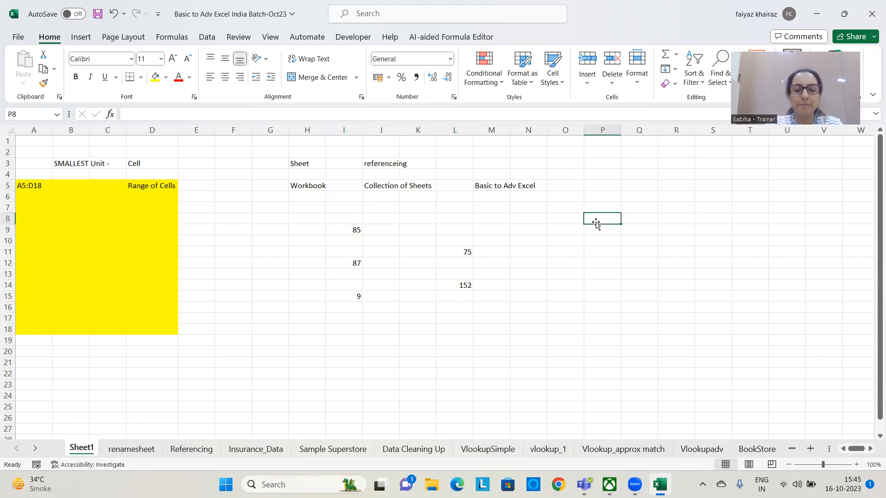
type("option A")
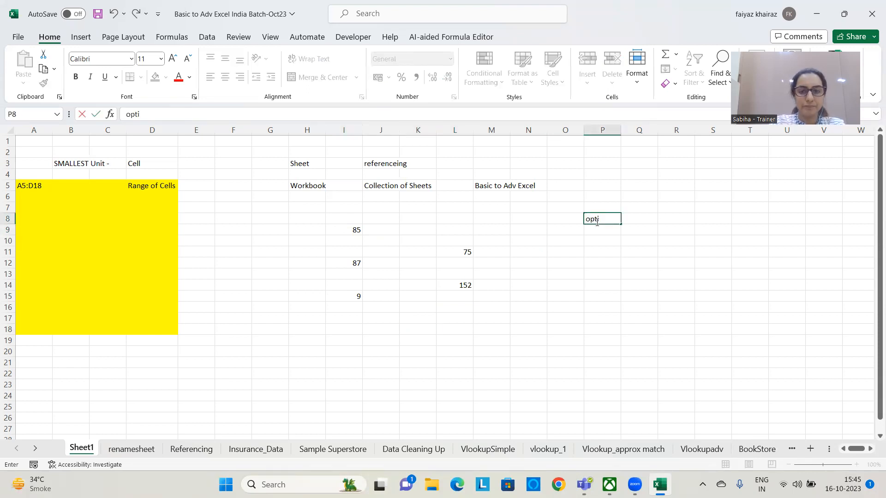
key("ctrl+Return")
key("Right")
key("Right")
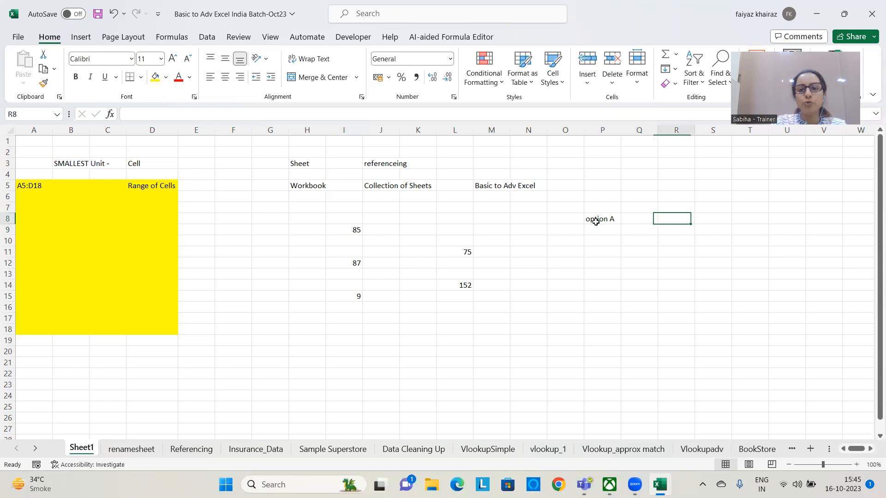
type("Option B")
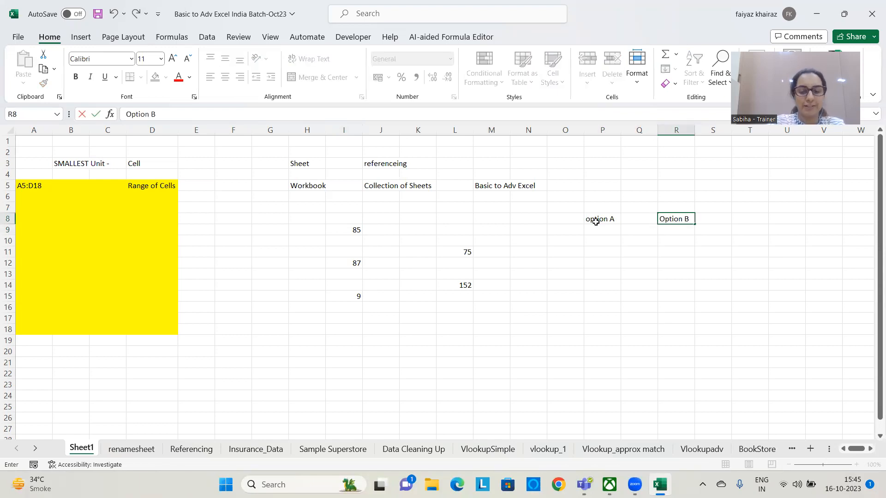
key("Return")
Add the sample numbers as typed values in cell P10 with the formula =85+87+9+75+152
left_click(602, 240)
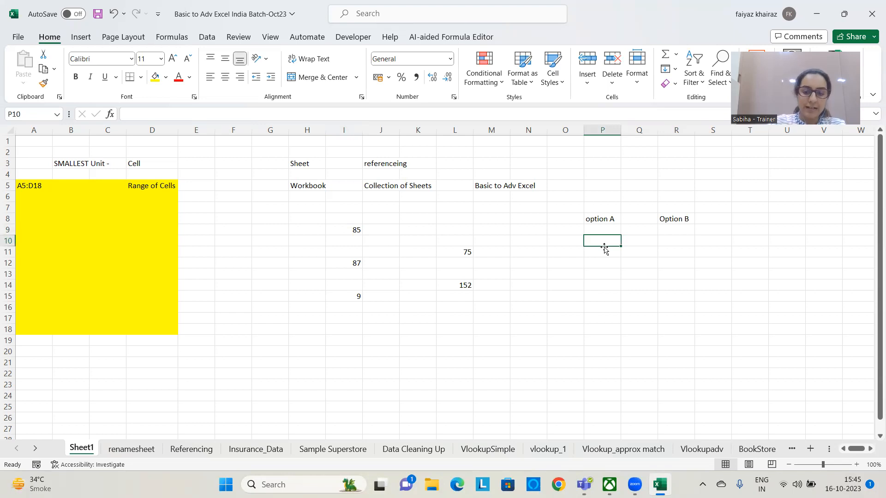
type("=")
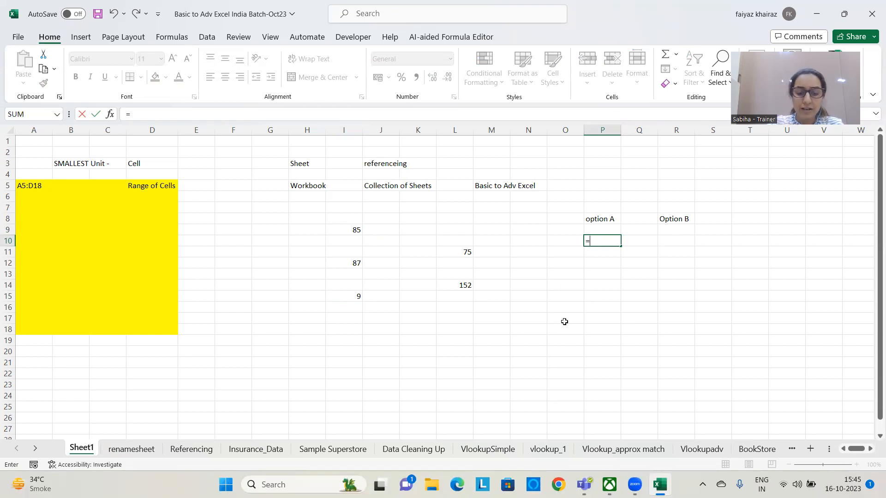
type("85+87")
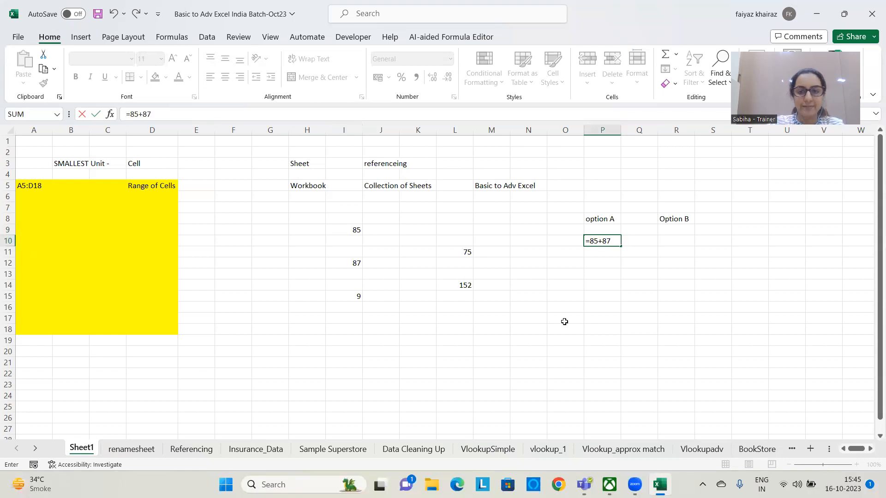
type("+9+75+152")
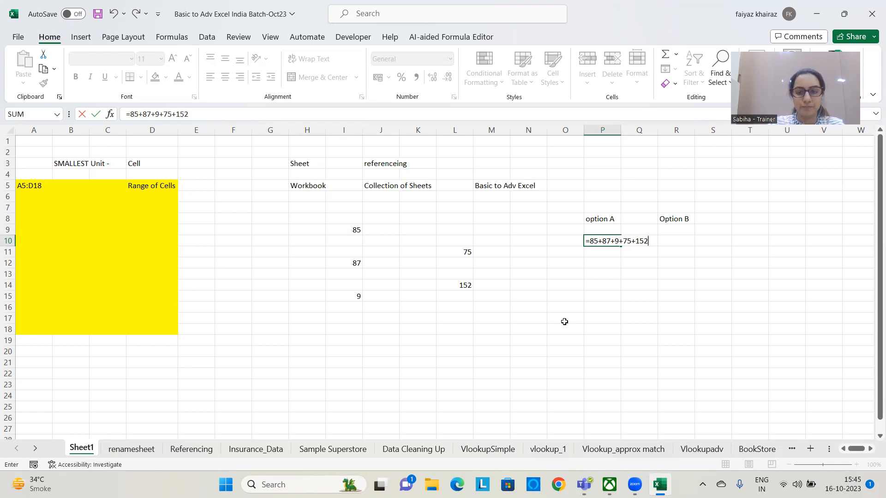
key("Return")
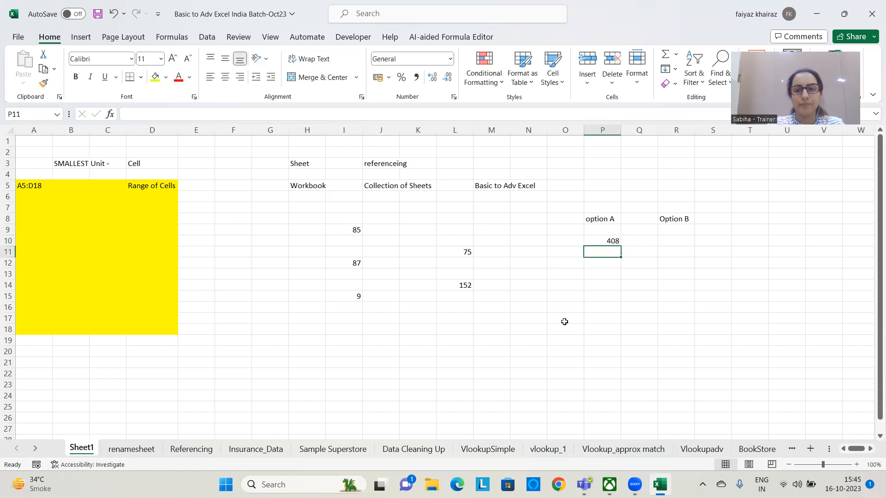
left_click(606, 238)
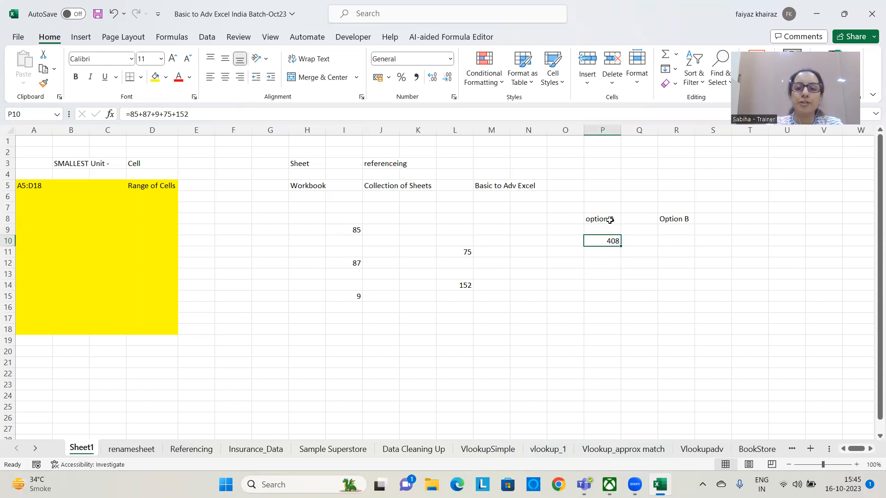
Start a SUM formula in cell R10 under the Option B heading
left_click(675, 241)
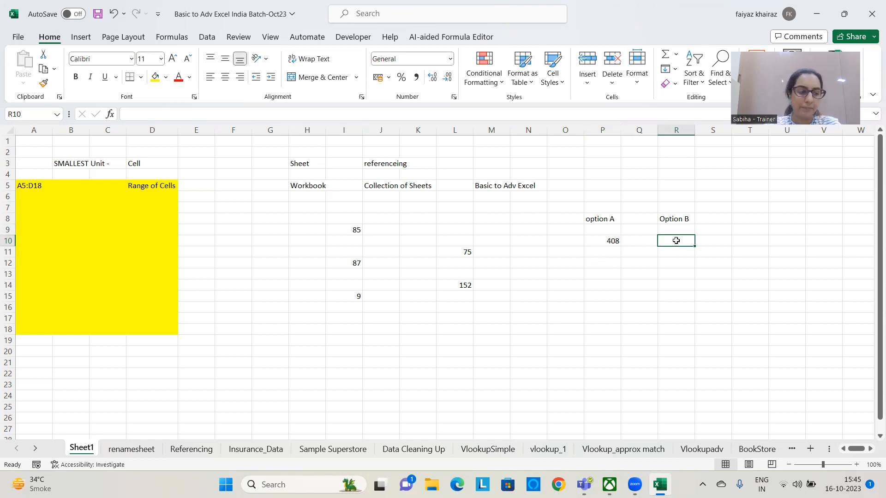
type("=sum")
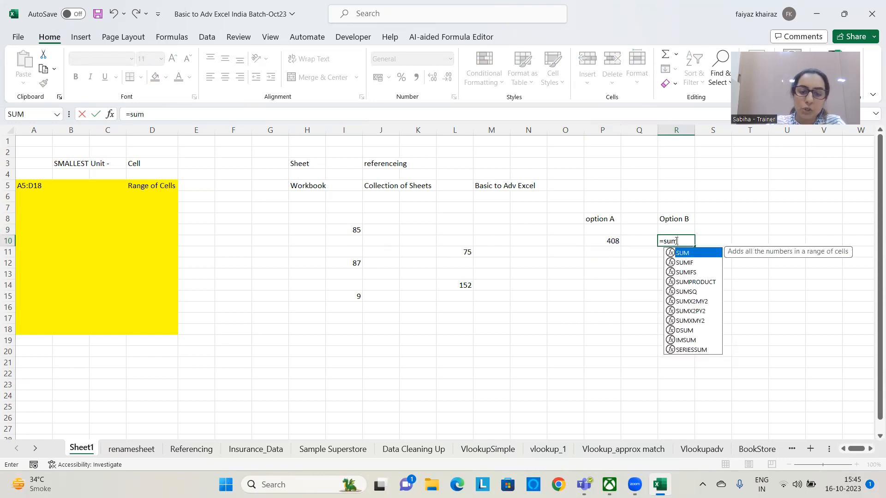
type("(")
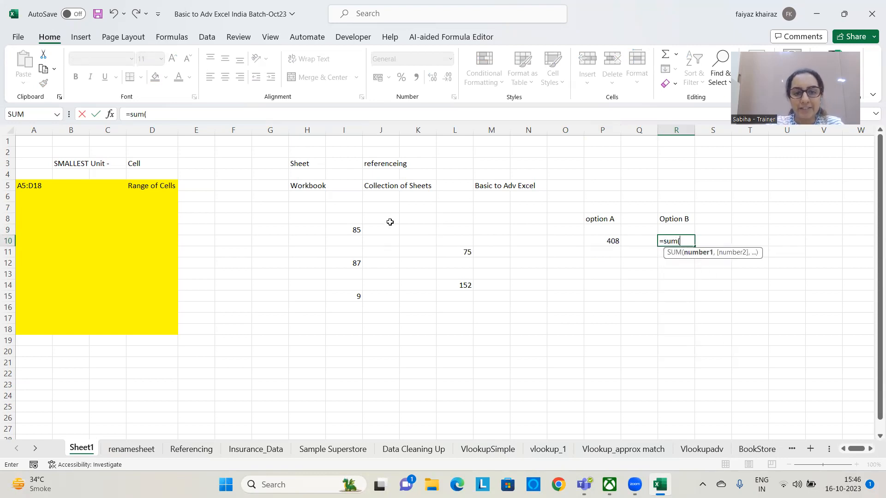
left_click(337, 228)
type(",")
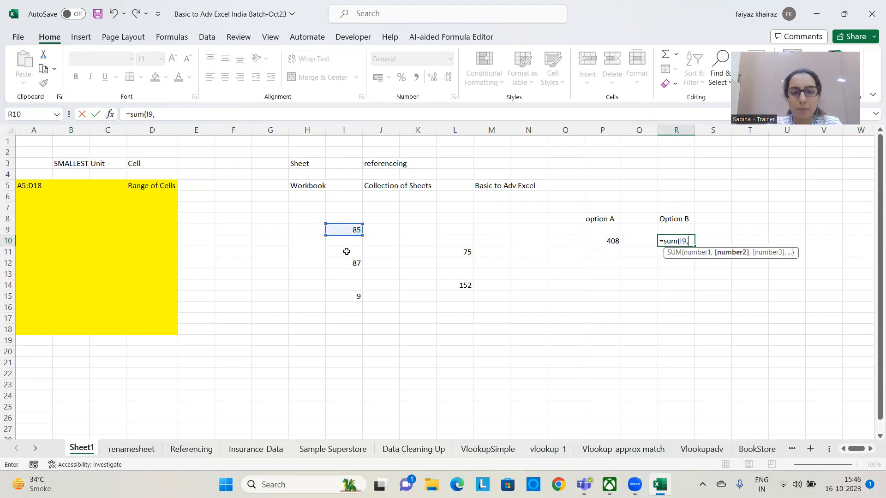
left_click(355, 263)
type(",")
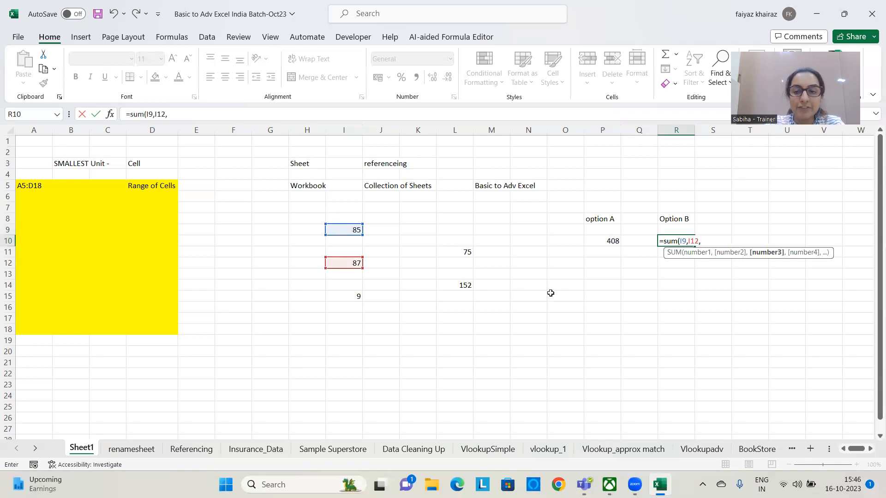
key("BackSpace")
key("BackSpace")
key("BackSpace")
key("BackSpace")
key("BackSpace")
key("BackSpace")
key("BackSpace")
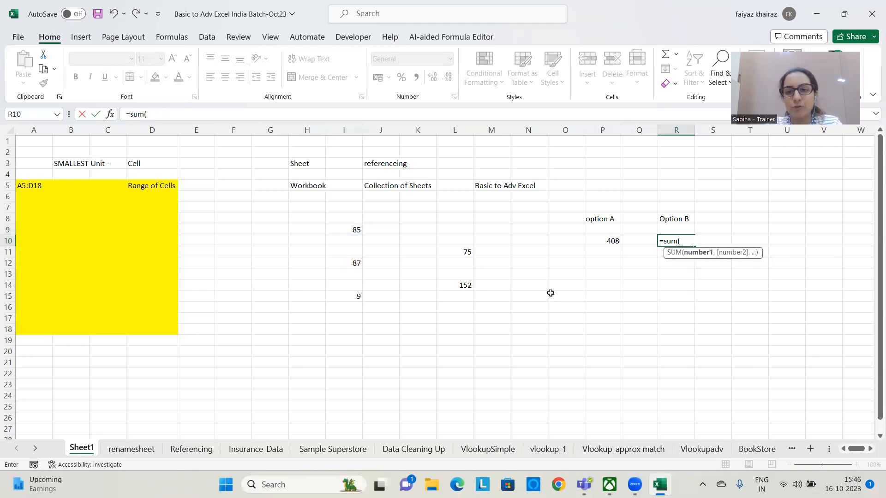
left_click_drag(347, 230, 347, 318)
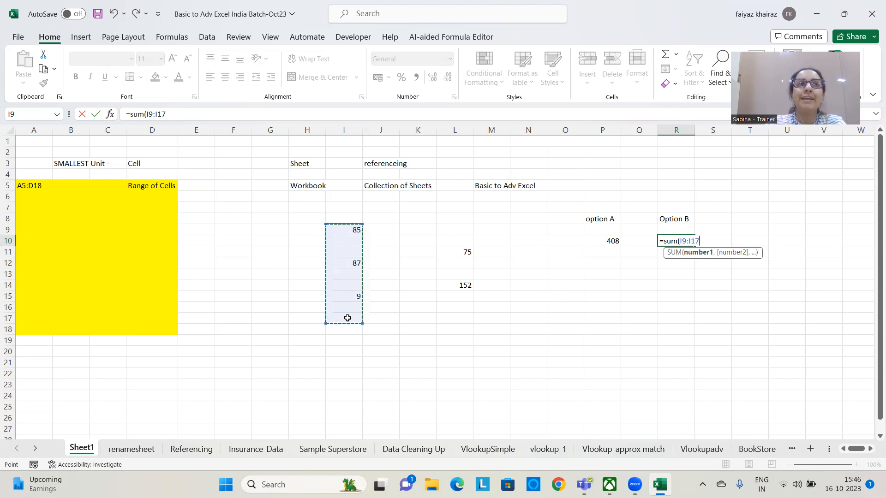
key("BackSpace")
key("BackSpace")
key("BackSpace")
key("BackSpace")
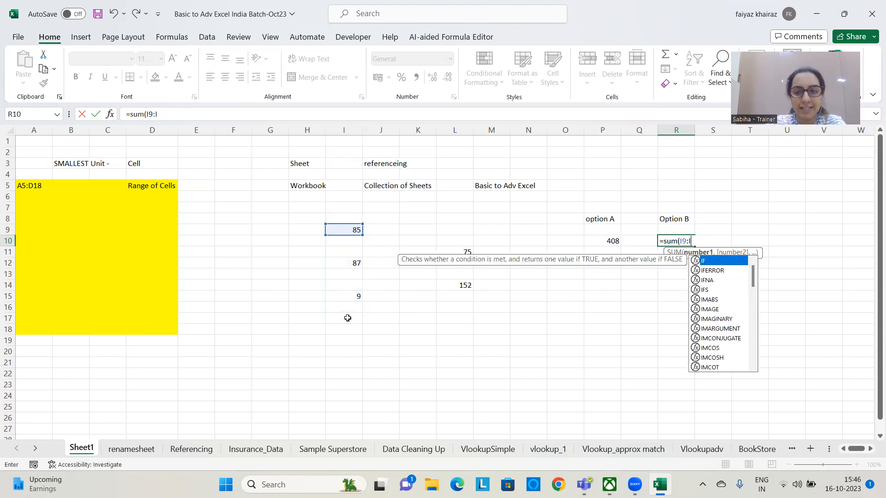
key("BackSpace")
key("BackSpace")
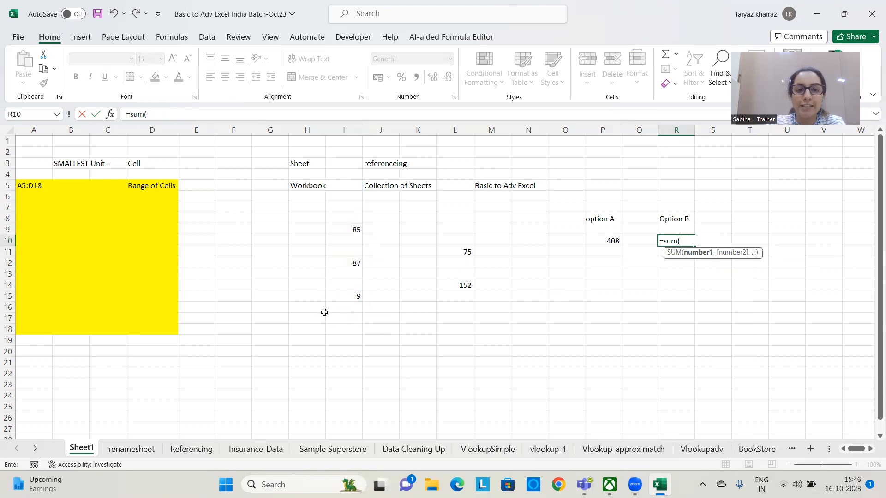
Complete the SUM formula in R10 with I9, I12, I15, L11 and L14 as separate cell references
left_click(351, 230)
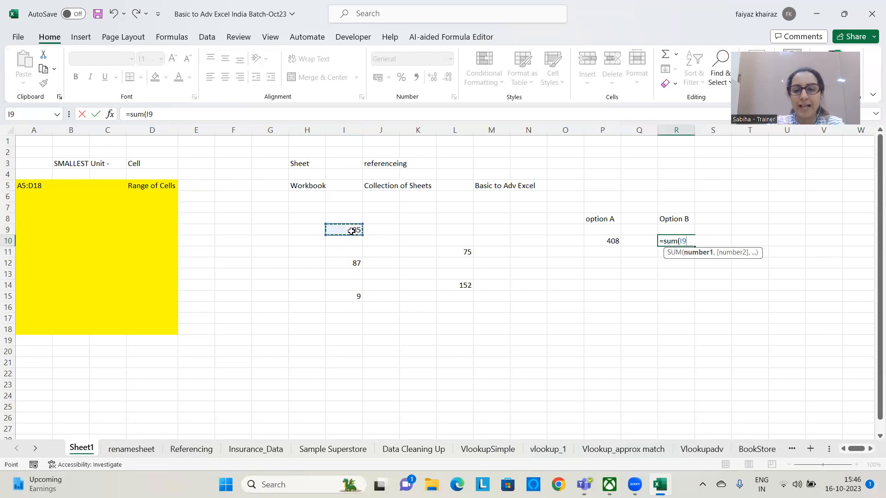
type(",")
left_click(347, 264)
type(",")
left_click(348, 297)
type(",")
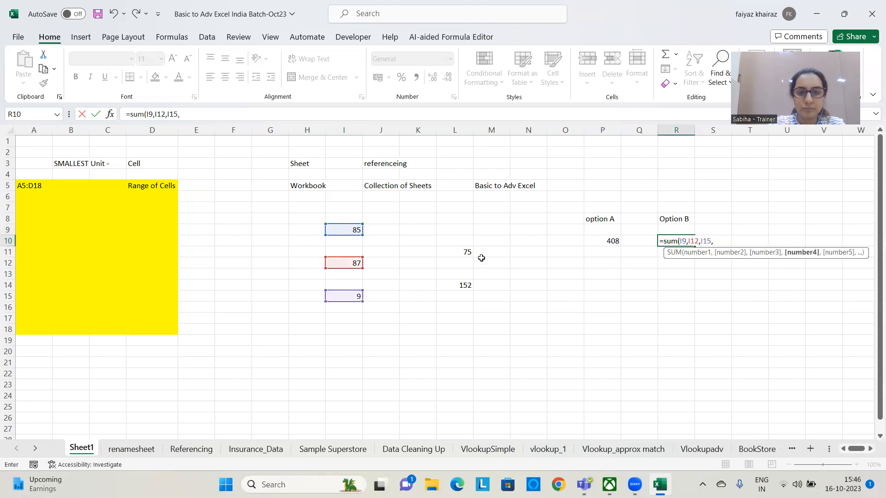
left_click(465, 252)
type(",")
left_click(464, 286)
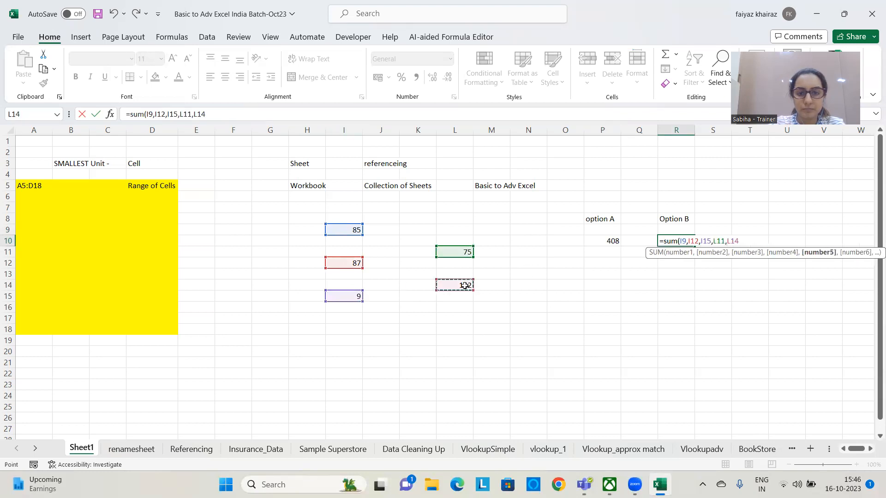
type(")")
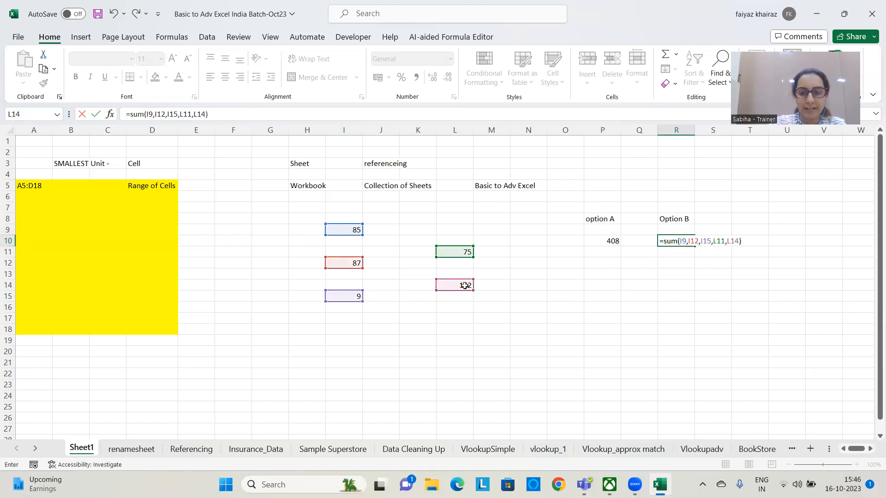
key("Return")
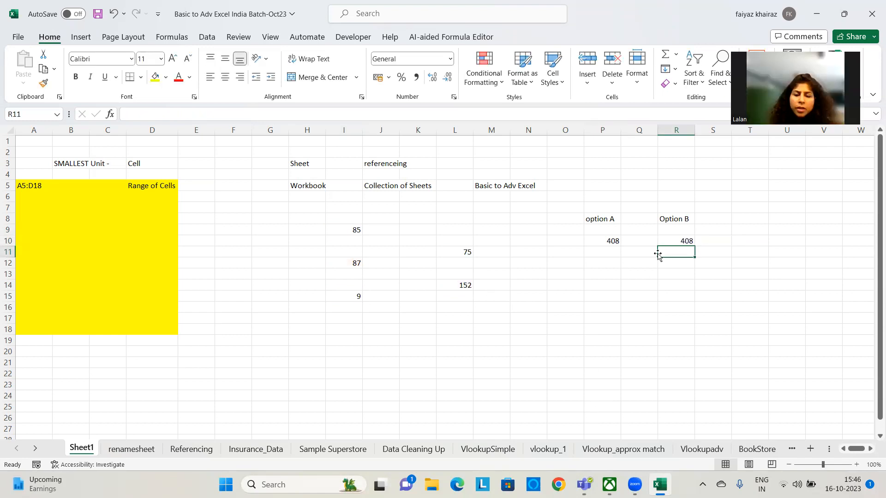
left_click(676, 240)
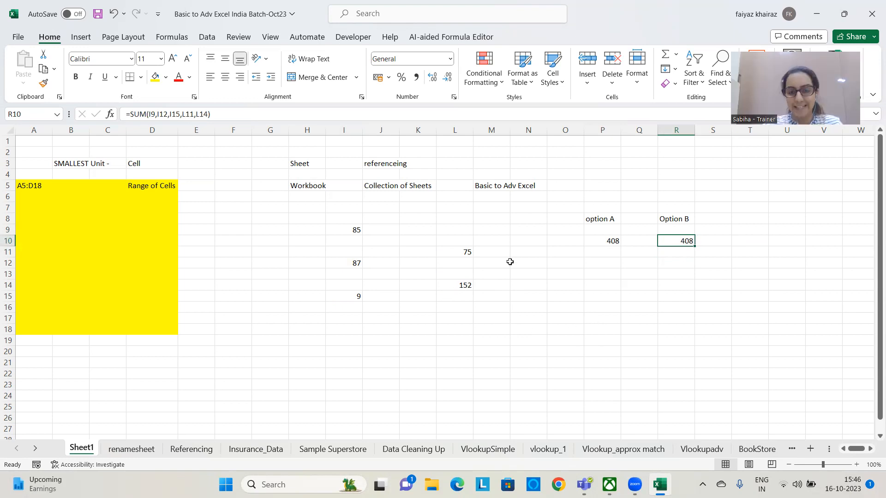
Enter the adjacent sample numbers 85, 87, 45 and 98 in cells G9 to G12
left_click(498, 245)
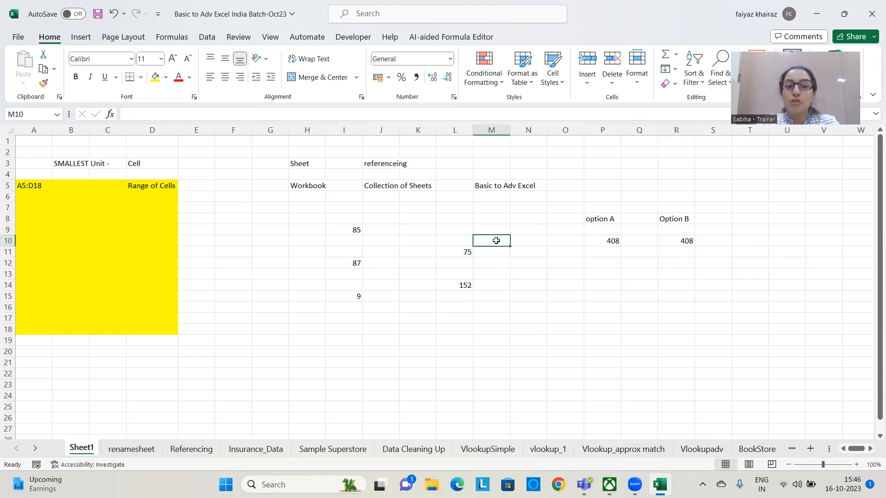
left_click(274, 231)
type("85")
key("Return")
type("87")
key("Return")
type("45")
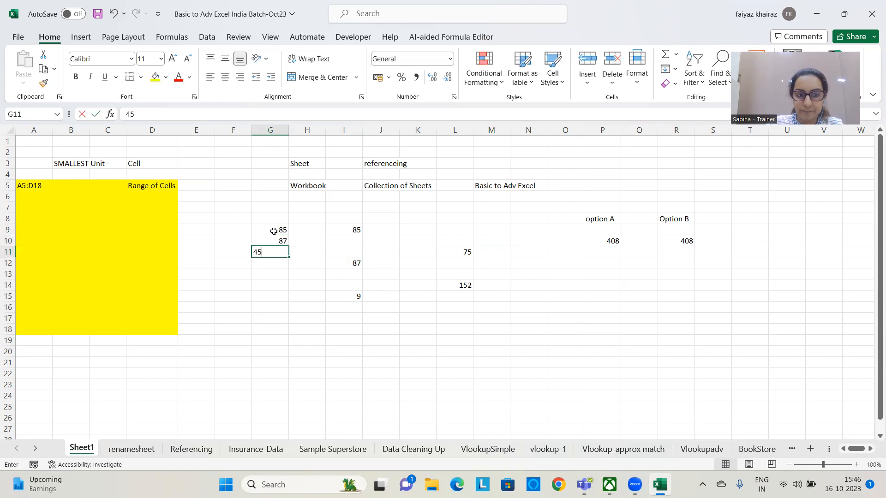
key("Return")
type("98")
key("Return")
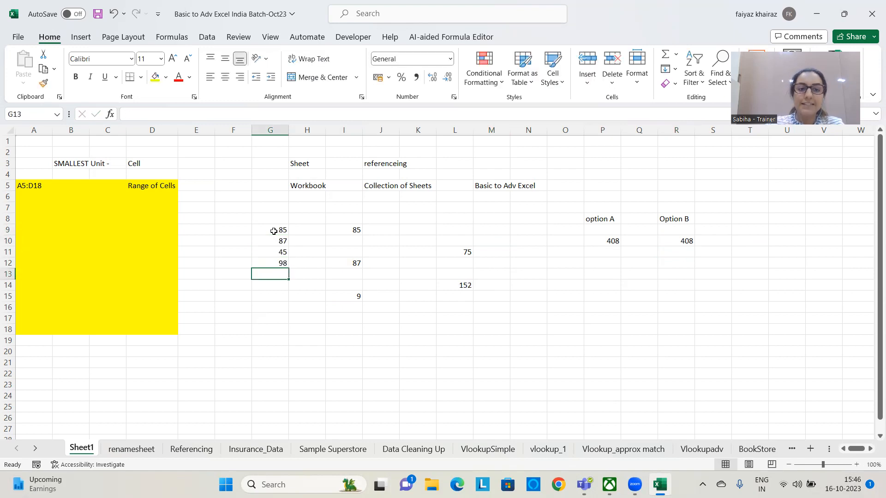
Sum the continuous range G9:G12 with a SUM formula in cell G16
left_click_drag(275, 230, 277, 262)
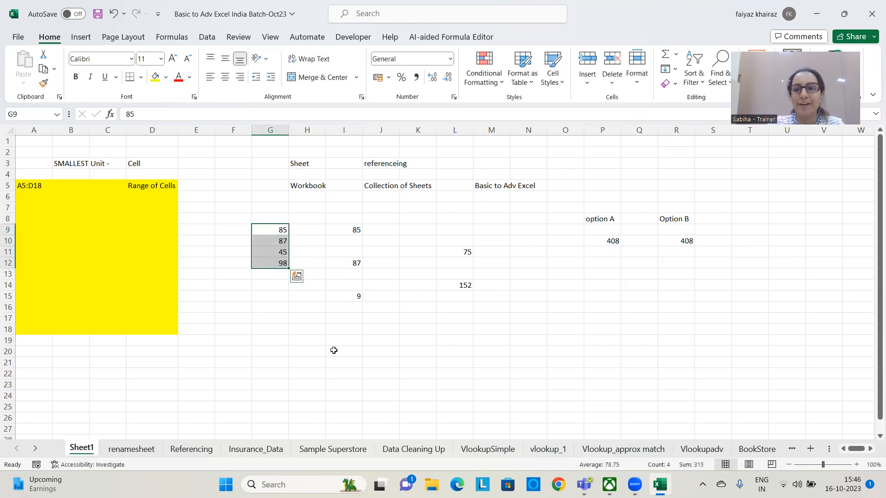
left_click(279, 306)
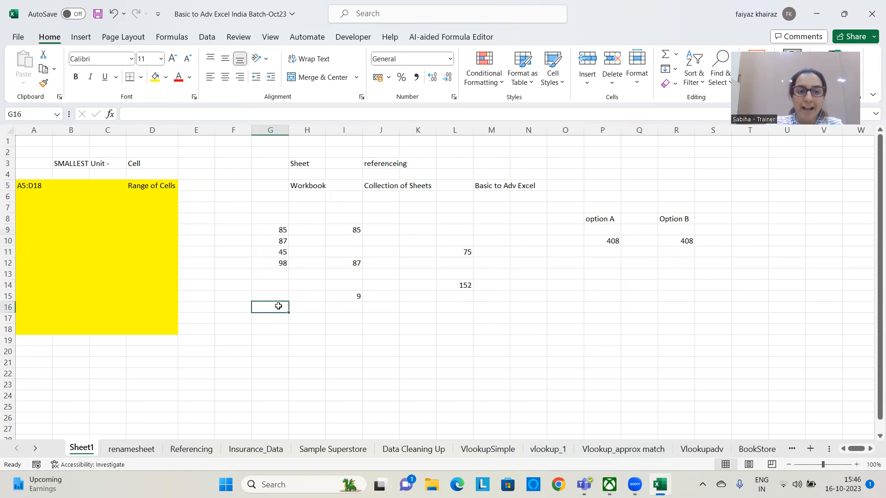
type("=sum(")
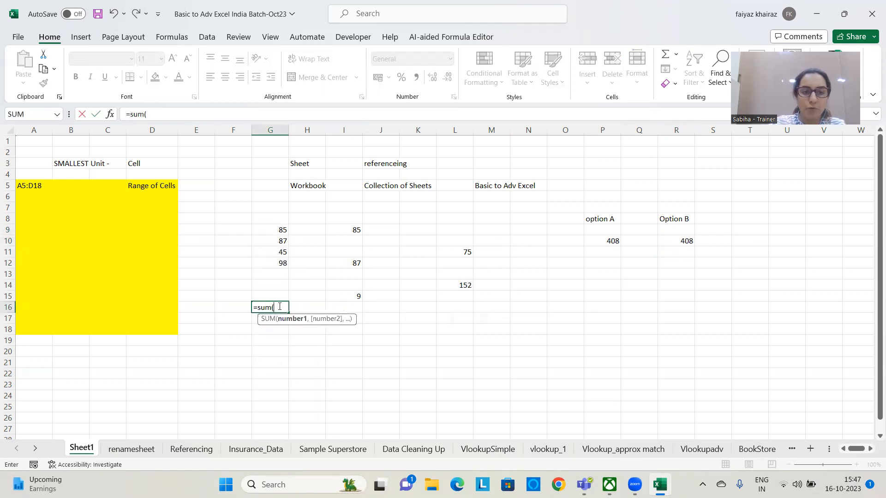
left_click_drag(263, 228, 262, 258)
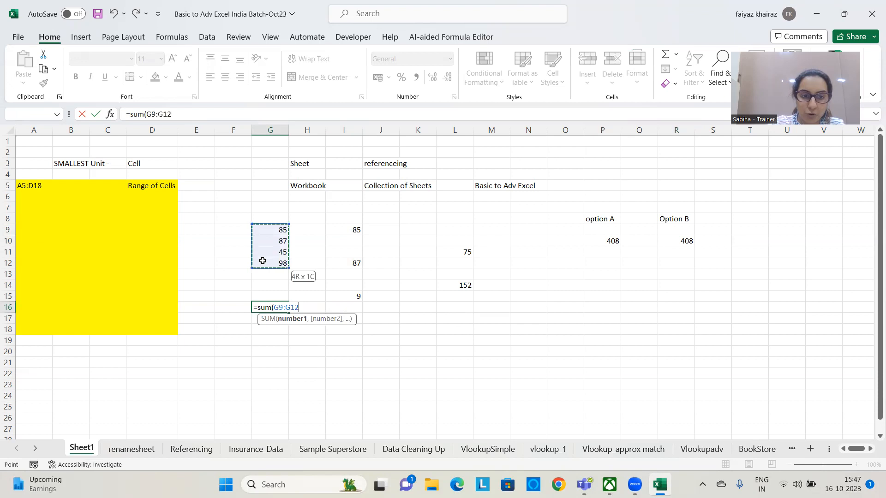
type(")")
key("Return")
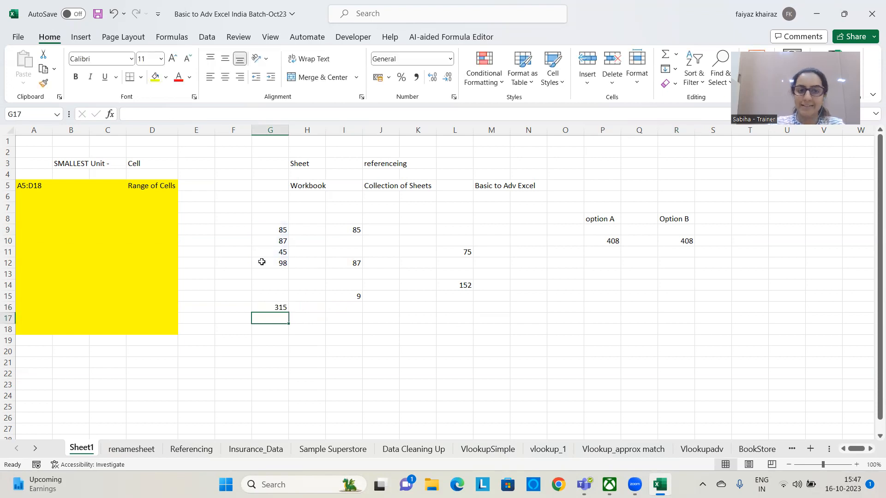
Examine the scattered numbers in columns I and L and the blank cells between them
left_click(353, 229)
left_click(349, 263)
left_click(466, 254)
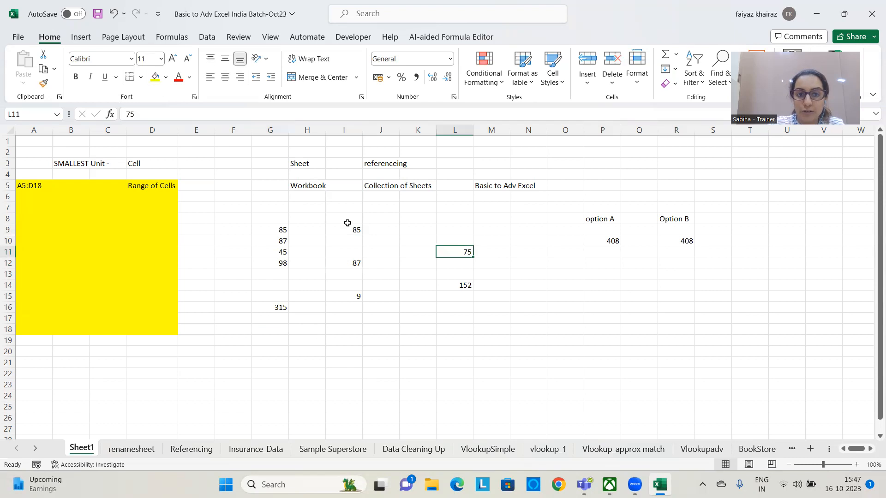
left_click(352, 265)
left_click(349, 230)
left_click(462, 252)
left_click(333, 245)
left_click(396, 231)
left_click(411, 252)
left_click(378, 274)
left_click(315, 275)
left_click(469, 270)
Sum the scattered cells in I18 with the formula =SUM(I9,I12,I15,L11,L14)
left_click(350, 330)
type("=sum(")
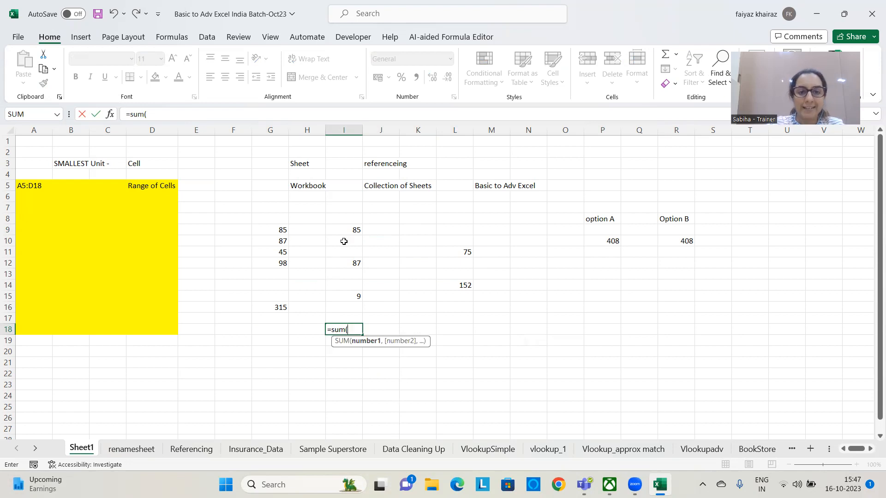
left_click(348, 228)
type(",")
left_click(349, 263)
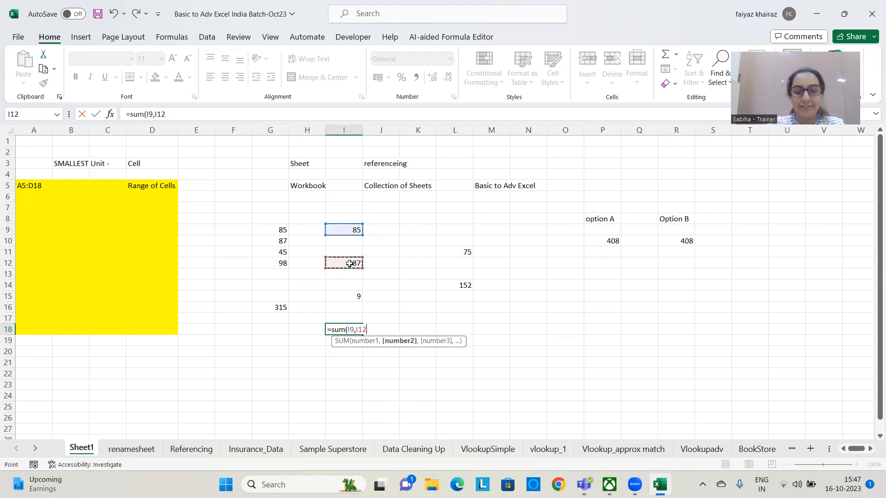
type(",")
left_click(345, 296)
type(",")
left_click(451, 252)
type(",")
left_click(463, 284)
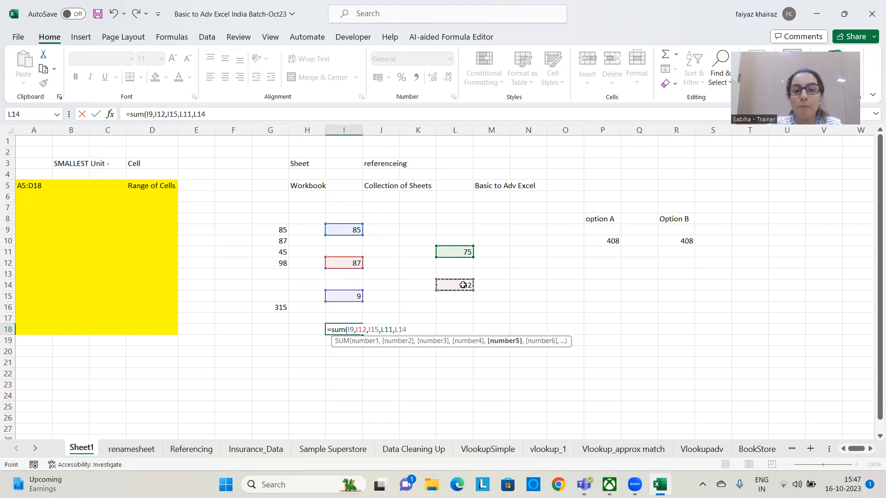
type(")")
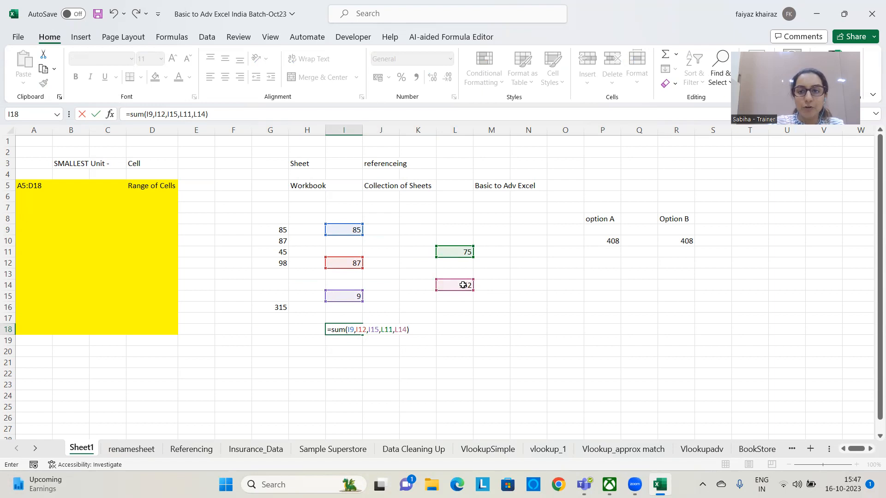
key("Return")
left_click_drag(347, 228, 344, 319)
left_click(347, 239)
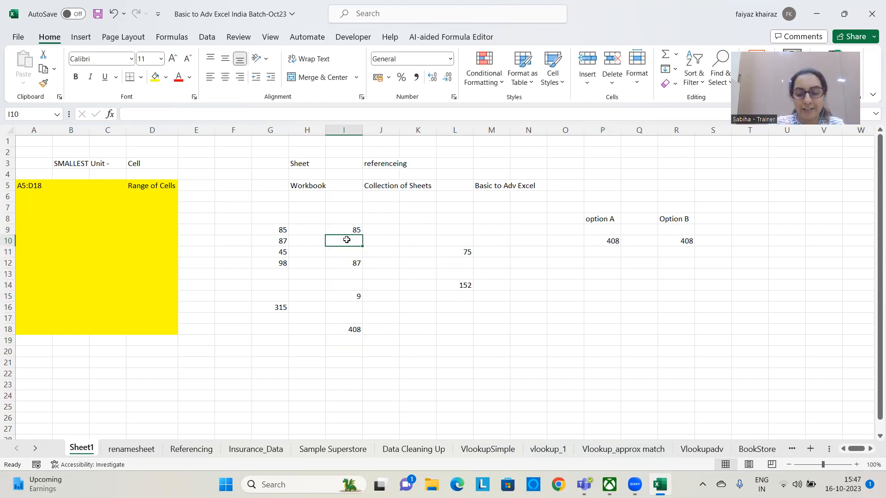
Enter 84 in I10 and 45 in I11, and check the SUM formula in I18
type("84")
key("Return")
type("45")
key("Return")
left_click_drag(352, 229, 349, 306)
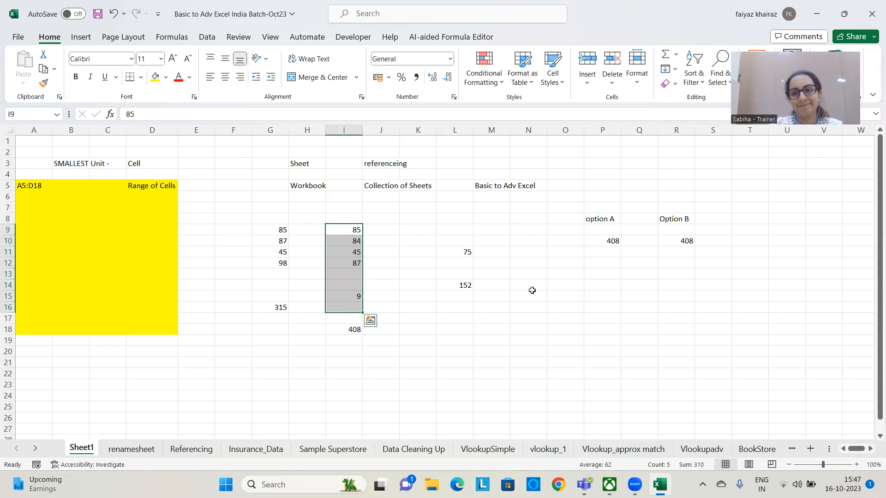
left_click(391, 285)
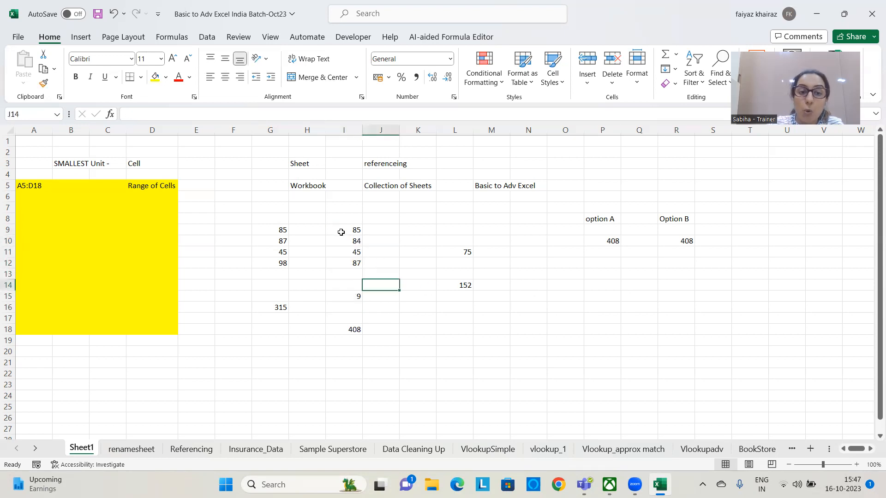
left_click(342, 330)
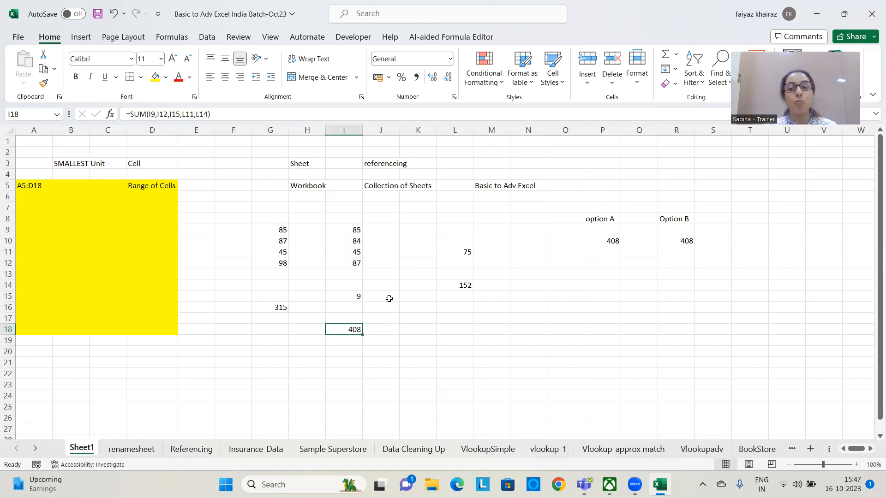
left_click_drag(274, 191, 274, 330)
left_click_drag(482, 274, 491, 261)
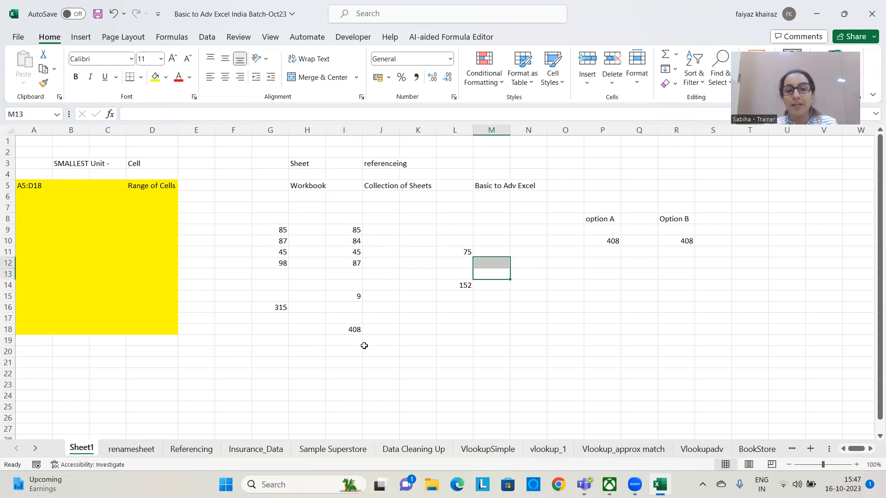
Enter the sample numbers 45 in K17 and 78 in L17
left_click(431, 321)
type("45")
key("Return")
key("Up")
key("Right")
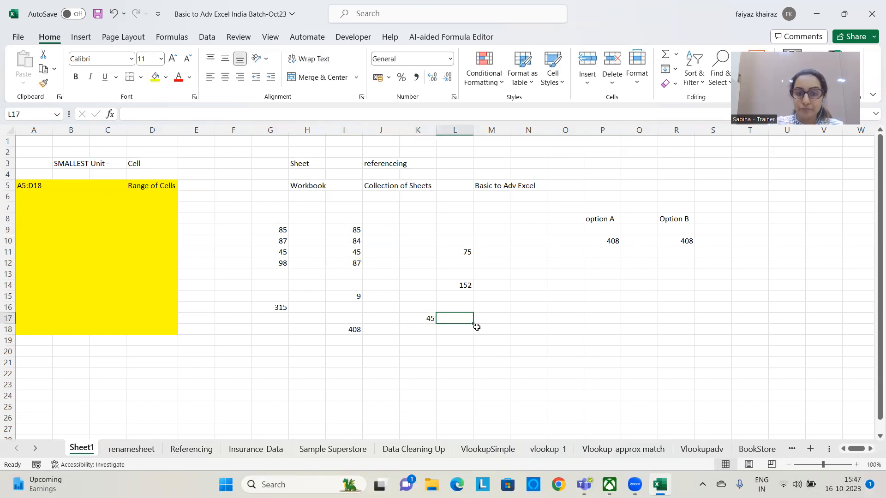
type("78")
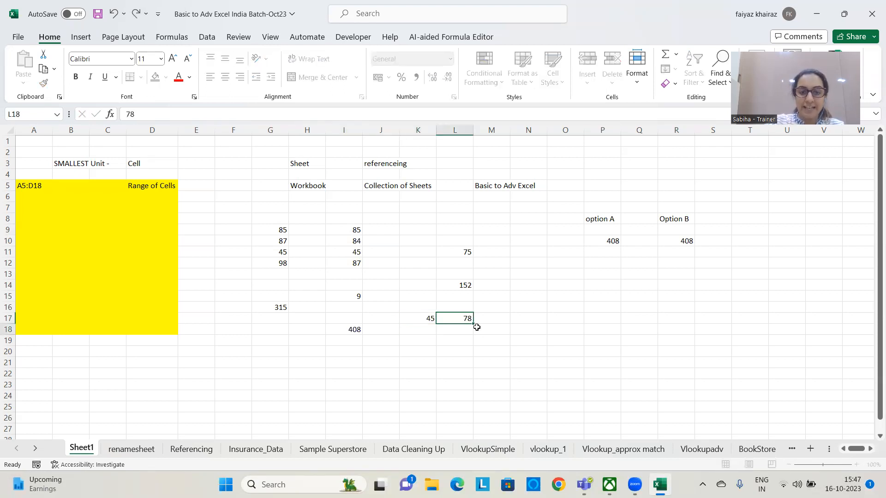
key("Return")
Enter the sample numbers 5 in O17 and 8 in Q17
left_click(476, 326)
key("Right")
key("Right")
key("Up")
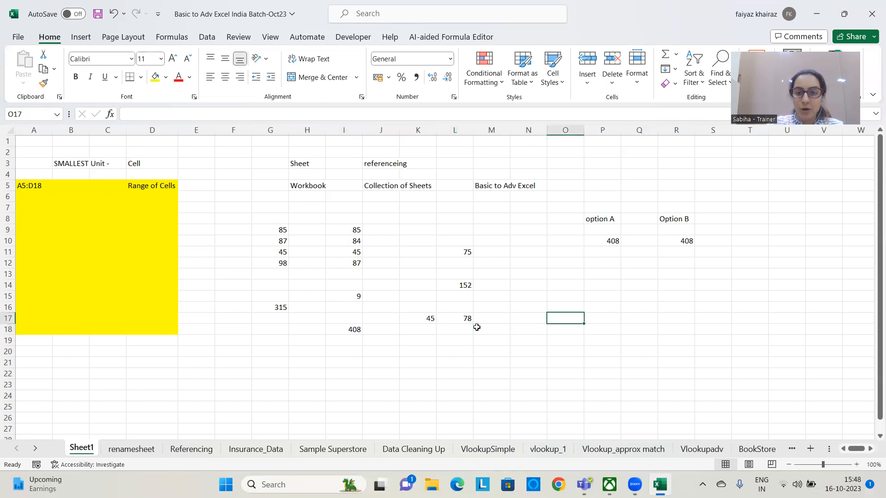
type("5")
key("Right")
key("Right")
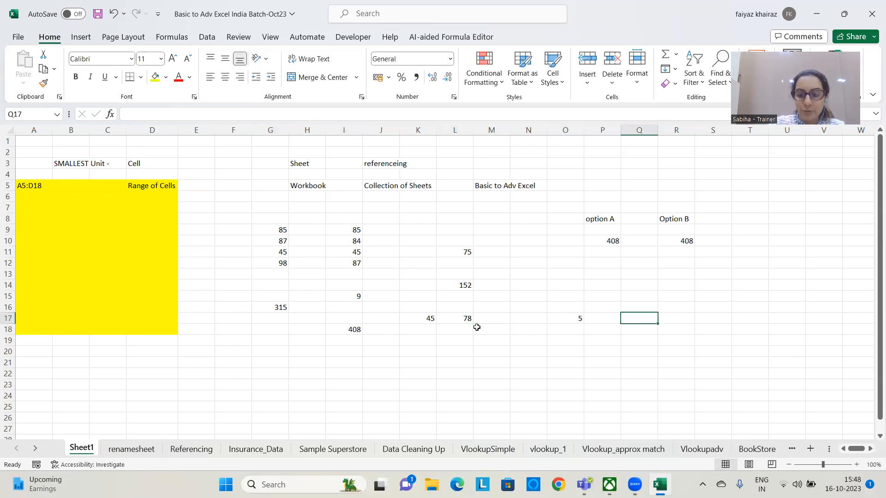
type("8")
Sum a continuous range together with separate cells in M19 using the formula =SUM(K17:L17,O17,Q17)
left_click(483, 344)
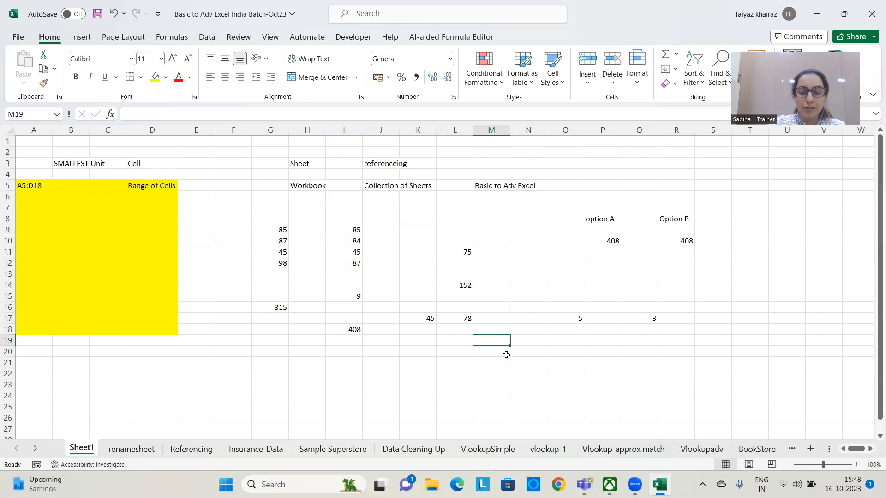
type("=sum(")
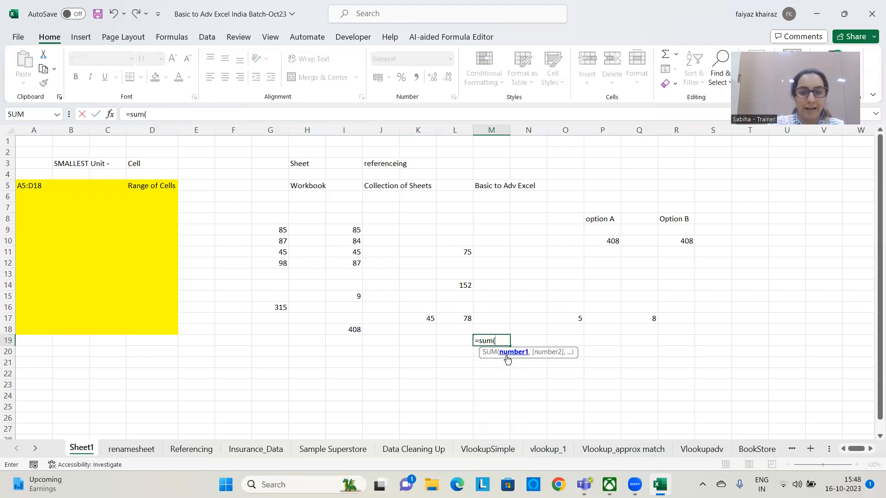
left_click_drag(421, 319, 464, 318)
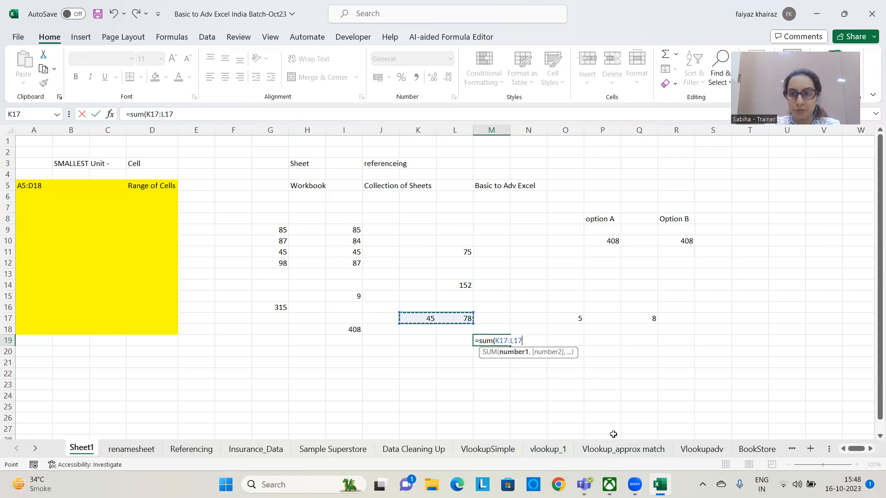
type(",")
left_click(563, 318)
type(",")
left_click(648, 317)
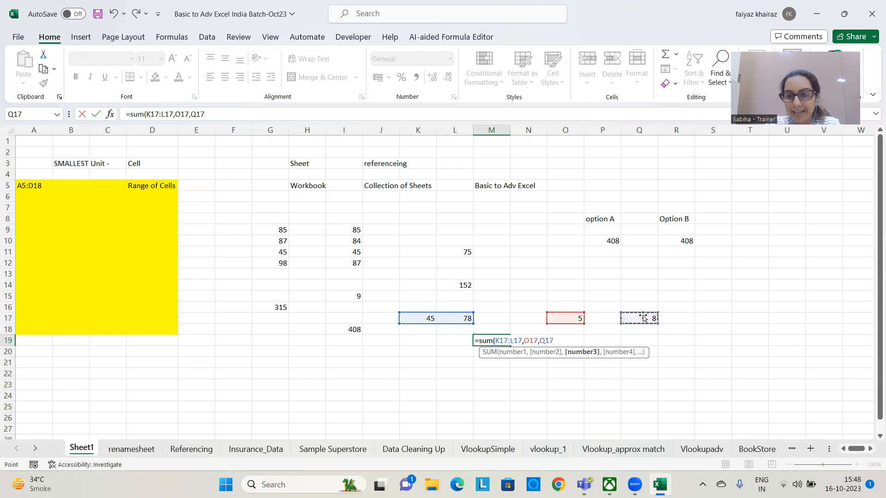
type(",")
key("BackSpace")
type("_")
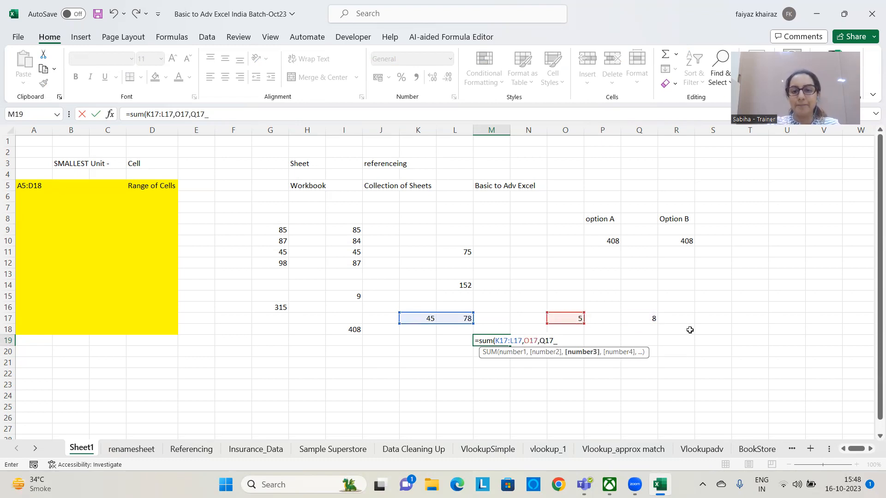
key("BackSpace")
type(")")
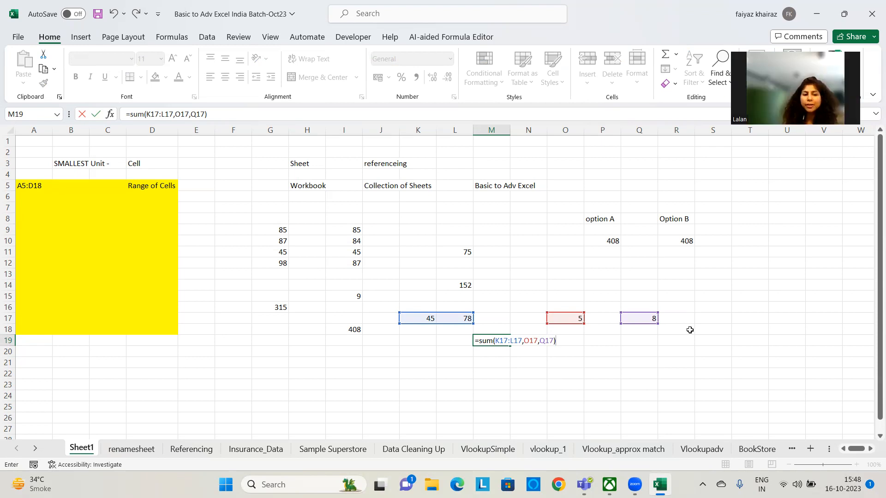
key("Return")
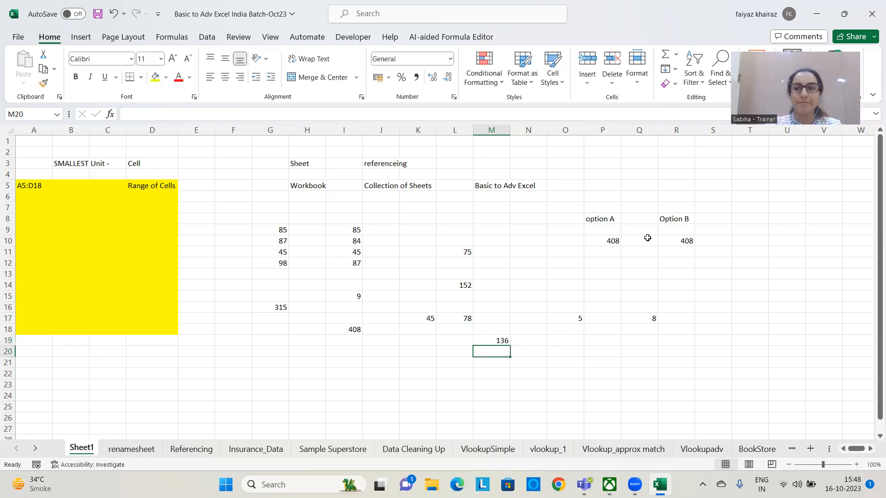
Fill the Option B heading cell R8 with yellow
left_click(417, 362)
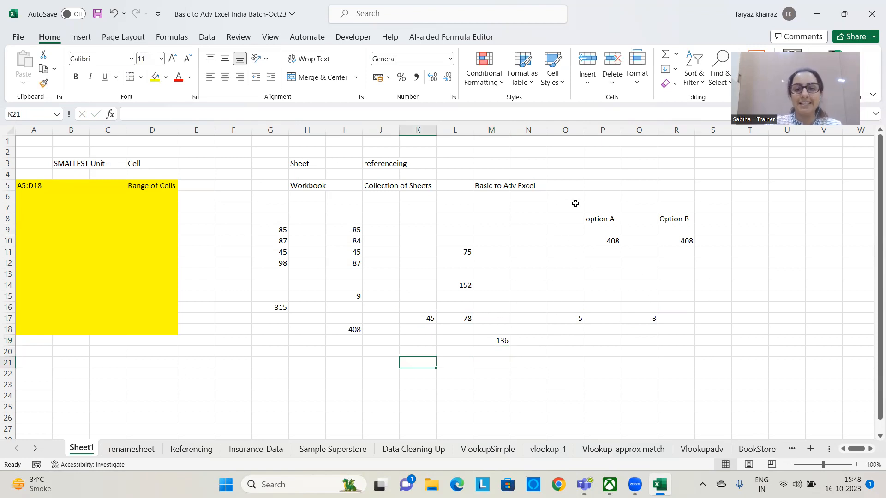
left_click(595, 218)
left_click(673, 219)
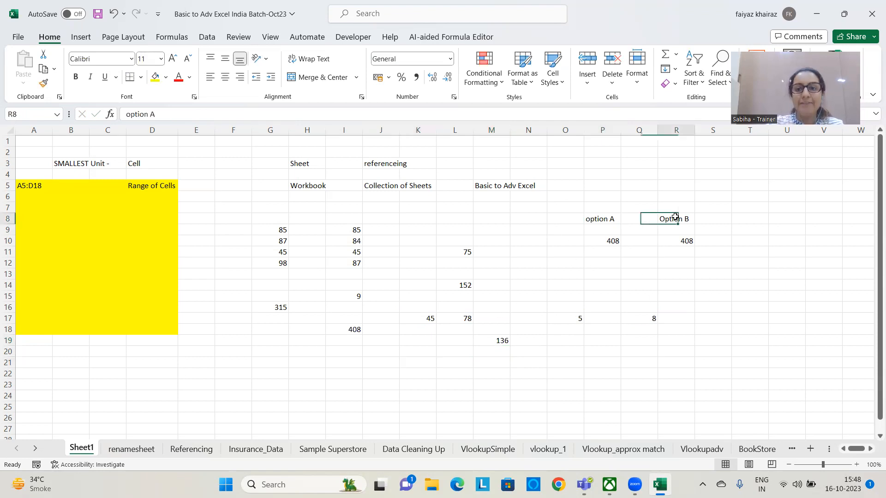
left_click(157, 78)
Fill the option A heading cell P8 with blue
left_click(613, 219)
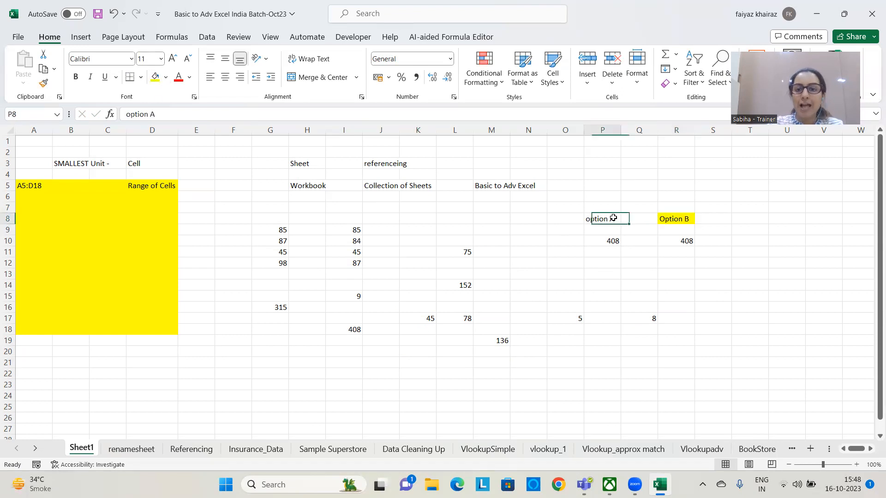
left_click(166, 77)
left_click(190, 107)
left_click(695, 306)
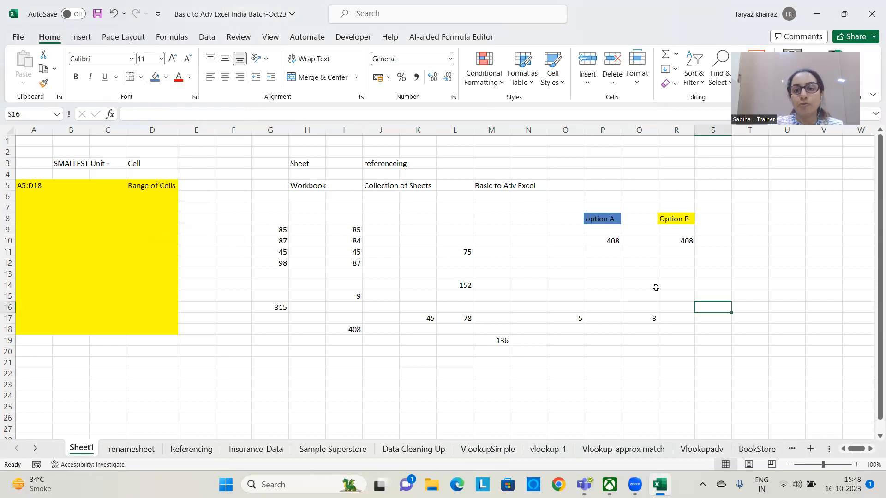
Compare the option A and Option B totals in row 10, and clear the contents of G15:S19
left_click(608, 240)
left_click(673, 241)
left_click(613, 240)
left_click(685, 244)
left_click_drag(276, 297, 706, 331)
key("Delete")
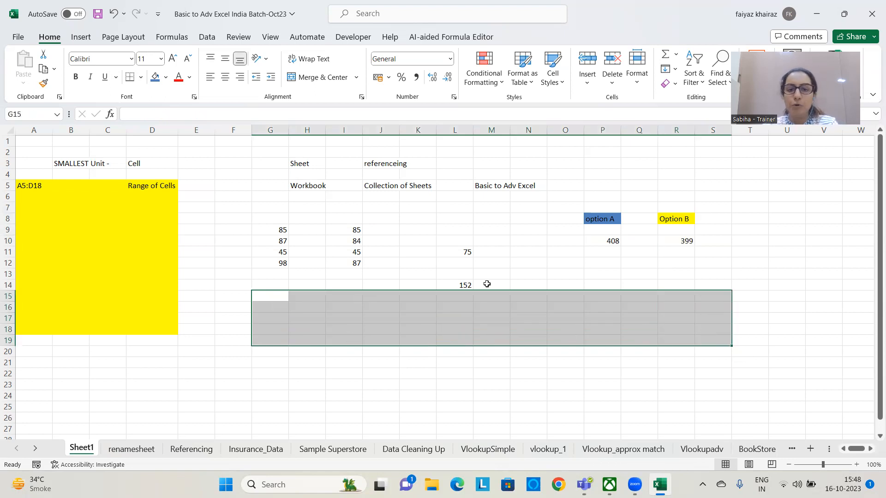
left_click_drag(461, 242, 502, 319)
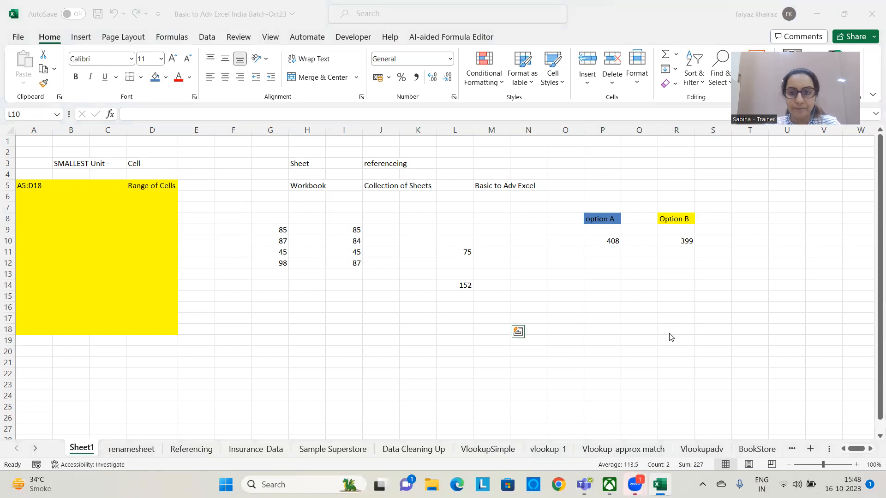
left_click(602, 308)
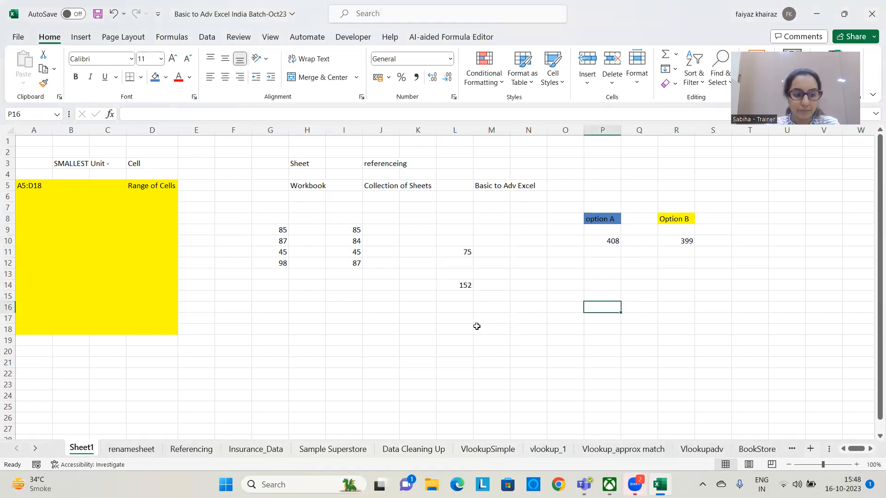
Undo the clearing of G15:S19 and the blue fill on the option A heading
key("ctrl+z")
key("ctrl+z")
left_click(623, 279)
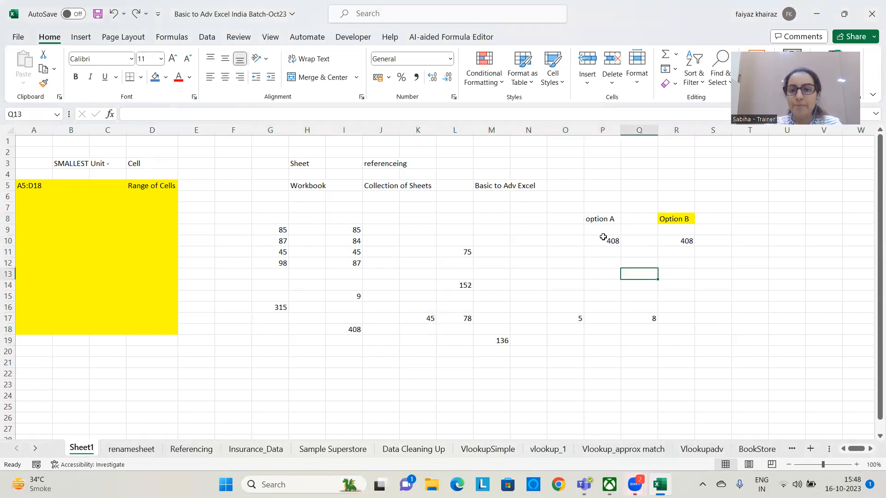
Check the formulas behind the totals in P10 and R10, and clear the contents of G16:R20
left_click(599, 217)
left_click(602, 242)
left_click(685, 241)
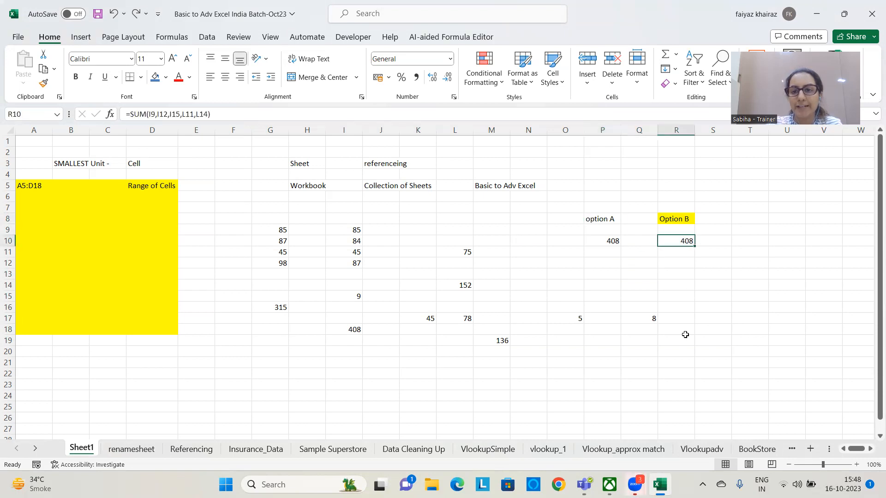
left_click(601, 242)
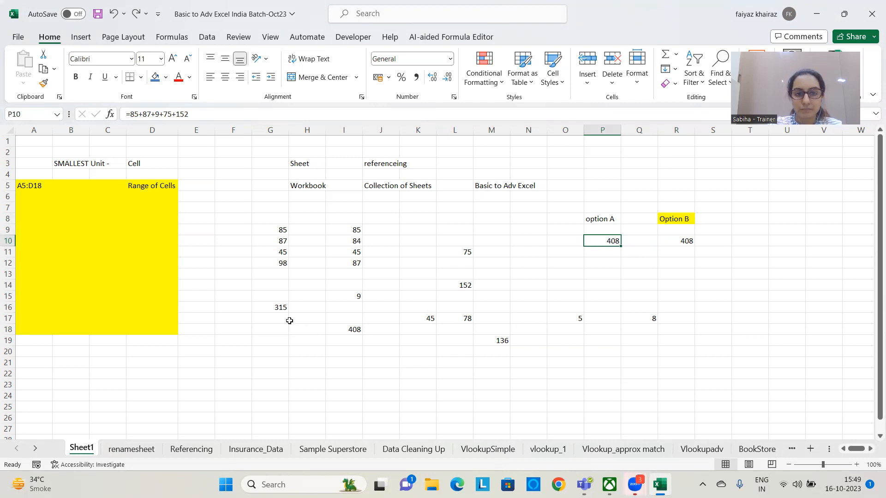
left_click_drag(274, 309, 667, 348)
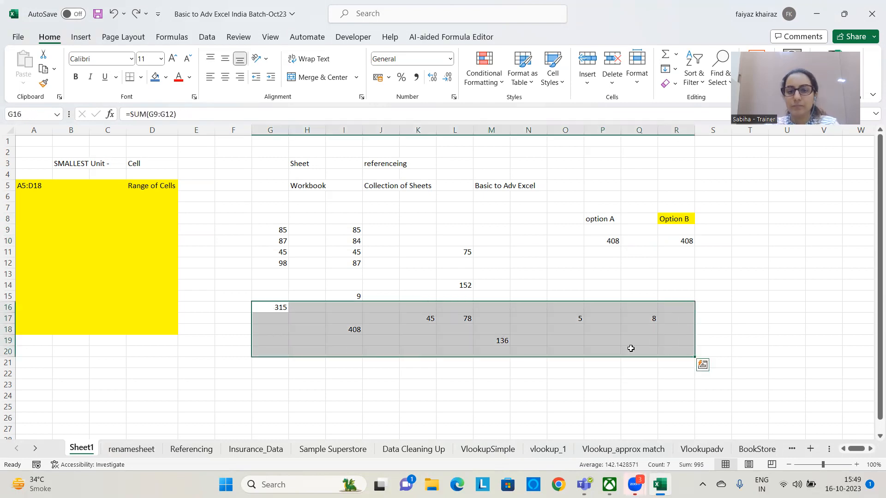
key("Delete")
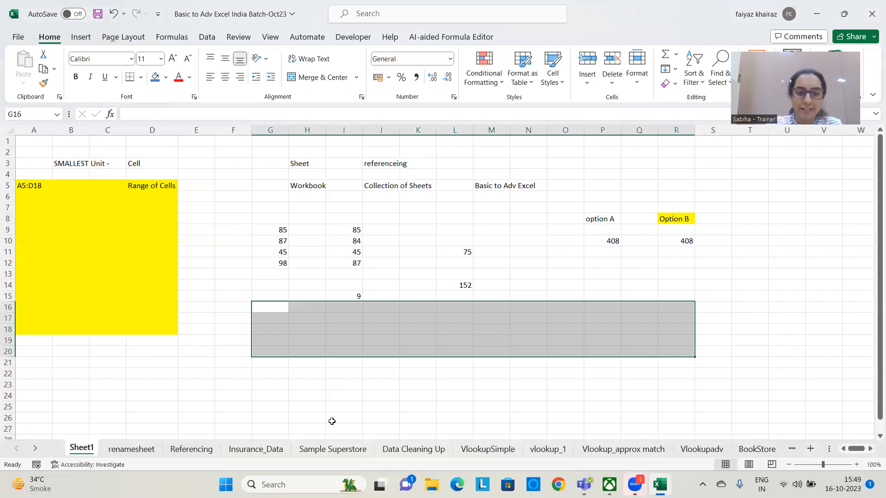
left_click(432, 373)
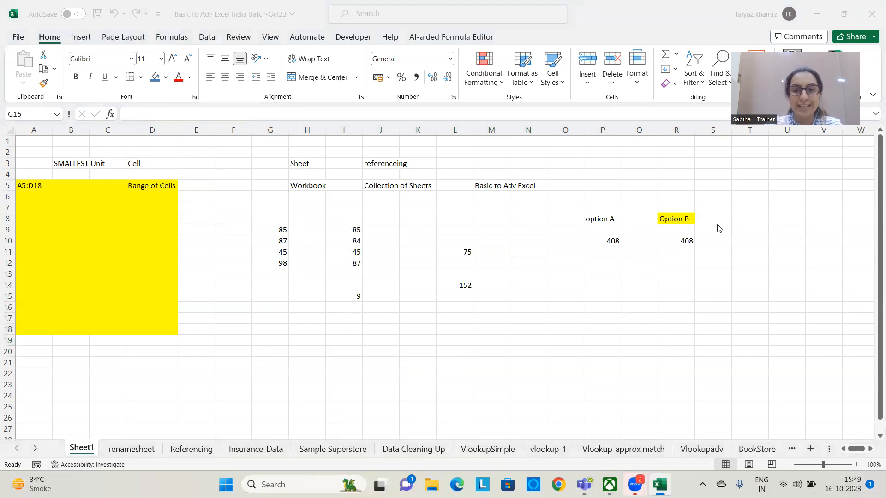
Change the value in cell L14 to 5800
left_click(457, 284)
left_click(457, 284)
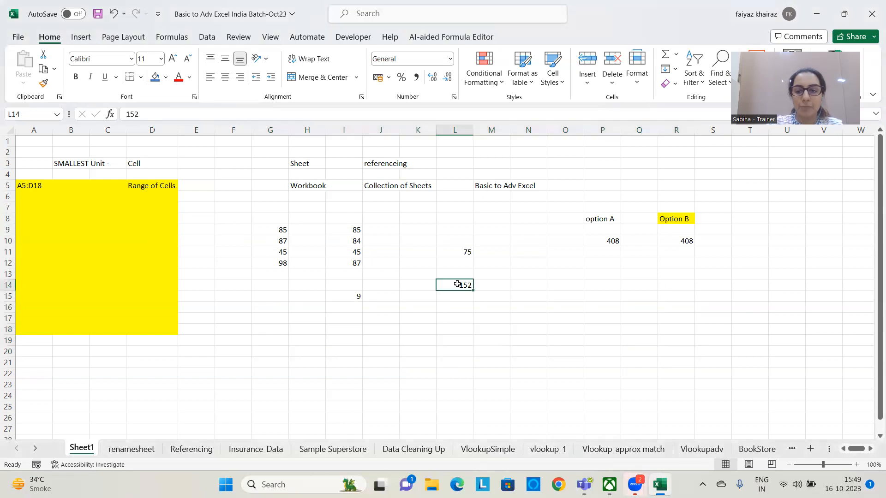
type("580")
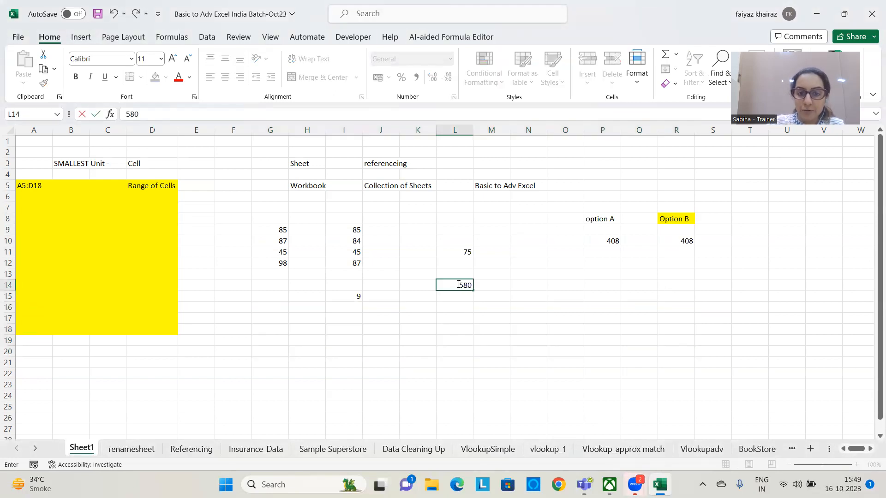
type("0")
key("Return")
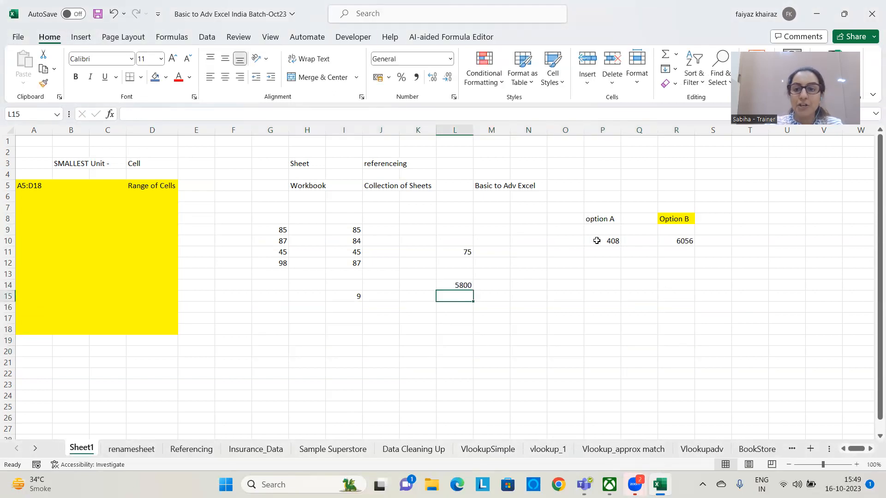
Colour the Option B total in R10 red and compare it with the typed-value formula in P10
left_click(683, 243)
left_click(179, 77)
left_click(610, 242)
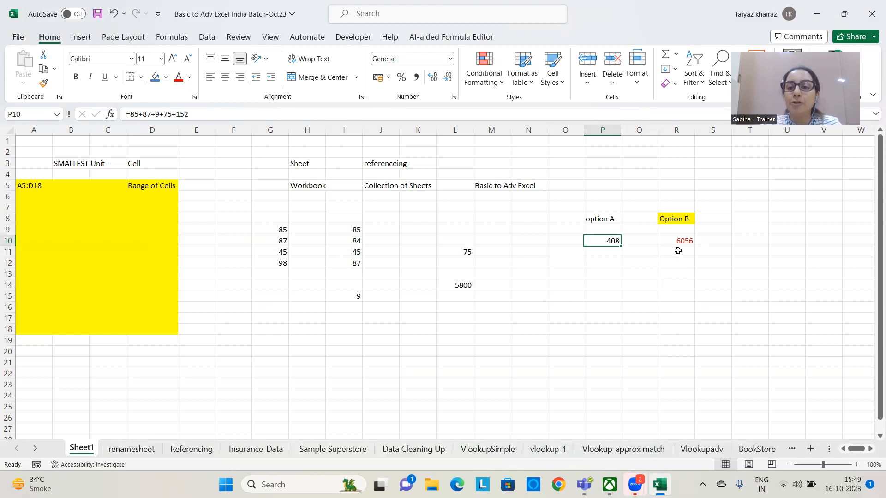
left_click(678, 240)
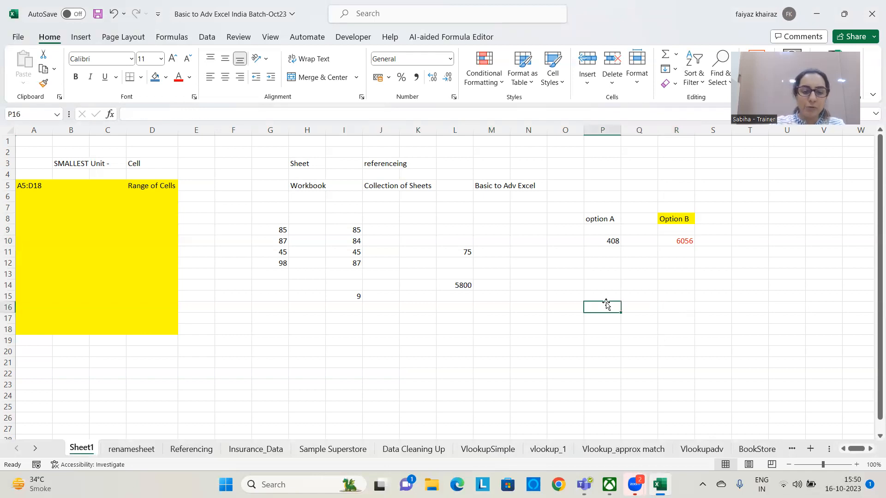
Add the separate cells L11 and I15 in P16 with the formula =SUM(L11,I15)
type("=sum(")
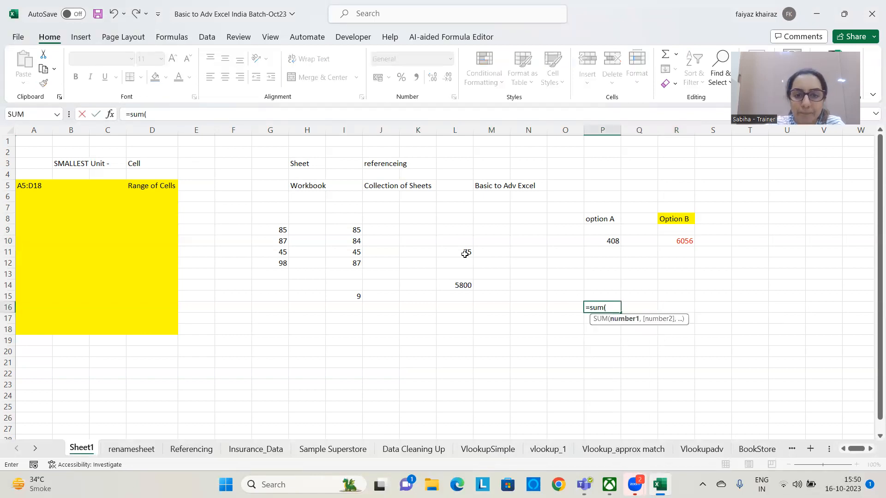
left_click(464, 254)
type(",")
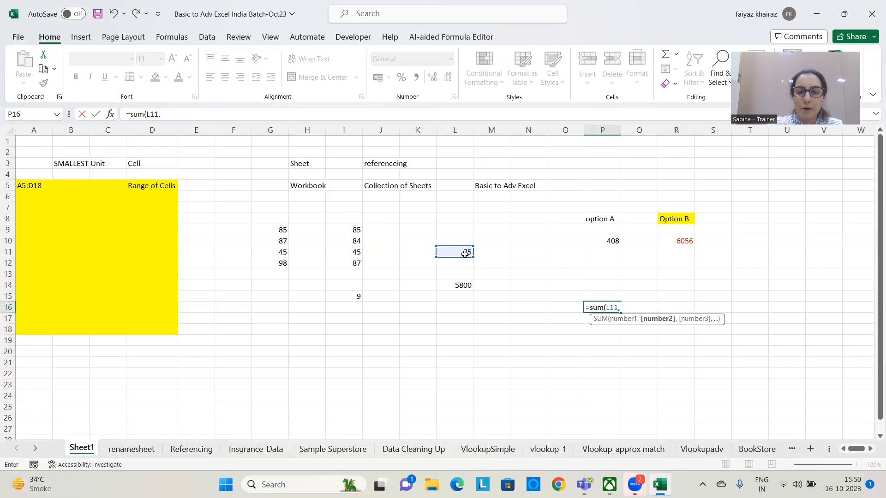
left_click(350, 296)
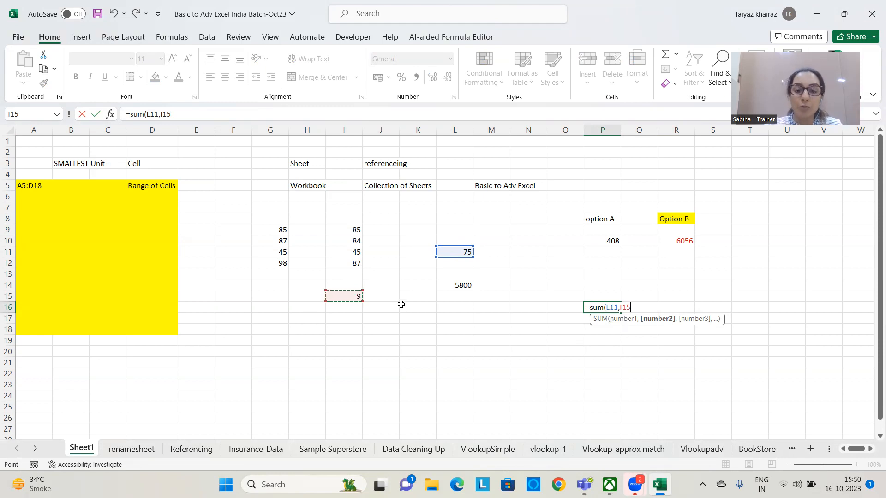
type(")")
key("Return")
Colour the values in L11 and I15 red and check the SUM formula in P16 that refers to them
left_click(444, 253)
left_click(178, 77)
left_click(346, 295)
left_click(178, 77)
left_click(465, 341)
left_click(598, 305)
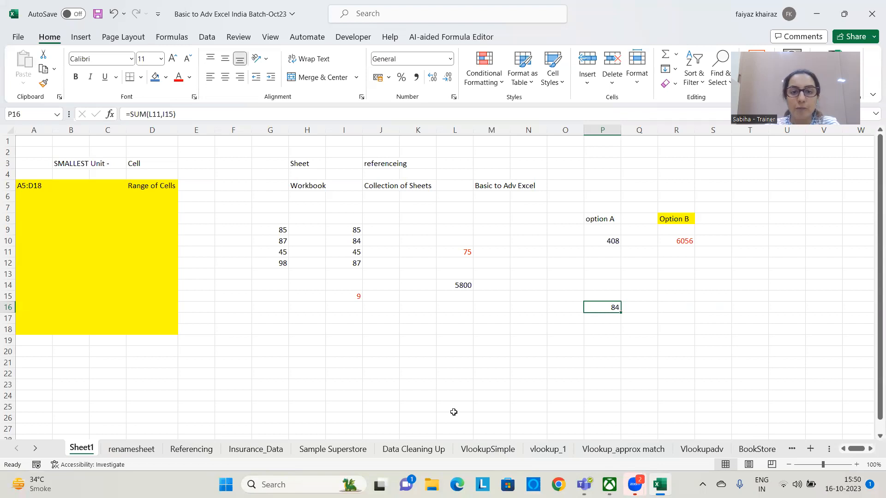
left_click(608, 379)
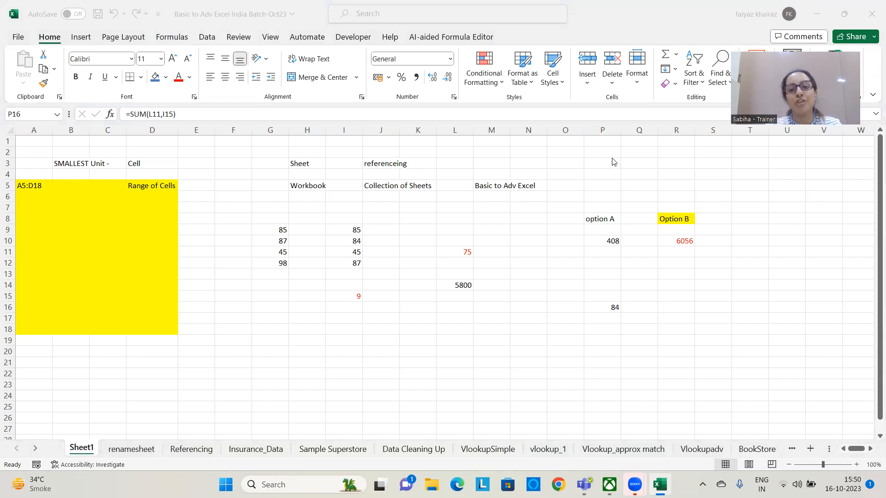
Enter the note "Pointing - Relative Cell Referencing" in P5 and "Default of Ms Excel" in P6
left_click(609, 187)
left_click(607, 186)
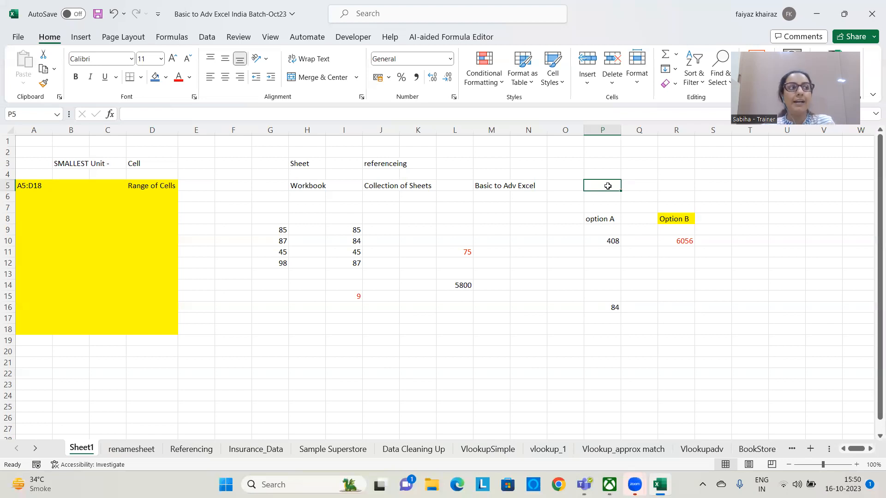
type("Poi")
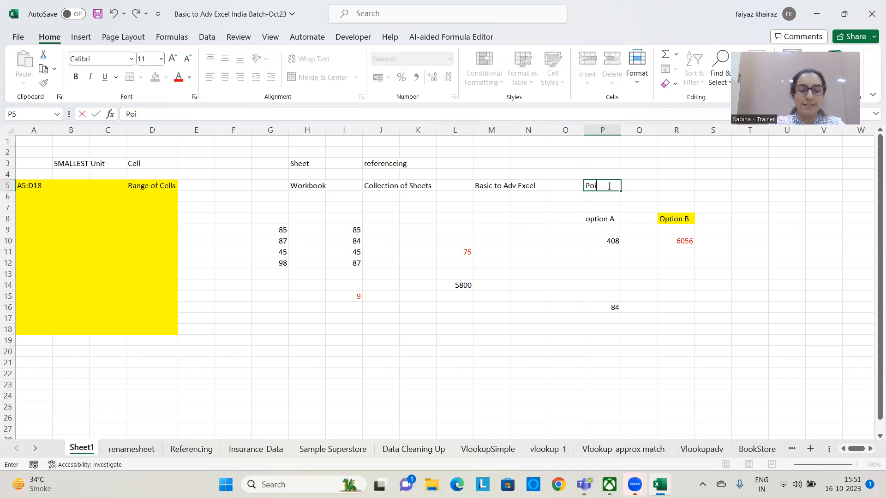
type("nting - Relativ")
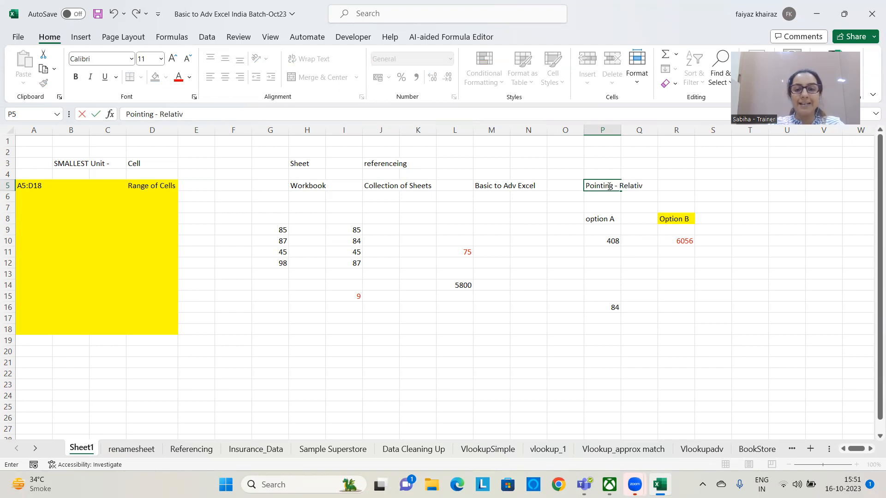
type("e Cell Re")
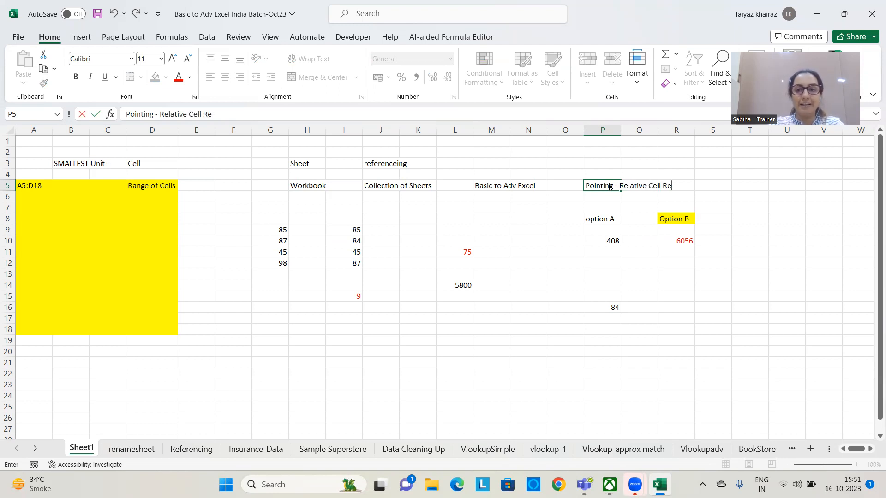
type("feren")
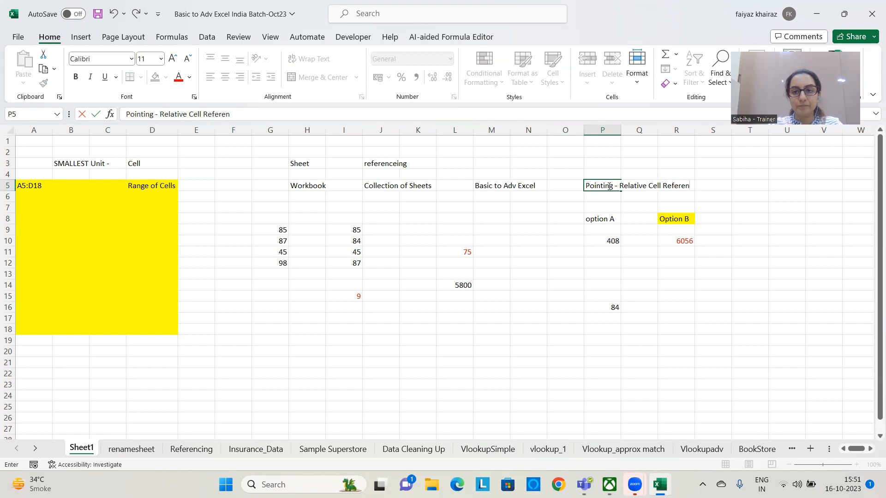
type("cing")
key("Return")
type("Default of Ms Excel")
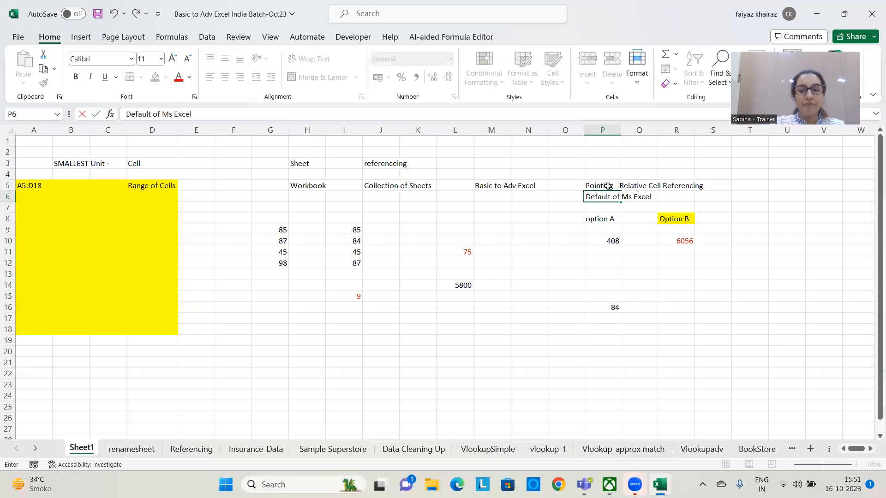
key("Return")
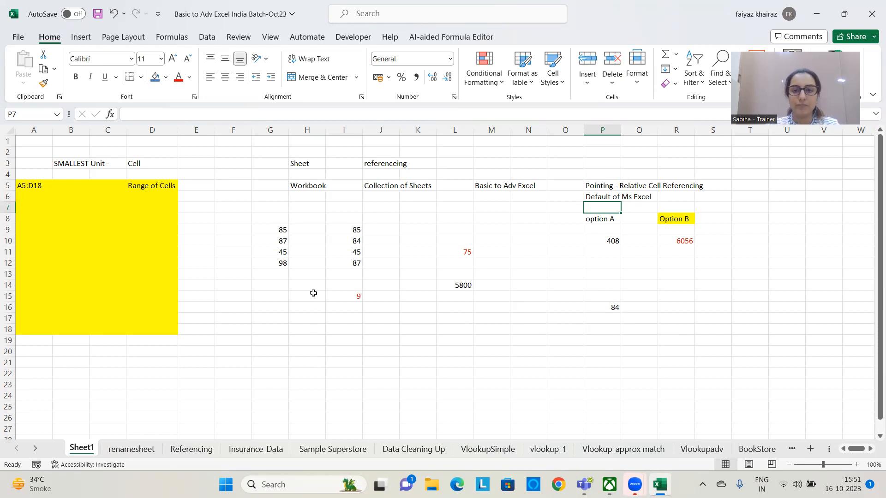
On the Referencing sheet, fill the empty Revenue cells F5:F13 with light grey and apply all borders
left_click(193, 448)
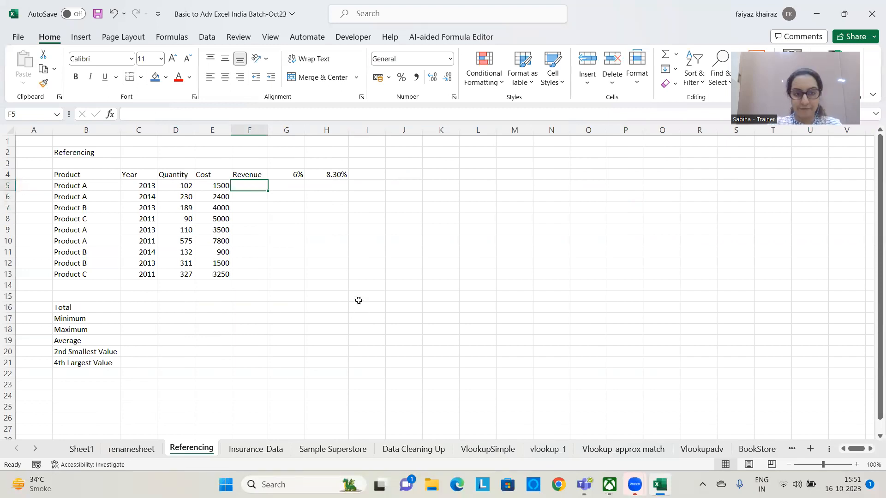
left_click_drag(261, 182, 247, 274)
left_click(166, 77)
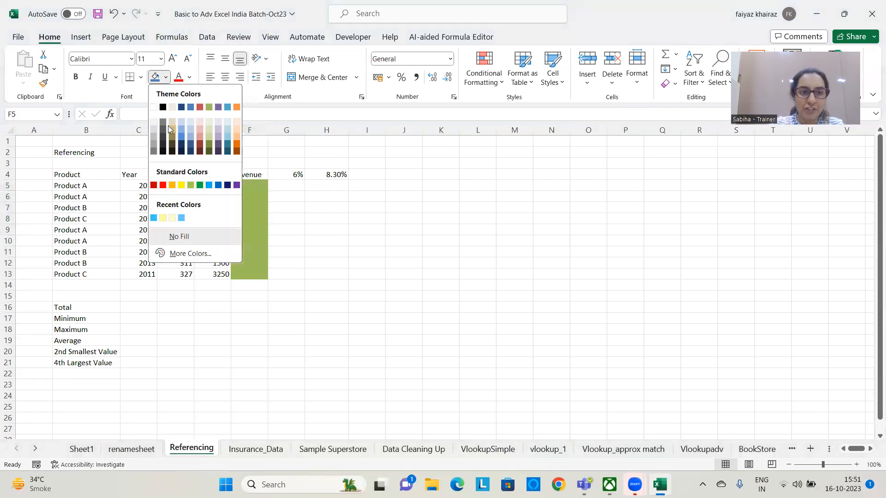
left_click(154, 133)
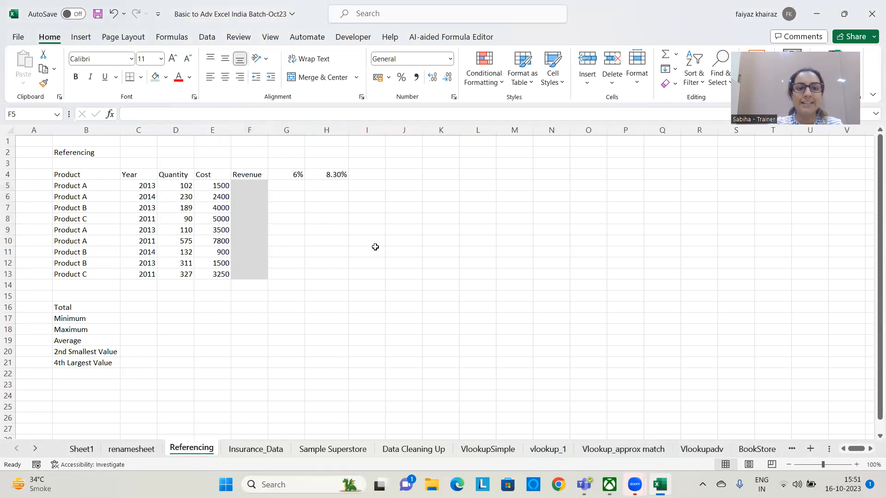
left_click(141, 77)
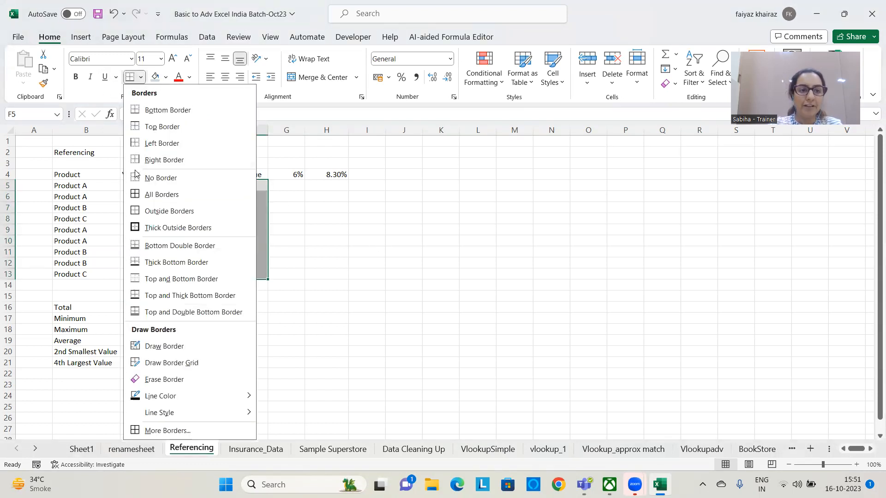
left_click(152, 195)
left_click(369, 241)
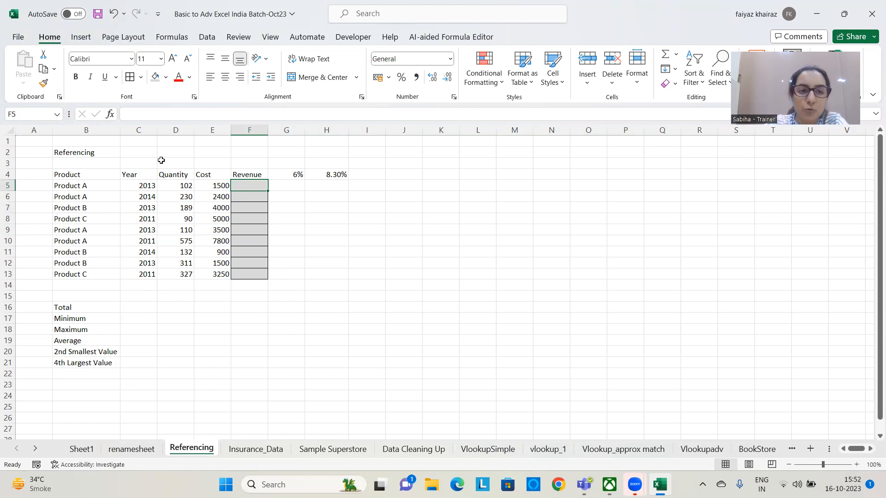
Enter the note "Revenue = Quantity X Cost" in F2, above the Revenue column
left_click(183, 162)
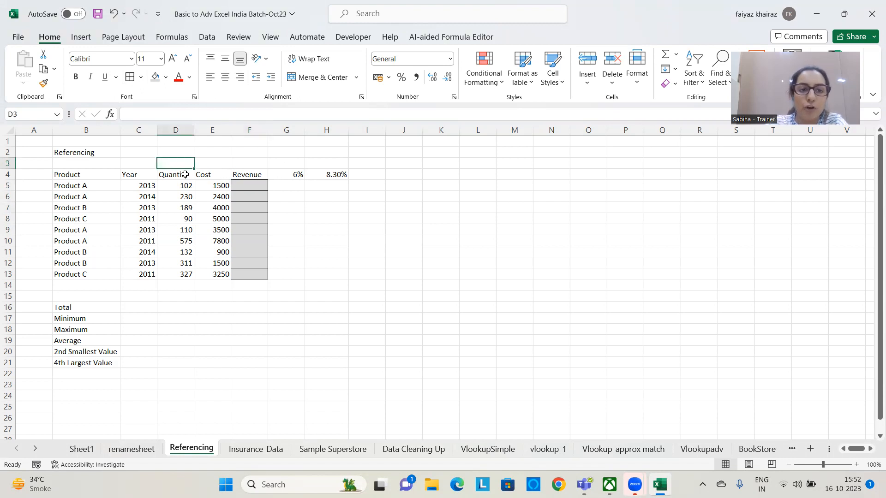
left_click(234, 152)
type("Re")
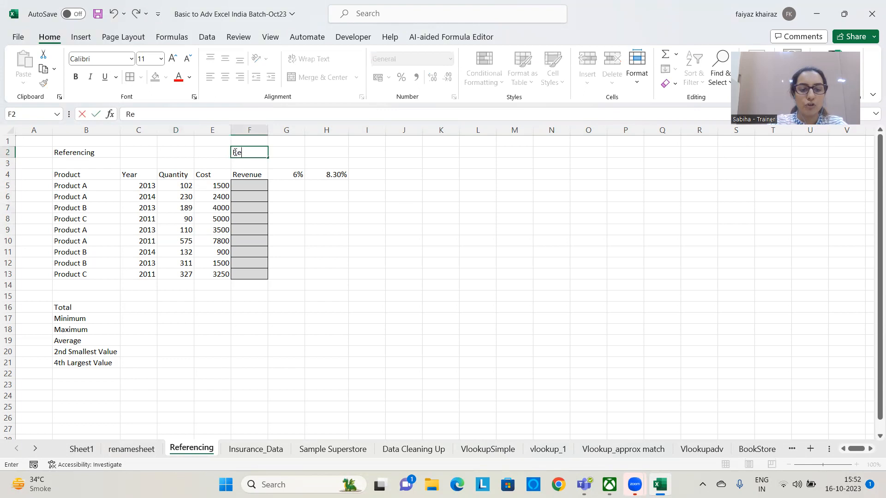
type("venue")
type(" =")
type(" Qa")
type("uantity")
type(" X Cost")
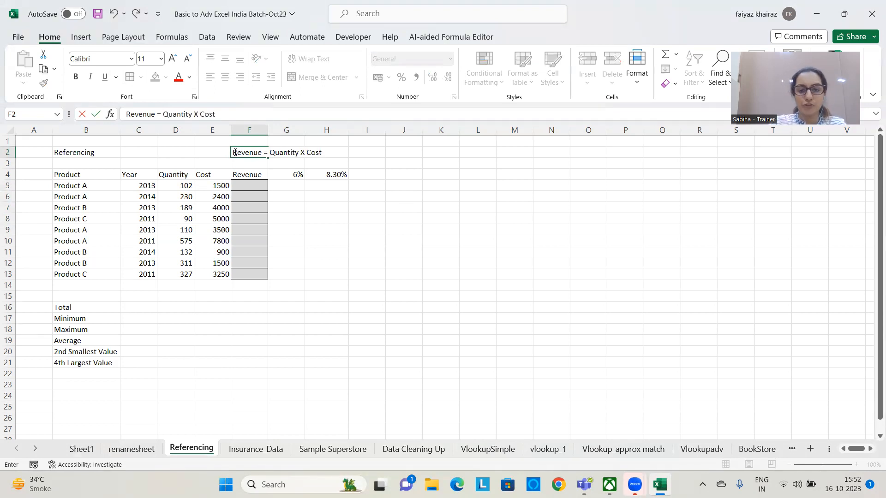
key("Return")
left_click(412, 321)
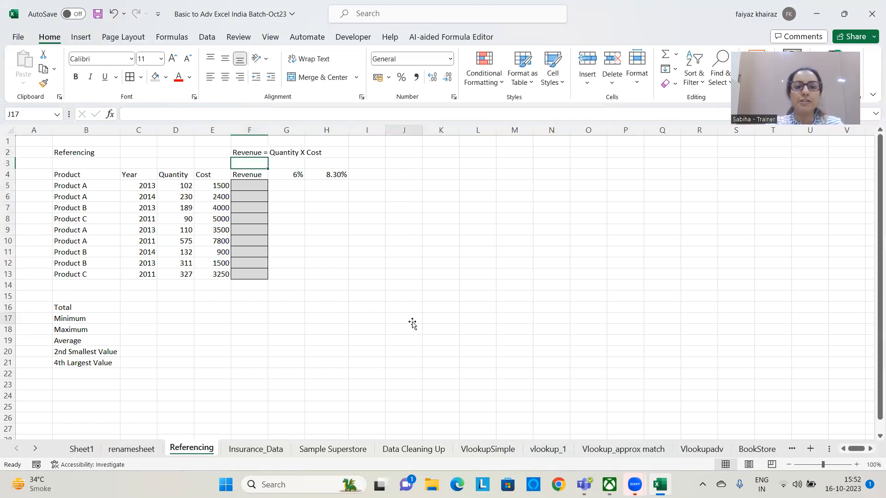
Calculate the first product's revenue in F5 by multiplying its quantity and cost with =D5*E5
left_click(186, 184)
left_click(216, 188)
left_click(254, 185)
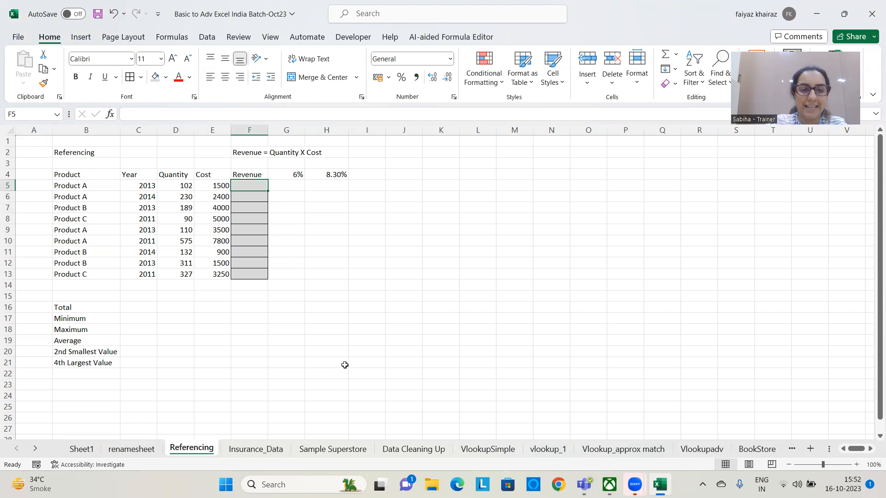
type("=")
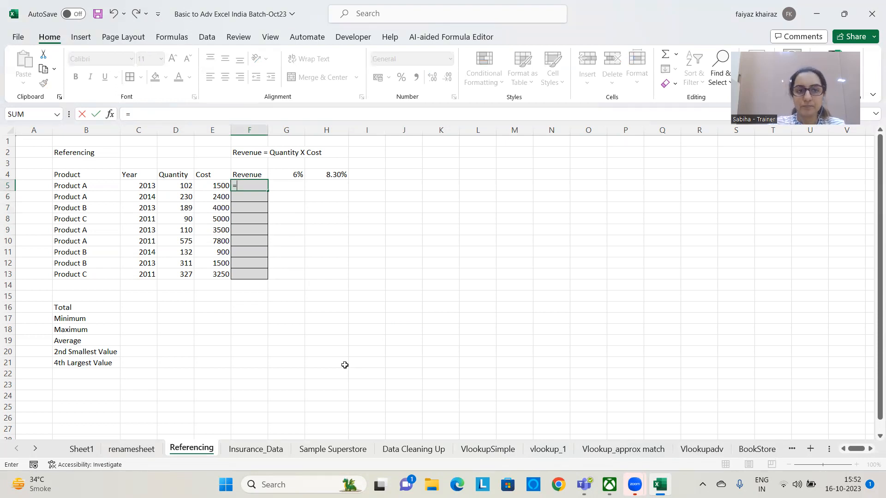
left_click(176, 185)
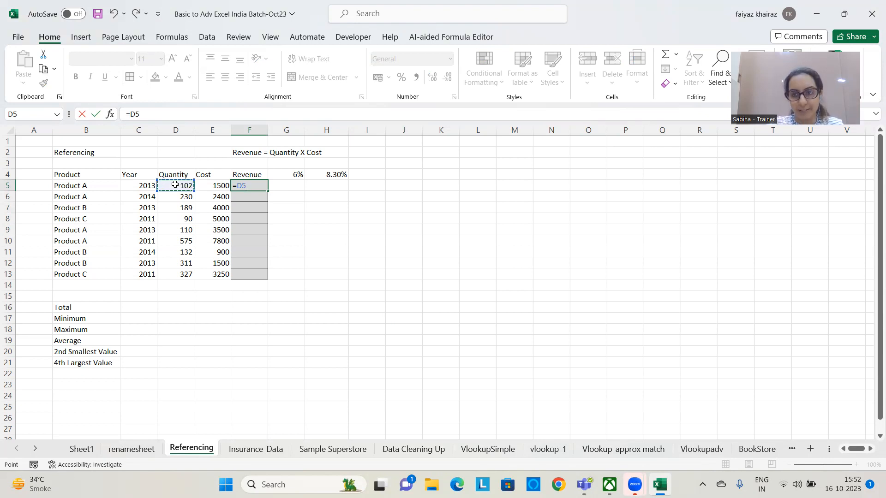
type("*")
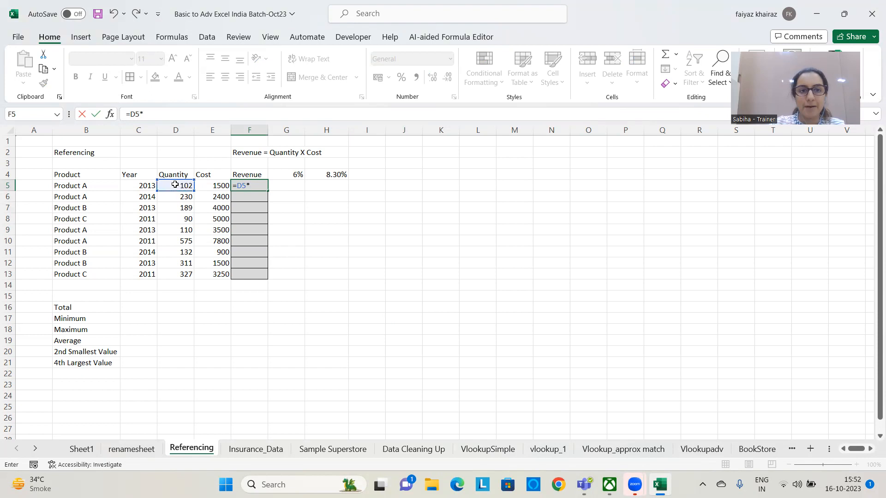
left_click(211, 185)
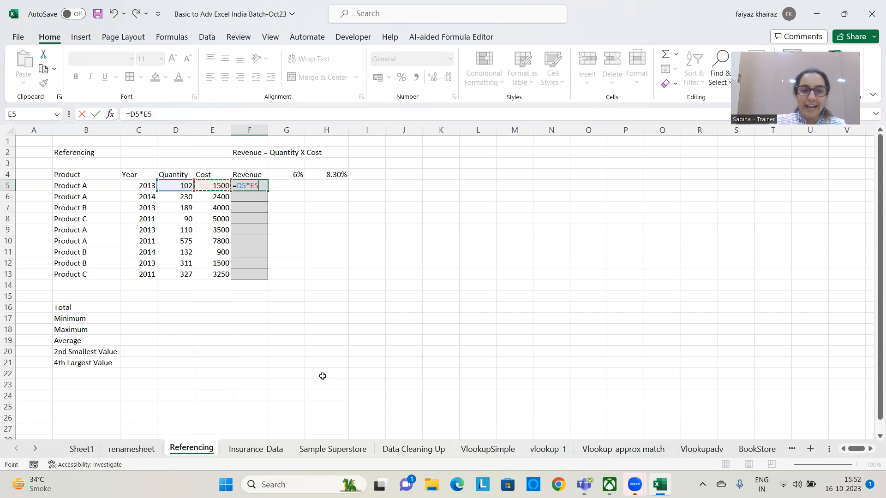
key("Return")
Fill the revenue formula from F5 down to F13, and clear the contents of F5:F13
left_click(258, 185)
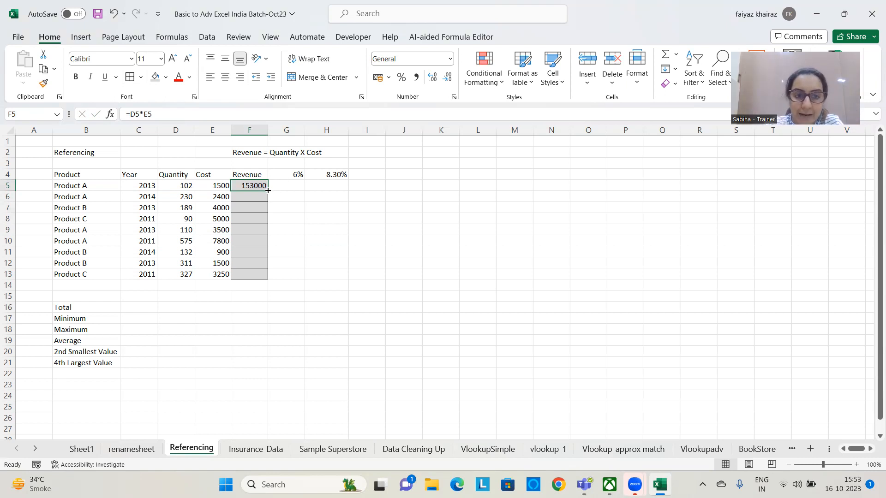
left_click_drag(268, 190, 266, 281)
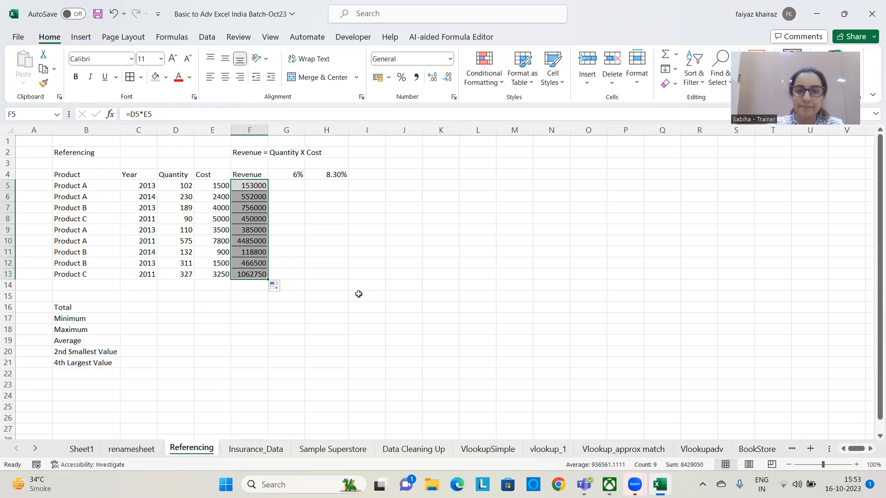
key("Delete")
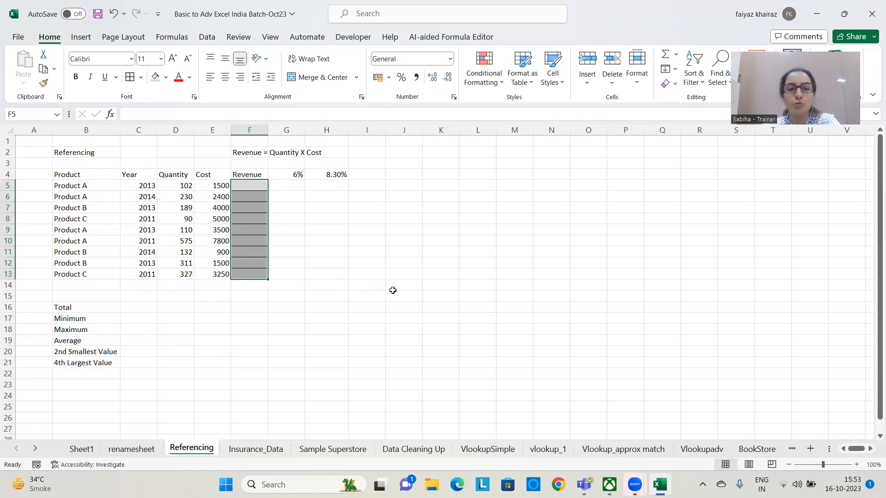
left_click(392, 286)
Enter =D5*E5 in F5 again and fill the formula down through F13
left_click(260, 186)
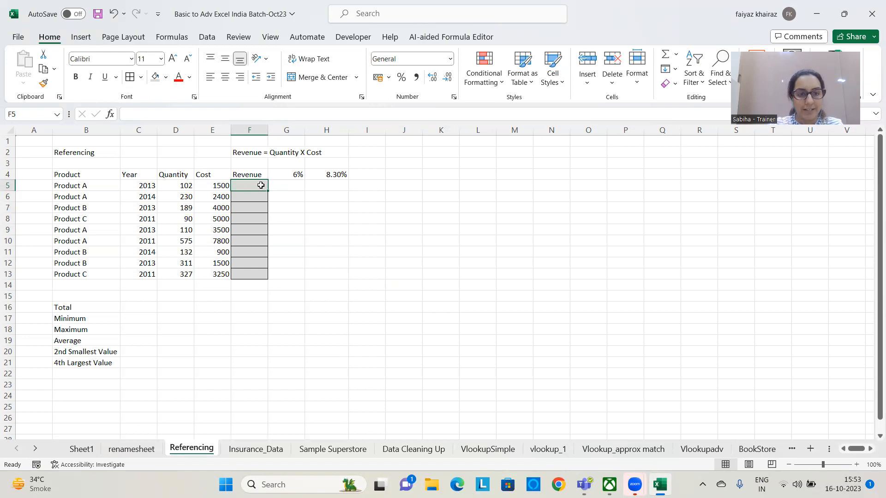
type("=")
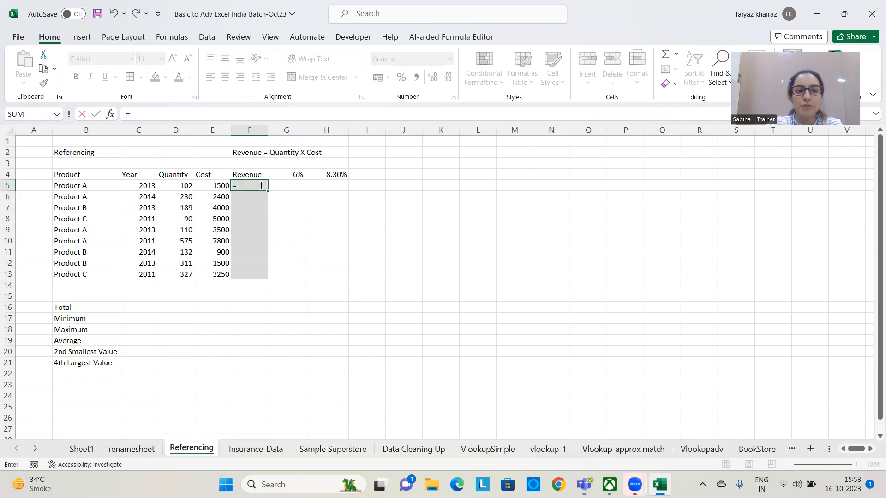
left_click(183, 185)
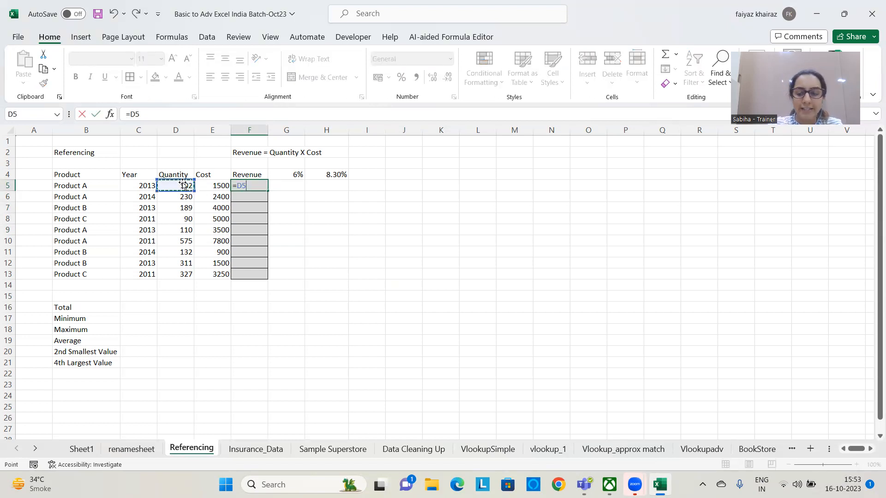
type("*")
left_click(213, 185)
key("Return")
left_click(238, 186)
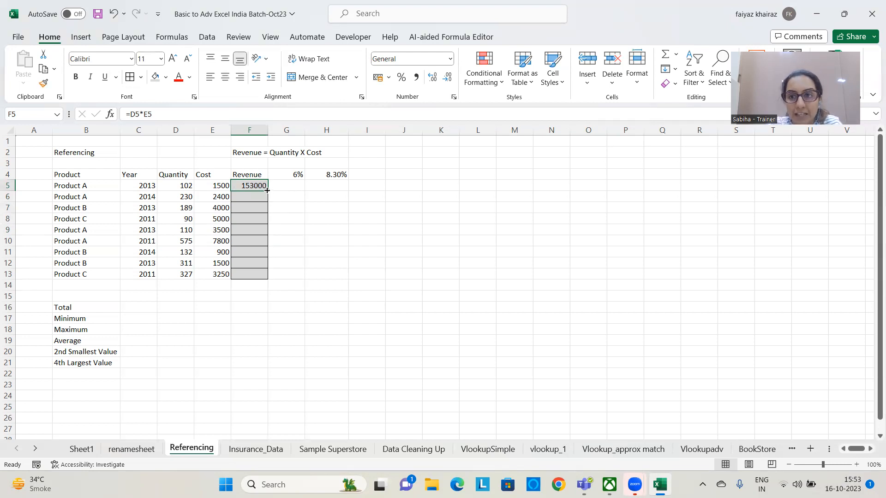
left_click_drag(266, 190, 267, 279)
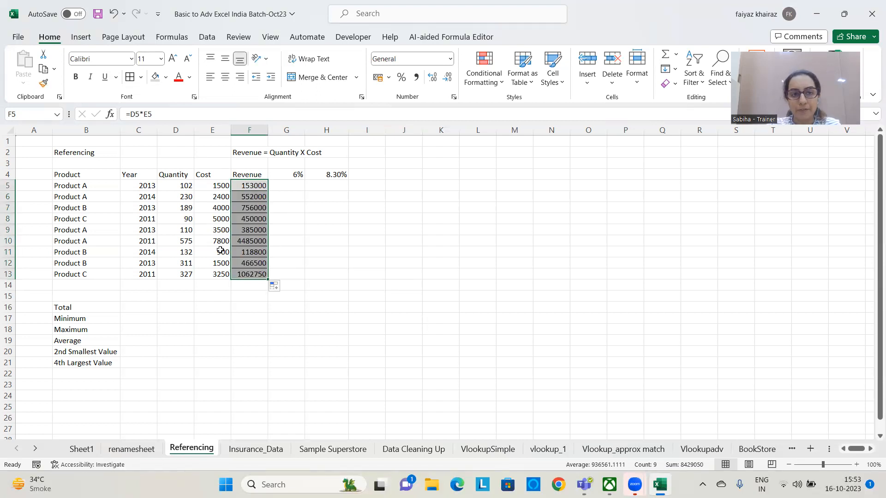
left_click(367, 266)
Enter the note "doubble click or drag" in K5, beside the product table
left_click(439, 182)
type("doubb")
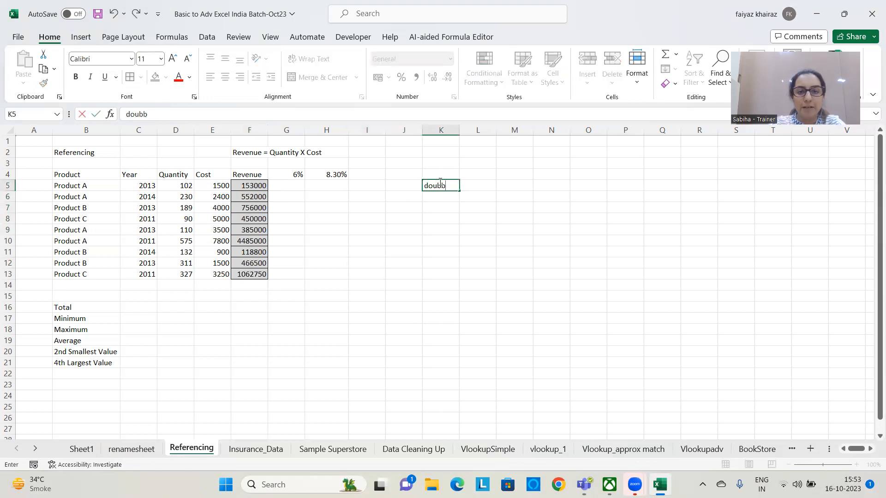
type("le click")
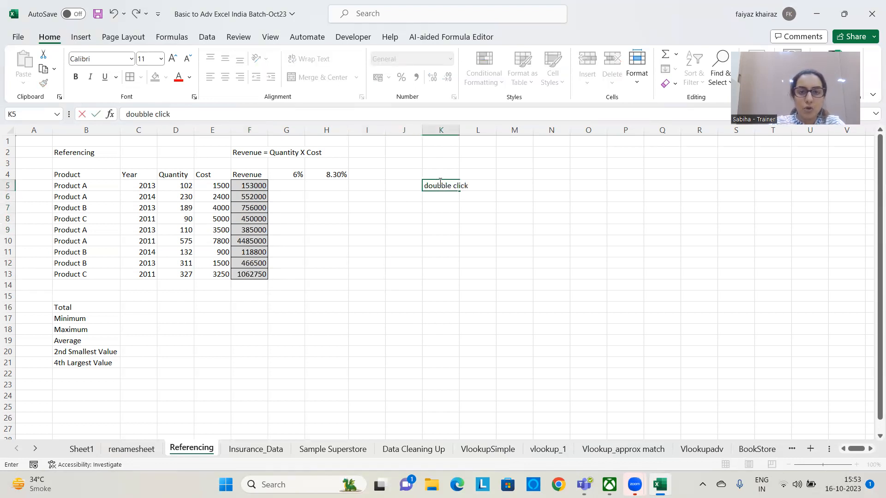
type(" or drag")
key("Return")
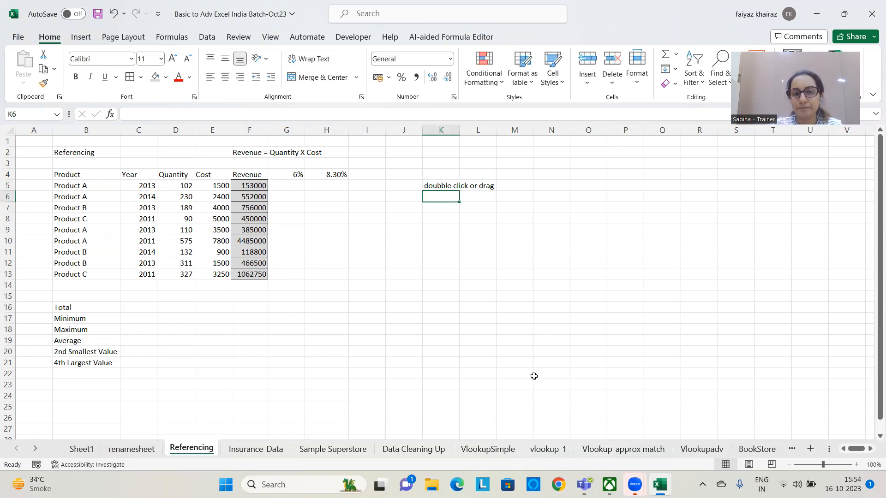
left_click(258, 185)
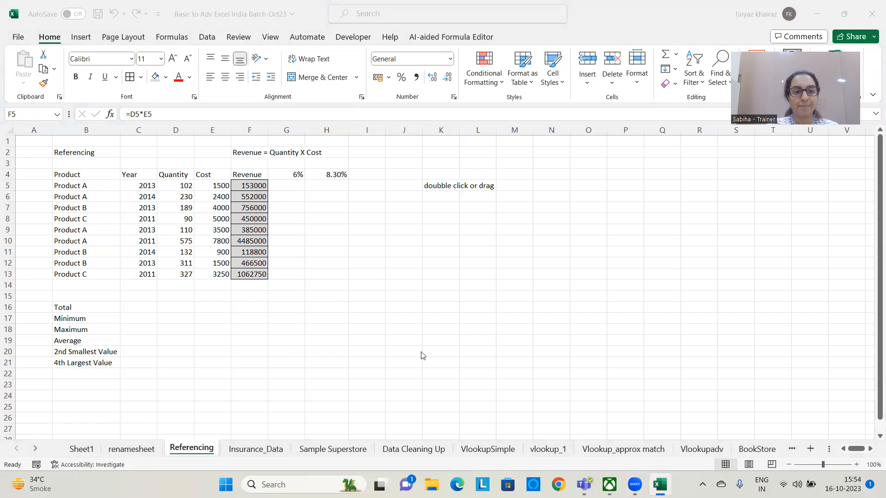
Set the Product C quantity in D8 to 900
left_click(174, 184)
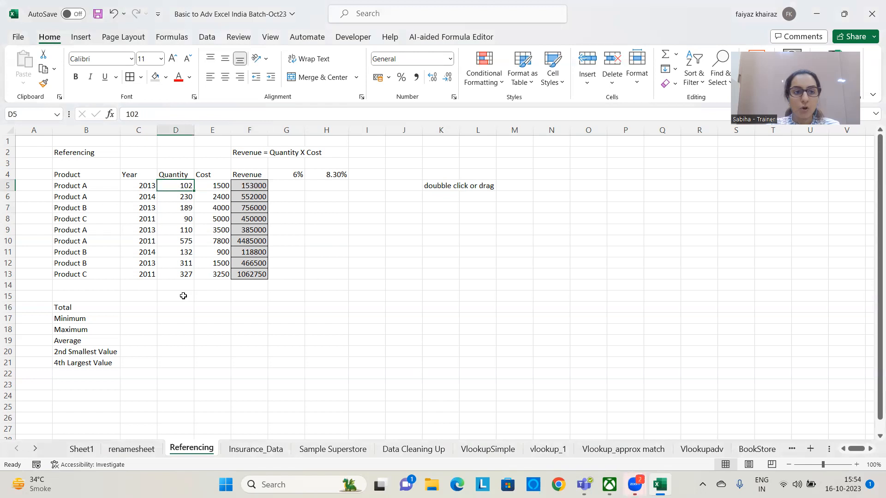
left_click(181, 221)
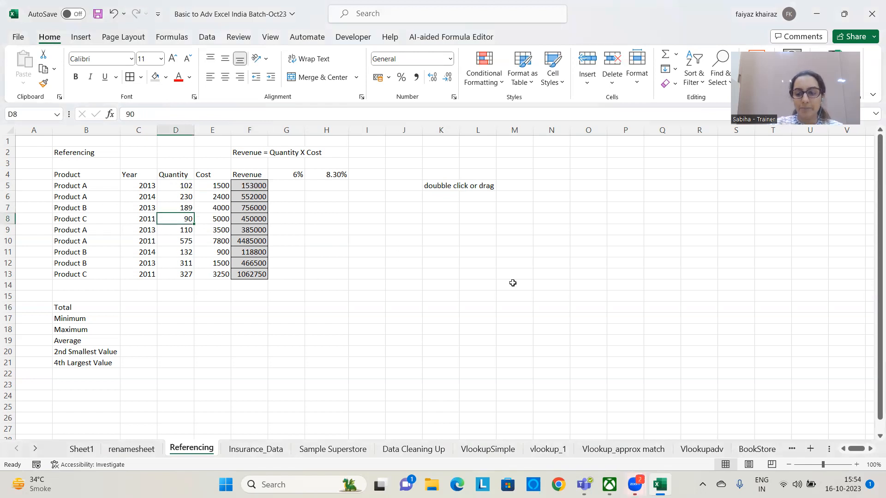
type("900")
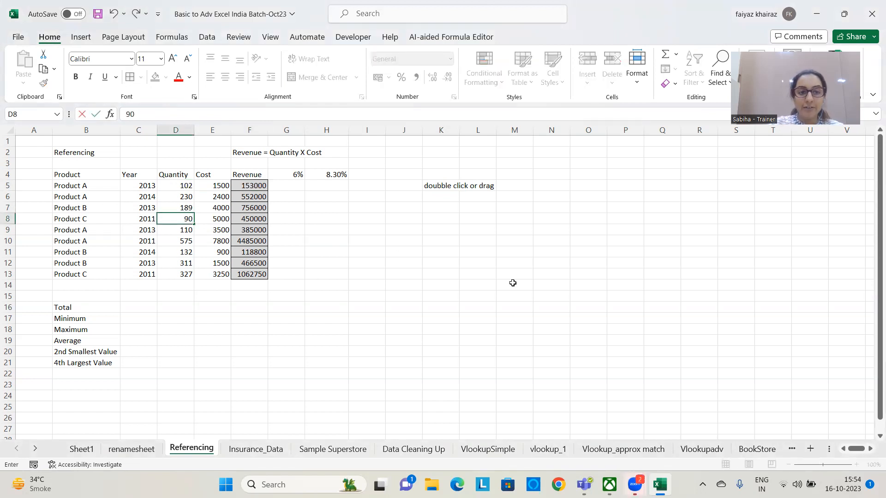
key("Return")
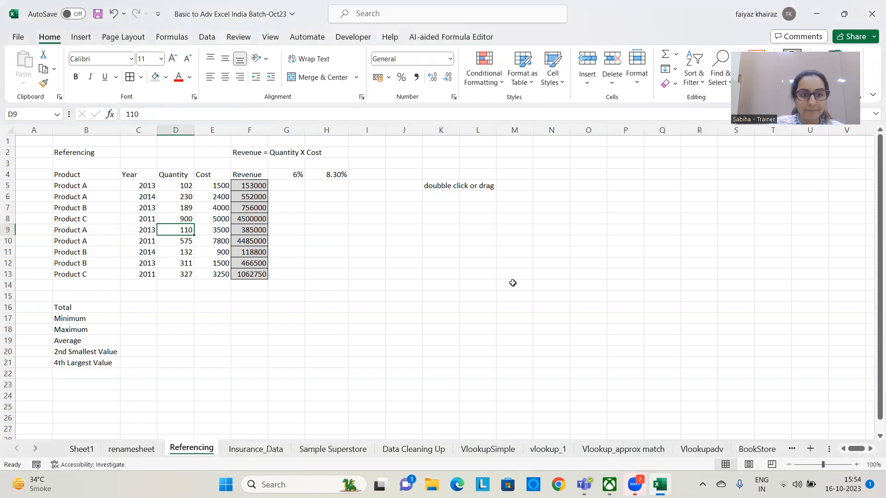
Set the Product C quantity in D8 to 423
left_click(175, 217)
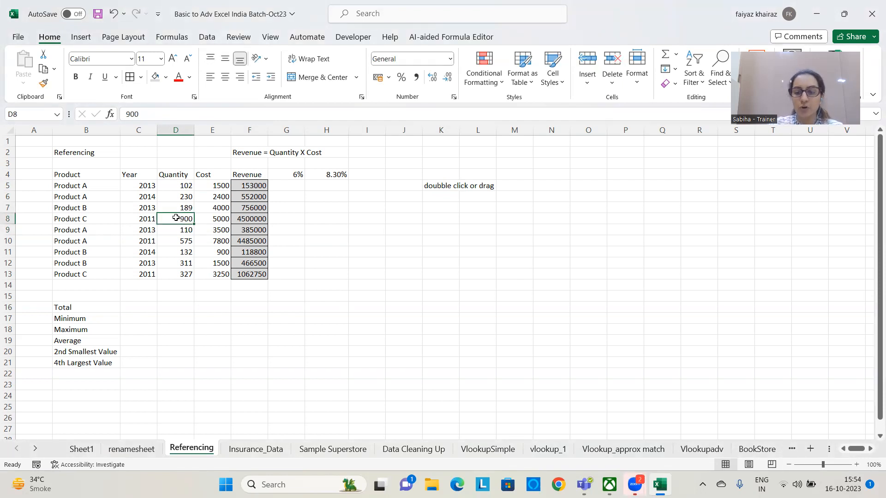
type("4")
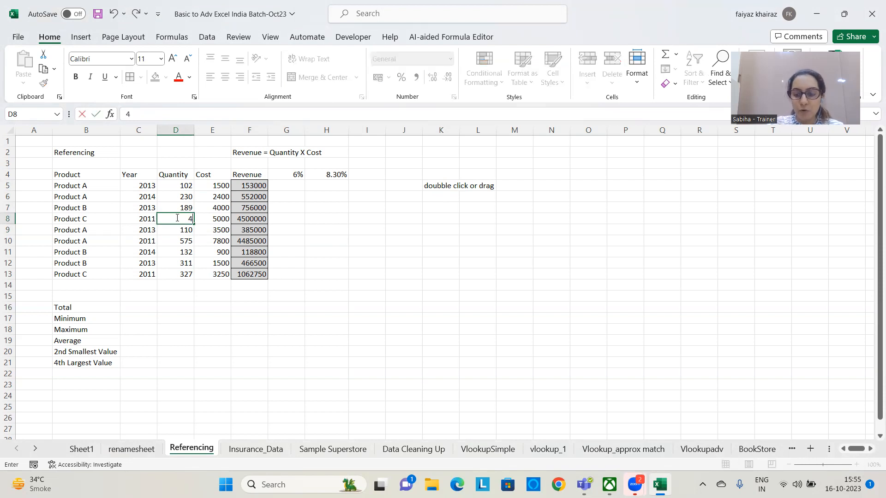
type("23")
key("Return")
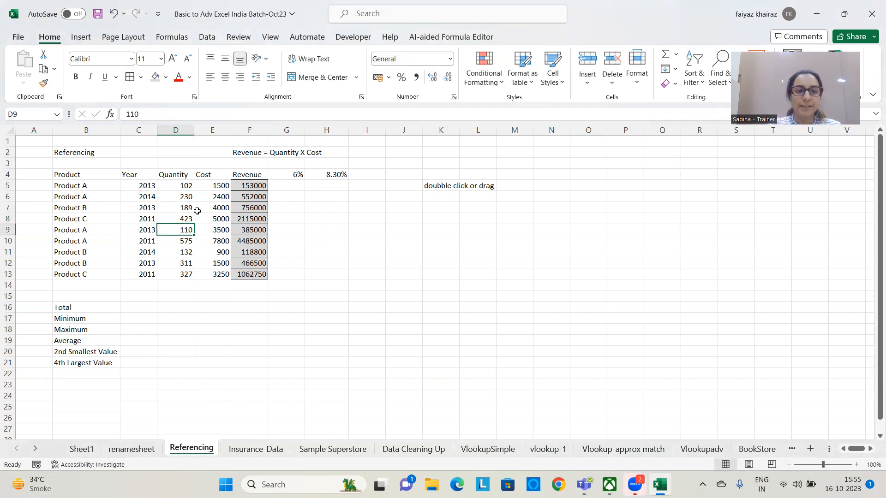
Colour the text of the quantity, cost and revenue cells D8:F8 red
left_click(254, 222)
left_click_drag(193, 221, 251, 219)
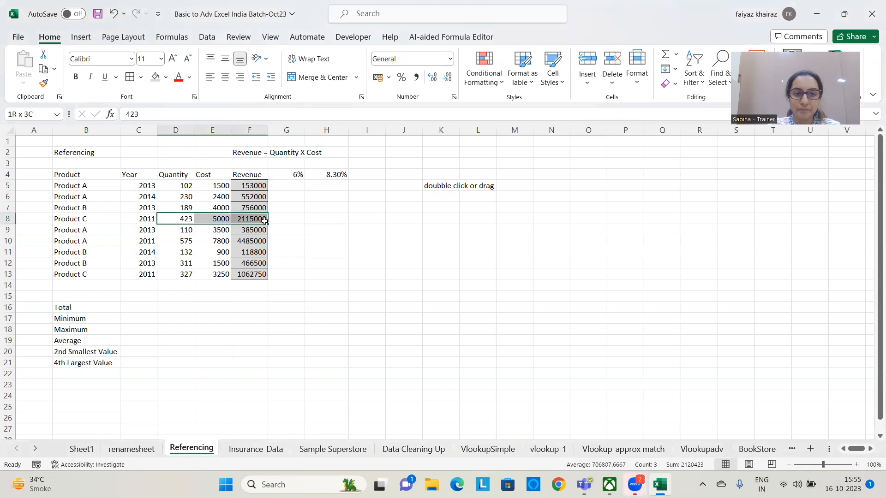
left_click(177, 78)
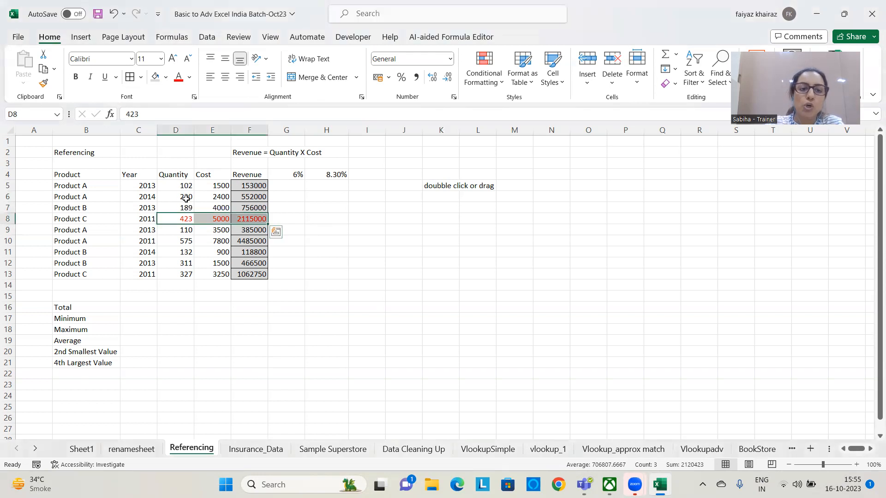
left_click_drag(185, 186, 182, 285)
left_click_drag(213, 185, 213, 275)
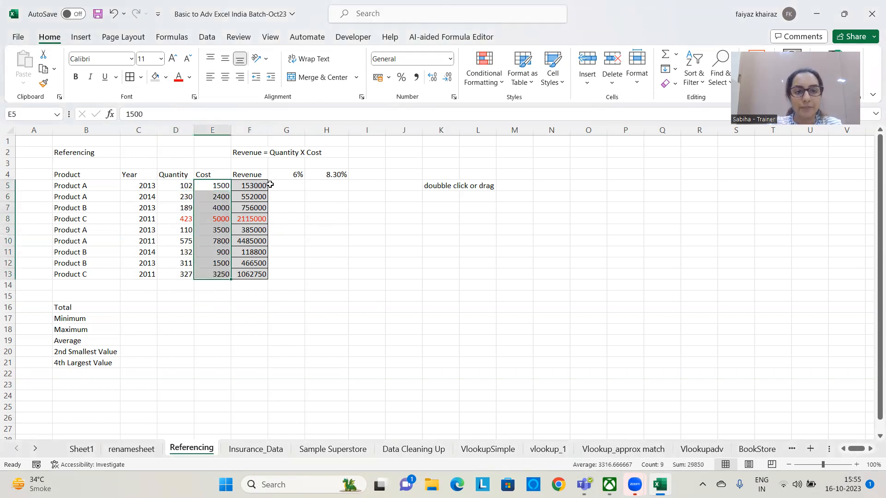
left_click(333, 224)
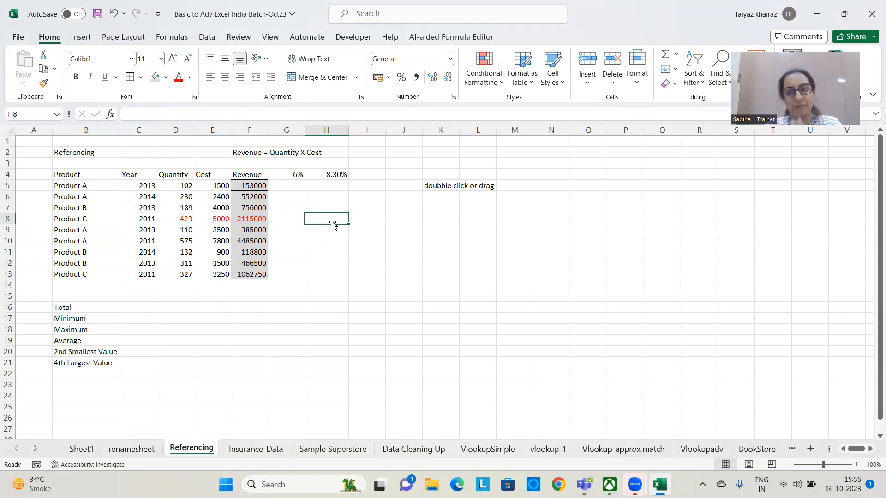
left_click(344, 271)
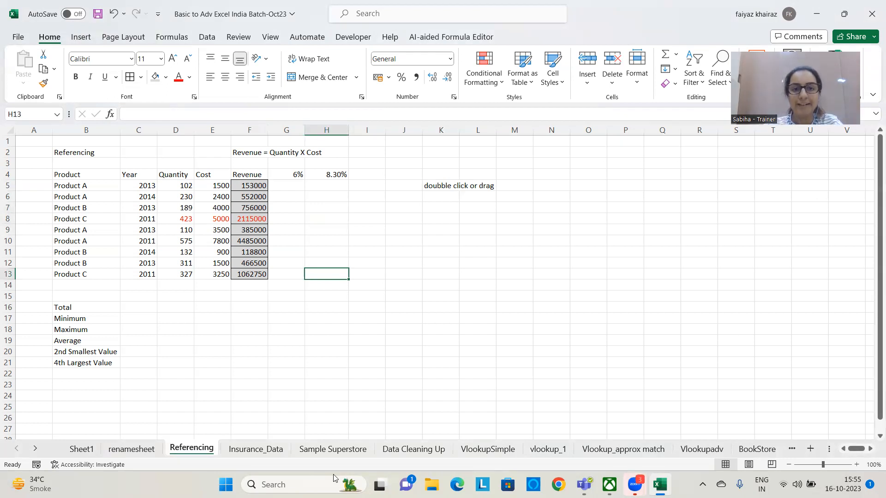
Enter the heading "TAX" in G3, above the 6% rate
left_click(297, 184)
left_click(292, 174)
left_click(298, 186)
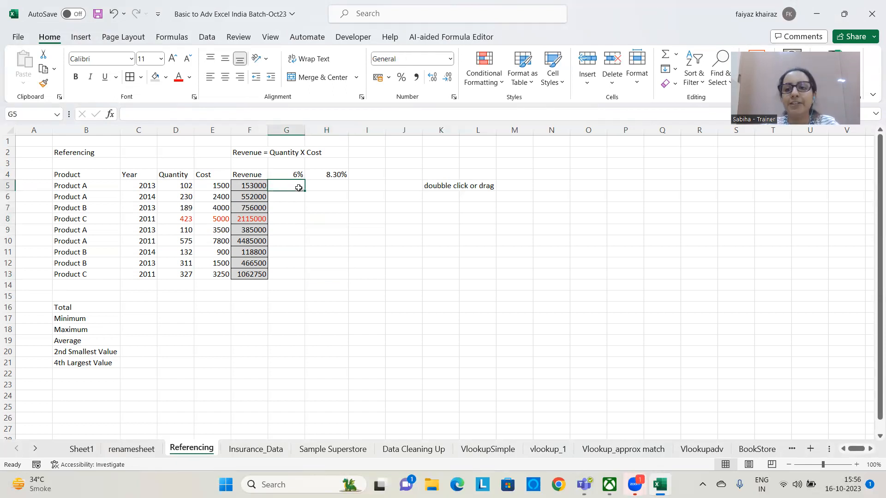
left_click(300, 162)
type("TAX")
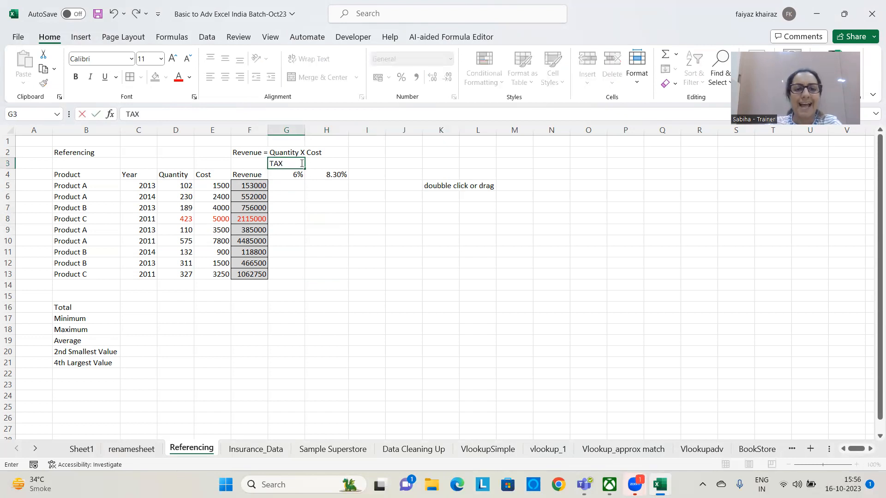
key("Return")
key("Return")
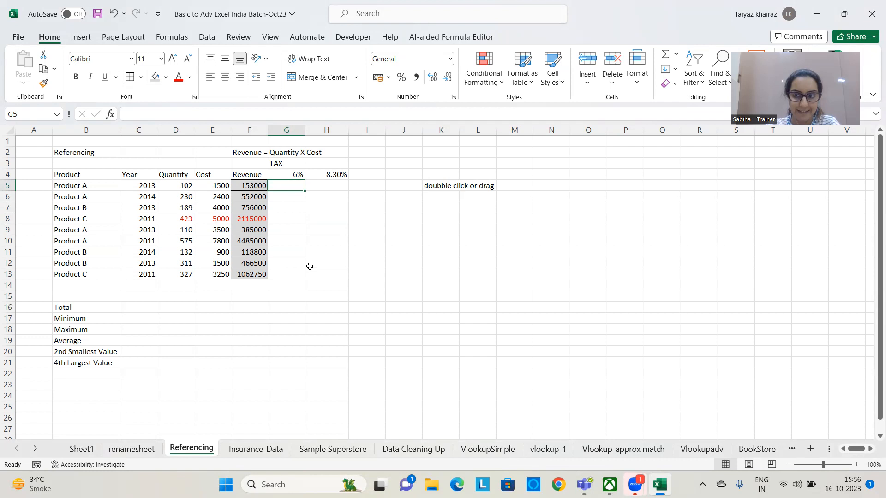
Widen the Revenue column F and calculate the first product's tax in G5 with =F5*G4
left_click_drag(267, 130, 337, 128)
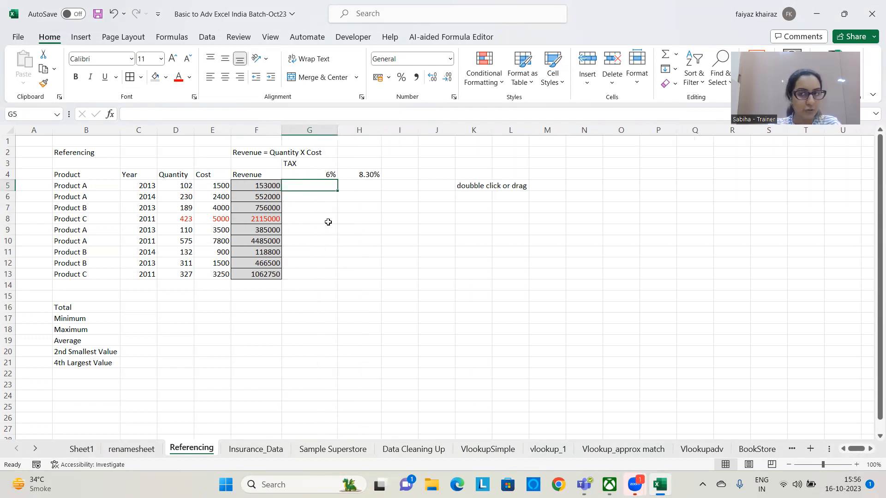
type("=")
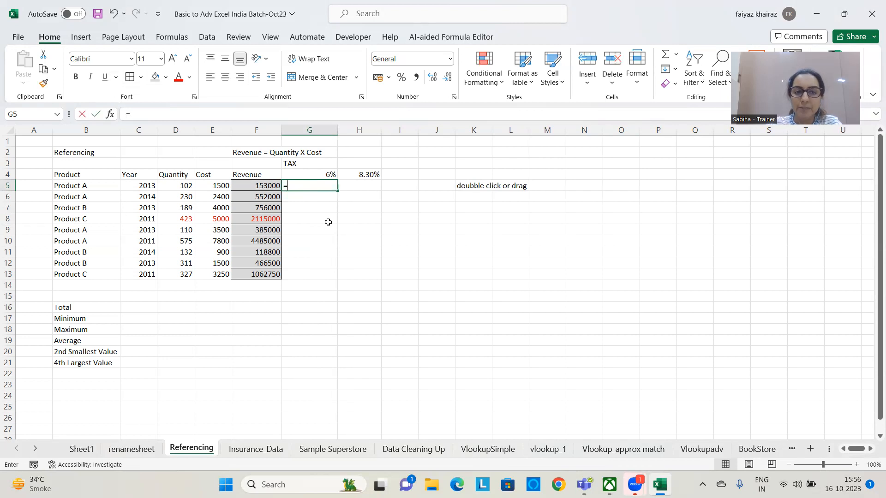
left_click(269, 186)
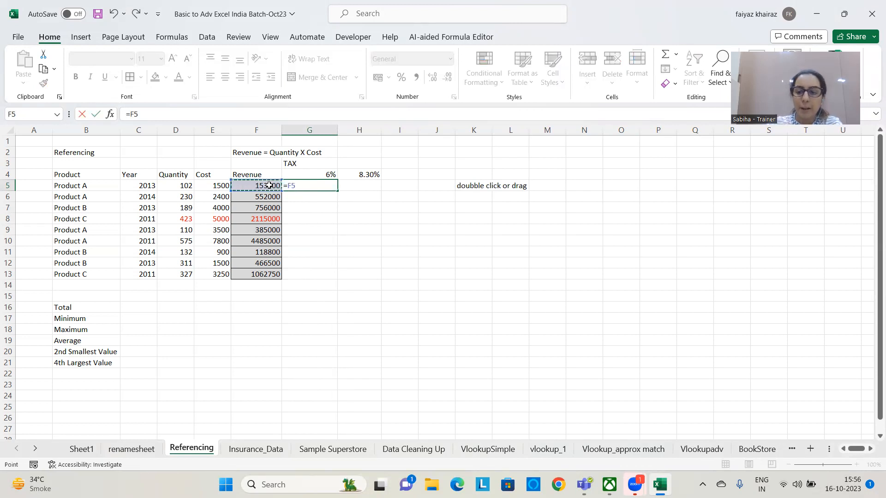
type("*")
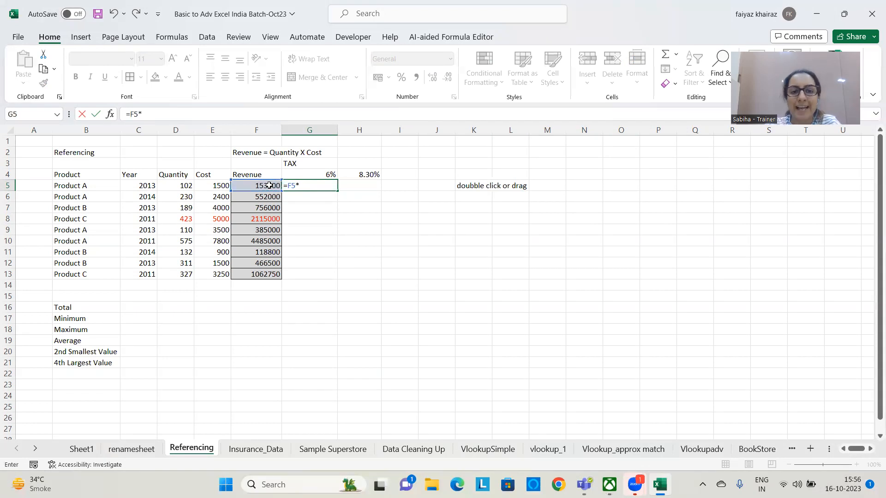
left_click(324, 172)
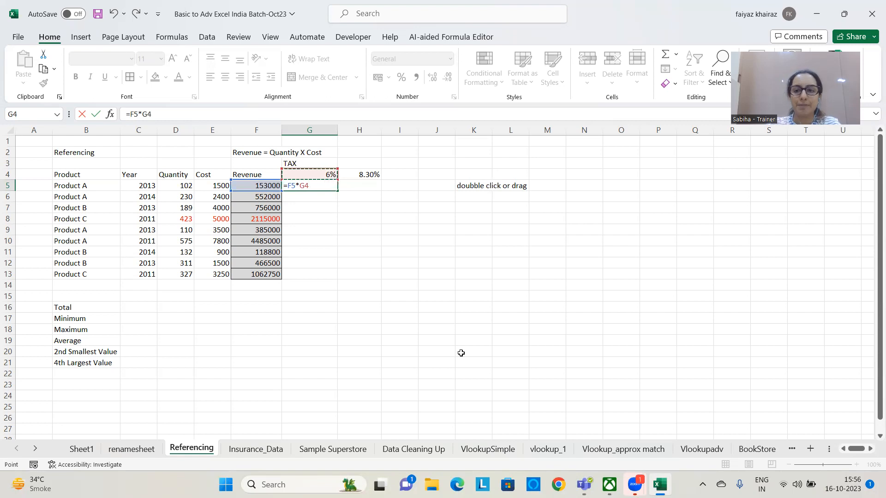
key("Return")
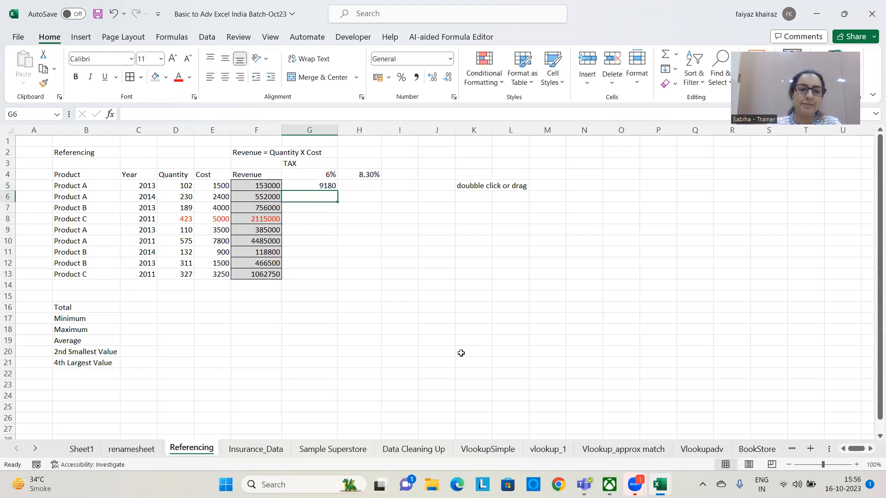
Fill the tax formula from G5 down to G13 and widen column G
left_click(320, 183)
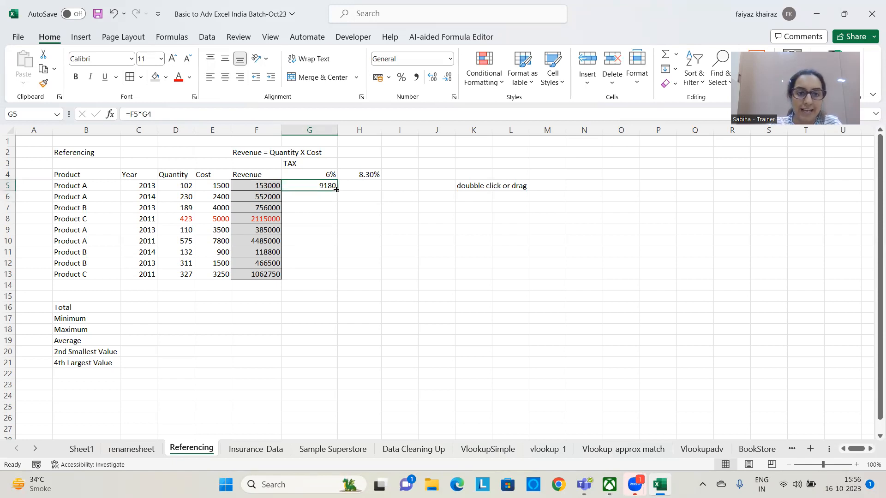
left_click_drag(336, 190, 332, 279)
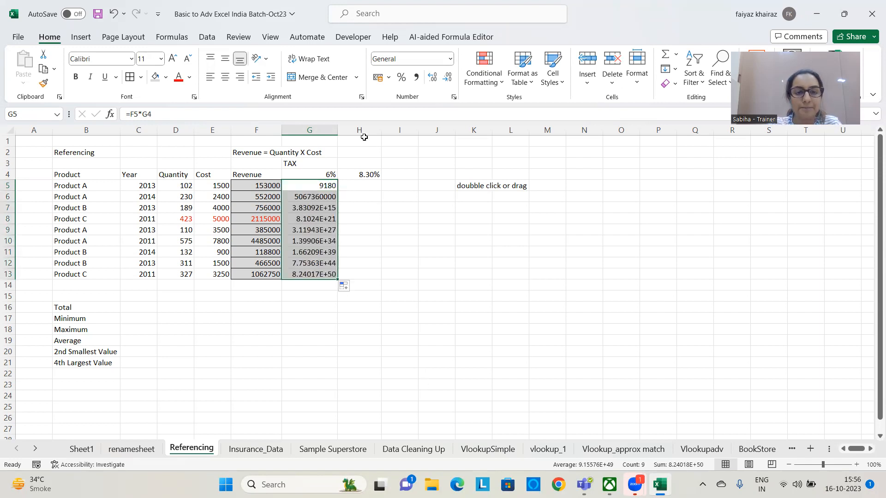
left_click_drag(337, 130, 358, 130)
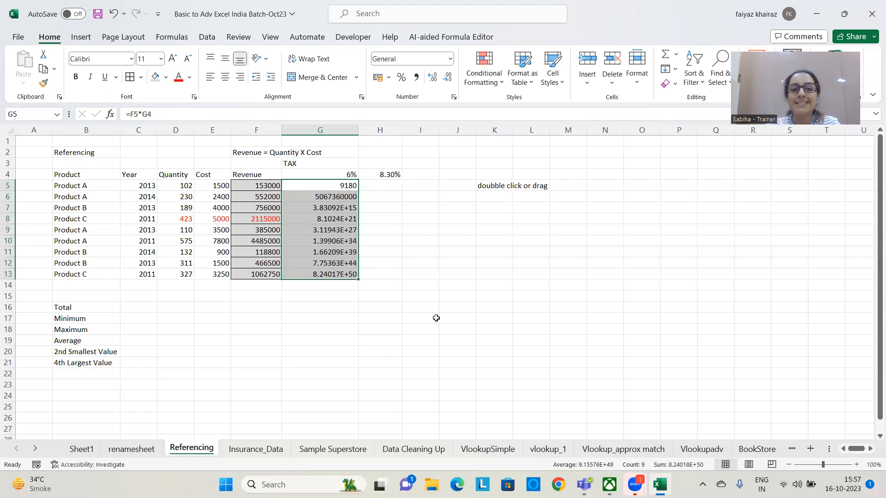
Draw a straight arrow from the revenue in F5 to the 6% rate in G4 and give it the black line style
left_click(85, 37)
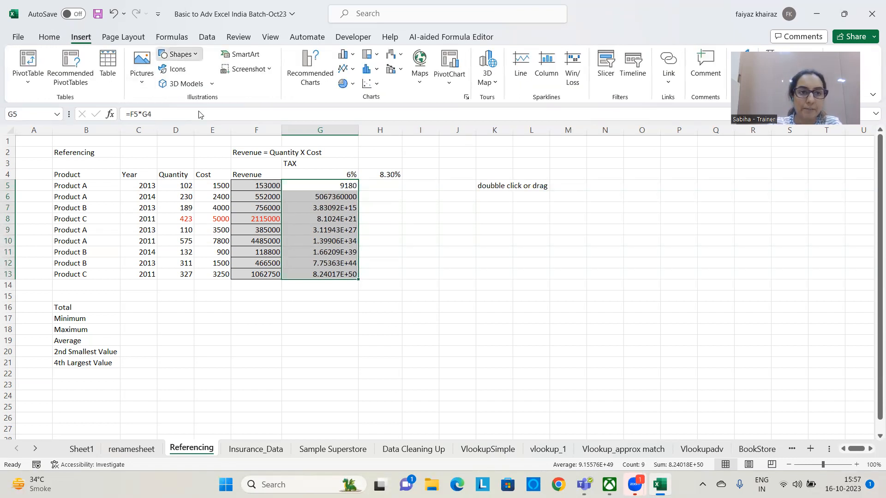
left_click(198, 53)
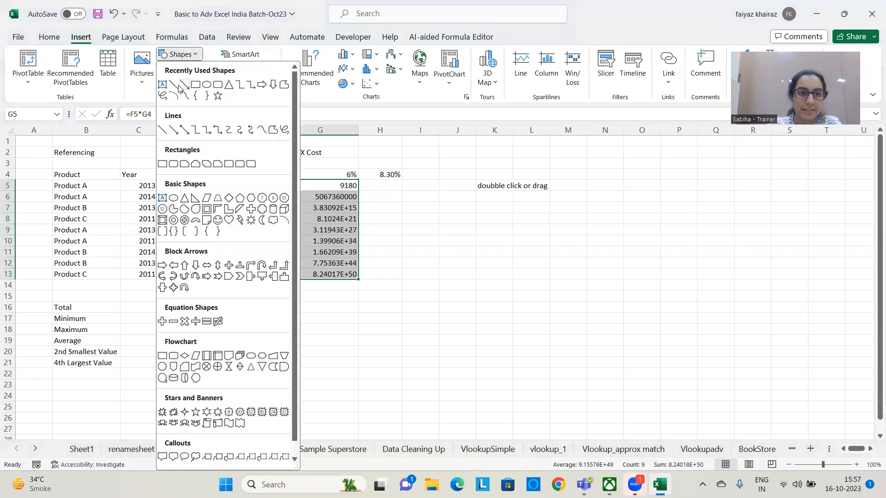
left_click(183, 86)
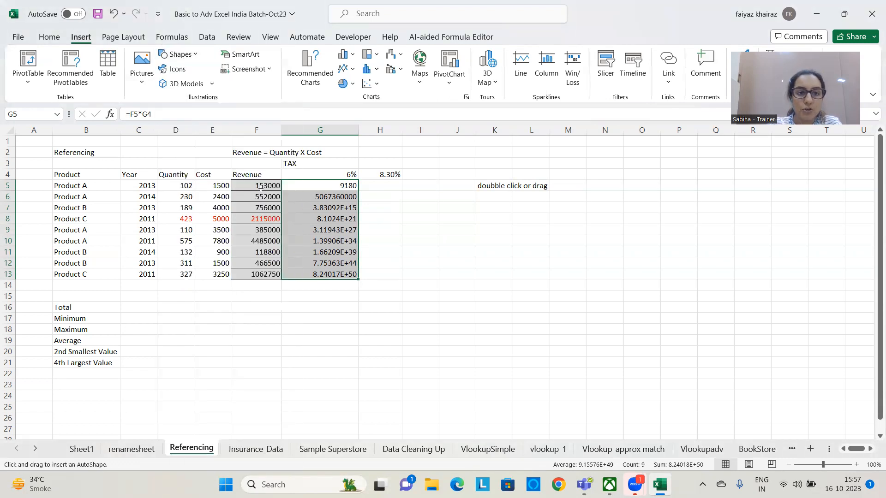
left_click_drag(257, 187, 317, 172)
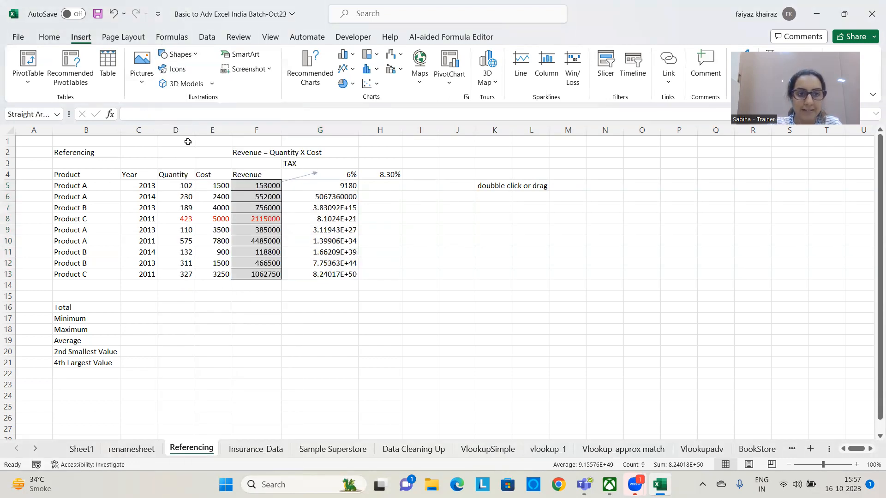
left_click(175, 69)
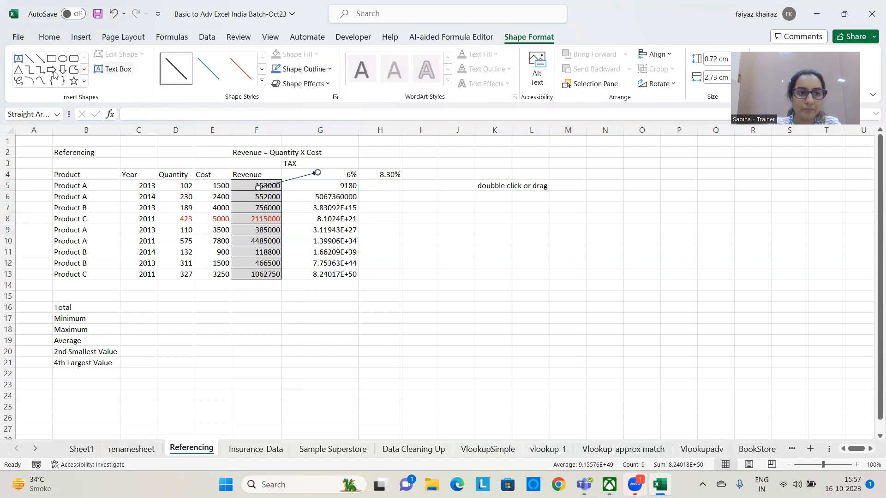
Draw three more straight arrows showing the shifted references: from F6 to G5, F7 to G6, and F8 to G7
left_click(40, 60)
left_click_drag(271, 198, 326, 185)
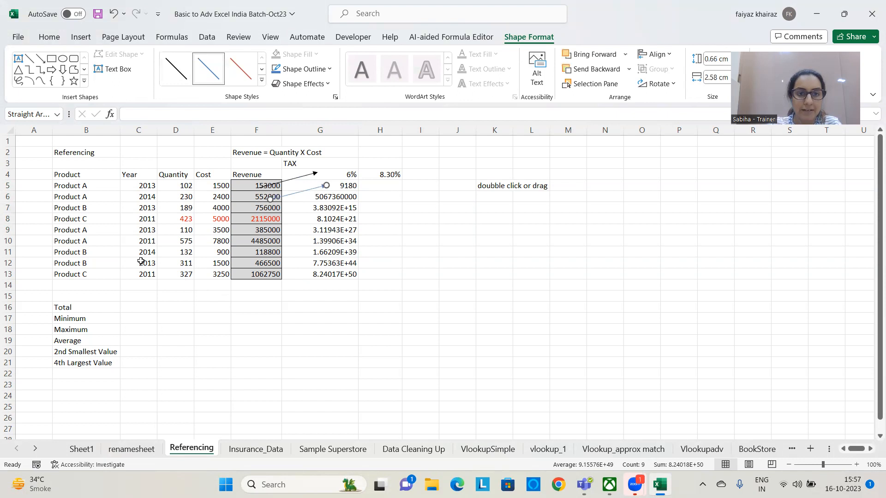
left_click(40, 59)
left_click_drag(275, 208, 322, 197)
left_click(40, 59)
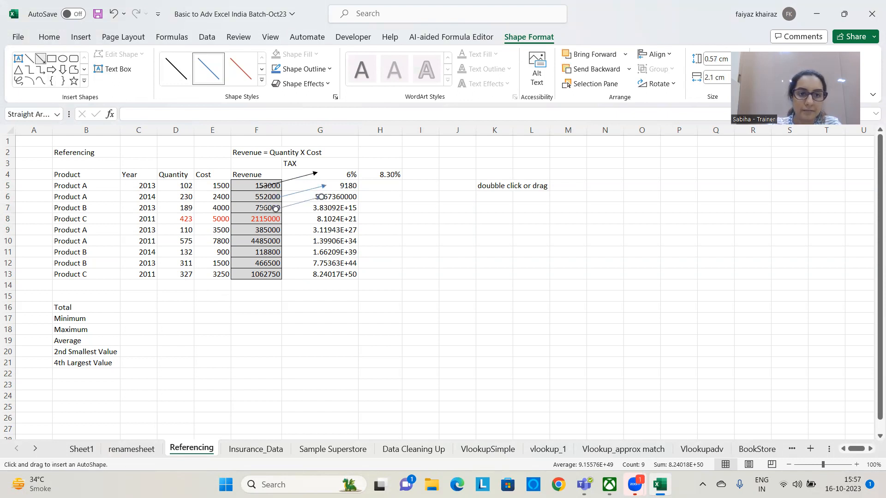
left_click_drag(270, 223, 317, 210)
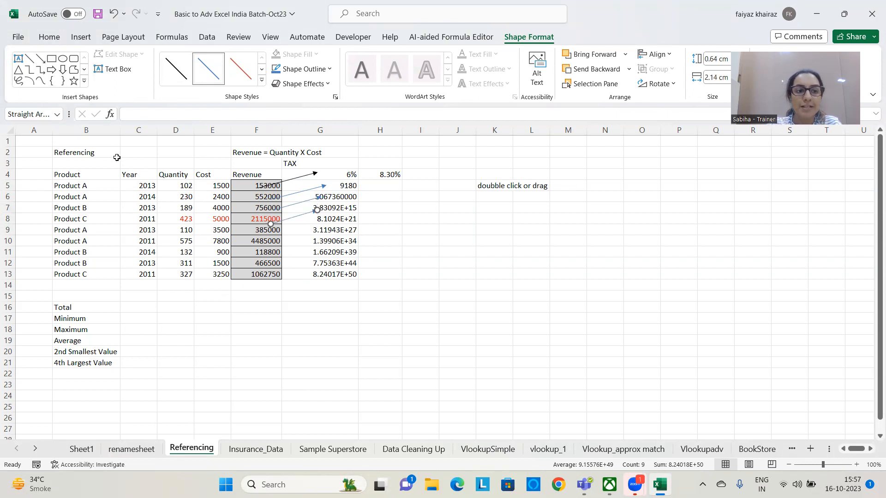
left_click(150, 154)
left_click(464, 350)
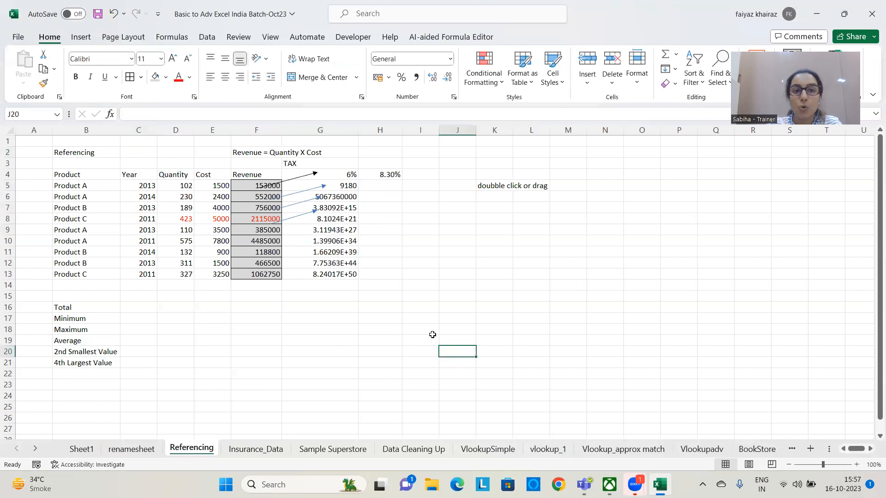
Highlight the 6% tax rate in G4 with a red fill color
left_click(345, 174)
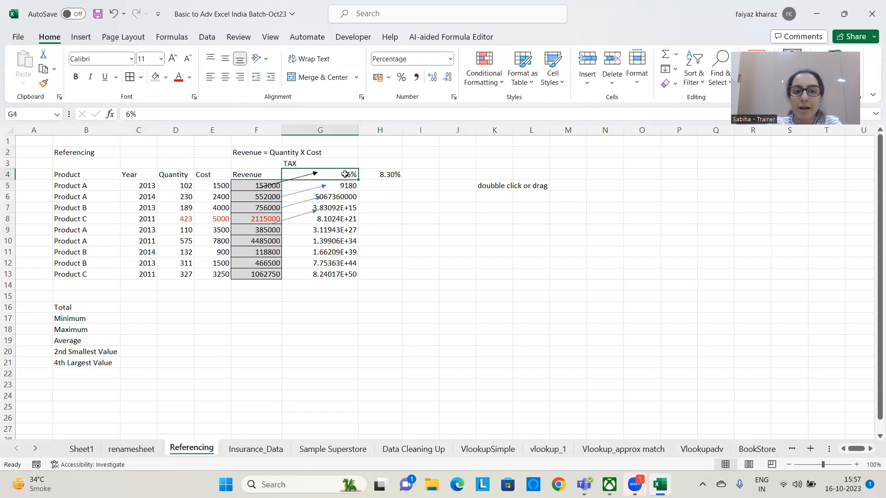
left_click(165, 77)
left_click(201, 107)
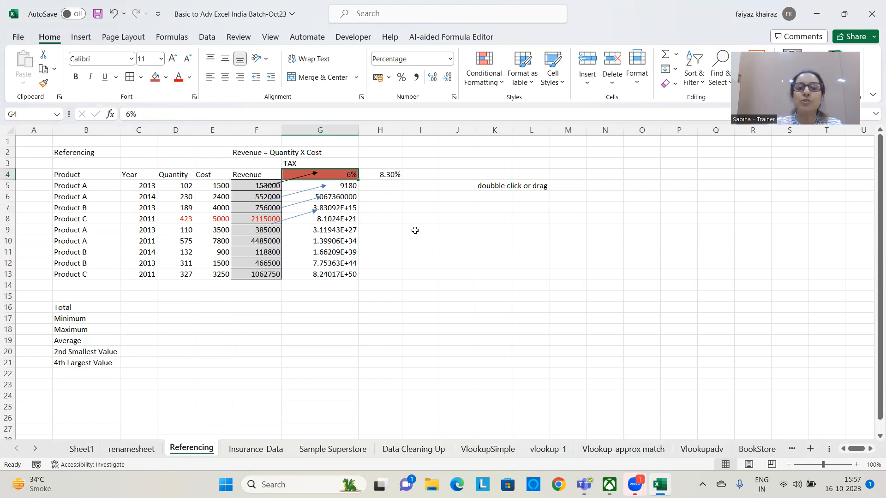
Inspect the copied tax formulas in G6 and G8 to see which cells they reference compared with the rate in G4
double_click(346, 199)
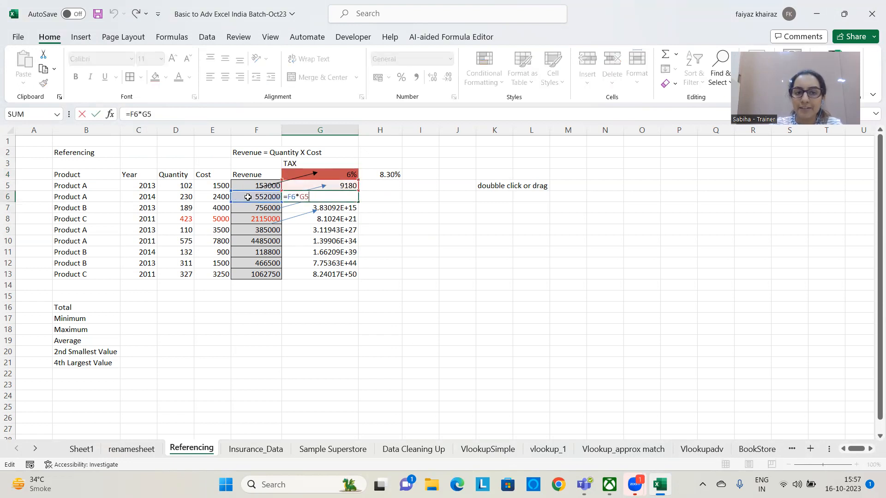
double_click(337, 220)
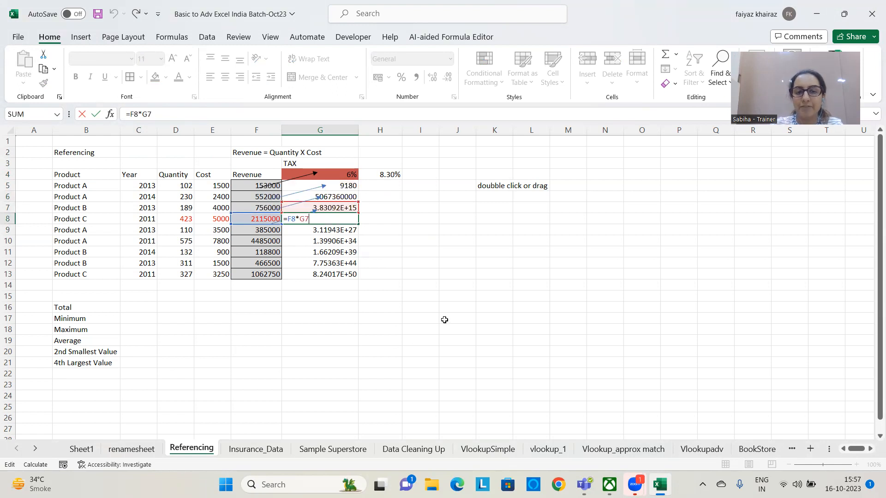
left_click(431, 327)
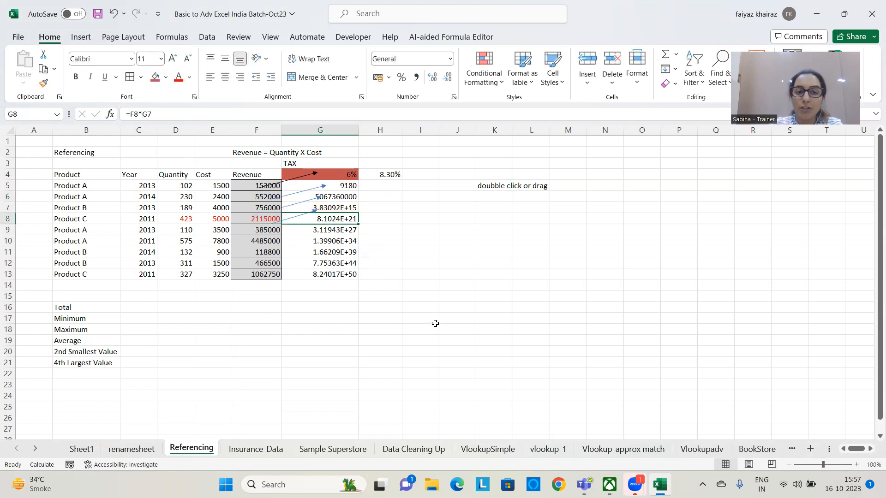
left_click(346, 179)
Enter the note "Absolute Cell Referencing" in N5
left_click(614, 185)
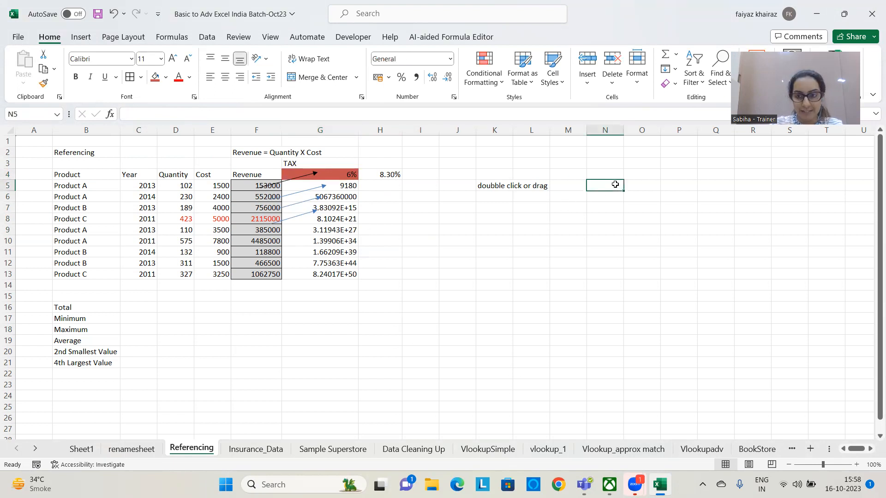
type("Absi")
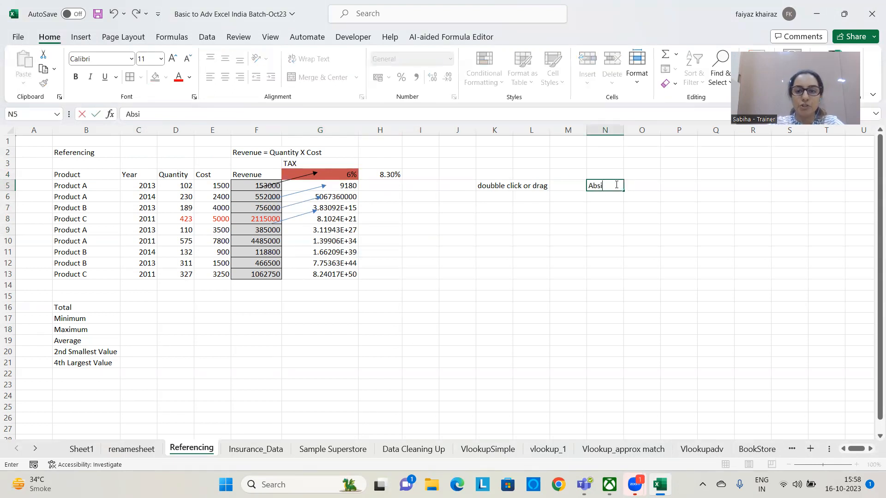
key("BackSpace")
type("olute Cell Re")
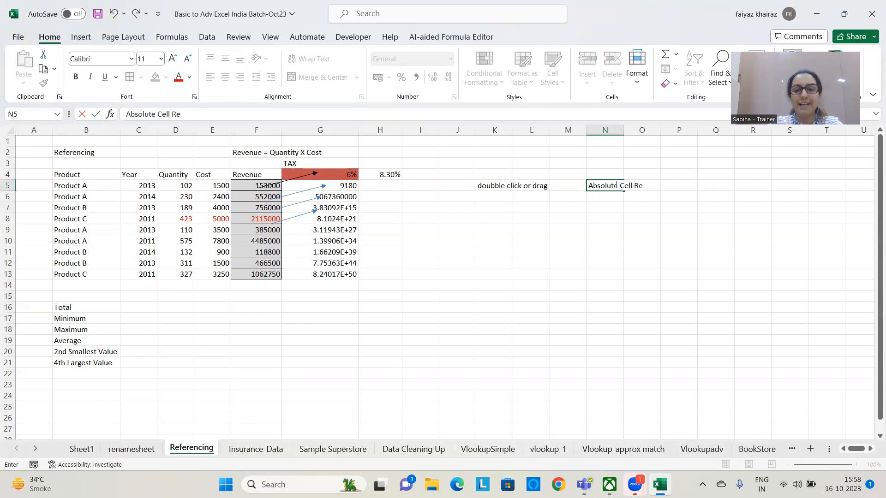
type("ferencing")
Complete the note with "$" in Q5 and "Lock" in R5
key("Tab")
key("Tab")
key("Tab")
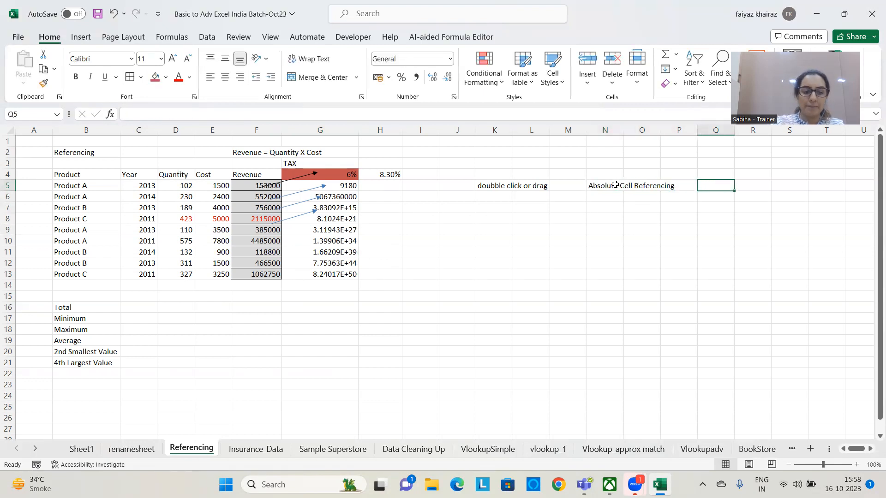
type("$")
left_click(712, 272)
left_click(754, 188)
type("Lock")
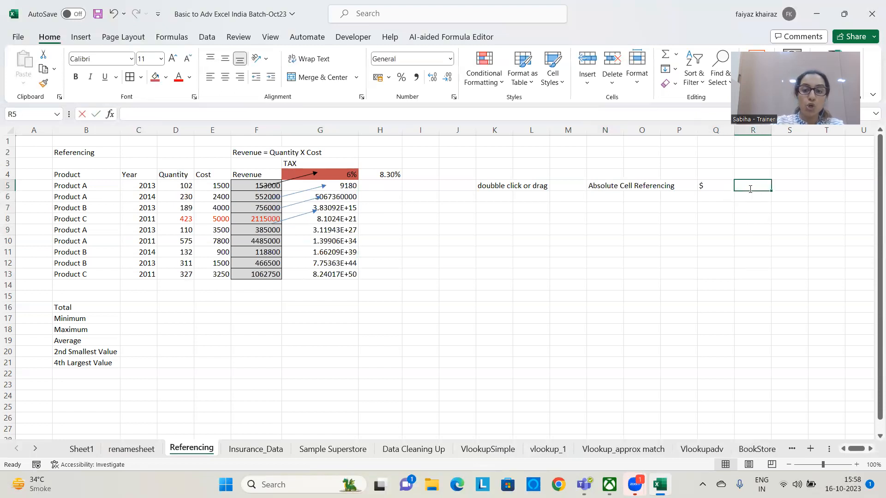
left_click(706, 271)
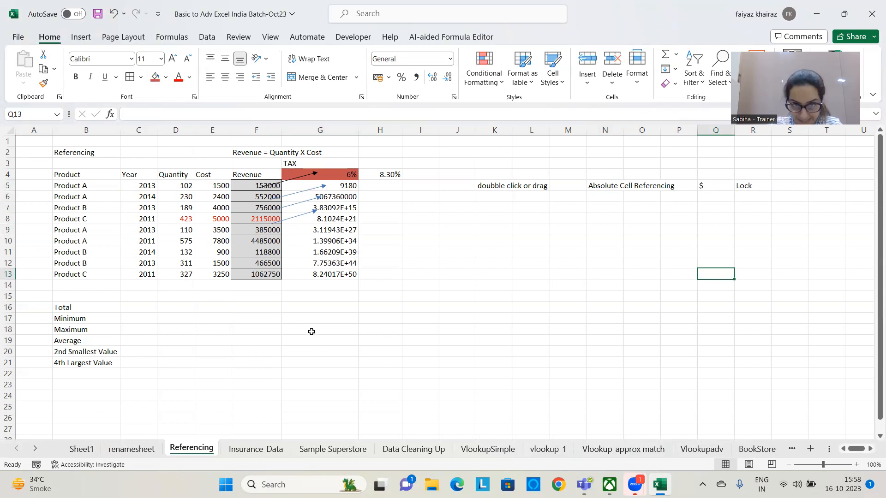
Clear the tax formulas from G5:G15 and delete the four arrows drawn between the Revenue and TAX columns
left_click_drag(332, 189, 331, 292)
key("Delete")
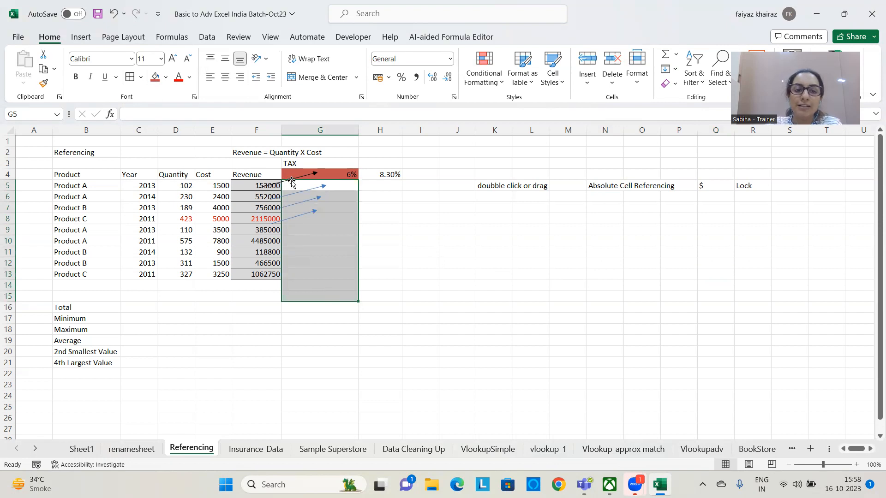
left_click(291, 180)
left_click(294, 192)
key("Delete")
left_click(298, 202)
key("Delete")
left_click(300, 215)
key("Delete")
left_click(291, 183)
key("Delete")
left_click(336, 231)
Calculate the first product's tax in G5 with the rate locked as an absolute reference, =F5*$G$4
left_click(327, 187)
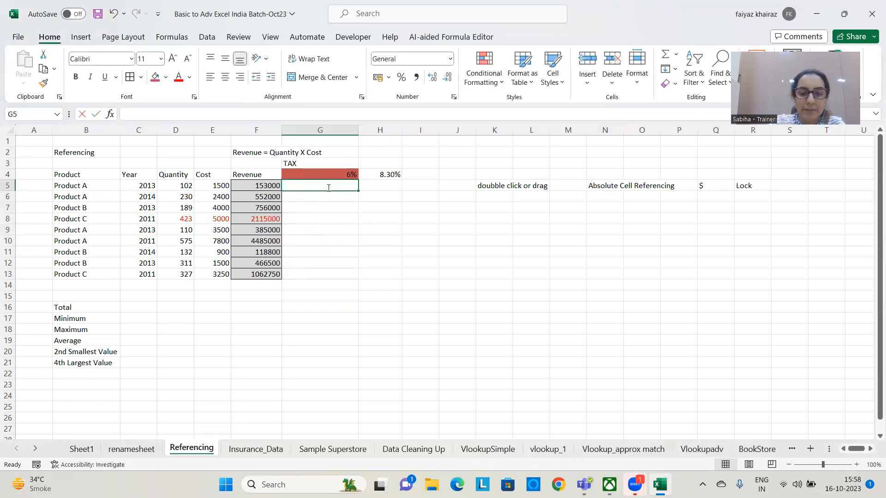
type("=")
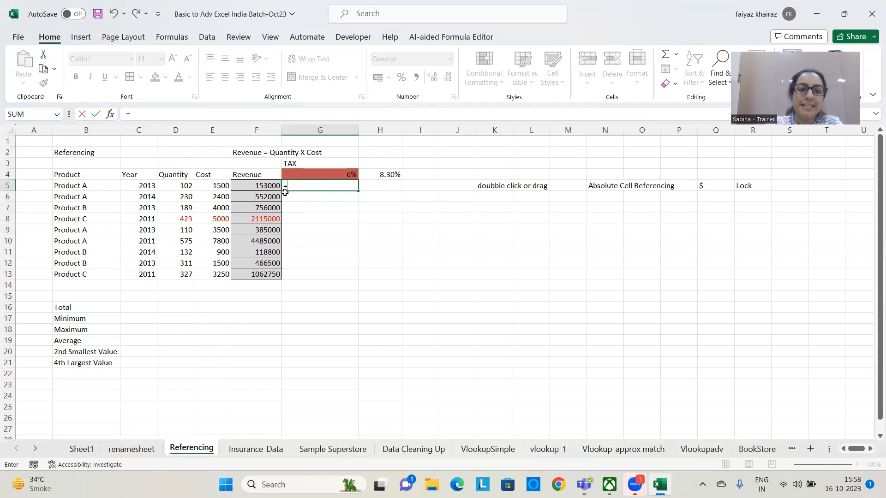
left_click(255, 189)
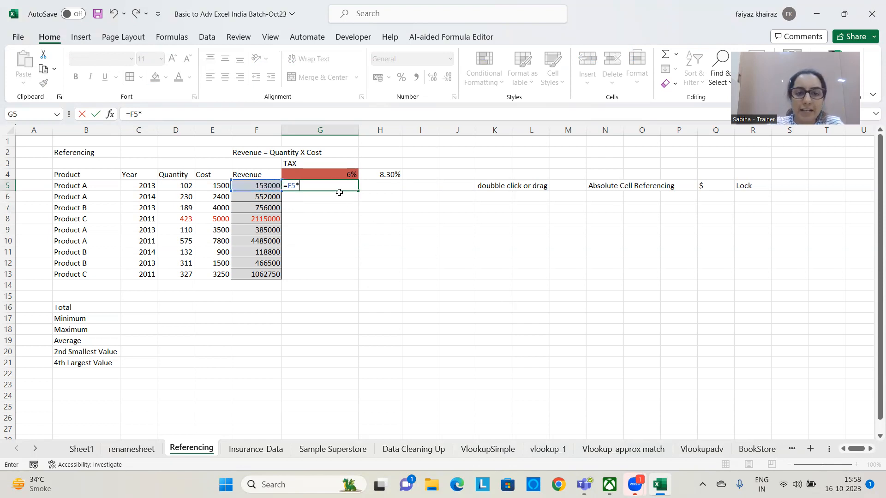
left_click(337, 175)
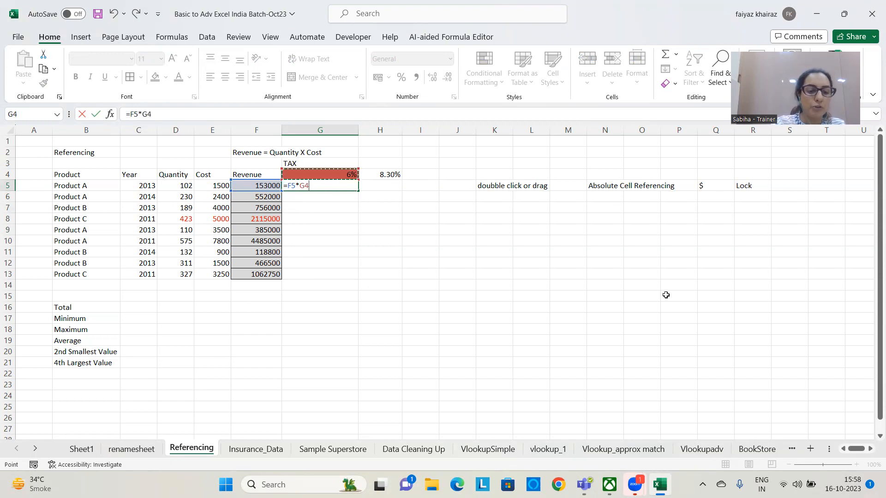
key("F4")
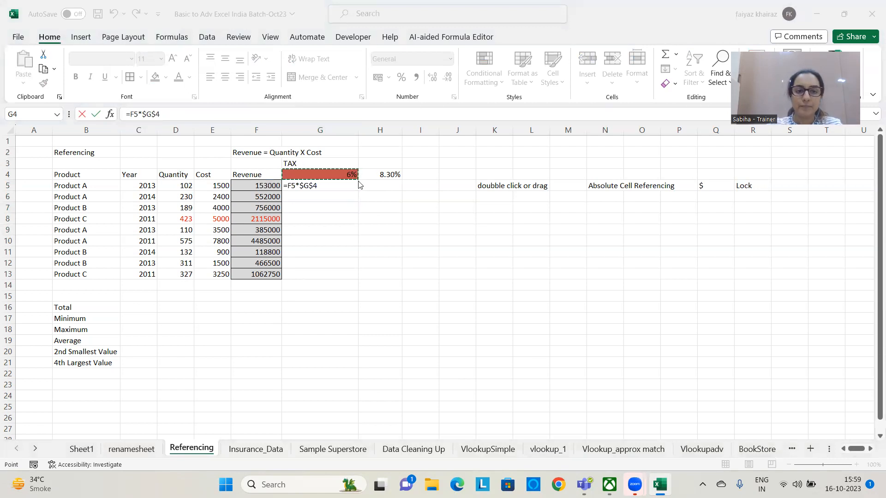
left_click(341, 186)
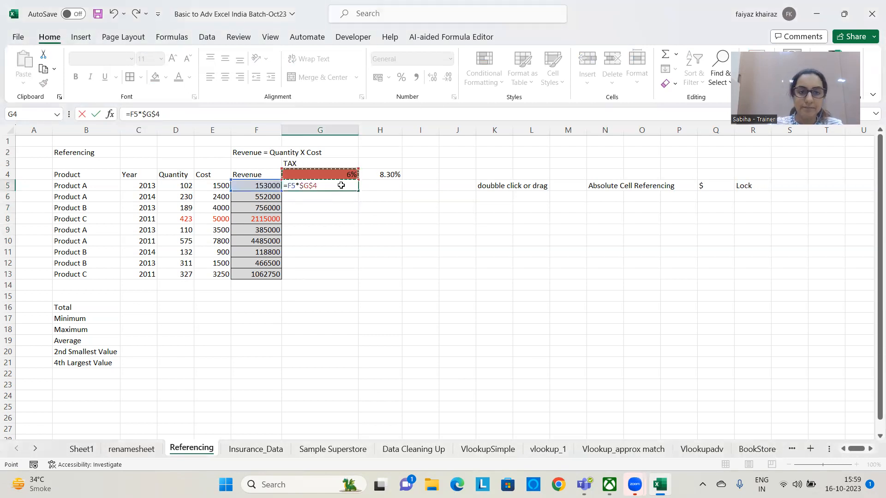
key("Return")
Fill the absolute-reference tax formula from G5 down to G13 and widen column G
left_click(342, 186)
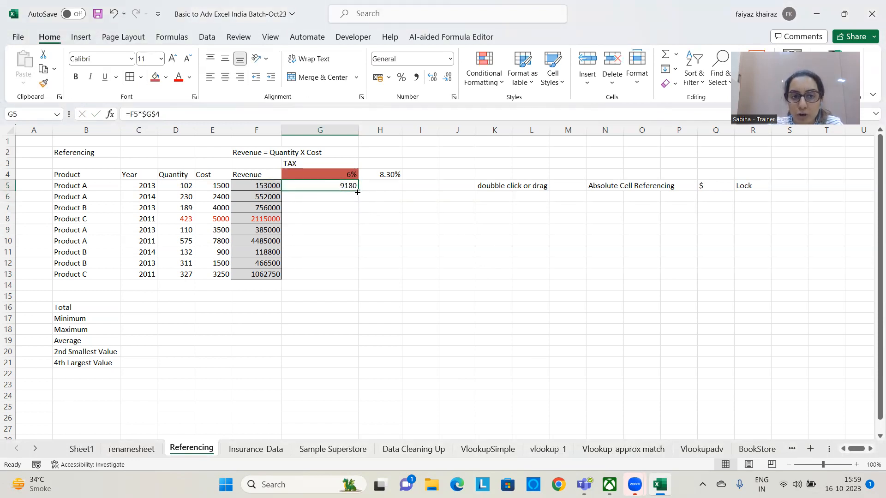
left_click_drag(358, 192, 353, 277)
left_click_drag(358, 130, 385, 130)
left_click(374, 342)
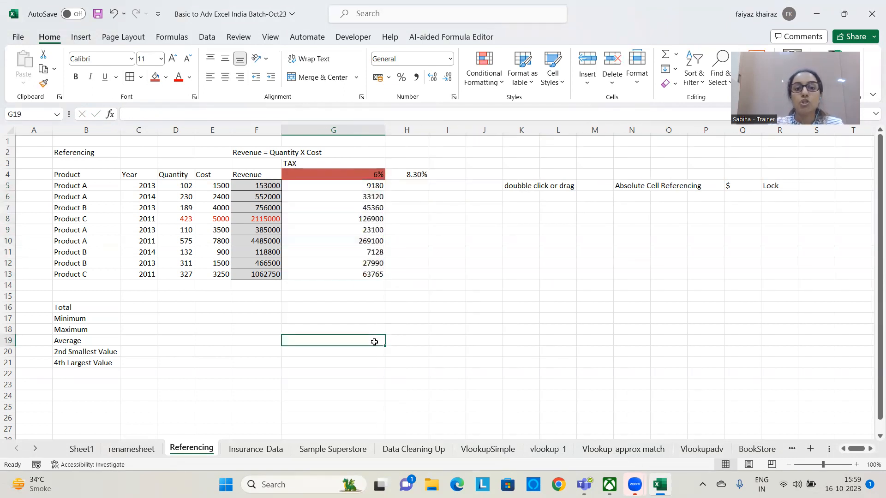
left_click(358, 176)
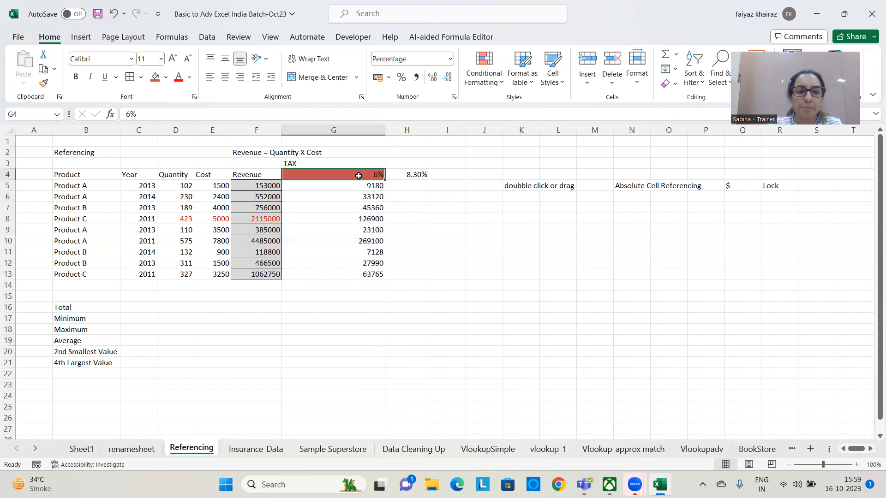
left_click(520, 305)
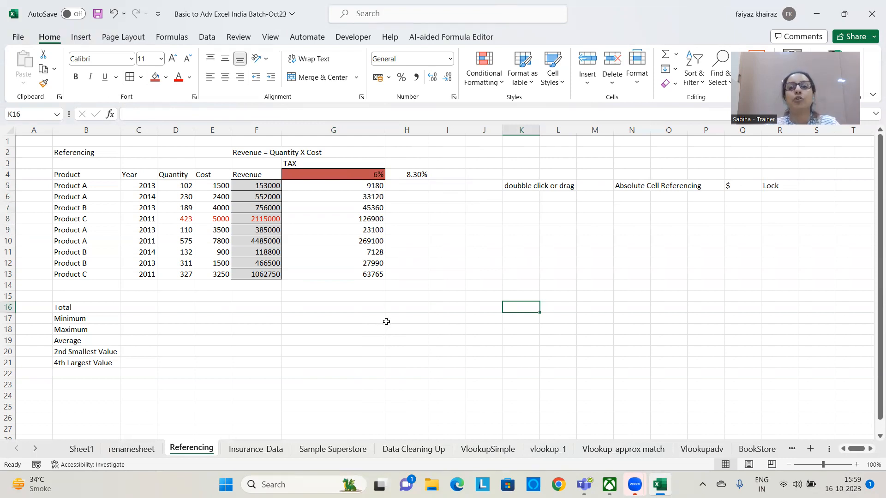
Note the reference-locking shortcuts by entering "F4" in N7 and "Function F4" in P7
left_click(626, 209)
type("F4")
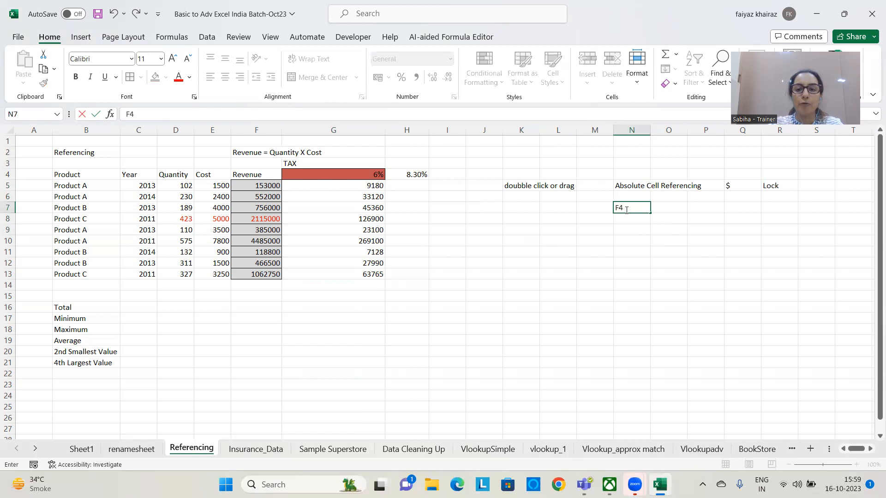
key("Return")
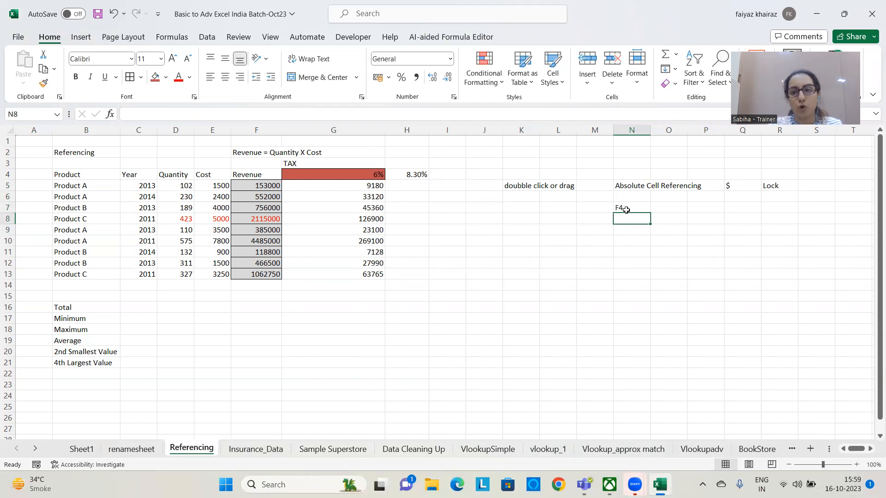
left_click(701, 204)
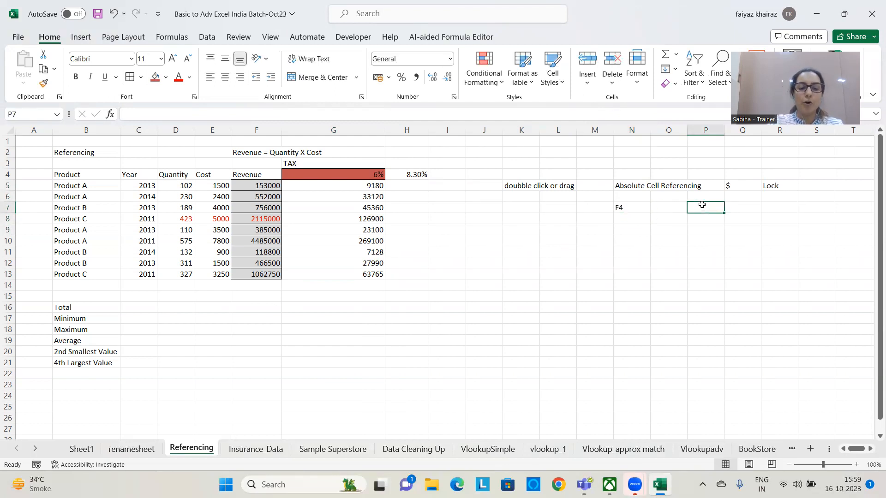
type("Function")
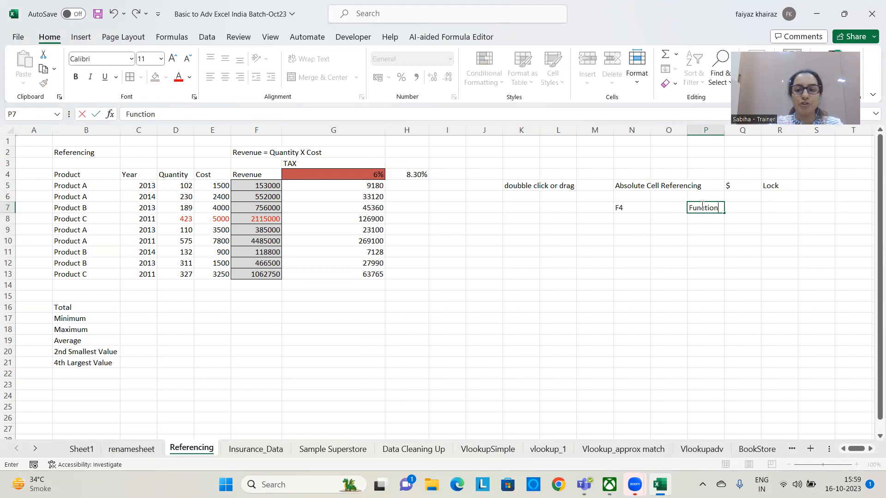
type(" F4")
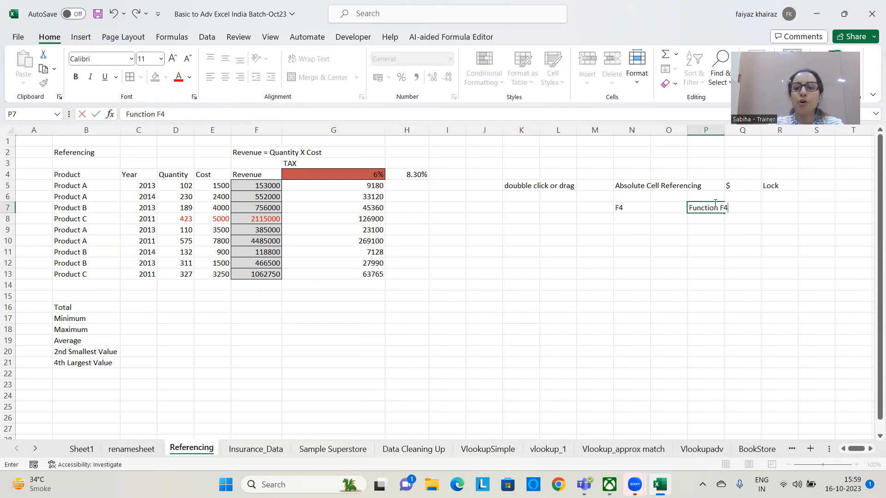
left_click(793, 291)
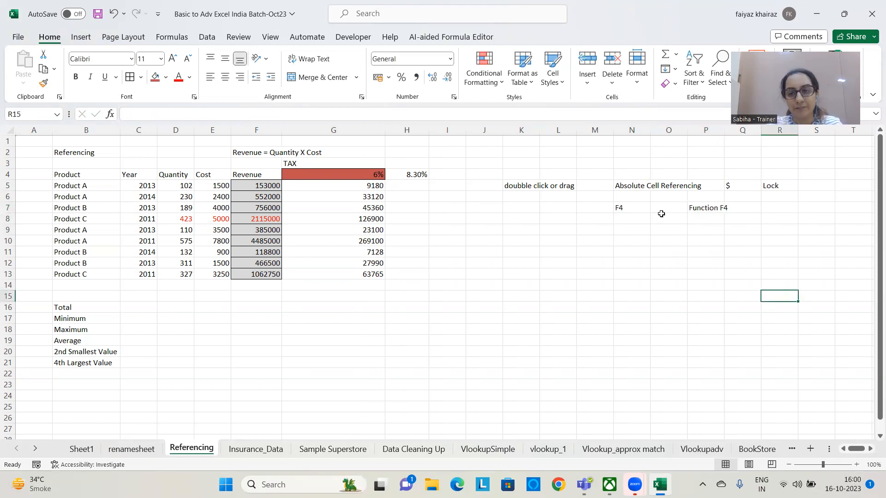
Label the F4 note by entering "Shortcut" in M7
left_click(707, 208)
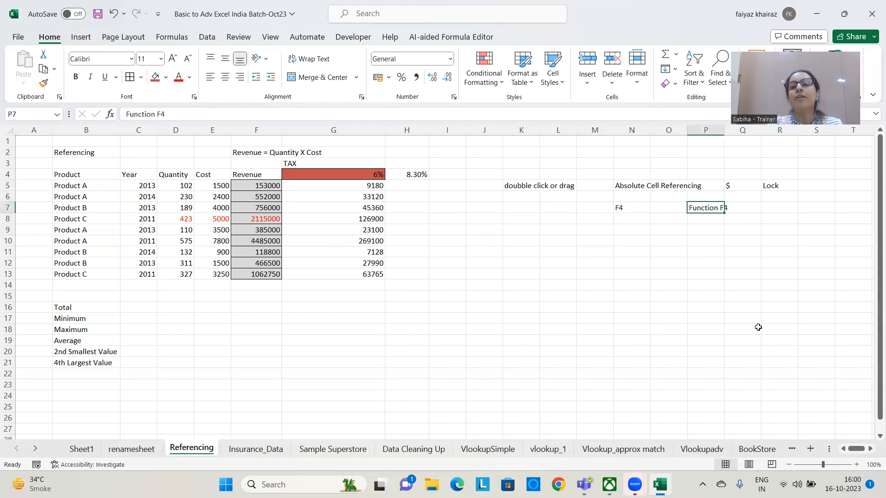
left_click(626, 208)
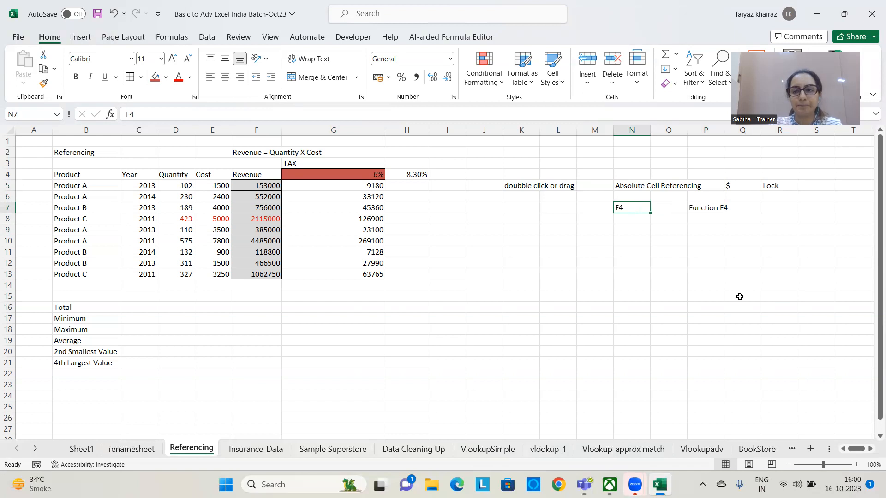
type("Shi")
type("ortcut")
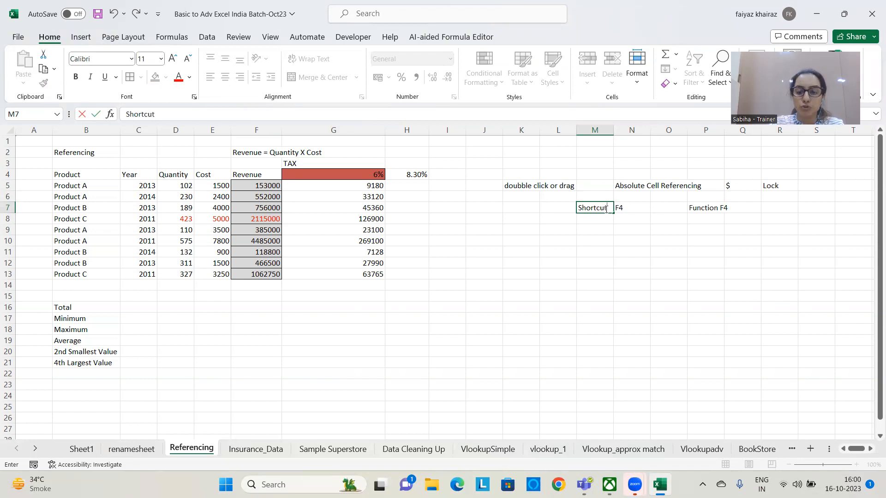
key("Return")
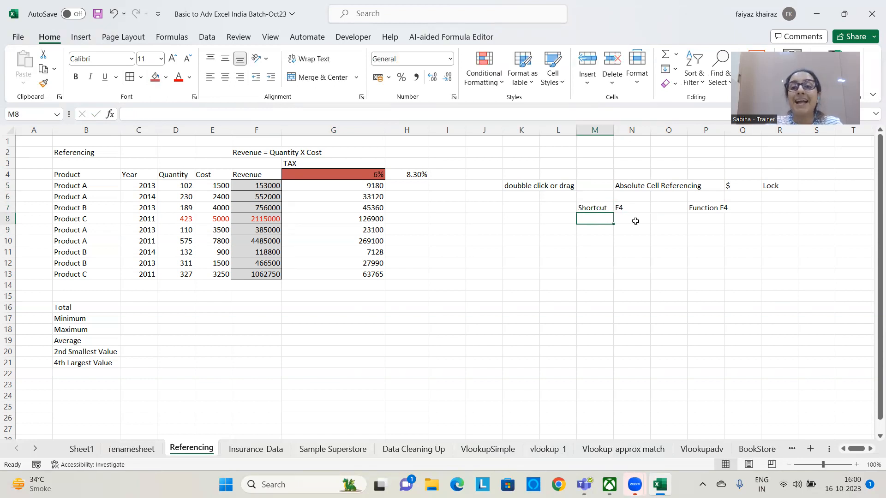
Enter the locking pattern "$Column $Row" in M8 and widen column M to fit the text
type("$")
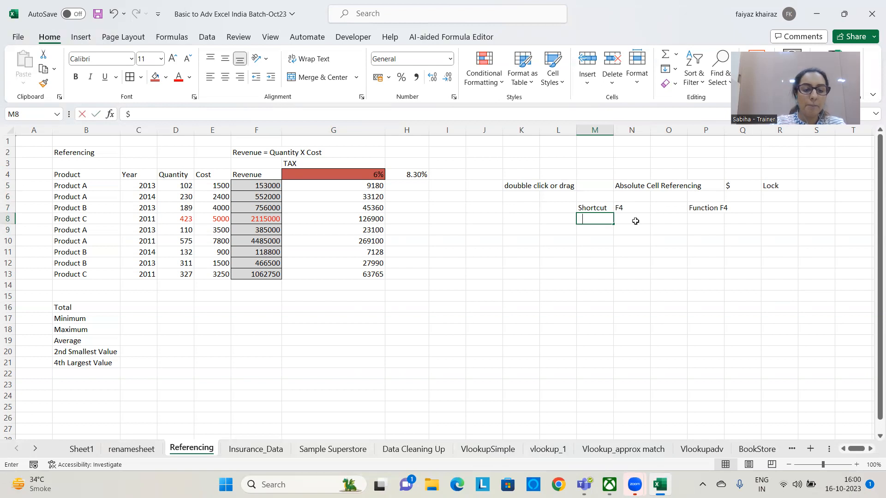
type("Column")
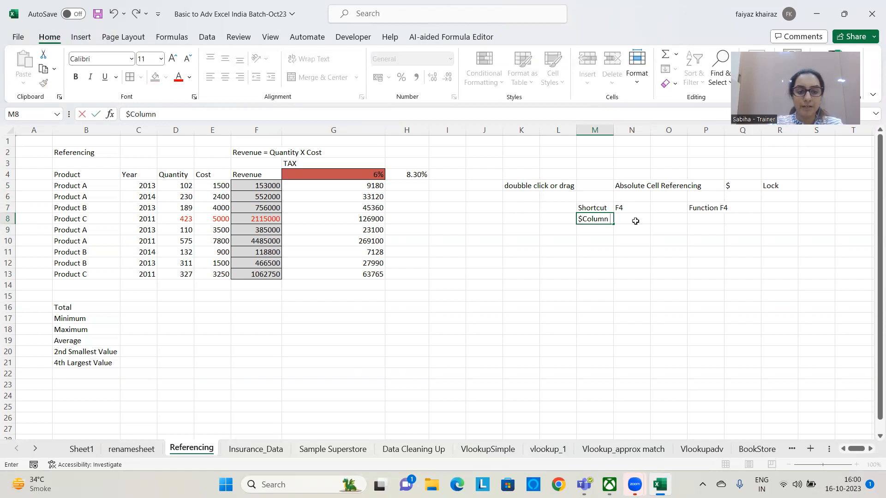
type(" $Row")
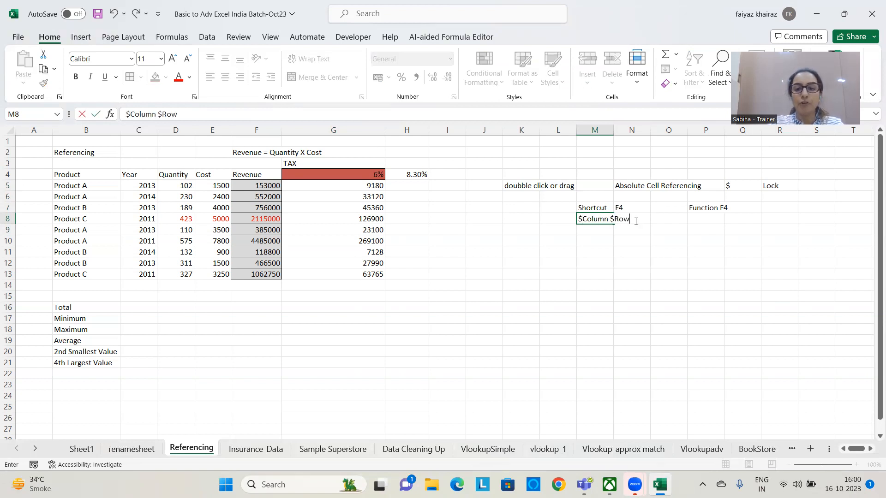
key("Return")
left_click_drag(613, 127, 613, 127)
double_click(613, 127)
left_click(614, 220)
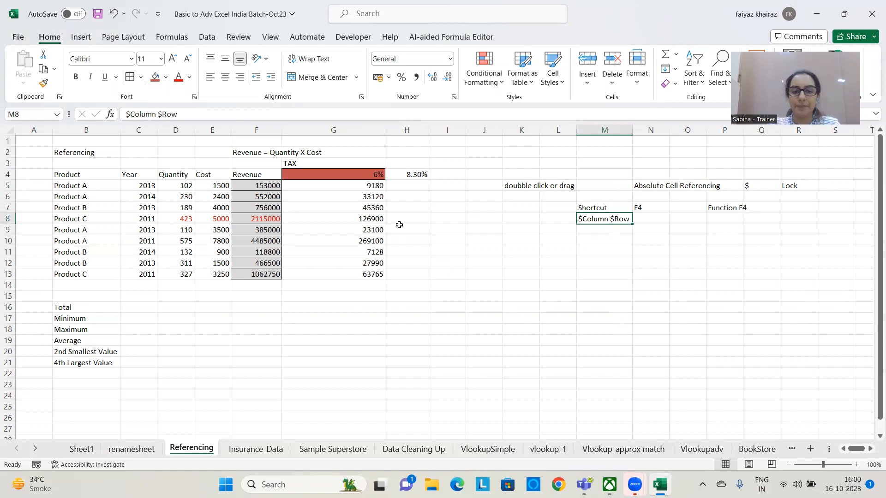
Clear the tax formulas from G5:G13
left_click_drag(355, 187, 344, 278)
key("Delete")
left_click(526, 319)
Calculate the first product's tax in G5 as revenue times the locked tax rate, =F5*$G$4
left_click(342, 187)
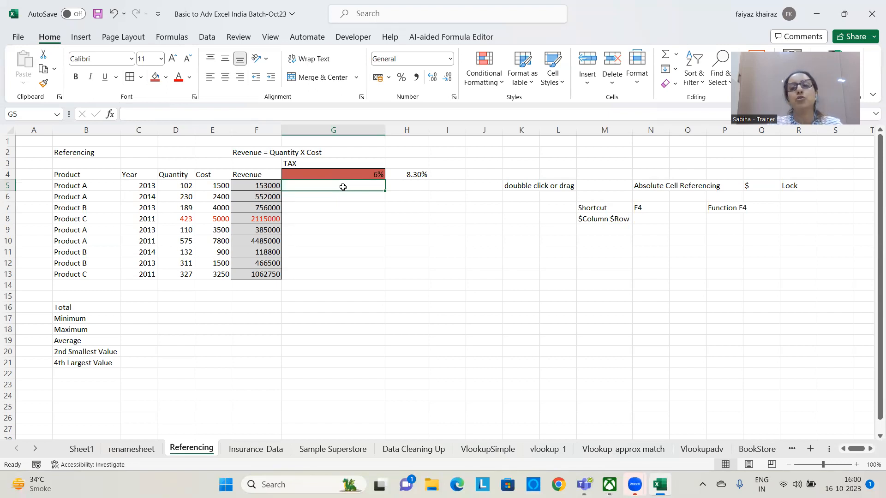
type("=")
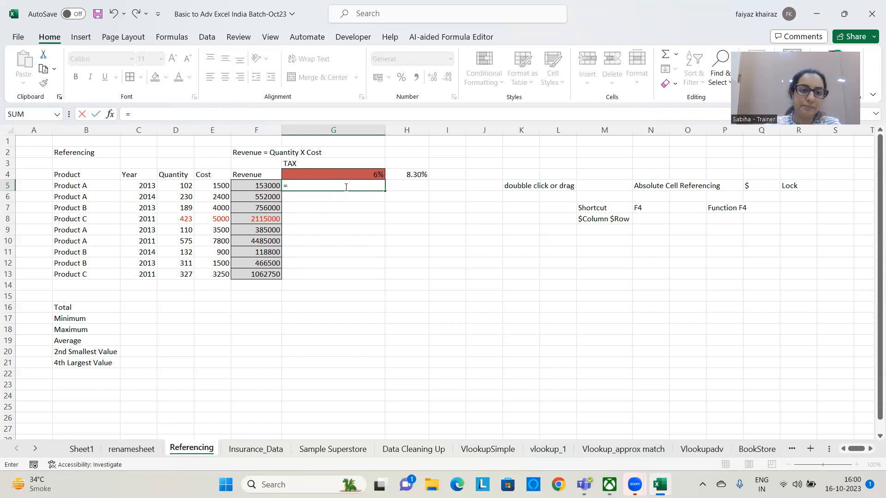
left_click(264, 185)
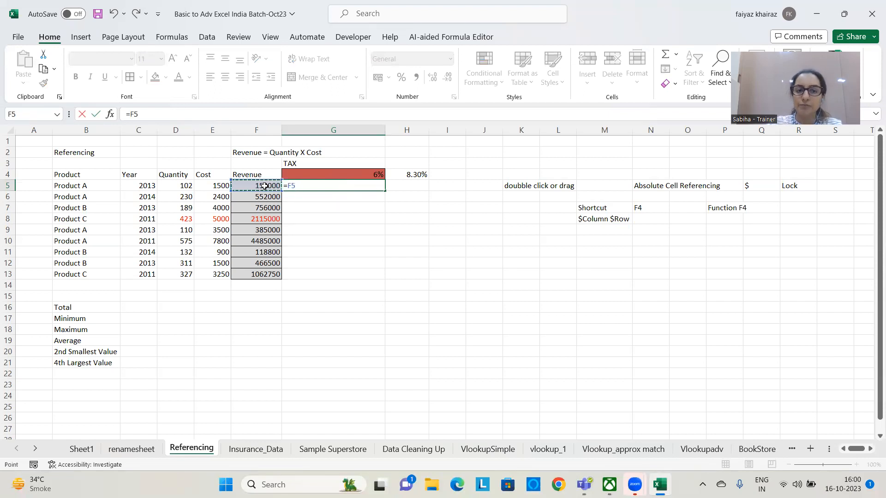
type("*")
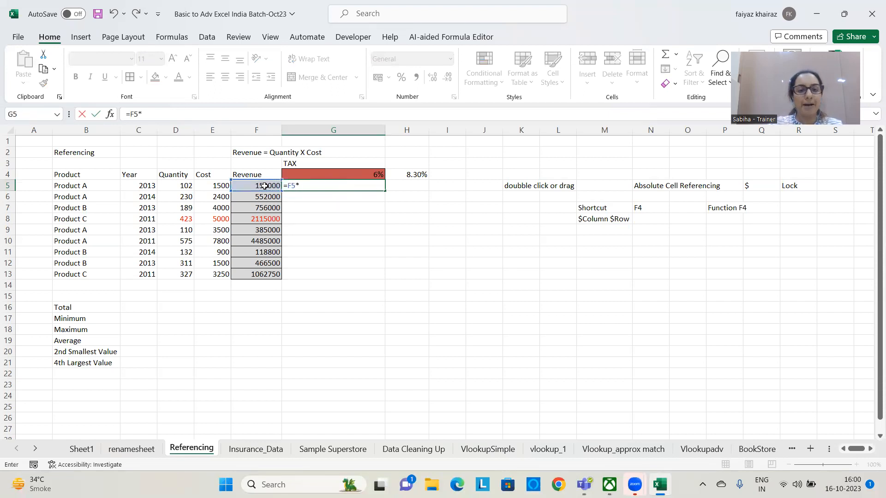
left_click(338, 172)
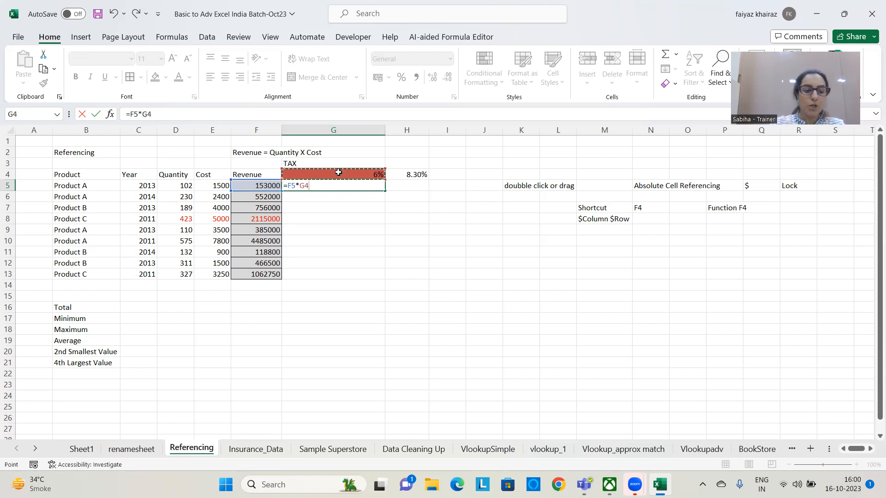
key("F4")
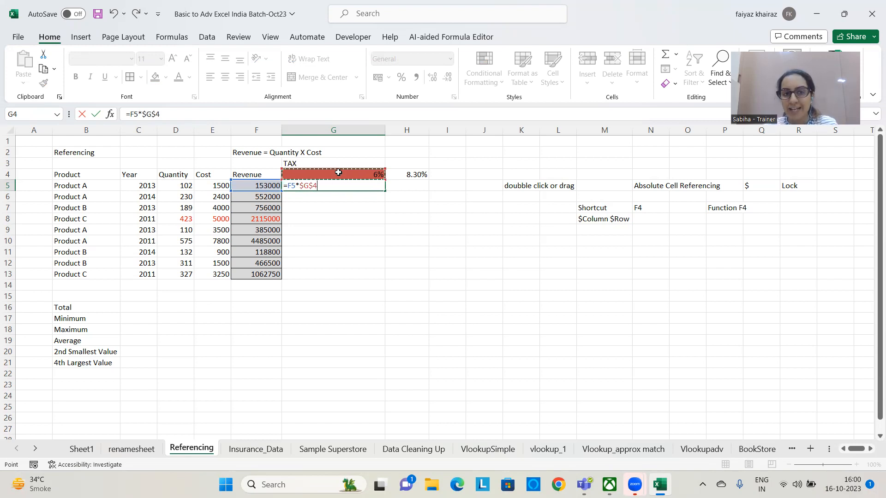
key("Return")
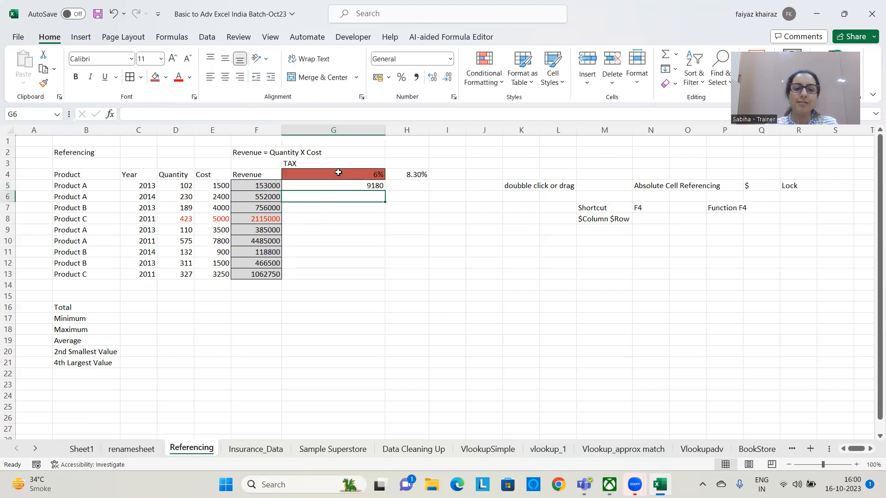
Fill the G5 tax formula down through G13
left_click(362, 186)
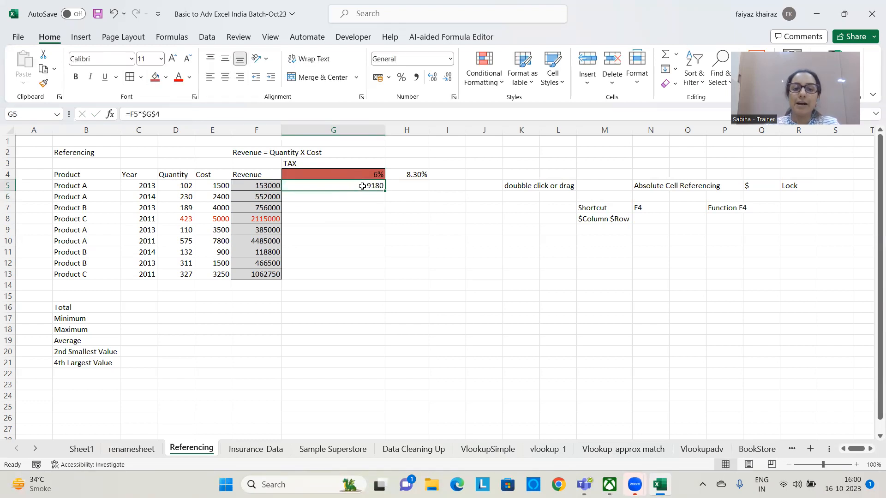
double_click(385, 191)
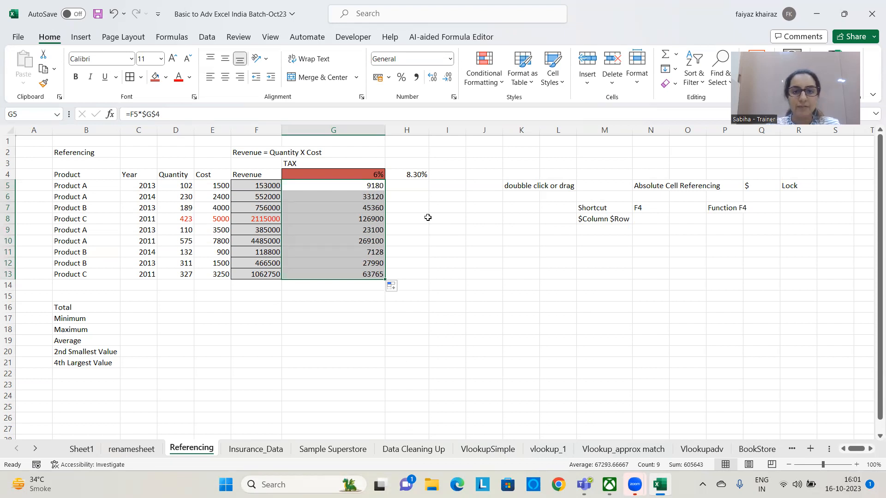
left_click(473, 377)
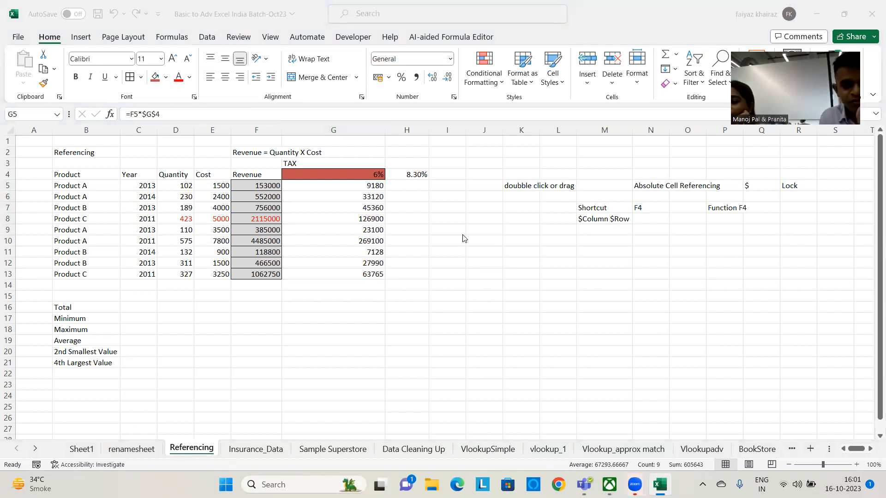
left_click(381, 186)
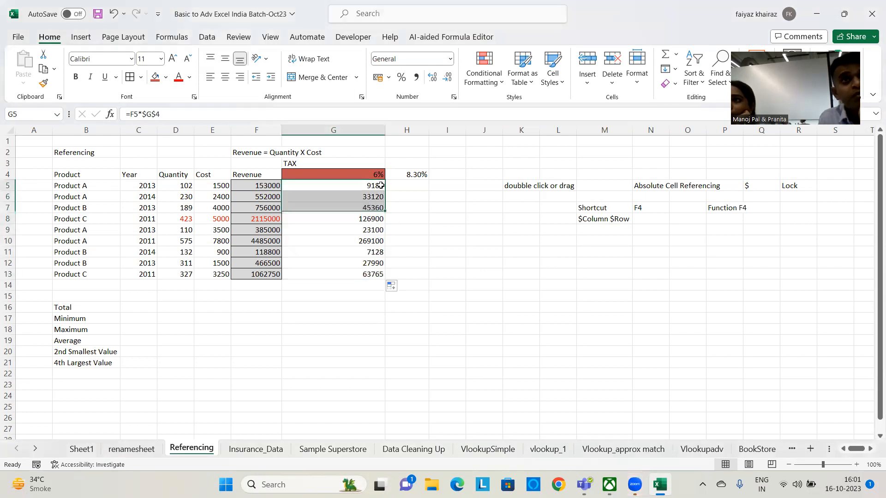
left_click(420, 185)
left_click_drag(376, 185, 360, 274)
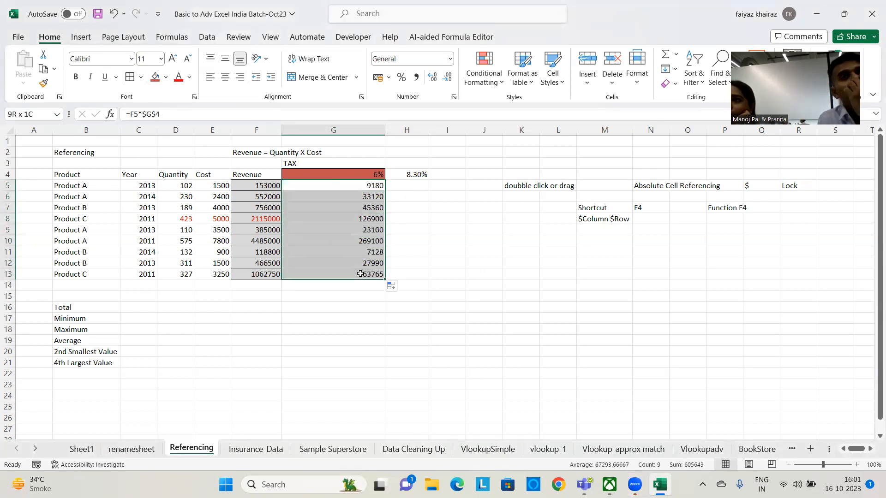
left_click(427, 240)
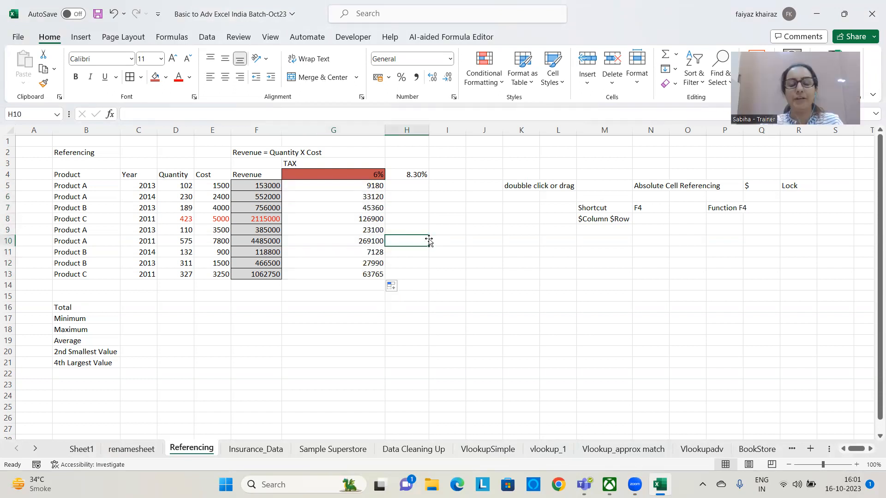
left_click(443, 216)
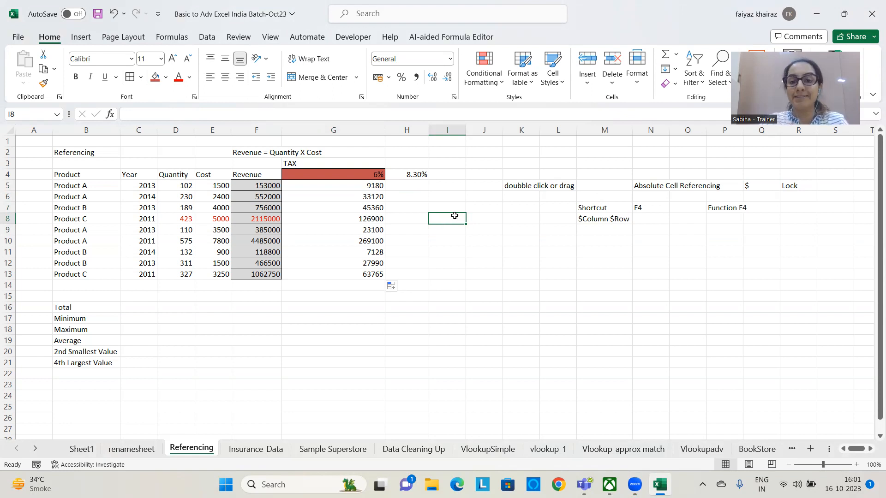
Change the tax rate in G4 to 4% to recalculate the tax for all products
left_click(370, 177)
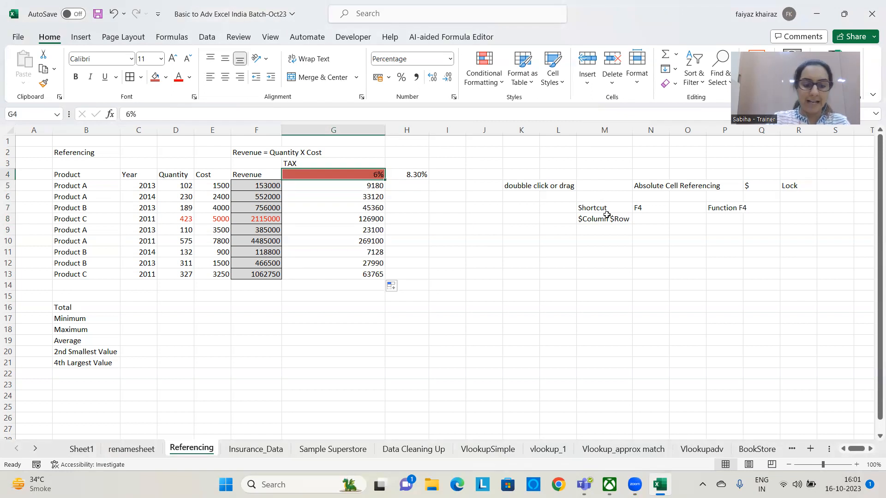
type("4")
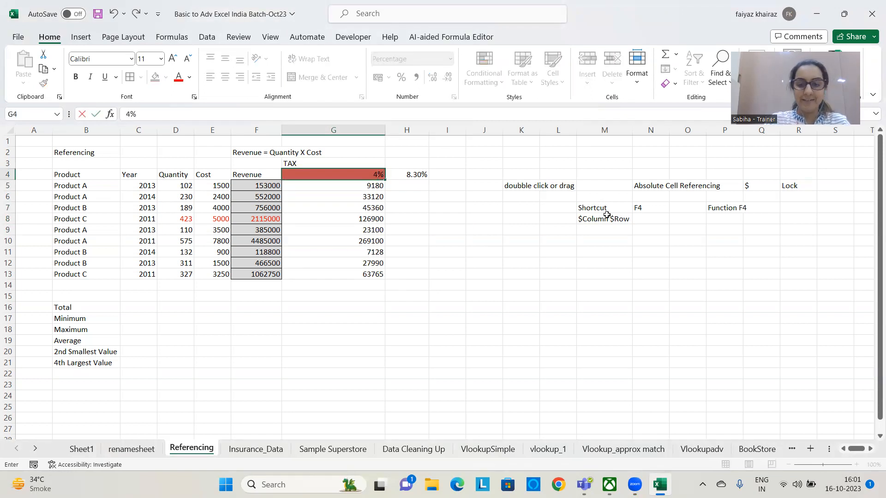
key("Return")
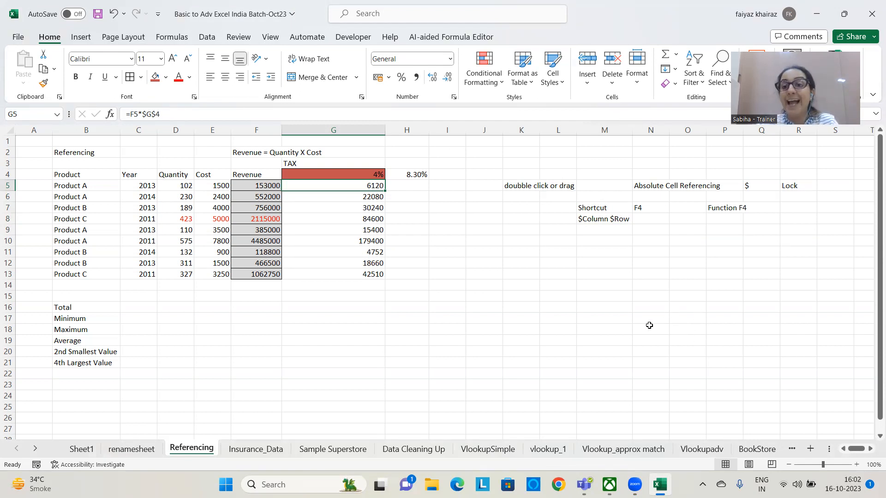
Widen column H, which holds the 8.30% rate
left_click(368, 175)
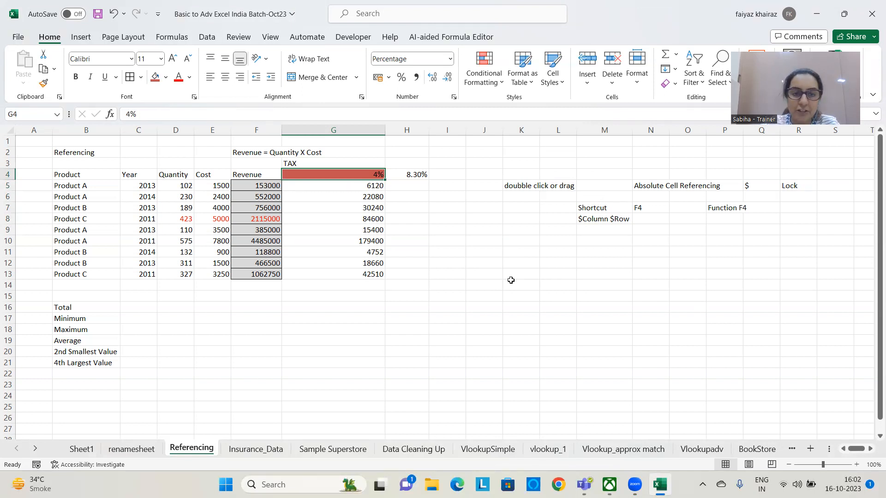
left_click(411, 176)
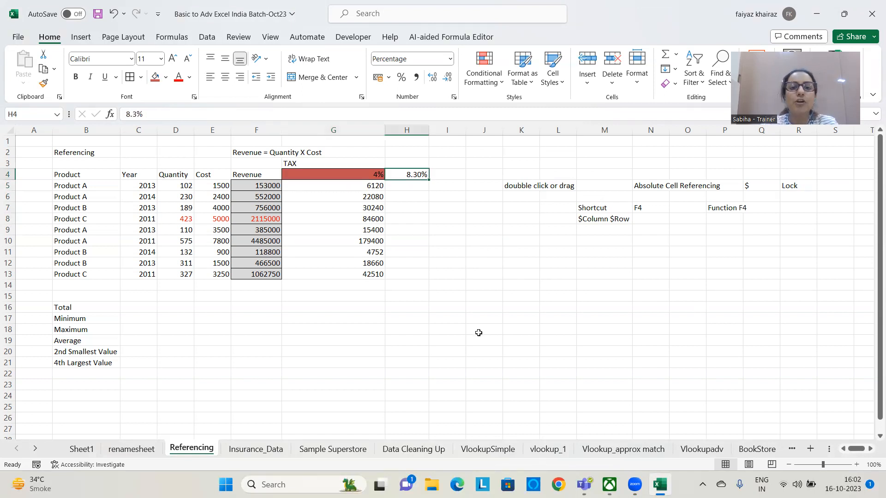
left_click(434, 130)
left_click_drag(434, 131, 448, 130)
left_click(426, 175)
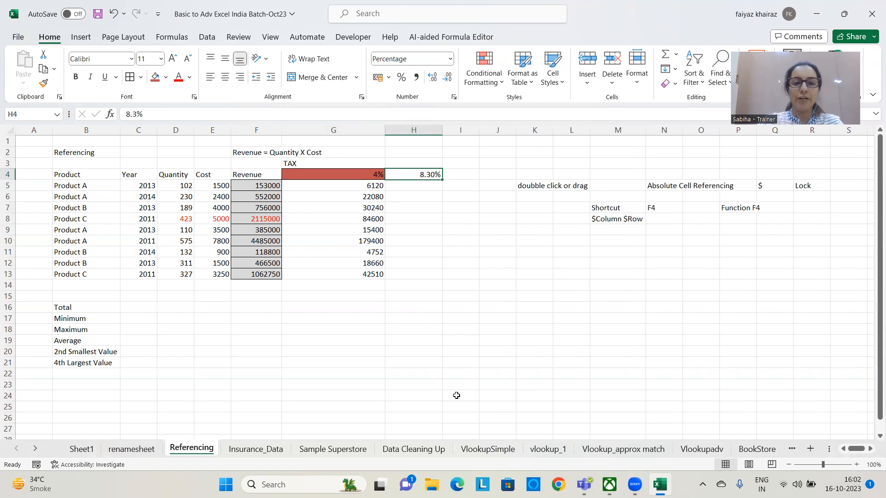
Calculate the first product's amount in H5 with the 8.30% rate locked as an absolute reference, =F5*$H$4
left_click(427, 187)
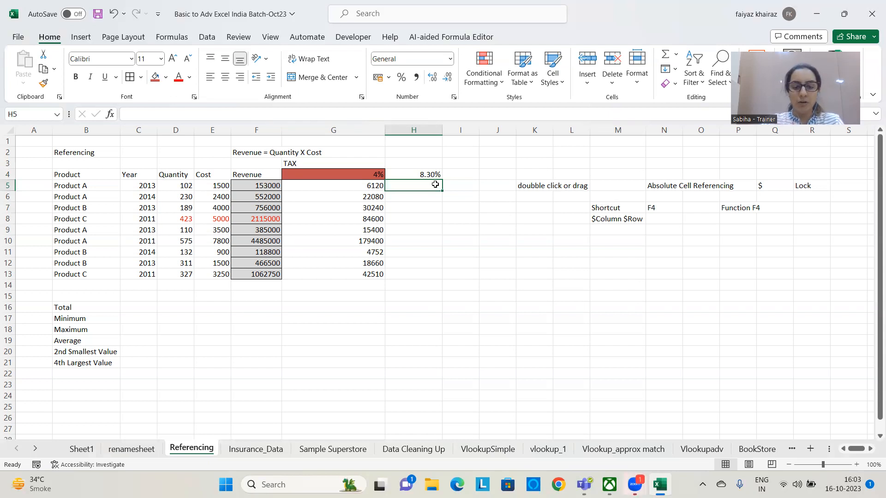
type("=")
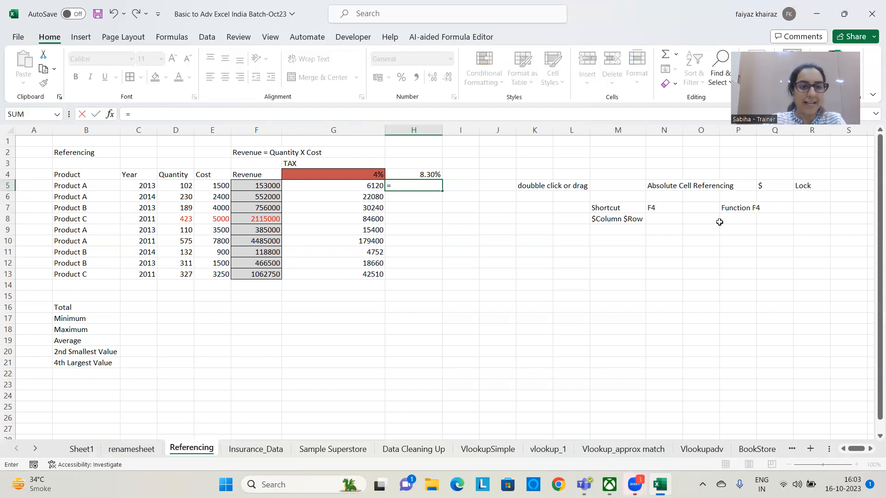
left_click(249, 185)
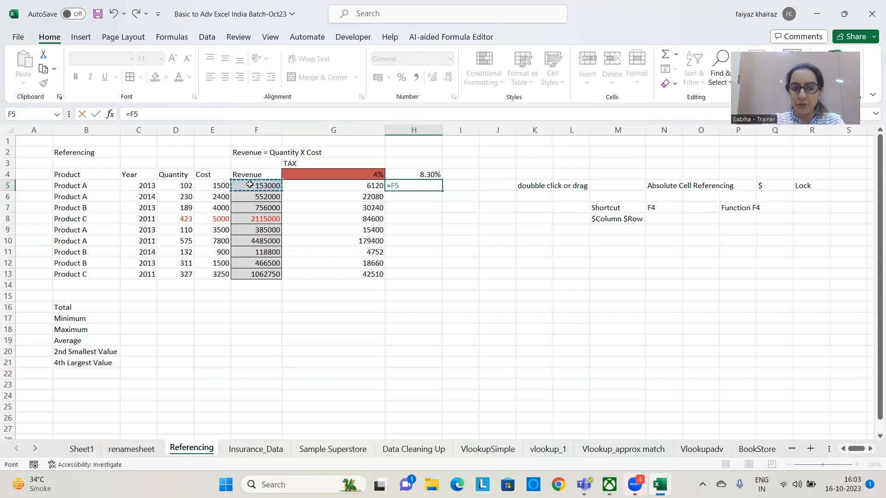
type("*")
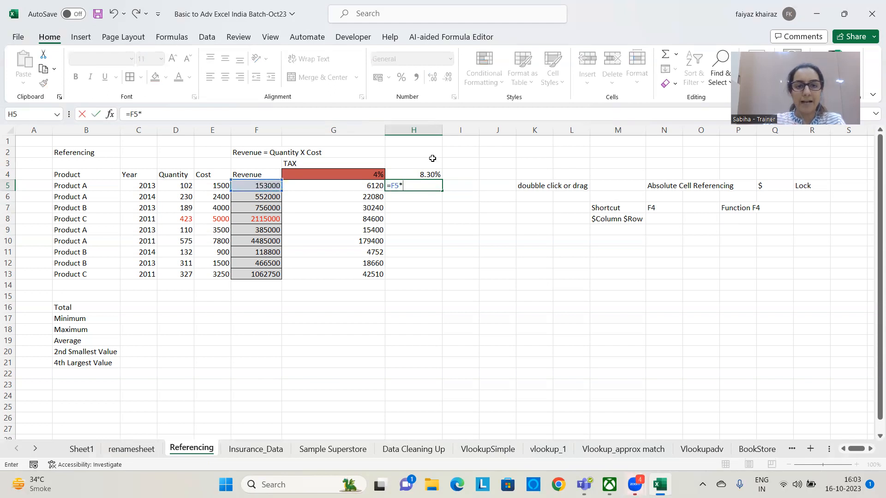
left_click(430, 172)
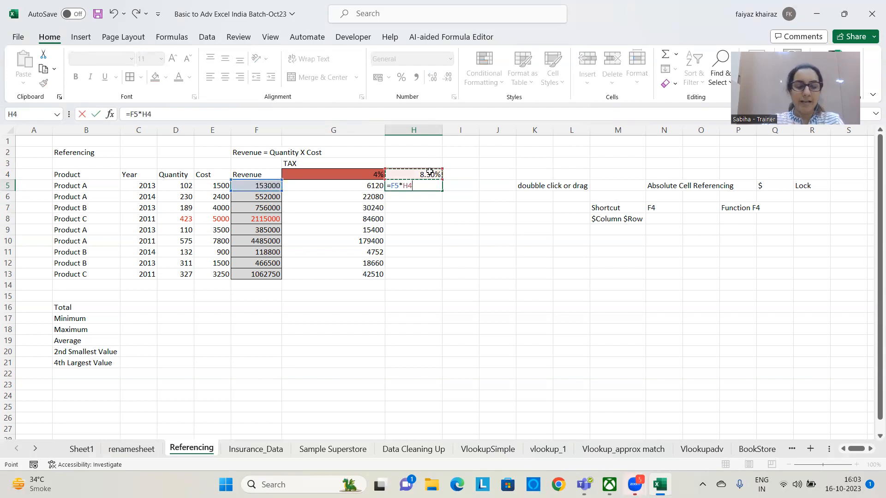
key("F4")
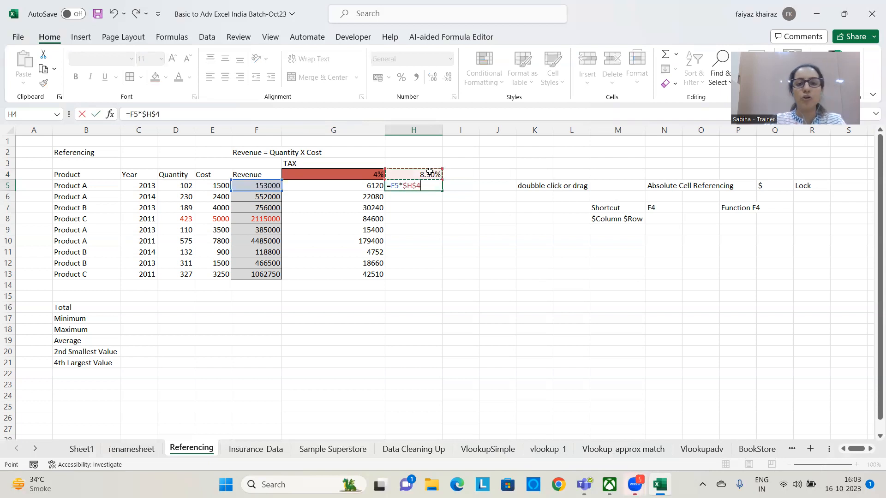
key("Return")
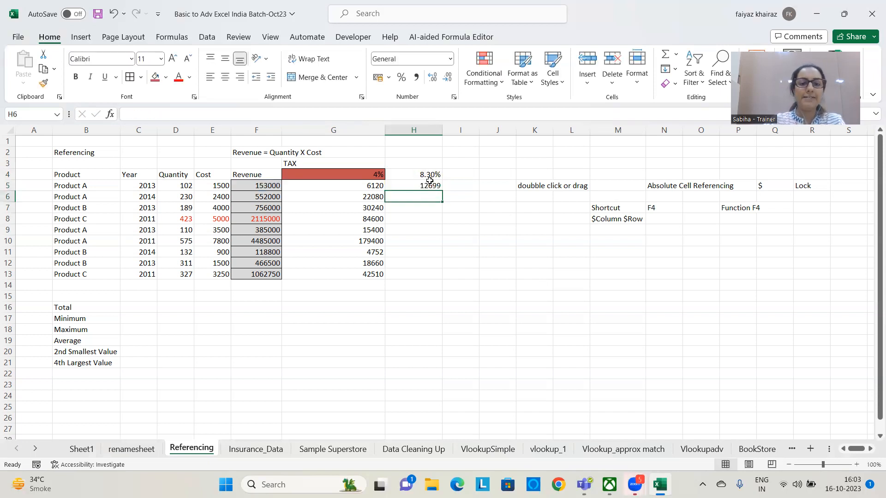
Fill the H5 tax formula with the locked 8.30% rate down through H13
left_click(429, 186)
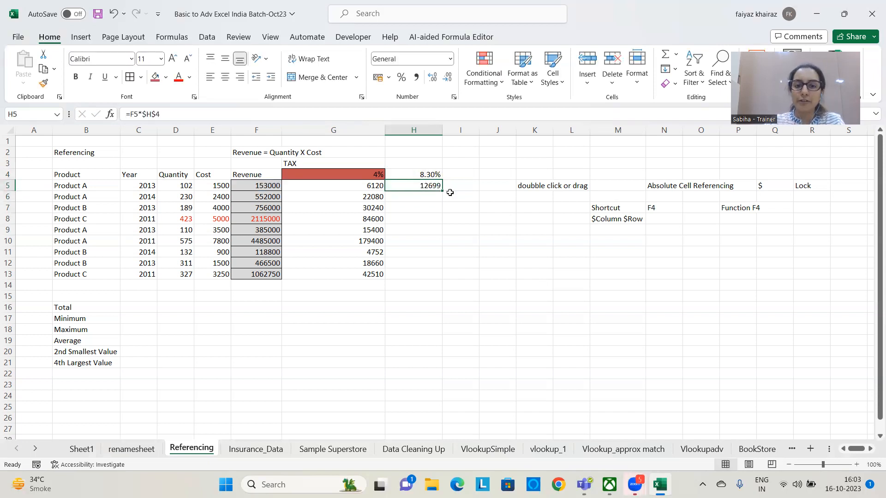
double_click(442, 190)
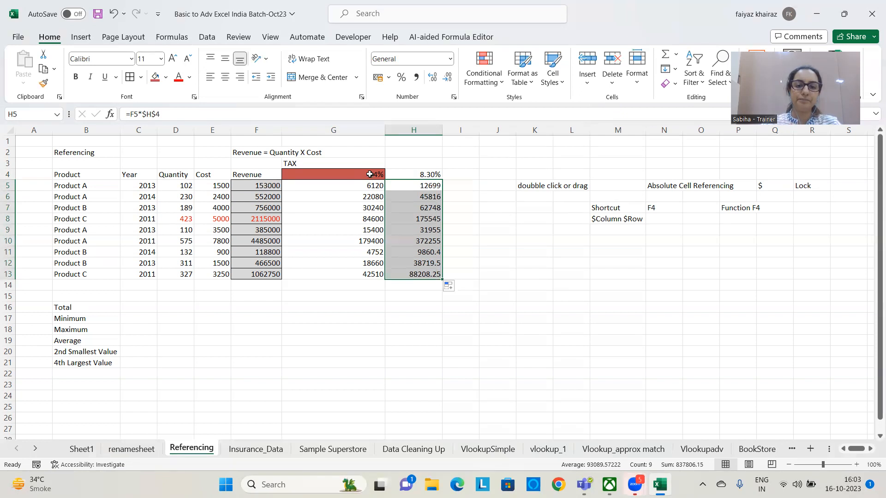
Change the tax rate in G4 to 6% to recalculate that column's tax for all products
left_click(354, 175)
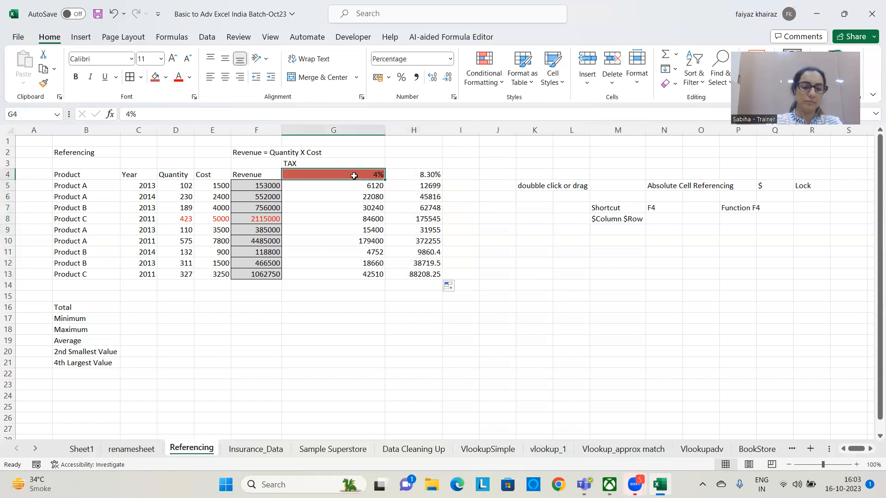
type("6")
key("Return")
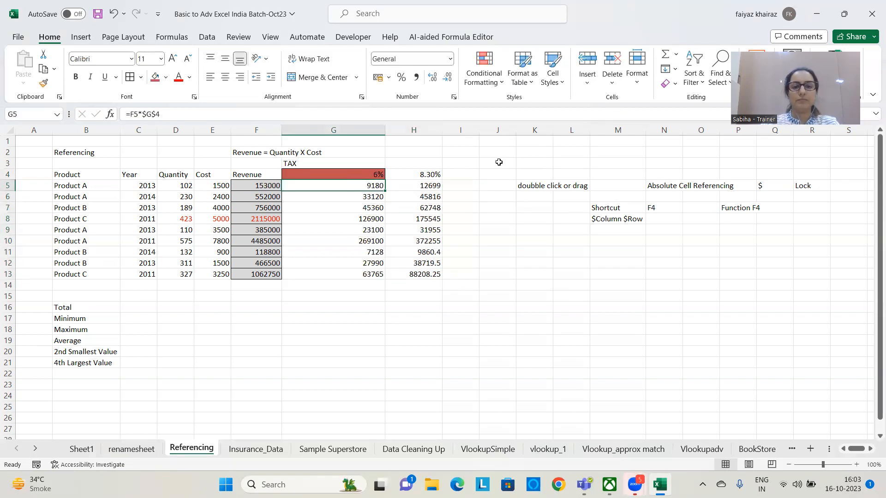
left_click(498, 174)
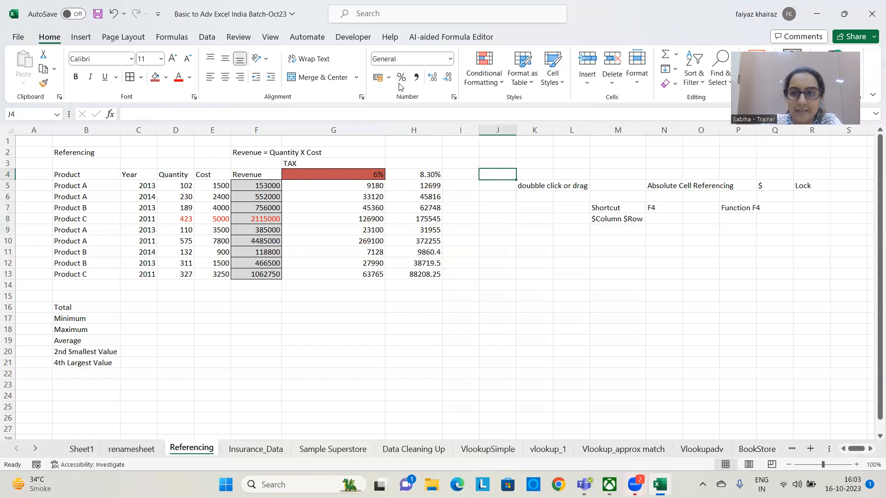
left_click(450, 60)
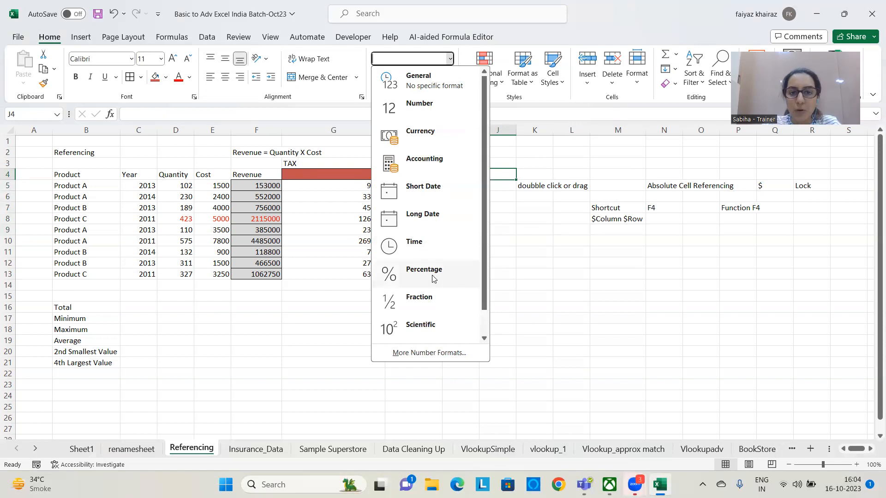
left_click(553, 207)
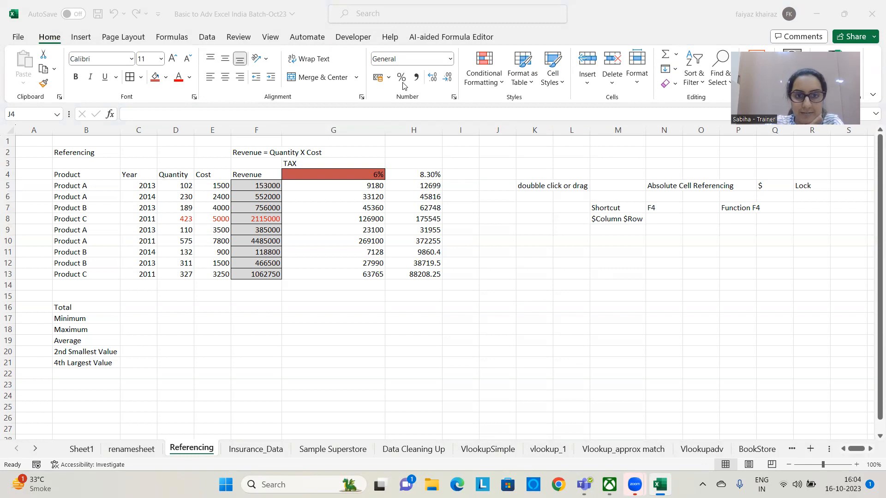
left_click(451, 66)
left_click(450, 60)
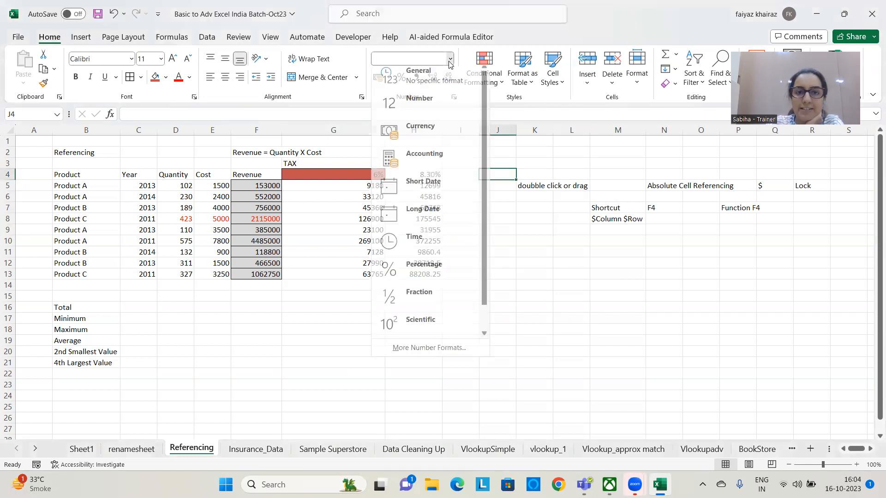
left_click(503, 254)
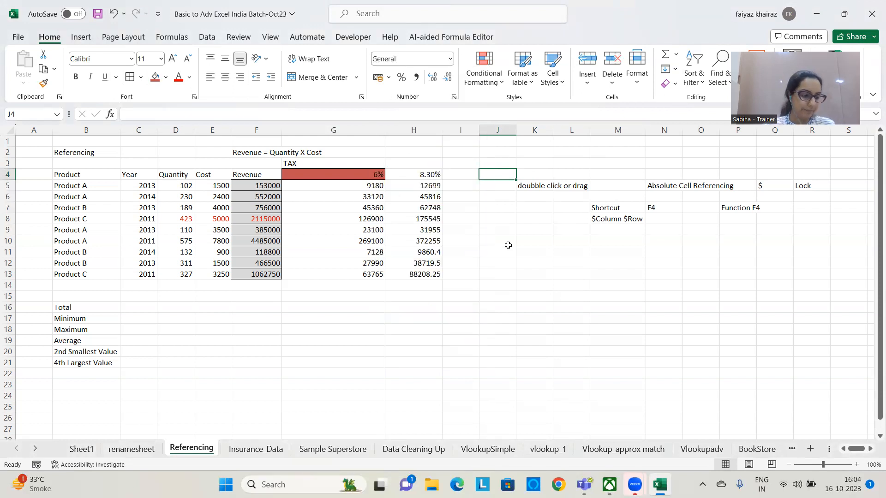
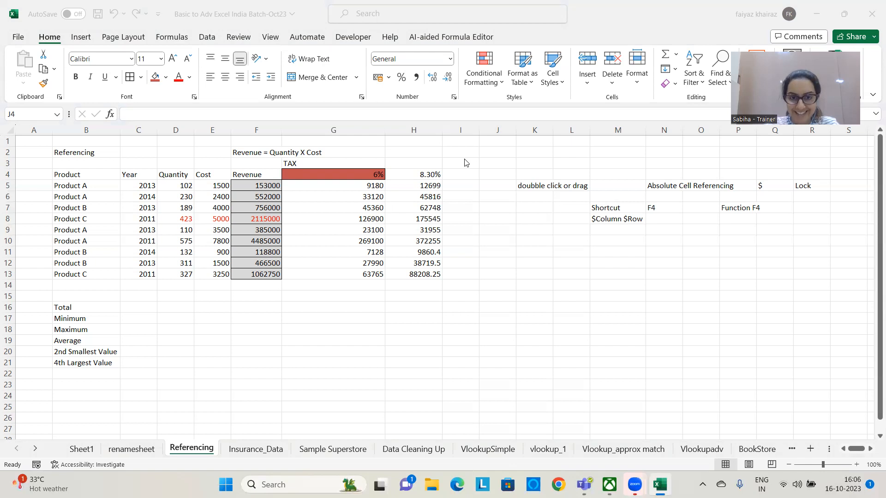
Try Percent Style without decimals on the tax rate in H4, and return it to the two-decimal Percentage format
left_click(426, 176)
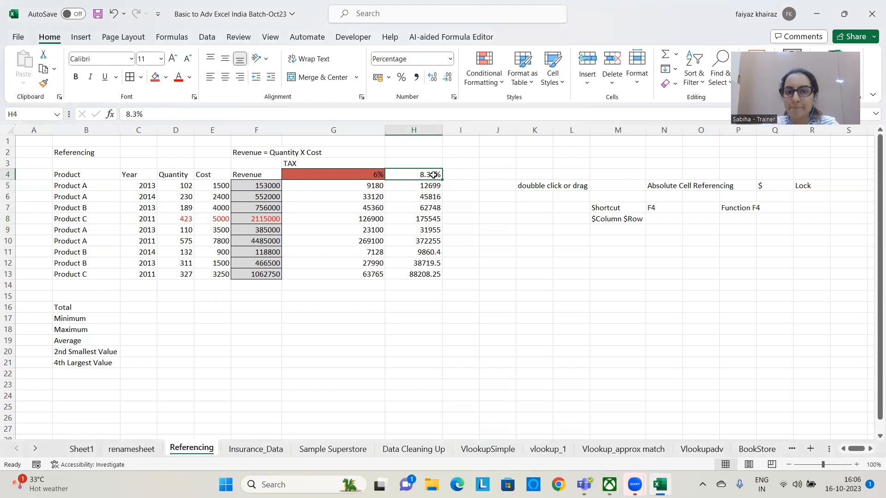
left_click(402, 79)
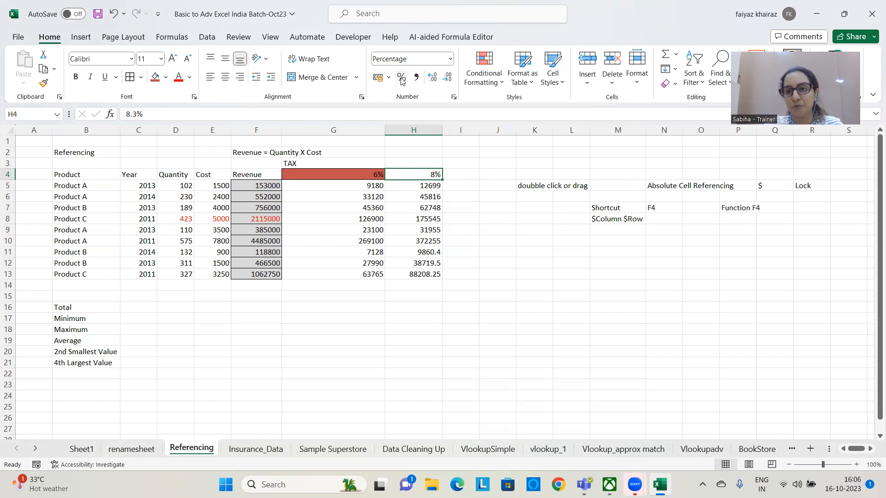
left_click(449, 59)
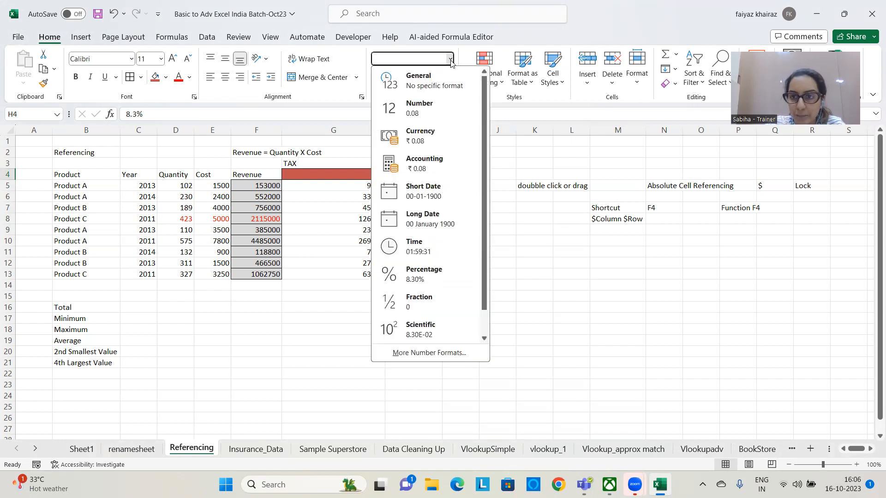
left_click(424, 274)
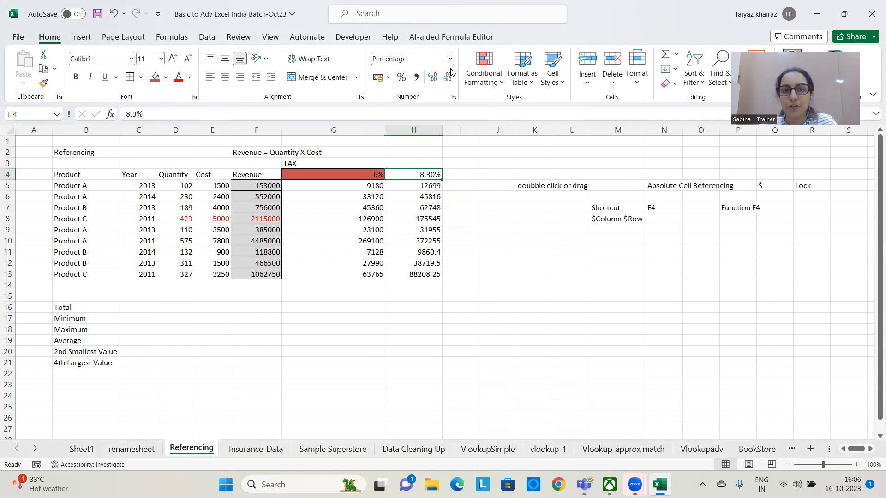
left_click(389, 77)
left_click(401, 77)
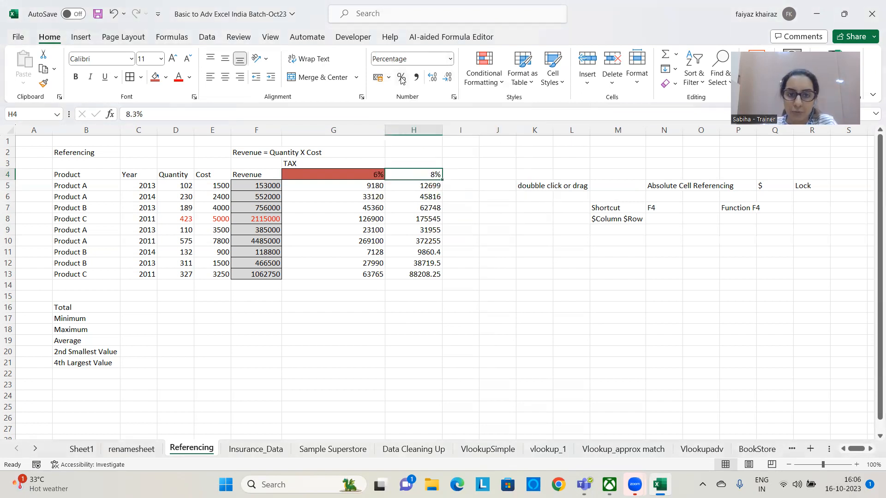
left_click(450, 58)
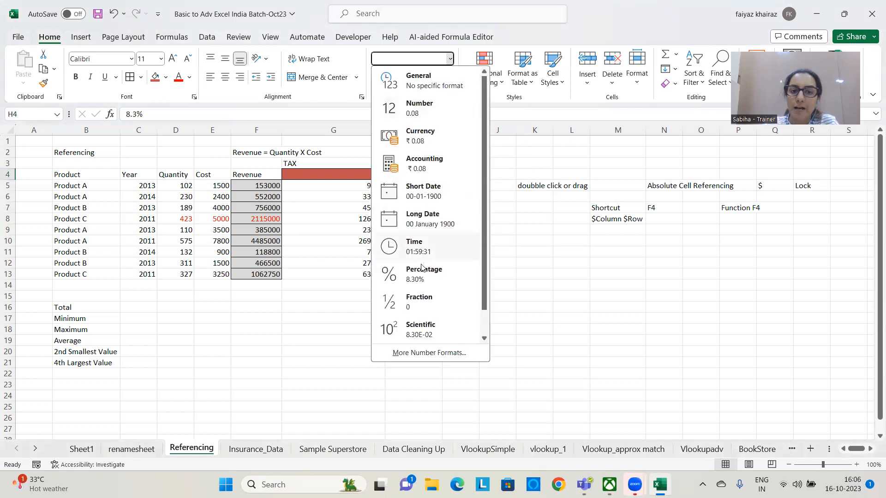
left_click(421, 268)
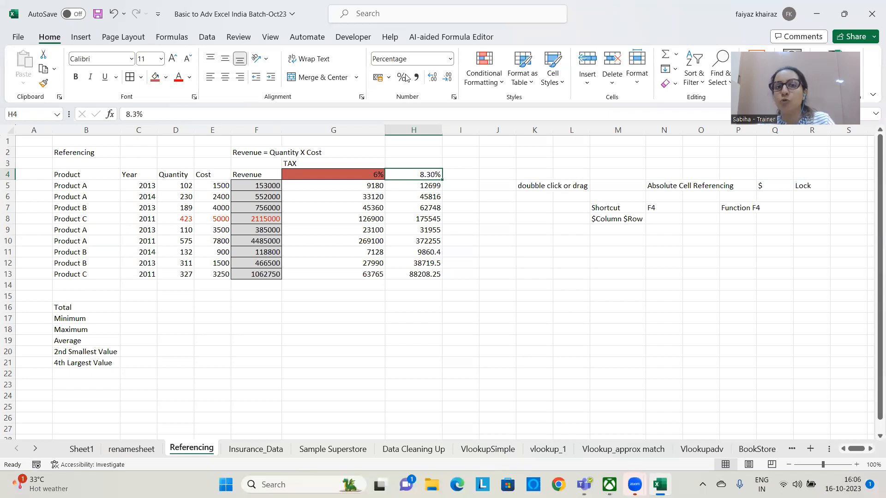
left_click(450, 59)
left_click(440, 276)
Enter 0.5 in J3 with the rounding note "next number" beside it in K3
left_click(494, 161)
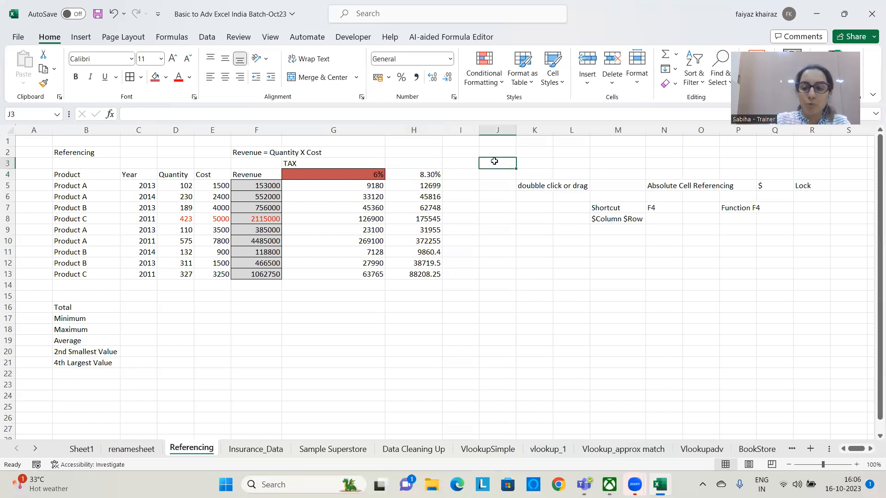
type(".5")
key("Tab")
type("ne")
key("alt")
key("t")
key("n")
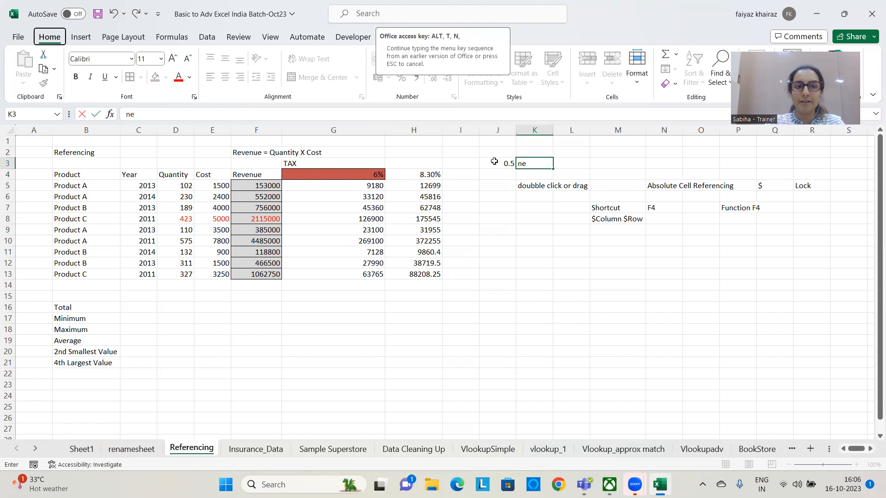
key("Escape")
type("xt")
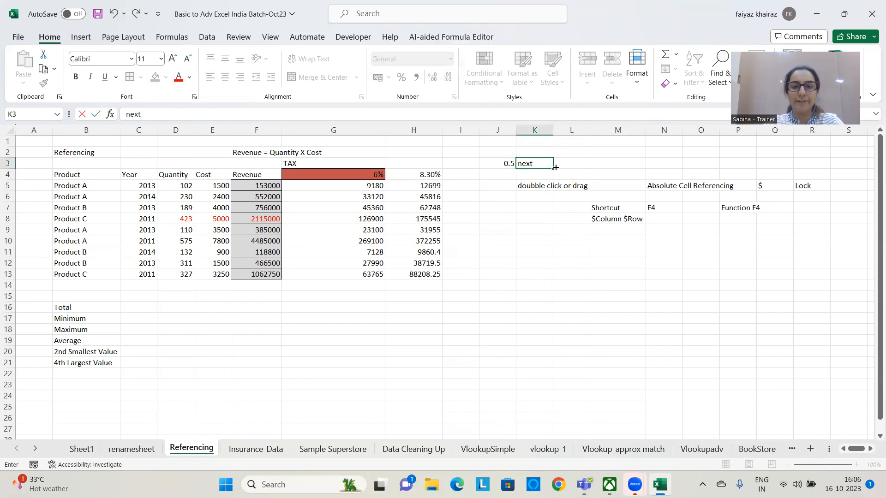
type(" number")
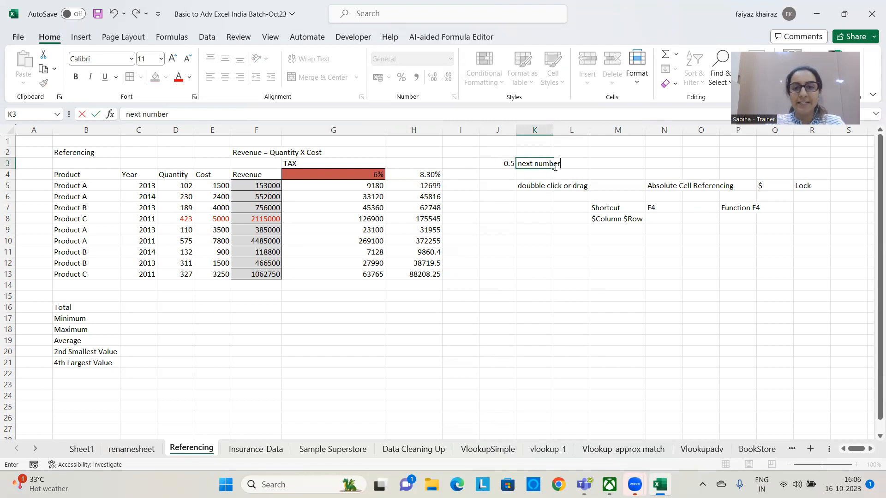
key("Return")
Add the rounding note "less same number" in K4
type("le")
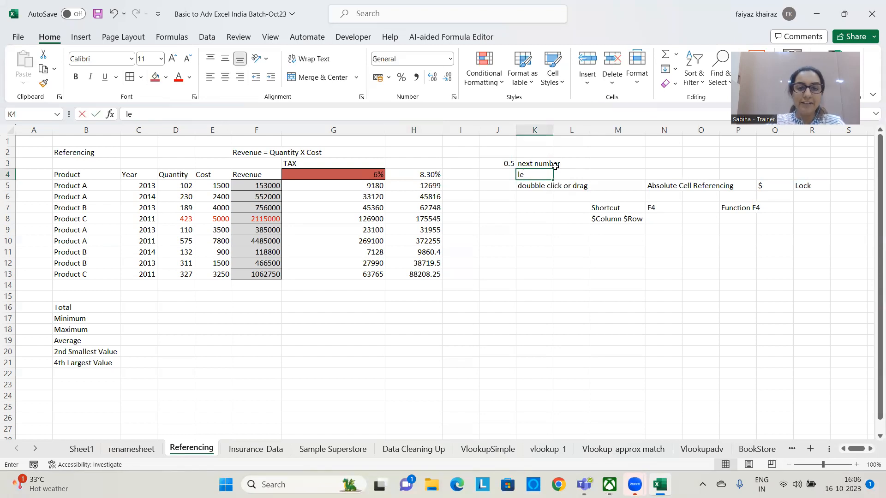
type("ss same number")
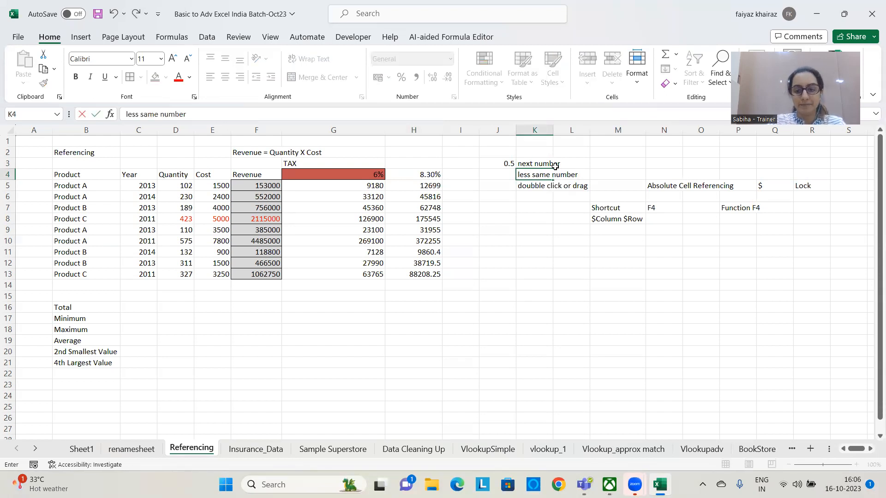
key("Return")
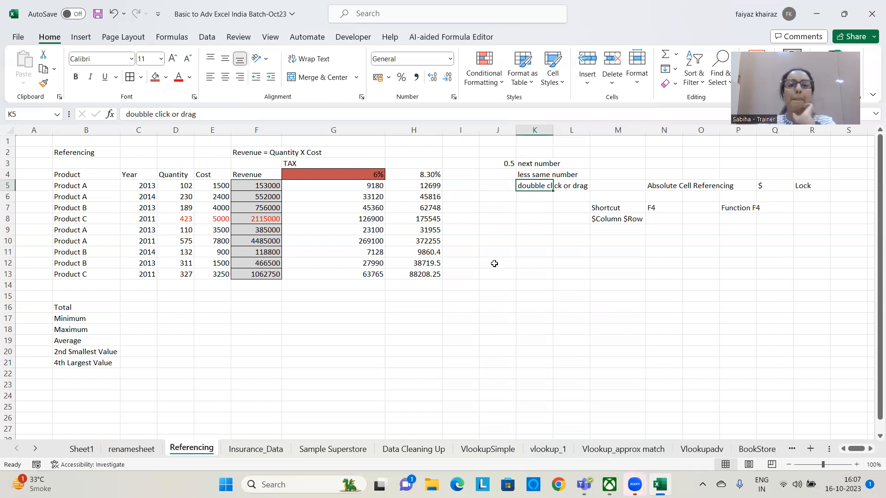
Clear the calculated tax amounts below both rates, covering the range G5:I16
left_click_drag(336, 186, 452, 312)
key("Delete")
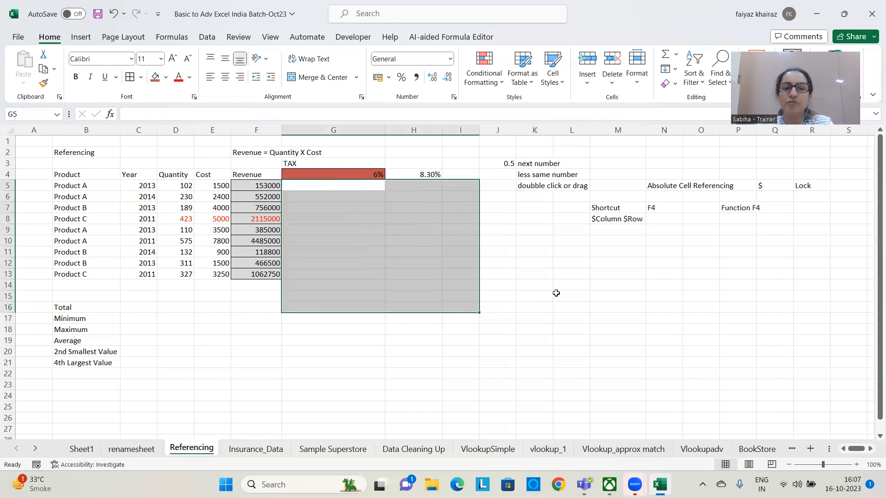
left_click(556, 294)
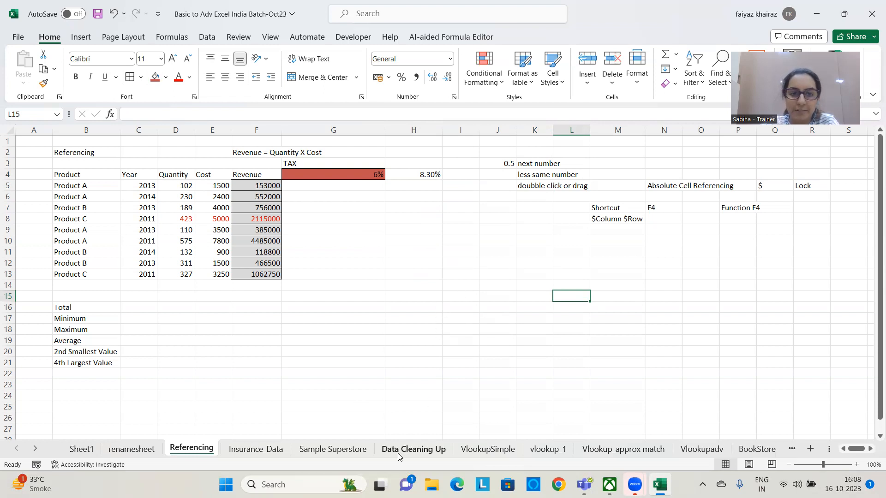
left_click(442, 311)
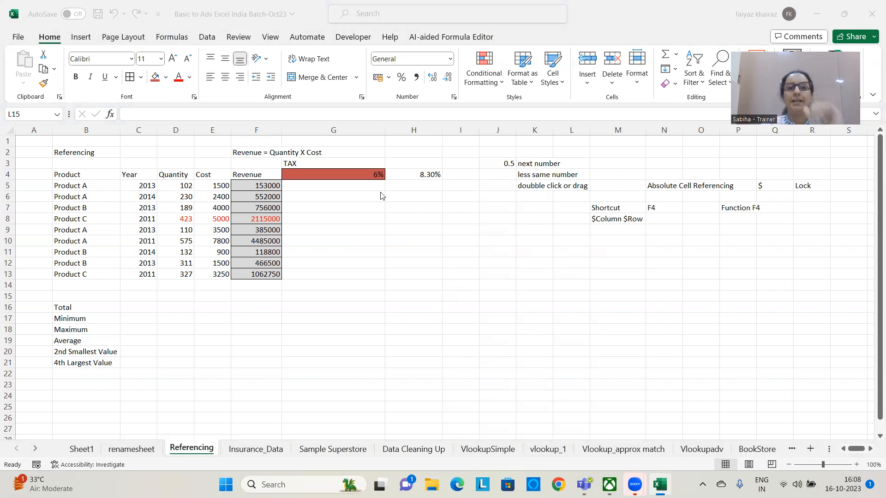
left_click(357, 187)
key("F2")
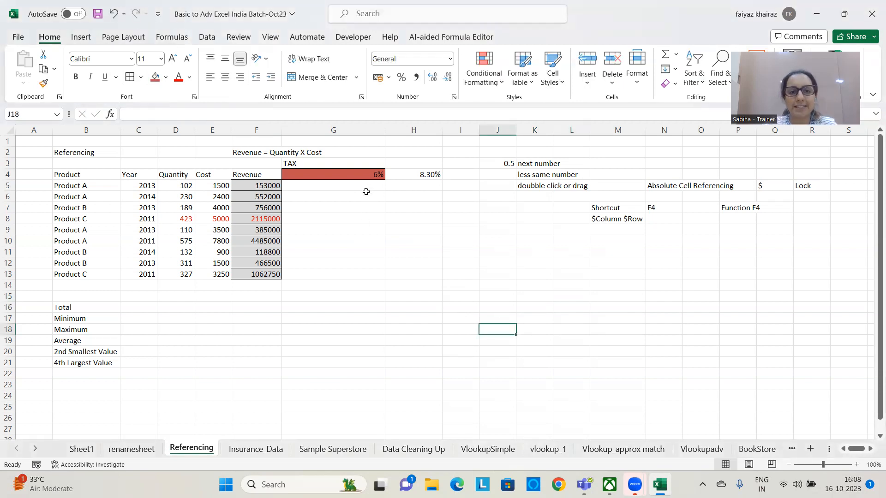
left_click(365, 188)
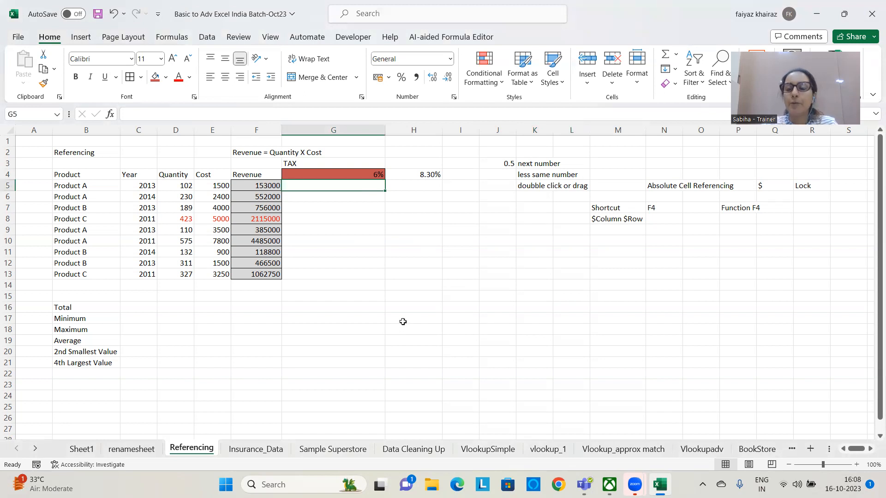
Write the note "Dynamic Aware Array" in L12
left_click(558, 266)
type("Dynam")
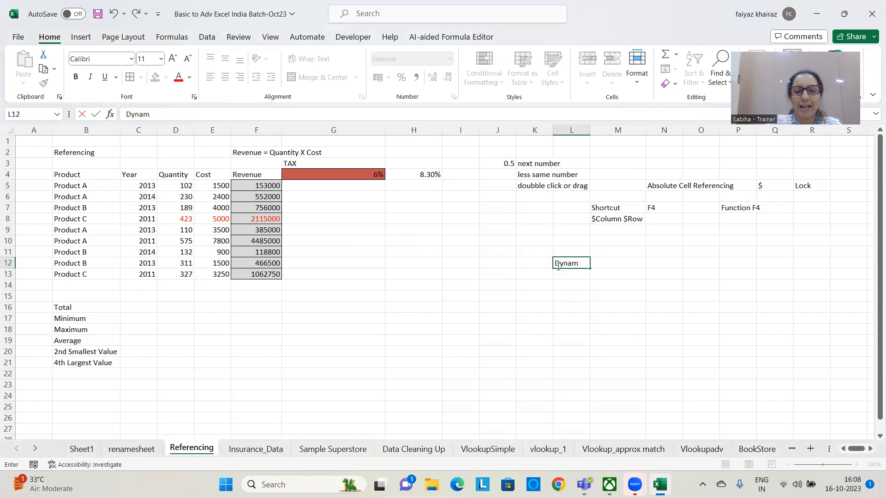
type("ic Awa")
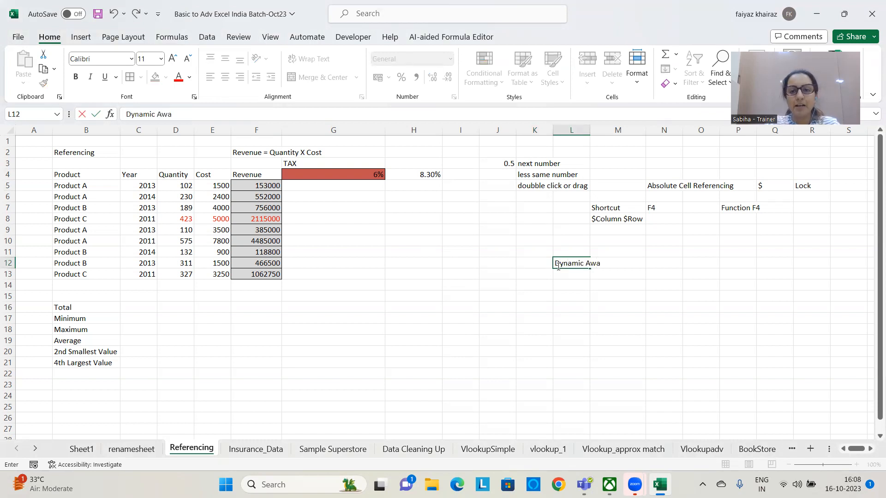
type("re Array")
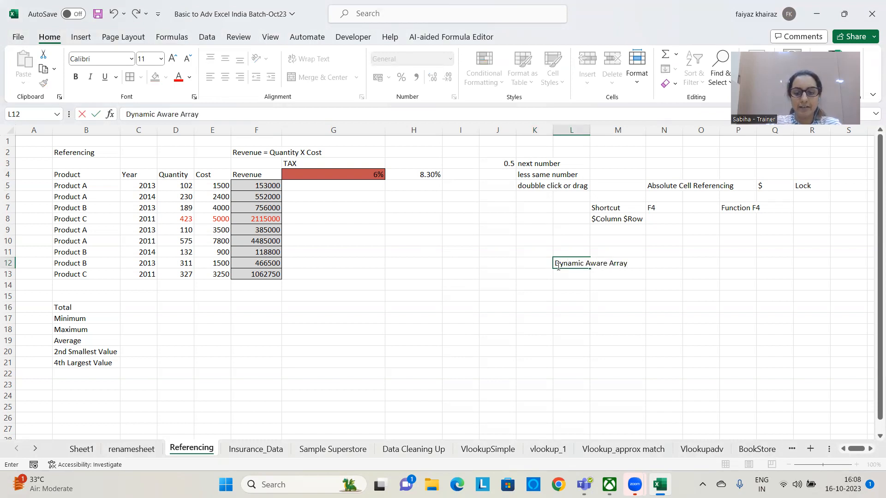
key("Return")
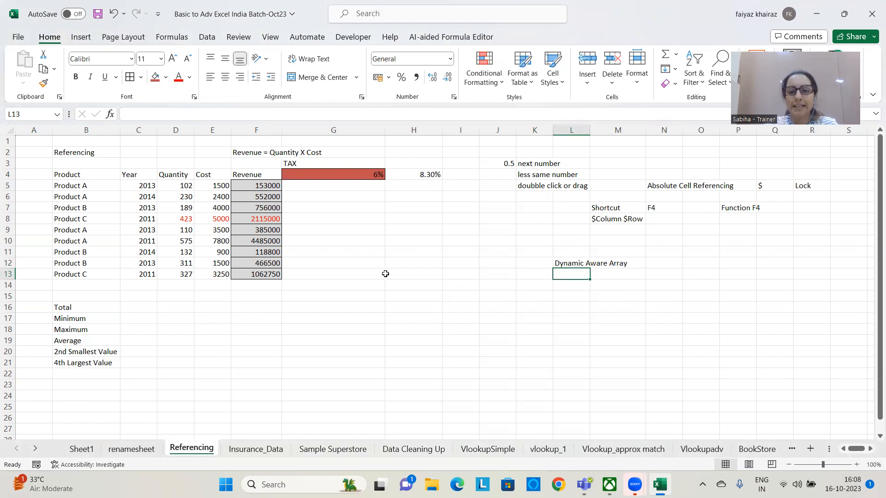
Highlight the revenue range F5:F13 and the tax rates G4:H4 as the two arrays to multiply
left_click_drag(251, 184, 253, 274)
left_click_drag(339, 177, 434, 175)
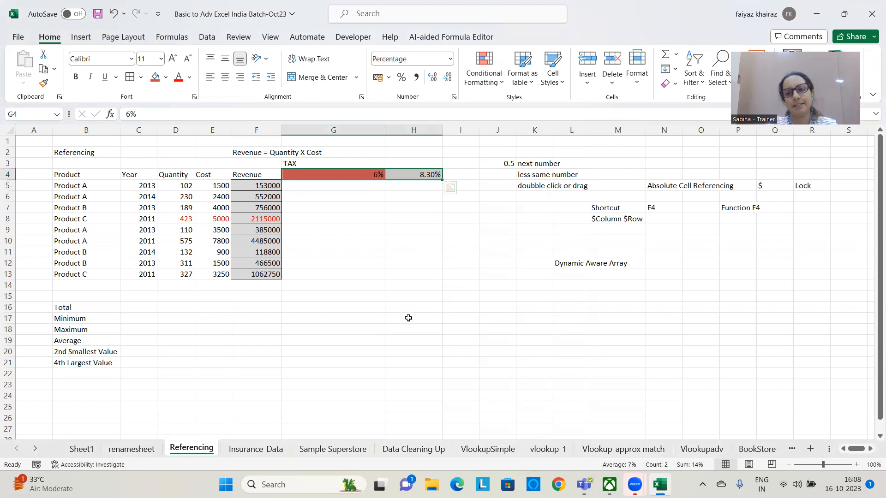
left_click_drag(262, 184, 257, 276)
left_click_drag(307, 172, 431, 173)
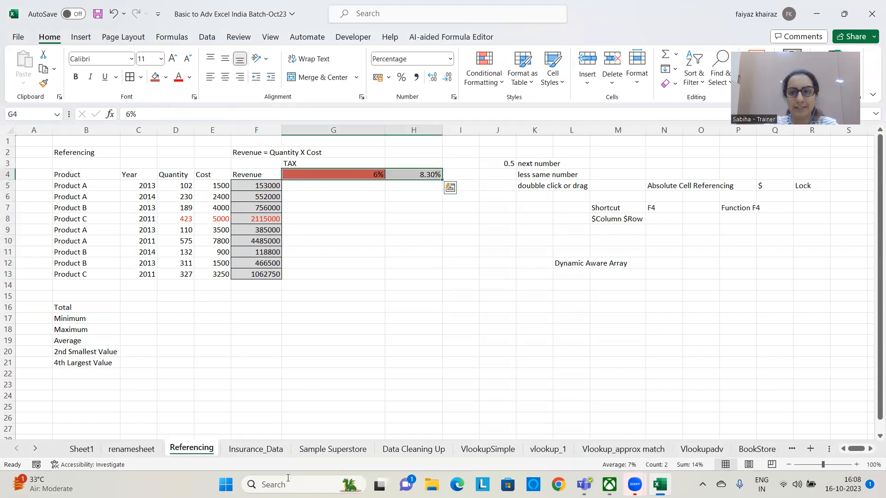
left_click(339, 339)
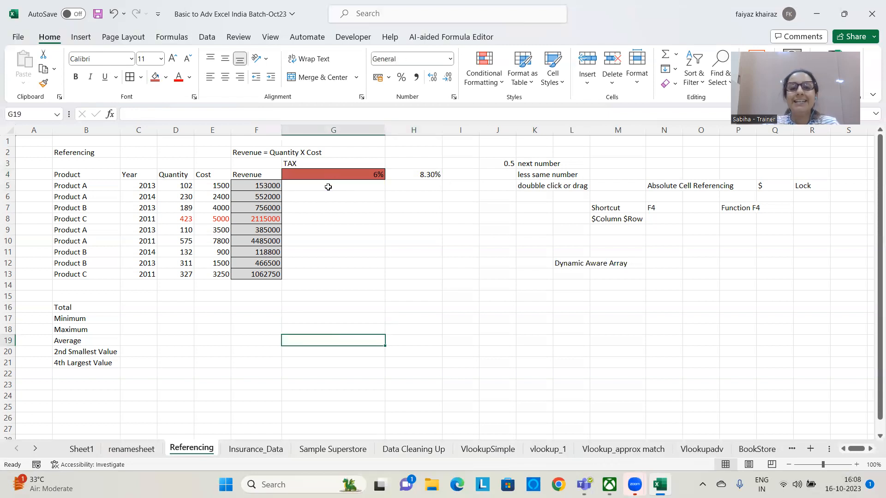
Write the note "Spilled Range" in L14
left_click(575, 284)
type("Sp")
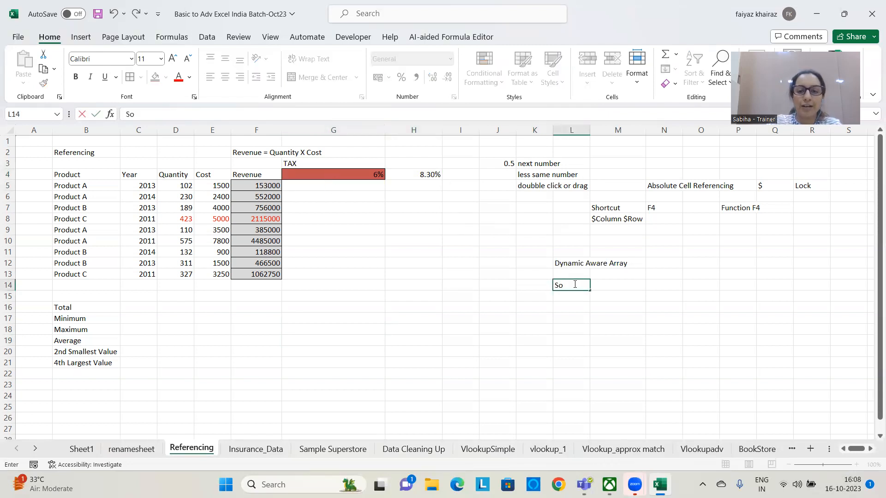
type("illed Range")
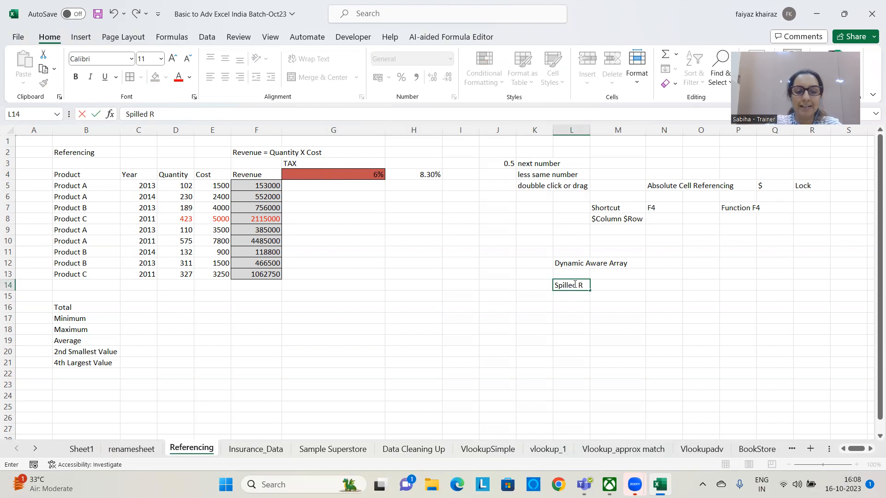
key("Return")
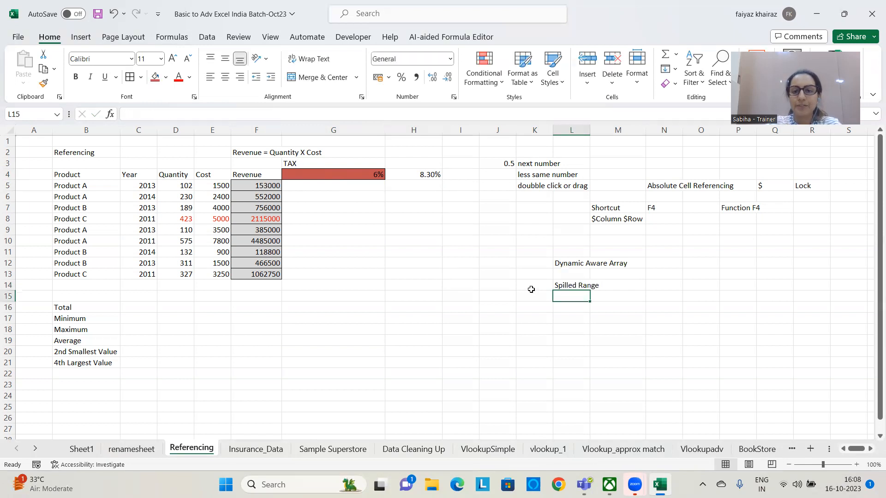
Enter the array formula =F5:F13*G4:H4 in G5 to calculate the tax on every revenue at both rates
left_click(317, 186)
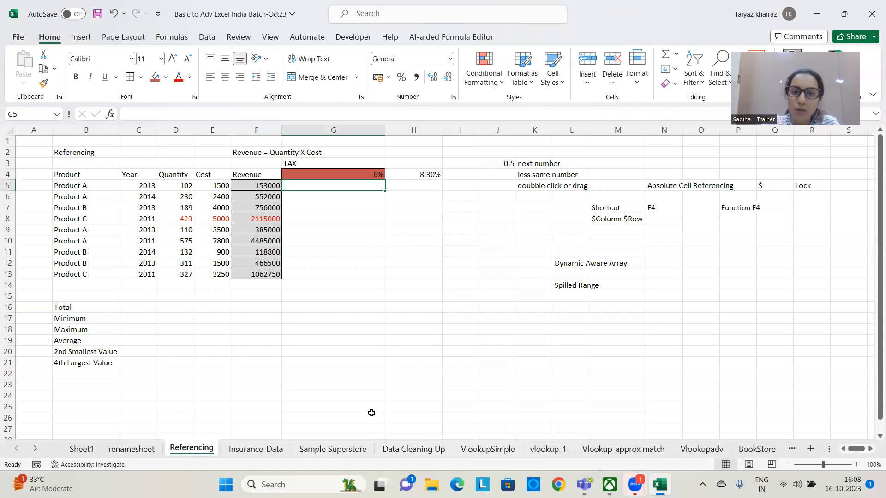
left_click(371, 413)
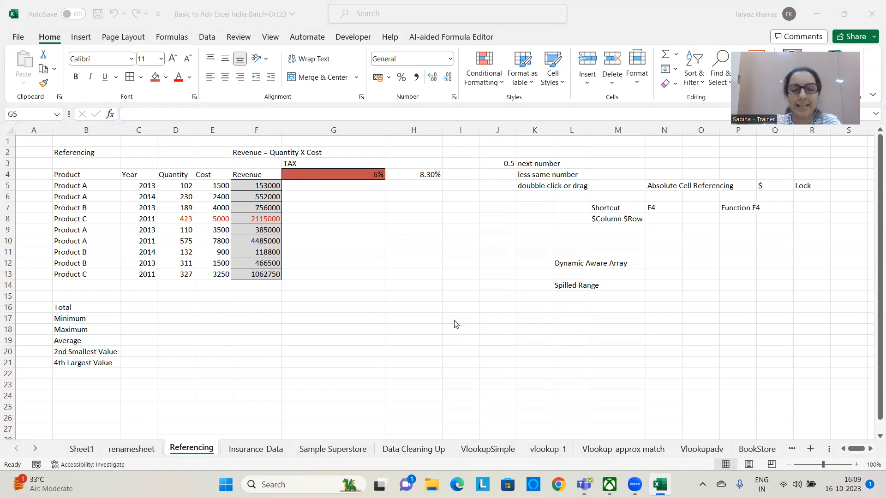
left_click(354, 188)
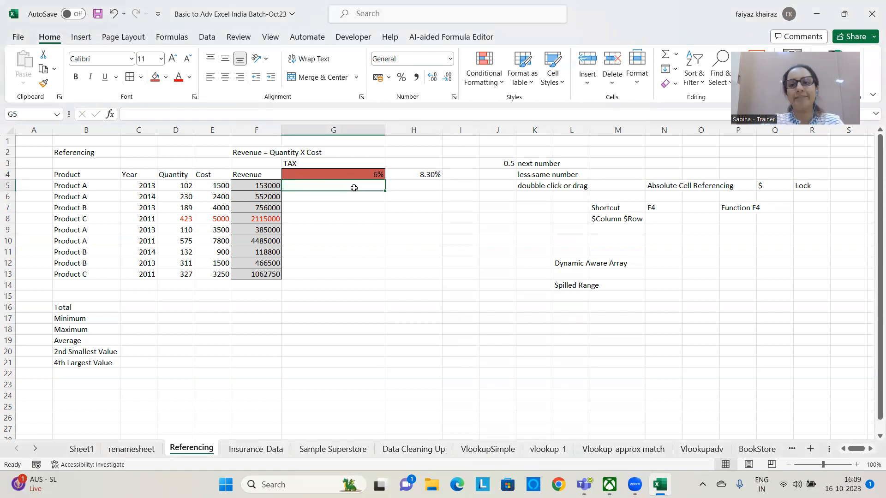
type("=")
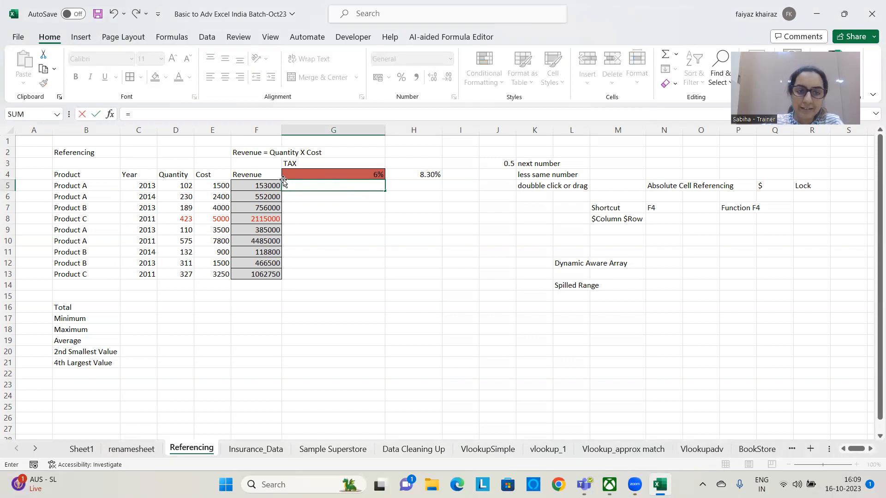
left_click_drag(270, 185, 267, 272)
type("*")
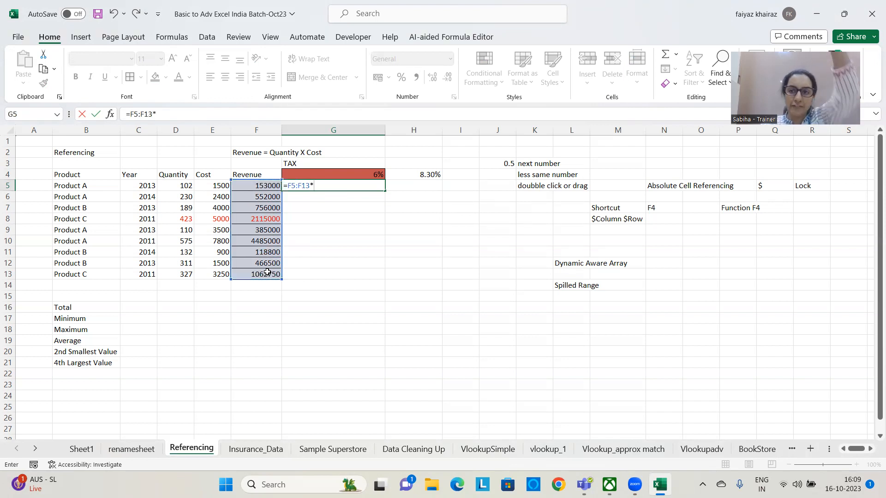
left_click_drag(356, 170, 423, 174)
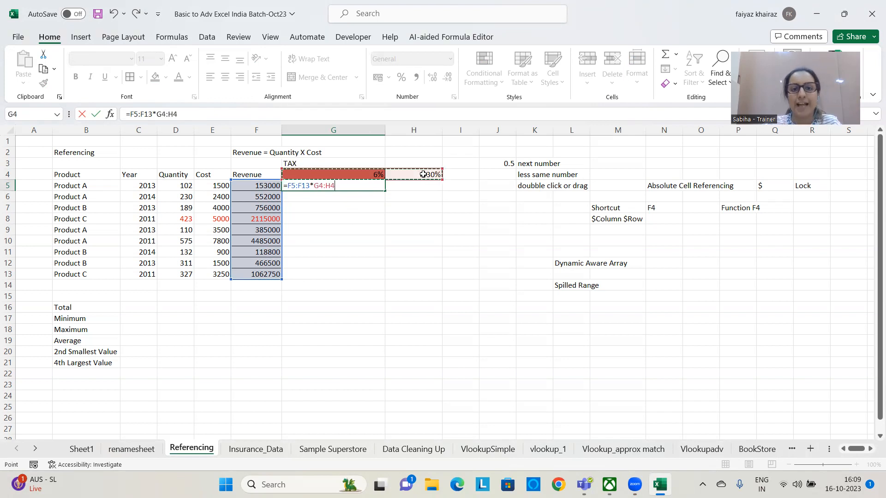
key("Return")
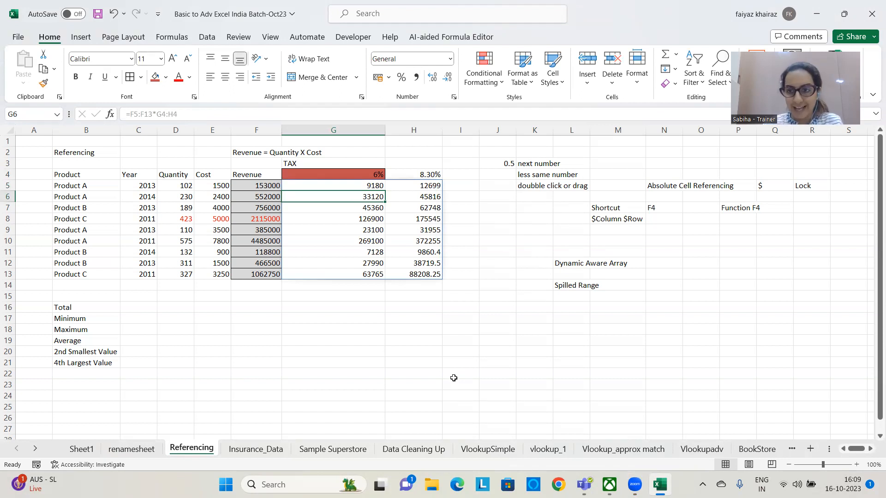
key("Up")
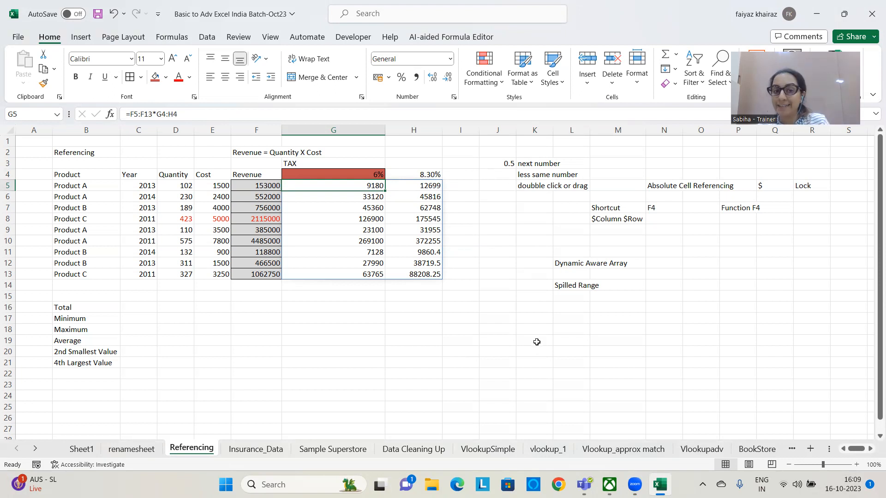
Enter a first name in G9 inside the spilled tax range and inspect the formula cell G5
left_click(369, 232)
type("Sabiha")
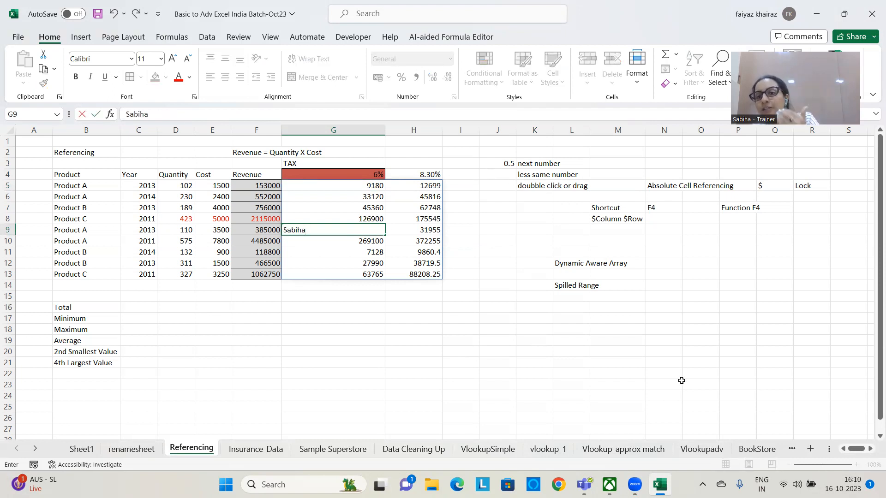
key("Return")
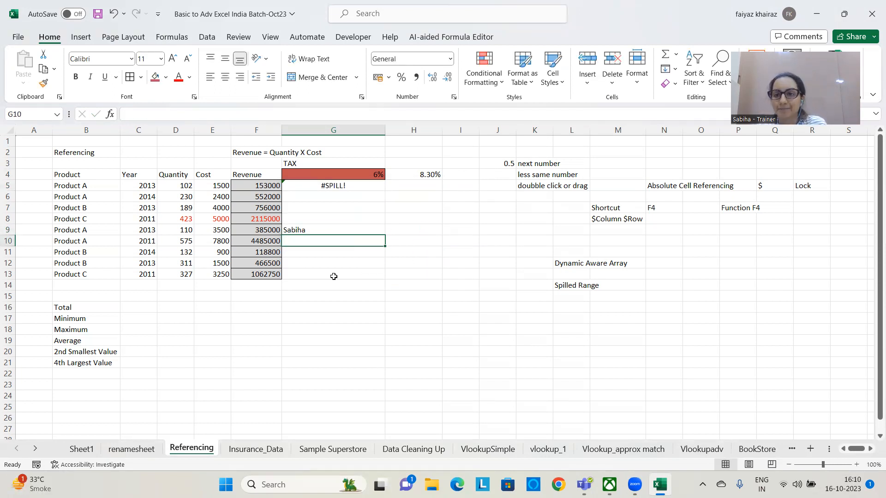
left_click(342, 185)
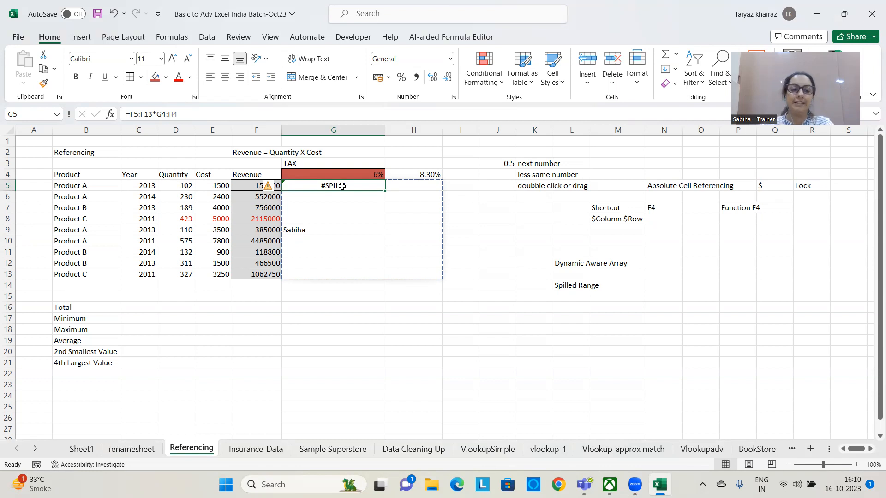
Delete the blocking text from G9 within the tax range
left_click(315, 230)
key("Delete")
left_click(330, 362)
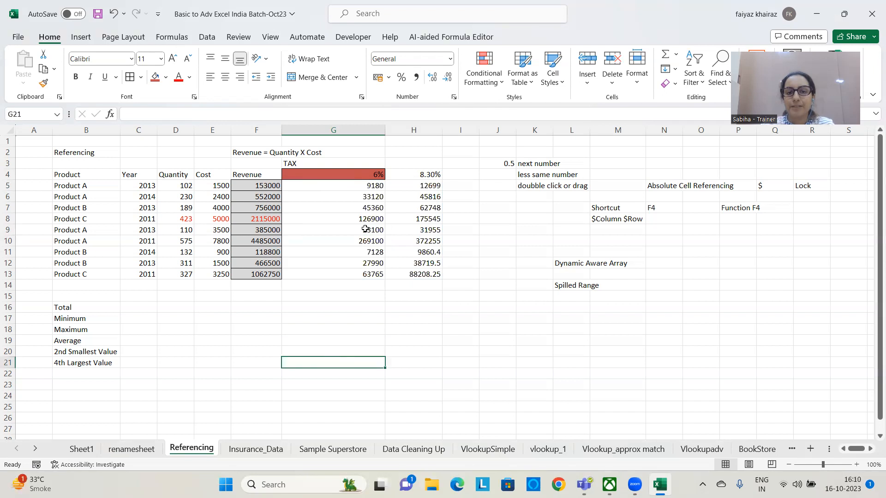
Clear the array formula from G5 to remove the whole spilled tax range
left_click(334, 187)
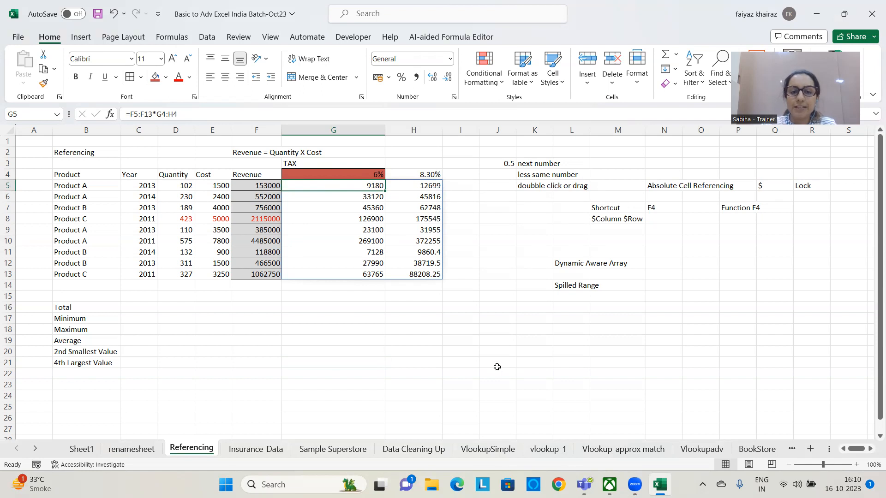
key("Delete")
left_click(492, 343)
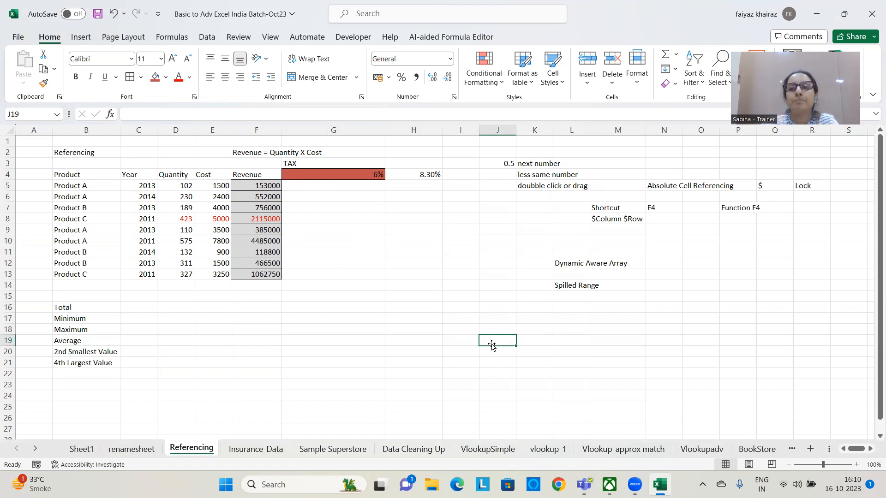
Enter =F5:F13*G4:H4 in G5 again, multiplying the revenue range by both tax rates
left_click(360, 185)
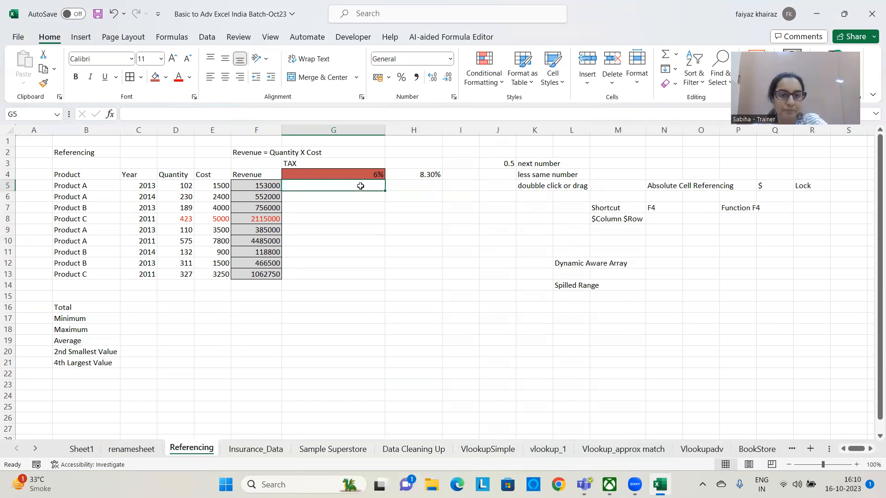
type("=")
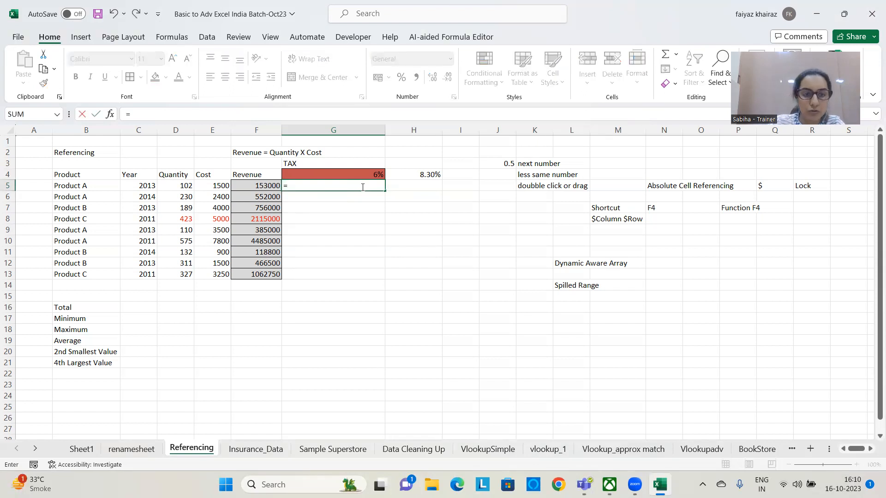
left_click_drag(258, 188, 263, 277)
type("*")
left_click_drag(334, 179, 412, 176)
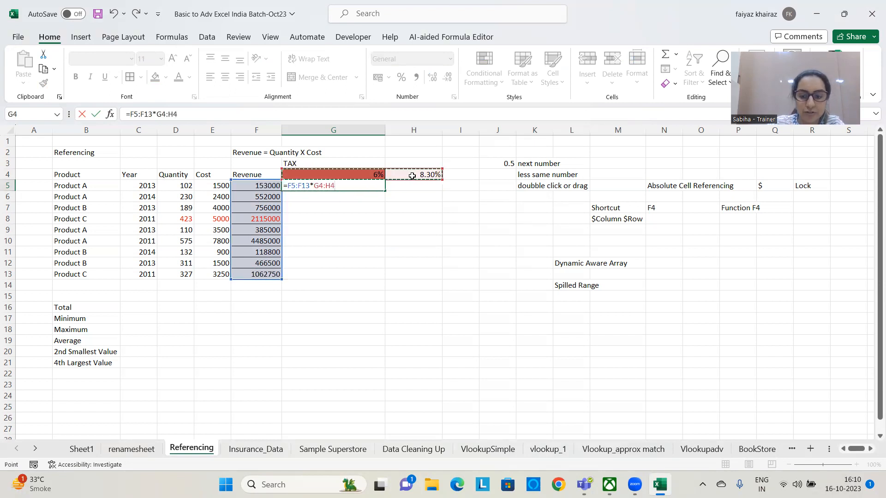
key("Return")
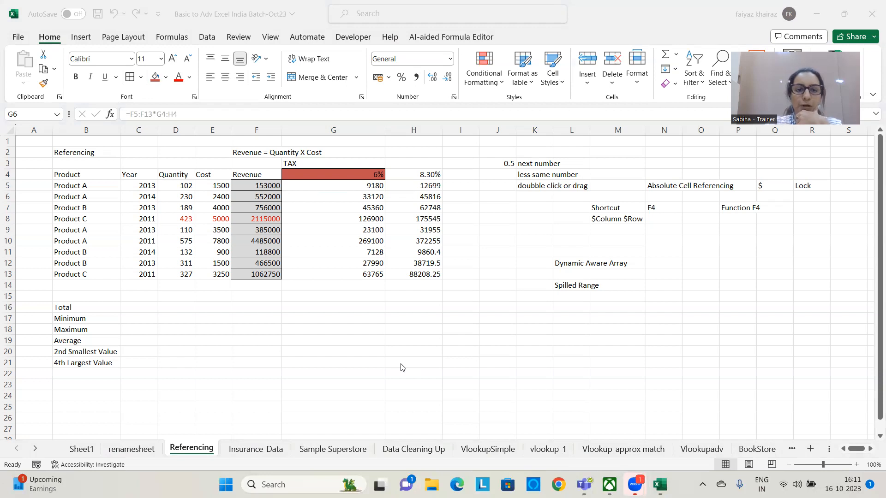
left_click(379, 325)
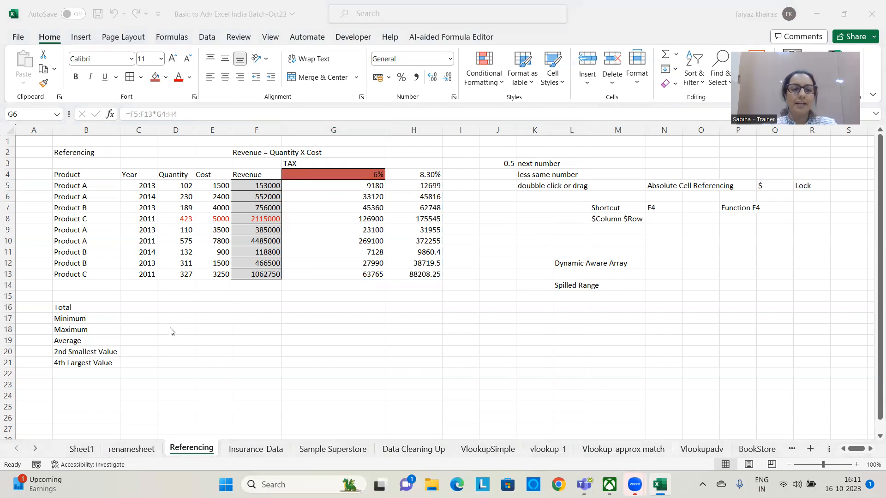
key("BackSpace")
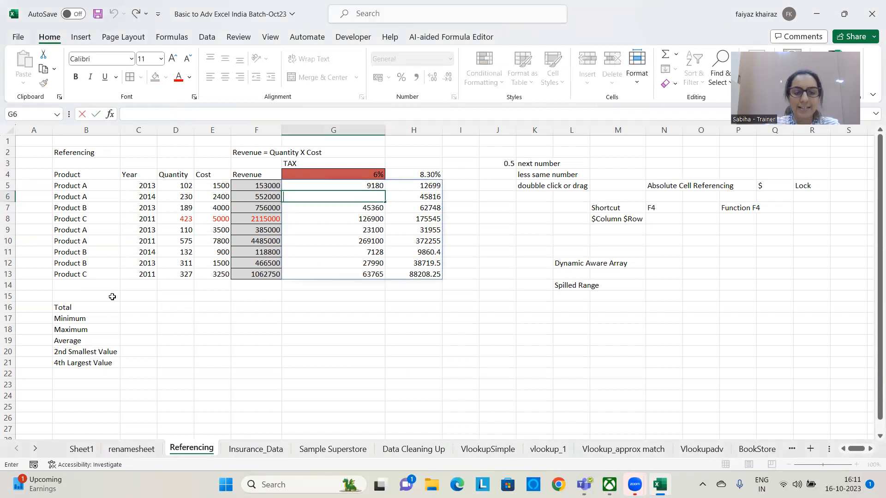
key("Escape")
left_click(175, 311)
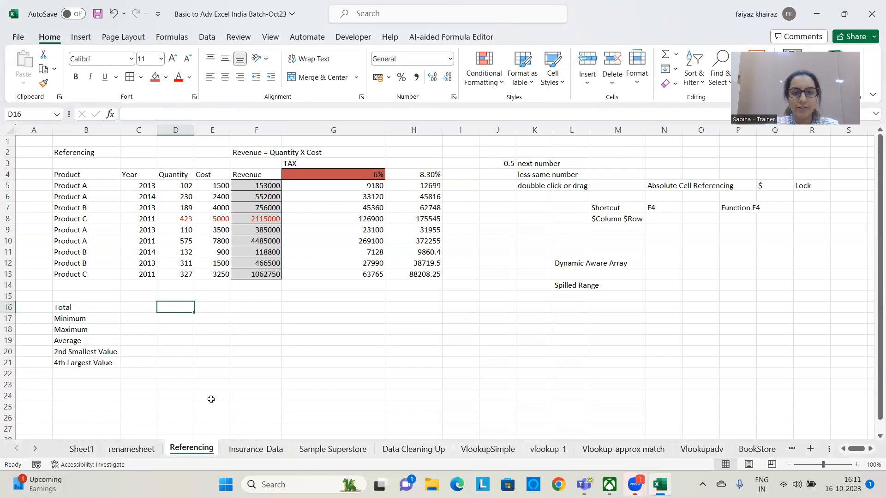
Clear the tax results below both rates, covering the range G5:H14
left_click_drag(372, 185, 450, 298)
key("Delete")
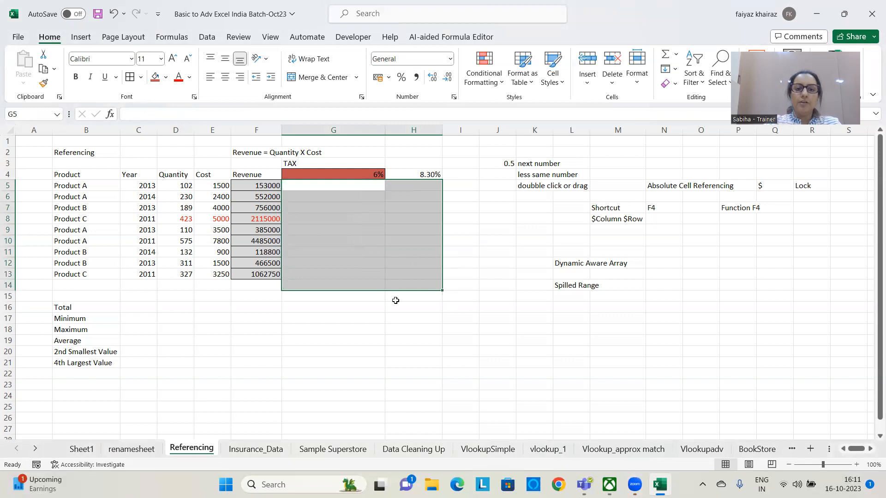
left_click(391, 326)
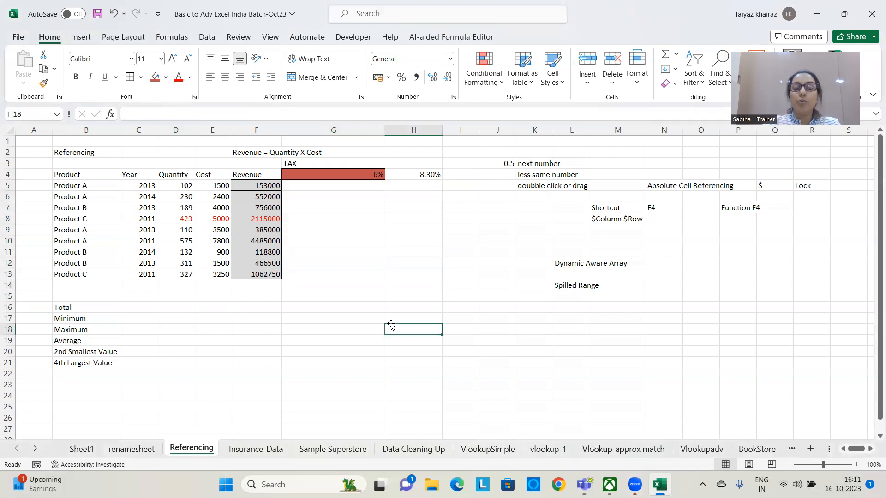
Rebuild the spilled tax calculation in G5 with the dynamic array formula =F5:F13*G4:H4
left_click(360, 184)
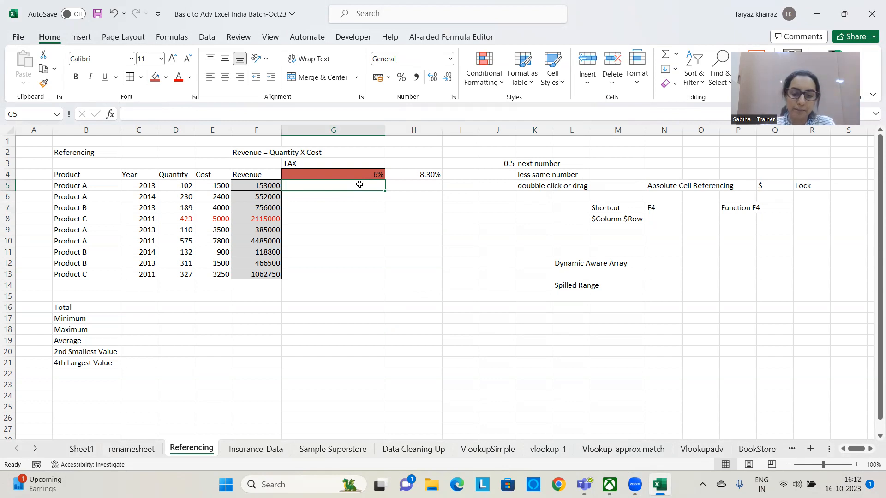
type("=")
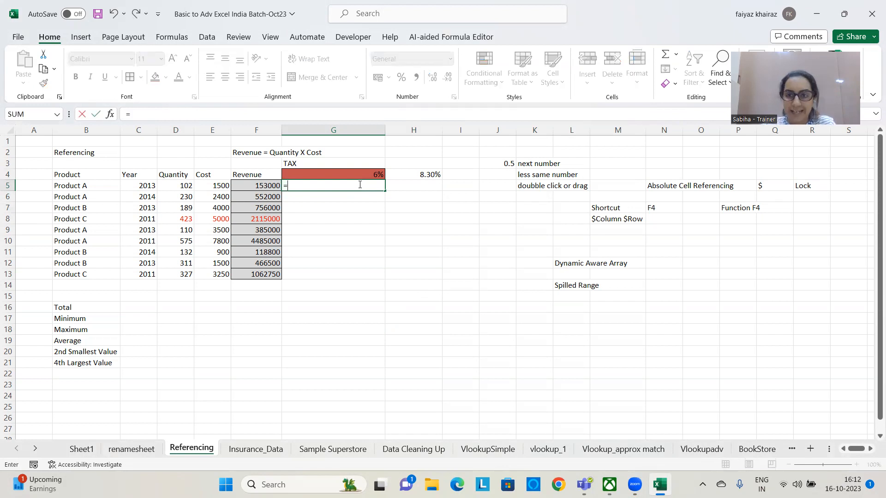
left_click_drag(256, 187, 257, 276)
type("*")
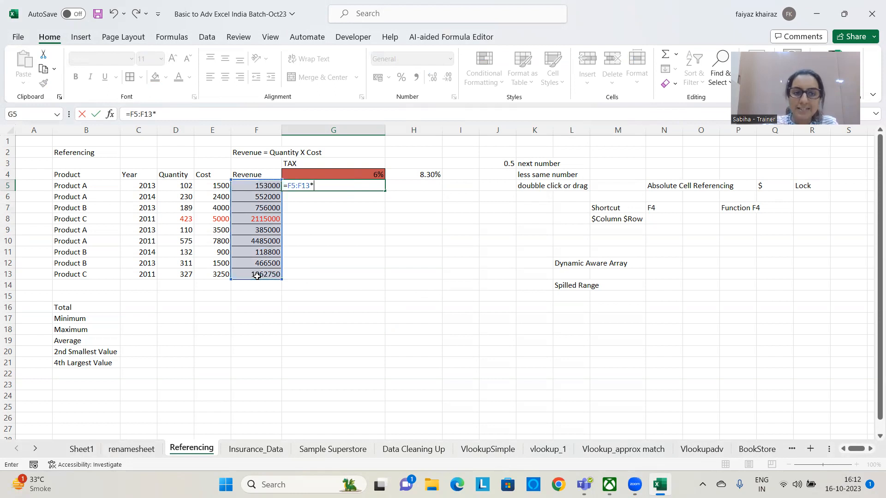
left_click_drag(357, 174, 407, 174)
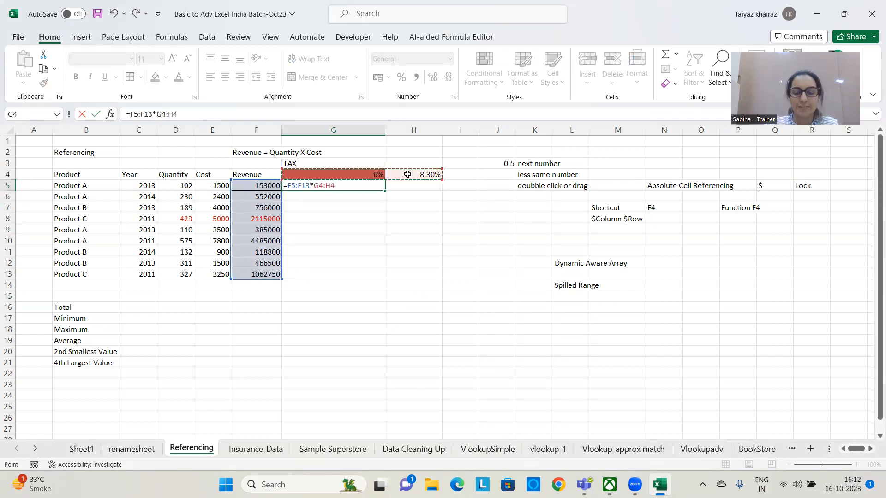
key("Return")
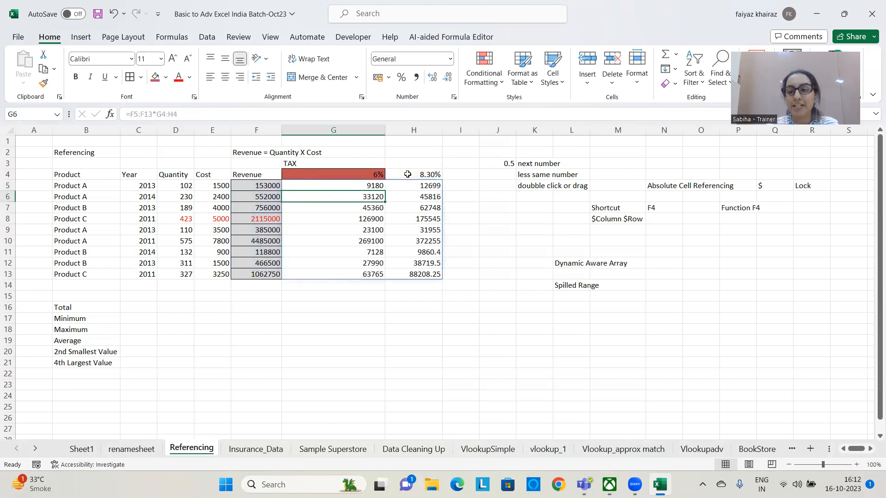
Add the notes "array" in N12 and 365 in O12 beside the Dynamic Aware Array note
left_click(670, 256)
left_click(670, 261)
type("array")
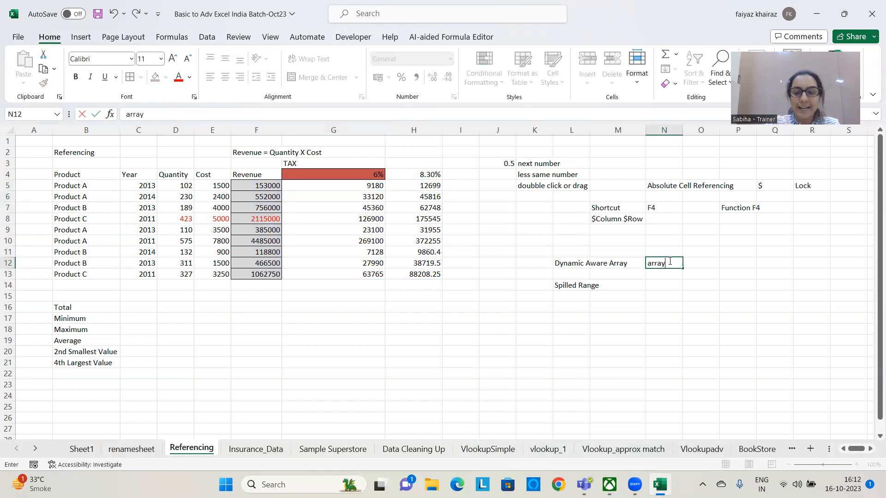
key("Return")
left_click(670, 261)
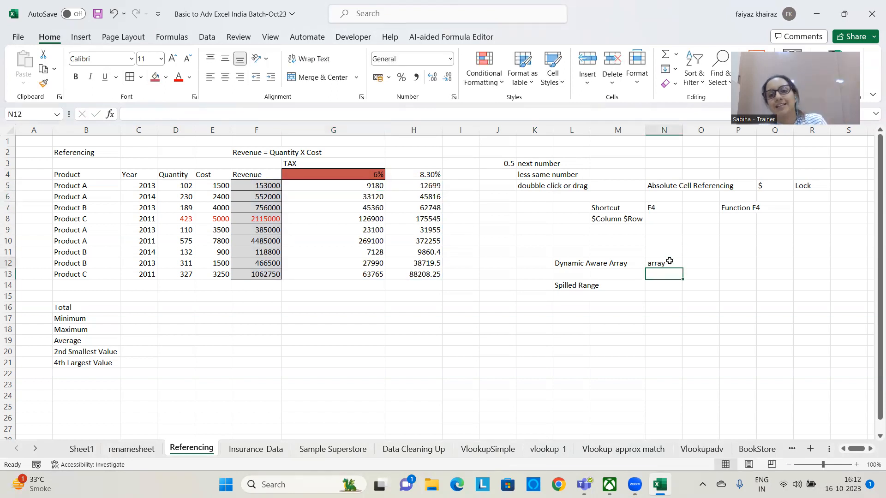
left_click(705, 265)
type("365")
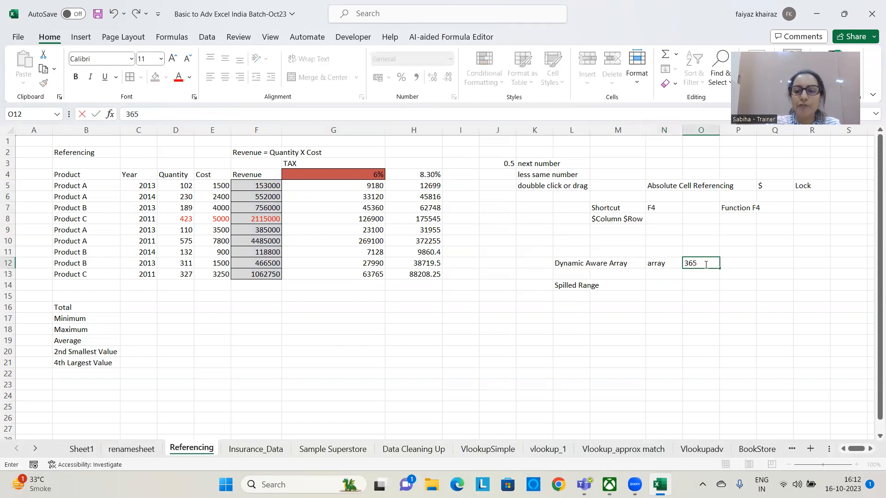
key("Return")
left_click(705, 261)
left_click(662, 265)
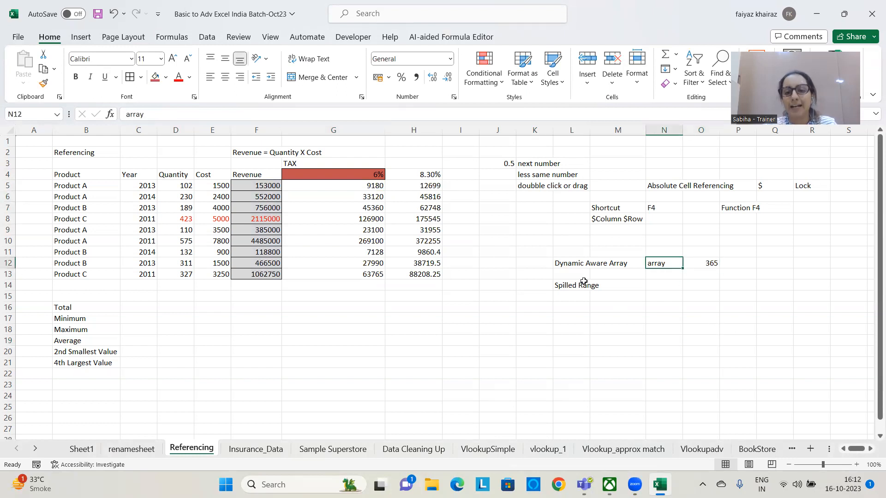
Point out the Spilled Range note and the Total cell D16, and highlight the revenue range F5:F13
left_click(568, 286)
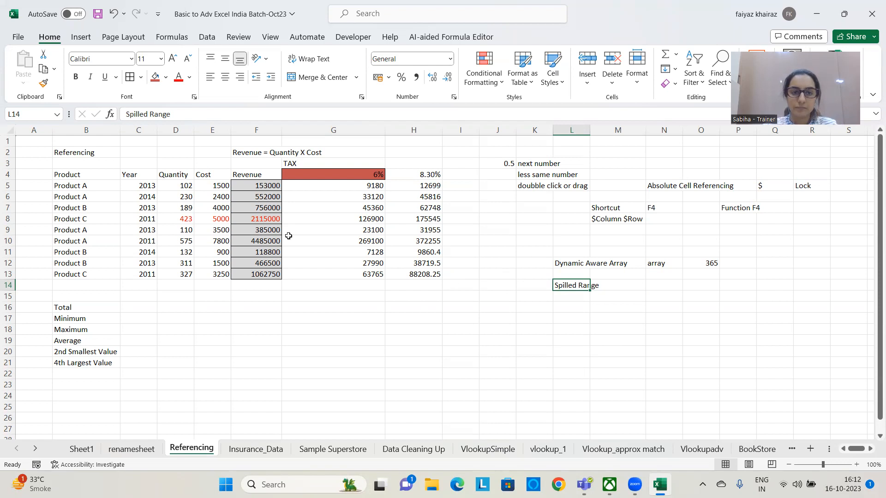
left_click(170, 307)
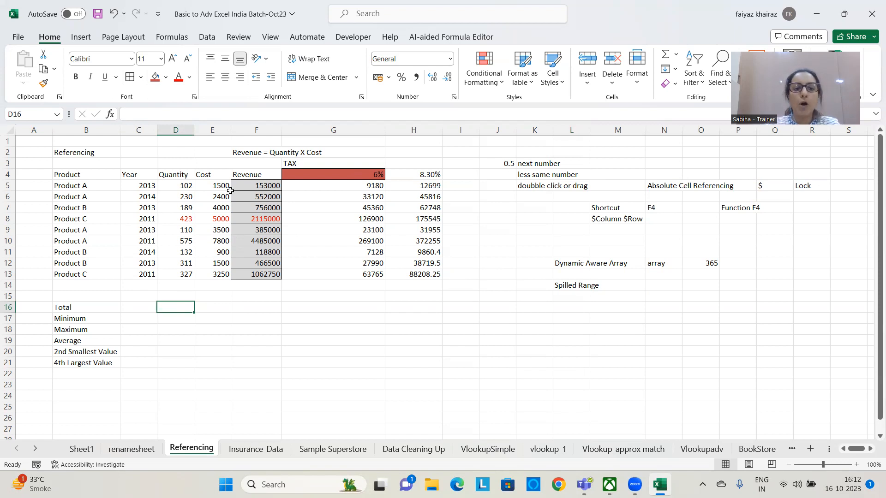
left_click_drag(254, 185, 246, 281)
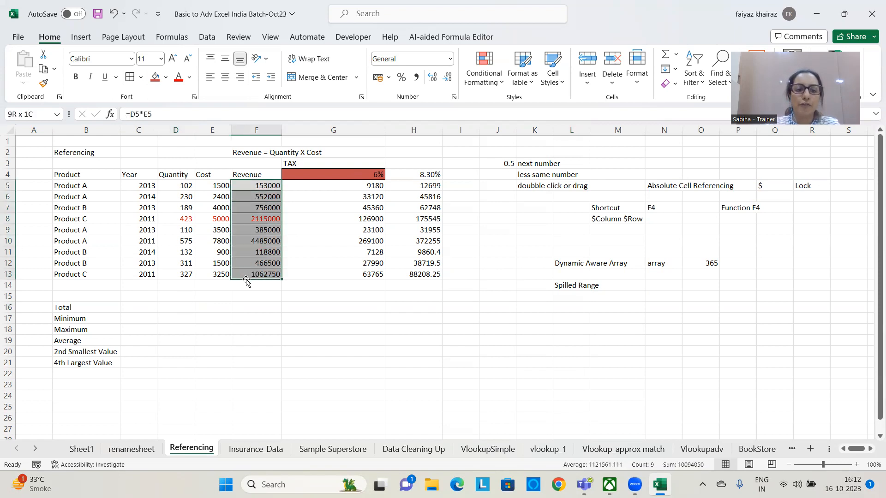
Calculate the total revenue in D16 with =SUM(F5:F13) and format the result in Comma Style
left_click(182, 305)
type("=")
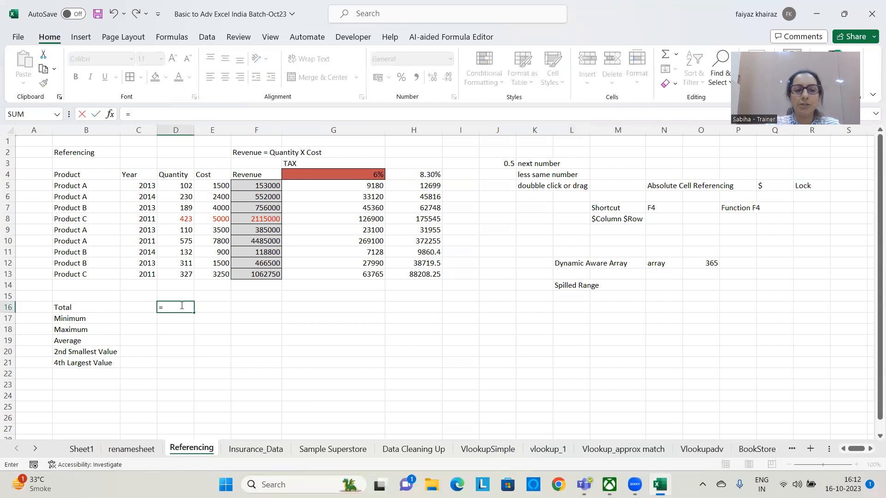
type("sum")
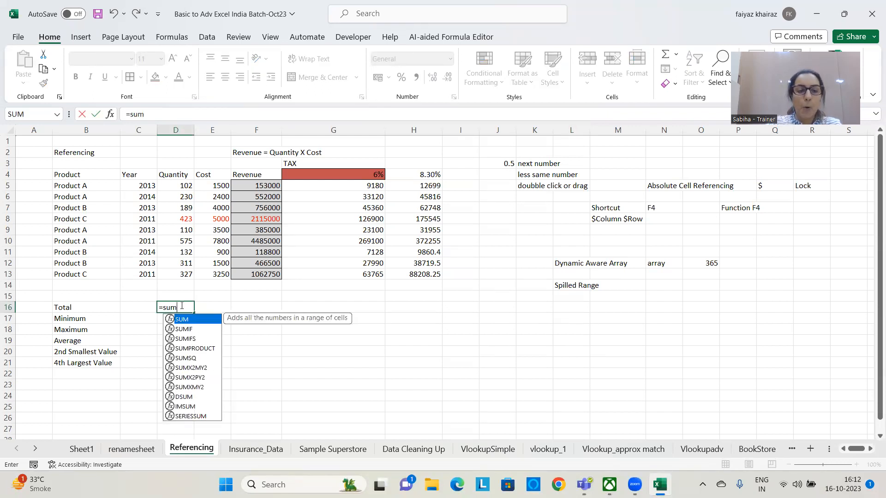
type("(")
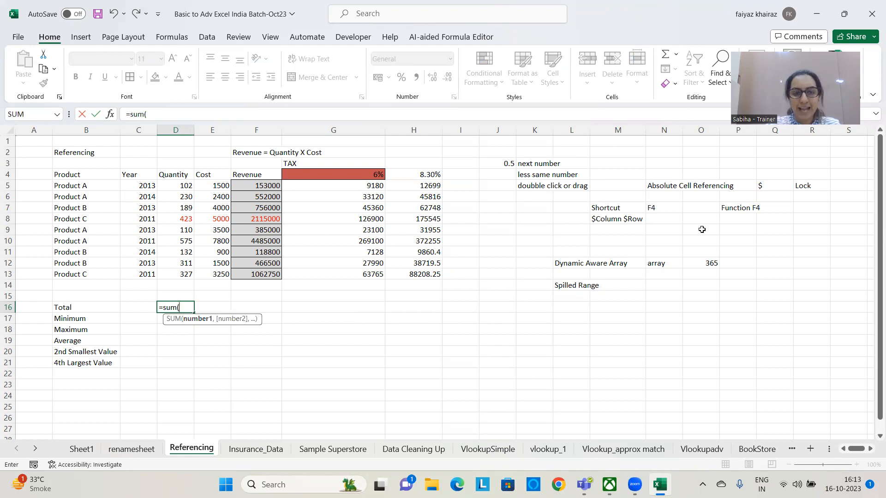
left_click_drag(259, 186, 258, 271)
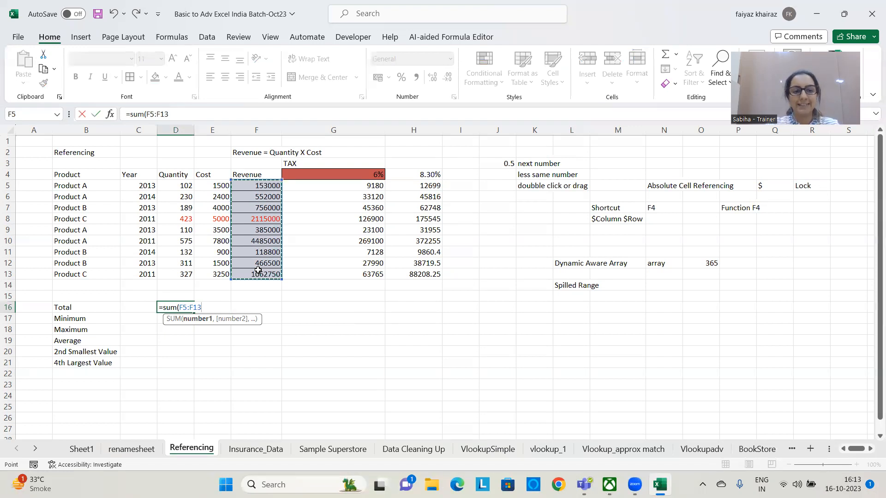
type(")")
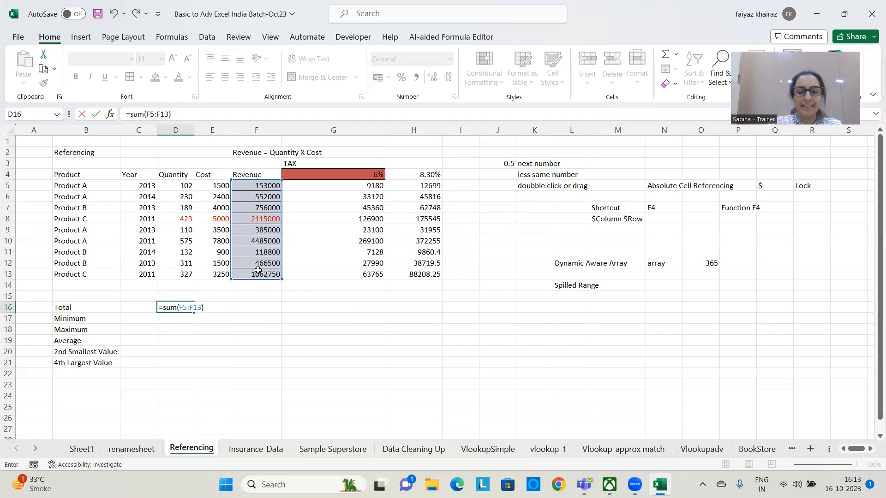
key("Return")
left_click(186, 304)
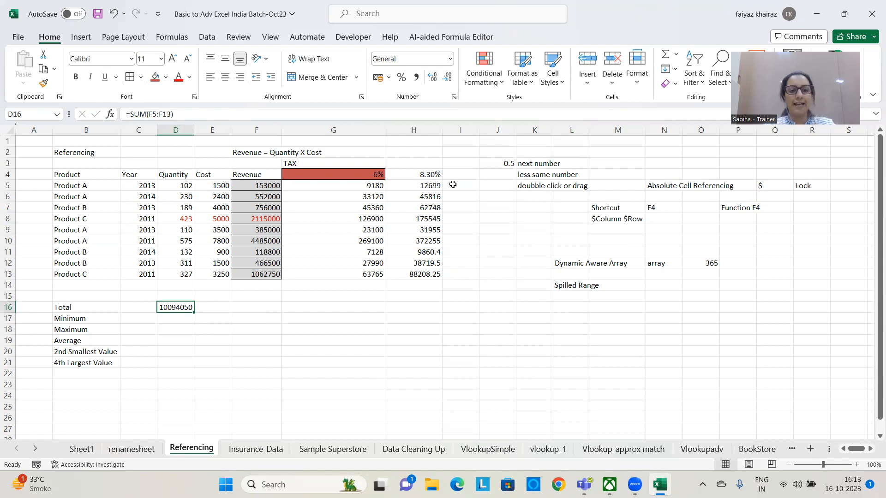
left_click(416, 79)
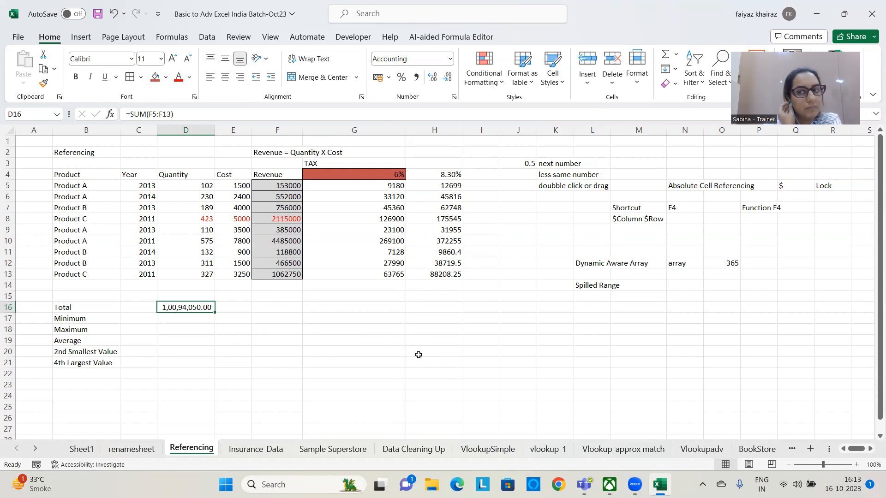
left_click(190, 319)
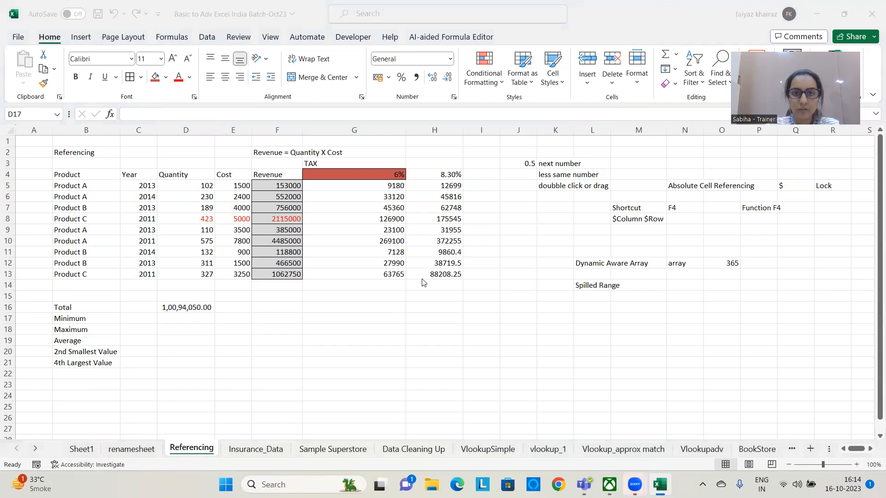
left_click(245, 319)
type("=min")
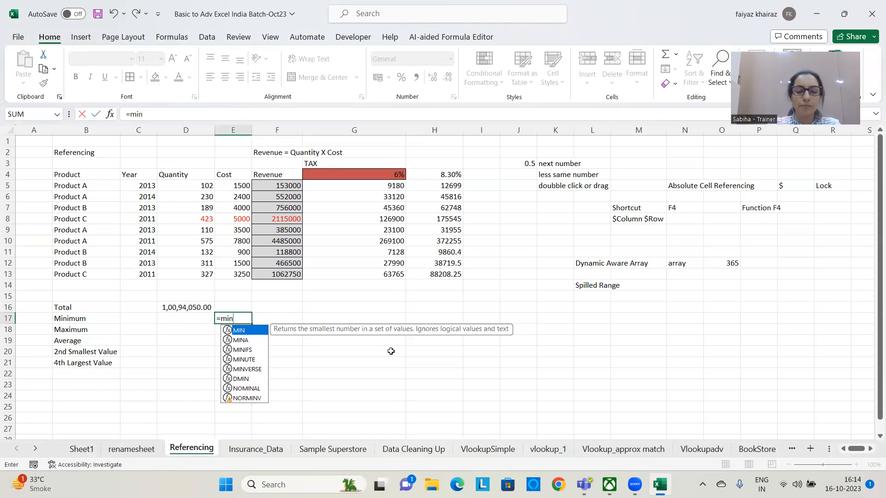
type("(")
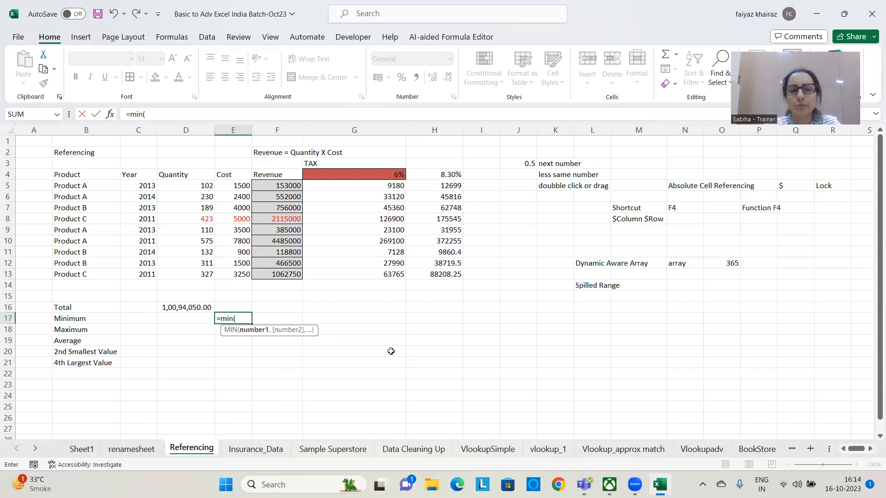
key("BackSpace")
key("BackSpace")
key("BackSpace")
key("BackSpace")
key("BackSpace")
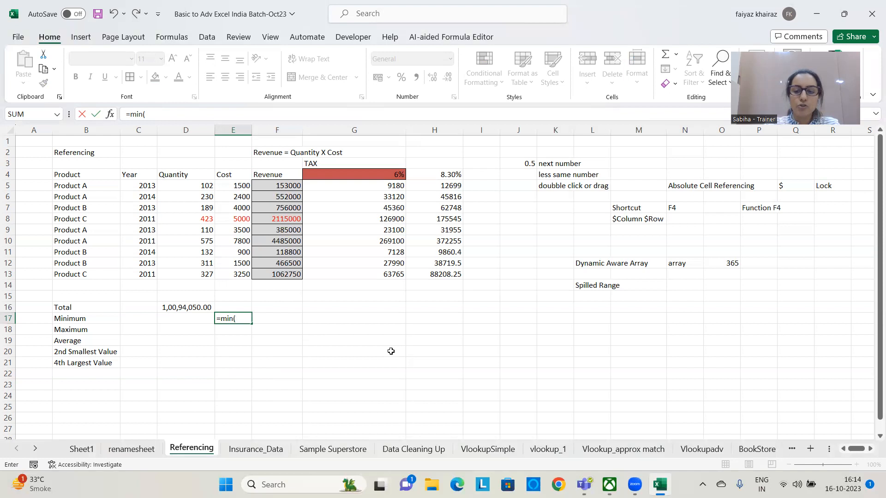
Calculate the minimum revenue in D17 with the formula =MIN(F5:F13)
left_click(186, 317)
type("=")
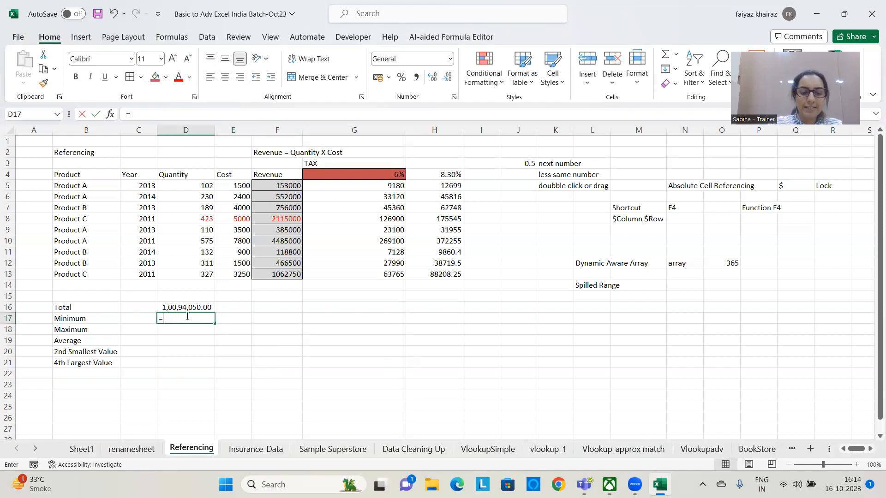
type("min(")
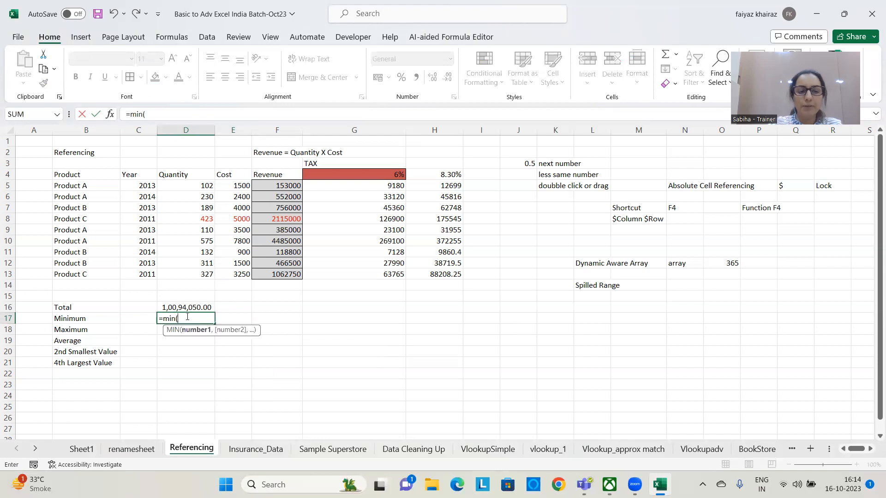
left_click_drag(286, 185, 284, 271)
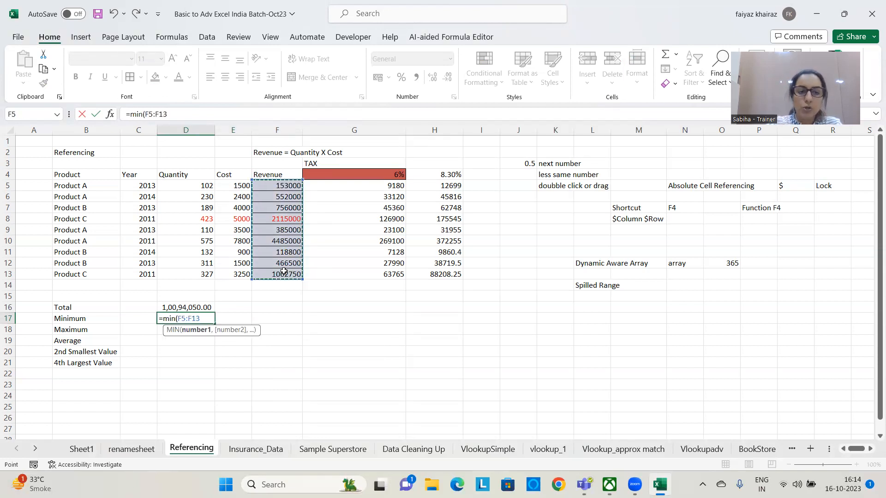
type(")")
key("Return")
left_click(201, 319)
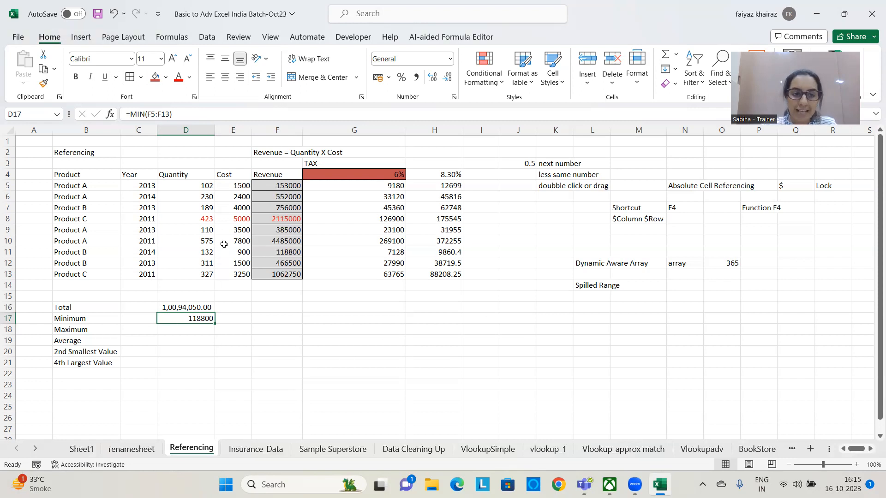
Set the quantity of the 2014 Product B row in D11 to 800
left_click(210, 252)
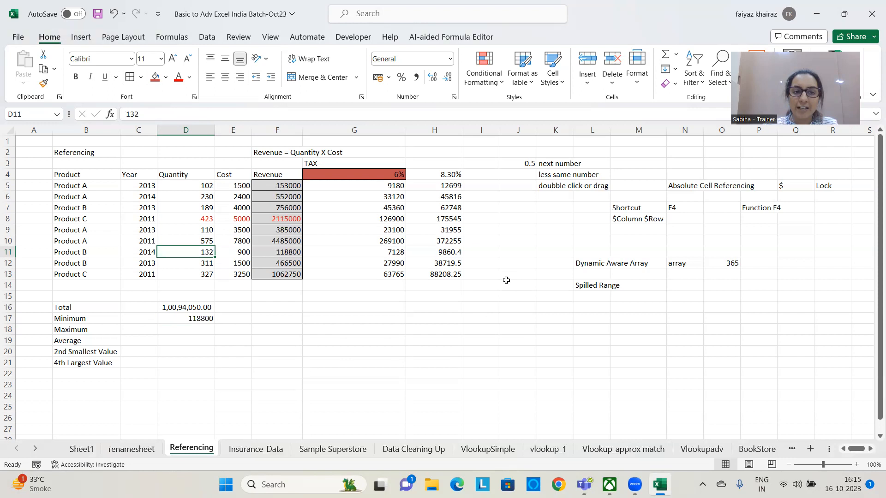
type("800")
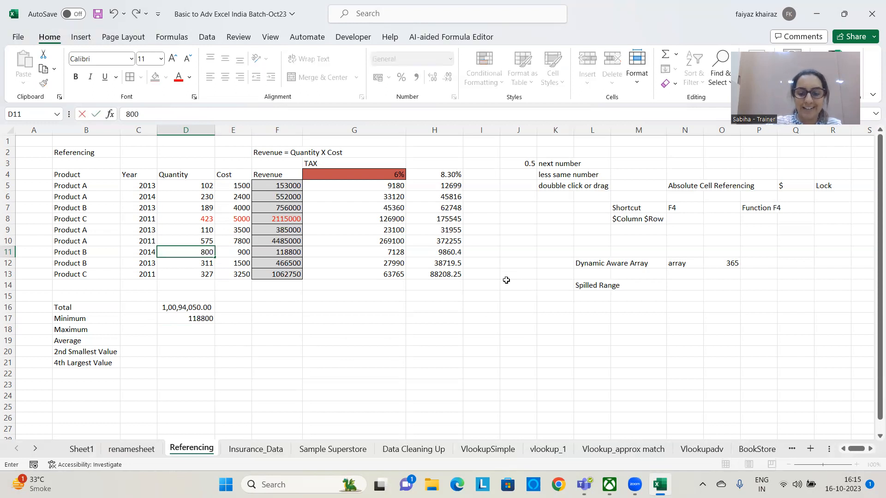
key("Return")
Colour the text red in the minimum result D17 and the changed quantity D11
left_click(181, 317)
left_click(179, 78)
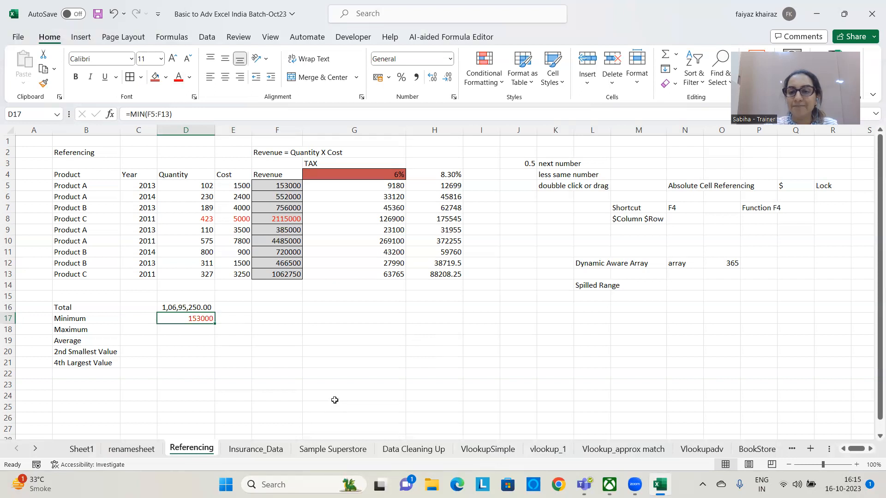
left_click(204, 252)
left_click(179, 79)
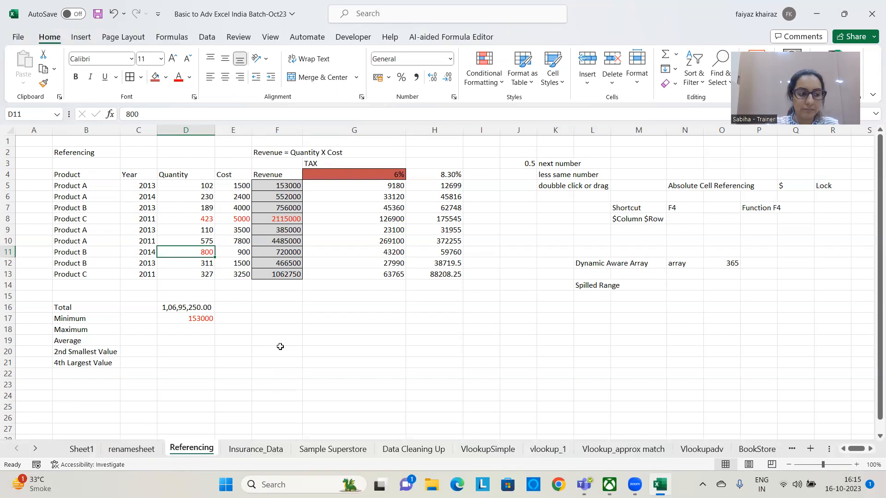
Enter the minimum formula again in E17 in capital letters as =MIN(F5:F13)
key("Caps_Lock")
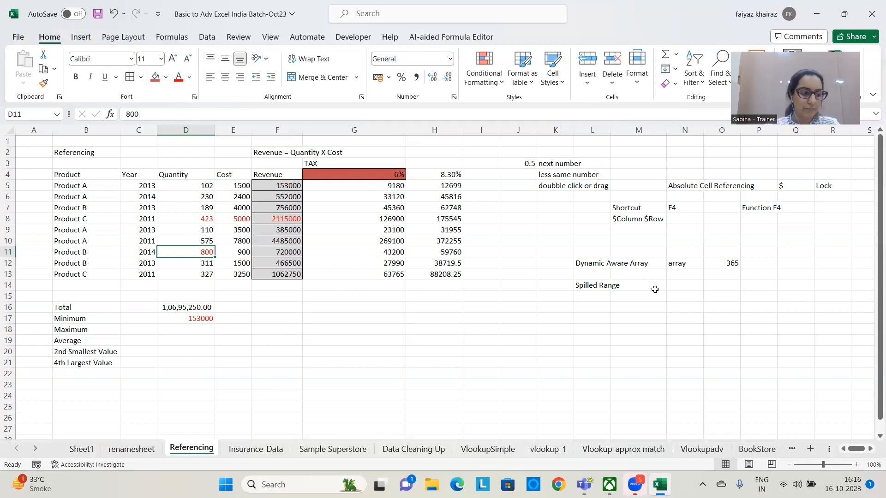
left_click(199, 329)
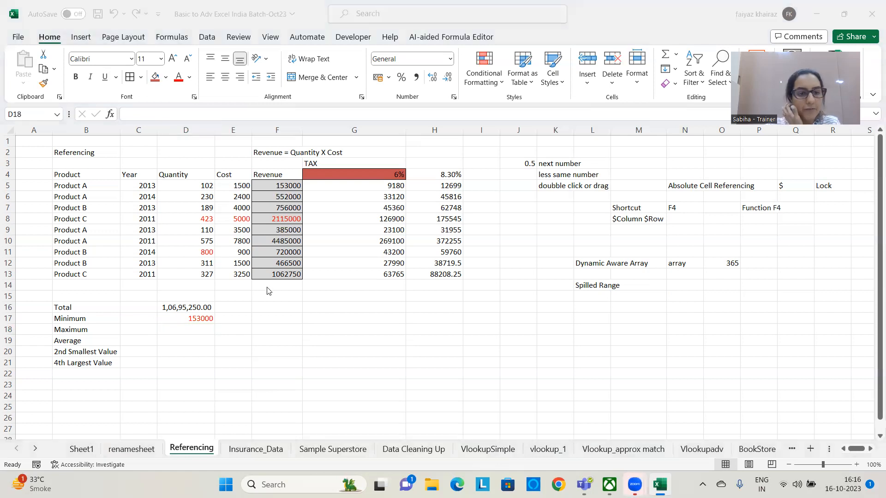
left_click(235, 317)
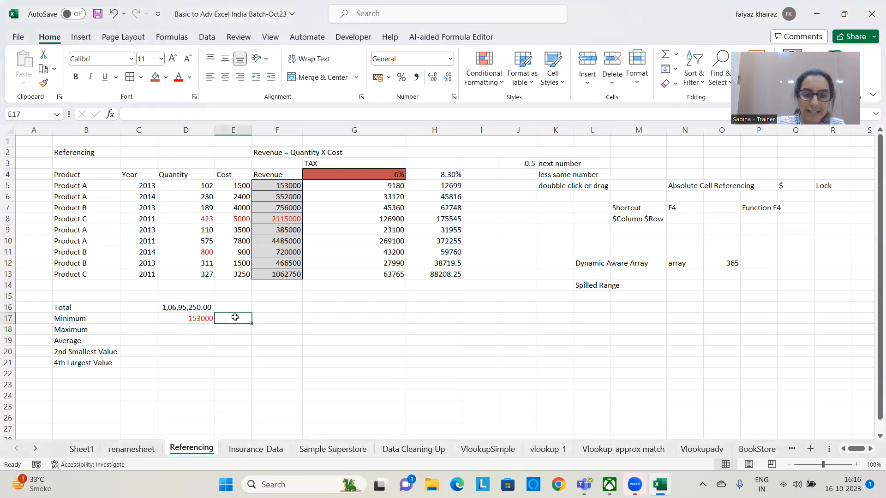
type("=MI")
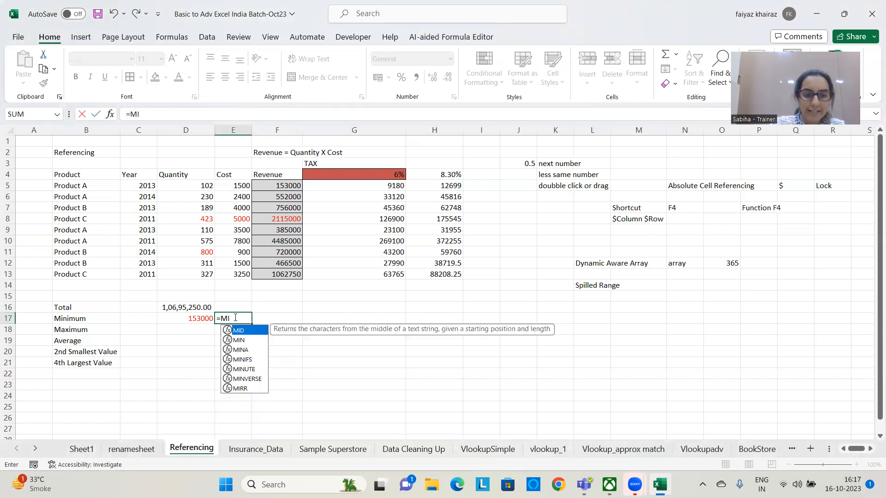
type("N(")
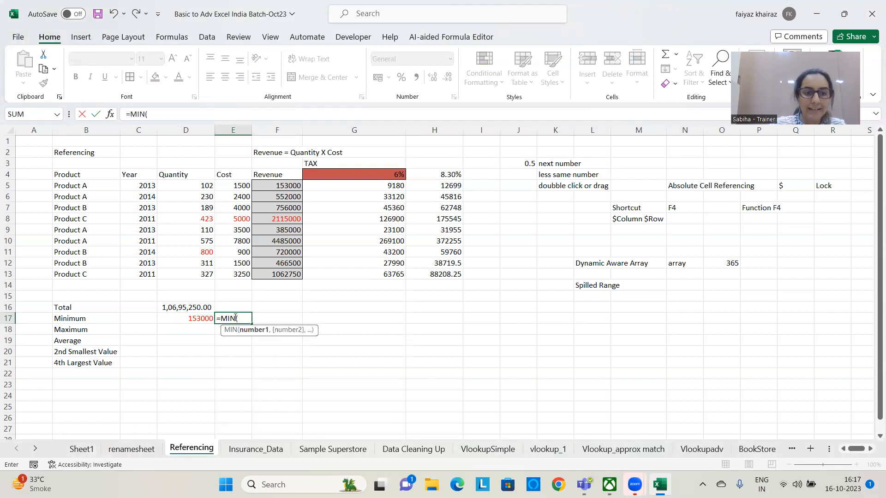
left_click_drag(284, 185, 284, 267)
type(")")
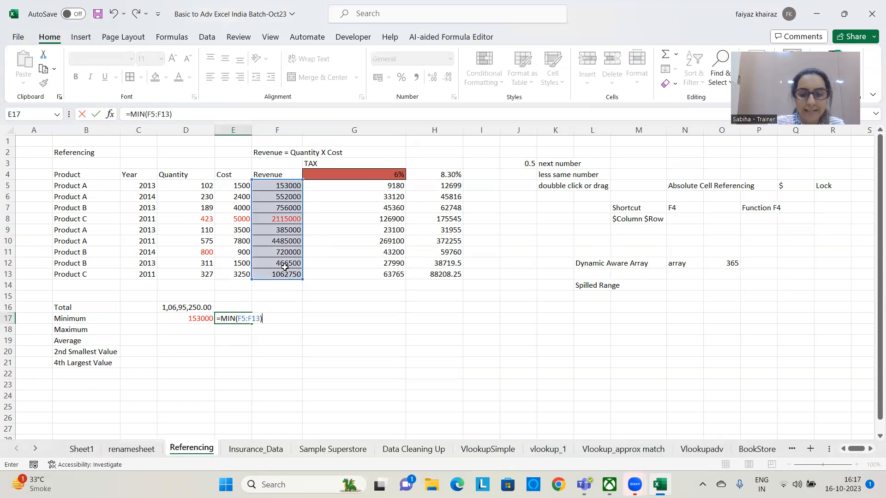
key("Return")
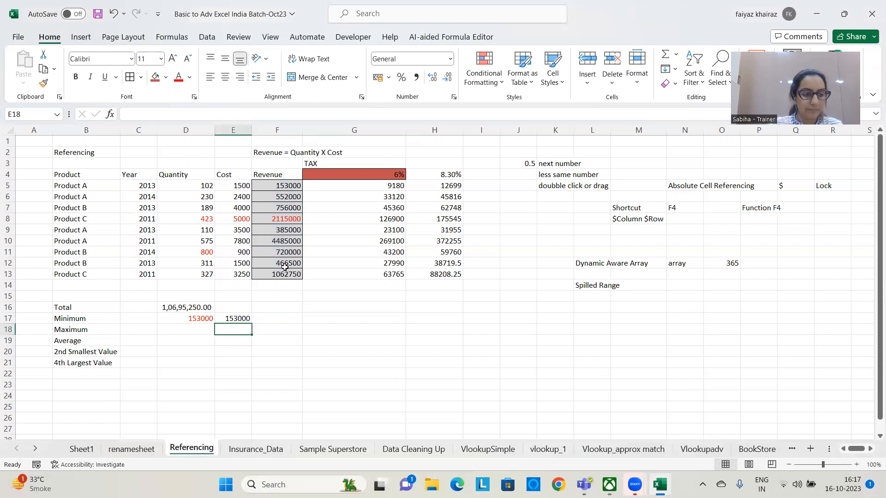
Calculate the maximum revenue in D18 with the formula =MAX(F5:F13)
left_click(205, 326)
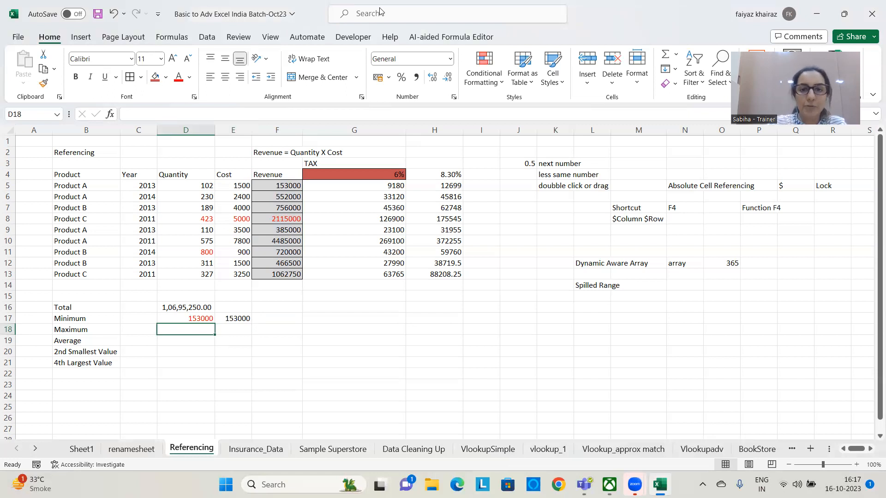
type("=")
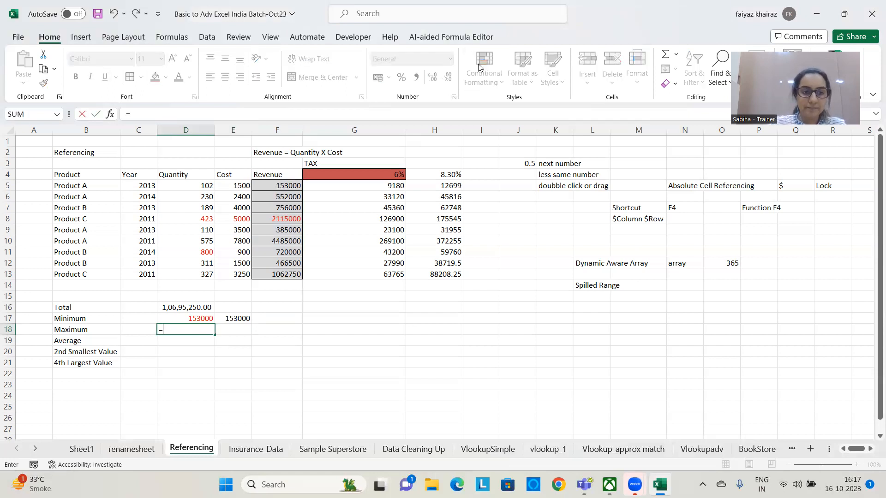
type("MAX")
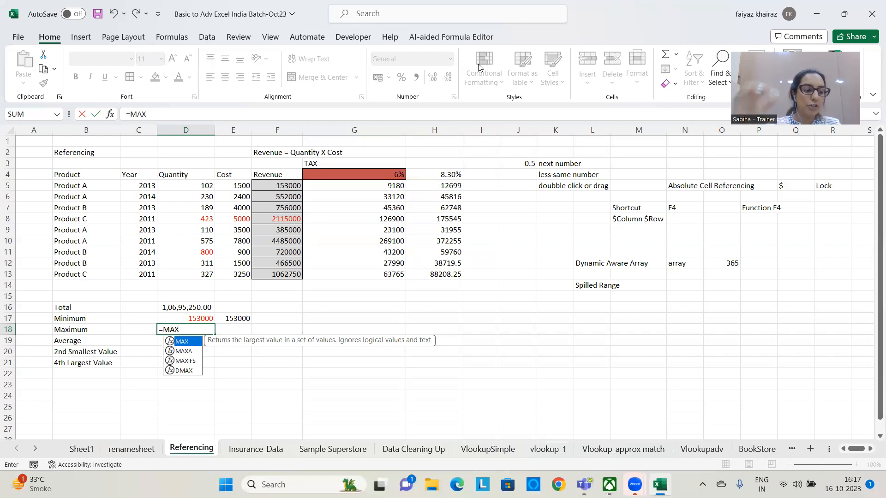
type("(")
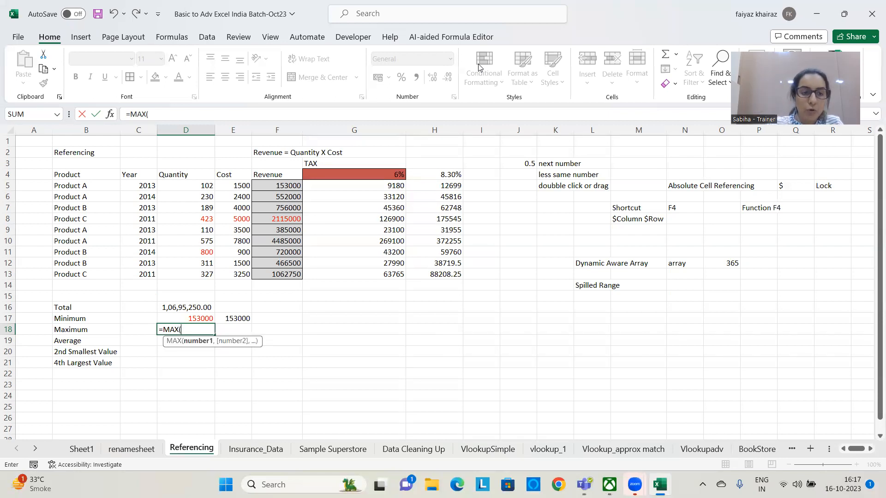
left_click_drag(277, 187, 278, 282)
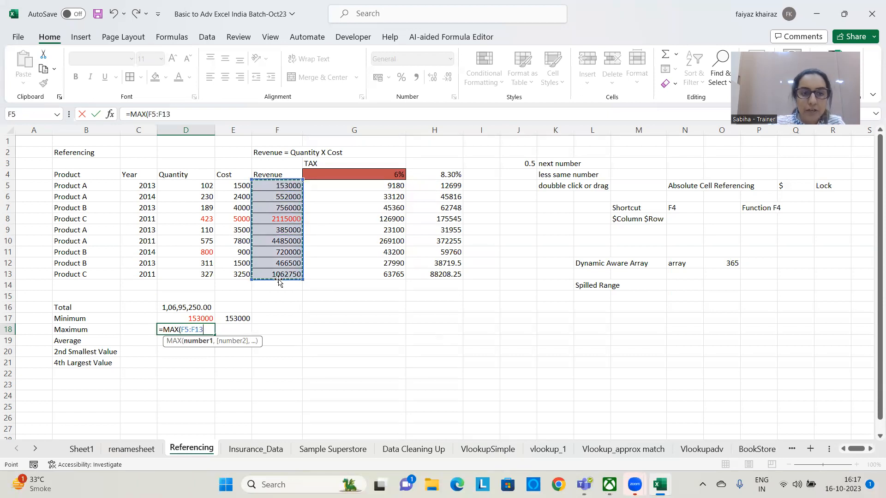
type(")")
key("Return")
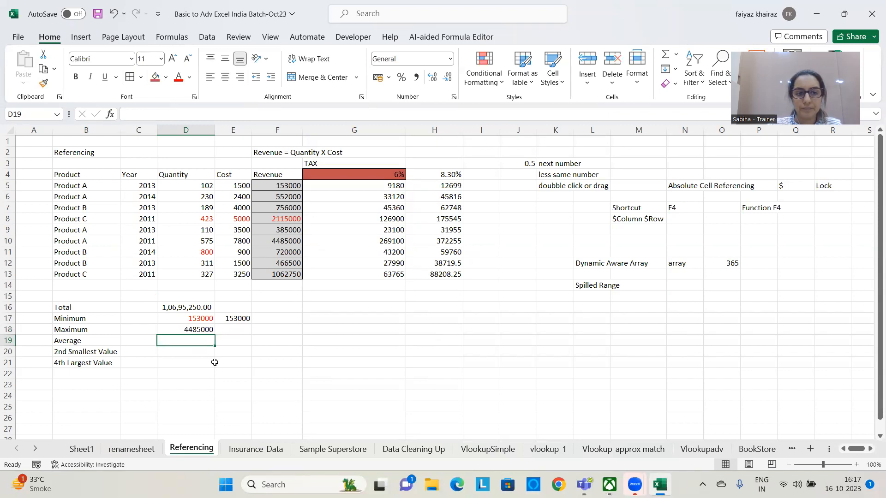
Try to enter the formula =MIN() without any arguments in F17
left_click(282, 318)
type("=MIN")
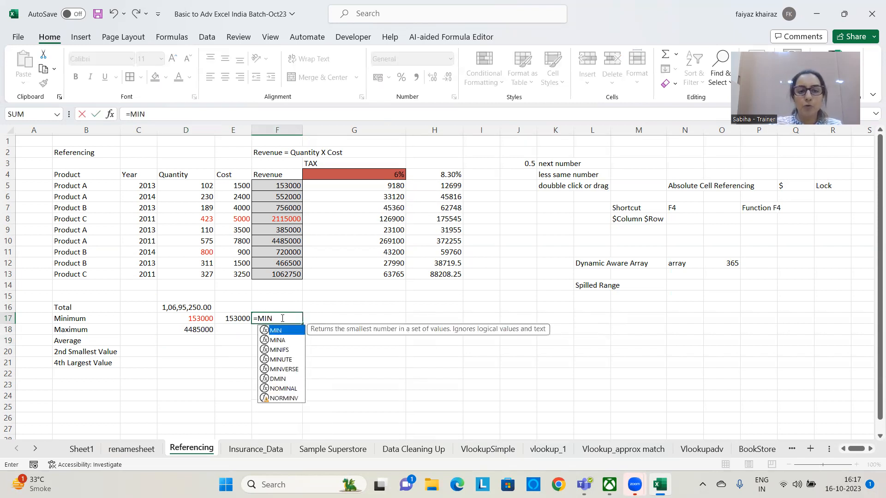
key("Return")
left_click(282, 318)
left_click(164, 113)
type("(")
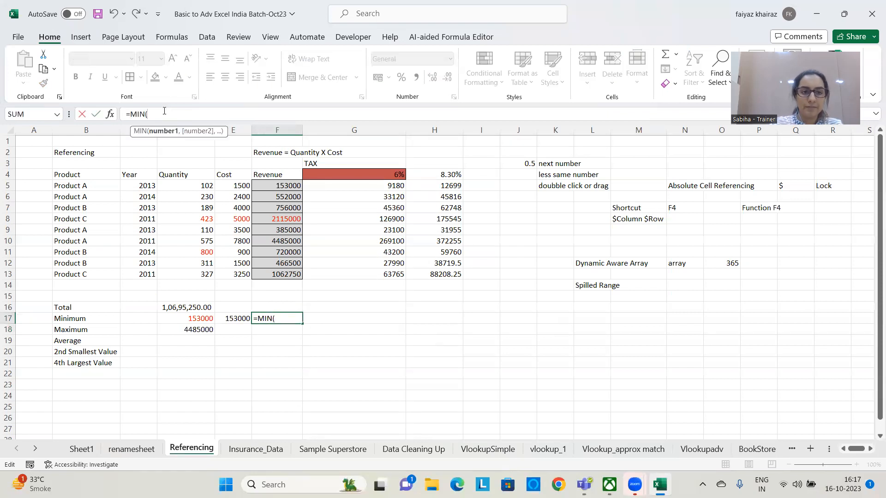
type(")")
key("Return")
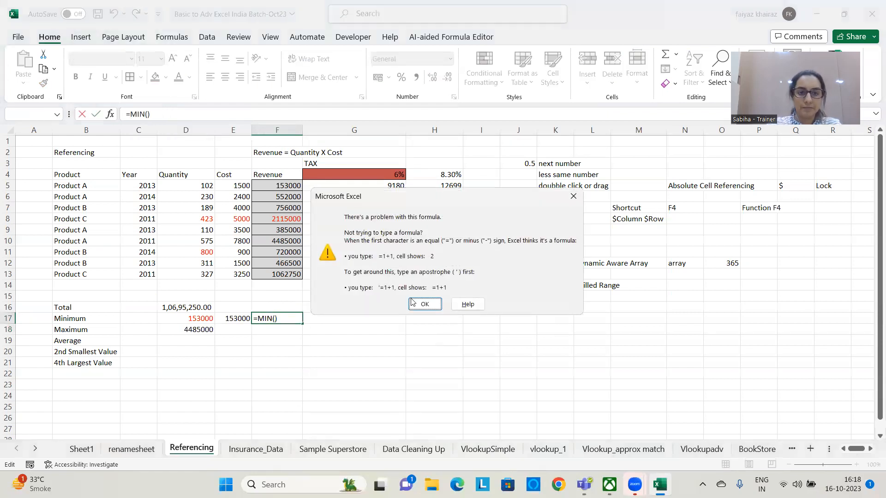
left_click(423, 303)
Label the minimum and maximum rows with the function names as plain text, MIN in F17 and MAX in F18
key("BackSpace")
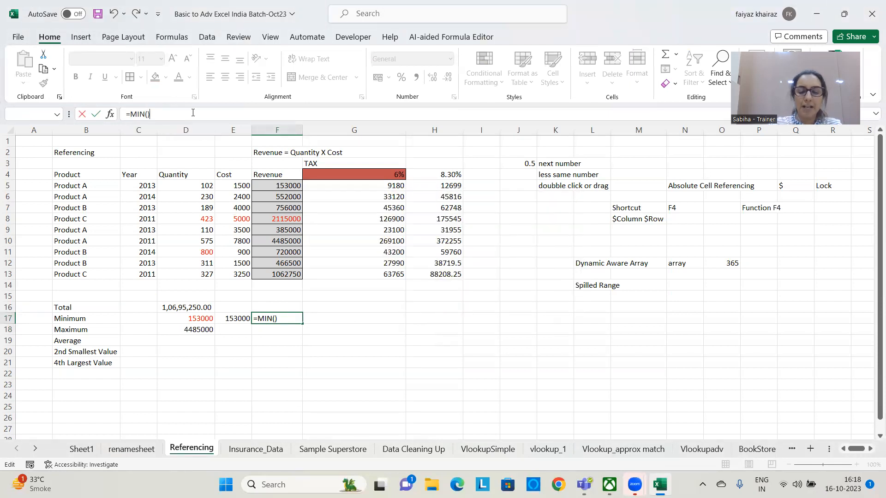
key("BackSpace")
key("BackSpace")
key("BackSpace")
key("BackSpace")
key("BackSpace")
type("MIN")
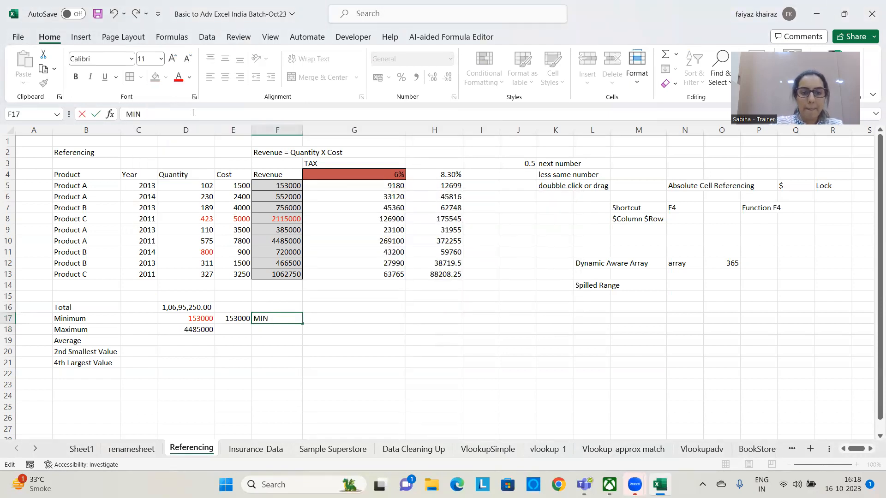
key("Return")
type("MAX")
key("Return")
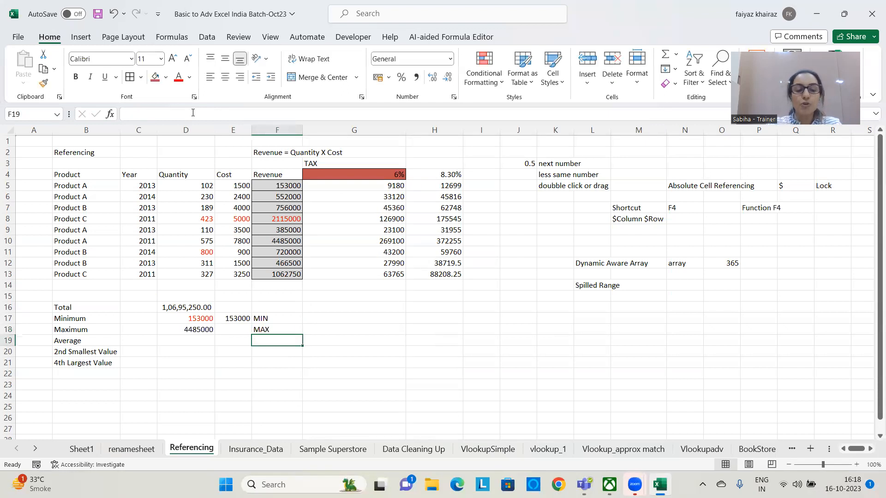
Note the text "AVG ???" in F19 and the function name AVERAGE beside it in G19
type("AVG")
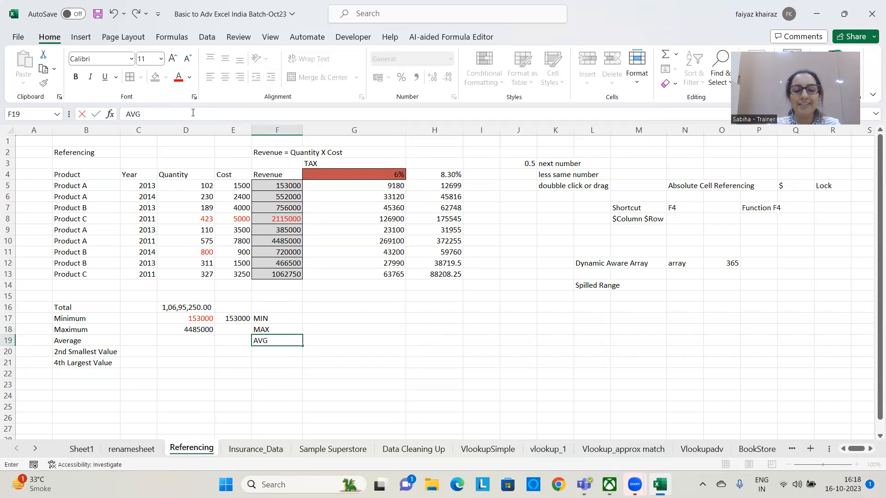
type(" ???")
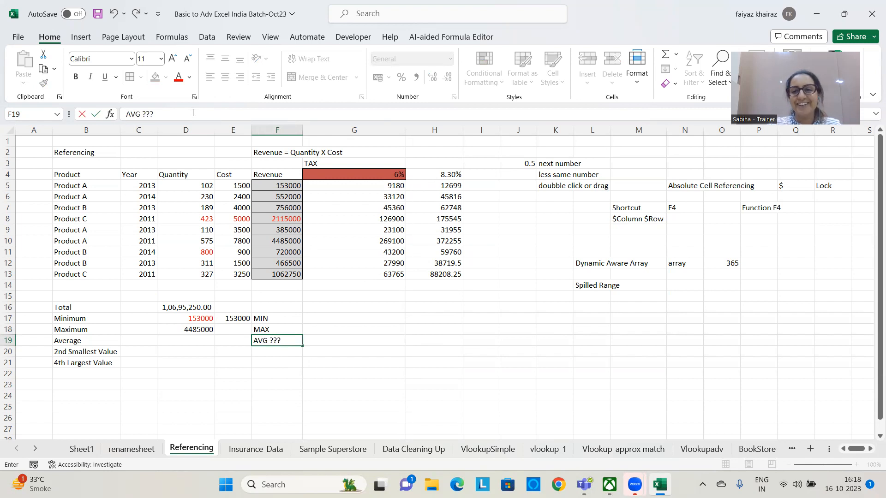
left_click(348, 338)
type("AVERAGE")
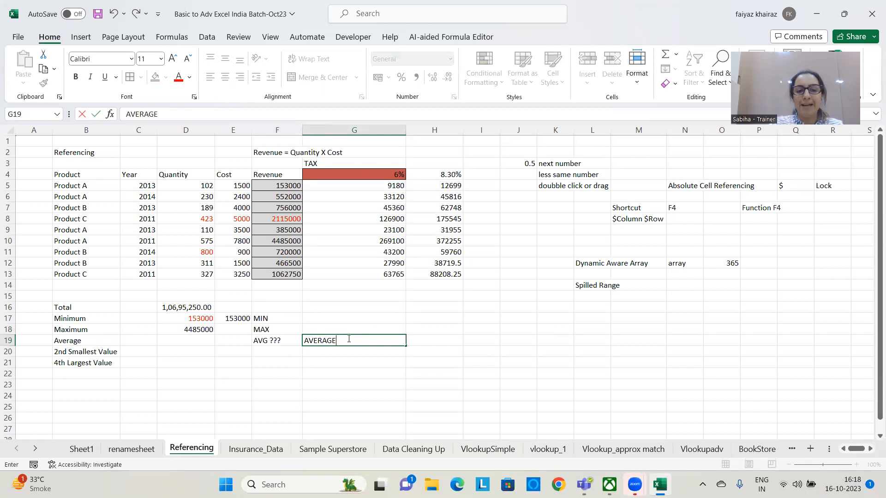
key("Return")
left_click(303, 383)
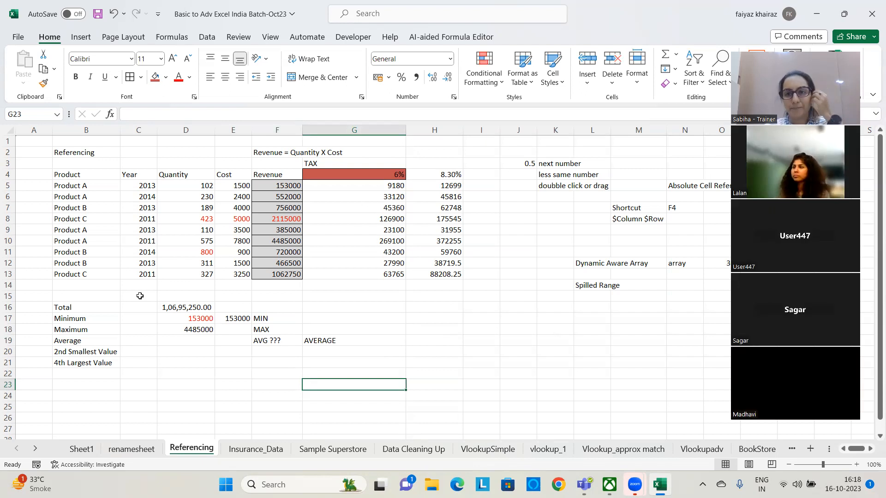
Calculate the average revenue in D19 with the formula =AVERAGE(F5:F13)
left_click(184, 342)
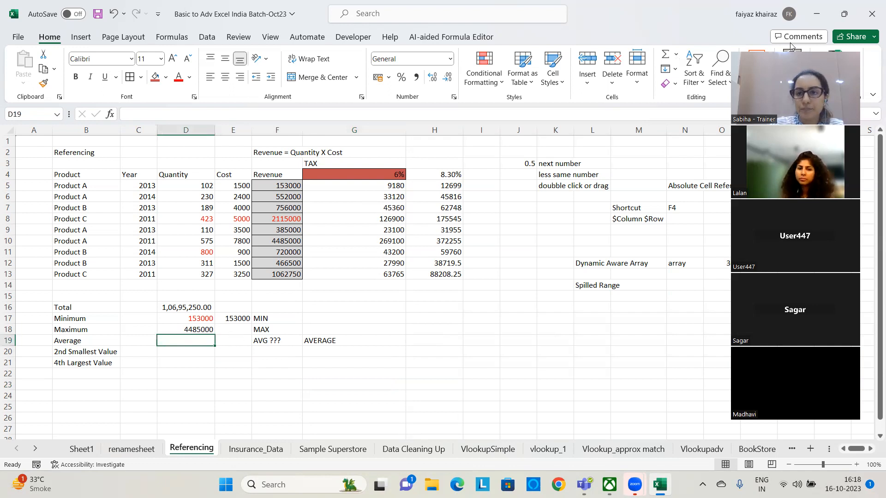
type("=")
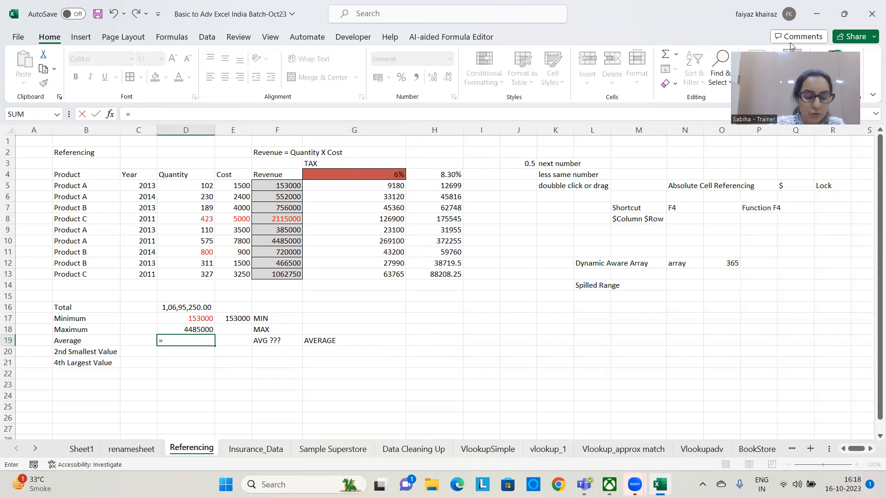
type("AVERAGE")
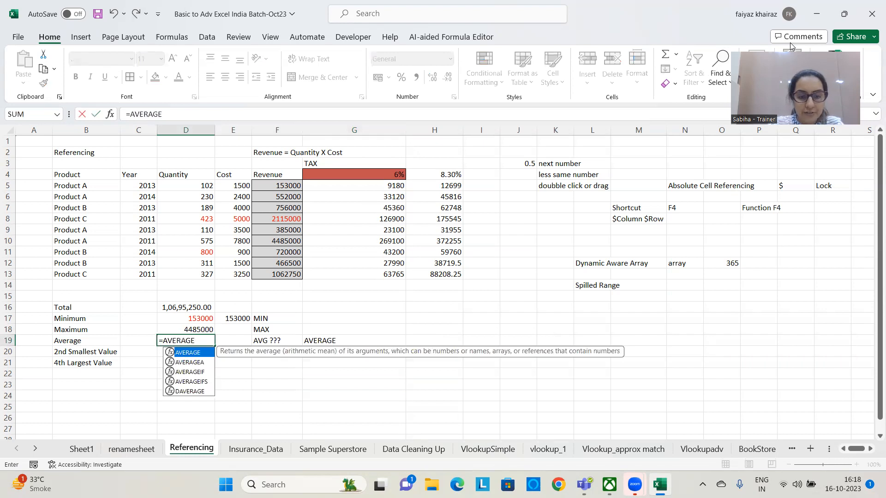
type("(")
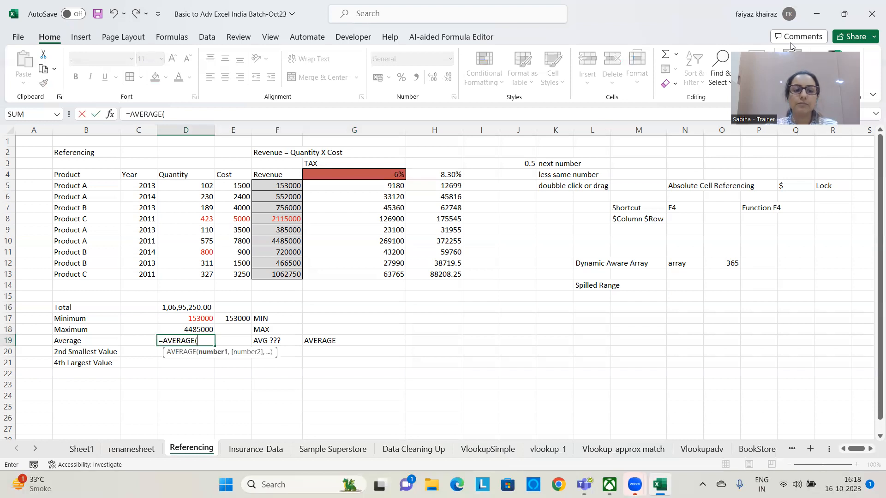
left_click_drag(277, 185, 271, 274)
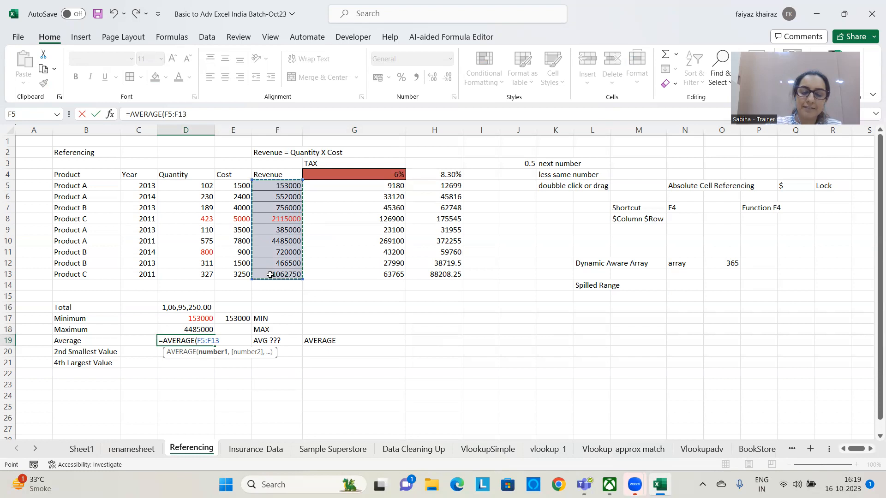
type(")")
key("Return")
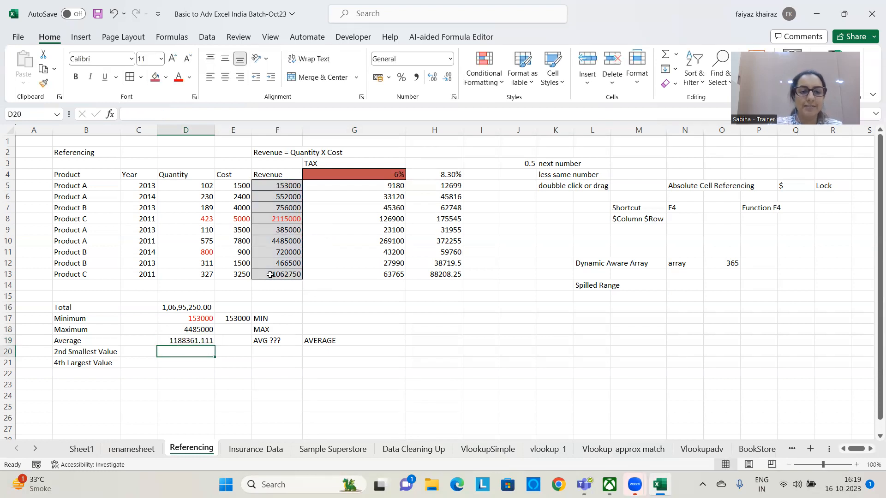
key("Up")
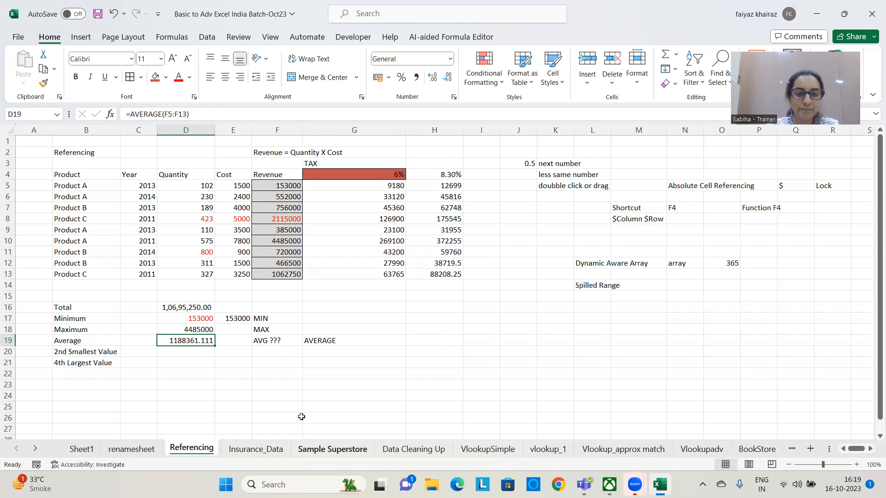
Highlight the revenue values F5:F13 to look for the second smallest one
left_click(364, 320)
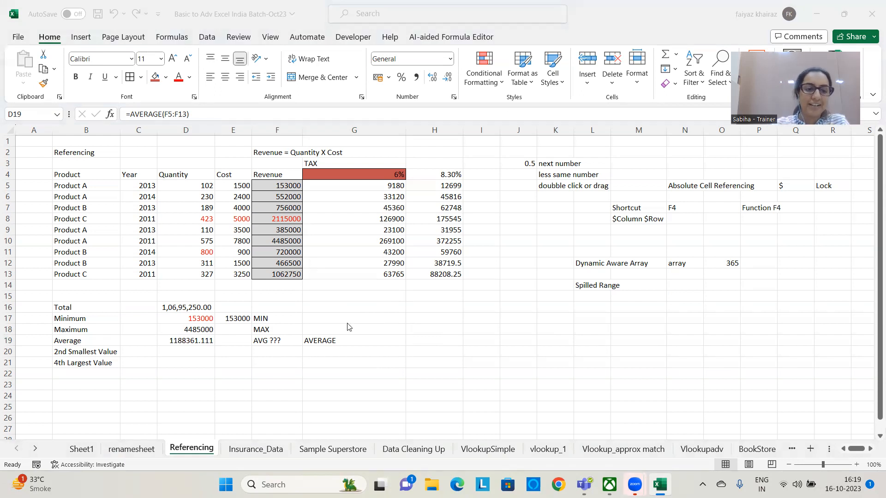
left_click(190, 352)
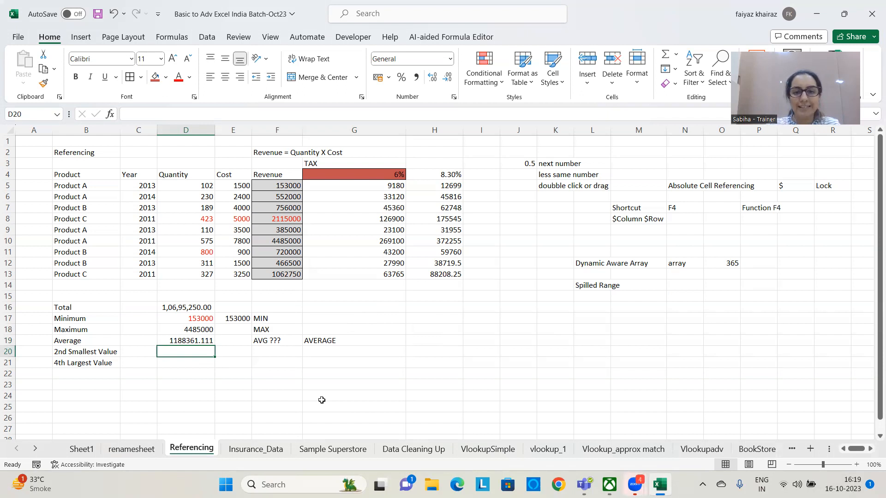
left_click(361, 356)
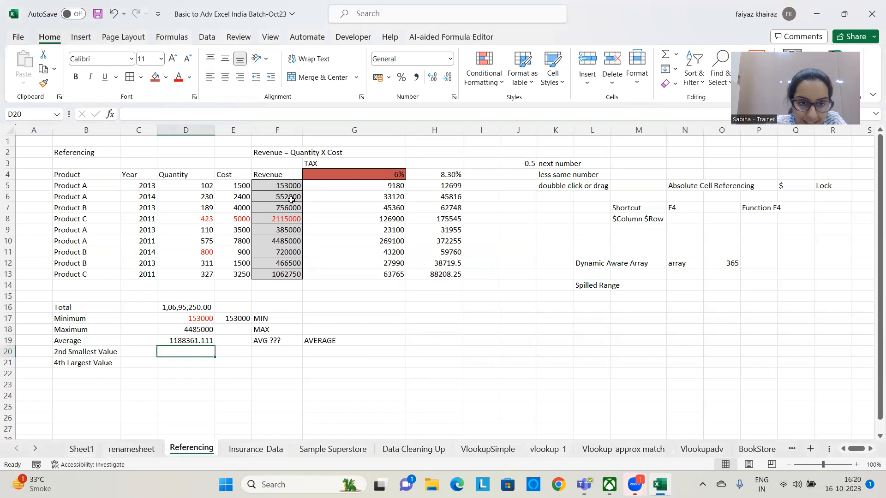
left_click_drag(293, 185, 277, 274)
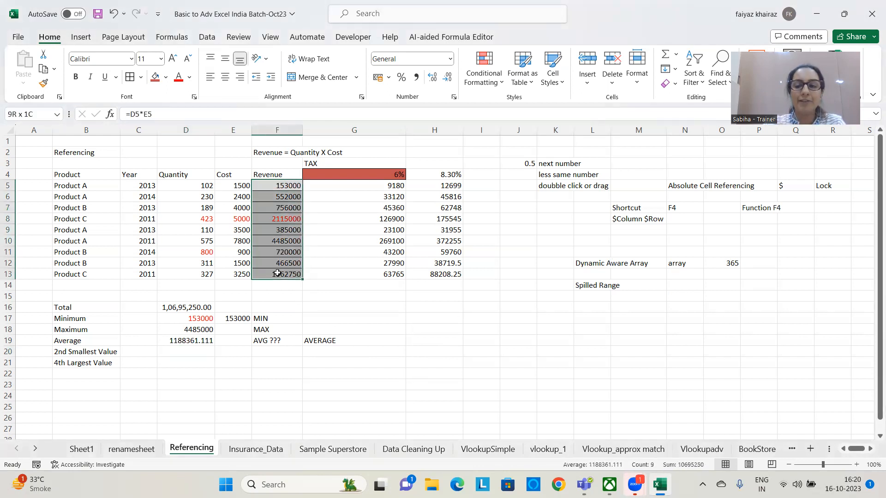
Note an example beside the summary with the text "10 ITEMS" in H17 and the number 9999 in I17
left_click(412, 315)
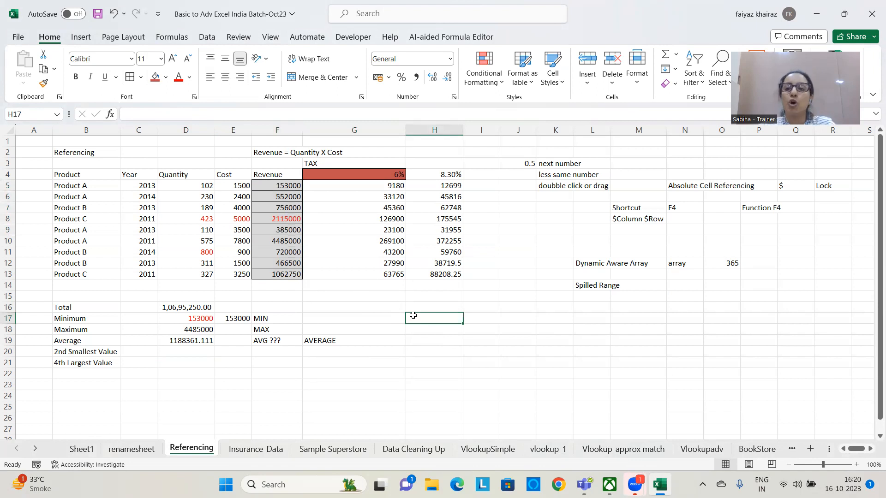
type("10 T")
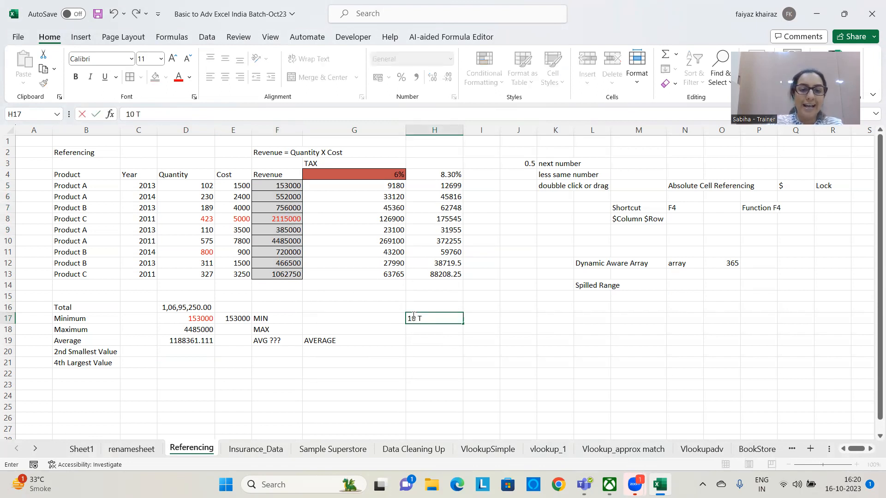
key("BackSpace")
type("ITEMS")
key("Return")
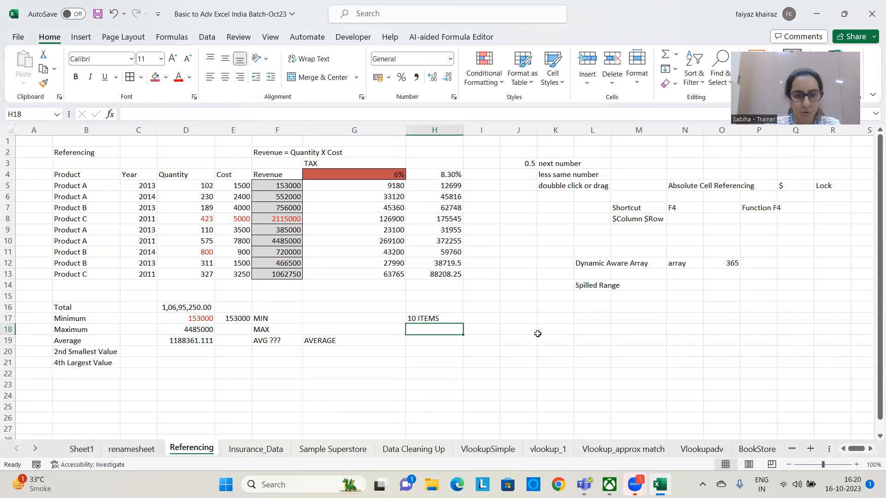
double_click(494, 321)
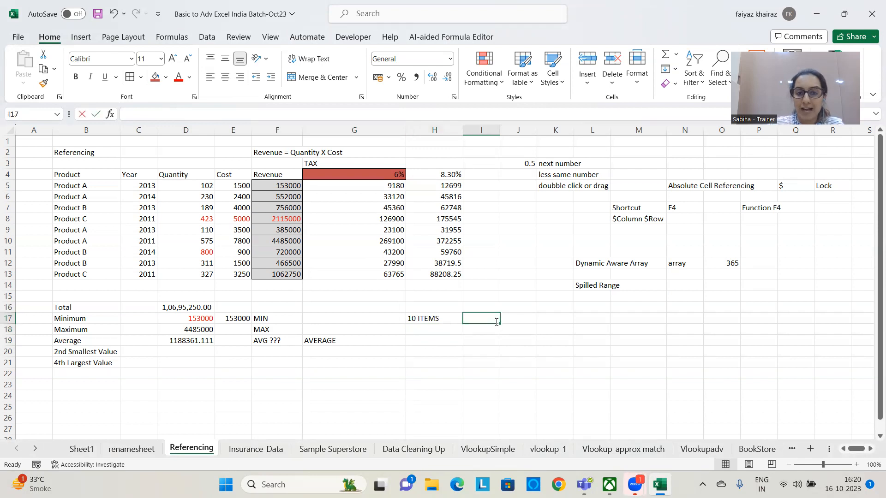
type("9999")
key("Return")
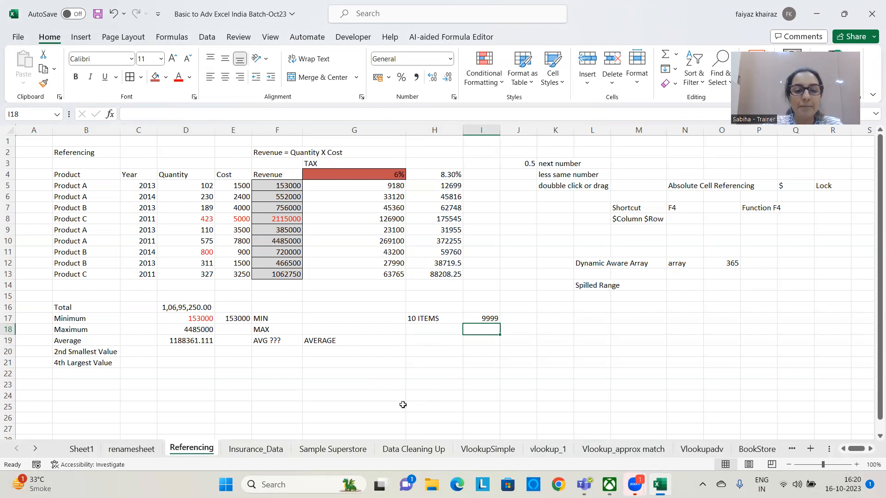
left_click(483, 134)
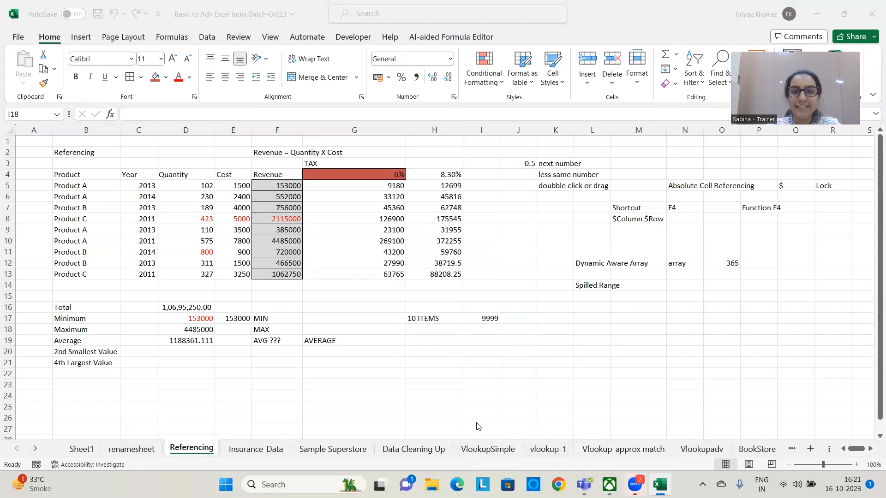
Calculate the second smallest revenue in D20 with the formula =SMALL(F5:F13,2)
left_click(195, 353)
left_click(195, 354)
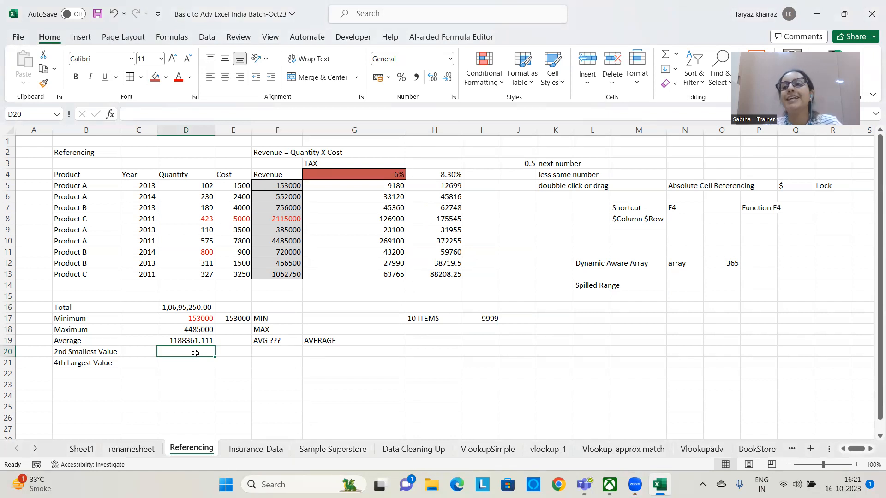
type("=SMAL")
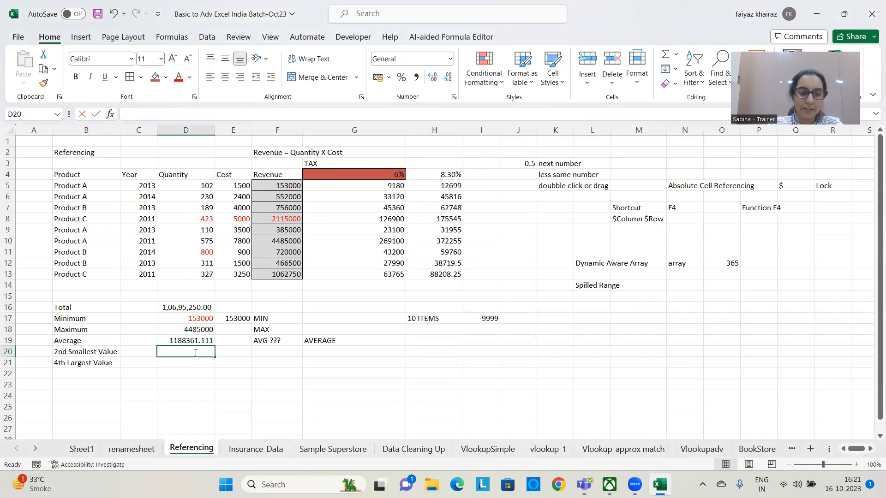
type("L(")
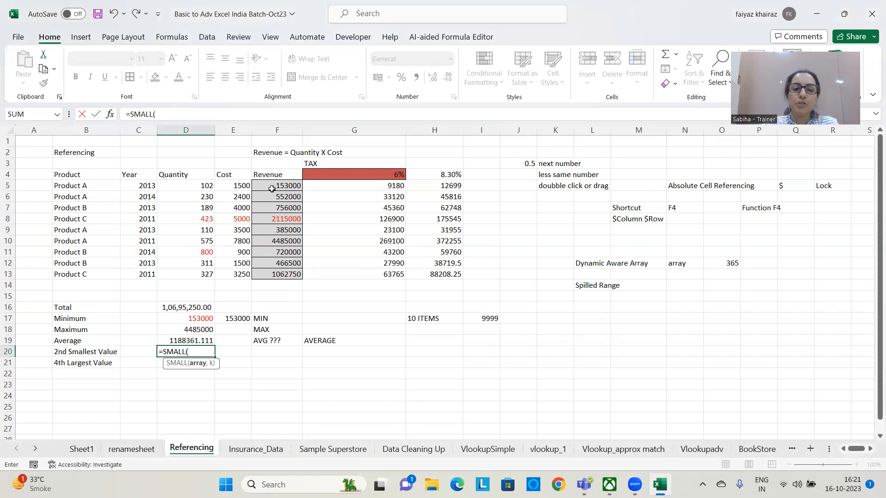
left_click(289, 185)
left_click_drag(289, 184, 280, 275)
type(",")
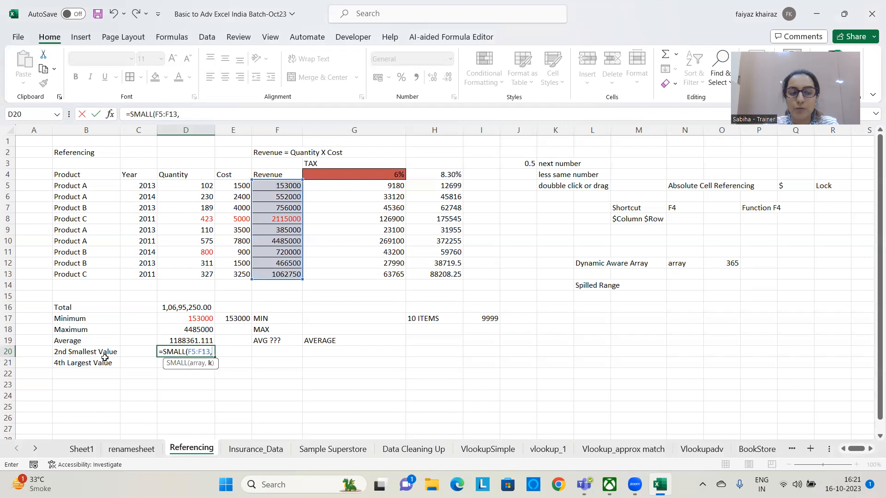
type("2")
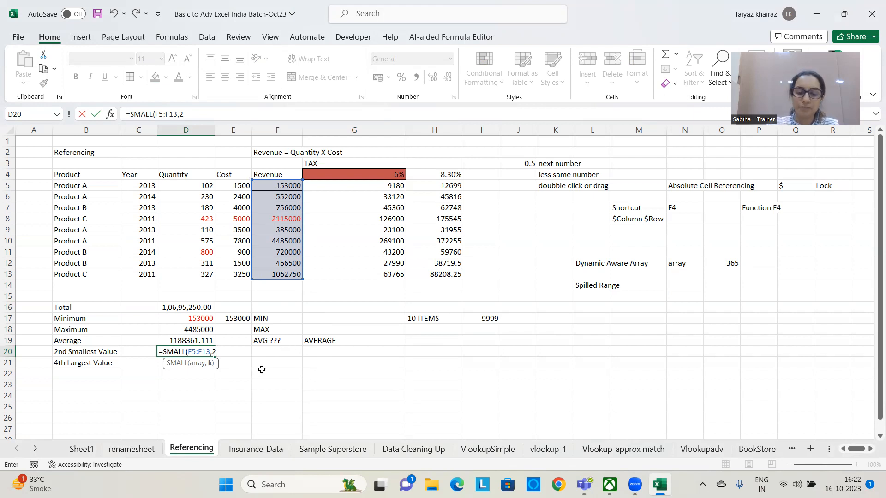
type(")")
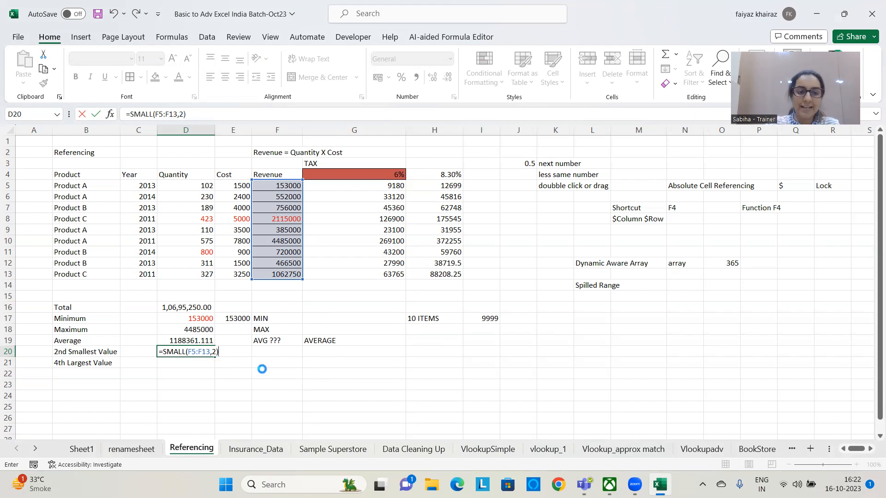
key("Return")
left_click(204, 351)
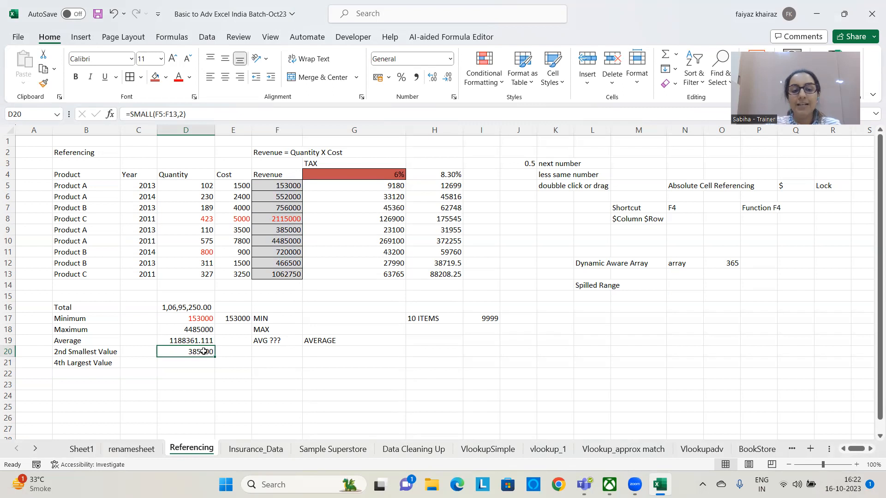
key("Right")
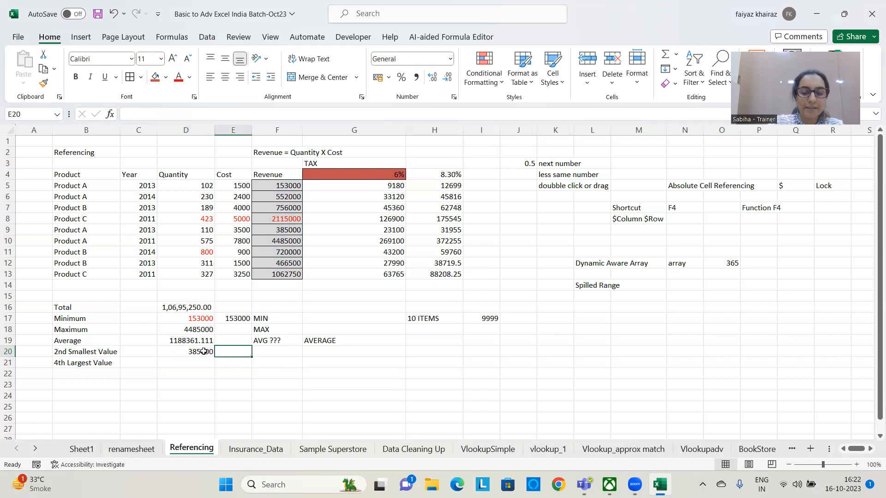
Repeat the second smallest revenue calculation in E20 with the formula =SMALL(F5:F13,2)
type("=SMALL")
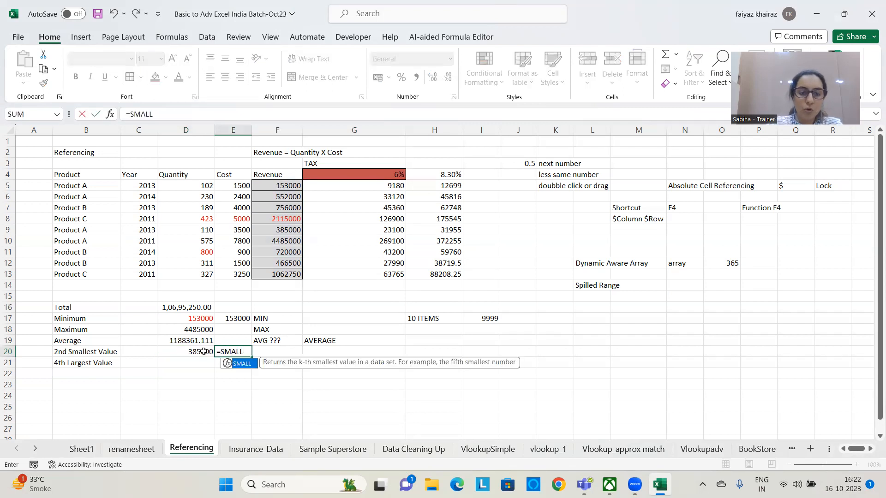
type("(")
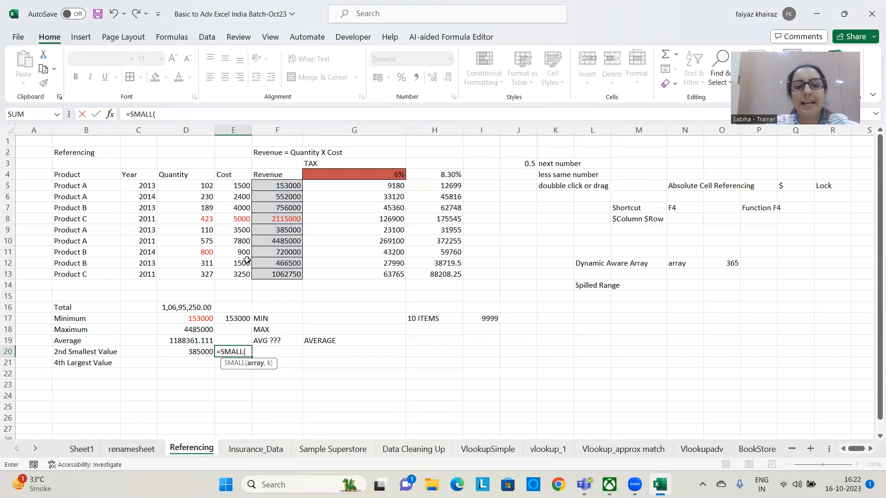
left_click_drag(288, 185, 283, 272)
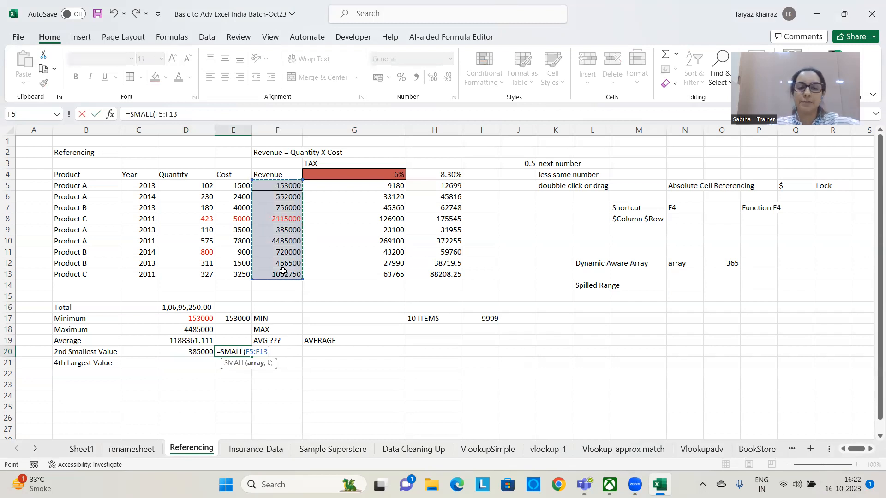
type(",")
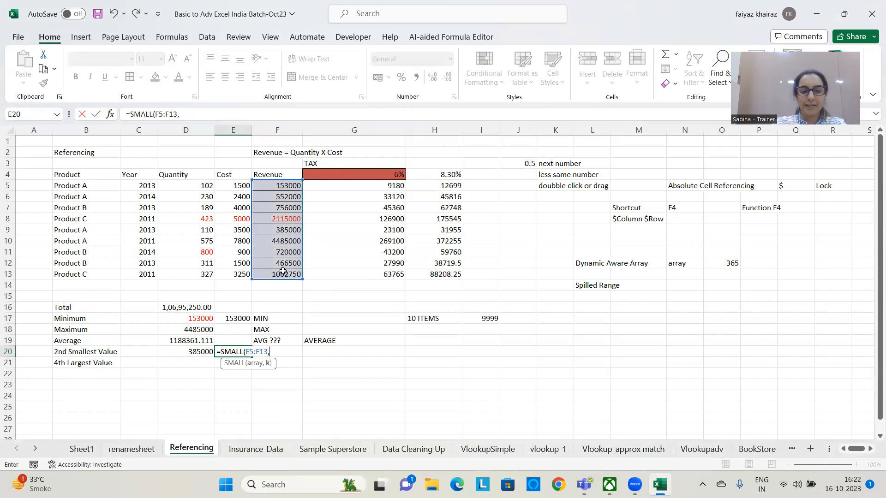
type("2")
key("Return")
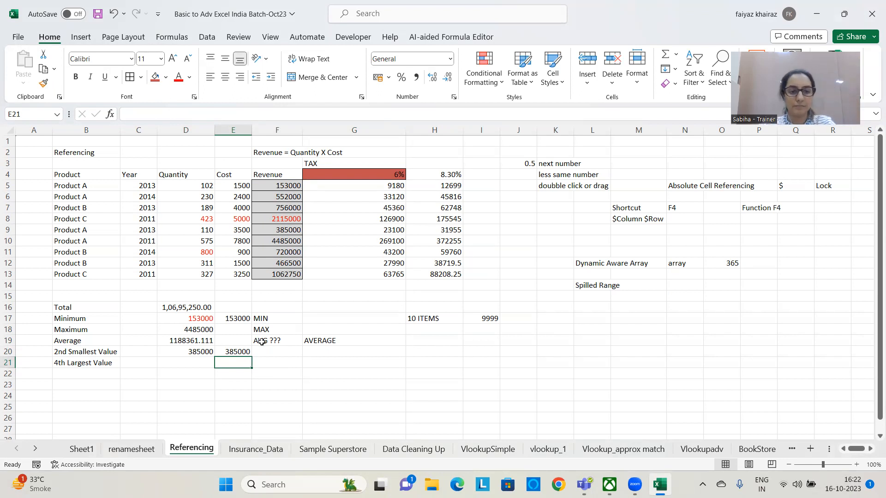
left_click(246, 353)
Note the meaning of the function's k argument in G20 with the text "k IS FOR NUMBER"
left_click(350, 352)
type("k IS FOR NUMBER")
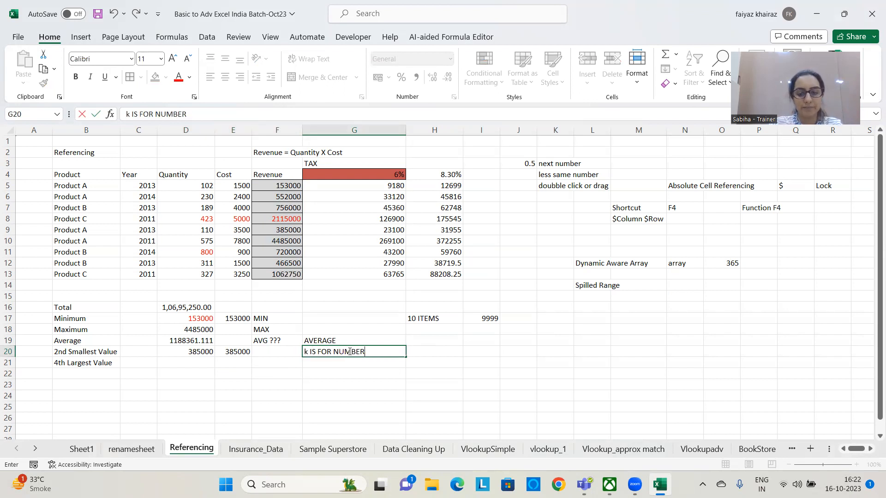
key("Return")
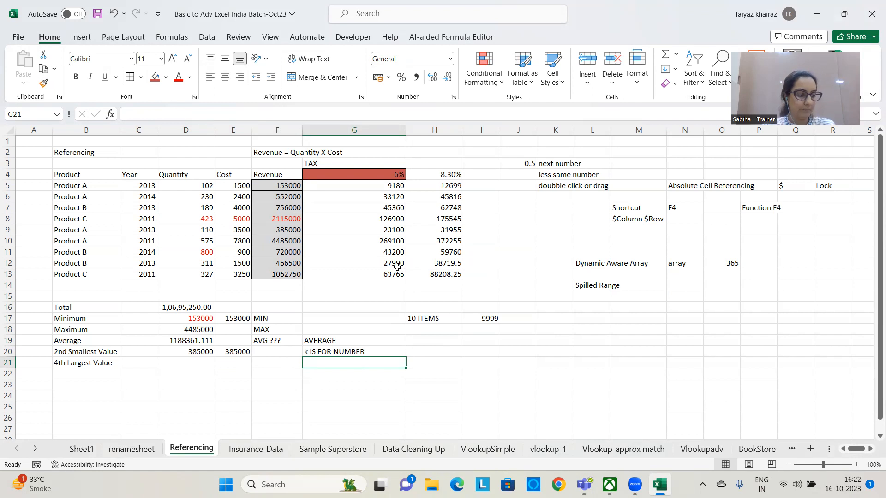
left_click(209, 353)
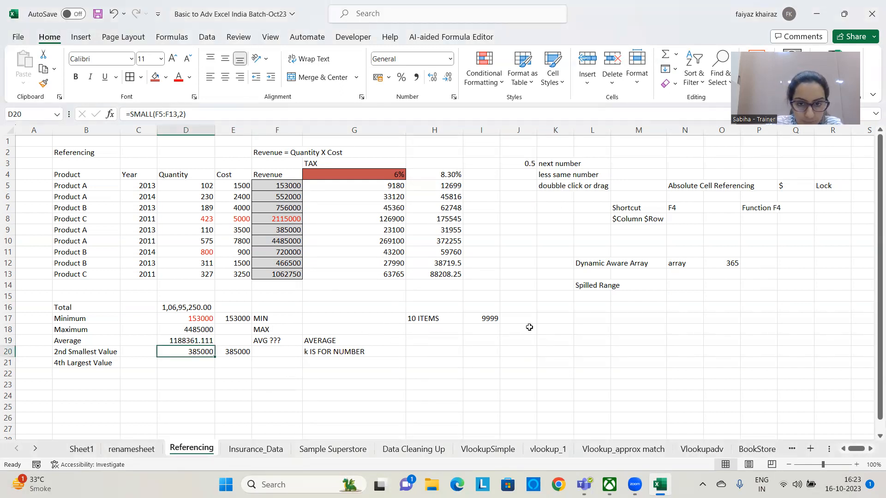
Clear the example note in H17:J17 and calculate the smallest revenue in H17 with =SMALL(F5:F13,1)
left_click_drag(440, 318, 526, 323)
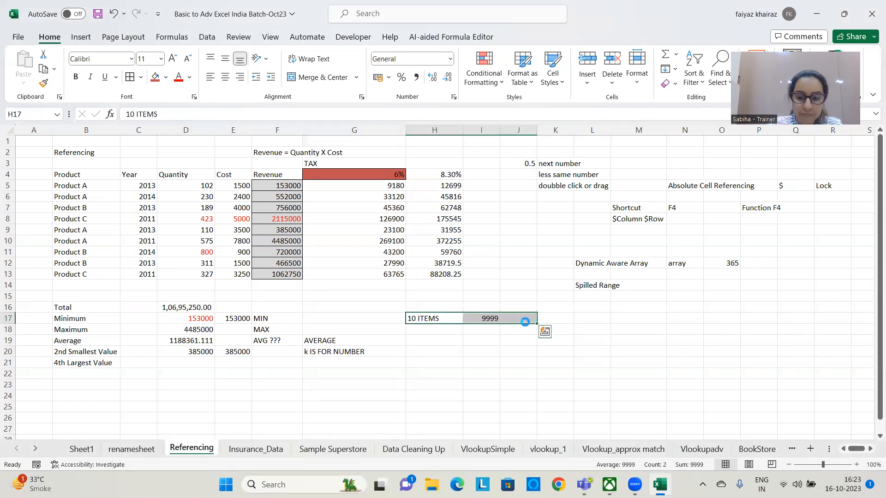
key("Delete")
left_click(432, 318)
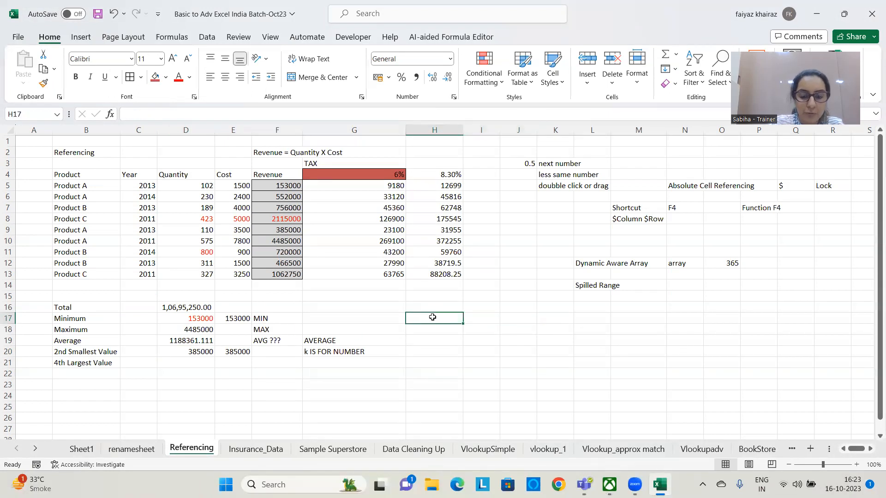
type("=SMALL")
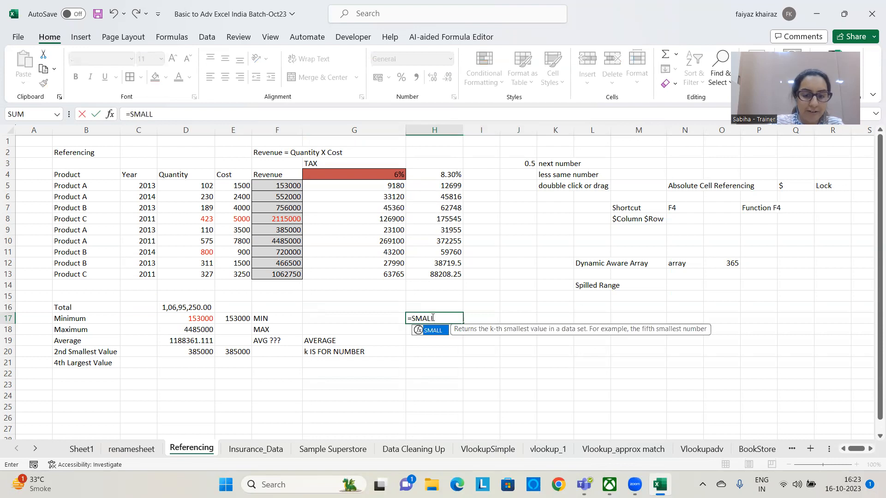
type("(")
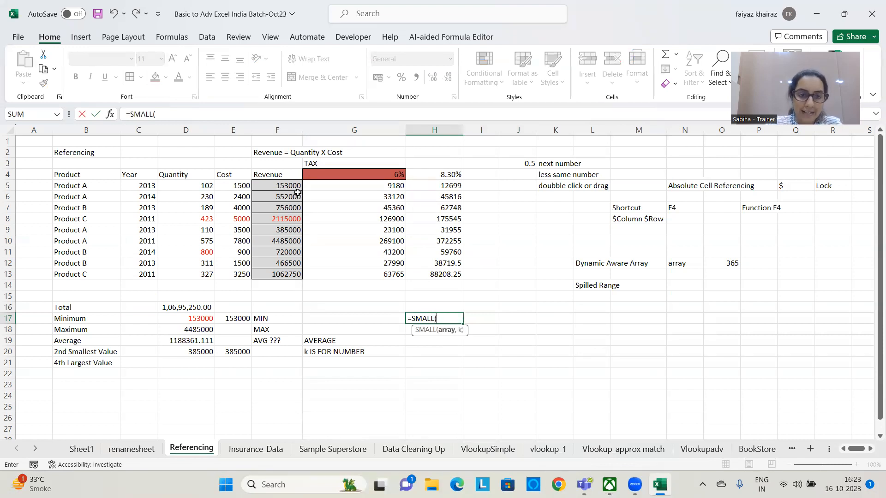
left_click_drag(293, 191, 283, 272)
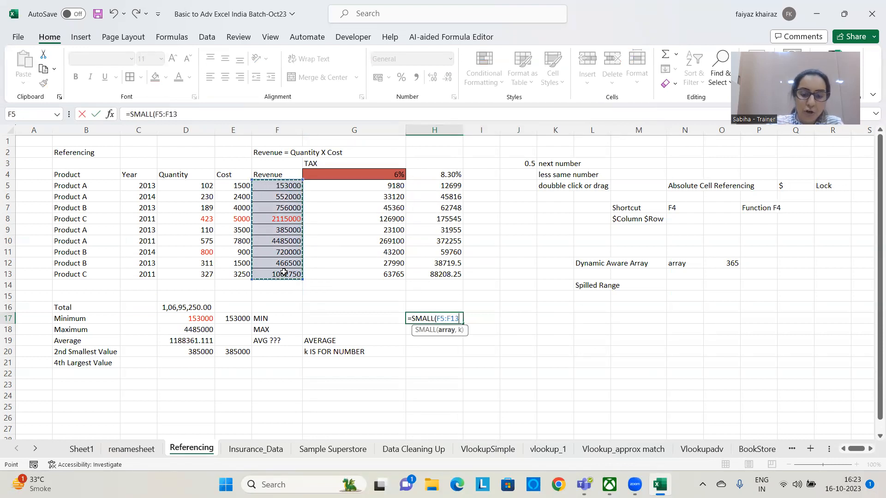
type(",1)")
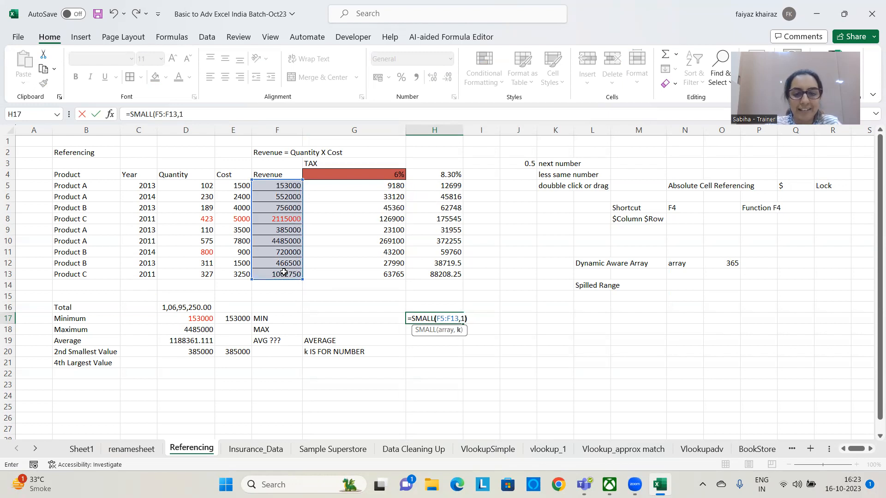
key("Return")
Fill H17 with red and label it in the adjacent cell G17 with the text "Small"
left_click(438, 318)
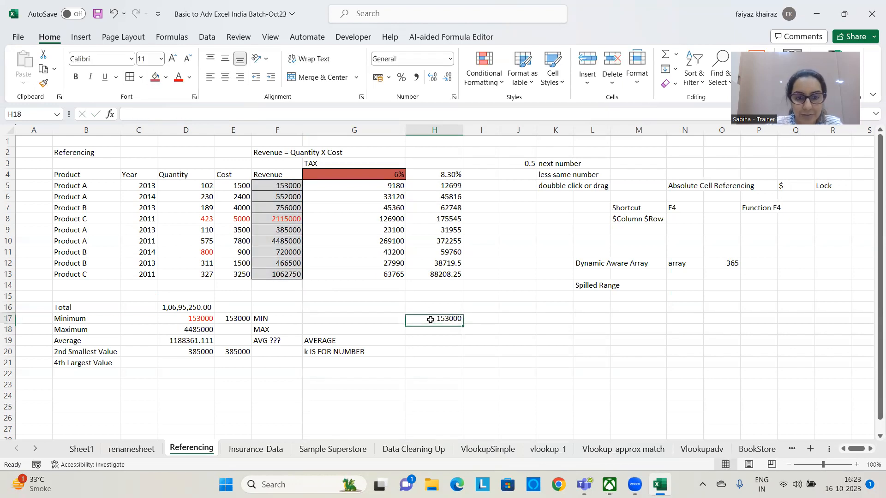
left_click(155, 77)
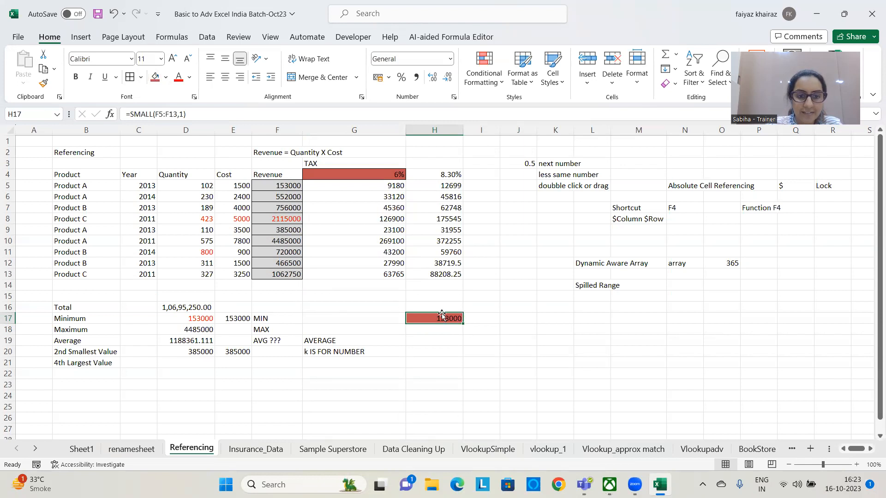
left_click(463, 337)
left_click(369, 316)
type("sMAL")
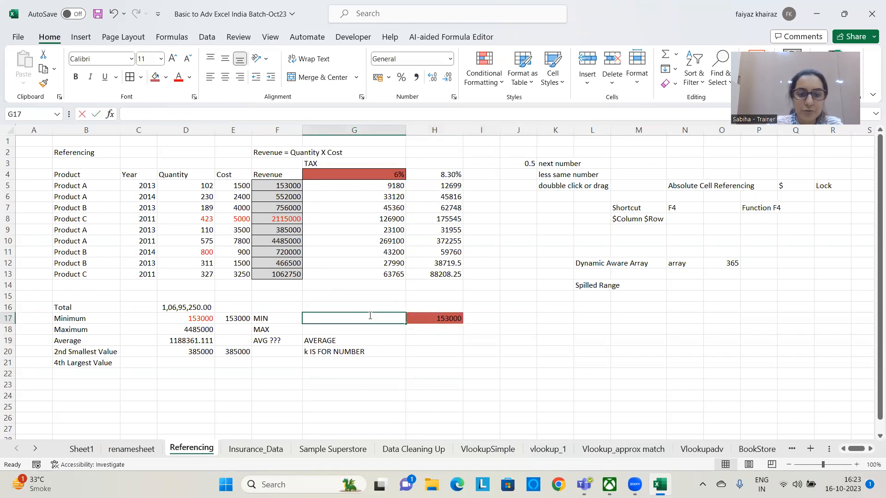
key("Return")
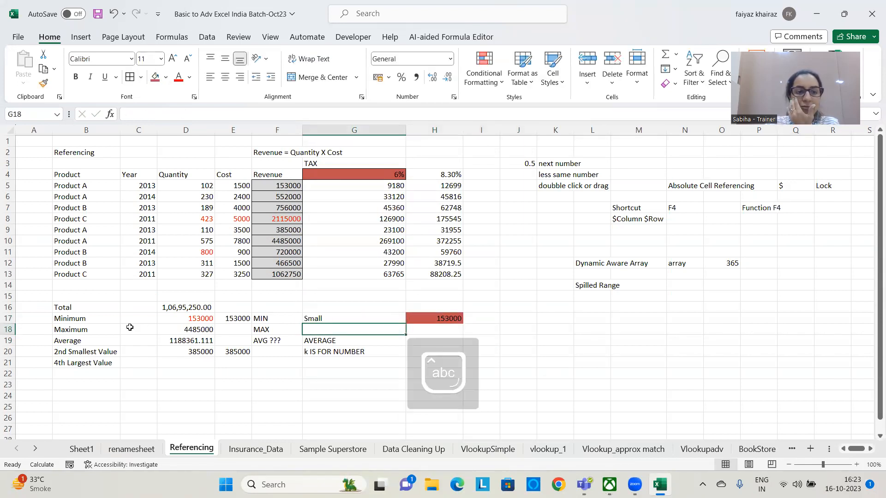
left_click(150, 319)
left_click(449, 319)
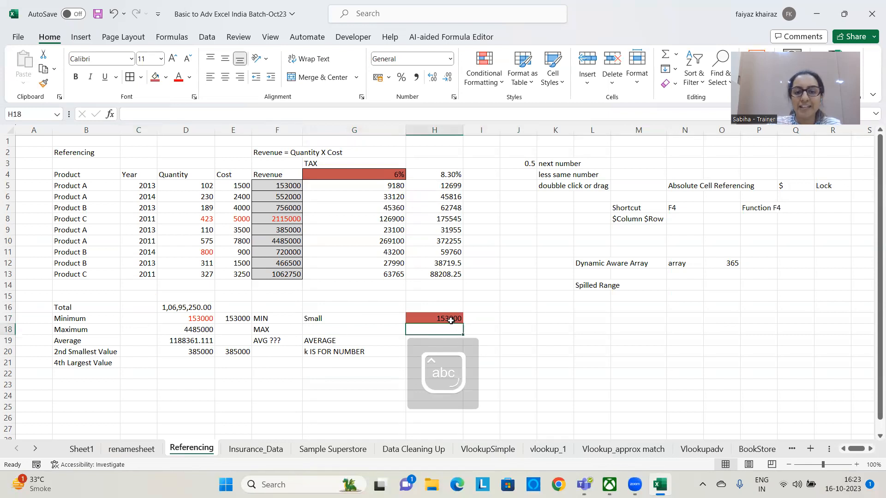
key("Caps_Lock")
key("Caps_Lock")
left_click(521, 349)
left_click(407, 318)
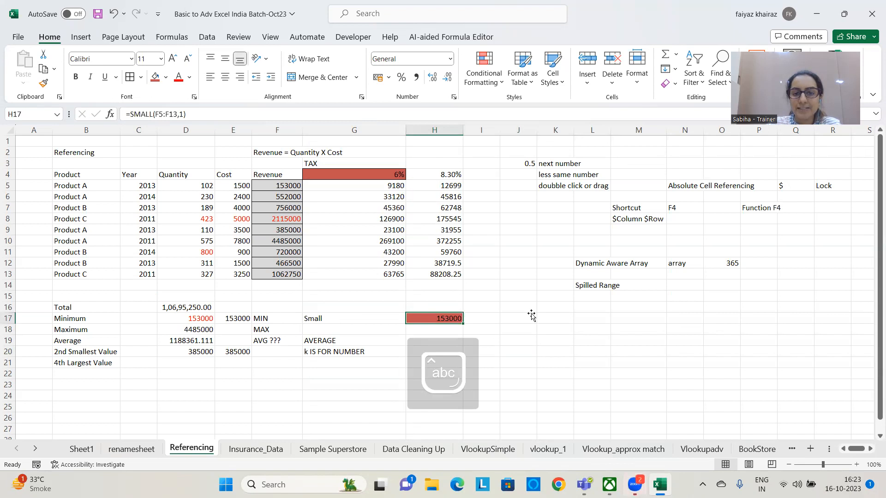
left_click(508, 342)
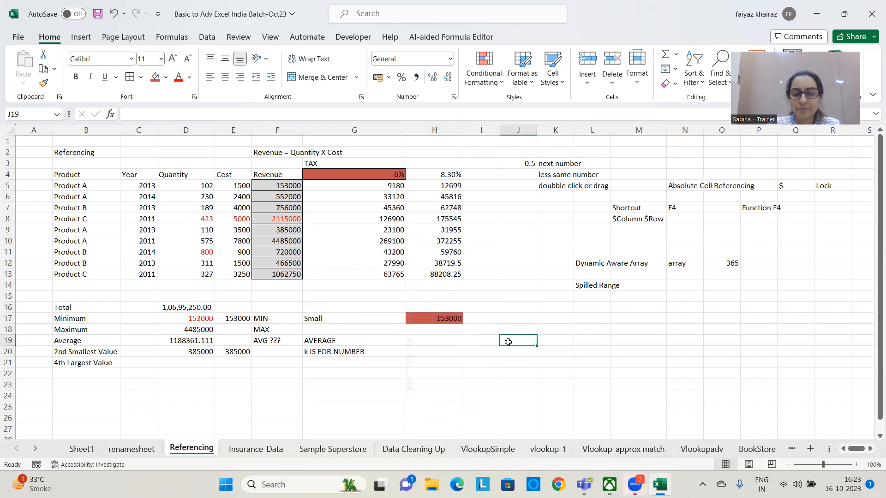
left_click(442, 318)
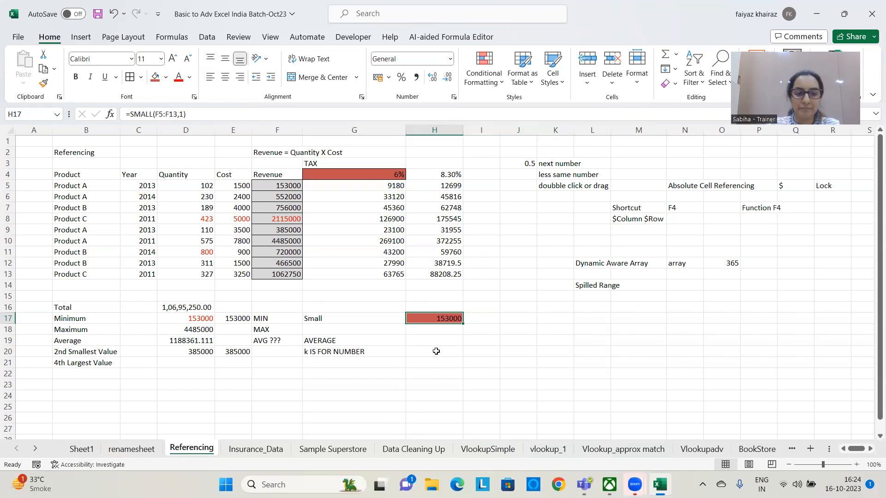
Calculate the fourth largest revenue in D21 with the formula =LARGE(F5:F13,4)
left_click(209, 363)
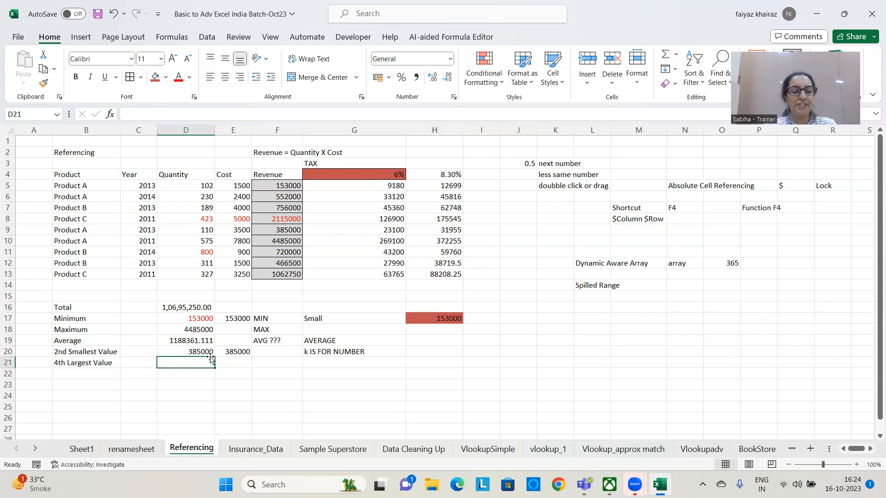
type("=")
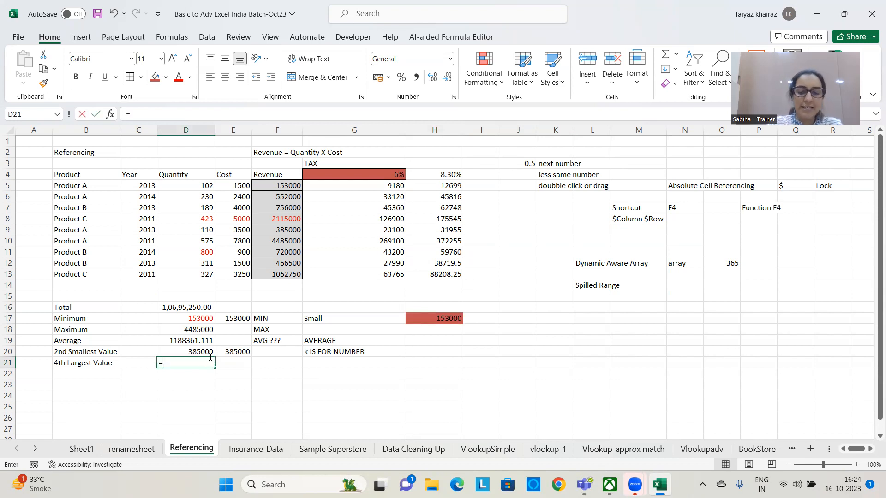
type("large(")
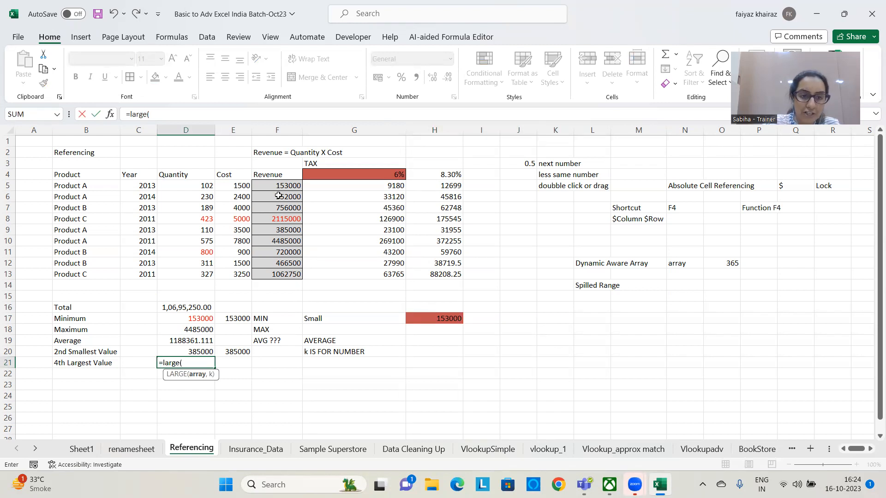
left_click_drag(280, 184, 280, 272)
type(",")
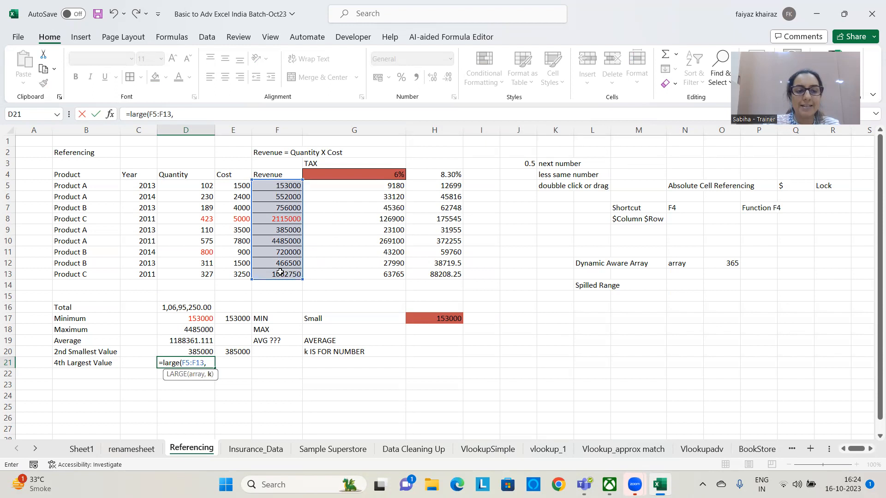
type("4")
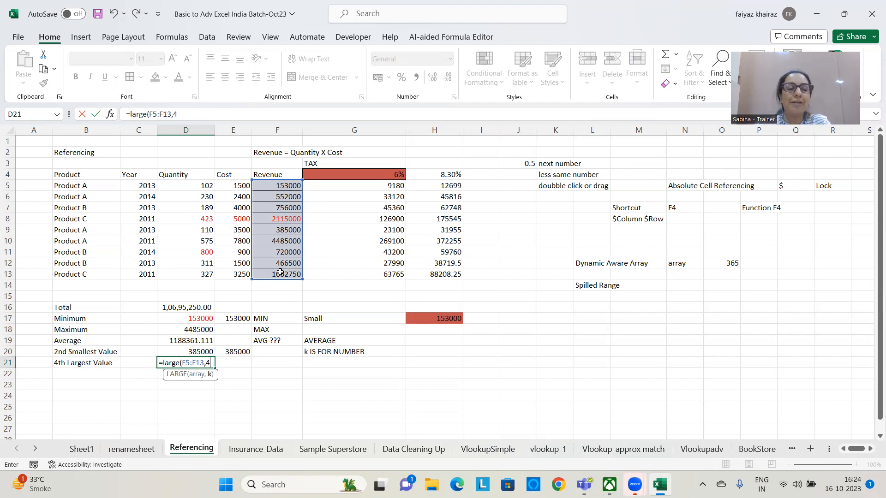
type(")")
key("Return")
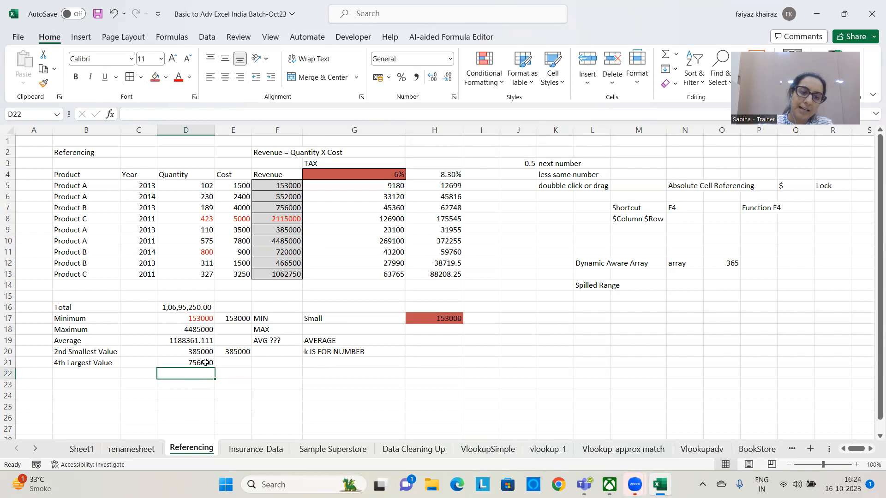
left_click(205, 363)
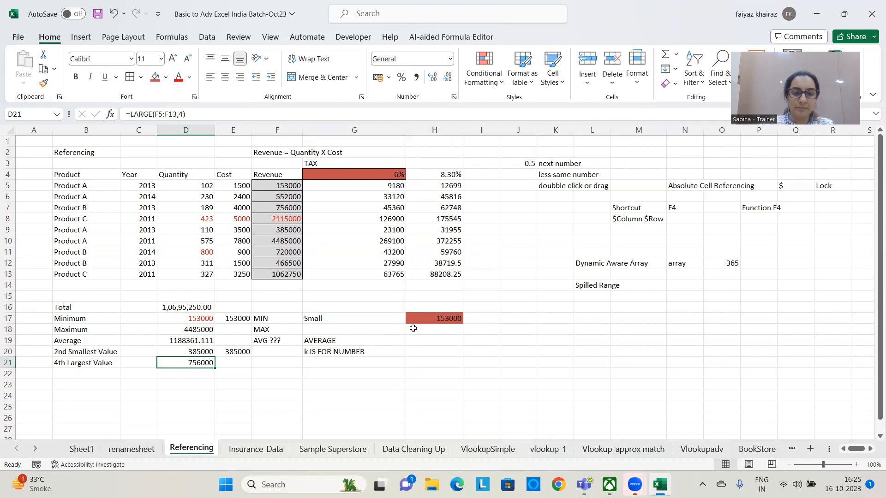
left_click(432, 330)
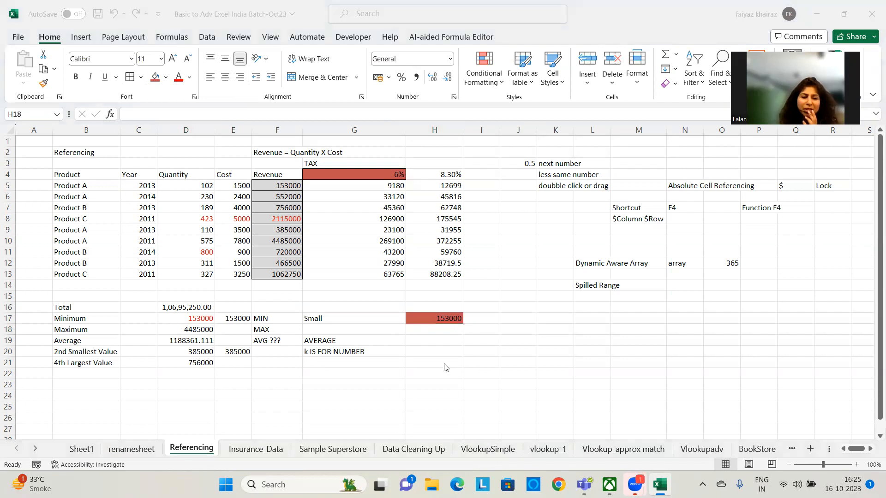
Calculate the fourth largest revenue again in E21 with the formula =LARGE(F5:F13,4)
left_click(197, 360)
left_click(231, 362)
type("=")
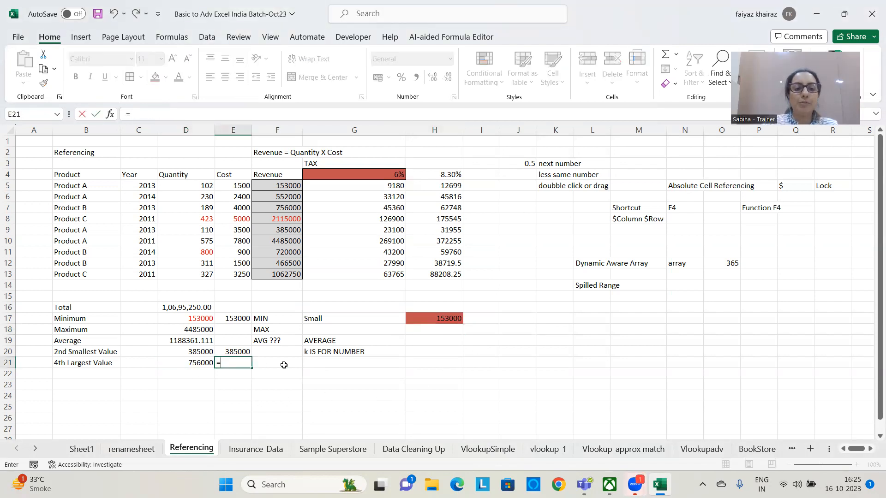
type("larg")
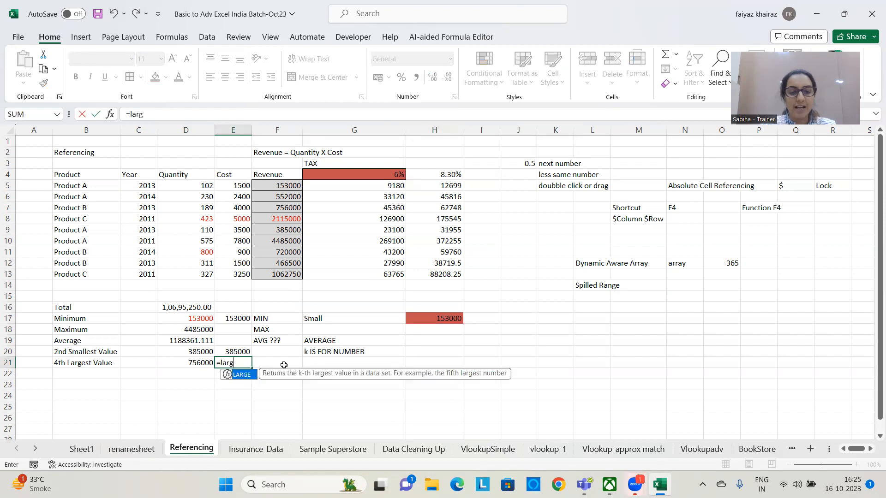
type("e(")
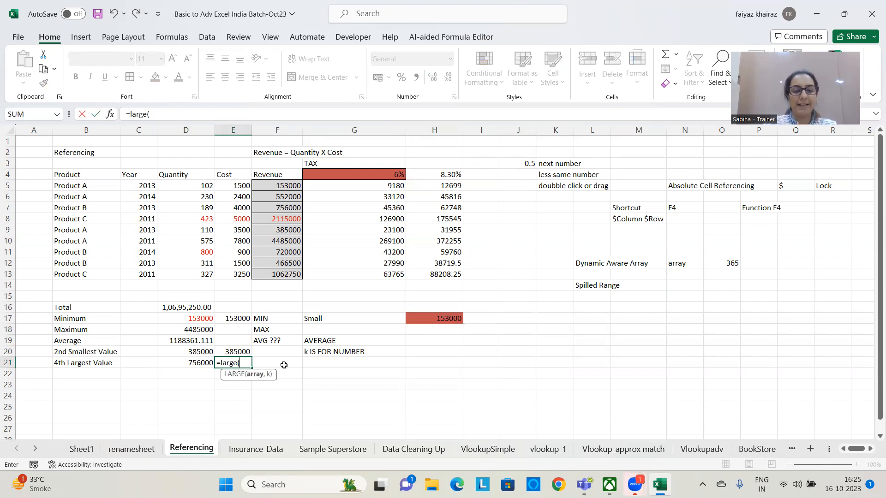
left_click_drag(284, 186, 284, 270)
type(",")
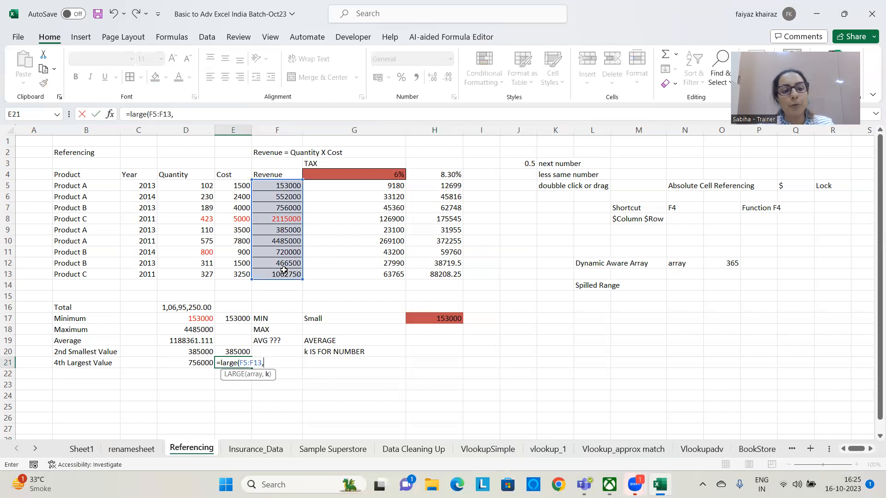
type("4")
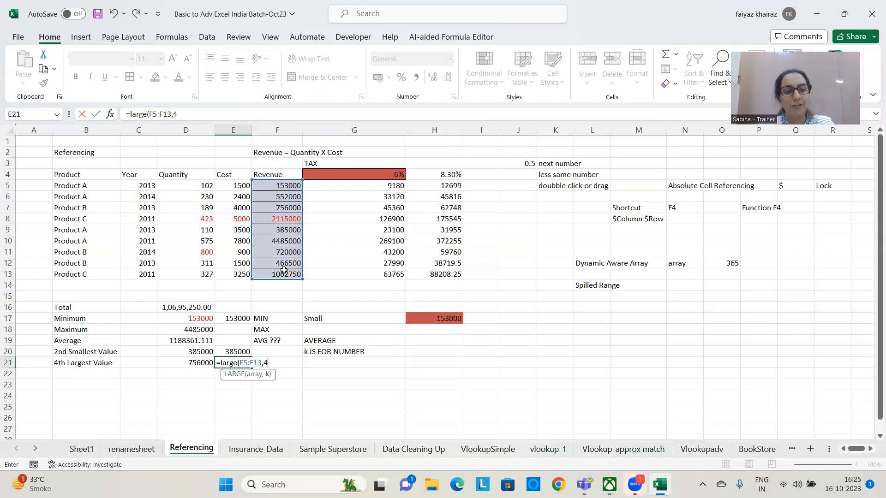
type(")")
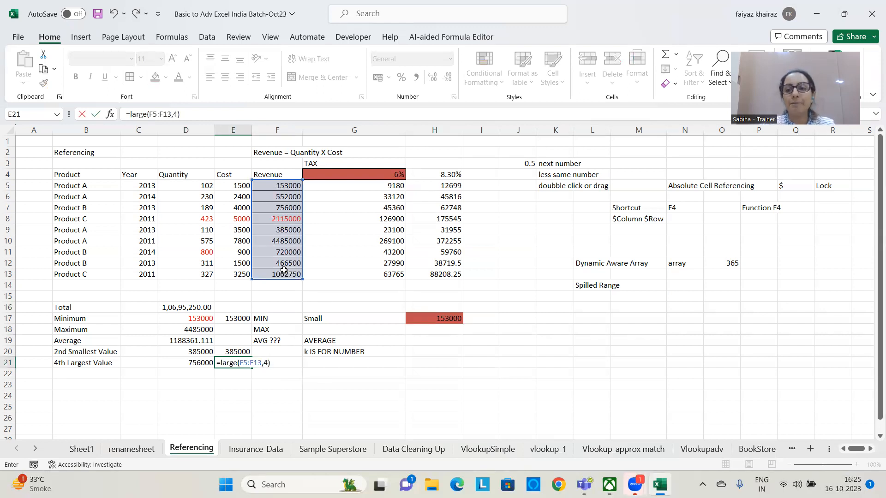
key("ctrl+Return")
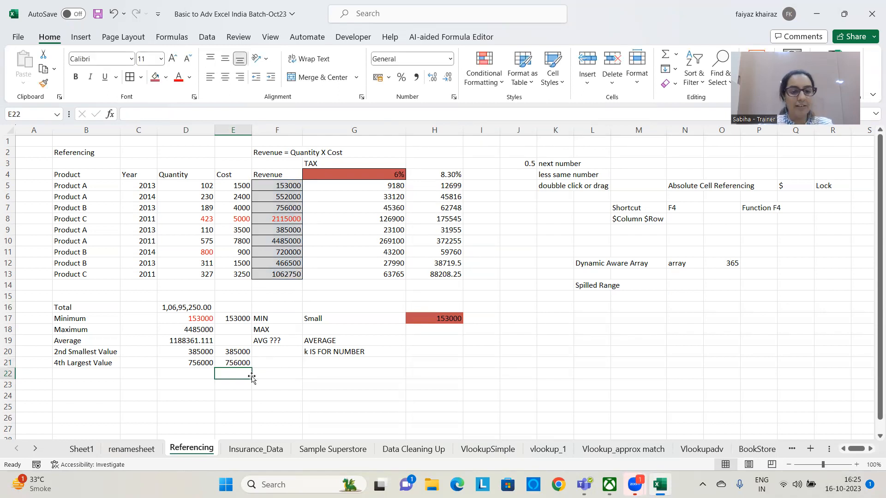
Calculate the largest revenue in H18 with the formula =LARGE(F5:F13,1)
left_click(437, 330)
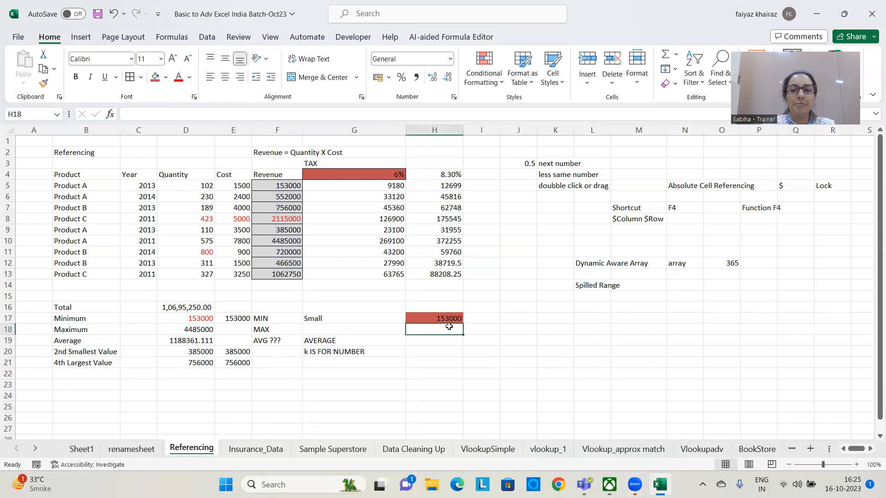
type("=large")
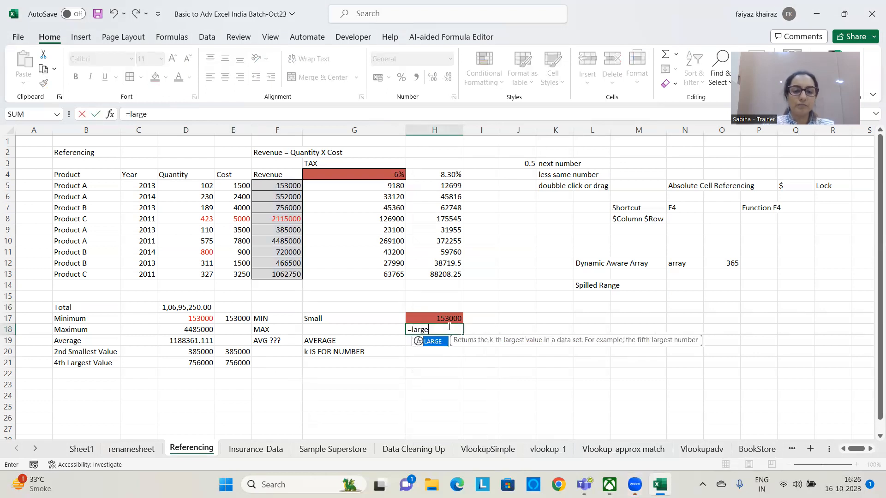
type("(")
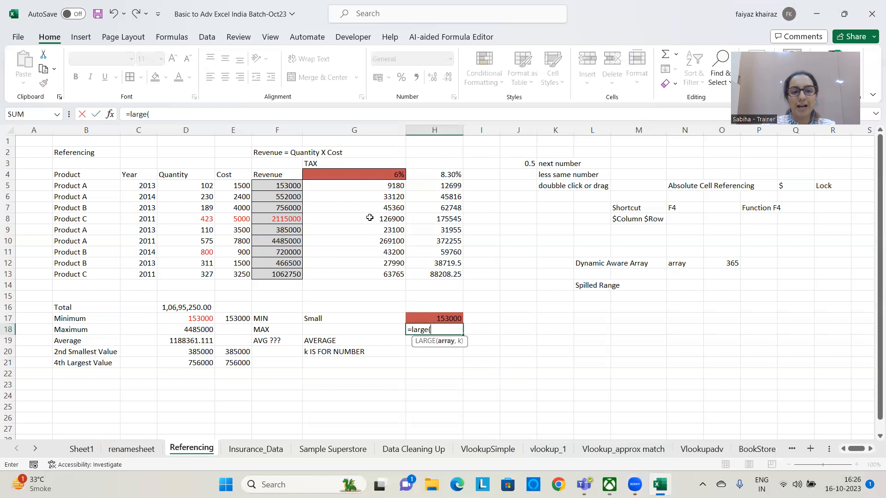
left_click_drag(290, 184, 281, 268)
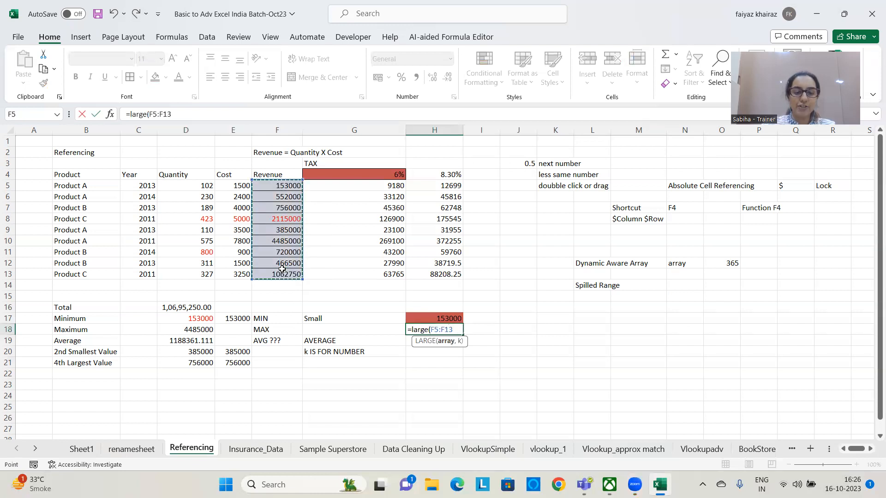
type(",")
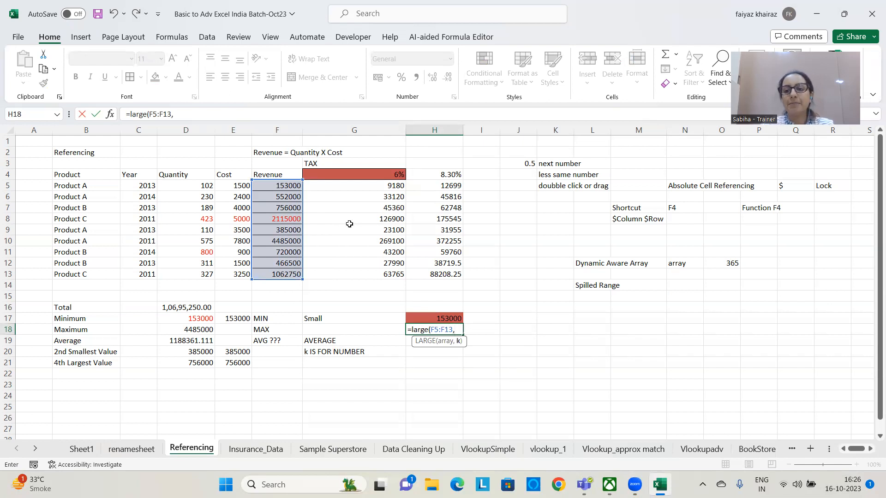
type("1")
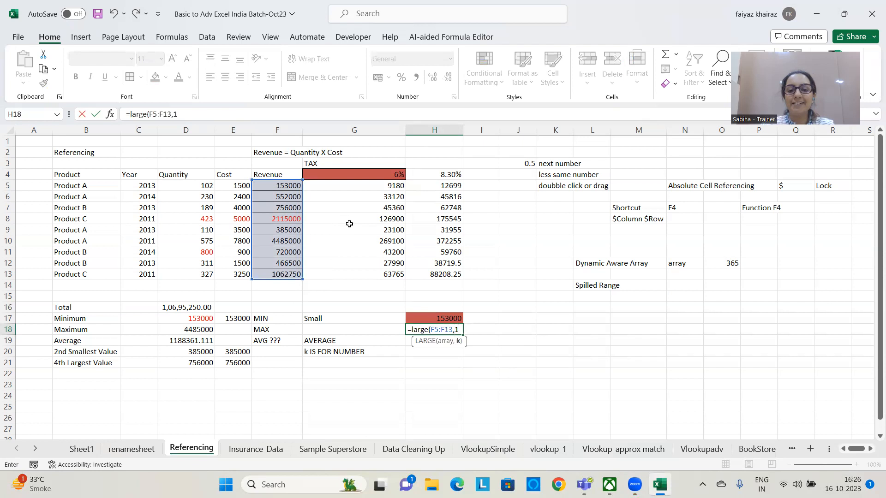
type(")")
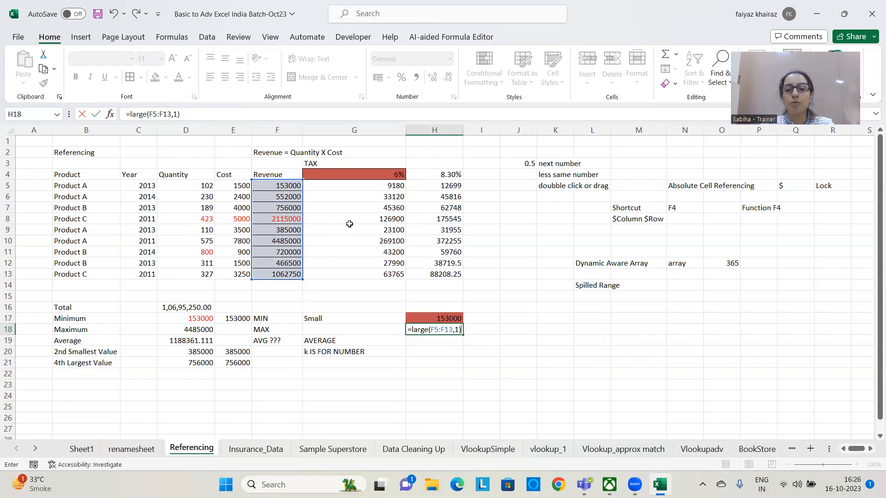
key("ctrl+Return")
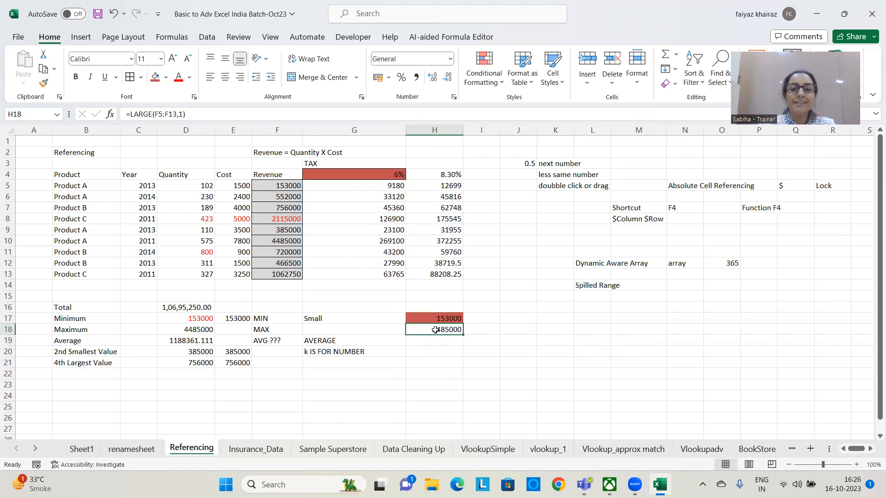
left_click(181, 331)
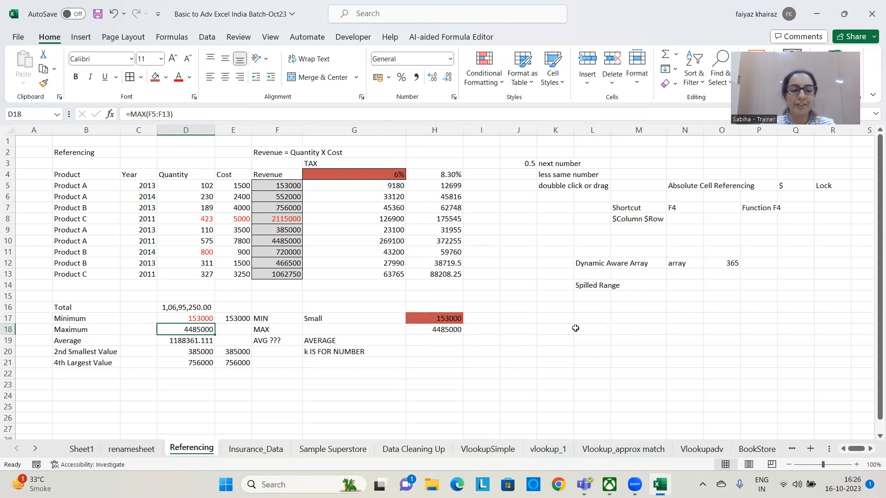
left_click(585, 281)
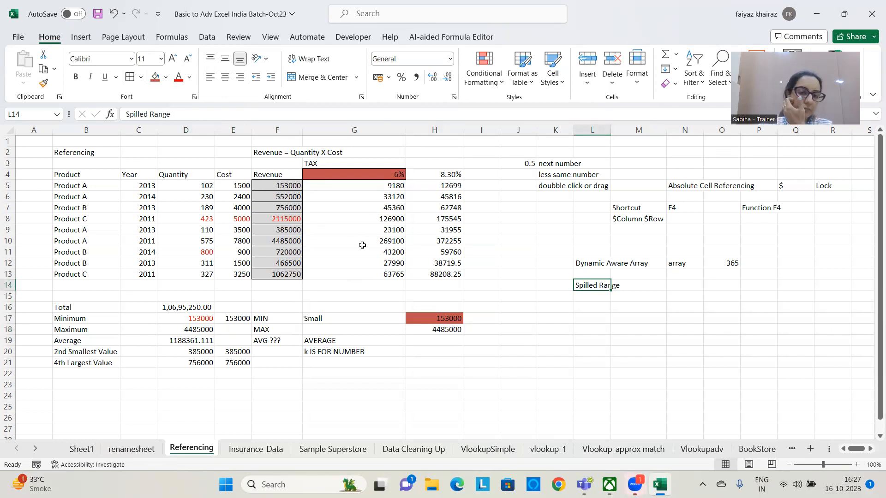
left_click(510, 359)
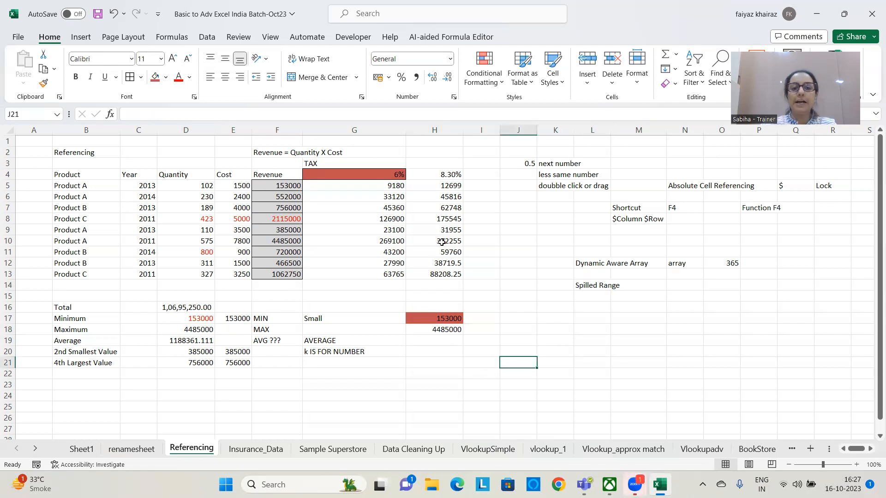
left_click(445, 318)
left_click_drag(285, 185, 279, 274)
left_click(344, 273)
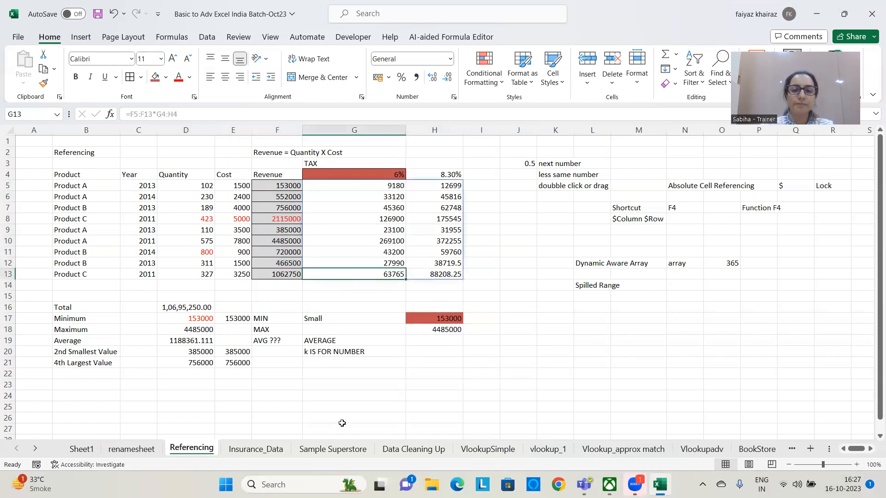
left_click(279, 191)
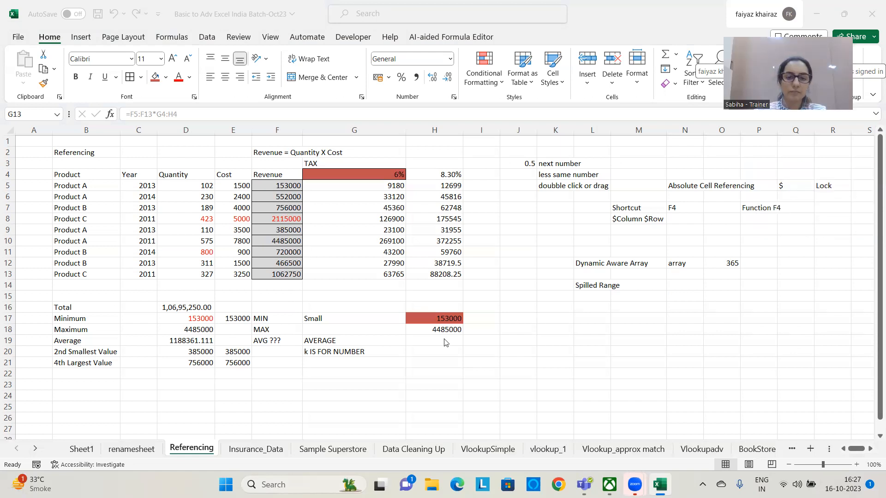
Enter the heading "Formatting" in J16 and widen column J slightly so the text fits
left_click(512, 309)
type("Forma")
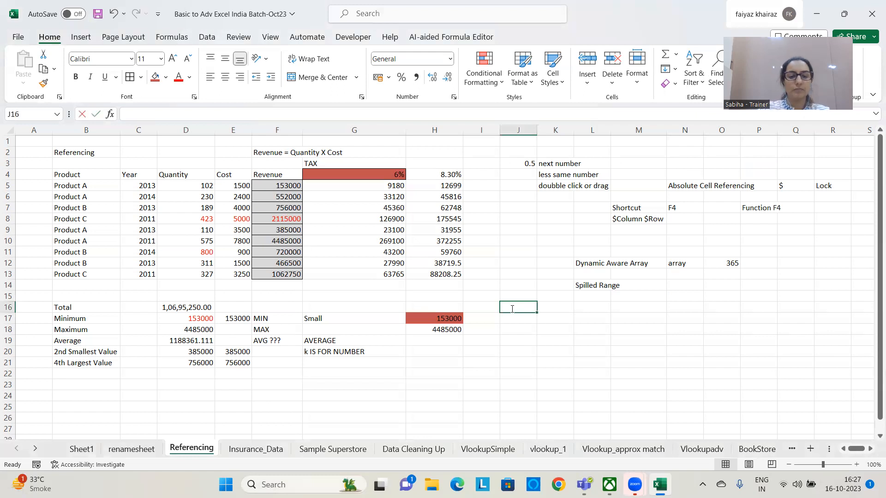
type("tting")
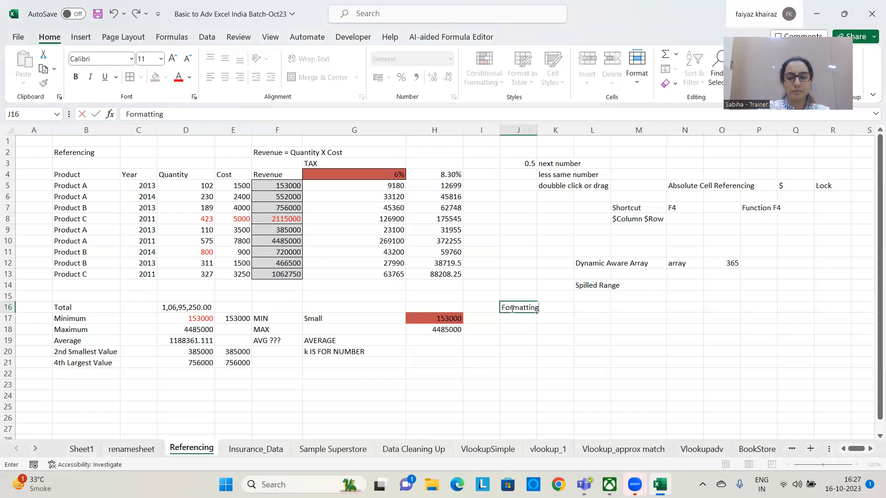
key("Return")
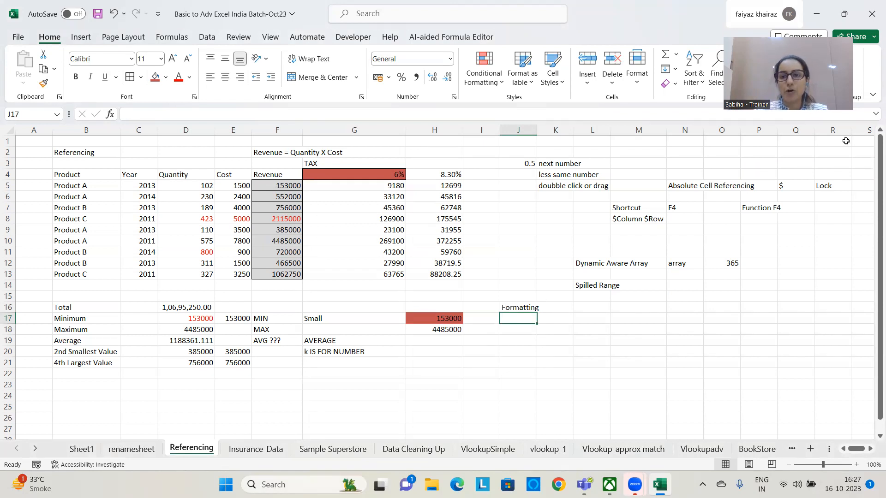
left_click(430, 475)
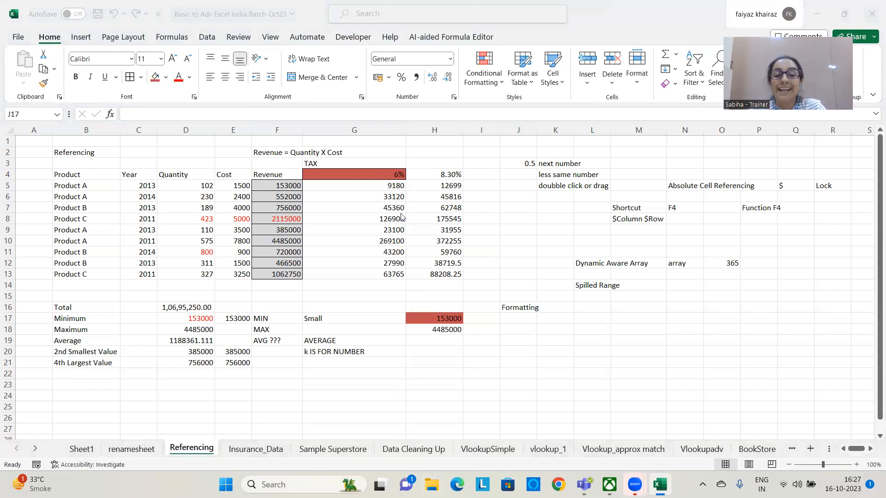
left_click_drag(536, 129, 544, 128)
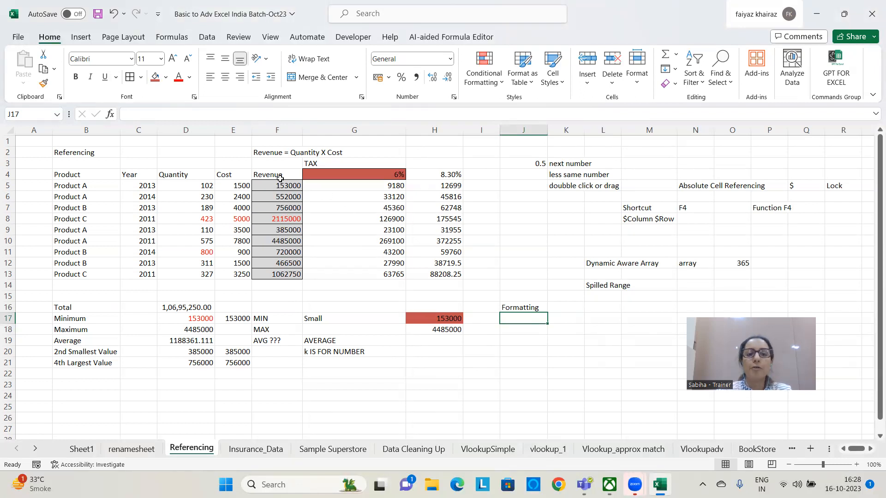
Clear only the formatting from the revenue values in F5:F13, keeping their formulas
left_click_drag(282, 185, 274, 272)
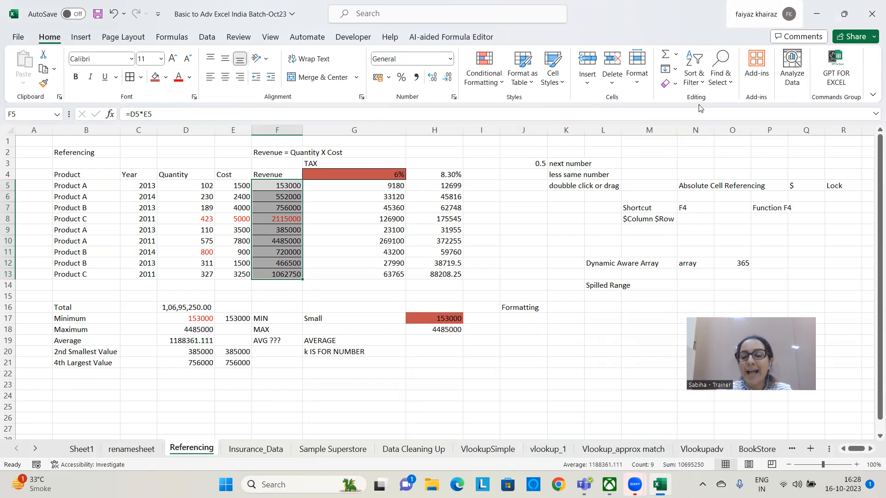
left_click(674, 84)
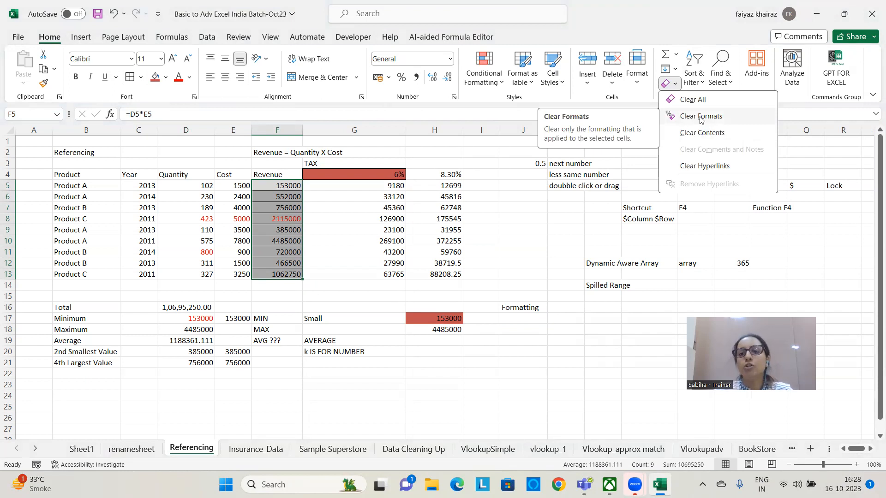
left_click(743, 118)
left_click(344, 221)
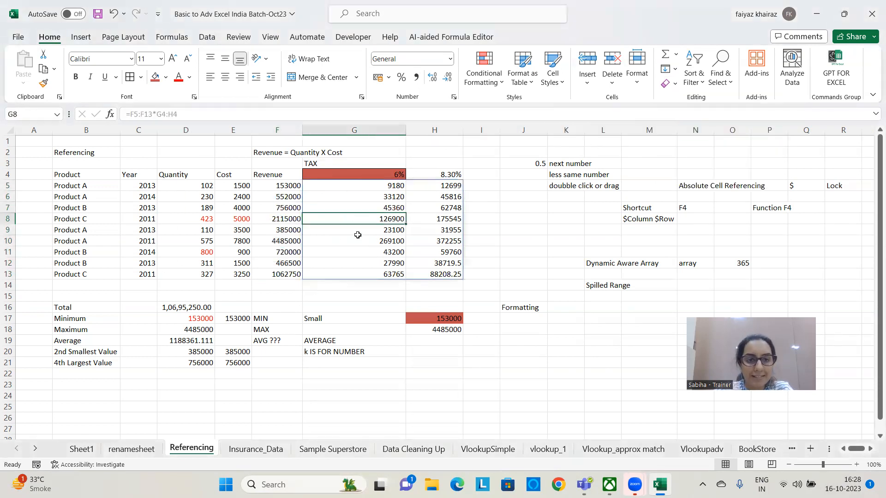
left_click_drag(277, 185, 278, 274)
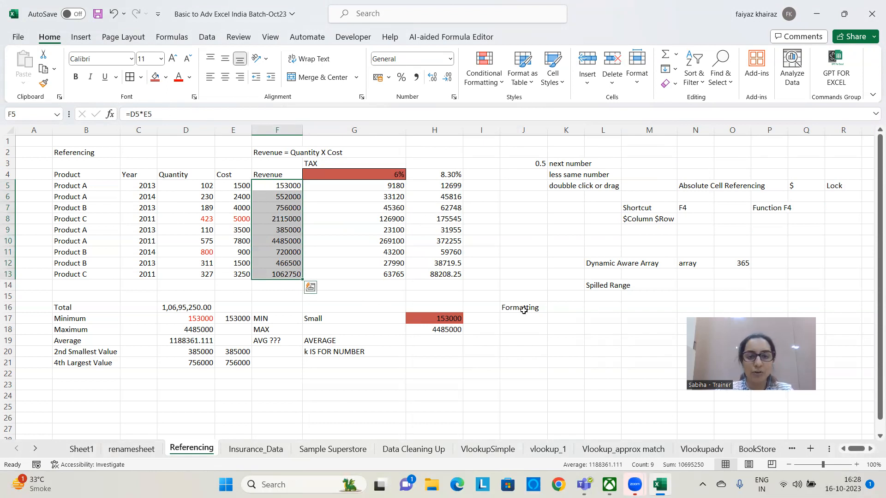
left_click(535, 265)
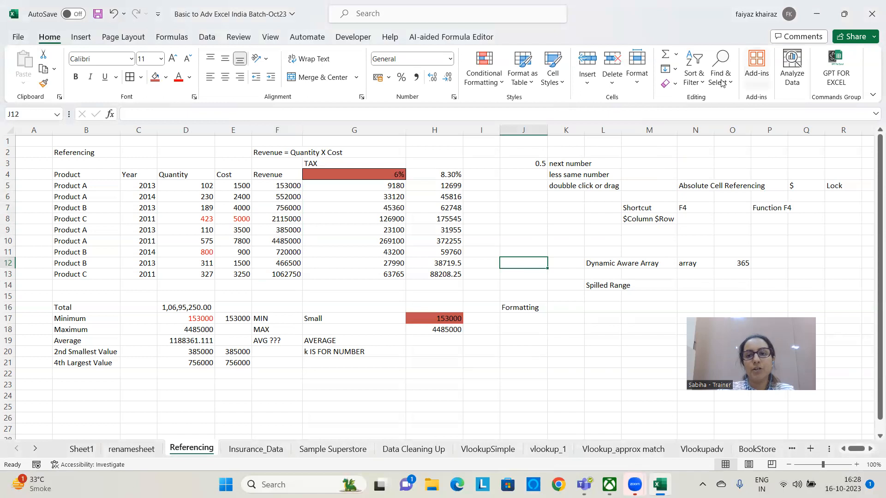
left_click(674, 84)
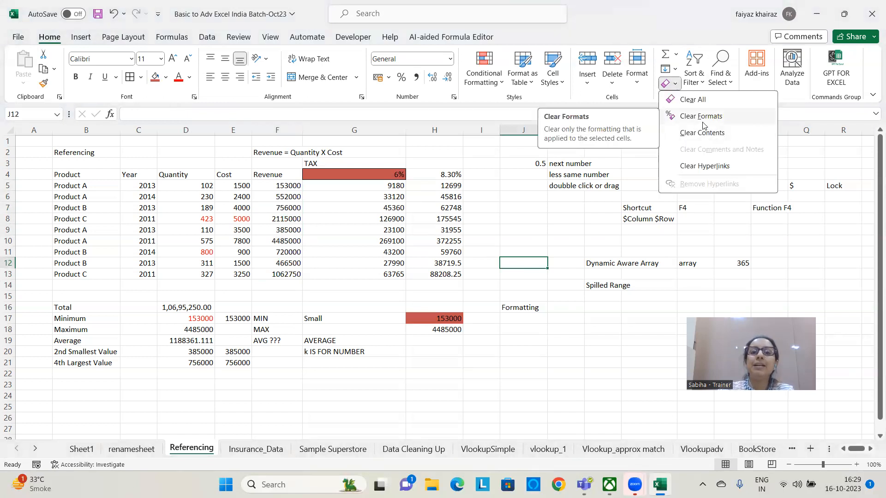
left_click(570, 364)
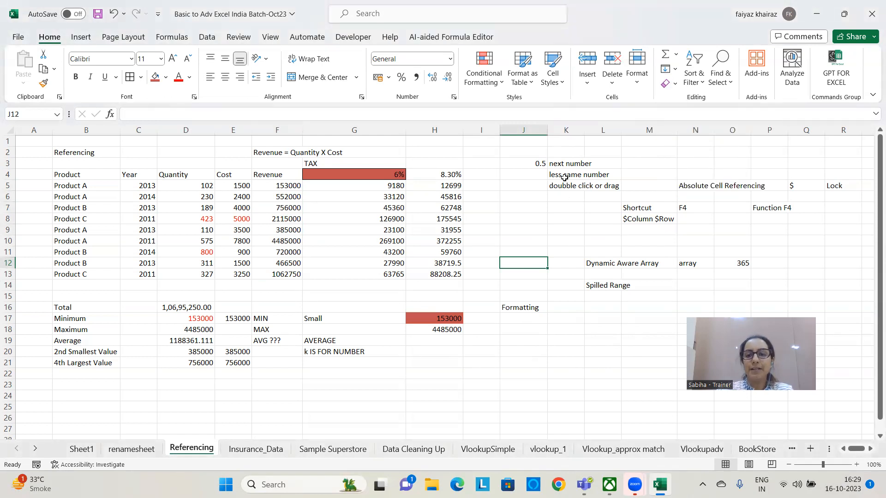
Fill the notes range J2:R14 with a light gray theme color
left_click_drag(536, 153, 858, 286)
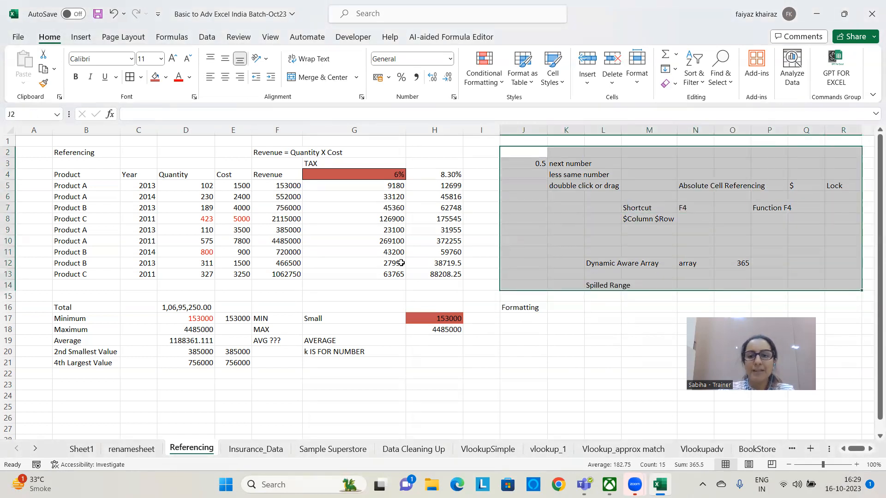
left_click(165, 80)
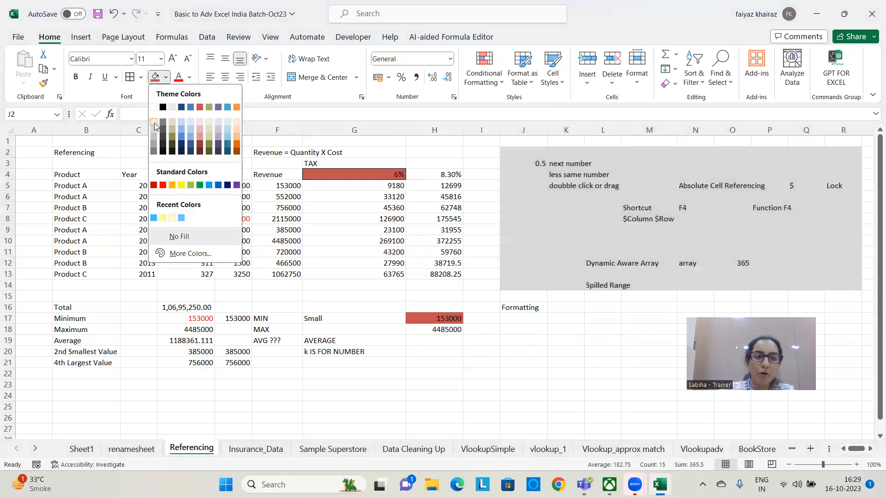
left_click(154, 137)
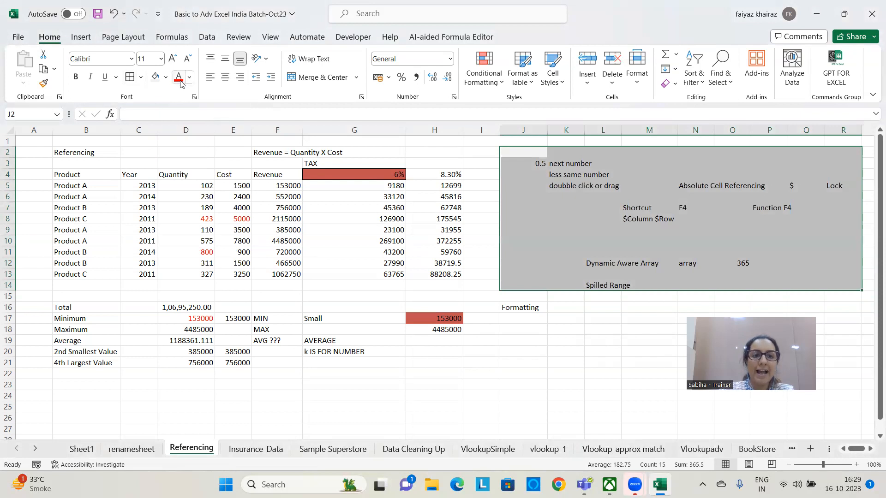
Add thick outside borders around the gray notes range J2:R14
left_click(141, 79)
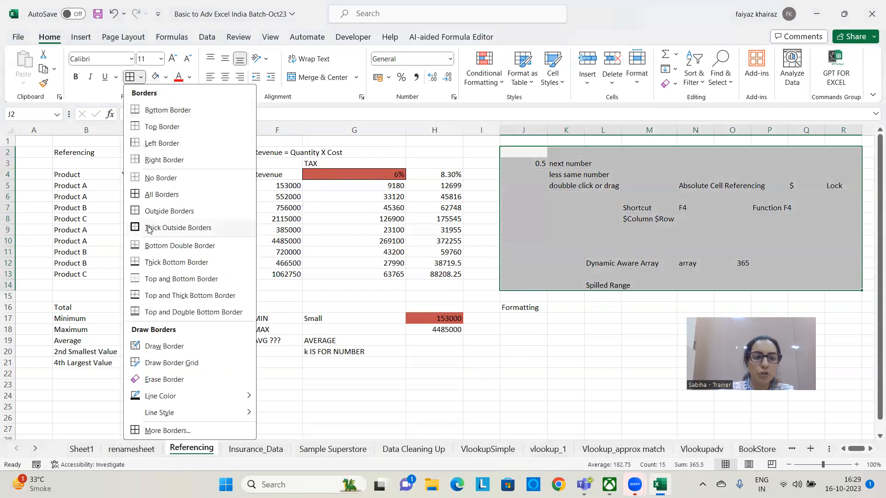
left_click(150, 229)
left_click(574, 341)
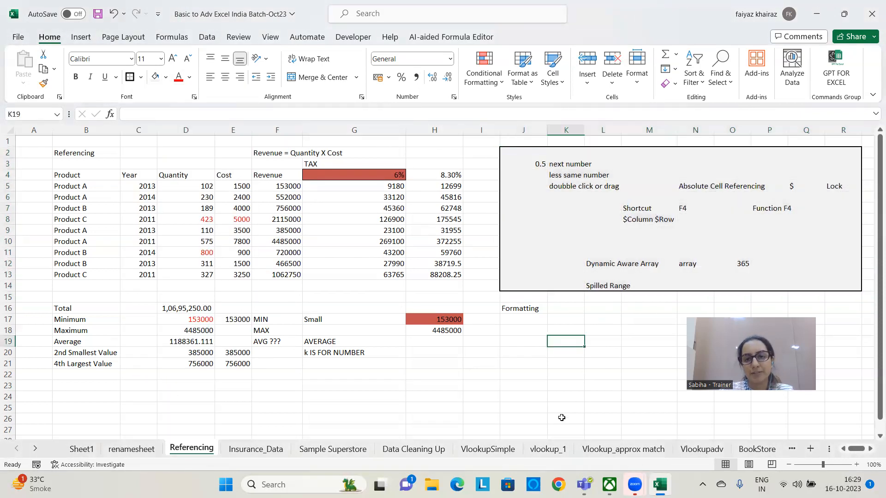
Clear only the contents of the notes range J2:R14, keeping its fill and border
left_click_drag(510, 152, 840, 280)
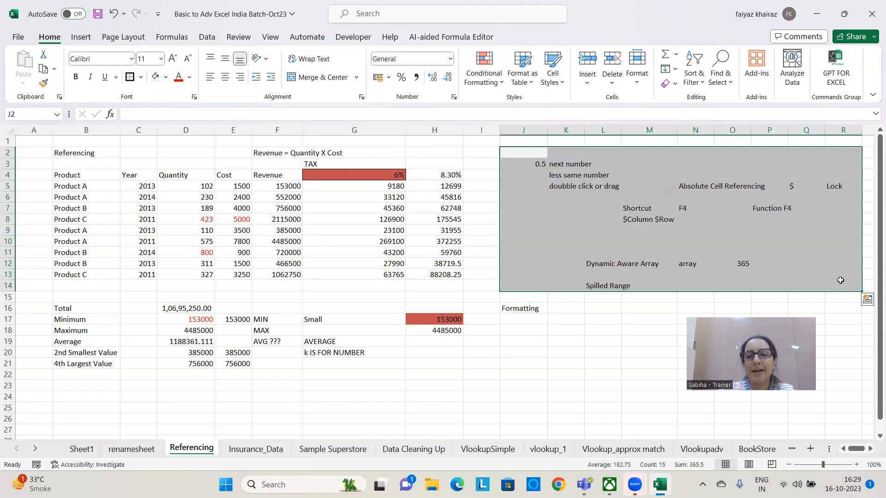
left_click(675, 84)
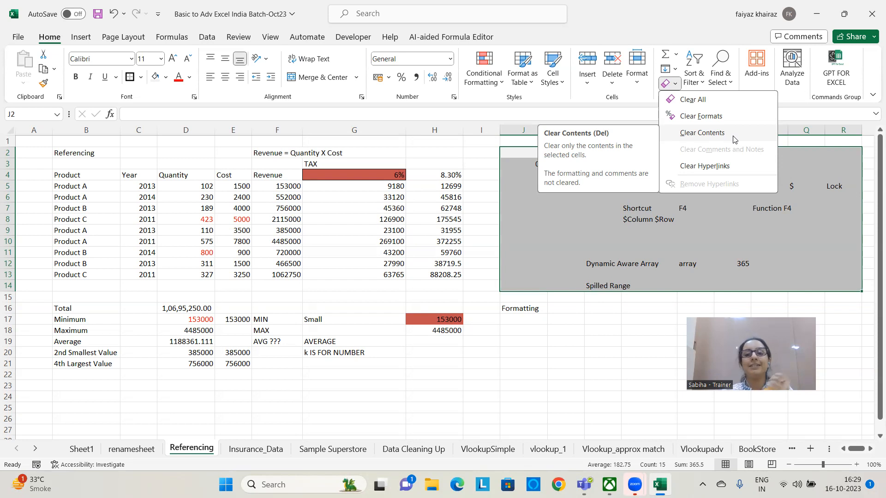
left_click(732, 136)
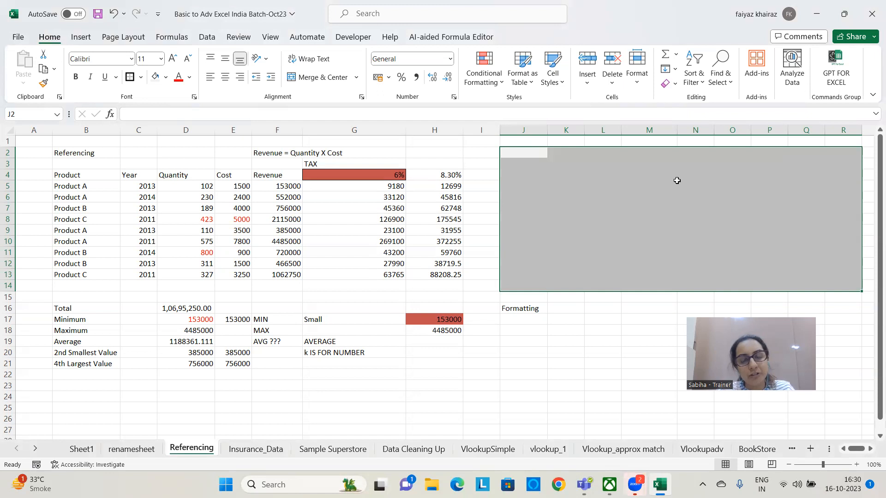
Enter a first name in cell K3 of the emptied gray range
left_click(560, 166)
type("Sabiha")
key("Return")
left_click(562, 165)
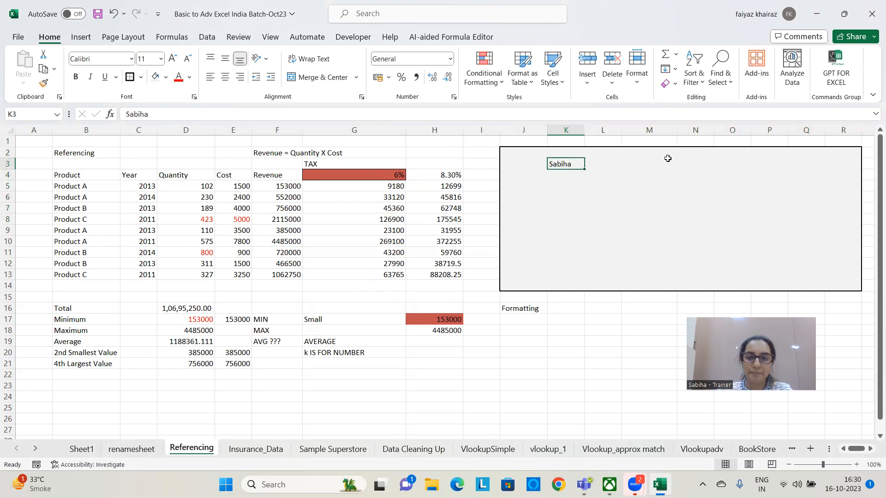
left_click(579, 239)
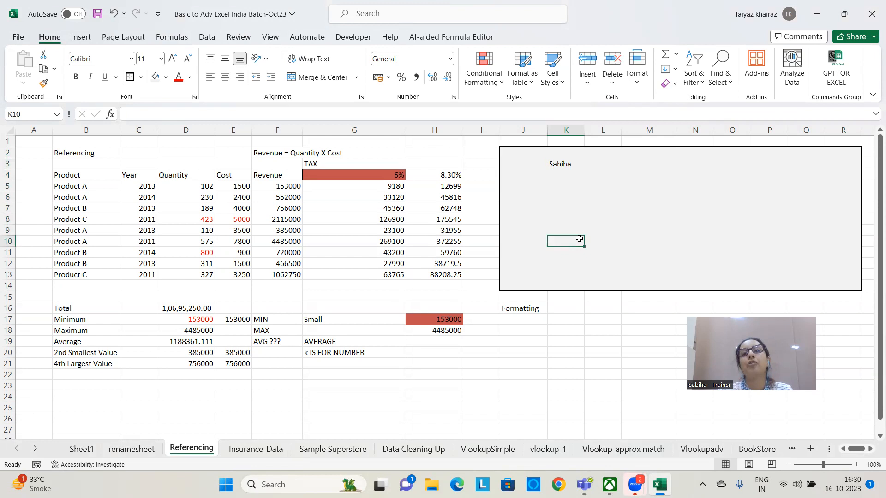
left_click(674, 84)
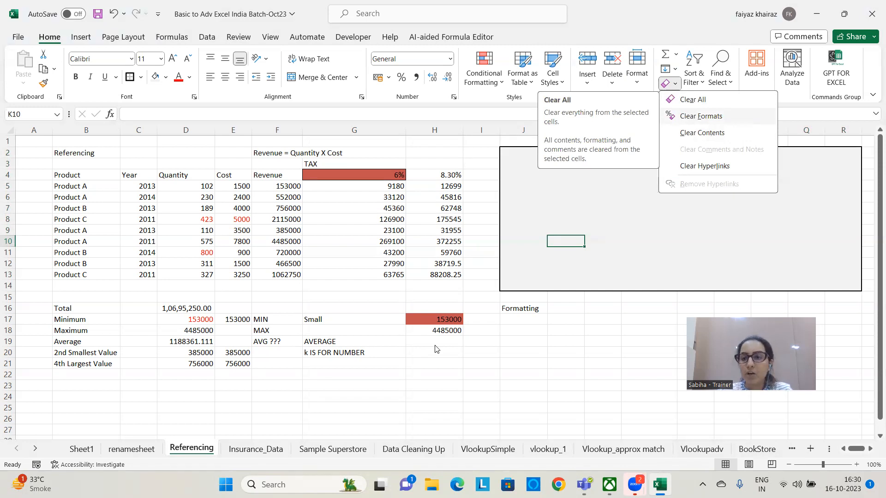
left_click(693, 102)
left_click(669, 84)
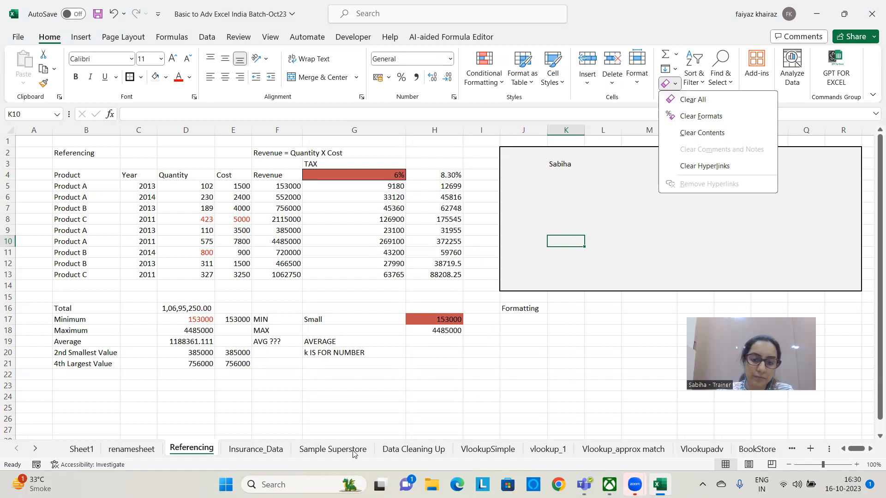
left_click(815, 306)
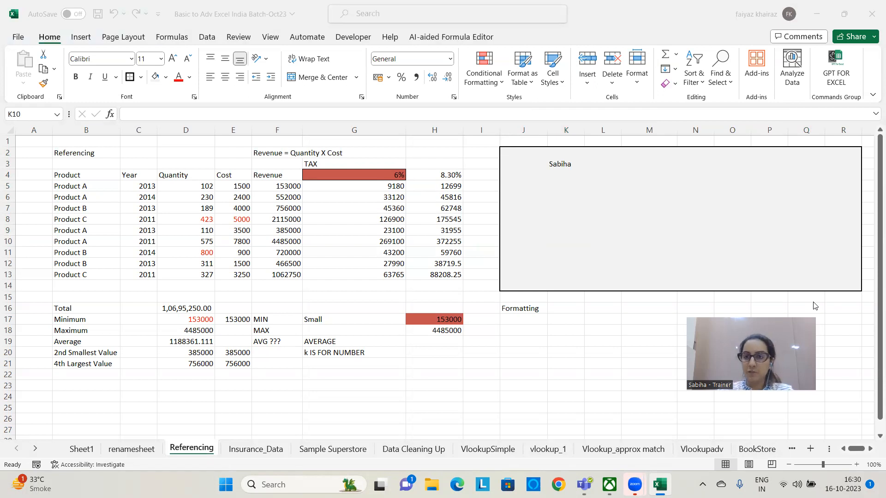
Enter the note "Clear all - Clear Both format + Contetn" in cell M3
left_click(626, 168)
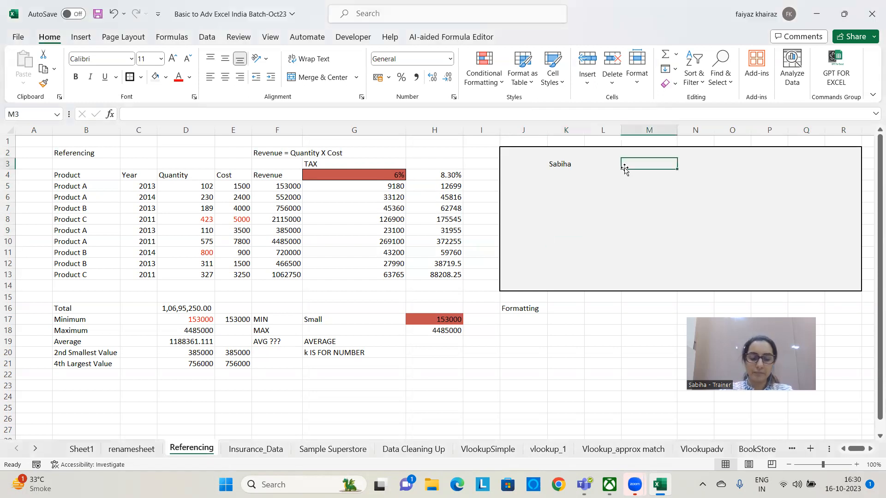
type("Clear all")
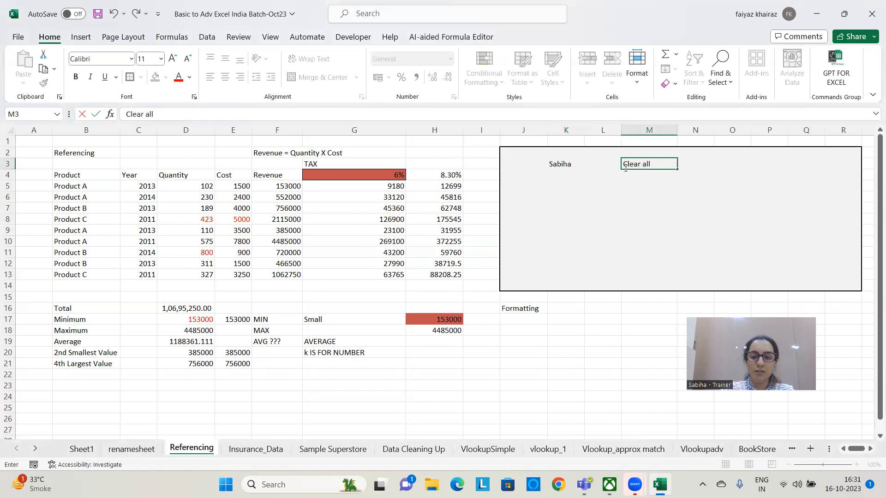
type(" - Clear Botjj")
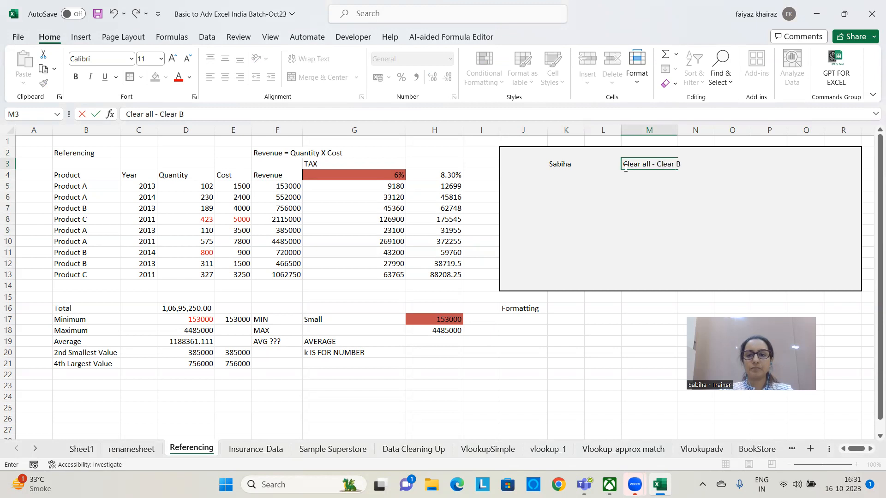
key("BackSpace")
key("BackSpace")
type("h")
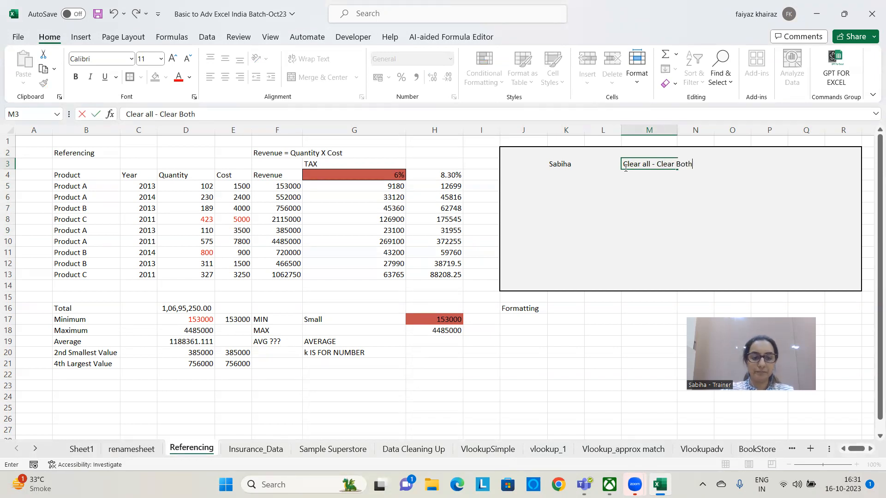
type(" format +")
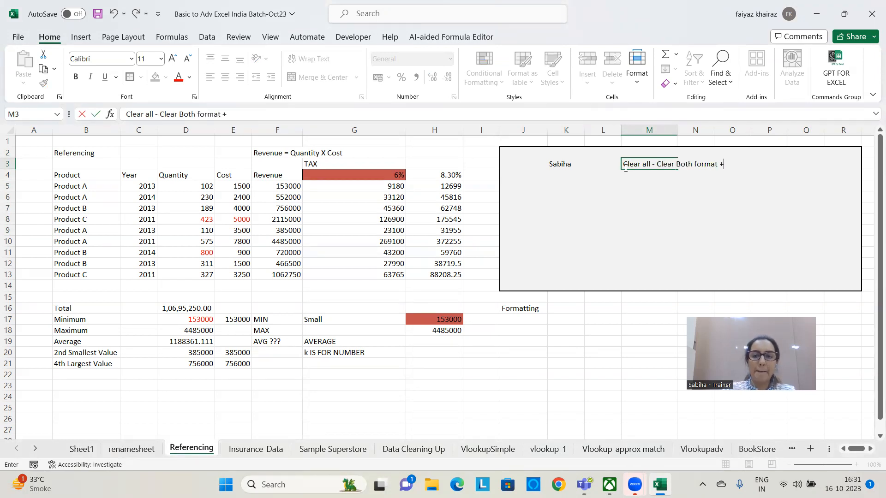
type(" Contetn")
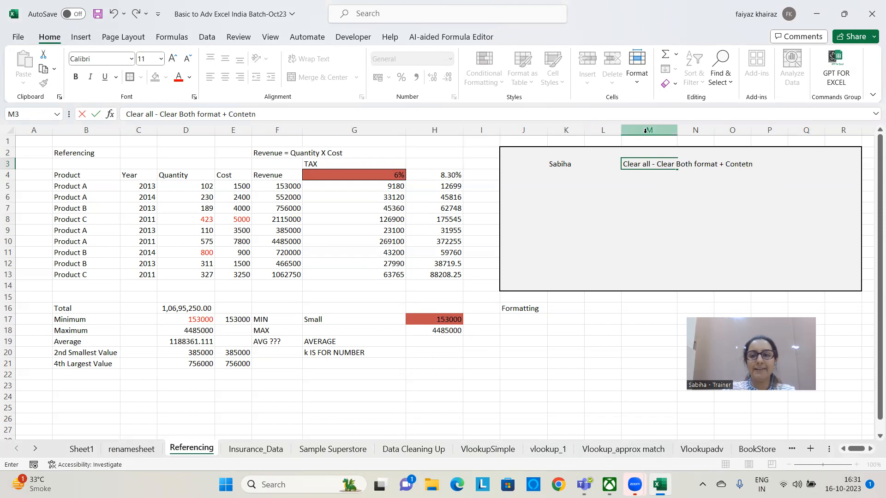
key("Return")
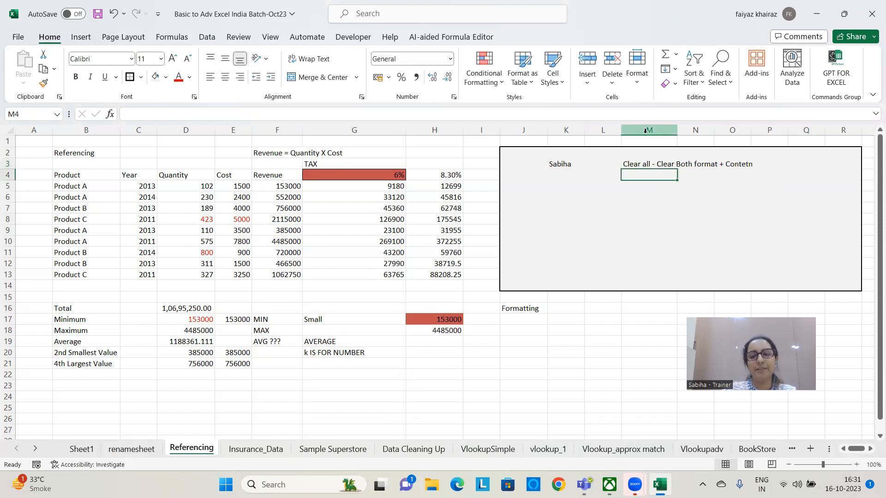
left_click(581, 217)
left_click(574, 170)
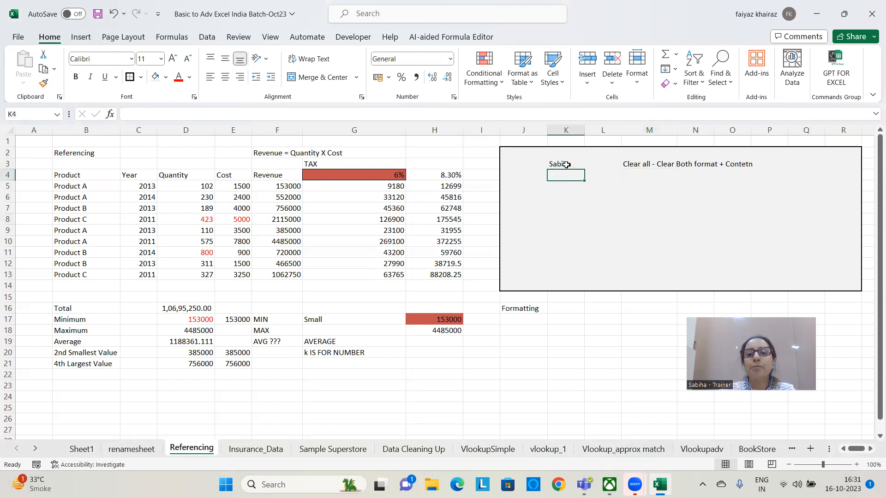
left_click(562, 215)
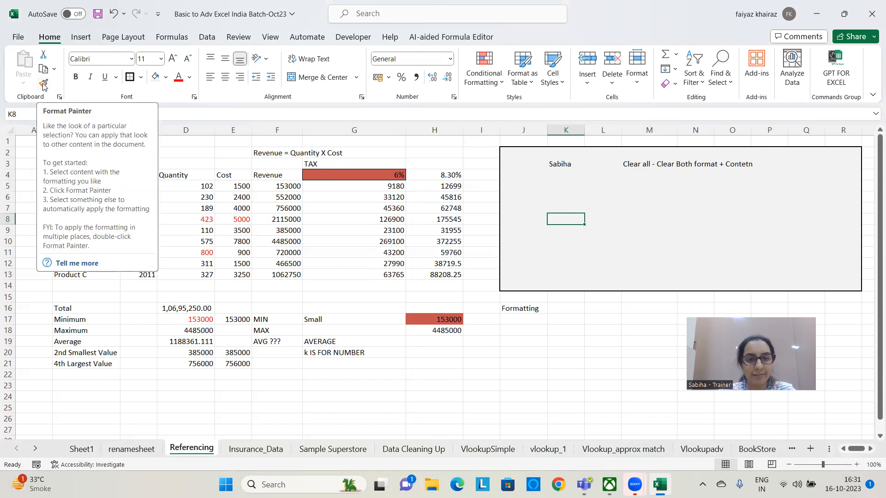
left_click(442, 166)
Copy the formatting of tax rate cell G4 onto G5 with Format Painter and undo that change
left_click(342, 175)
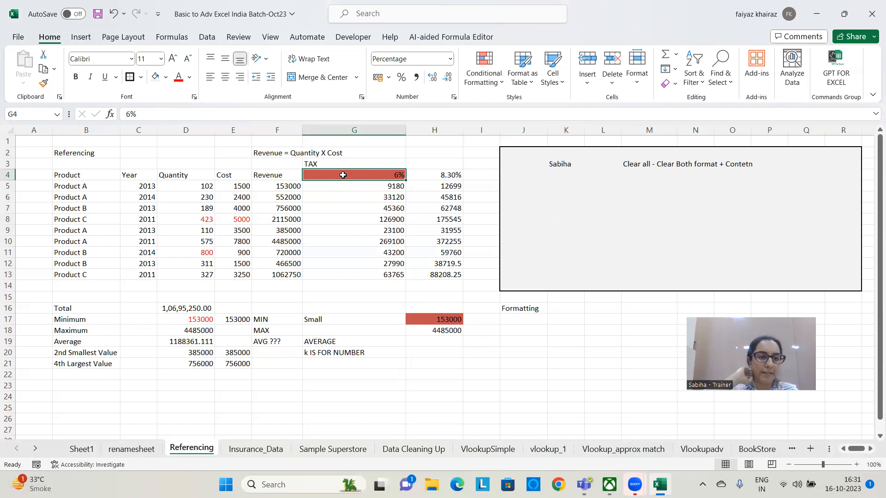
left_click(44, 84)
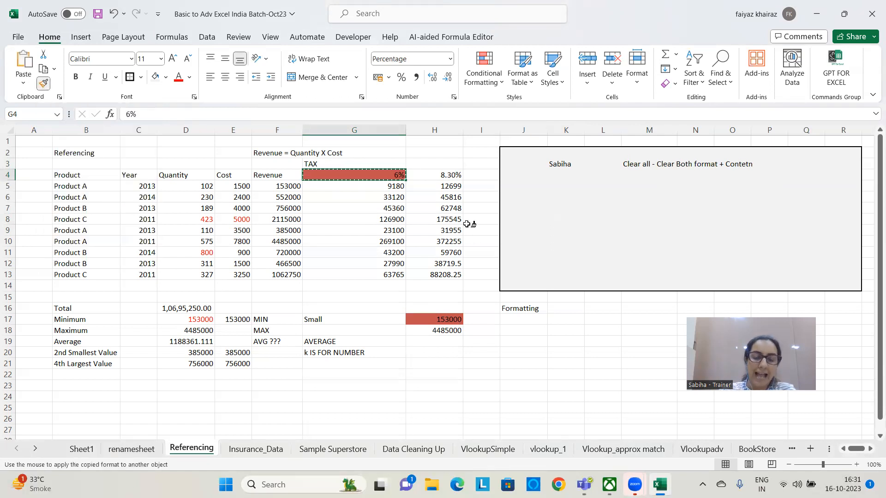
left_click(357, 186)
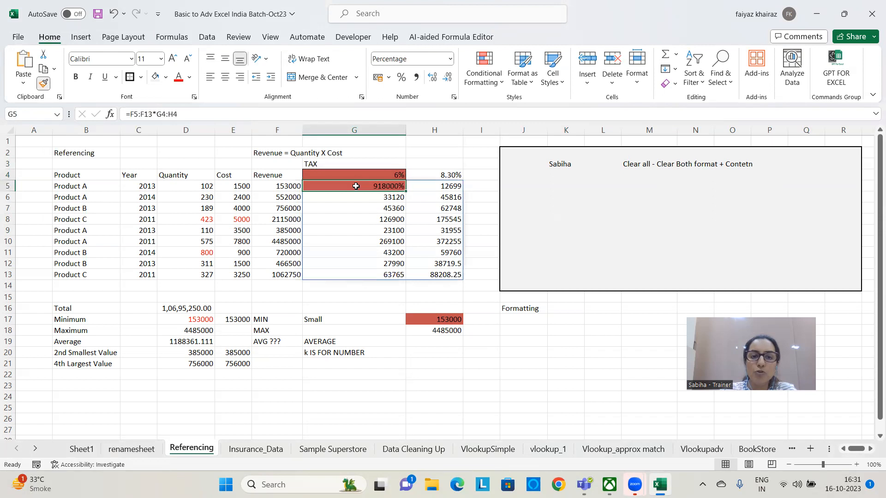
left_click(352, 342)
left_click(361, 185)
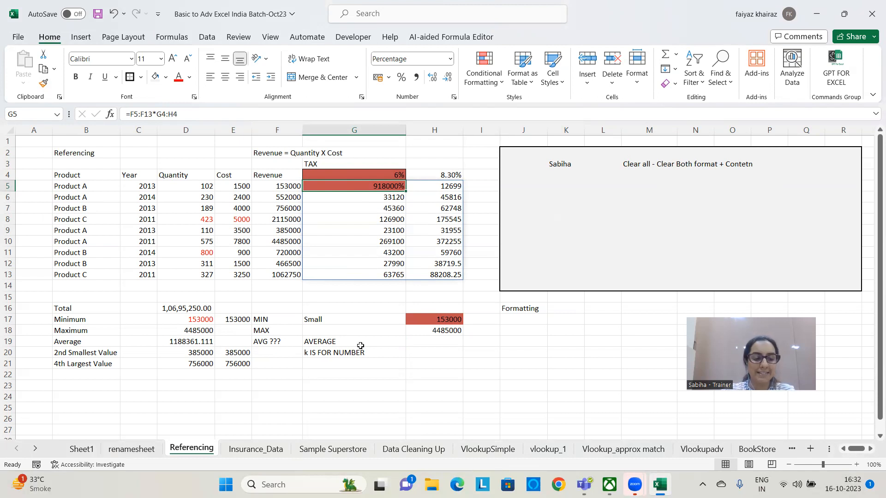
key("ctrl+z")
key("Escape")
Lock Format Painter on H17 and apply its red formatting to D16:D21, F17, F19, G20 and G23
left_click(446, 319)
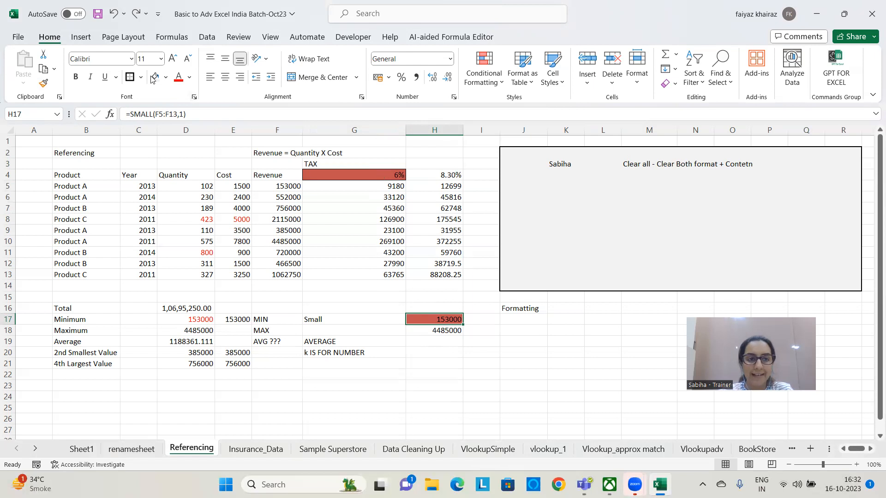
left_click(43, 83)
left_click(43, 85)
left_click(43, 84)
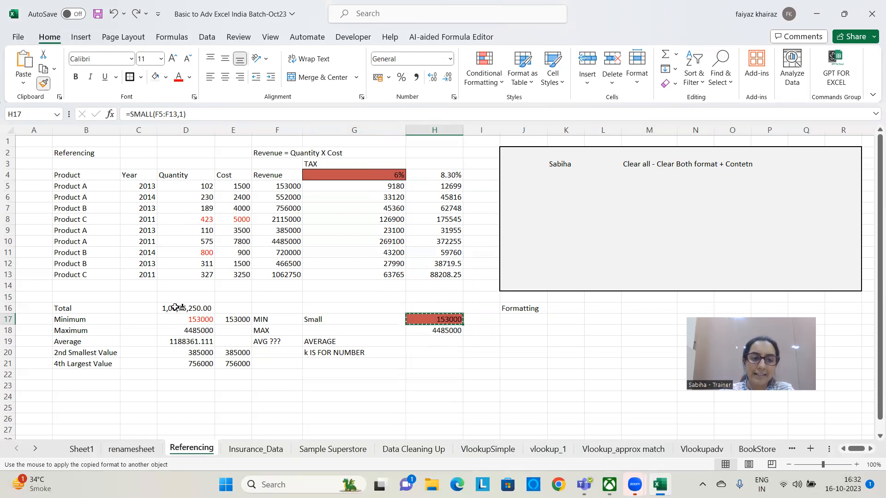
mouse_move(176, 308)
left_mouse_down()
mouse_move(185, 331)
mouse_move(176, 363)
mouse_move(184, 364)
left_mouse_up()
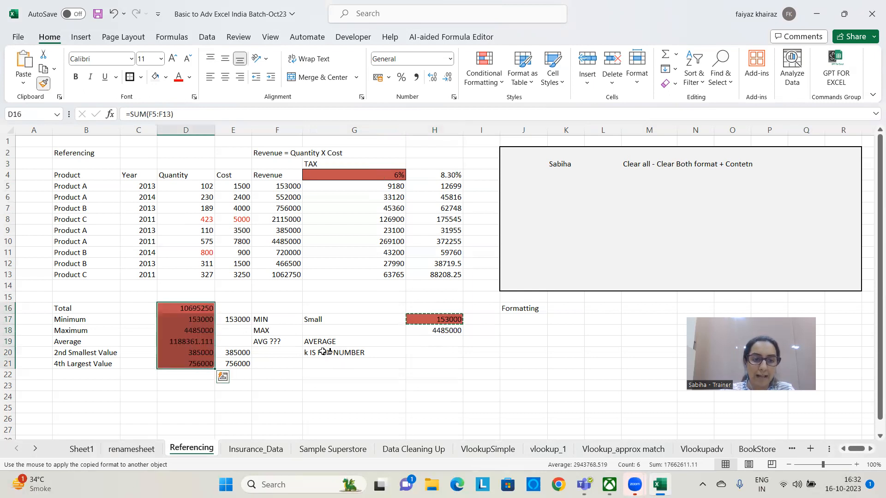
left_click(274, 321)
left_click(268, 341)
left_click(341, 352)
left_click(359, 385)
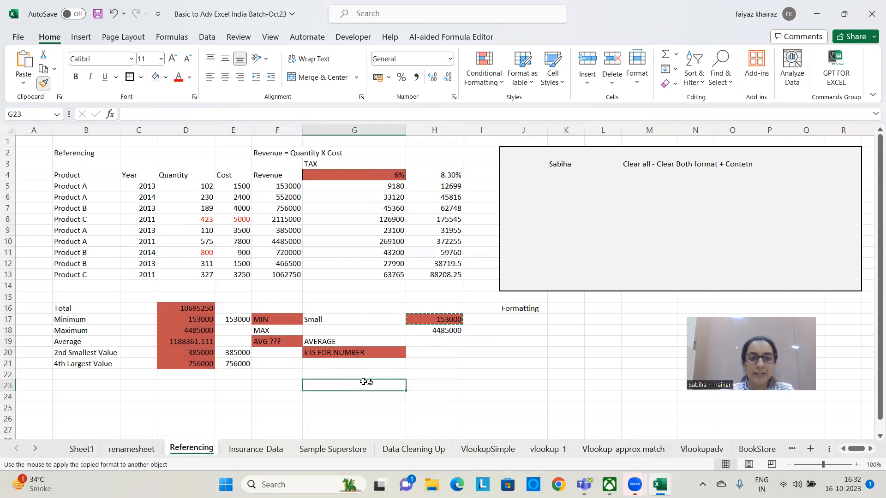
Paint the same red formatting onto I22, I19:L23, M18 and M22, and end Format Painter
left_click(472, 372)
left_click_drag(479, 342, 609, 384)
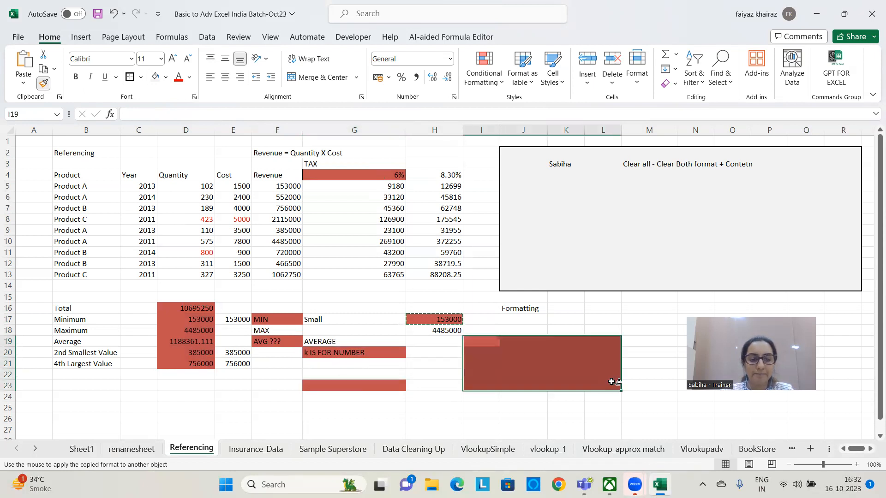
left_click(646, 330)
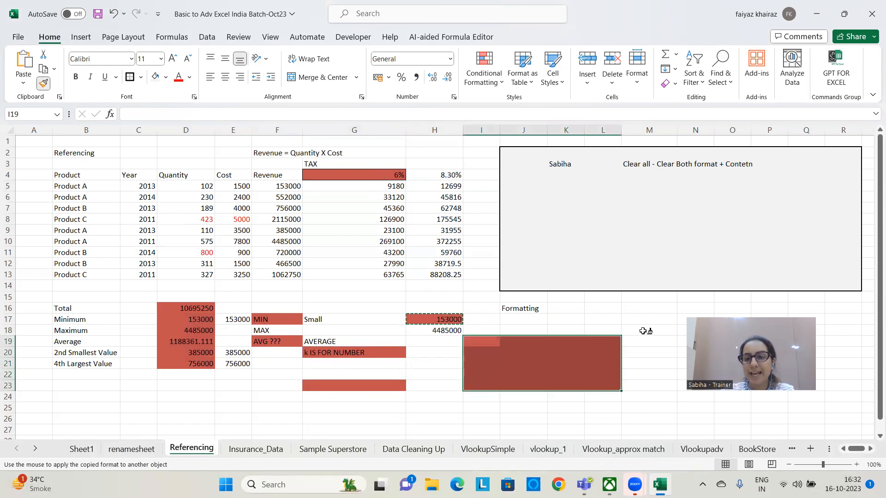
left_click(647, 373)
key("Escape")
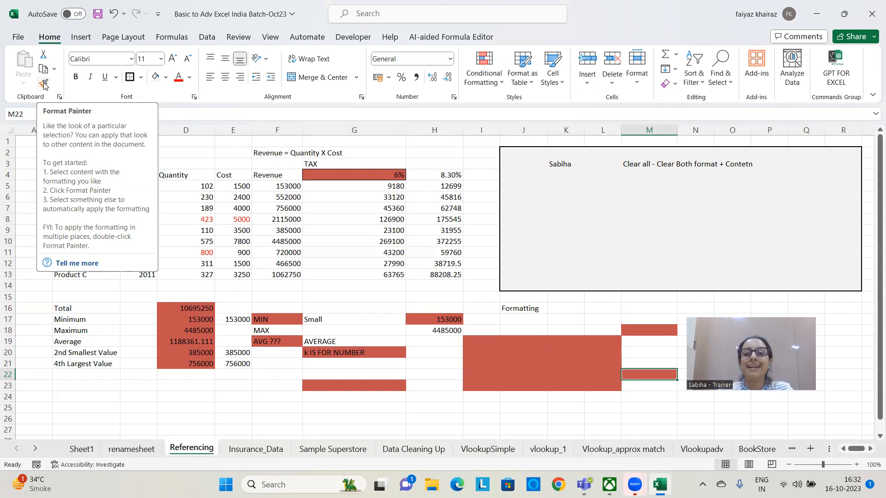
Undo the painted formats, the K3 and M3 entries, the content clearing and the thick border around J2:R14
left_click(330, 273)
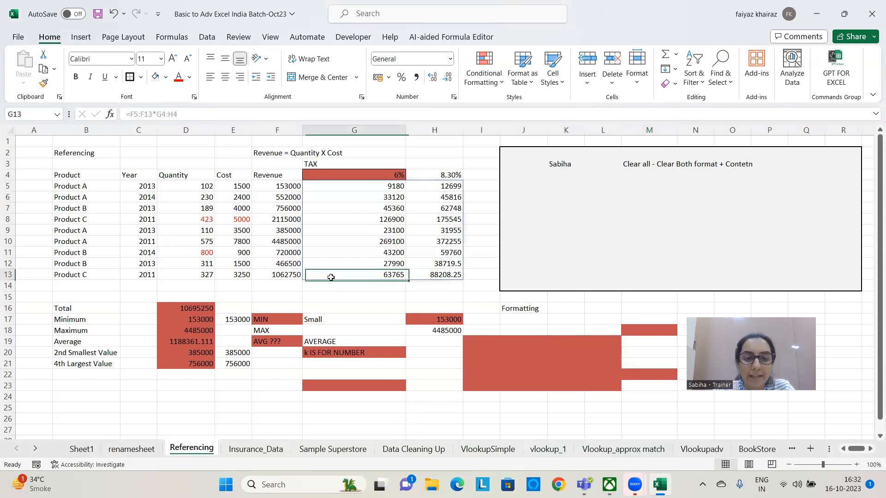
left_click(349, 317)
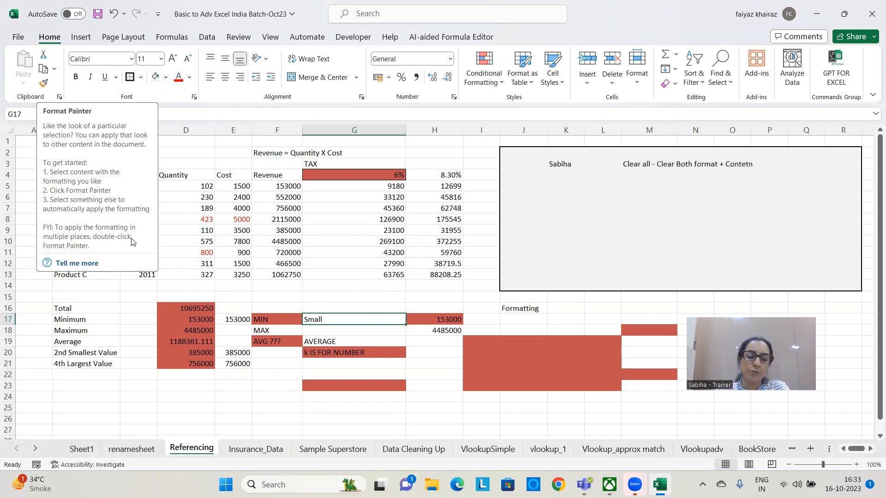
key("ctrl+z")
key("ctrl+z")
key("ctrl+z")
key("ctrl+z")
key("ctrl+z")
key("ctrl+z")
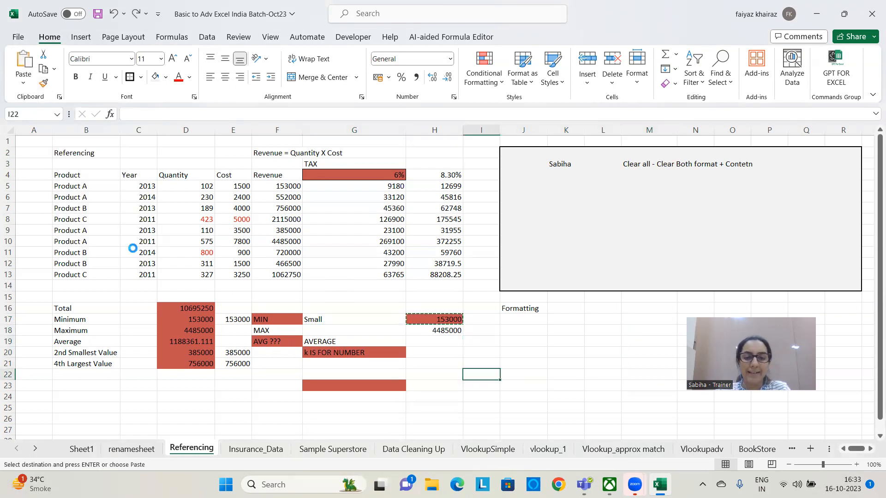
key("ctrl+z")
key("ctrl+z")
key("ctrl+z")
key("ctrl+z")
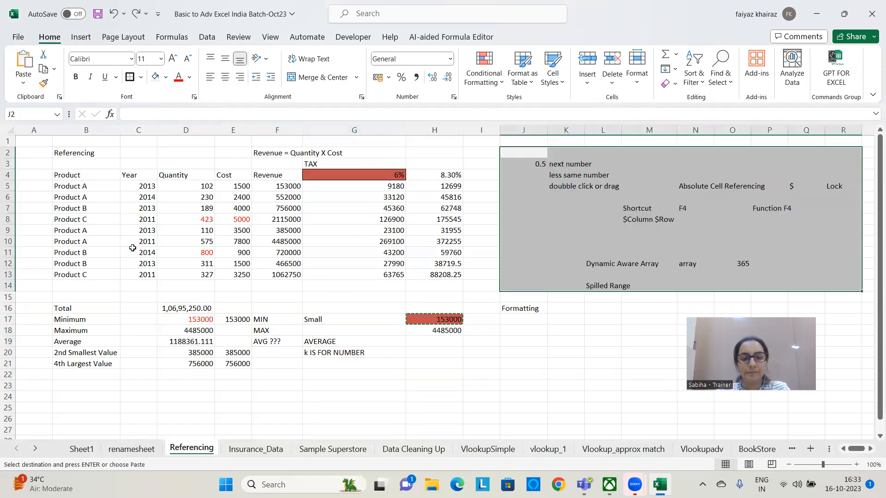
key("Escape")
left_click(404, 369)
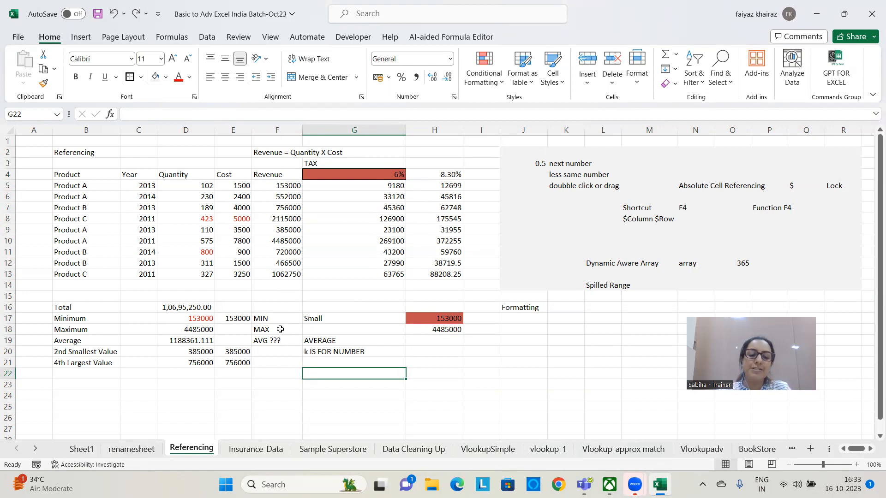
Redo the thick outside border and the content clearing on J2:R14
key("ctrl+y")
key("ctrl+y")
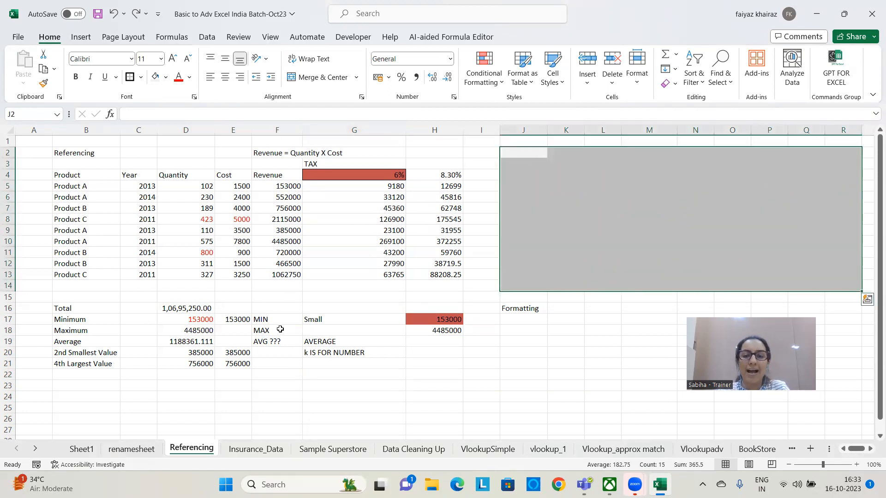
Enter the shortcut notes "Ctrl + Z - Undo" in K3 and "ctrl + Y - Redo" in K4
left_click(556, 161)
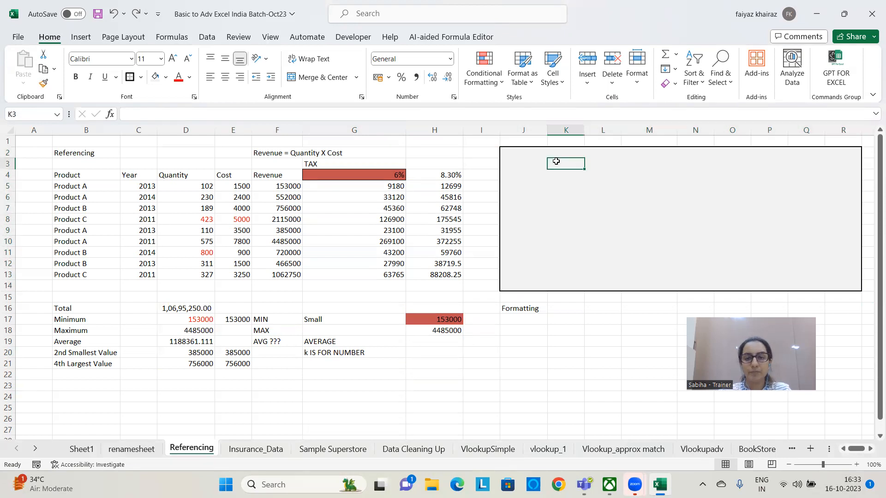
type("Ctrl ")
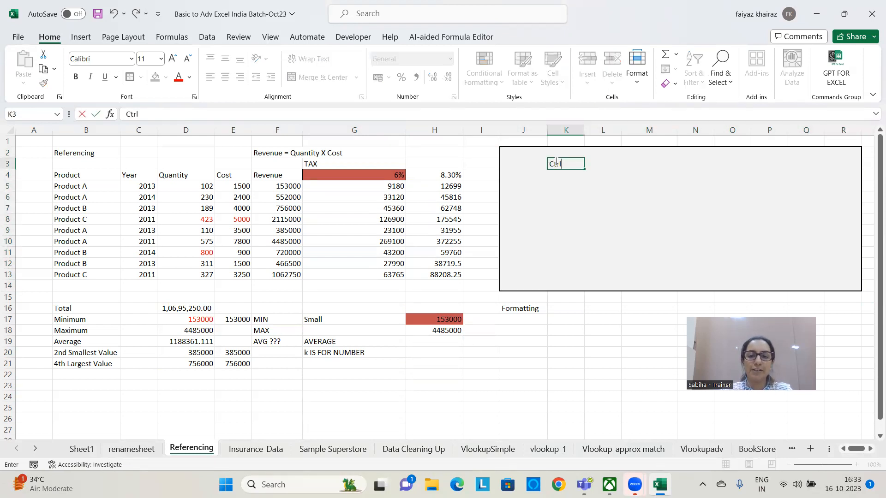
type("+ Z - Undo")
key("Return")
type("c")
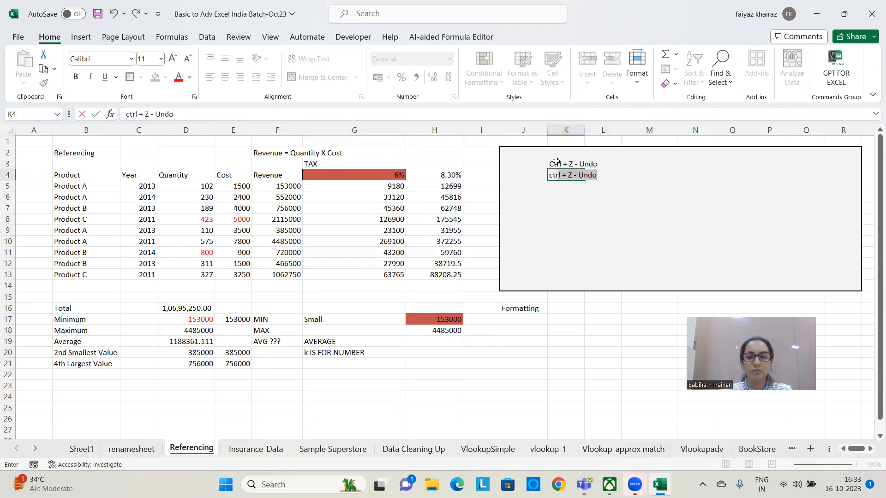
type("+ ")
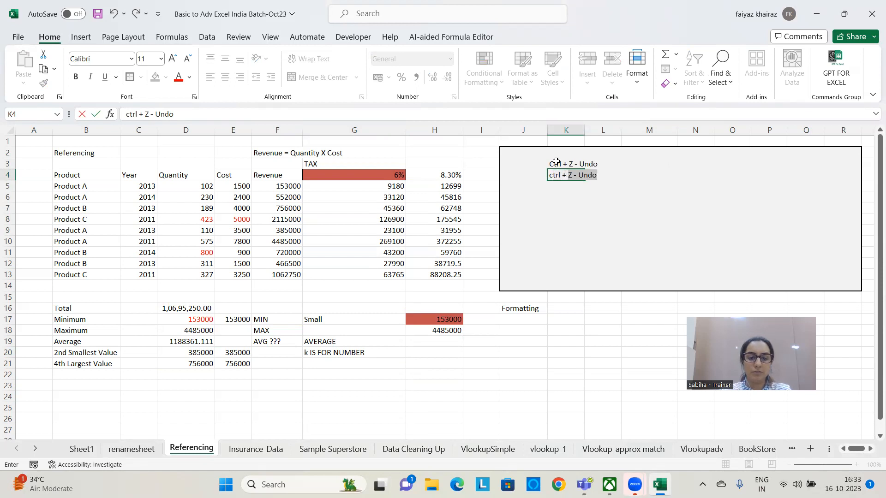
type("Y - Redi")
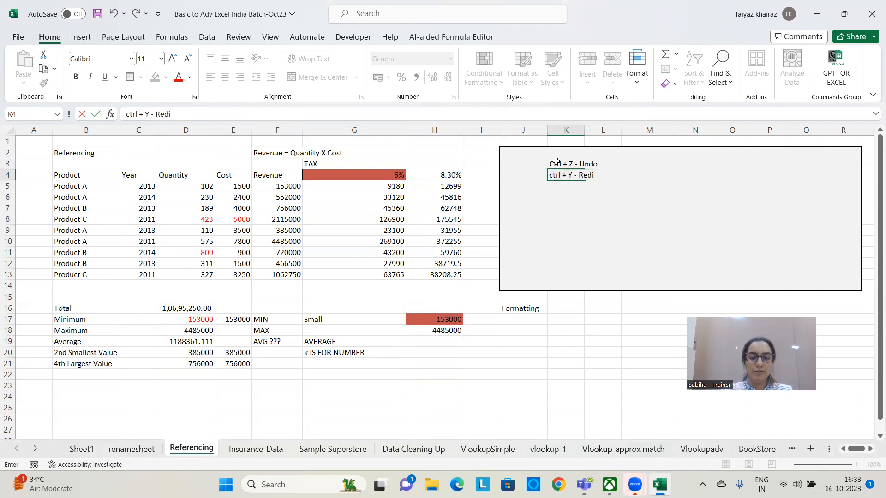
key("BackSpace")
type("o")
key("Return")
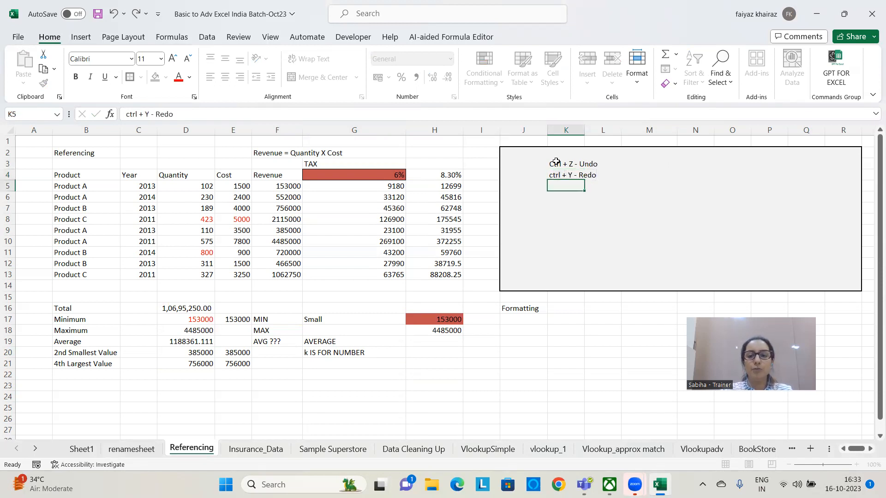
left_click(612, 314)
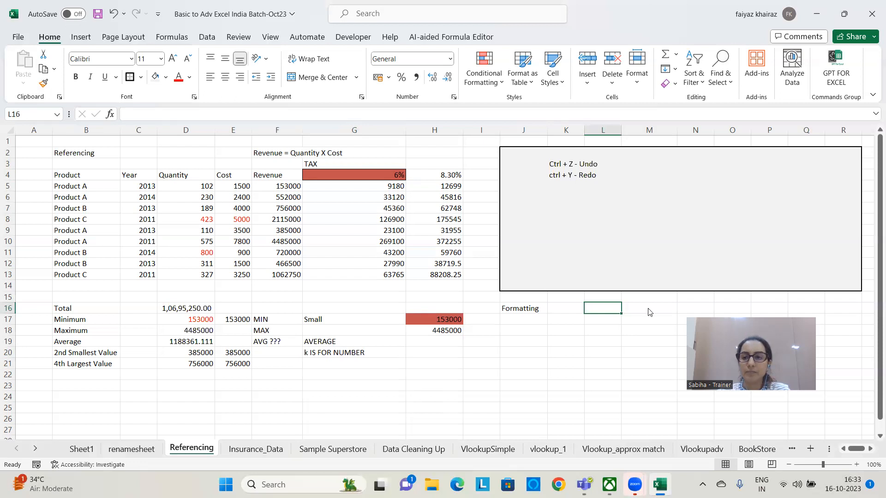
left_click(871, 239)
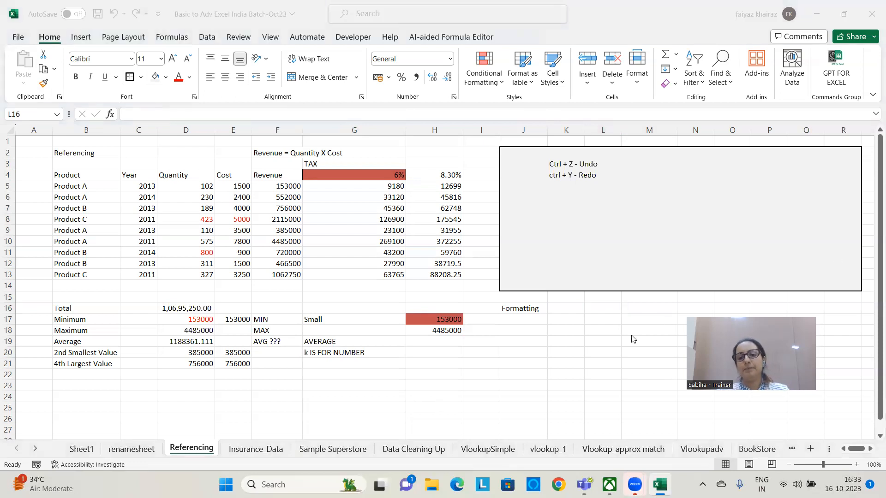
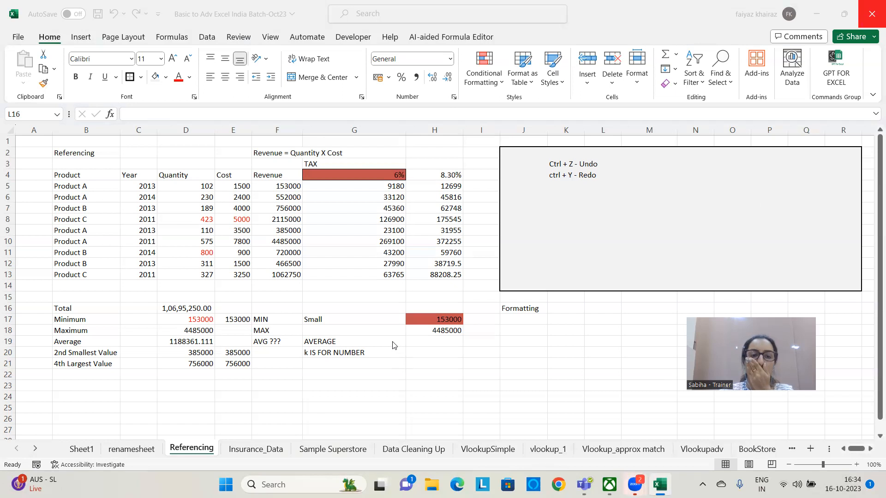
Open the Insurance_Data sheet and widen the empty column F and the Online column E
left_click(262, 376)
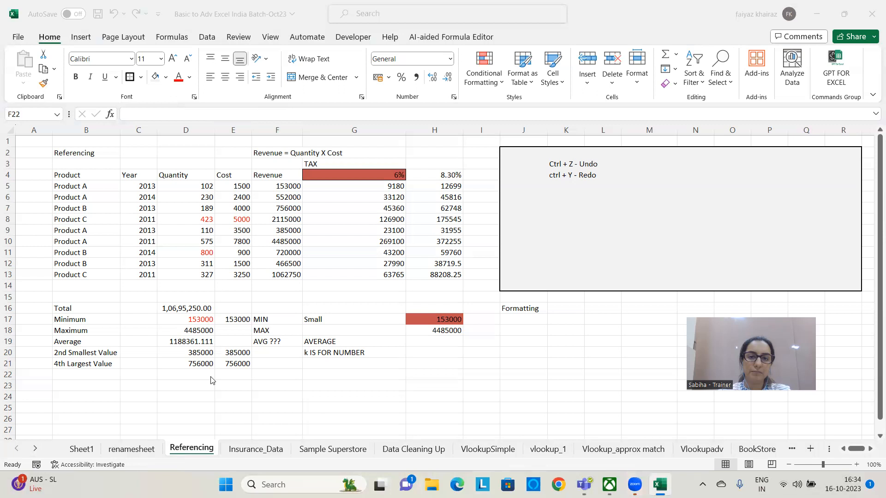
left_click(248, 450)
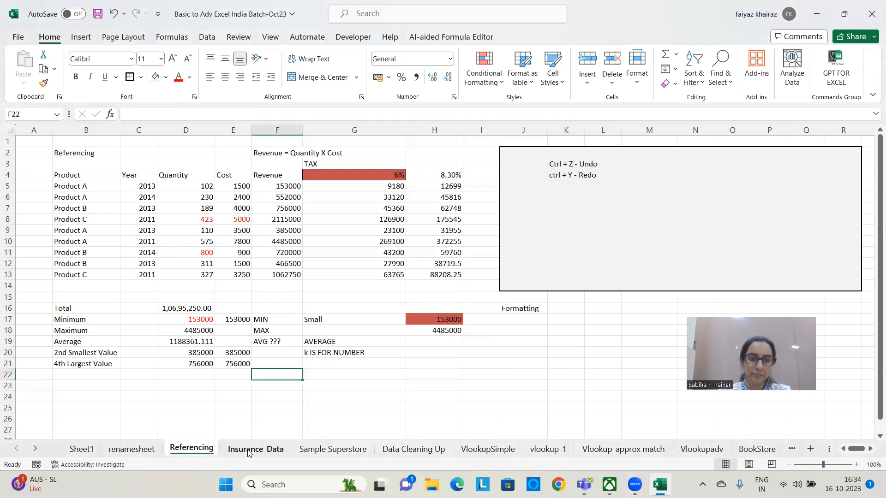
left_click(248, 450)
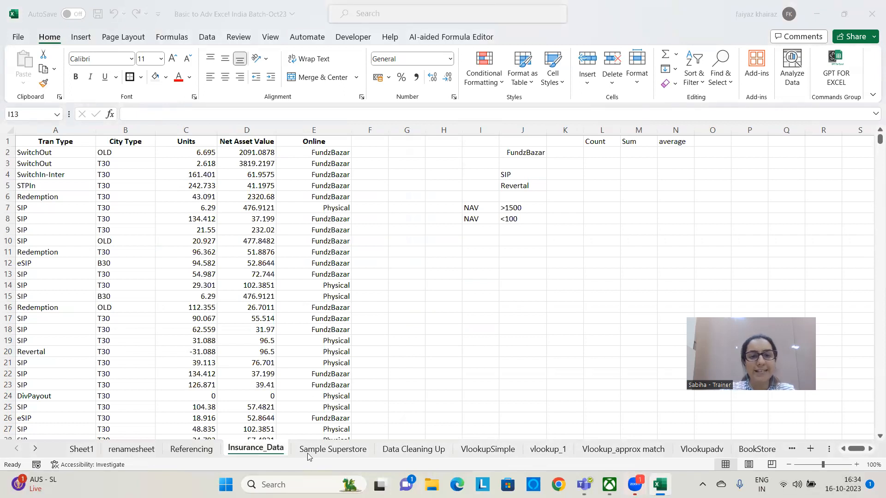
left_click_drag(388, 130, 417, 130)
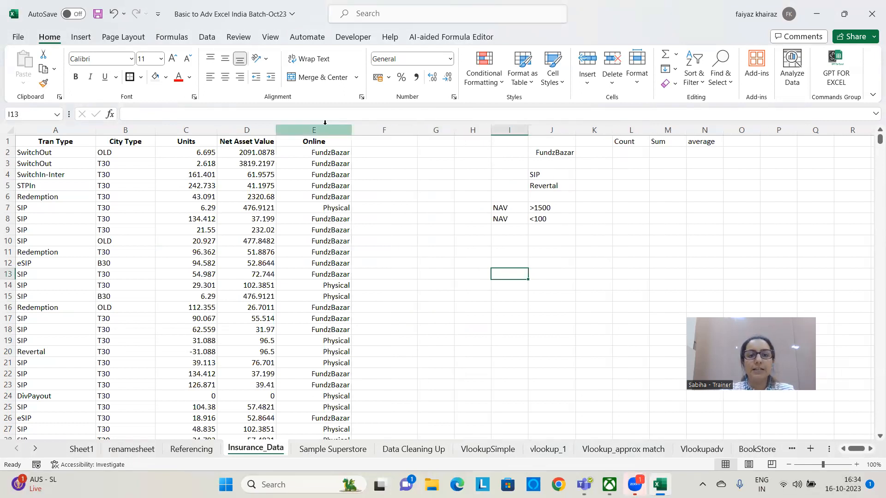
left_click_drag(351, 130, 376, 130)
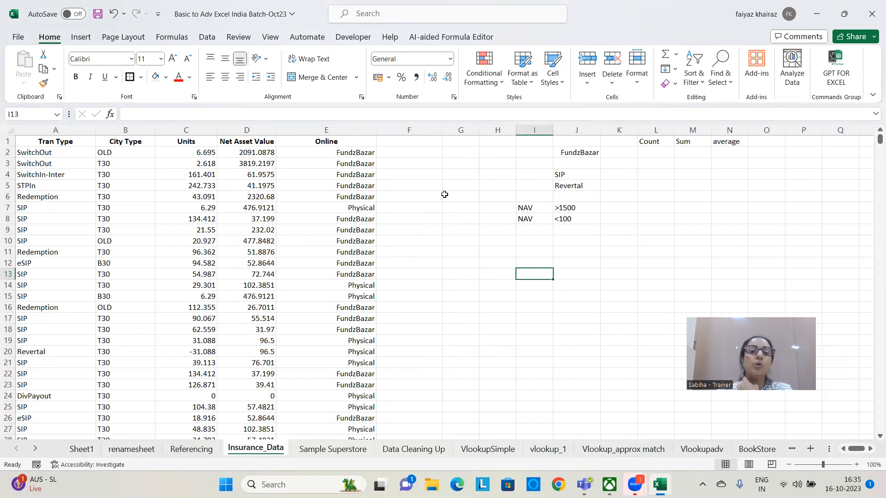
Enter the note "table tool when u scroll headers reamin intact" in J11
left_click(571, 249)
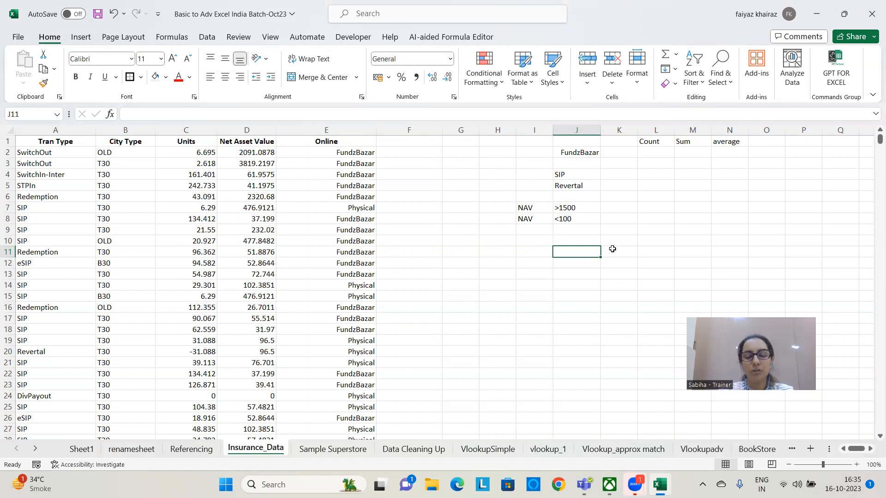
type("table tool when u")
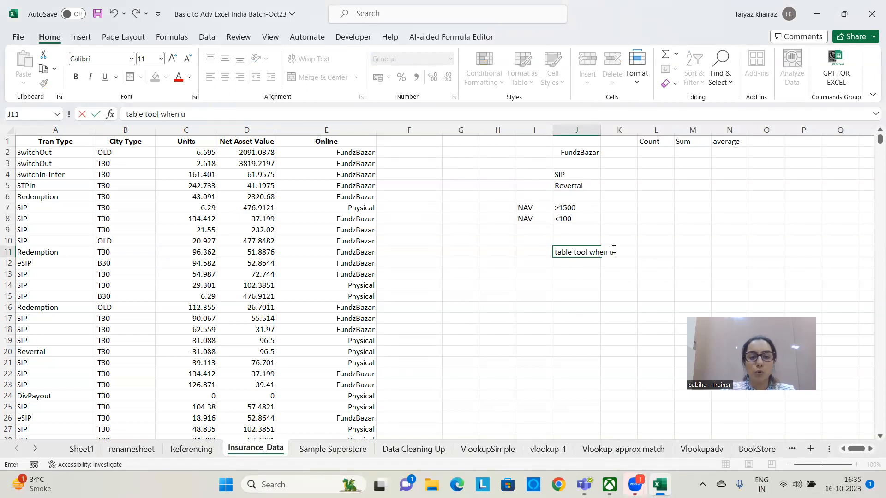
type(" scroll hea")
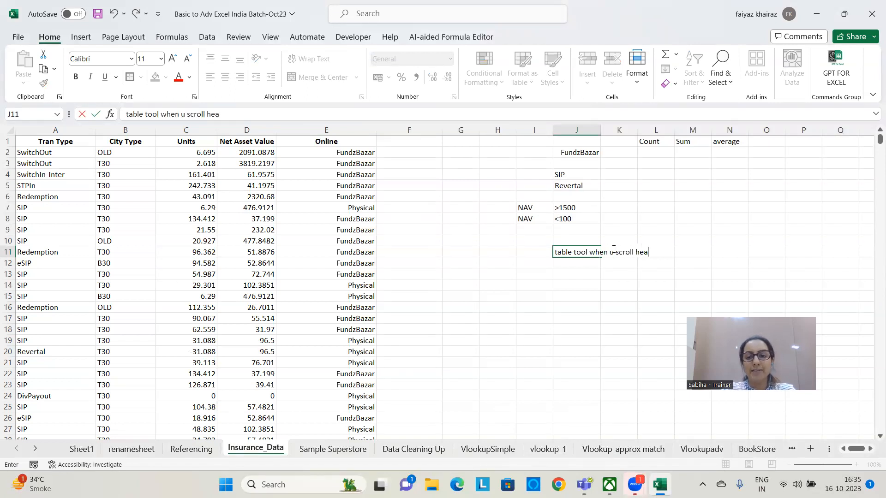
type("ders ream")
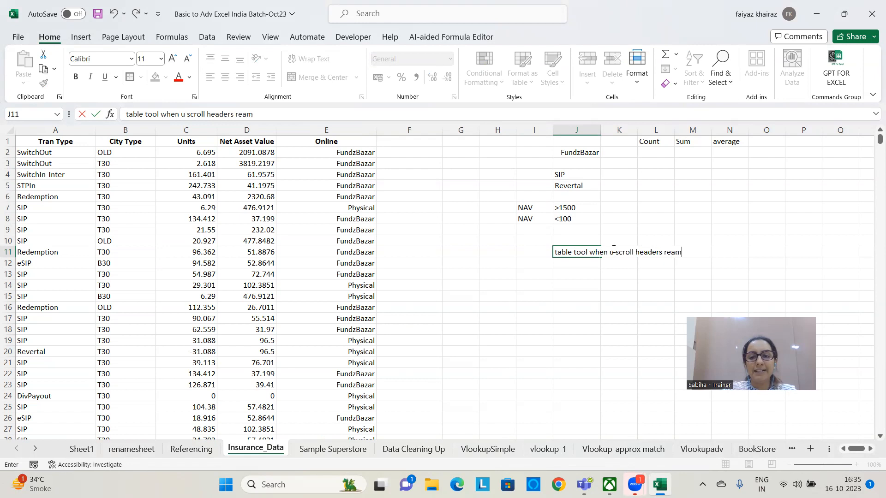
type("in intact")
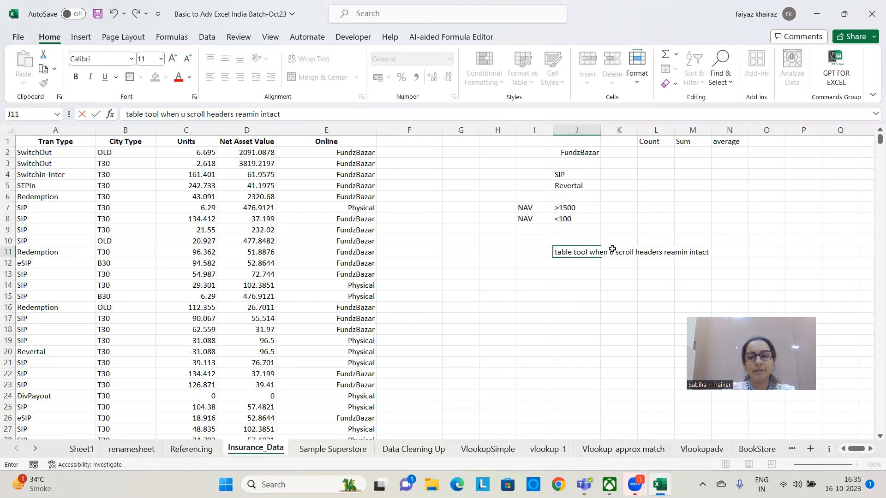
key("Return")
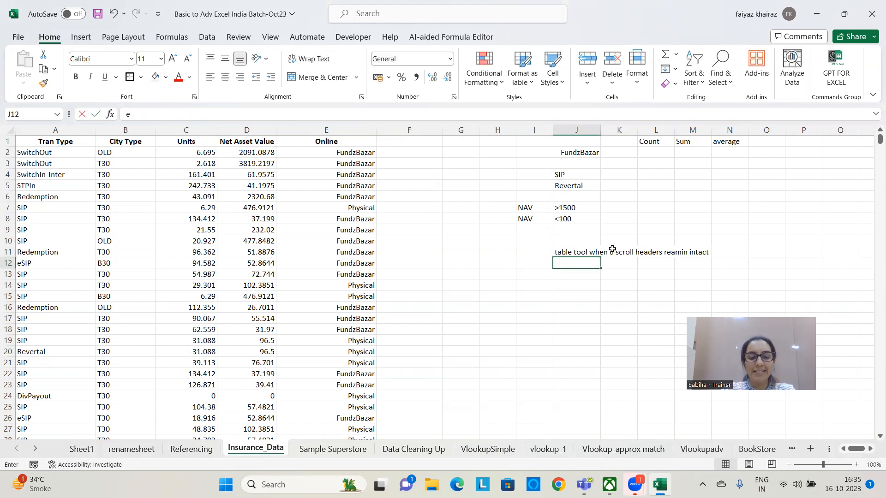
Enter the notes "easily filter + Sort Data" in J12 and "Total Row at the end" in J13
type("easily fi")
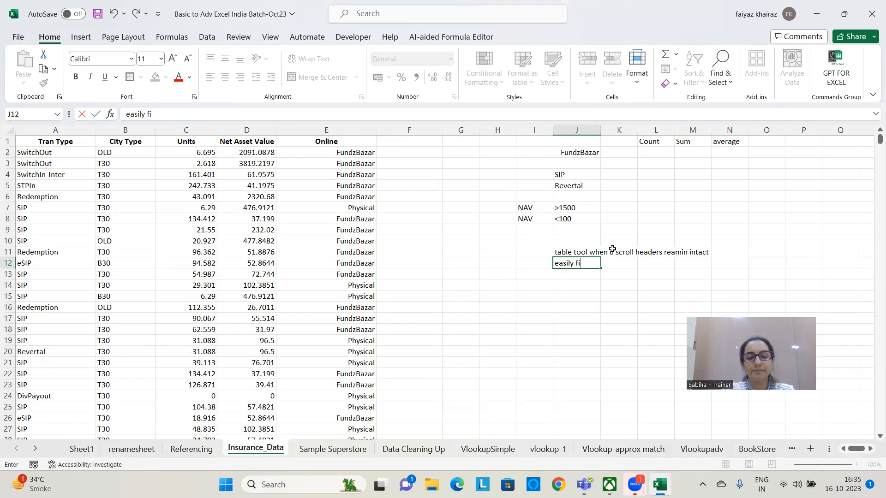
type("lter + Sort")
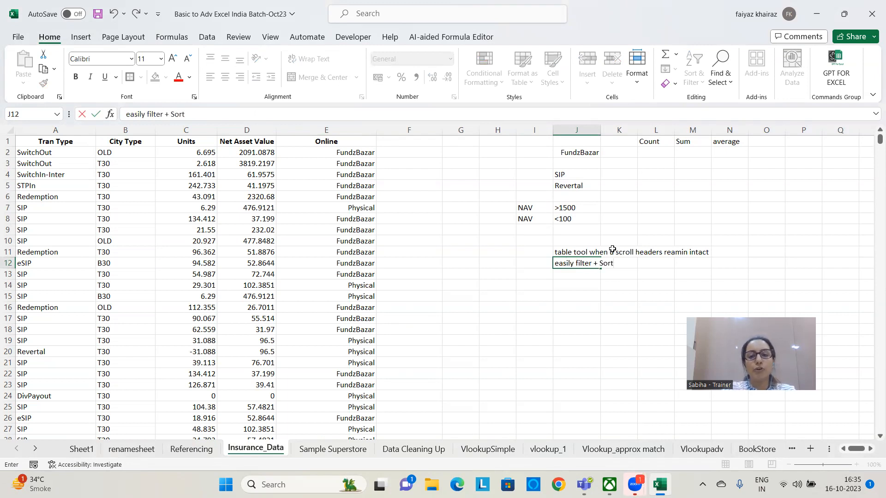
type(" Datat")
key("Return")
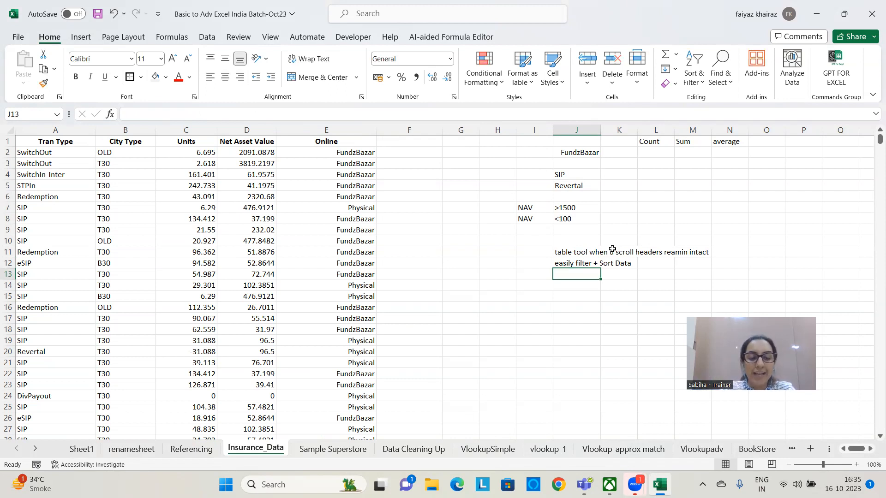
type("Total R")
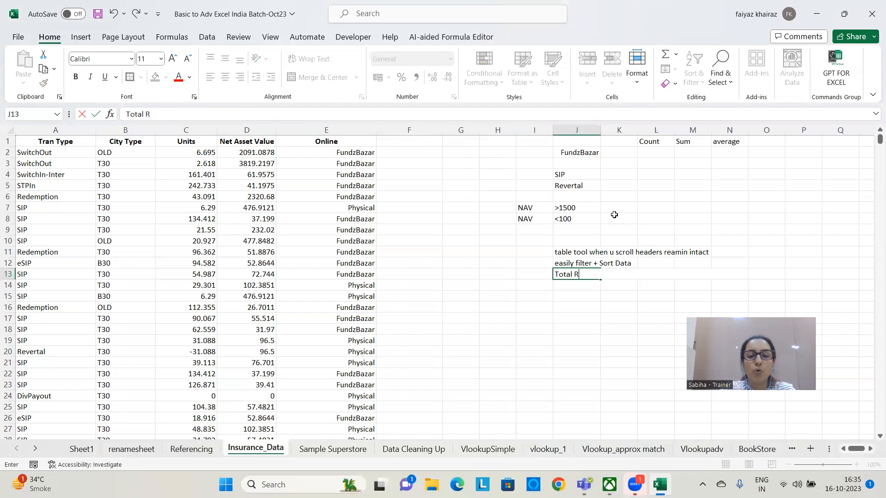
type("ow at the end")
key("Return")
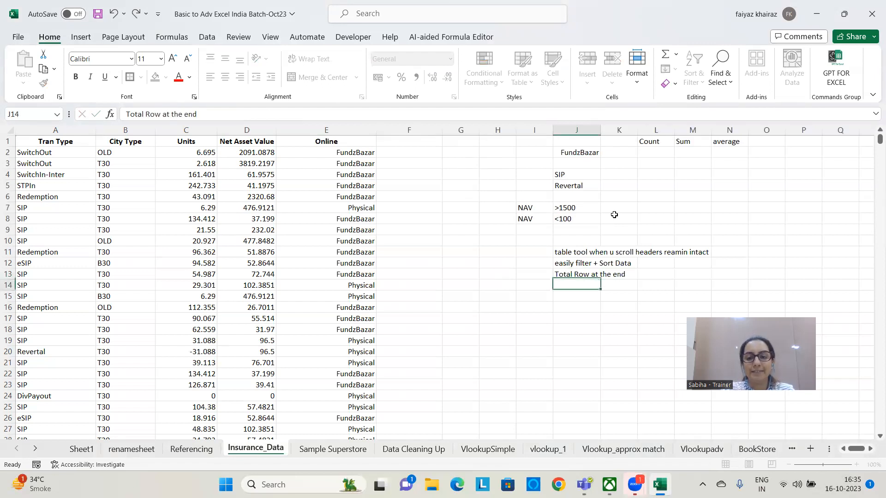
Enter the note "formatting is also v attractive" in J14
type("formattin")
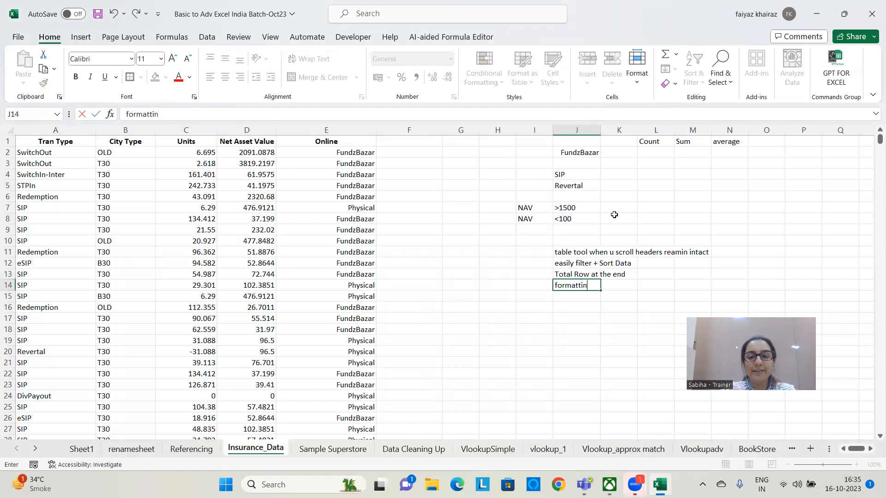
type("g is also v attractov")
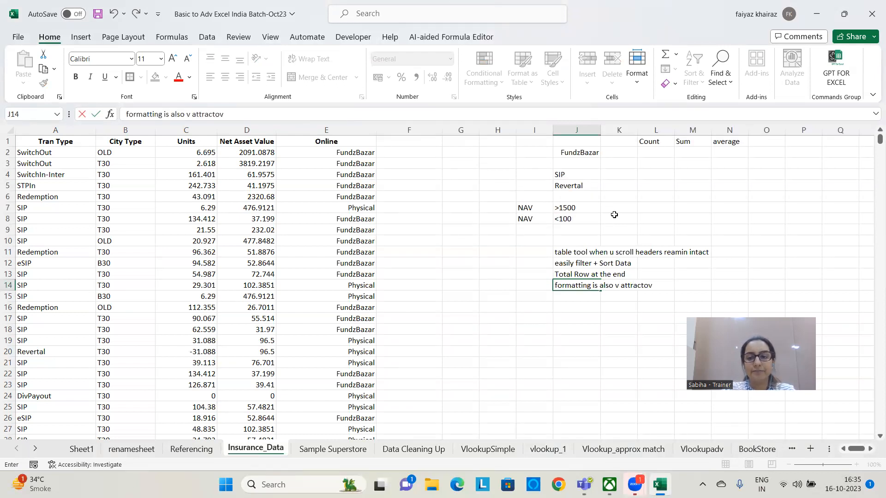
key("BackSpace")
key("BackSpace")
type("ie")
key("BackSpace")
type("ve")
key("Return")
Enter the note "it is a fixed absolute range across sheets" in J15
type("it is a fixed a")
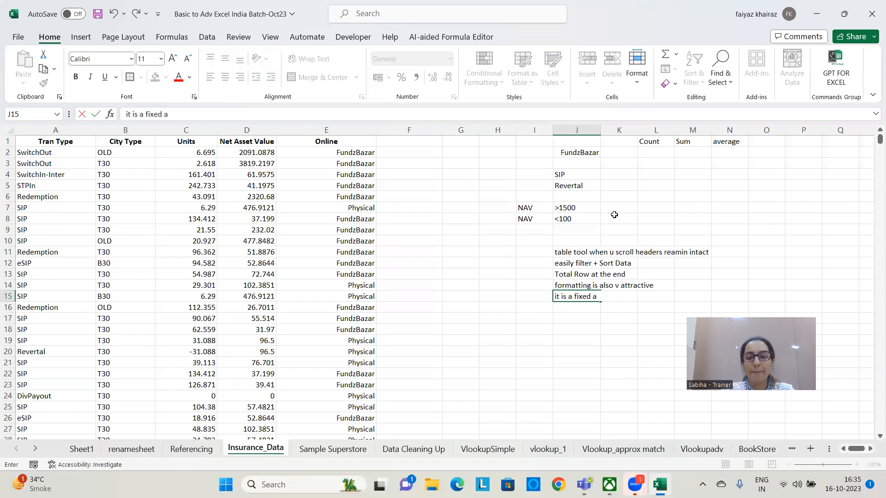
type("bsolit")
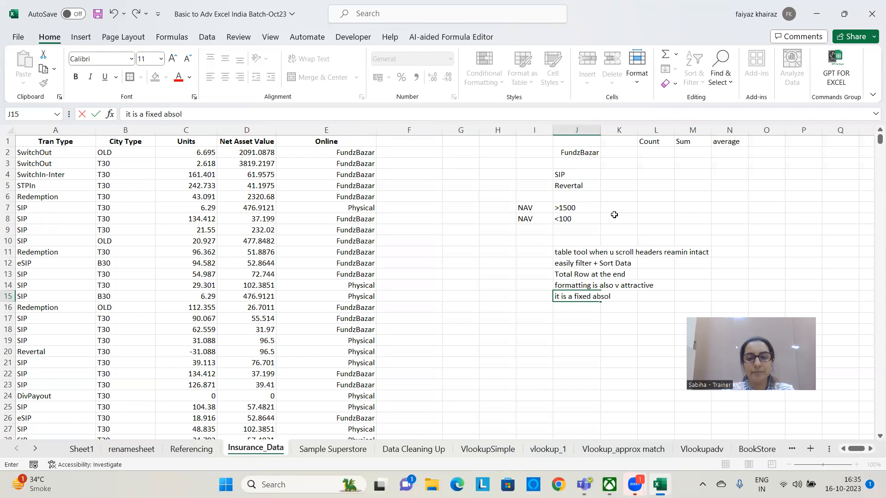
key("BackSpace")
key("BackSpace")
type("ute rane")
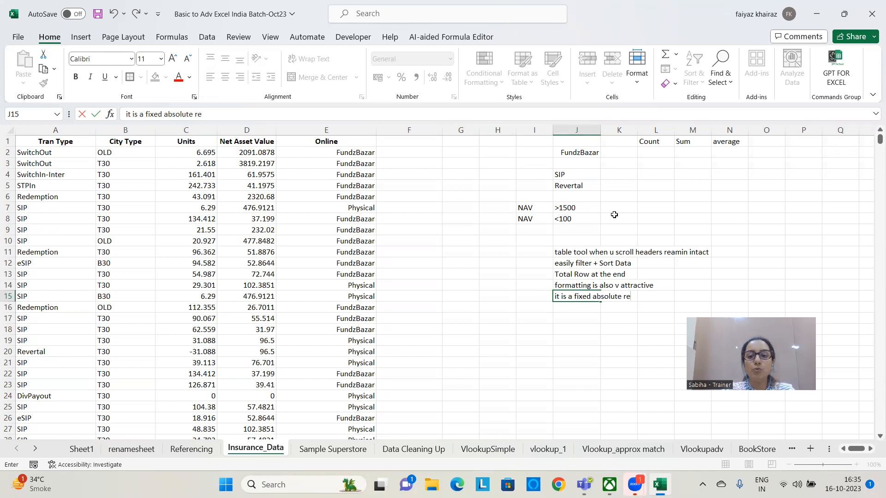
key("BackSpace")
key("BackSpace")
type("ge a")
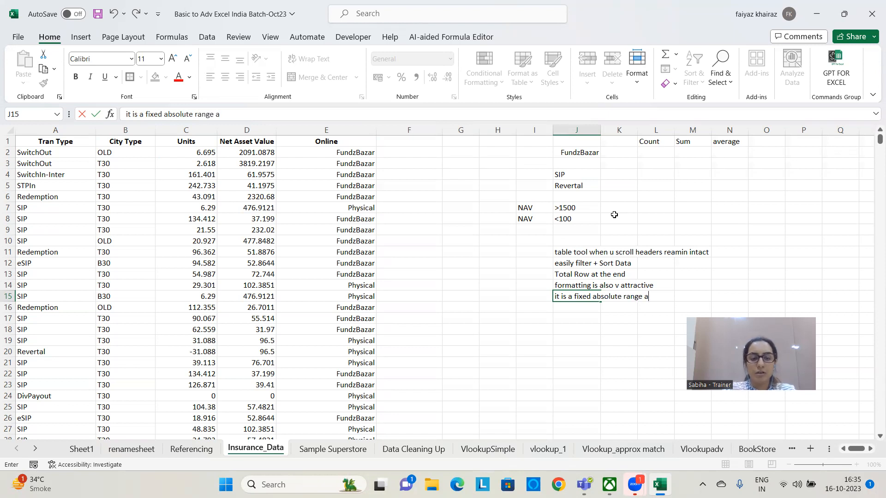
type("cross sheets")
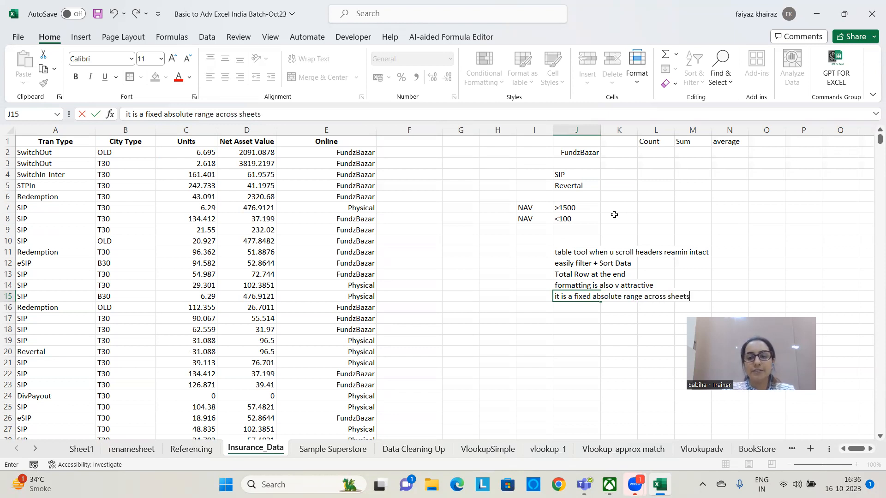
key("Return")
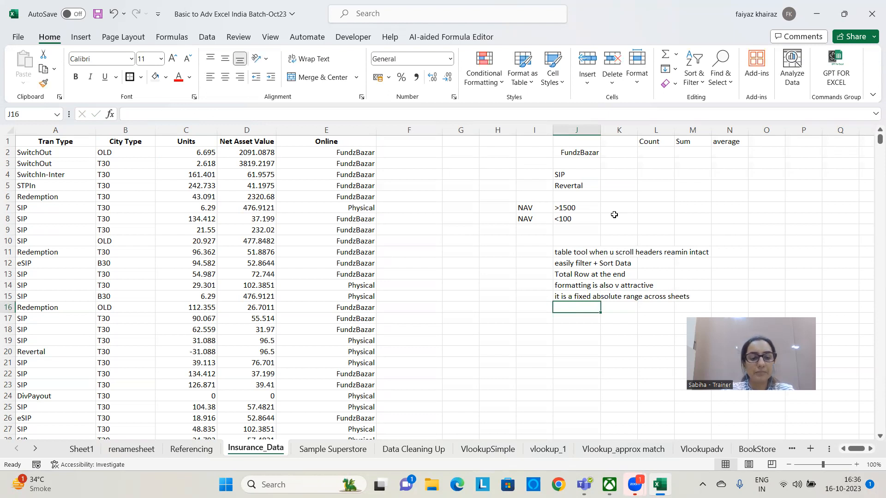
Enter the notes "Dollar Sign" in J16 and "Table - Name" in J17
type("Doll")
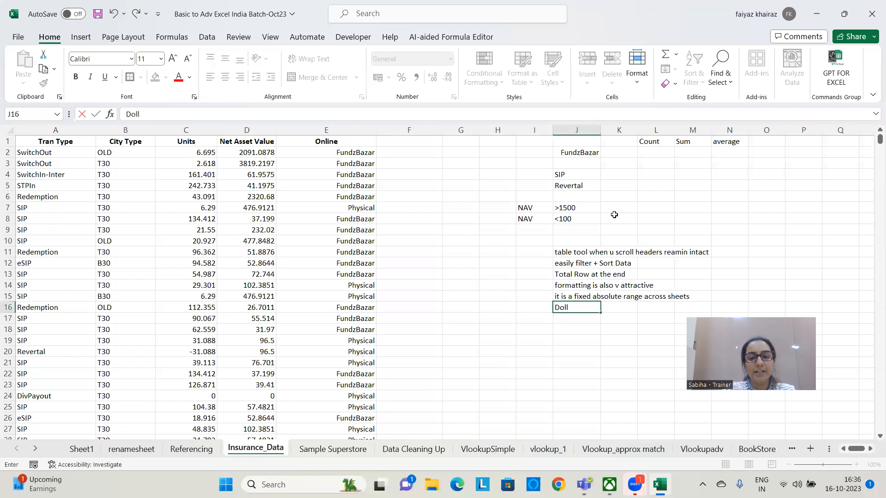
type("ar Sign")
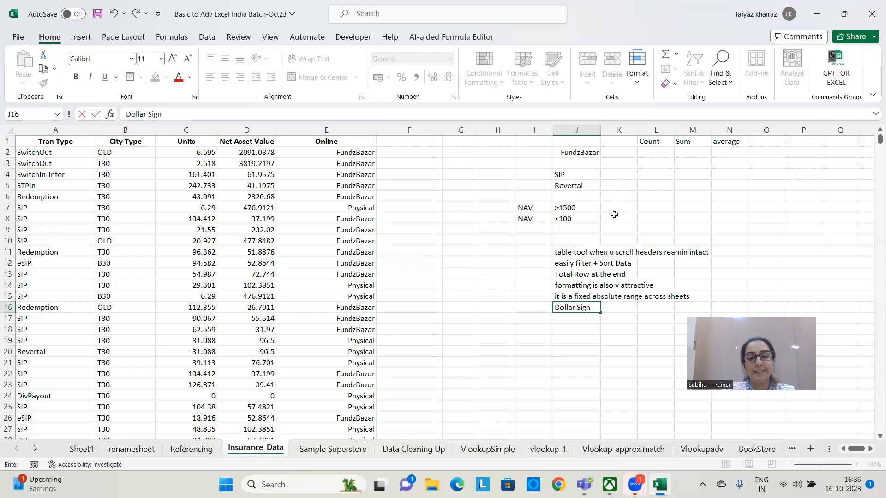
key("Return")
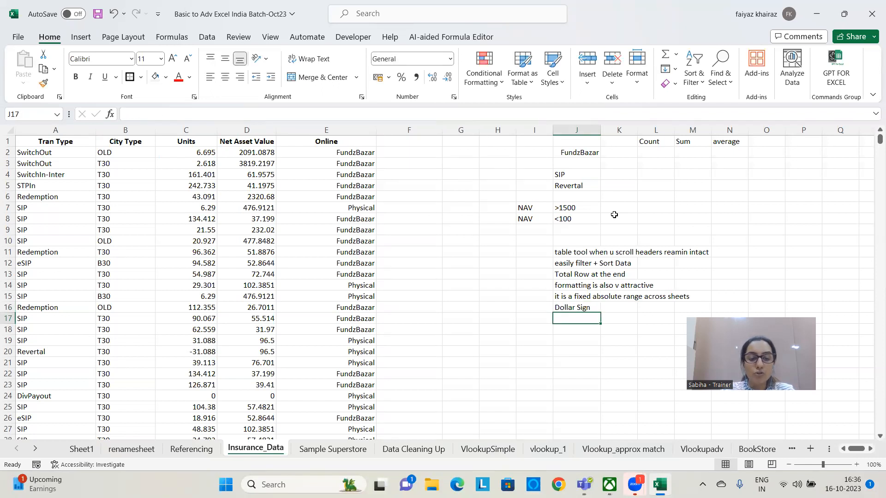
type("Table ")
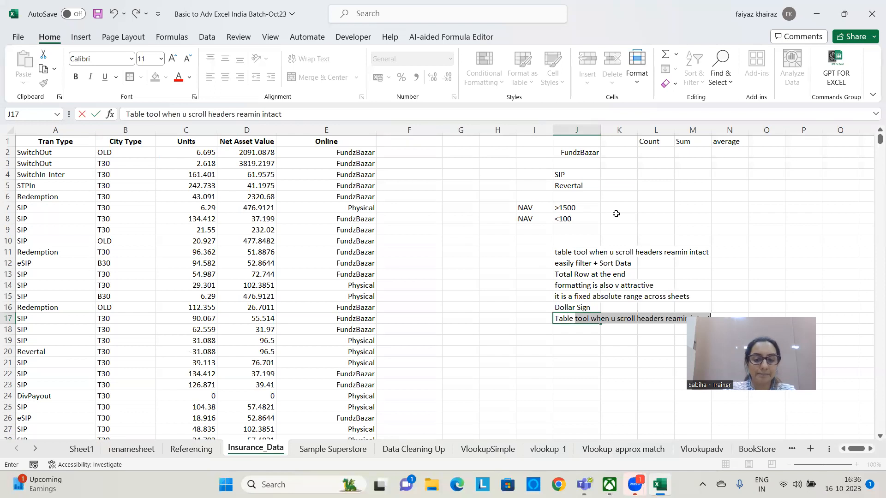
type("- Name")
key("Return")
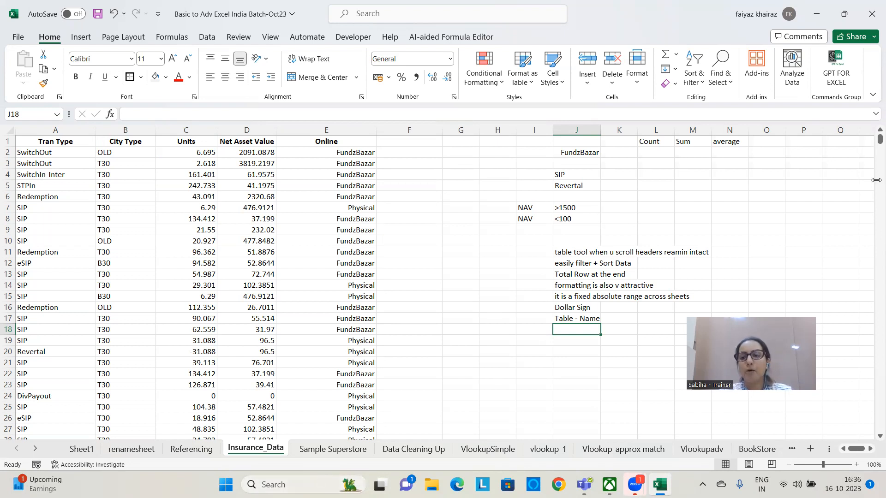
Demonstrate selecting the entire sheet, starting once from blank cell G12 and once from blank cell G15
left_click(437, 229)
left_click(465, 262)
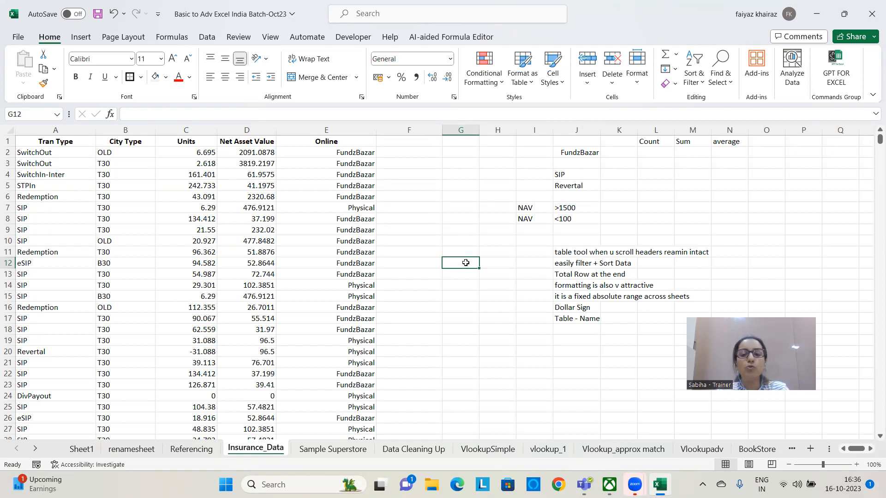
key("ctrl+a")
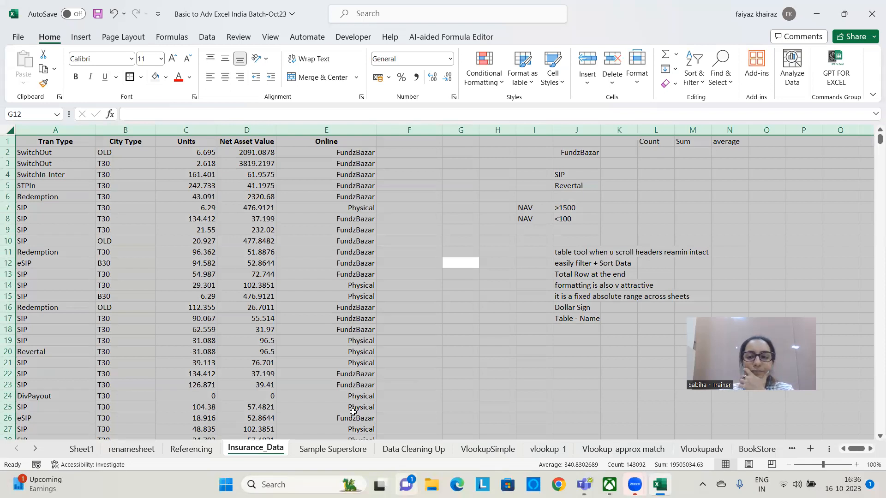
left_click(465, 297)
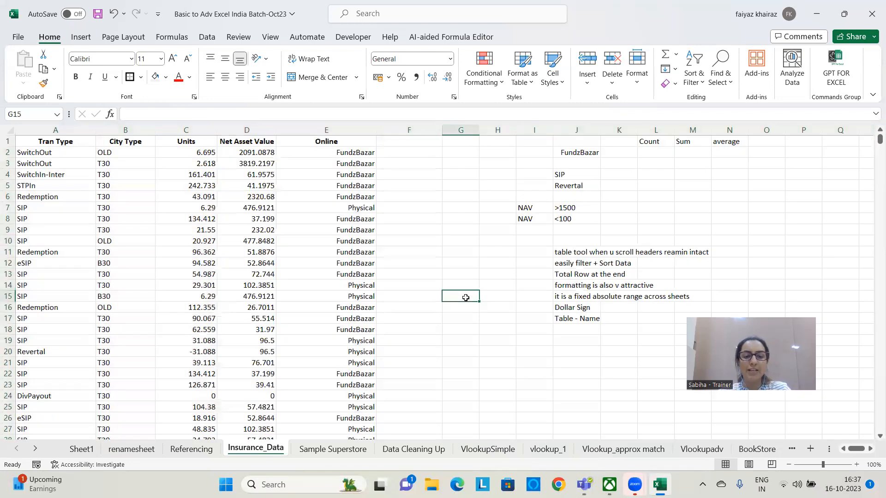
key("ctrl+a")
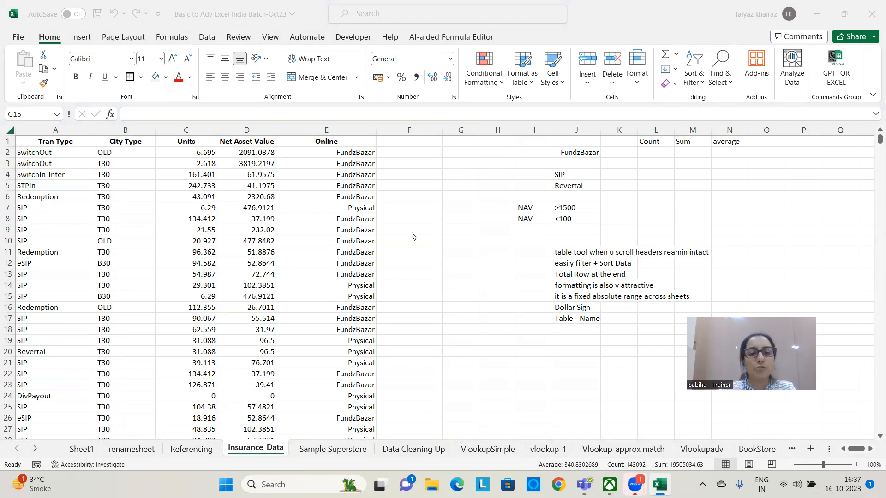
Select the whole contiguous insurance data range in columns A to E, starting from cell B7
left_click(140, 206)
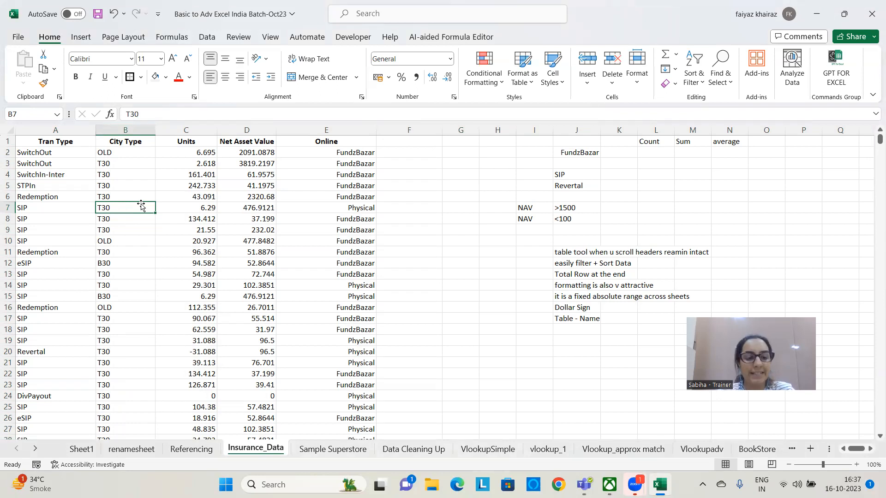
key("ctrl+a")
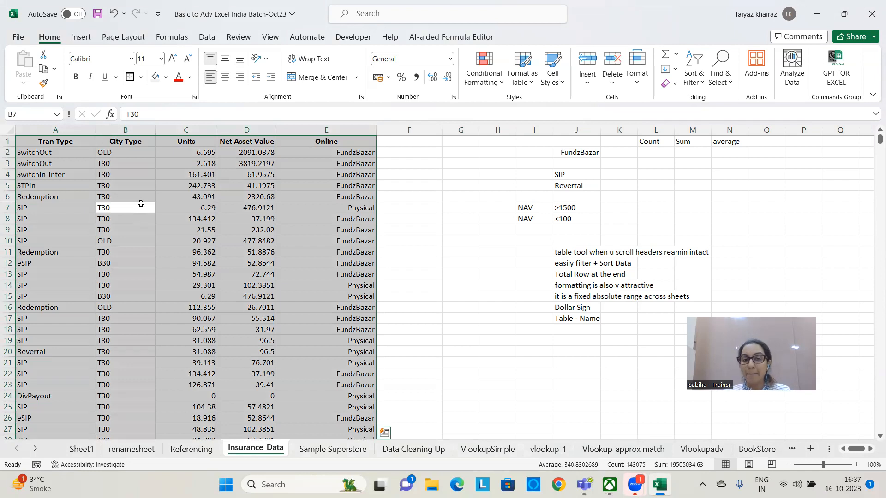
Demonstrate selecting the entire sheet from blank cell G13 and only the contiguous insurance data from cell B13
mouse_move(879, 139)
left_mouse_down()
mouse_move(868, 187)
mouse_move(866, 343)
mouse_move(867, 138)
left_mouse_up()
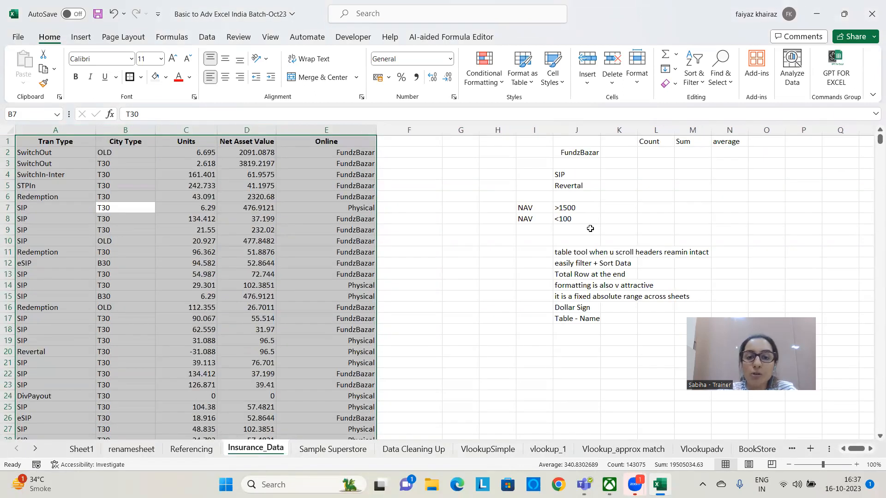
left_click(474, 272)
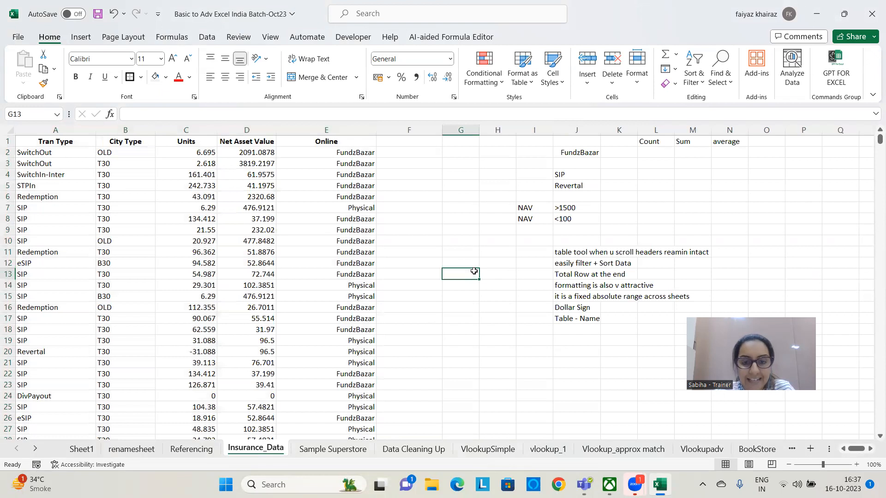
key("ctrl+a")
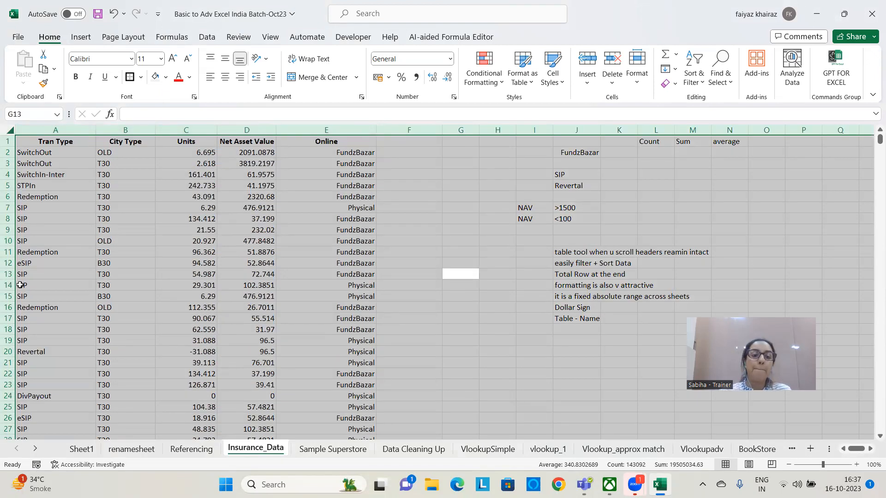
left_click(105, 279)
key("ctrl+a")
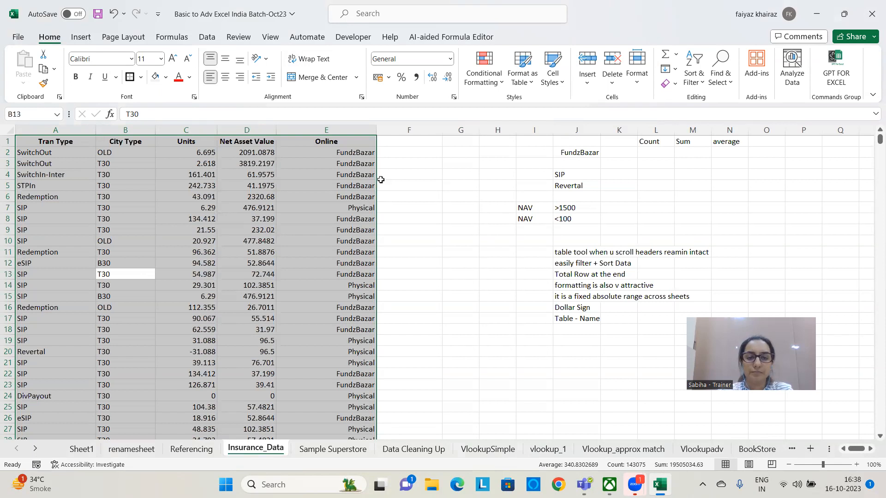
left_click(445, 171)
left_click(466, 250)
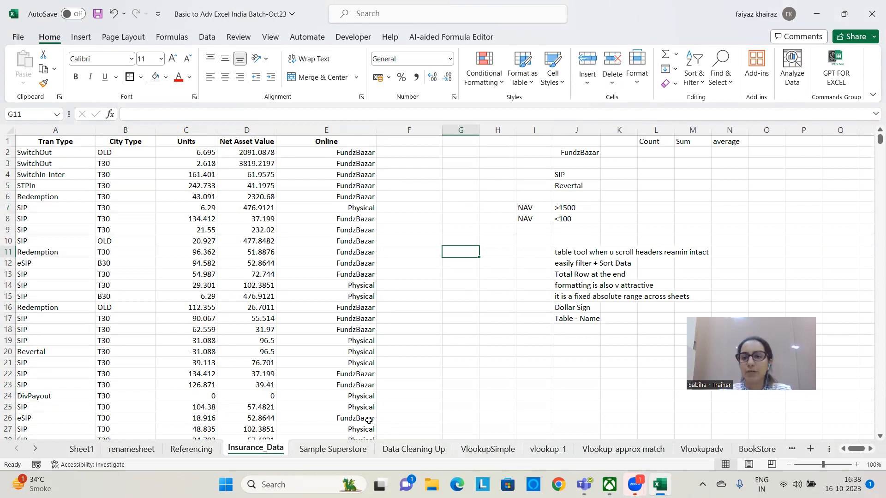
Select the whole insurance data range from cell C6, bring up table creation for it and cancel
left_click(177, 194)
key("ctrl+a")
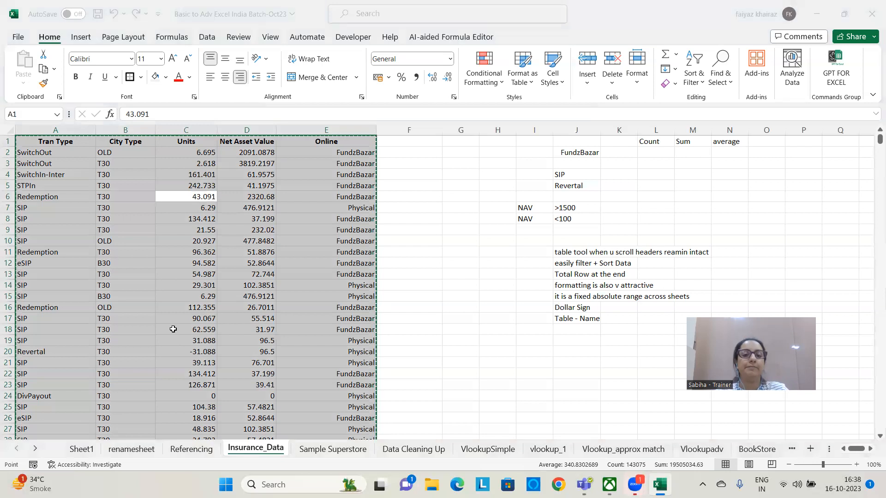
key("ctrl+t")
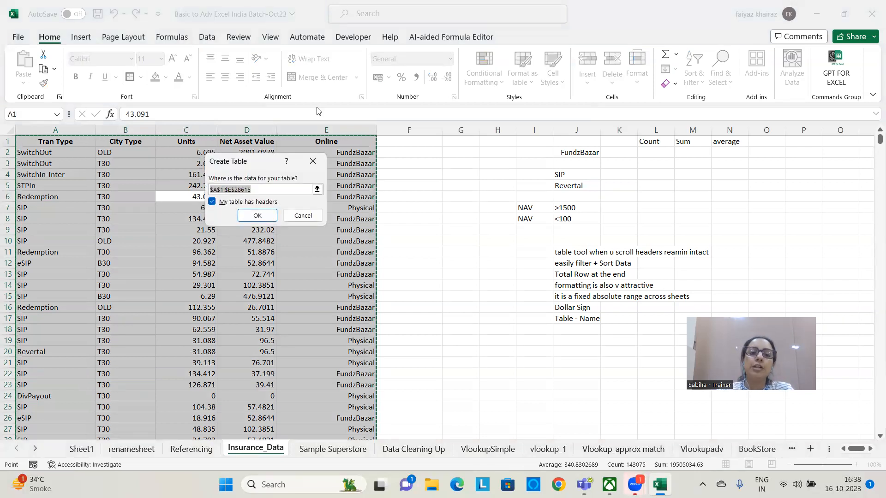
left_click_drag(272, 155, 450, 84)
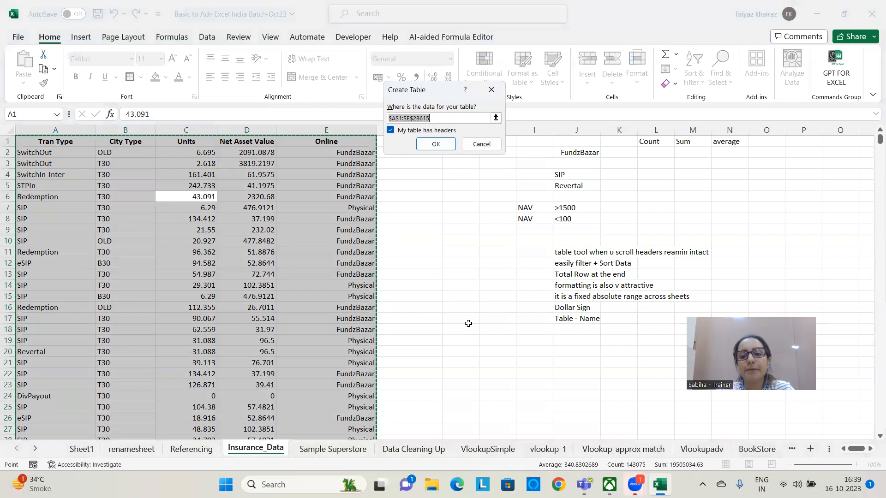
left_click(491, 89)
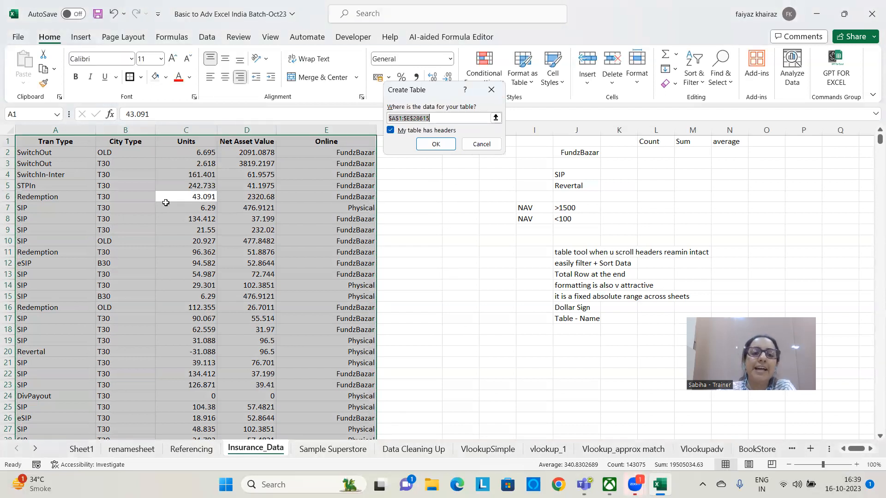
Create a table with headers from the selected insurance data range A1:E28615
left_click(81, 37)
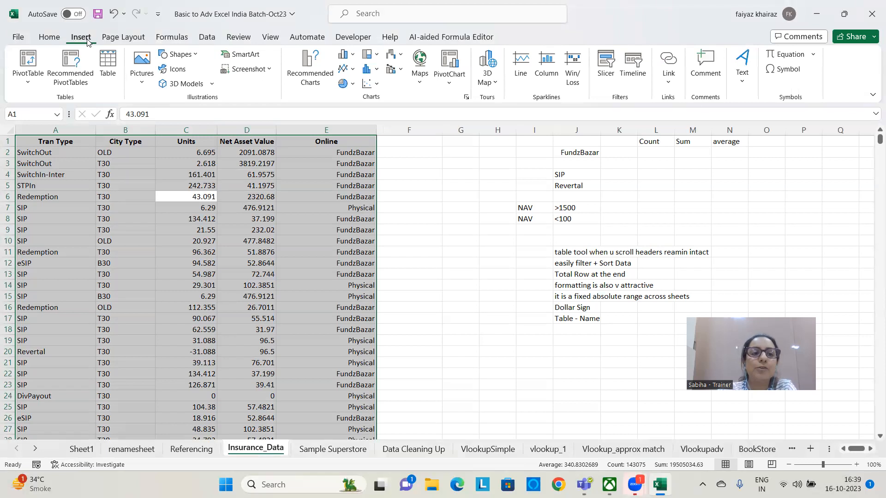
left_click(111, 71)
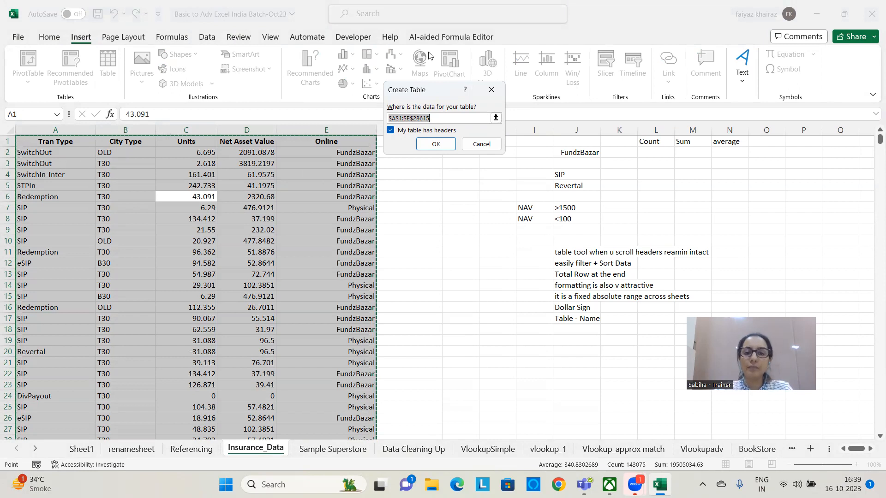
left_click_drag(423, 96, 425, 114)
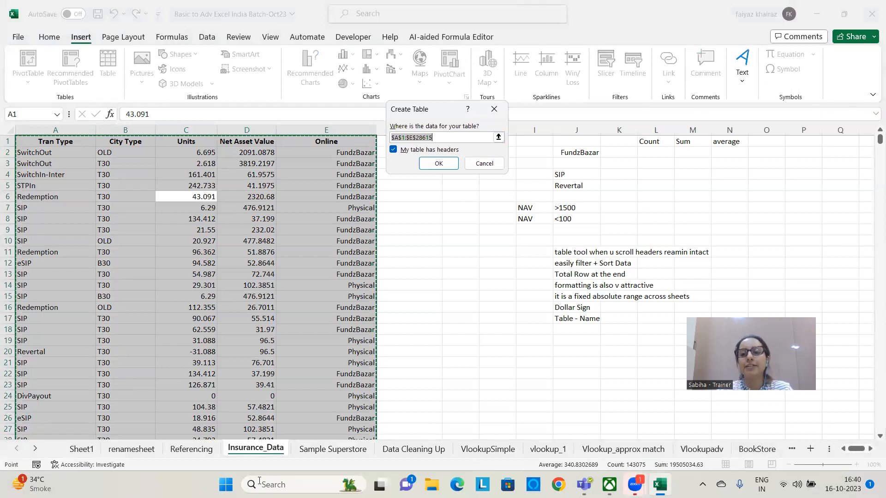
left_click(259, 481)
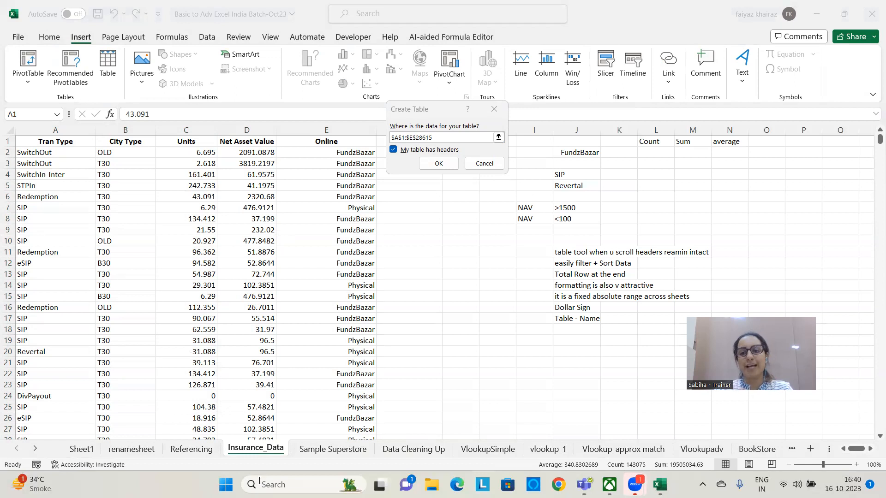
left_click(393, 150)
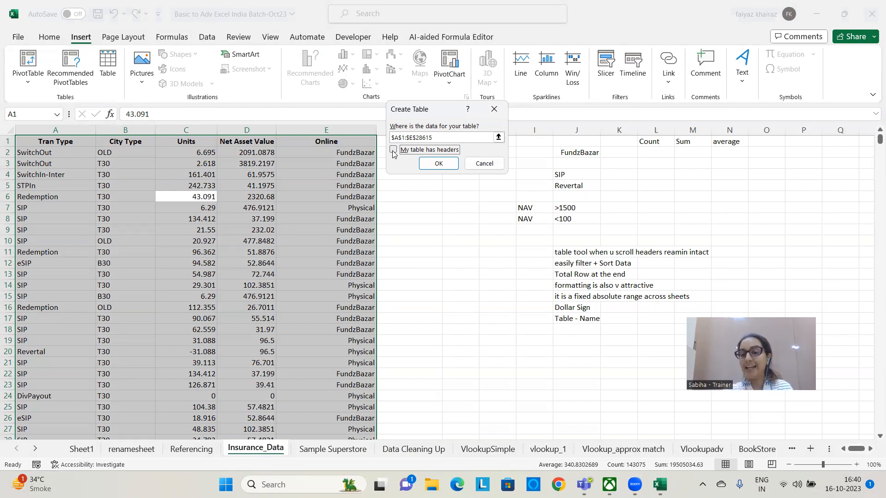
left_click(393, 149)
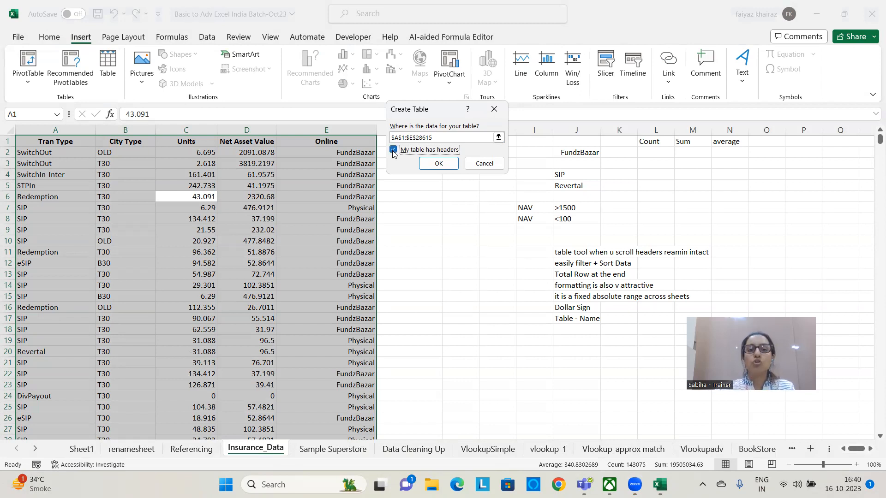
left_click(436, 164)
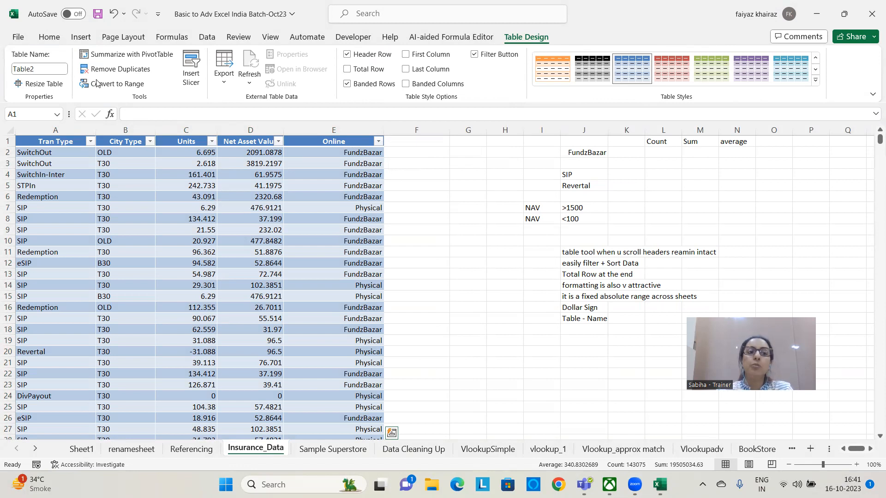
Try to rename the new table InsuranceData
left_click(47, 69)
double_click(47, 69)
type("Insurance")
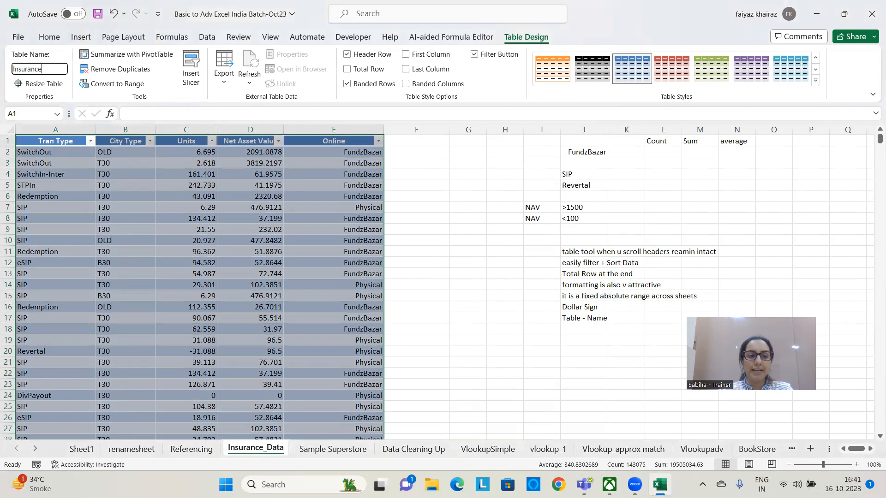
type("Data")
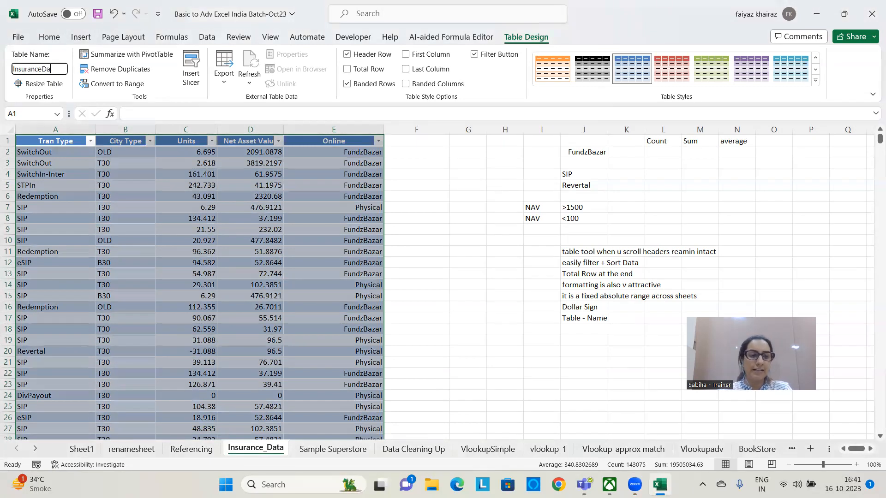
left_click(407, 326)
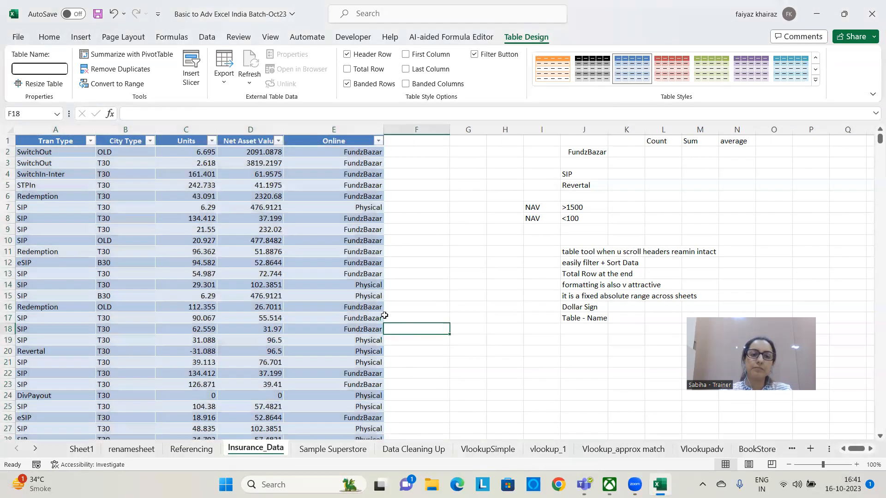
Set the insurance table's name to InsuranceData and confirm it
left_click(250, 285)
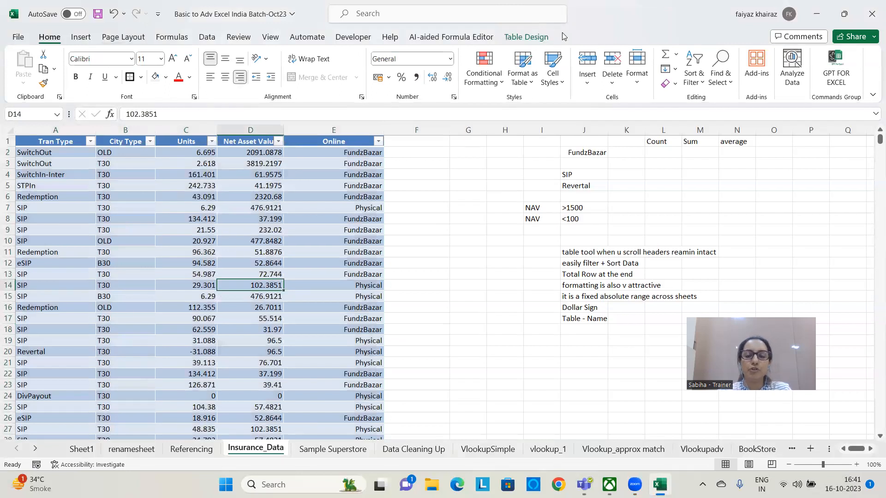
left_click(532, 35)
left_click(41, 67)
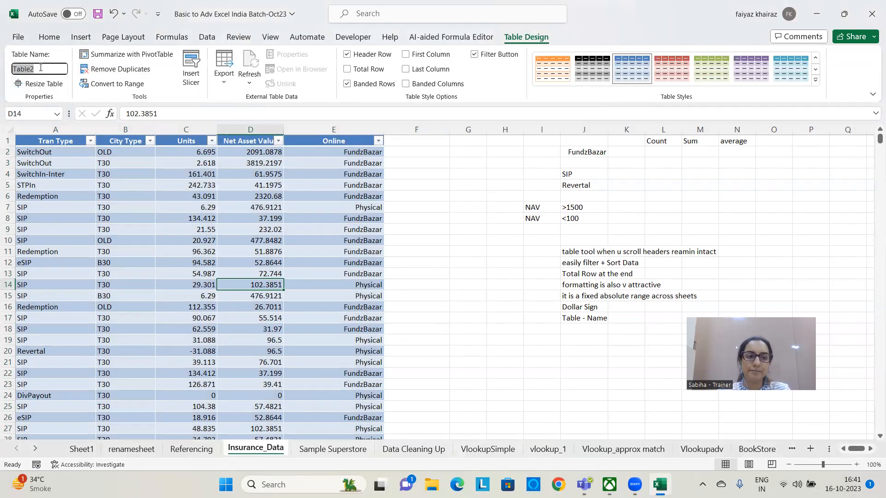
type("Insurance")
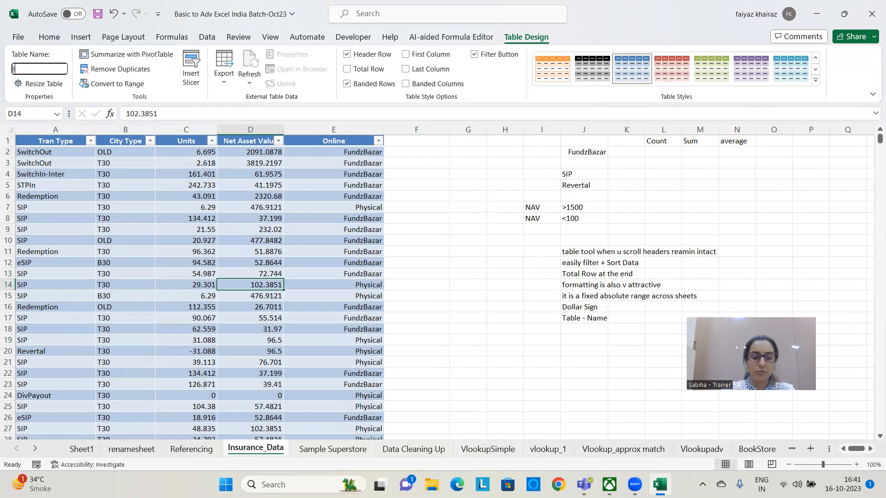
type(" Dat")
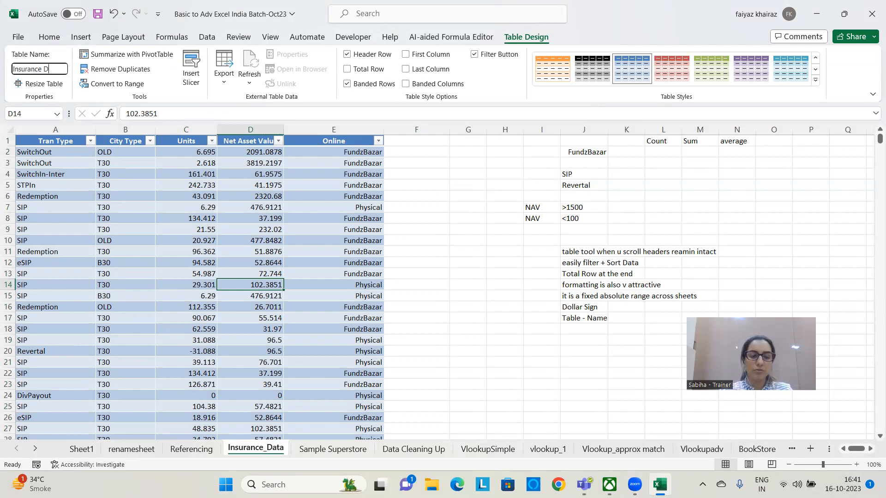
key("BackSpace")
key("BackSpace")
key("BackSpace")
key("BackSpace")
type("Data")
key("Return")
left_click(57, 185)
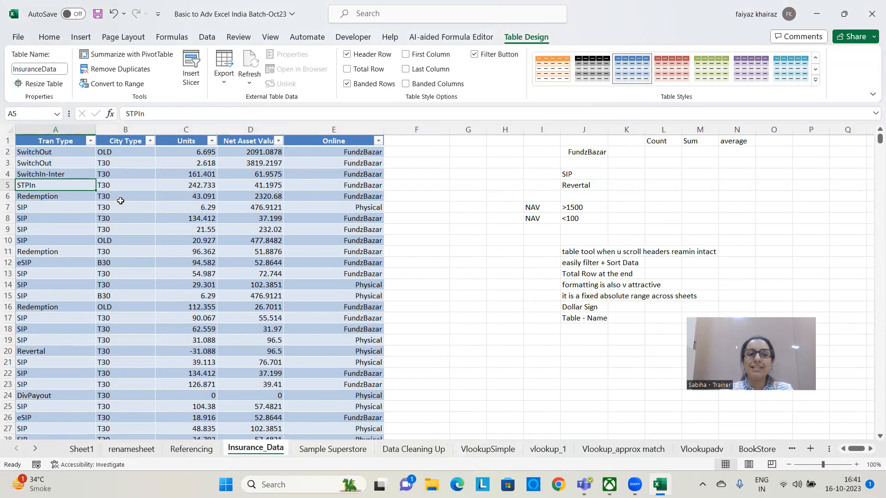
Select the insurance table by its name InsuranceData starting from outside the table, and clear the selection
left_click(510, 277)
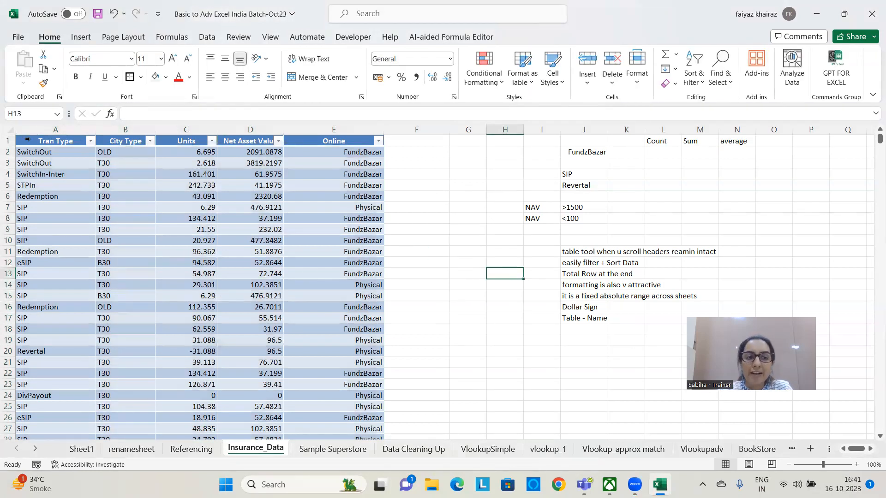
left_click(57, 114)
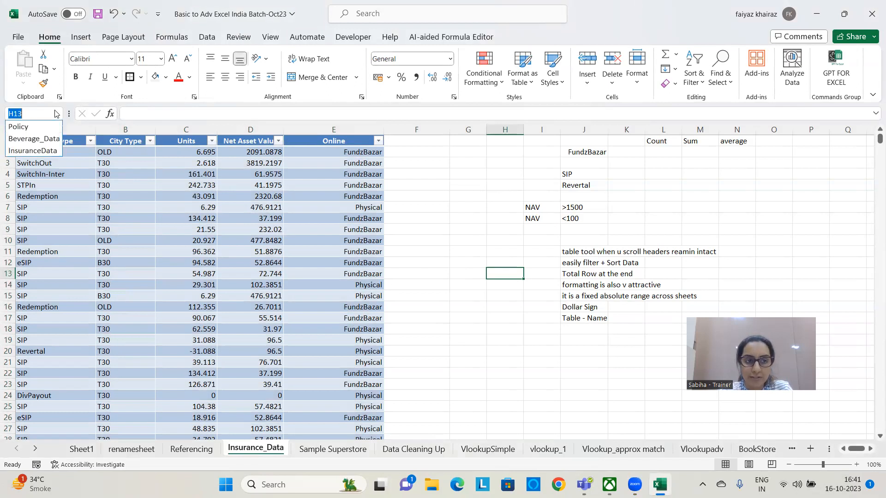
left_click(42, 151)
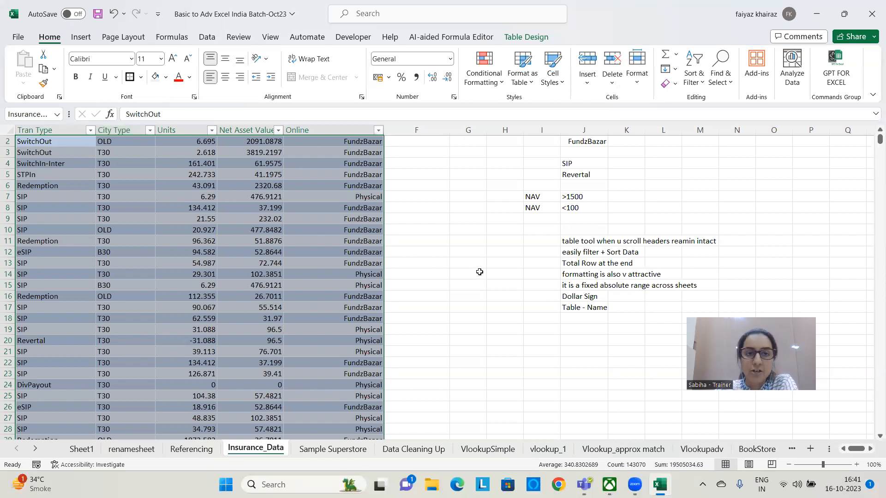
scroll(480, 268, "up", 1)
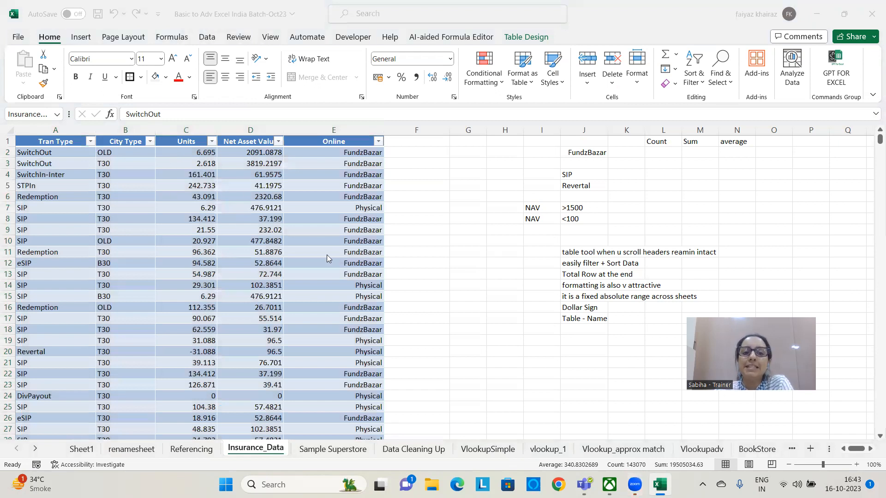
left_click(456, 227)
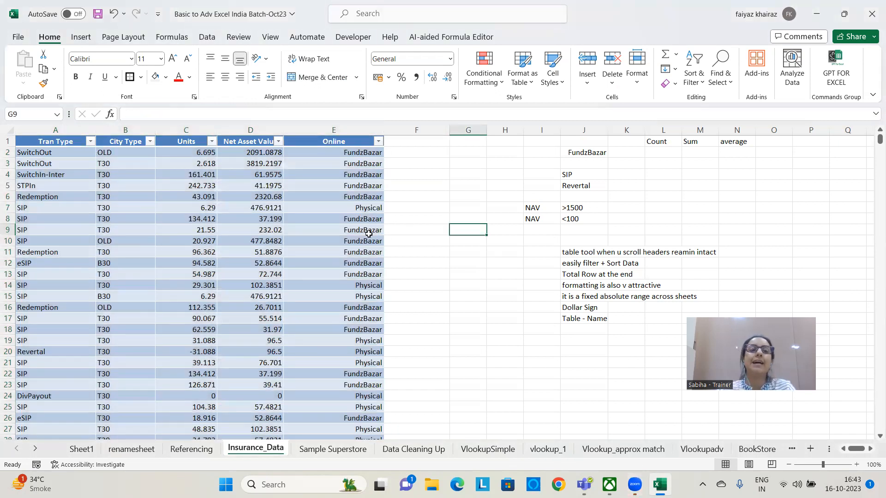
left_click(302, 230)
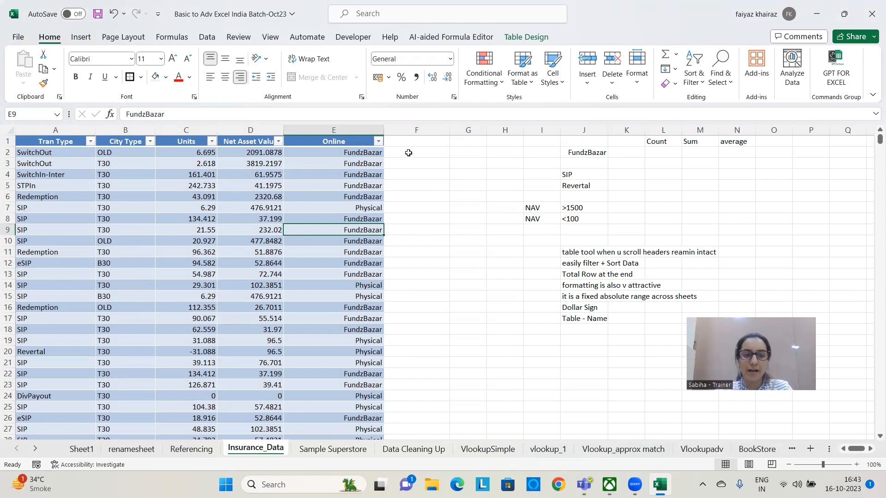
Undo the table rename, the table creation and the "Table - Name" note in J17
key("ctrl+z")
key("ctrl+z")
key("ctrl+z")
key("ctrl+z")
Convert the whole insurance data range A1:E28615 into a table with headers
left_click(224, 210)
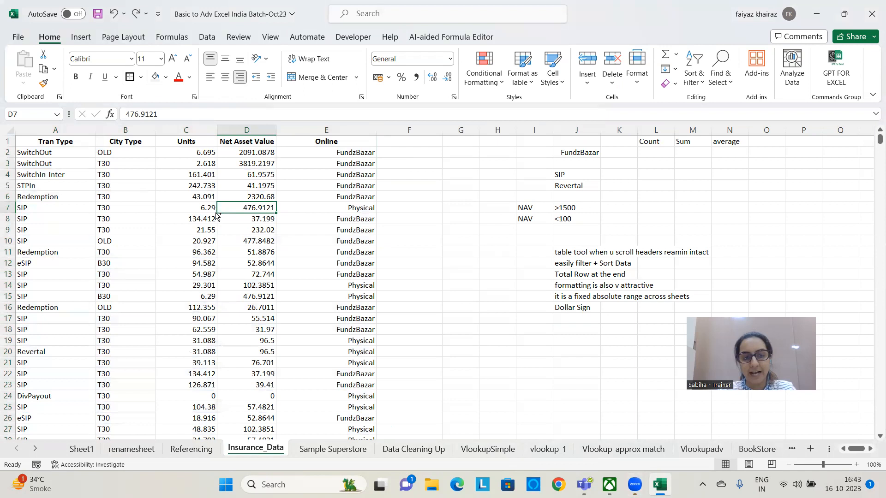
key("ctrl+a")
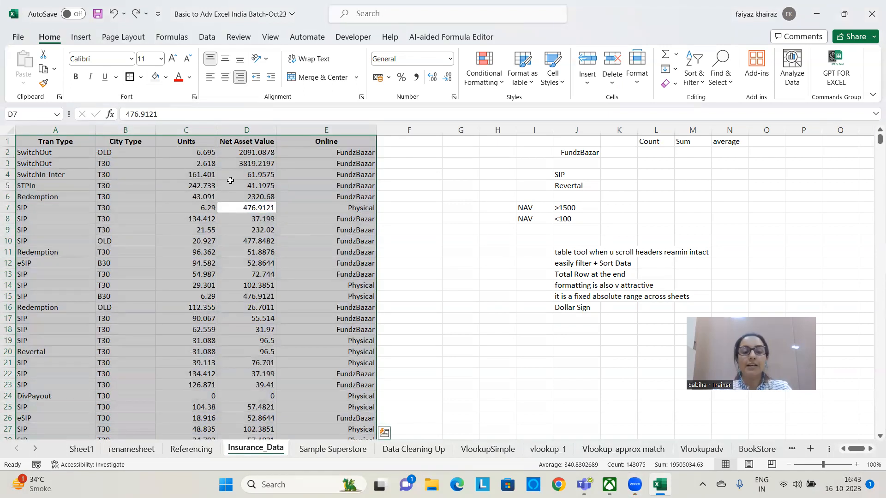
key("ctrl+t")
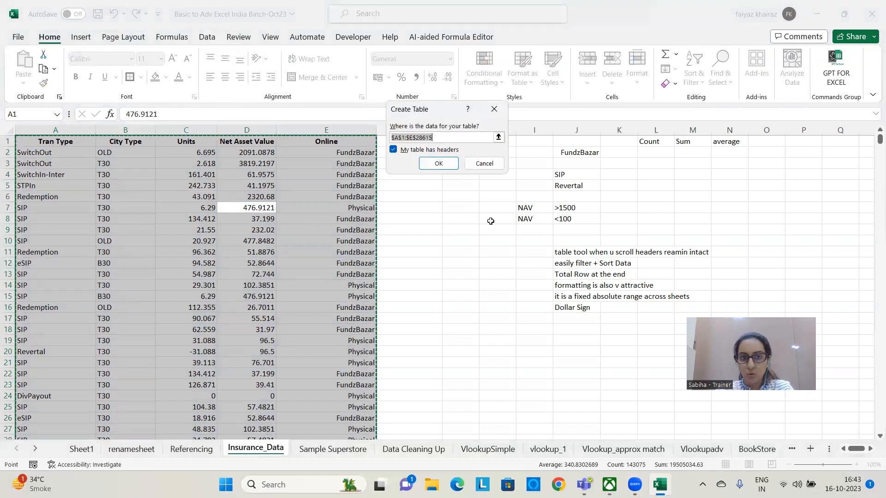
left_click(494, 109)
left_click(81, 37)
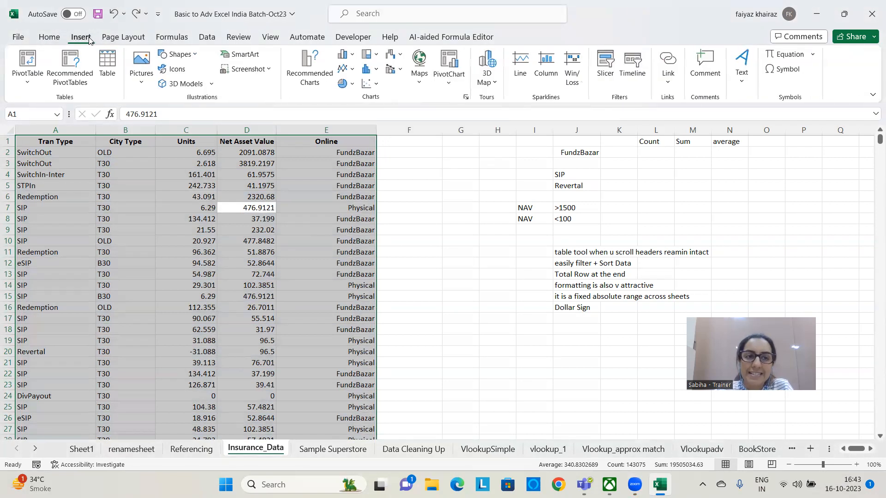
left_click(107, 70)
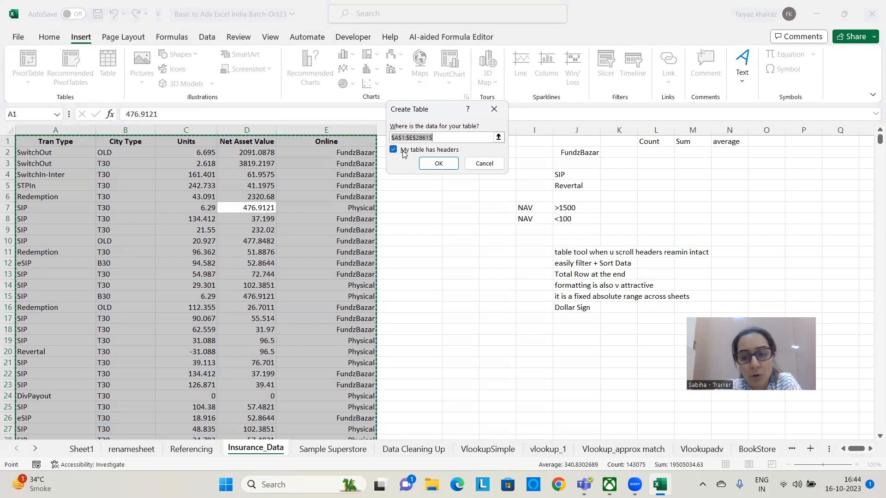
left_click(448, 165)
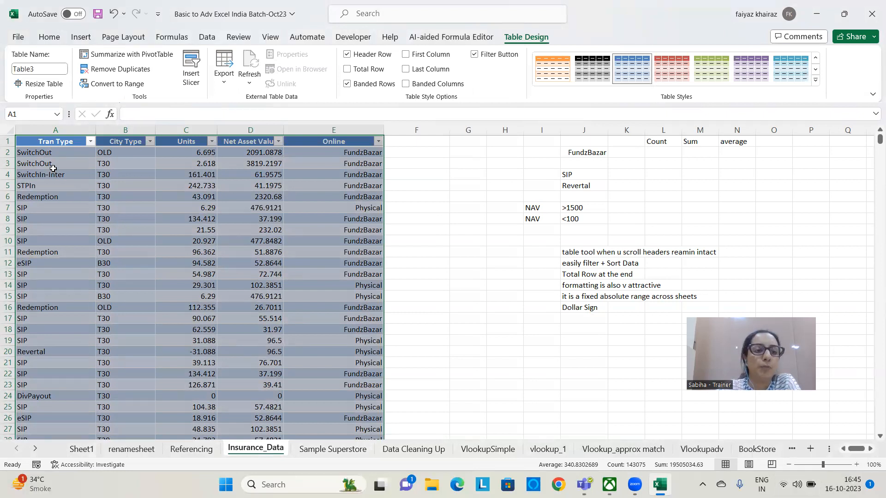
Rename the insurance table as InsuranceData
left_click(37, 68)
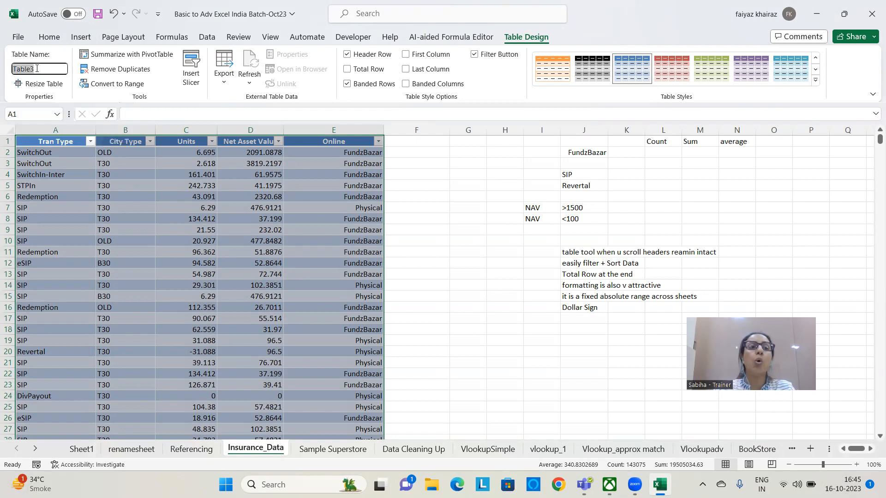
type("Ins")
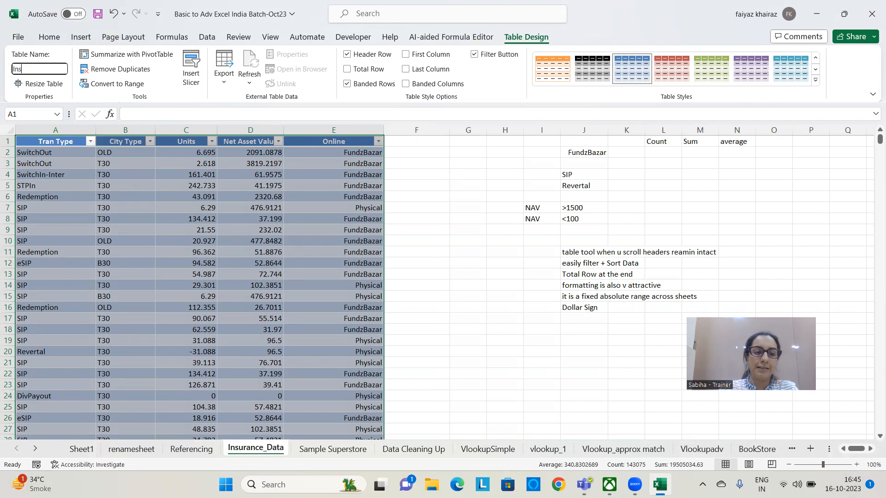
type("urance")
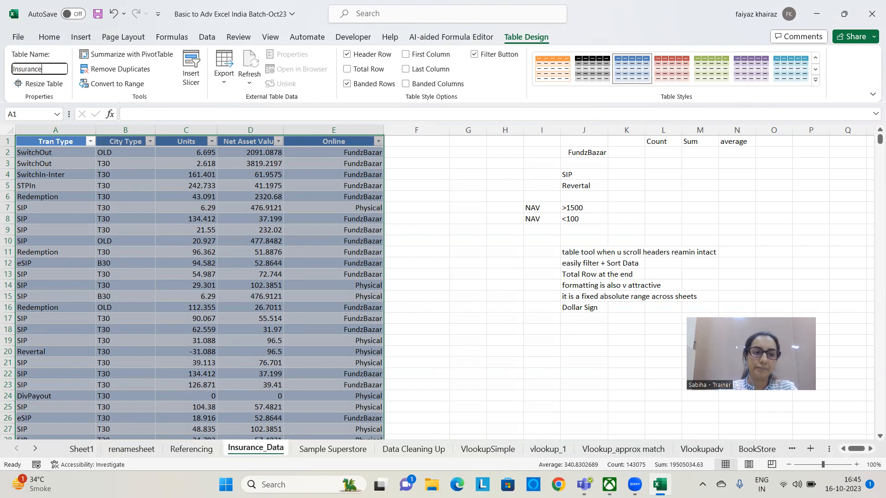
type("Data")
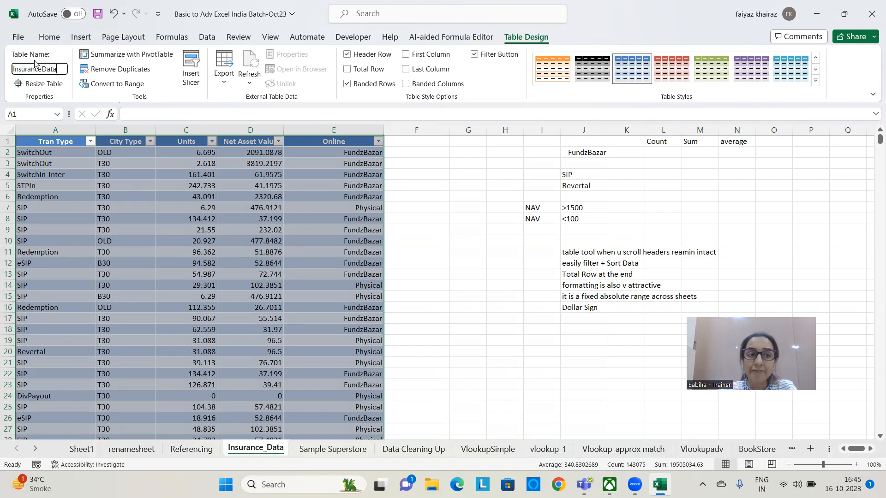
key("Return")
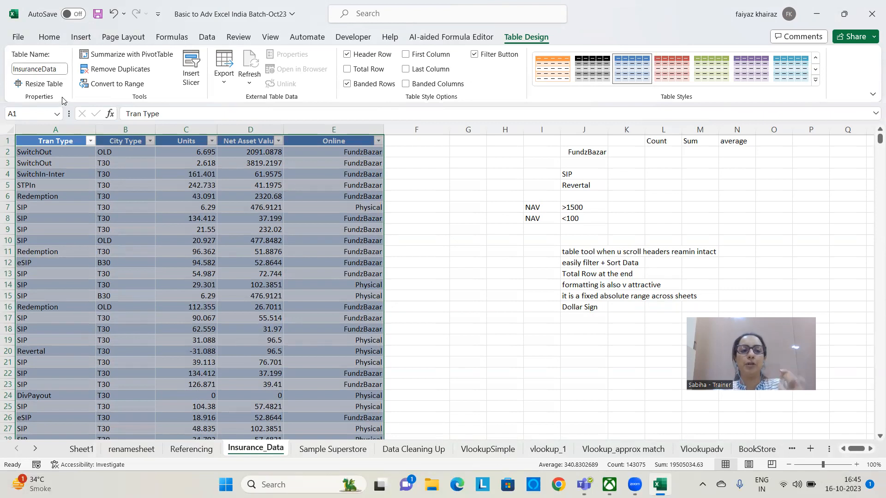
Check the table's name in its design settings, select the table through the defined name InsuranceData, and clear the selection
left_click(429, 197)
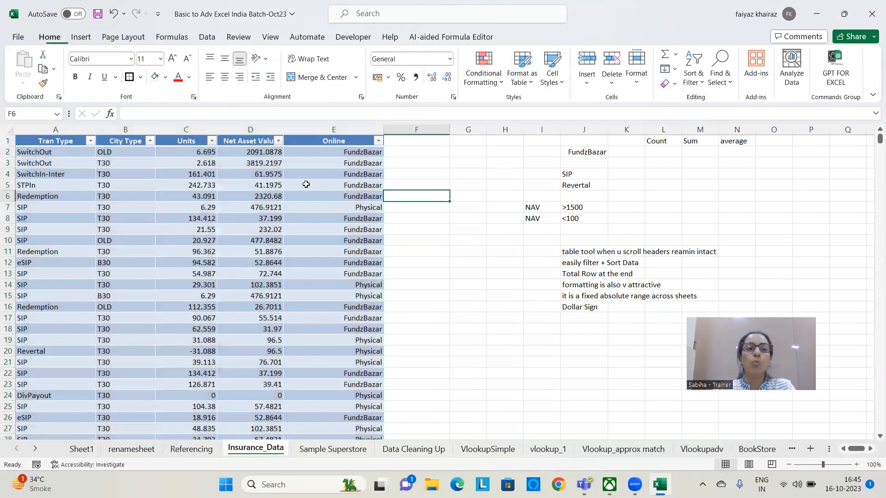
left_click(79, 227)
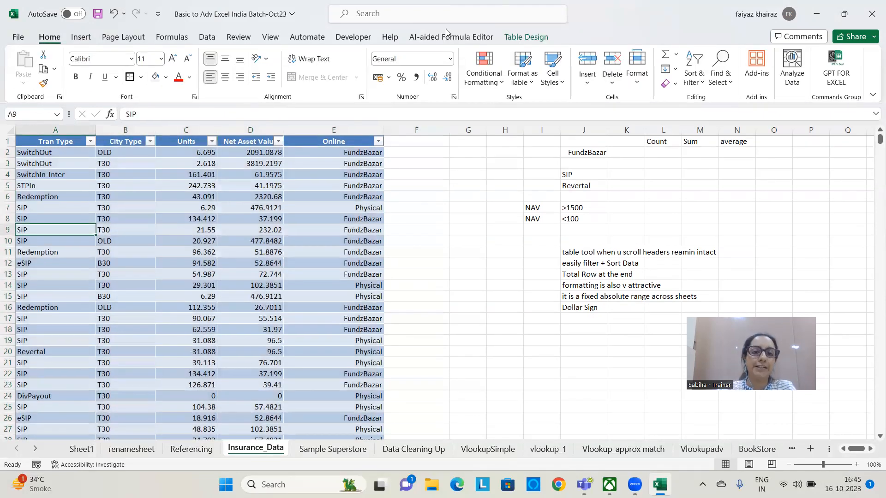
left_click(525, 37)
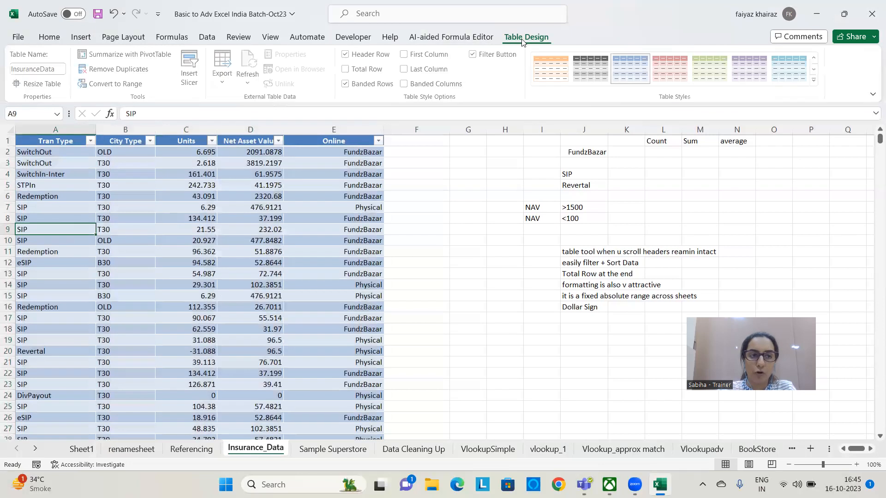
left_click(57, 114)
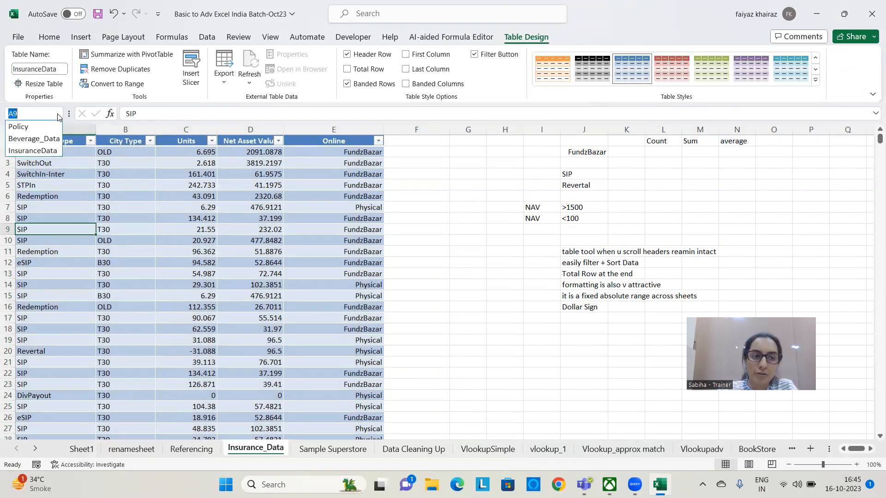
left_click(34, 151)
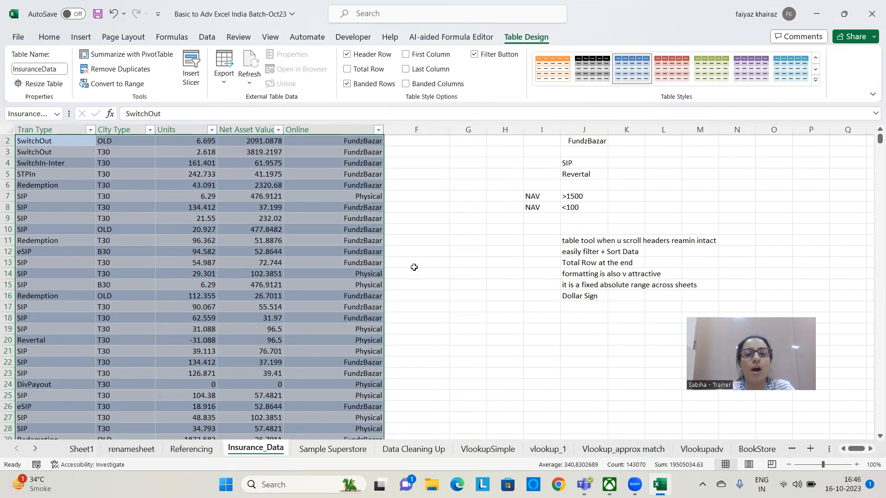
left_click(411, 264)
Examine how the table's column headers behave further down the rows with a Net Asset Value cell selected, and return to row 1
left_click(274, 253)
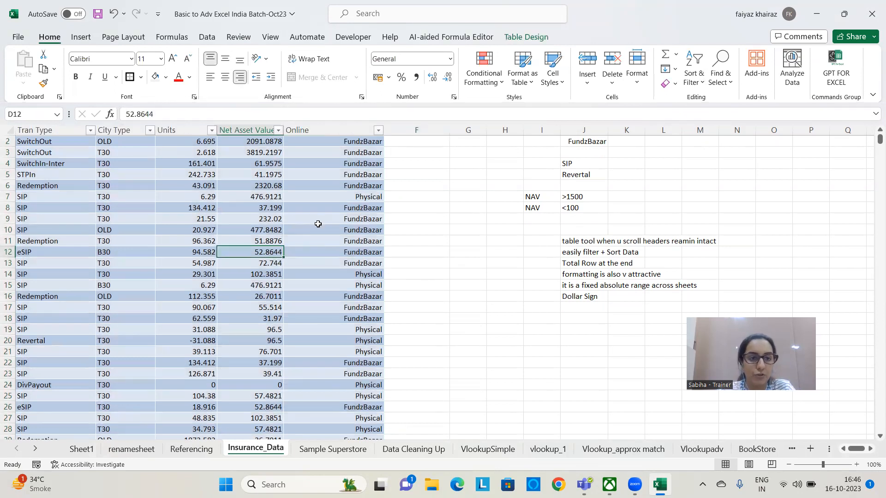
scroll(873, 141, "up", 1)
scroll(204, 252, "down", 3)
scroll(196, 240, "down", 15)
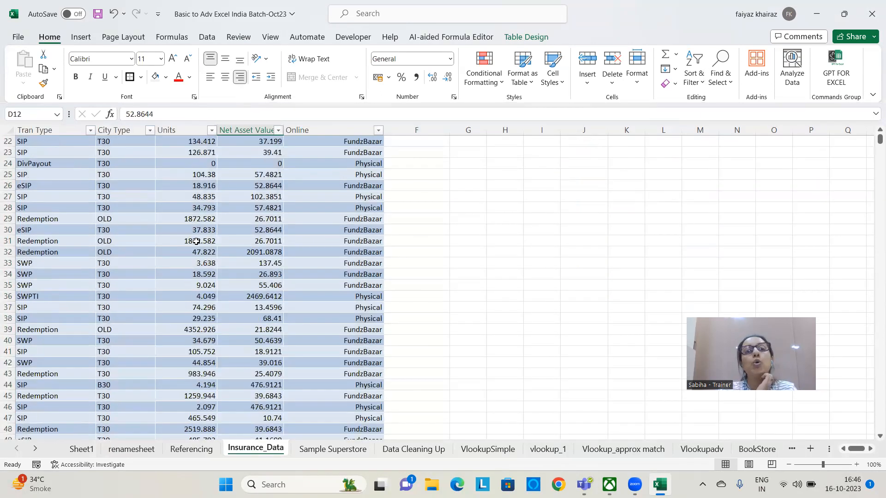
scroll(192, 254, "down", 3)
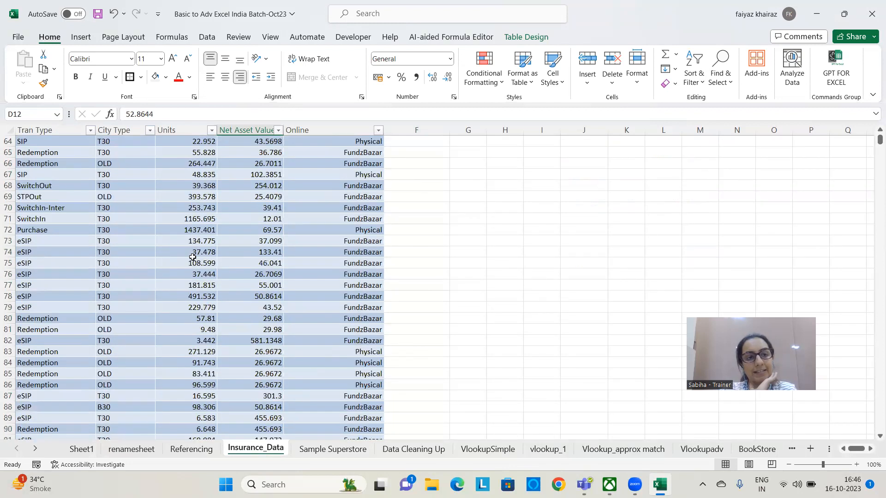
scroll(193, 254, "down", 7)
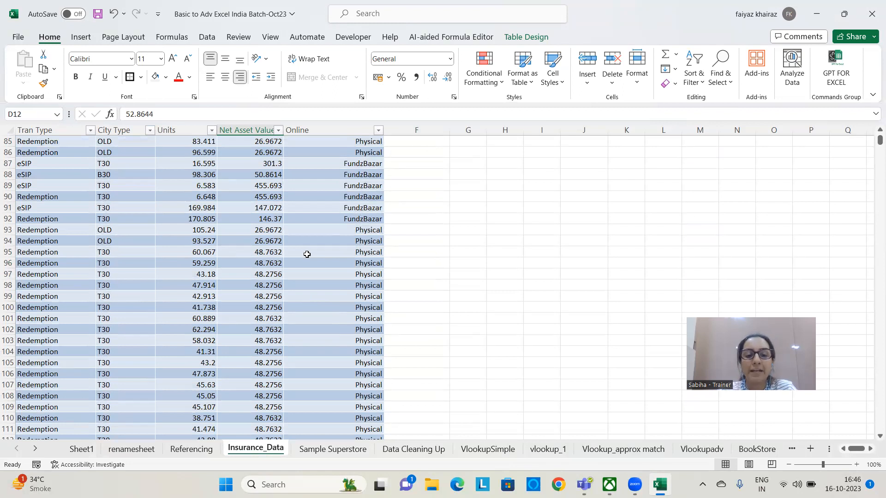
scroll(300, 255, "up", 10)
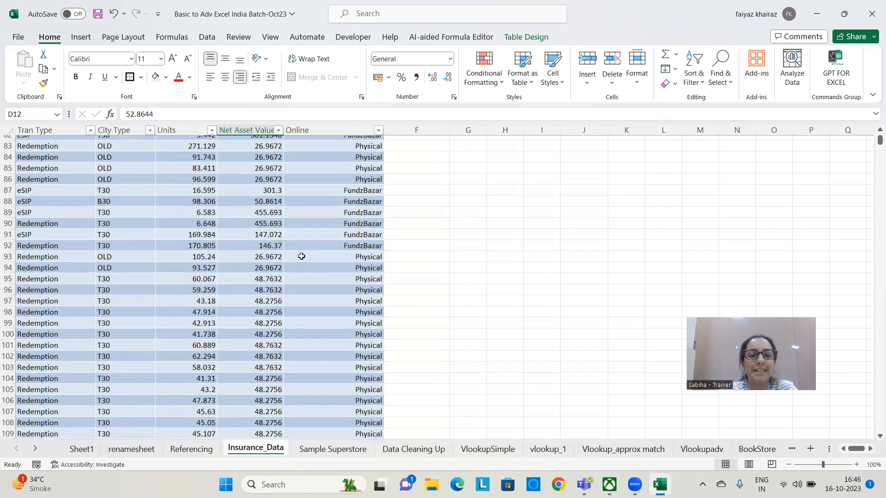
scroll(295, 260, "up", 18)
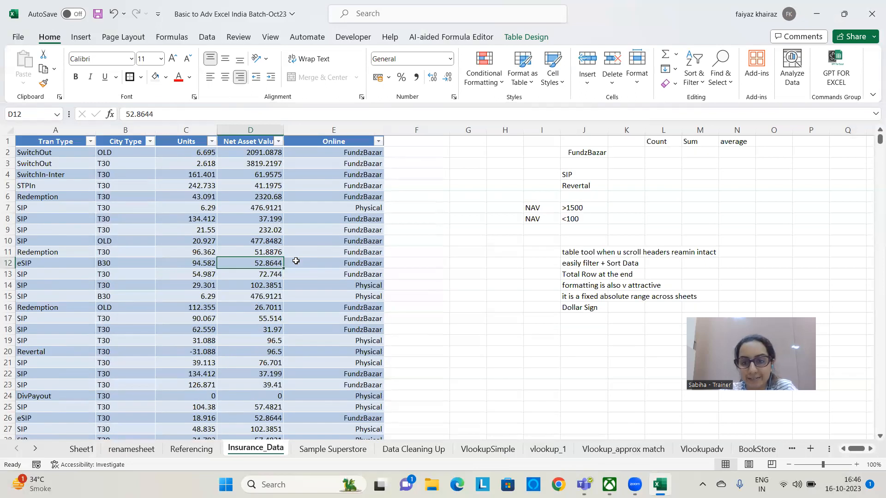
Colour the J11 note about table headers remaining intact when scrolling in red
left_click(551, 251)
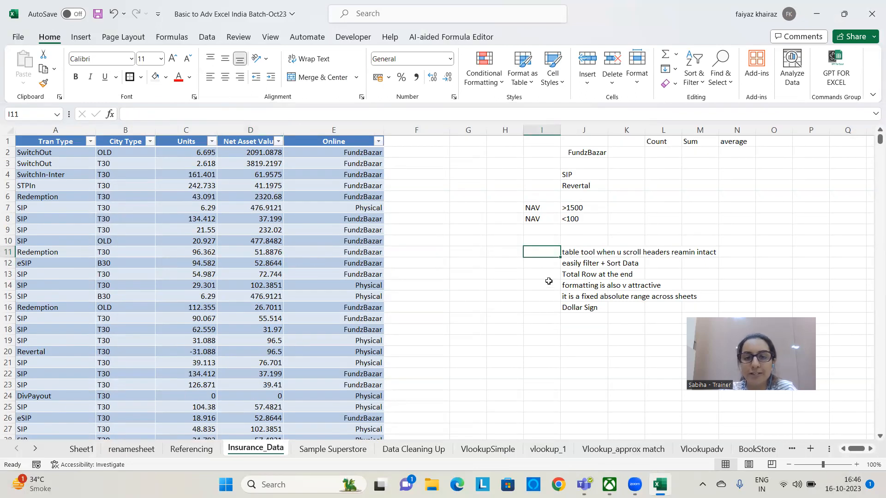
left_click(575, 251)
left_click(683, 248, "shift")
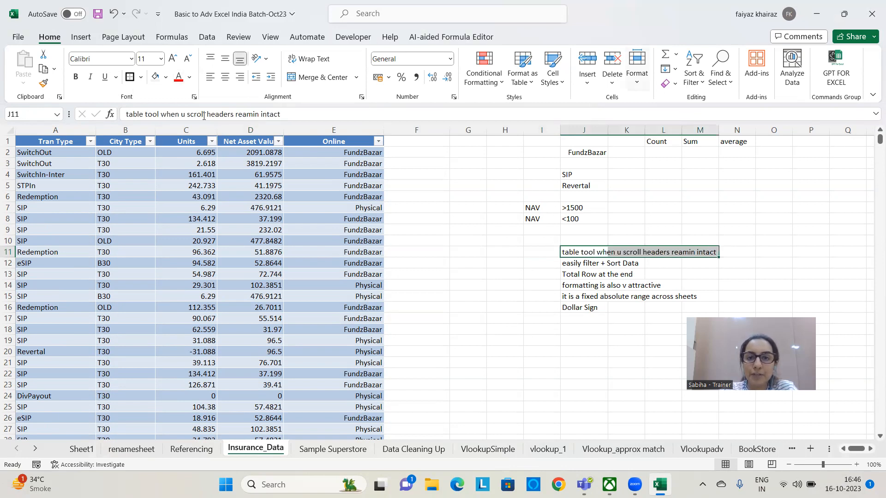
left_click(179, 77)
left_click(540, 298)
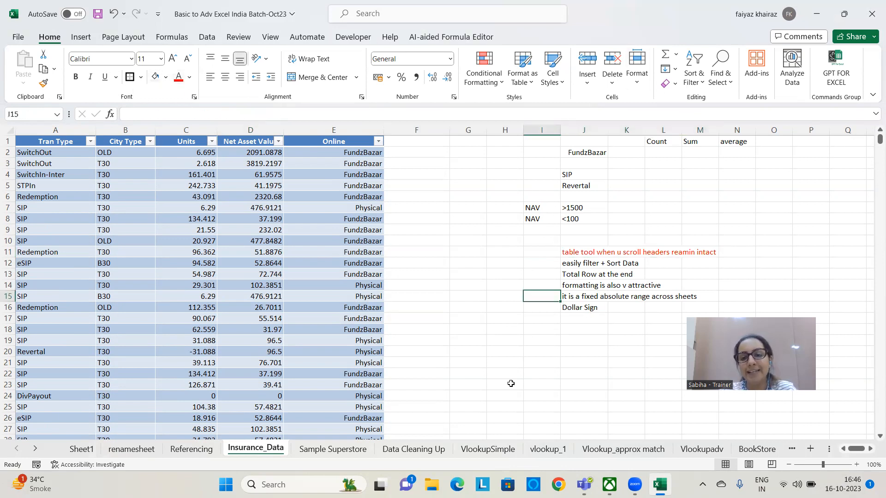
Examine the table headers again from a City Type cell in lower rows, and return to the table's first row
scroll(114, 205, "down", 4)
left_click(114, 204)
scroll(114, 205, "down", 4)
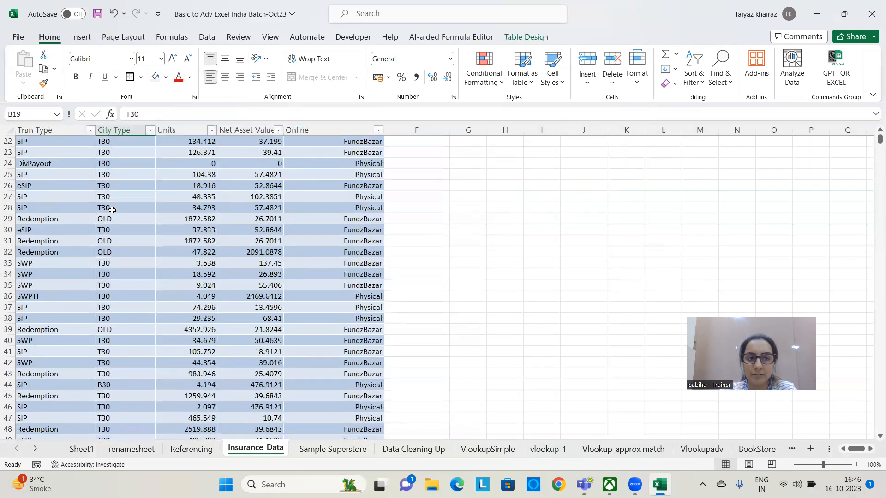
scroll(836, 174, "up", 4)
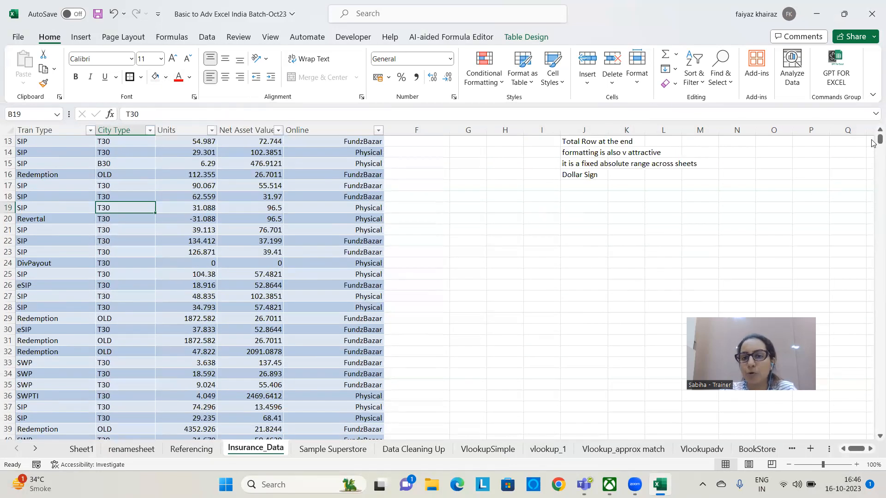
scroll(873, 138, "up", 4)
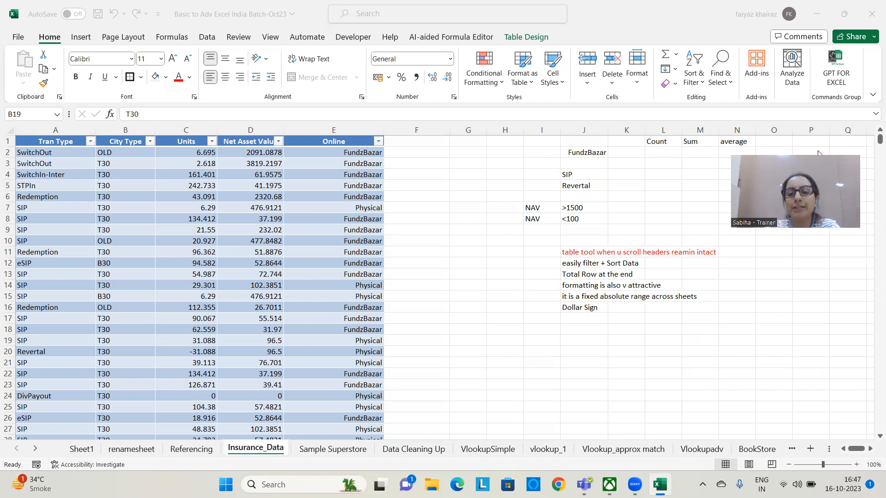
Enter the note "Sort - Whole data" in cell J18
left_click(582, 332)
type("Sort -")
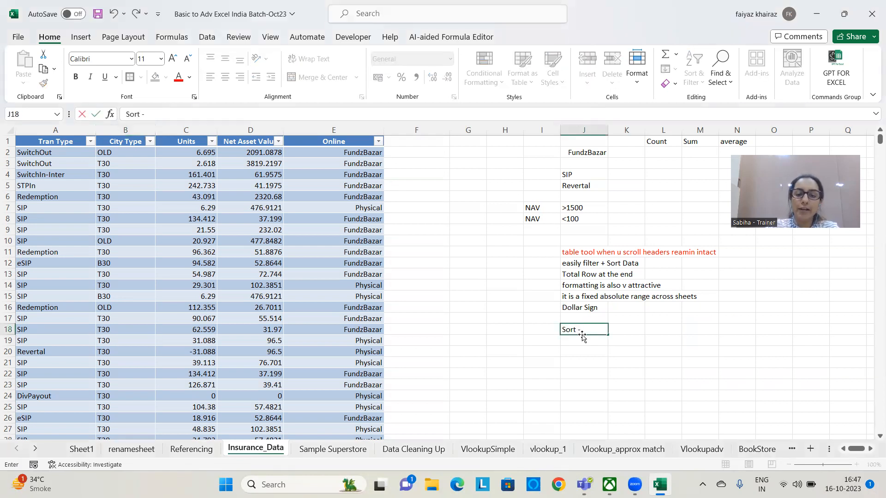
type(" Whole data")
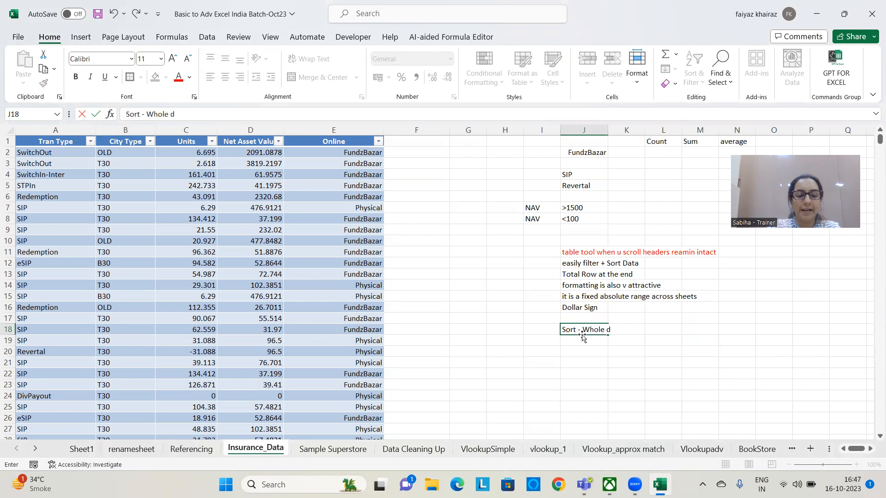
key("Return")
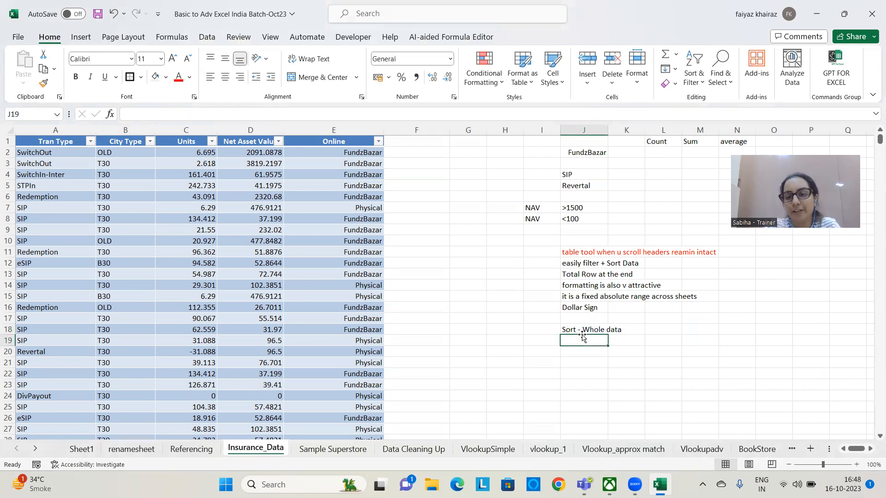
Enter the note "Volumbe remains the same" in cell J19
type("Vla")
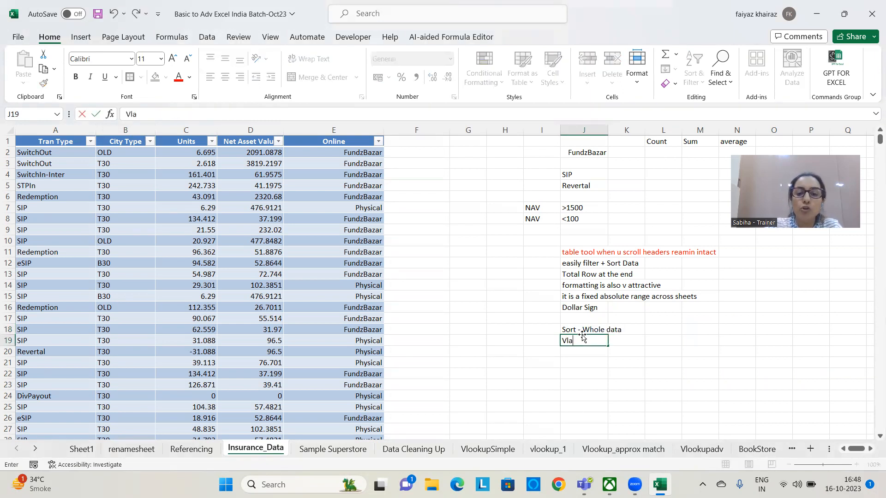
key("BackSpace")
key("BackSpace")
type("olu")
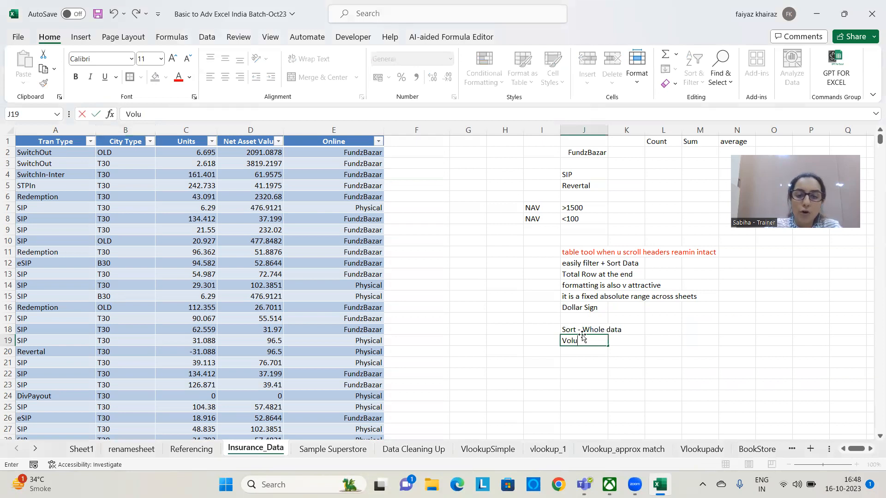
type("mbe remains the same")
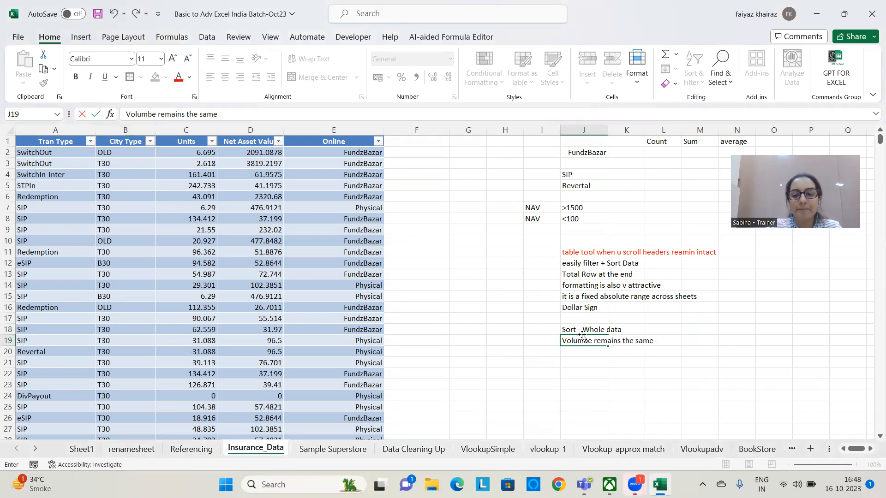
key("Return")
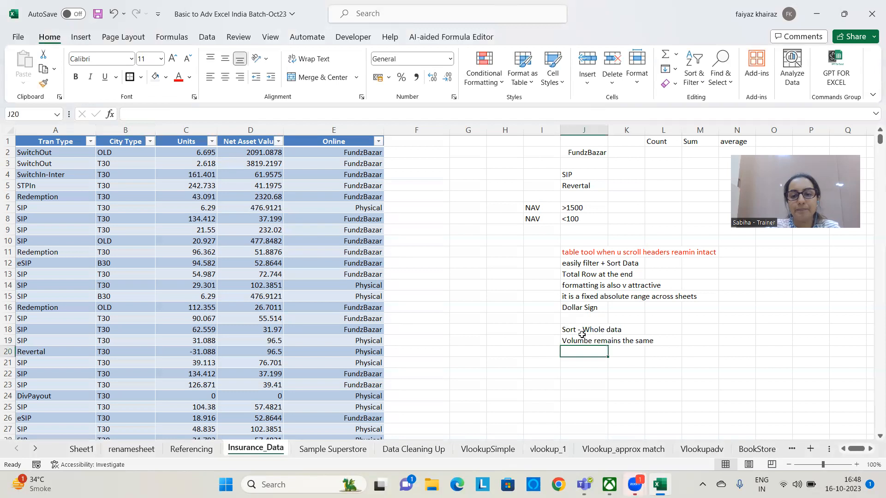
Enter the note "Filtering Data" in cell J21 and "parts of the data" in cell L21
key("Down")
type("Fil")
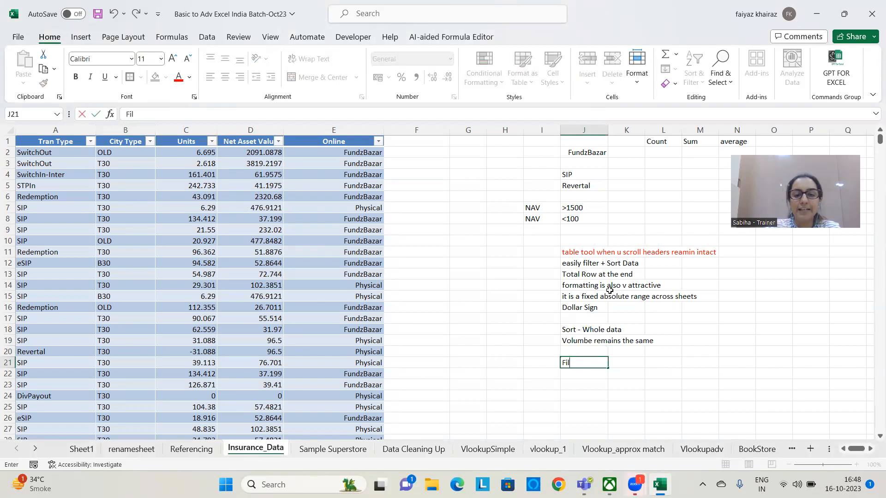
type("tering Data")
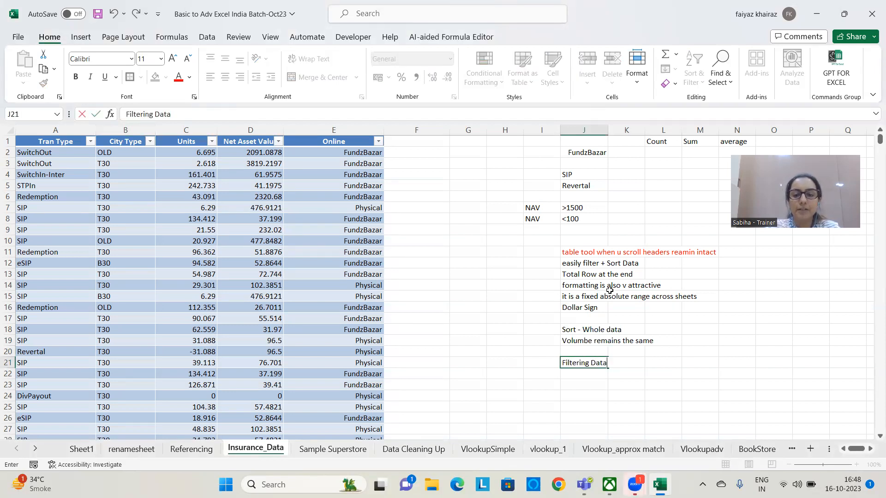
key("Right")
key("Right")
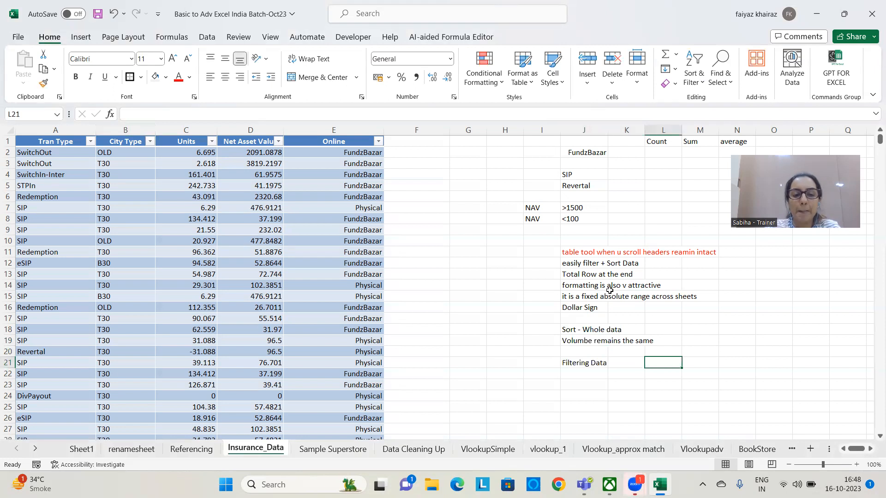
type("parts of the data")
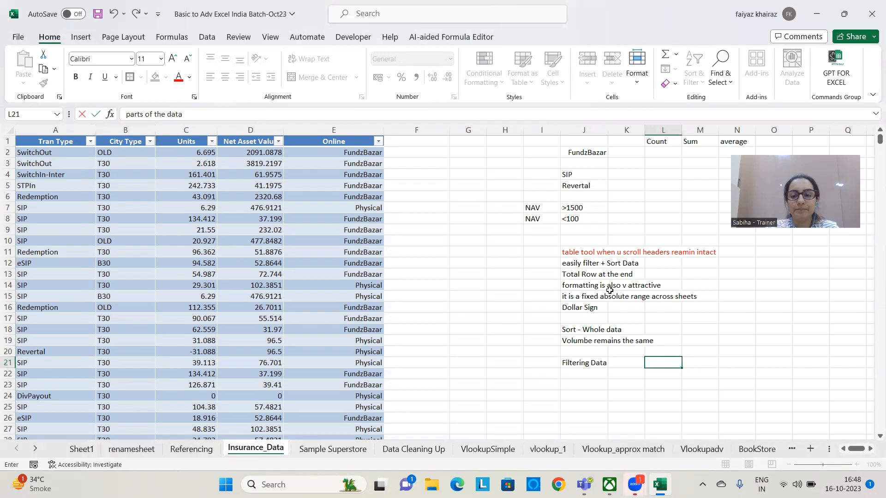
key("Return")
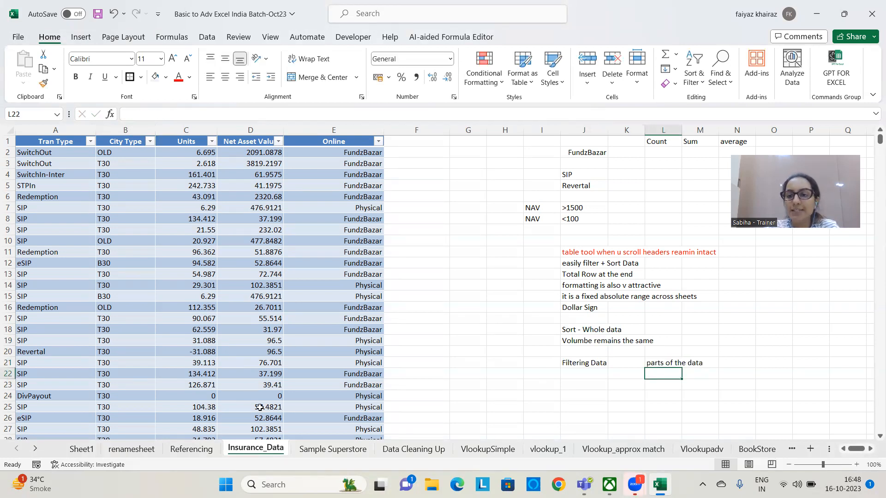
Sort the insurance table by the Units column from smallest to largest
left_click(820, 156)
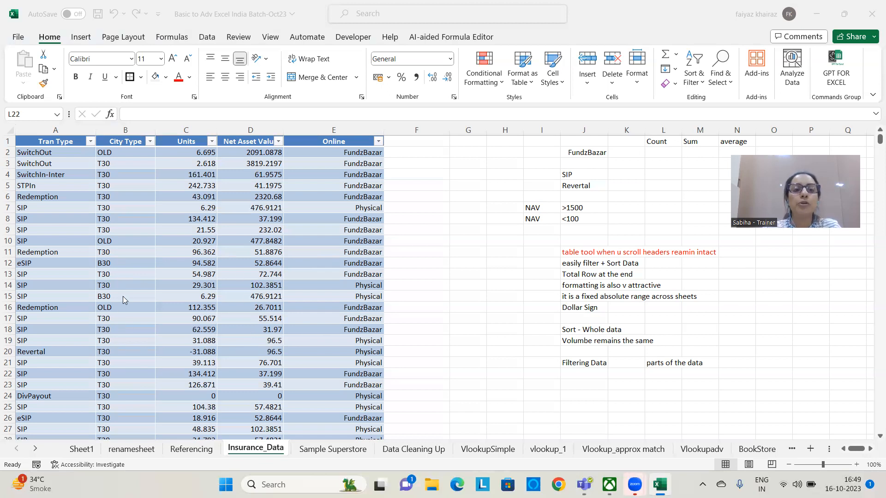
left_click(211, 142)
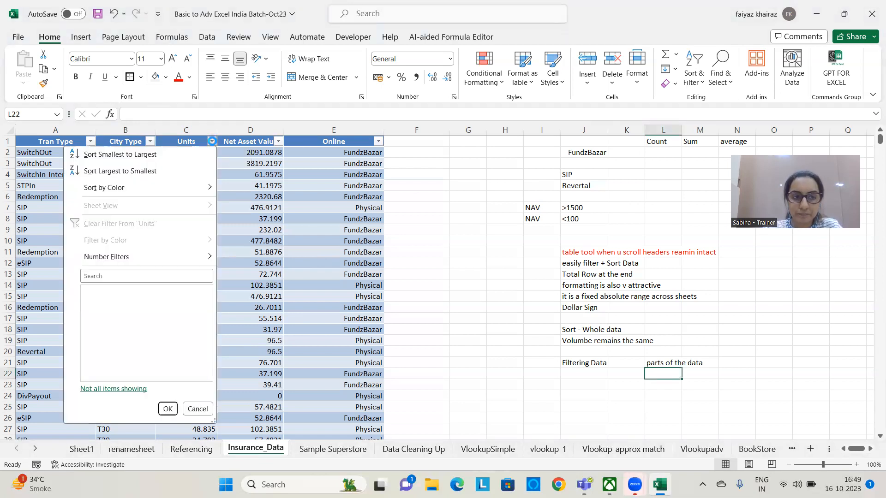
left_click(145, 155)
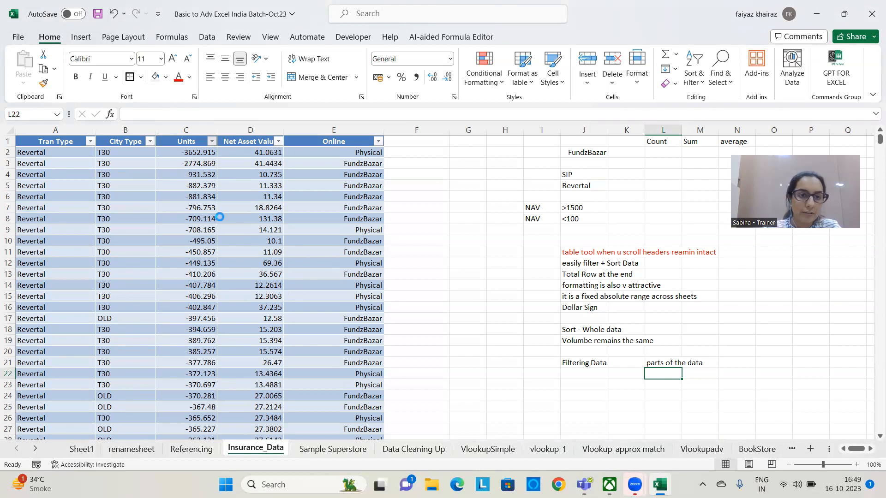
left_click(211, 142)
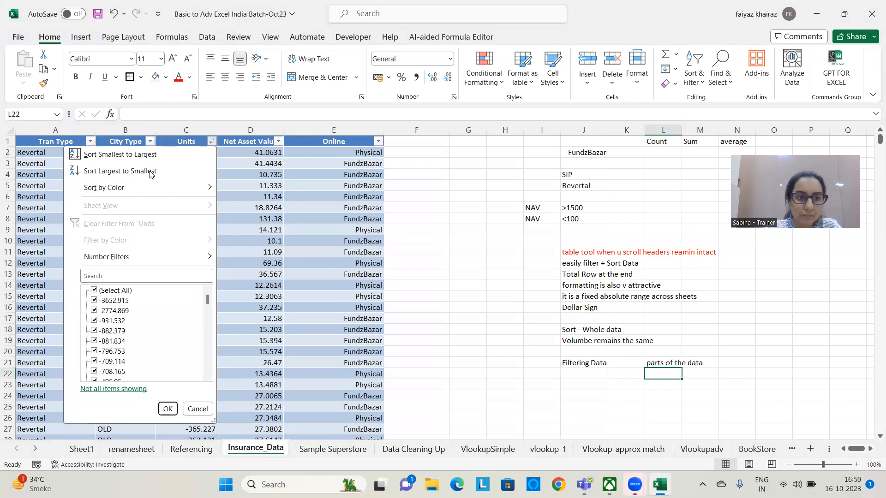
left_click(149, 156)
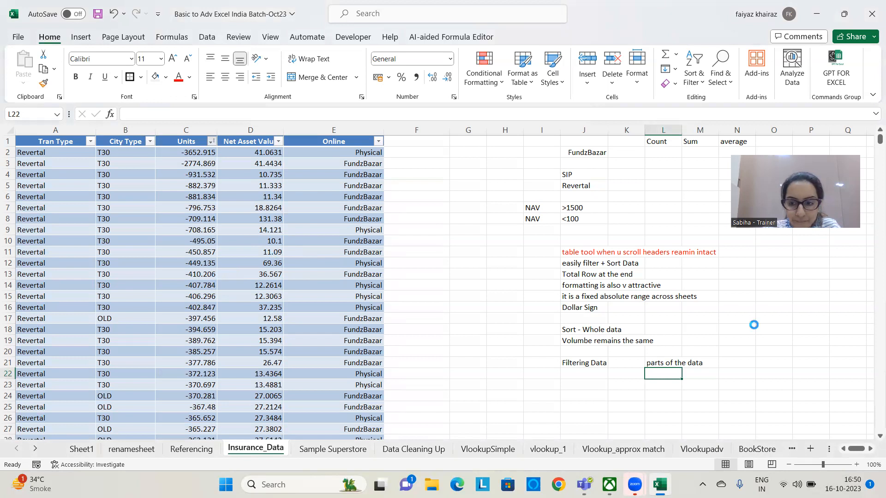
Examine the order of the Units values from the first row down through the lower rows, and return to the table's top
left_click(168, 227)
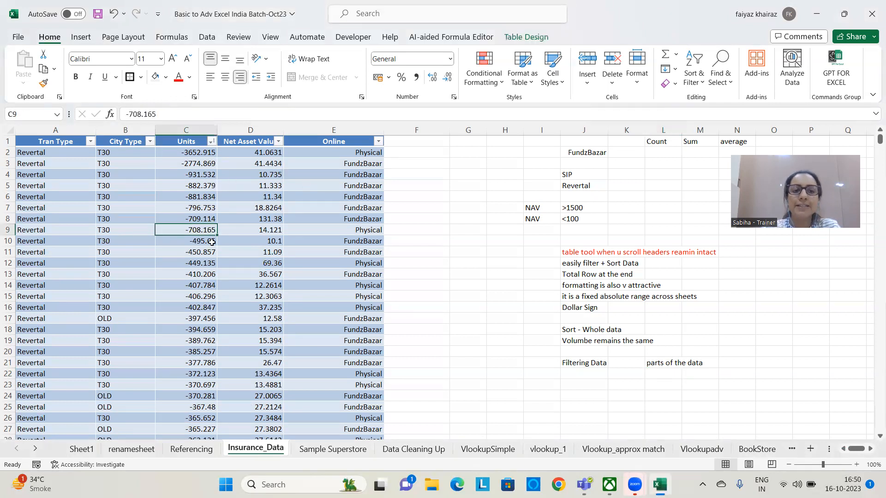
left_click(186, 153)
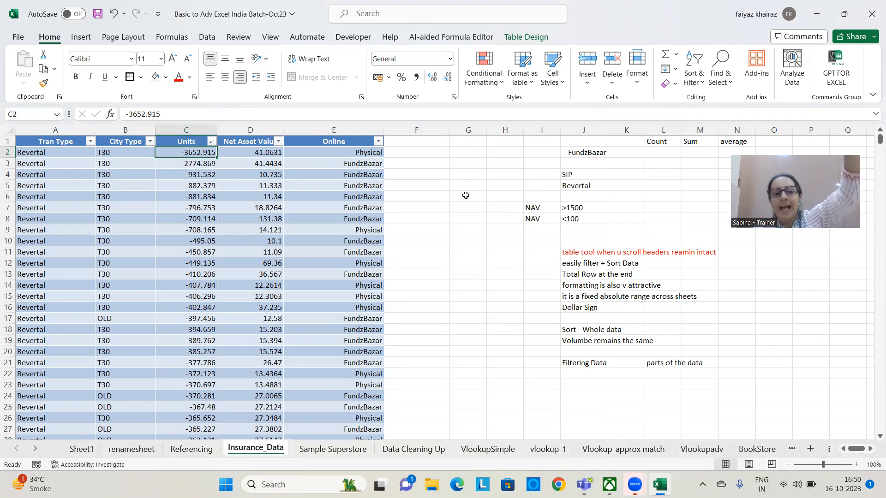
scroll(307, 313, "down", 12)
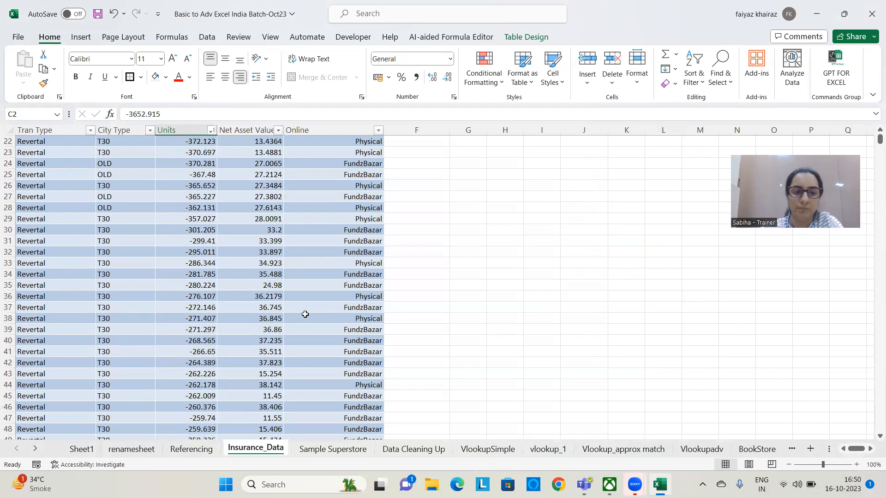
scroll(305, 314, "down", 20)
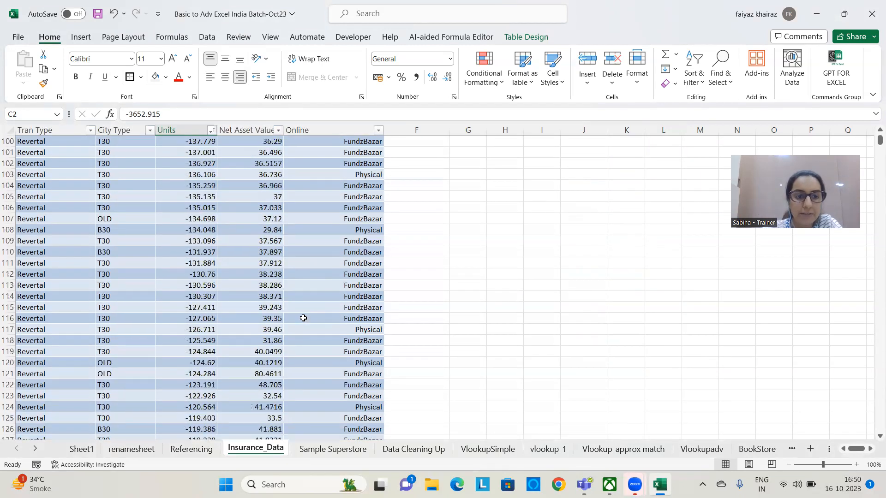
scroll(831, 242, "down", 6)
left_click_drag(878, 140, 847, 132)
scroll(872, 193, "down", 7)
scroll(753, 279, "down", 1)
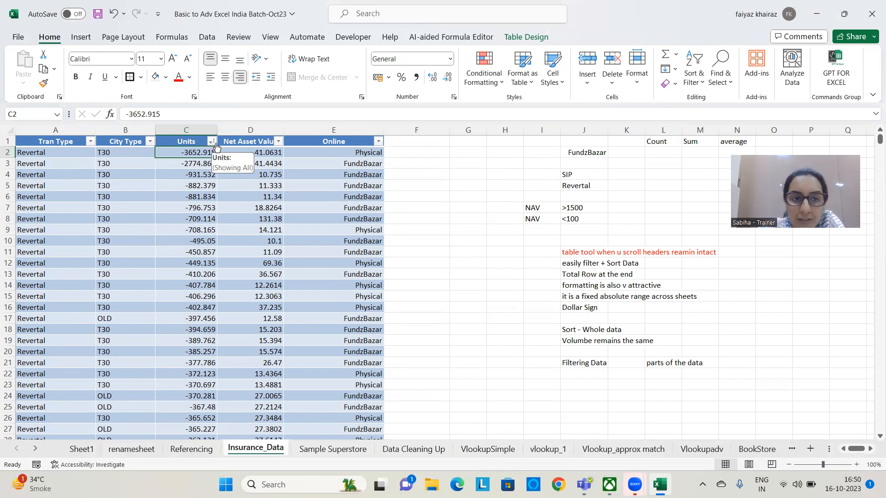
Enter the note "Arrow Up" in cell N18 and "Ascending ORDER" in cell O18
left_click(471, 174)
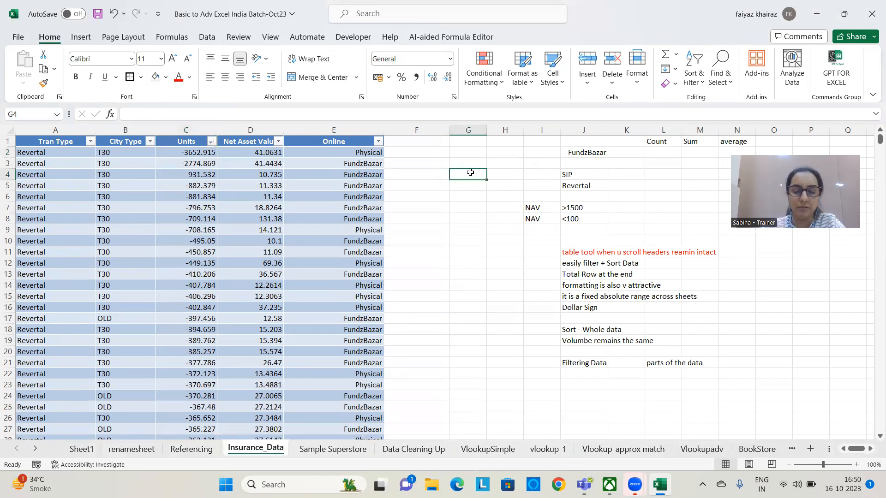
left_click(725, 331)
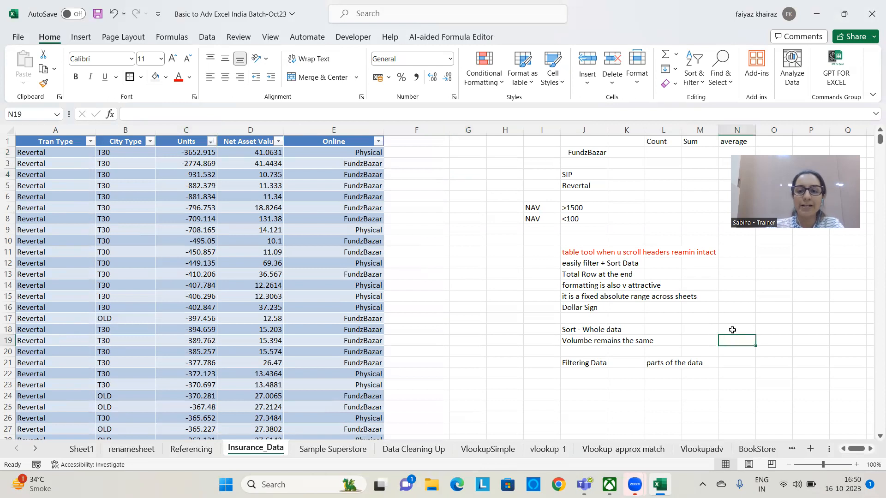
type("Arrow Up")
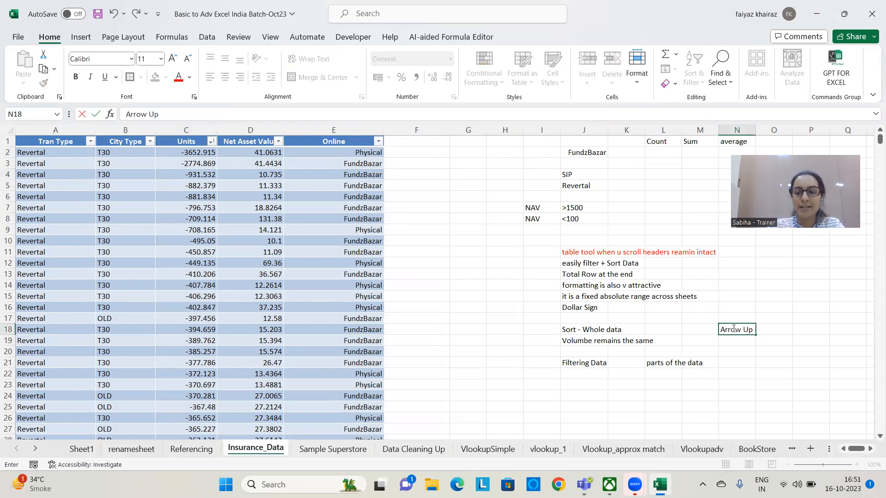
key("Tab")
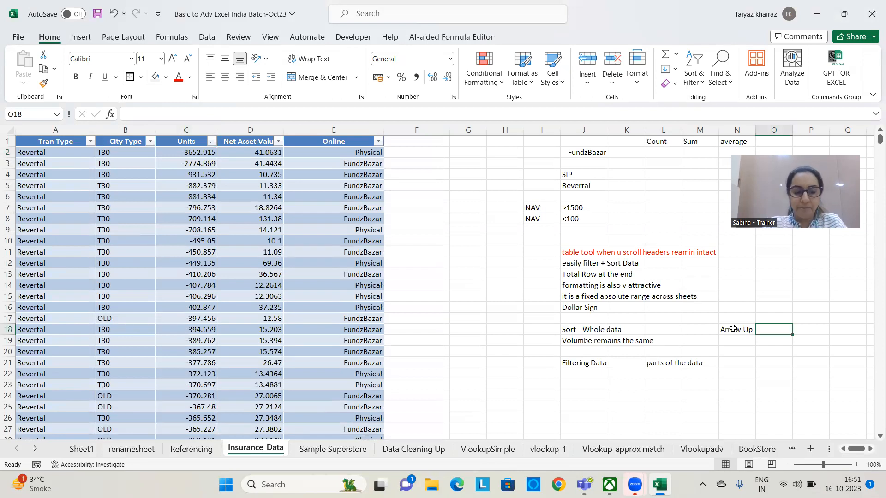
type("Ascending")
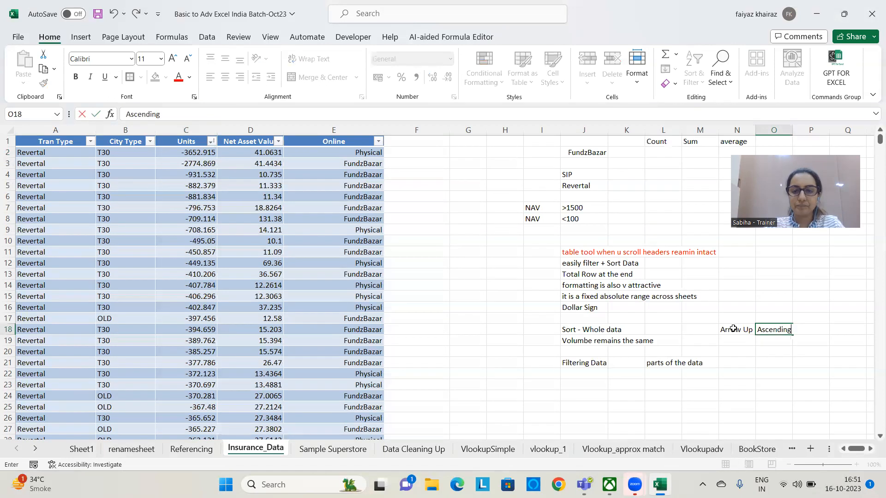
type(" ORDER")
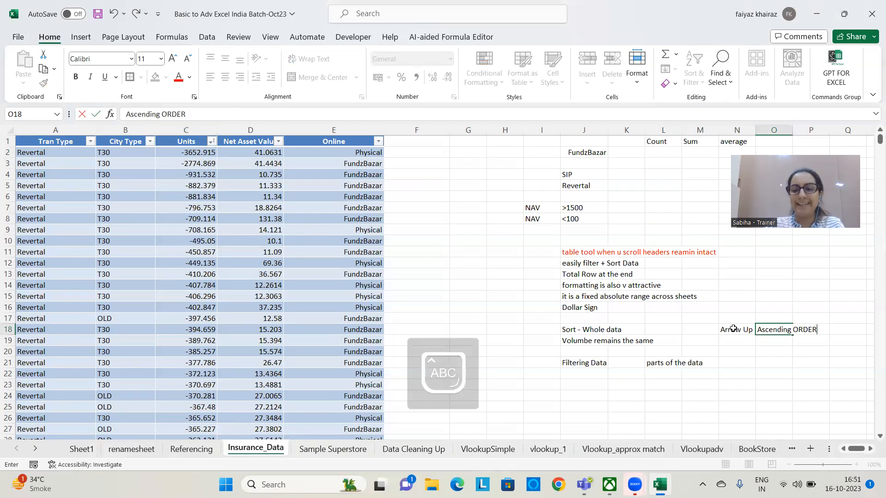
key("Return")
key("Caps_Lock")
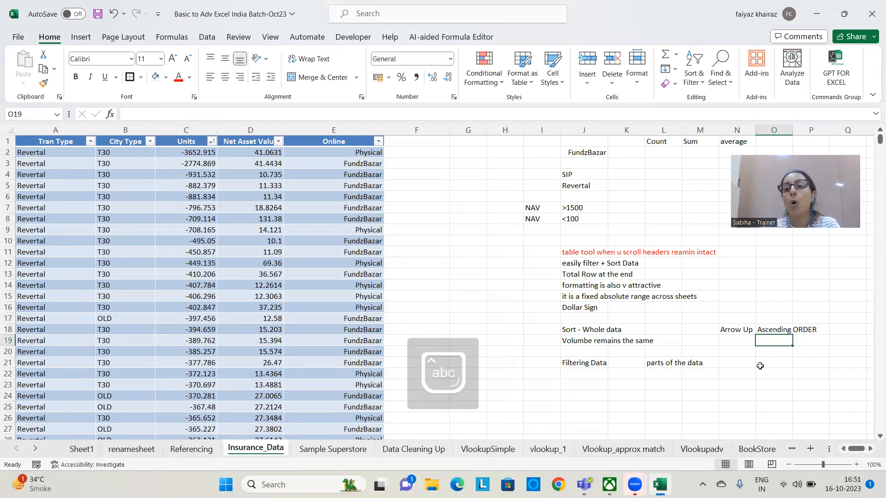
Sort the insurance table by the Units column from largest to smallest
left_click(210, 141)
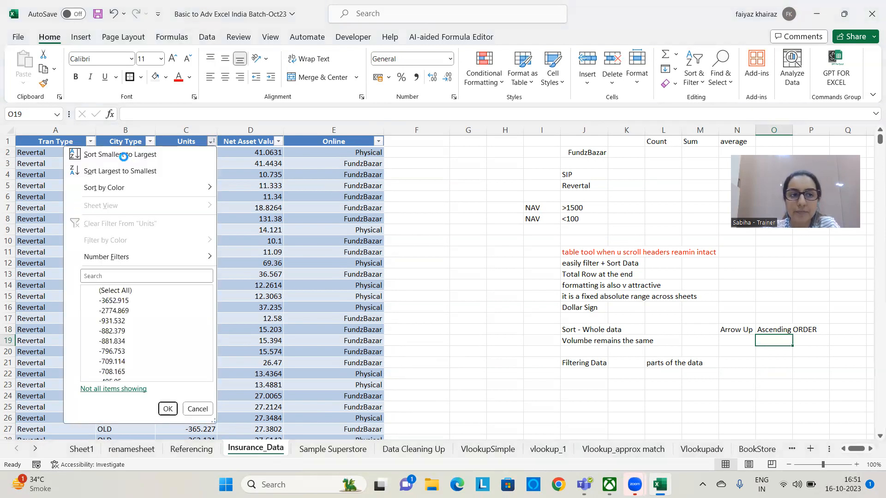
left_click(212, 141)
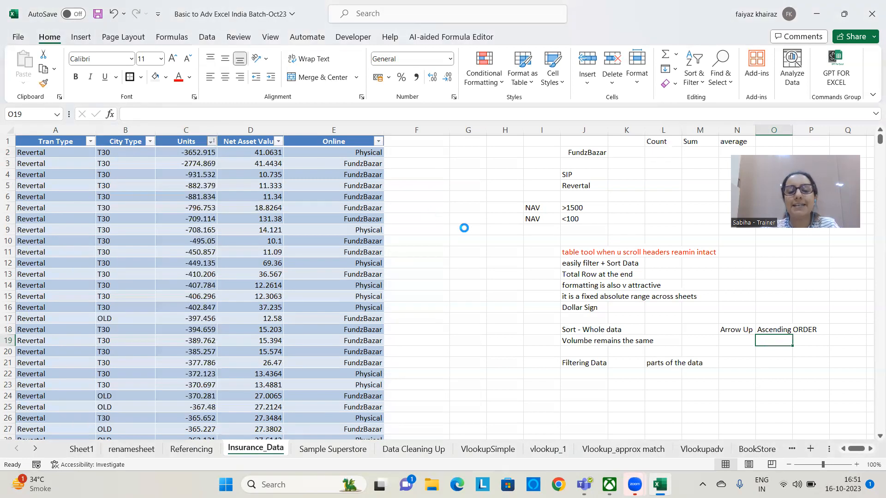
left_click(212, 141)
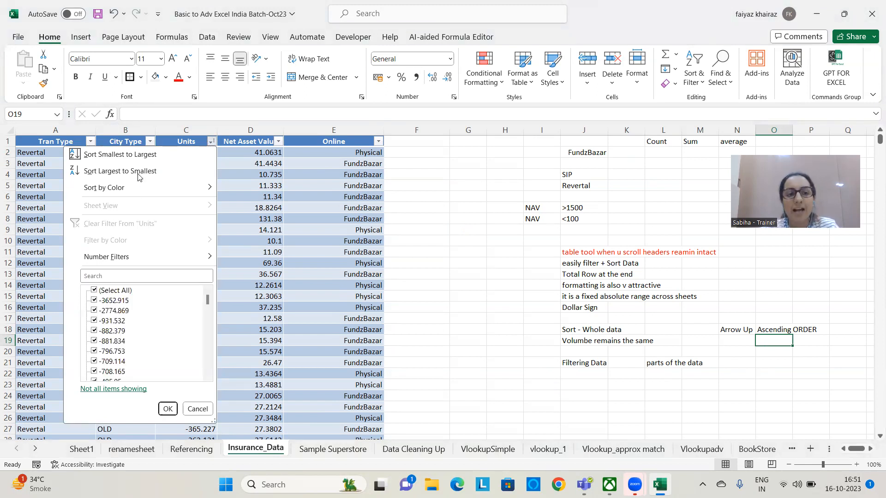
left_click(138, 174)
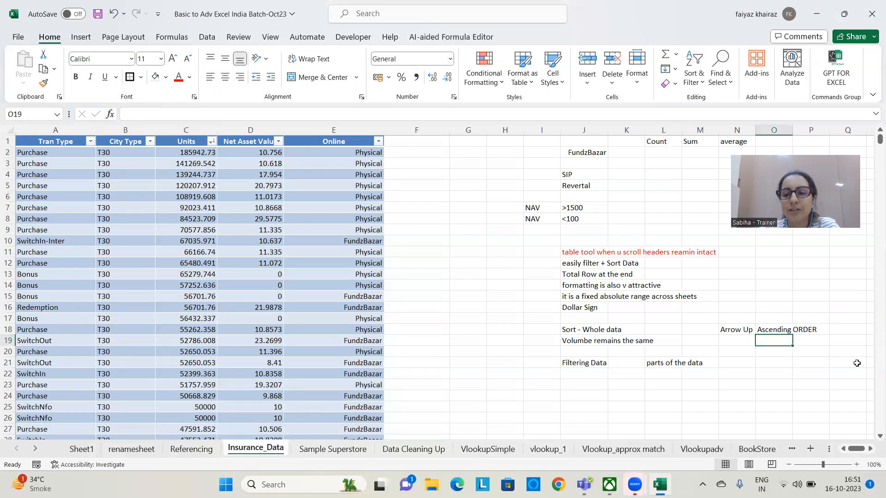
Enter the note "Down Arrow" in cell N19 and "Descensing order" in cell O19
left_click(747, 340)
type("Dow")
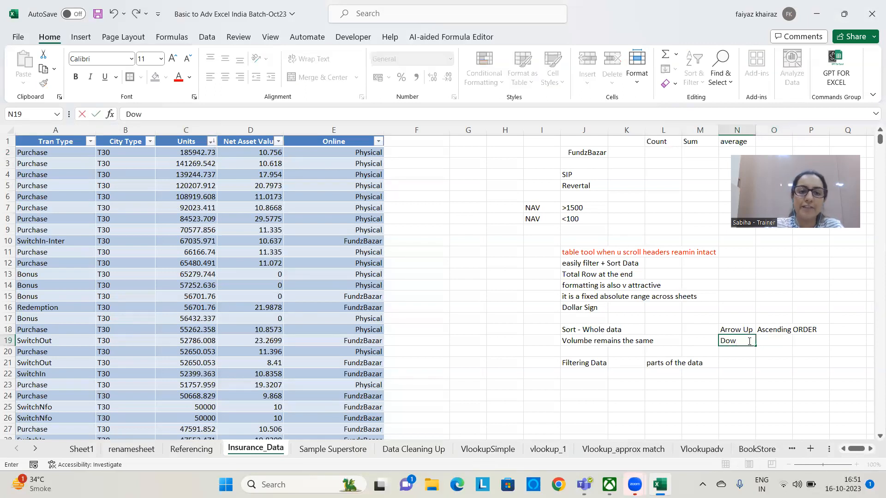
type("n Arrow")
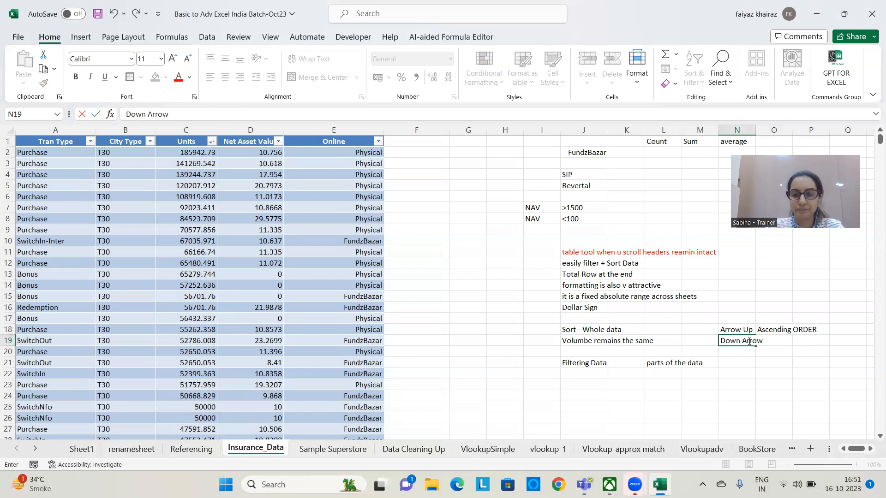
key("Tab")
type("Descen")
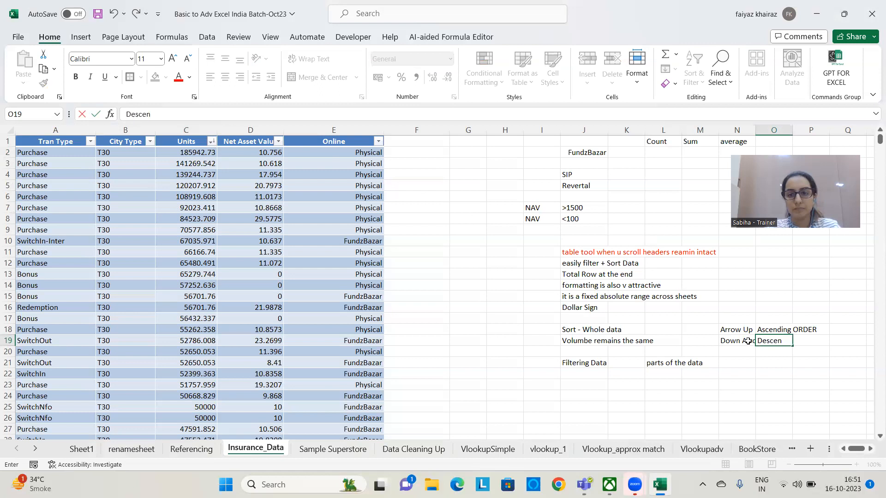
type("ding order")
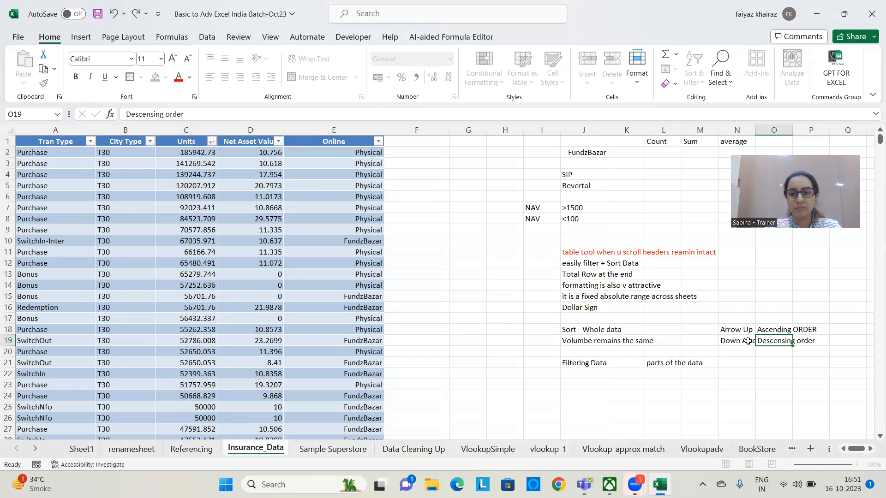
key("Return")
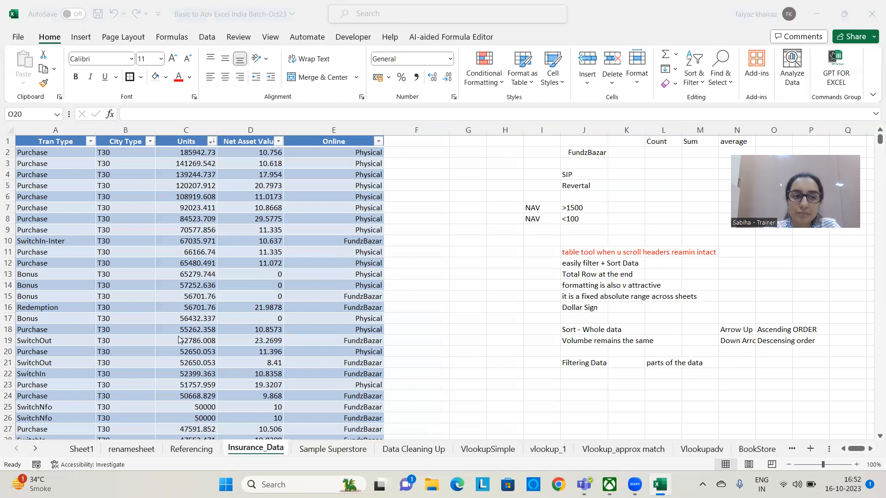
Review the text filter options available for the Tran Type column, and leave them without applying a filter
left_click(91, 142)
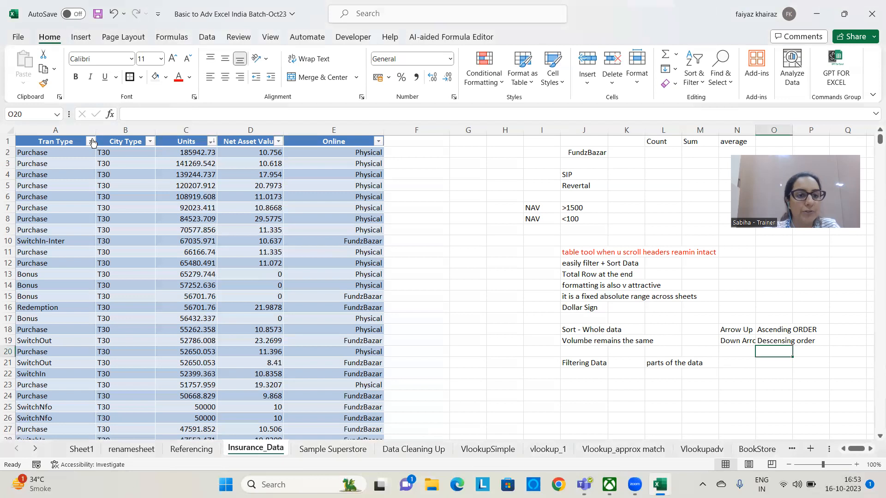
left_click(90, 141)
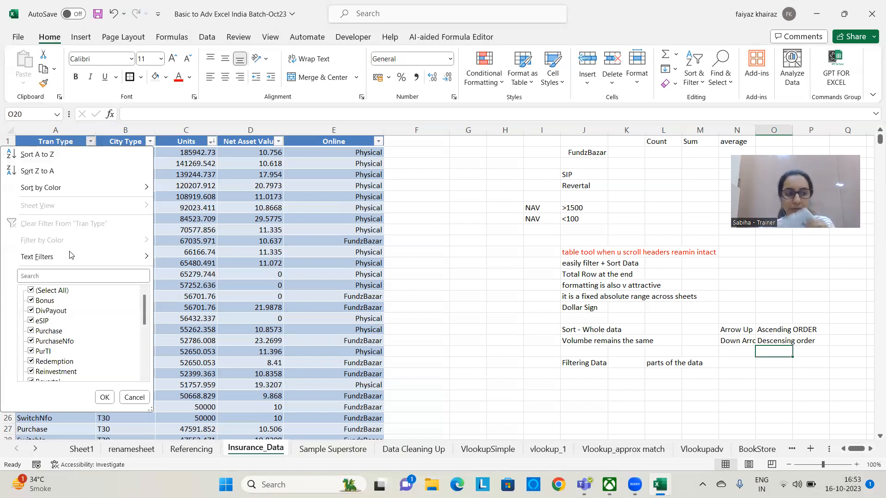
mouse_move(71, 257)
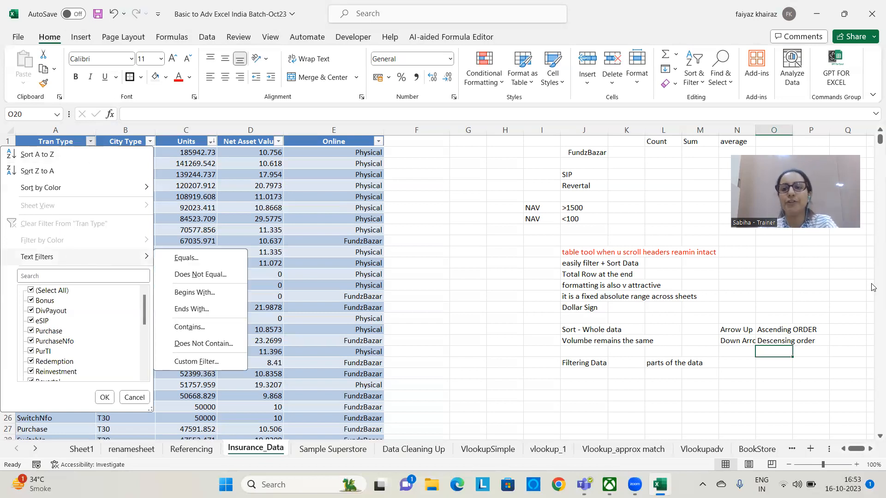
left_click(823, 273)
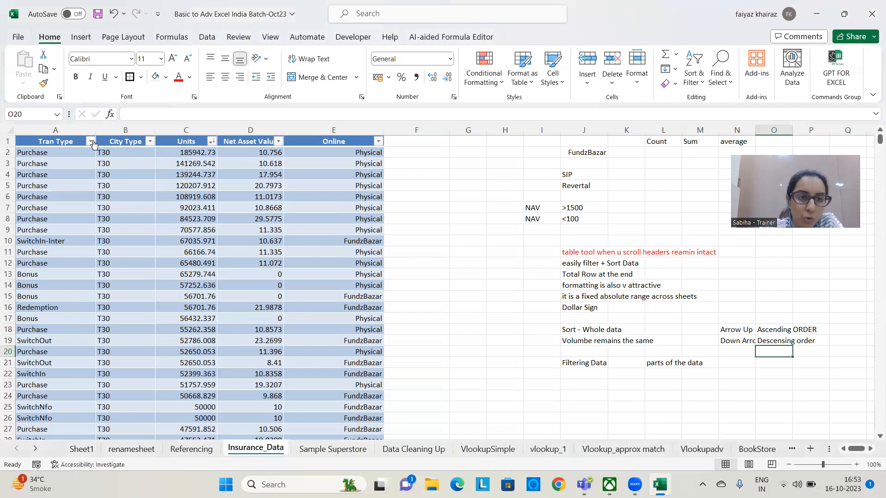
Sort the insurance table by the Tran Type column from A to Z
left_click(91, 141)
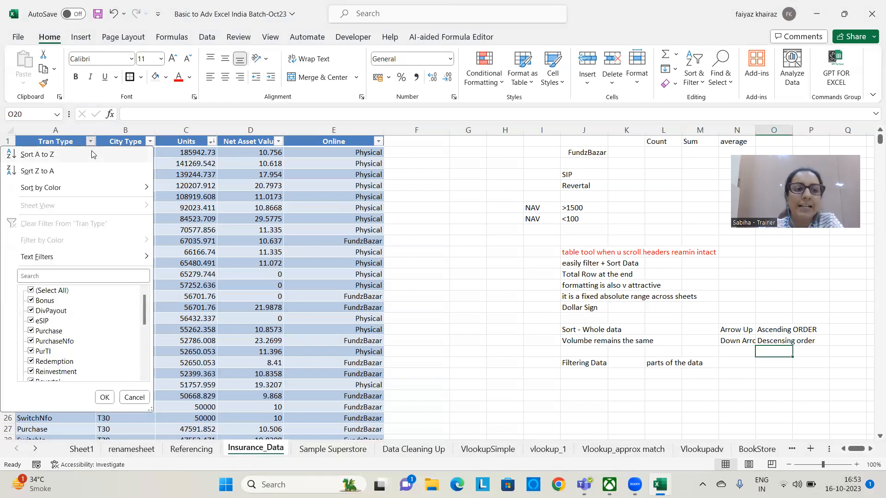
left_click(91, 153)
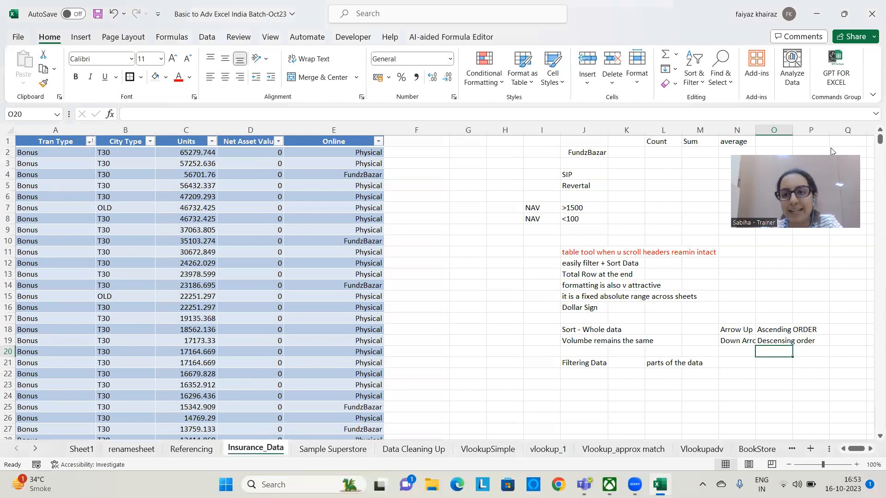
left_click_drag(791, 152, 806, 48)
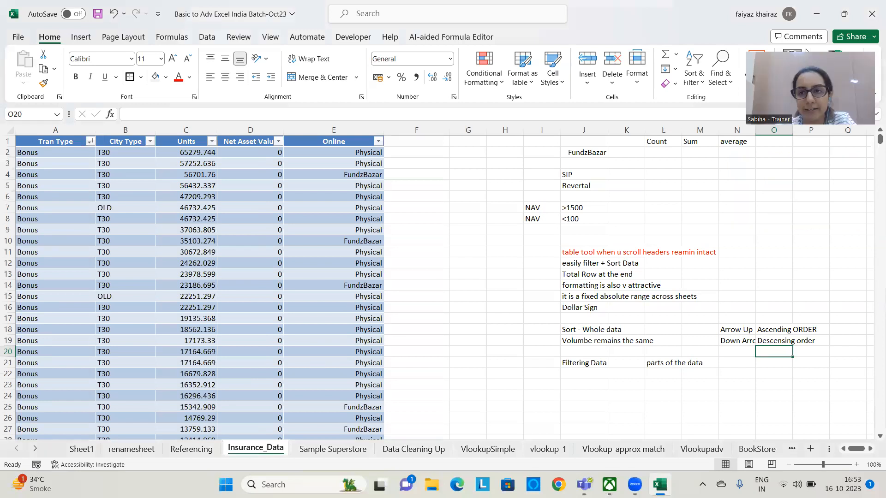
left_click(806, 50)
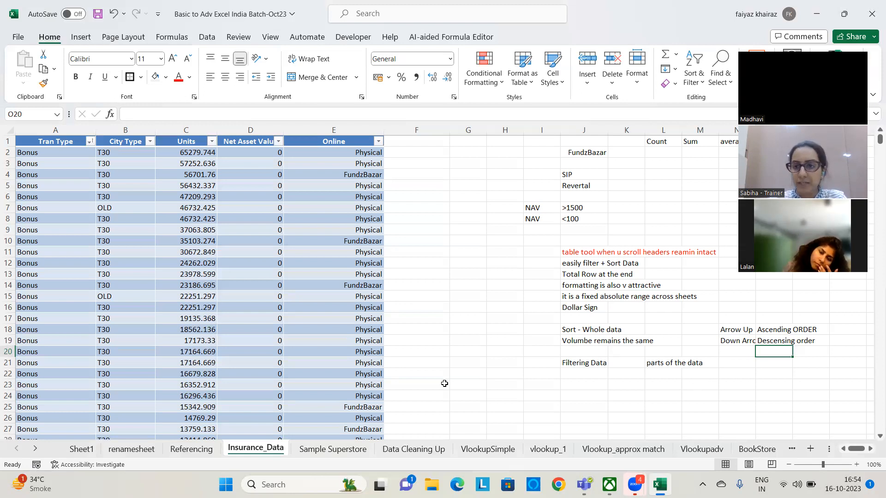
left_click(362, 254)
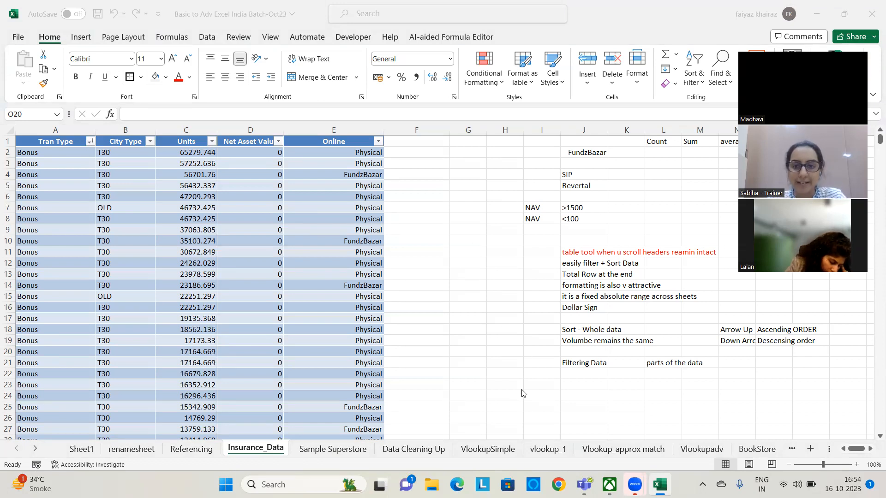
Enter the note "Descending Order based on NAV" in cell G2
left_click(477, 150)
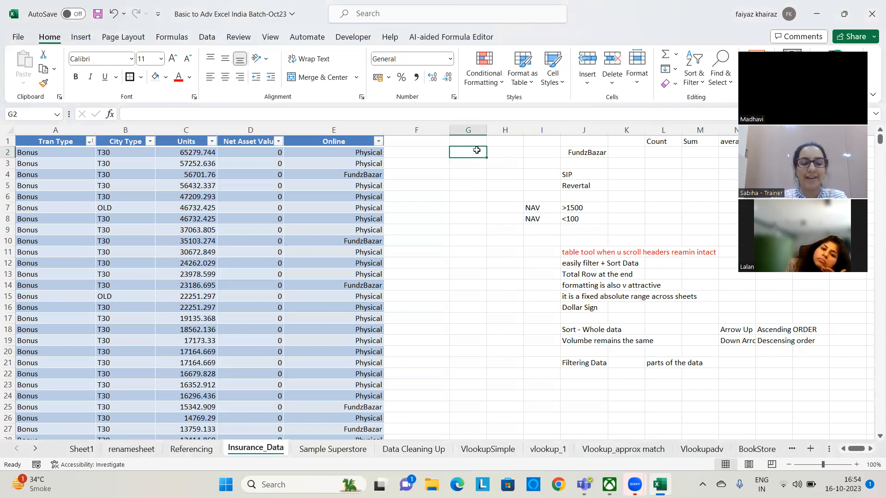
type("Descending Order based on N")
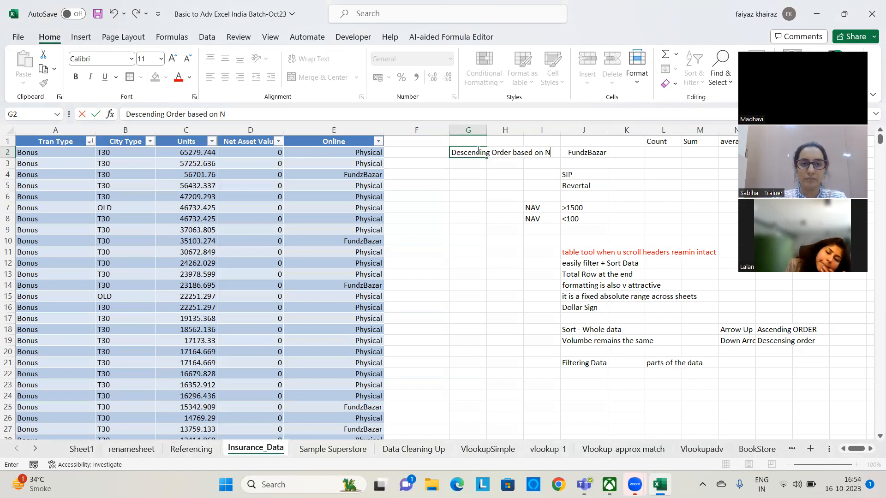
type("AV")
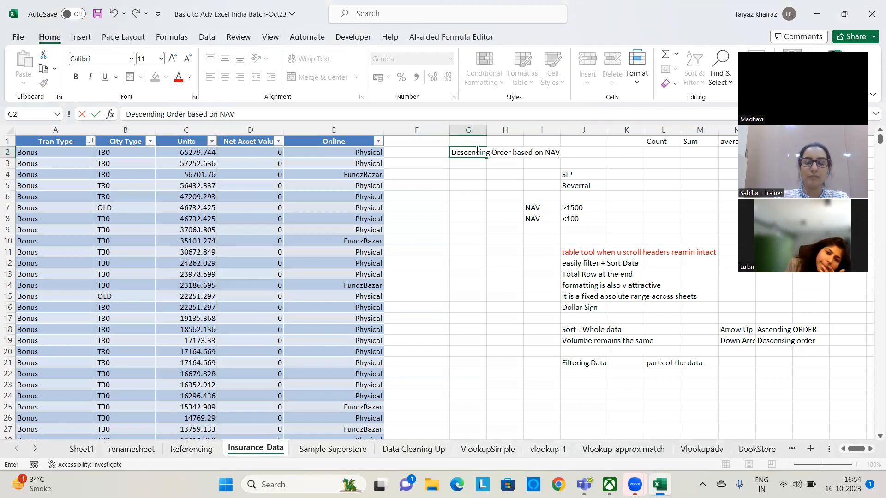
Auto-fit the width of column G to the note in cell G2
left_click(484, 126)
double_click(487, 129)
left_click(578, 216)
left_click(518, 159)
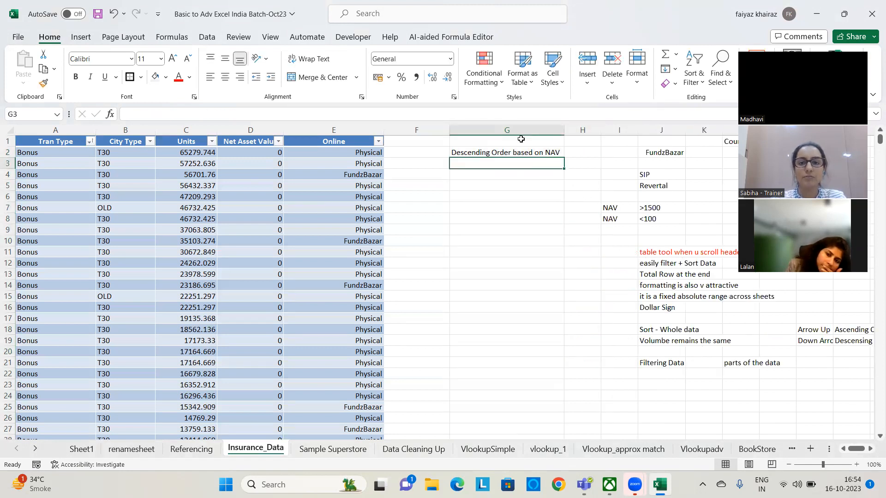
left_click(511, 153)
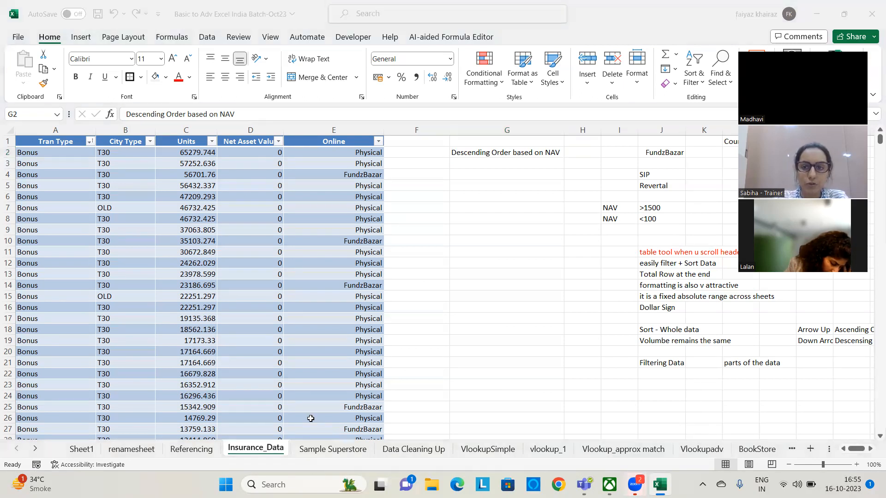
Enter the note "Online in ascending Order" in cell G3
left_click(465, 163)
type("On")
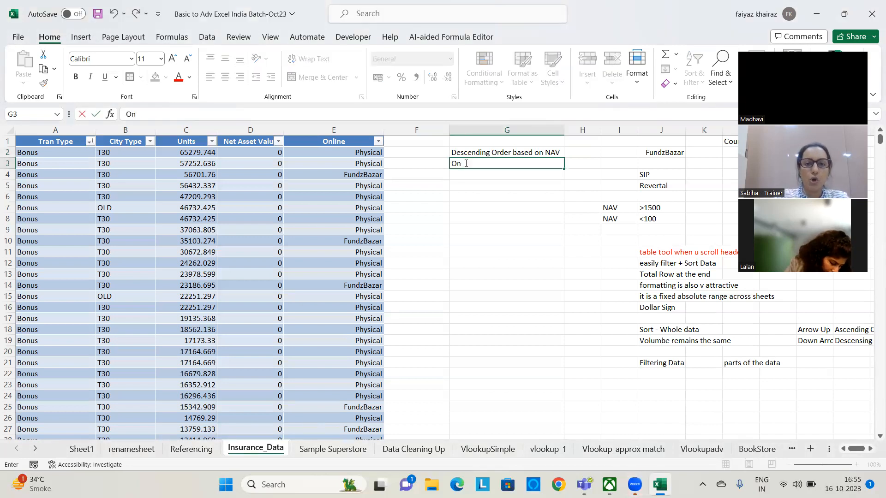
type("line in")
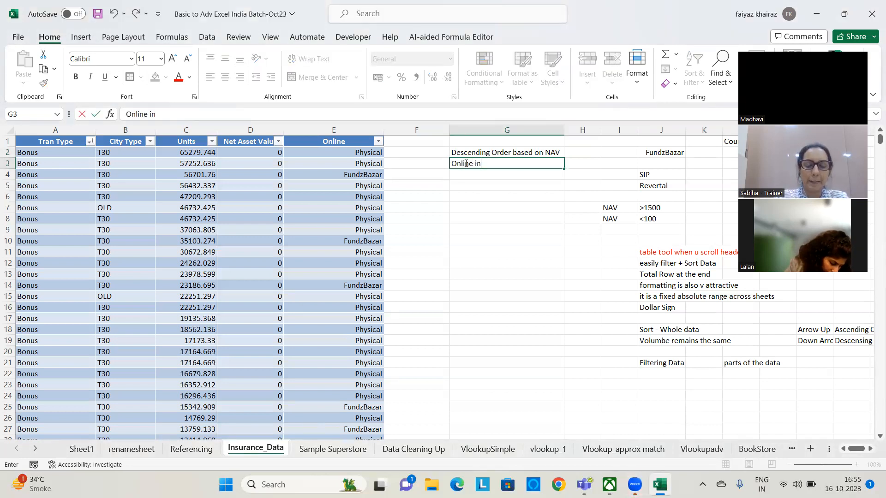
type(" ascendn")
type("ng Order")
key("Return")
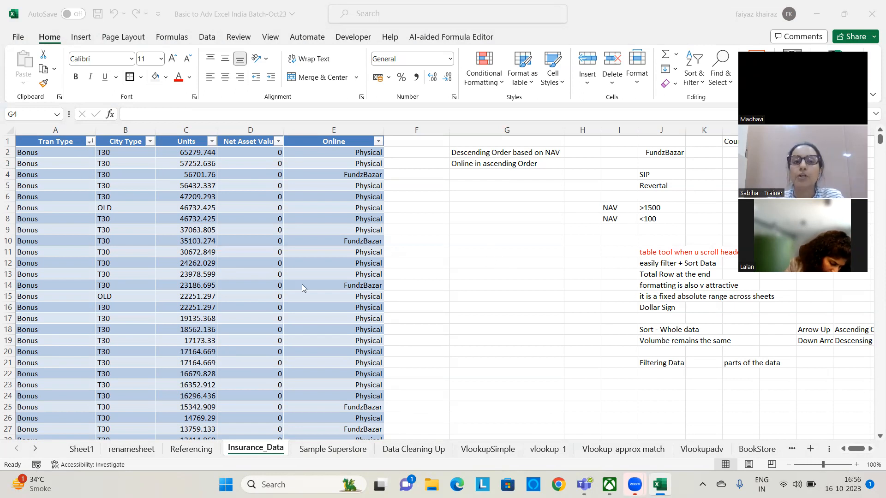
left_click(278, 143)
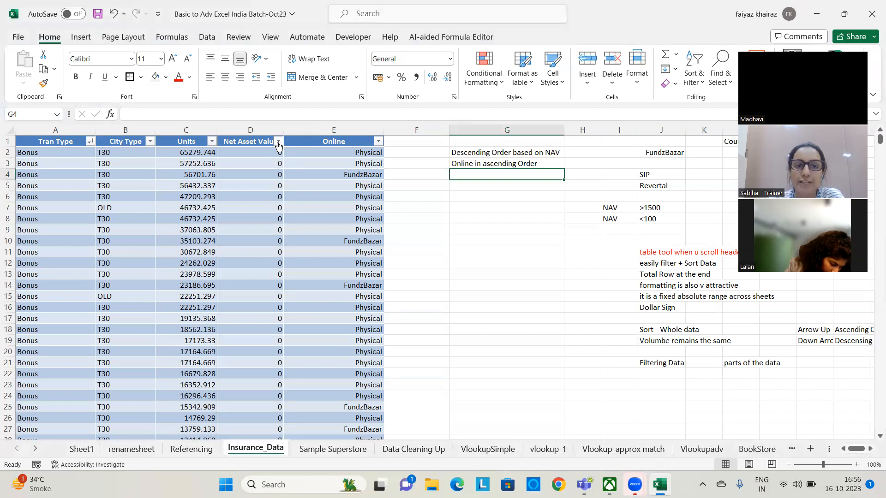
left_click(278, 142)
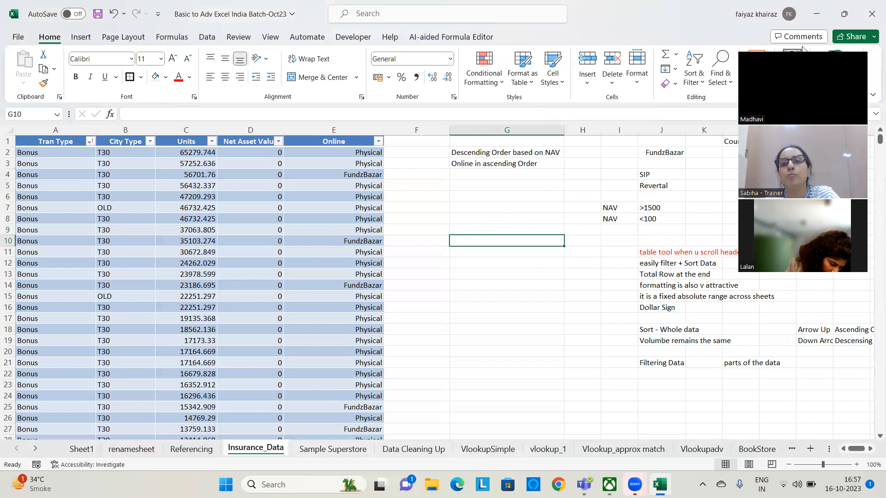
left_click(695, 81)
left_click(475, 261)
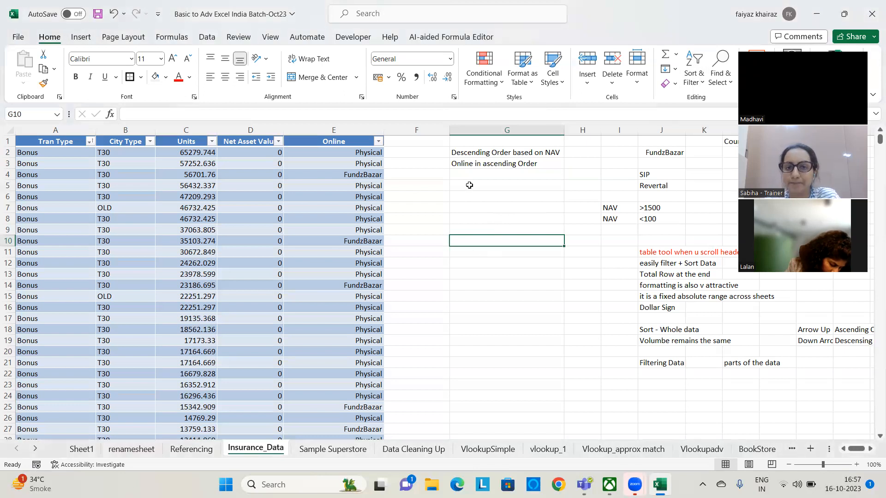
left_click(469, 184)
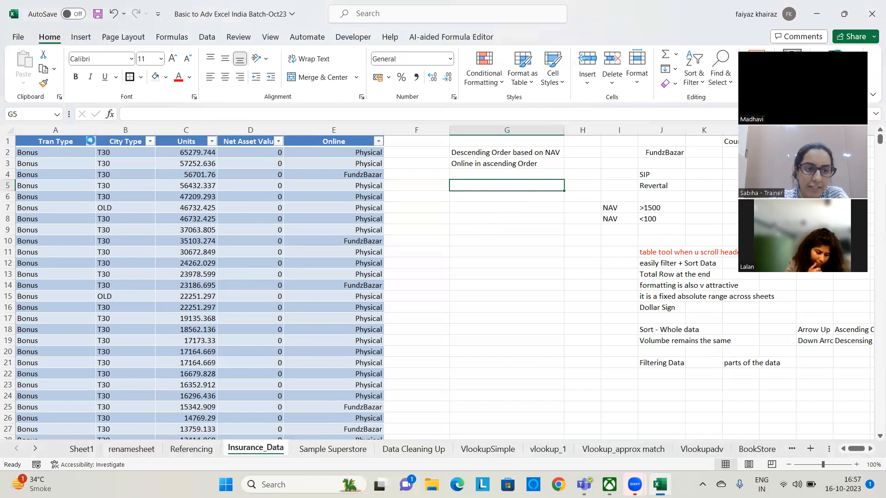
Filter the Tran Type column of the insurance table to show only Purchase records
left_click(90, 141)
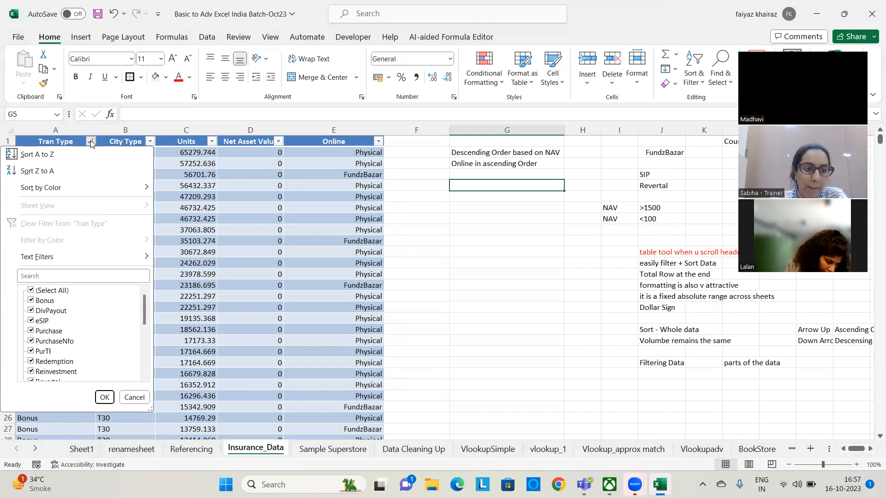
left_click(31, 292)
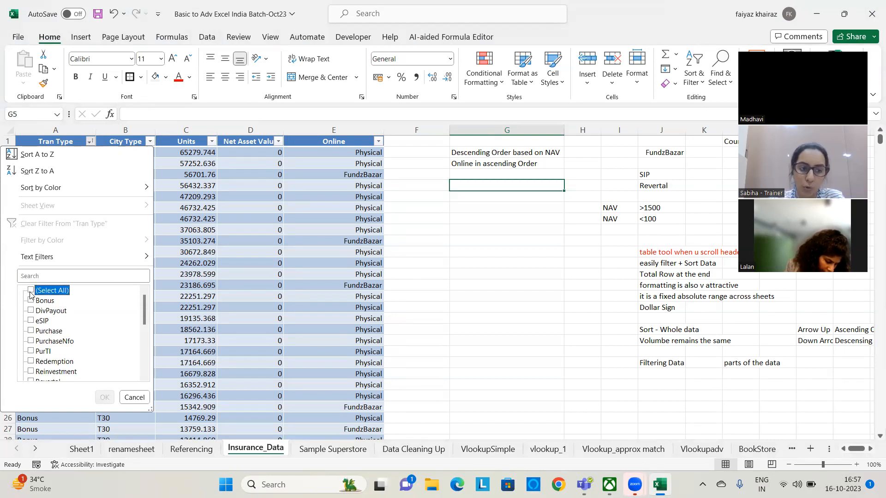
left_click(30, 332)
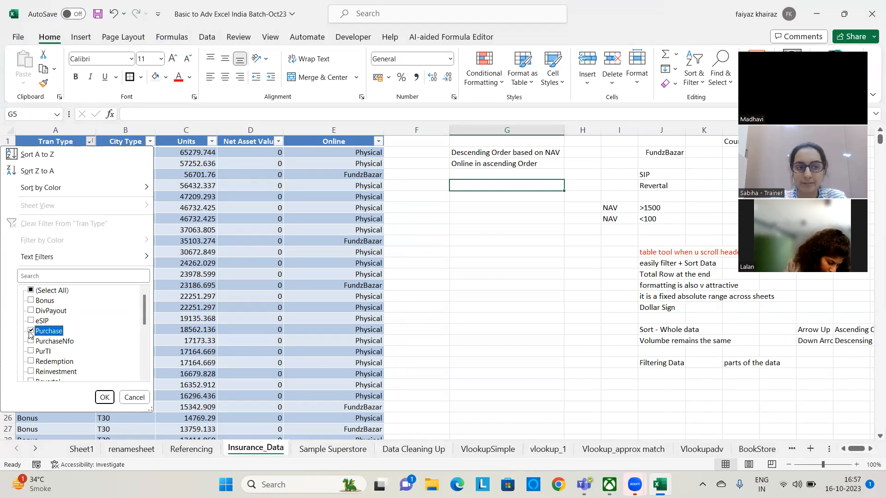
left_click(104, 397)
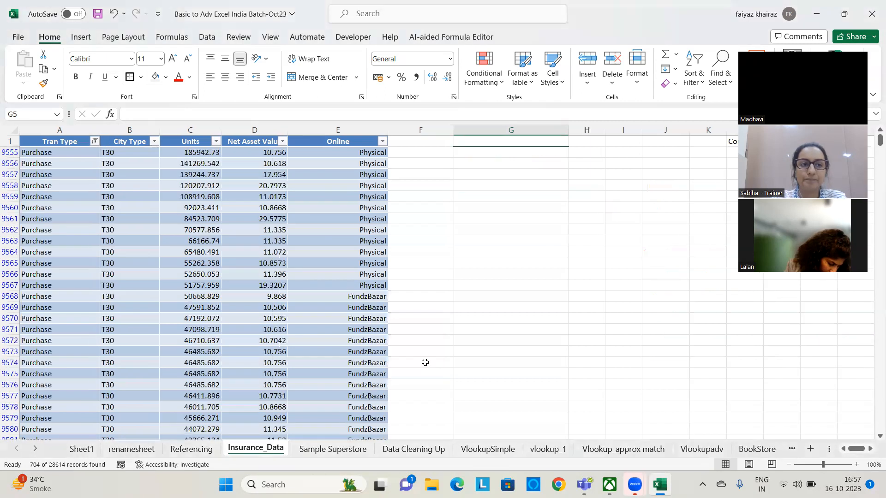
Look through the filtered Purchase rows of the insurance table and return to the first ones
scroll(127, 275, "down", 1)
scroll(128, 275, "down", 5)
scroll(128, 275, "up", 6)
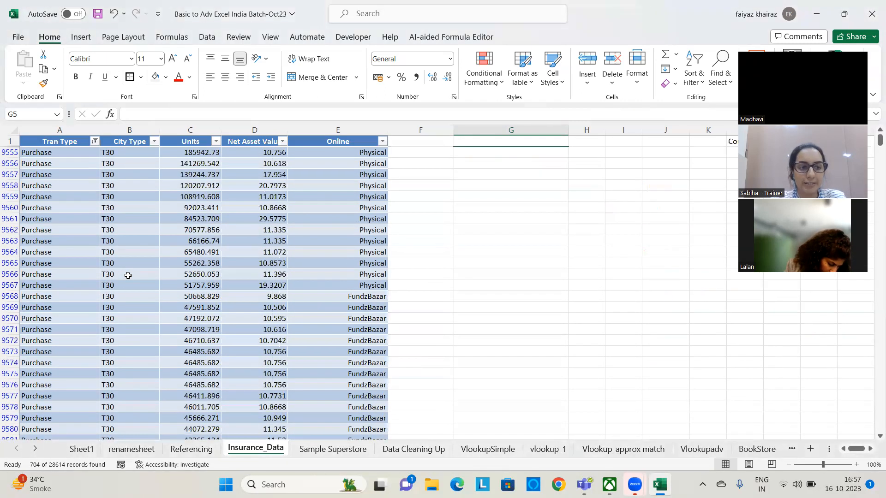
scroll(79, 249, "down", 8)
scroll(76, 243, "down", 20)
scroll(74, 227, "down", 20)
scroll(72, 225, "down", 17)
scroll(556, 259, "up", 4)
left_click_drag(873, 235, 873, 125)
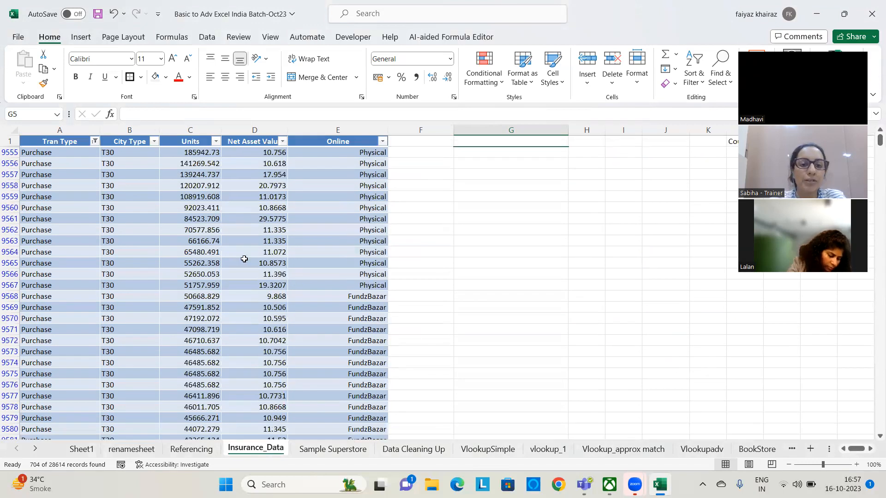
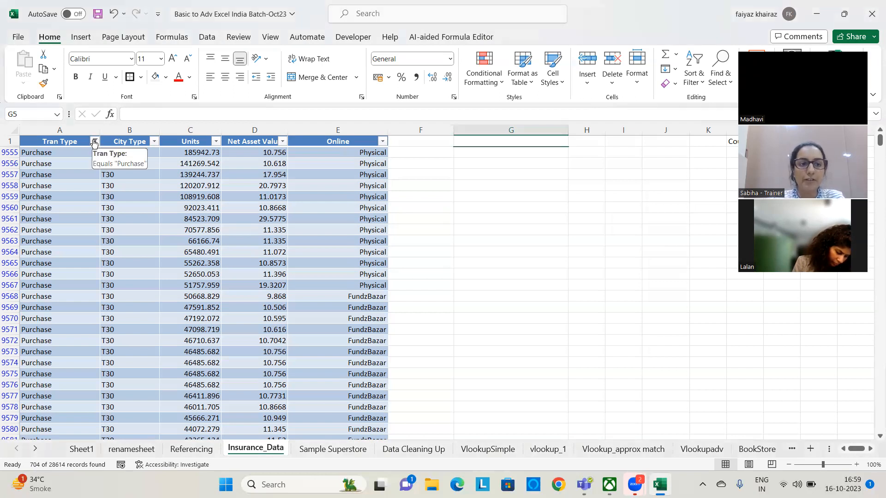
Clear the filter from the Tran Type column of the insurance table
left_click(94, 141)
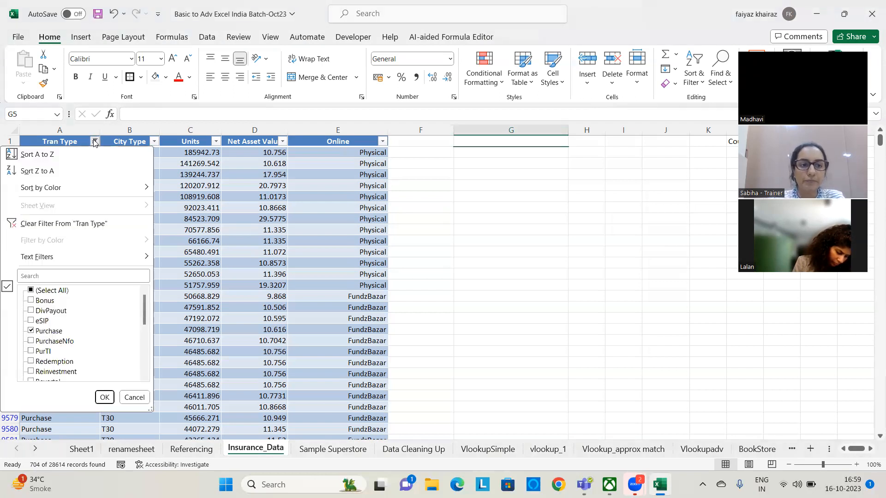
left_click(107, 225)
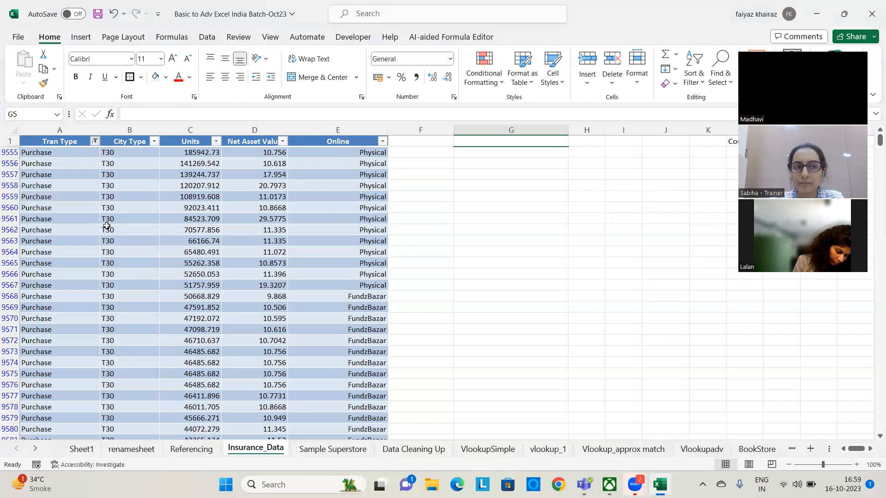
left_click(90, 141)
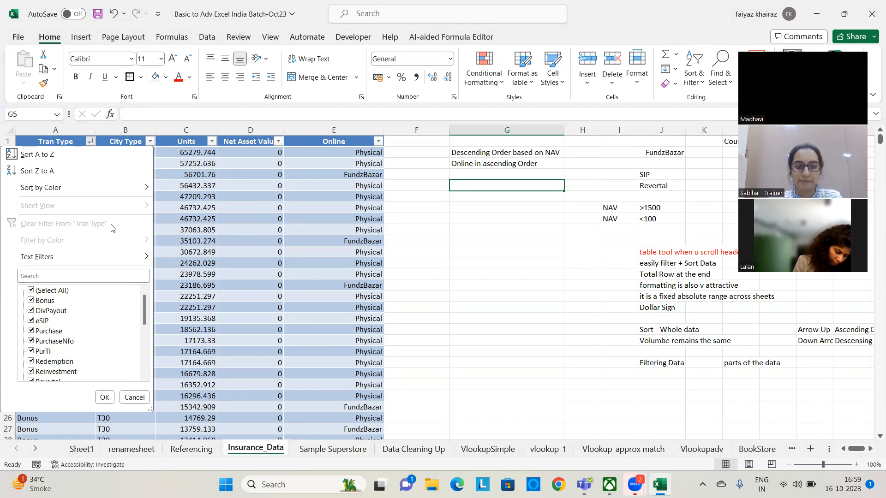
left_click(210, 416)
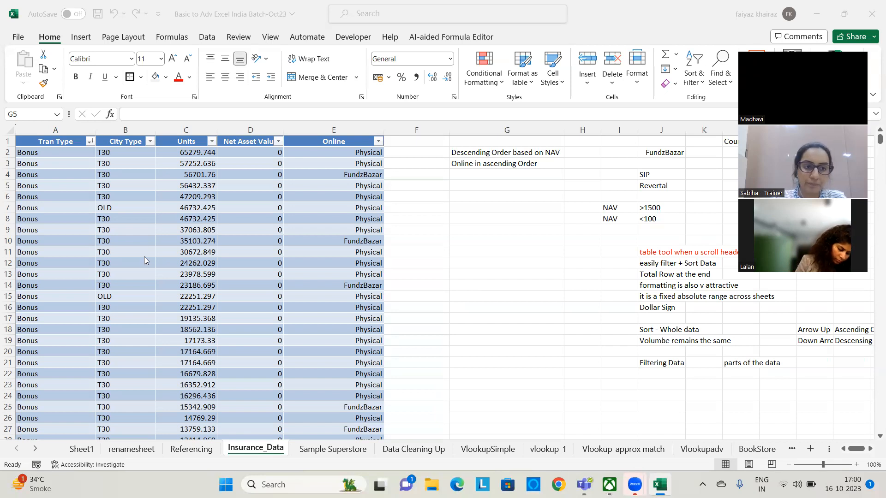
Enter the note "Filter the Data to Show T30 city type" in cell G6
left_click(466, 197)
left_click(469, 198)
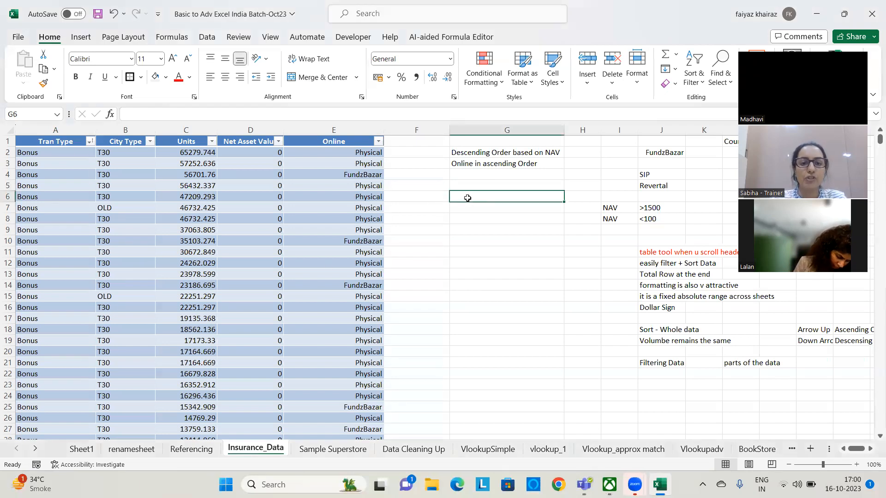
type("Filter th")
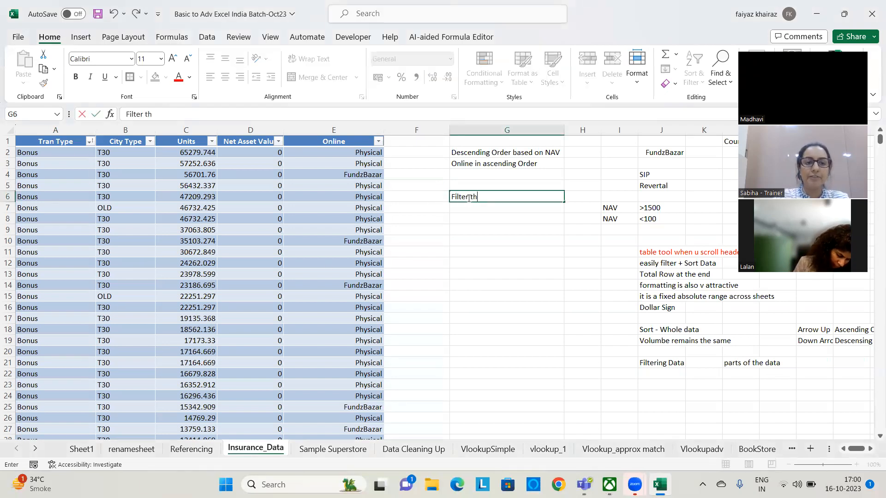
type("e Data to S")
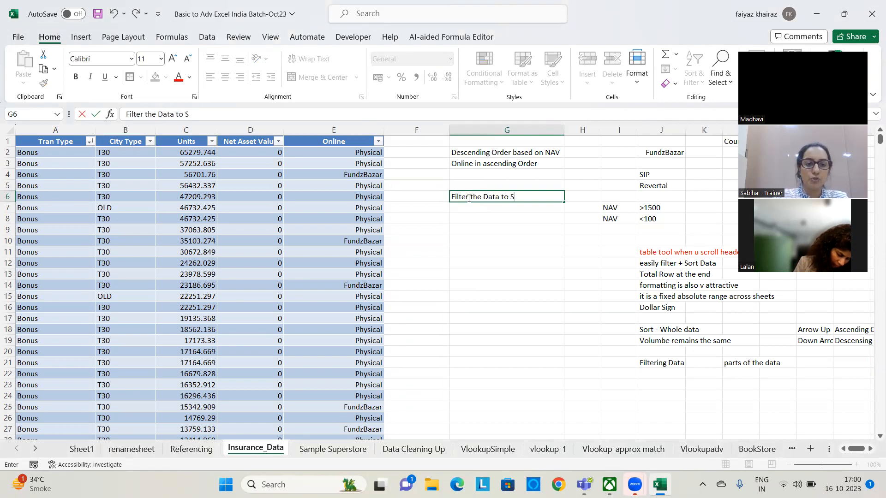
type("how T30")
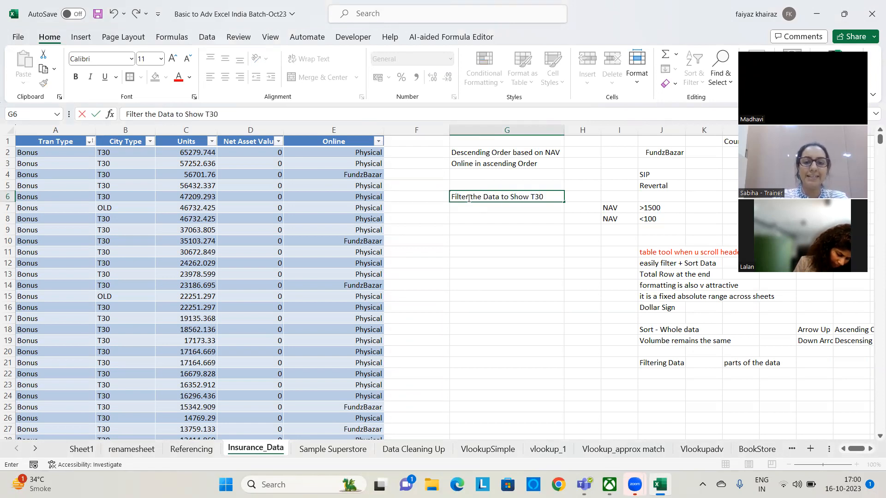
type(" city type")
key("Return")
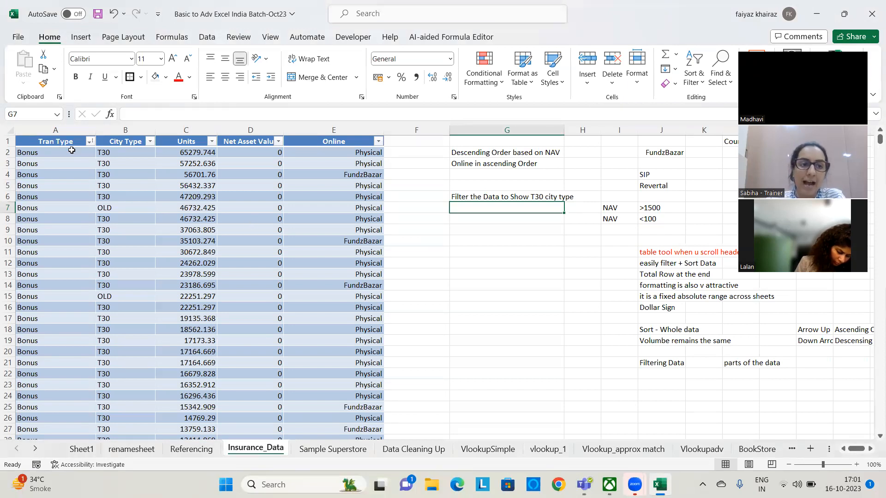
Filter the insurance table's Tran Type column to show only Purchase records
left_click(89, 141)
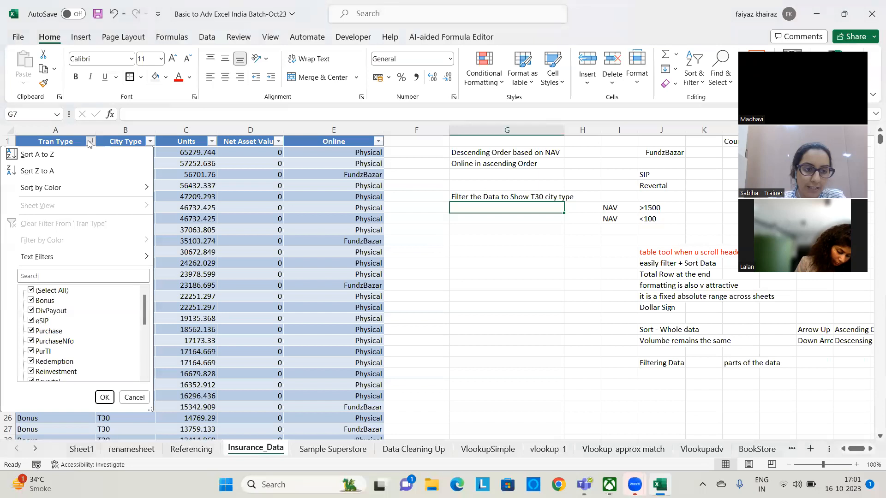
left_click(31, 290)
left_click(31, 331)
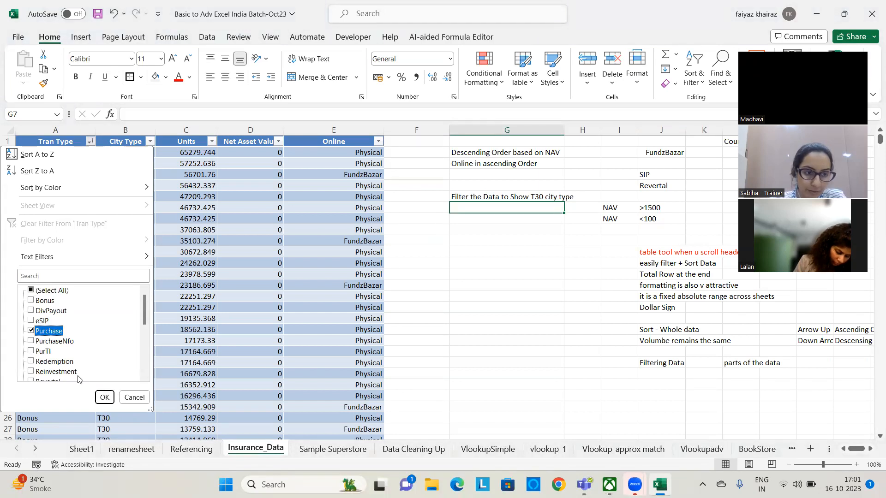
left_click(105, 397)
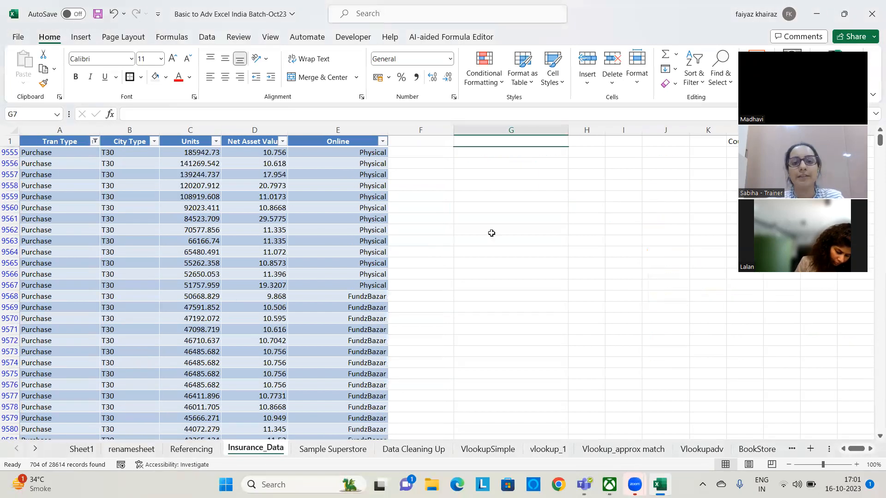
Filter the City Type column of the insurance table to show only T30 records
left_click(153, 141)
left_click(36, 290)
left_click(36, 321)
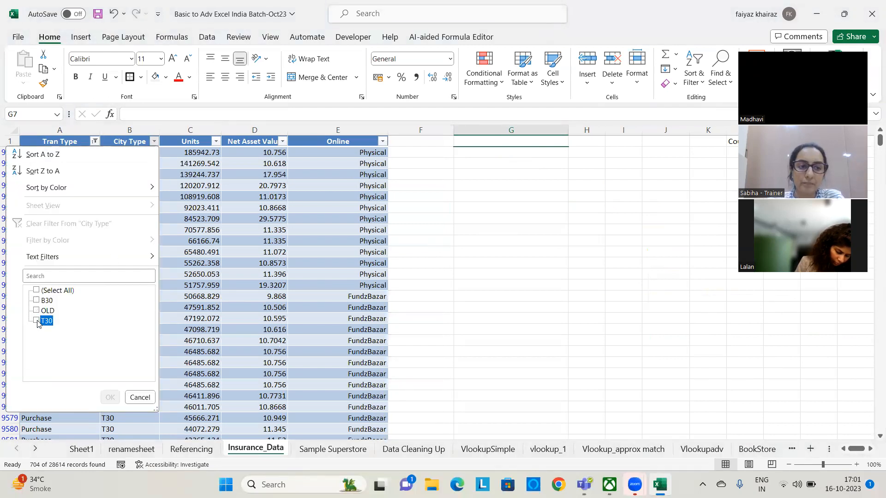
left_click(110, 397)
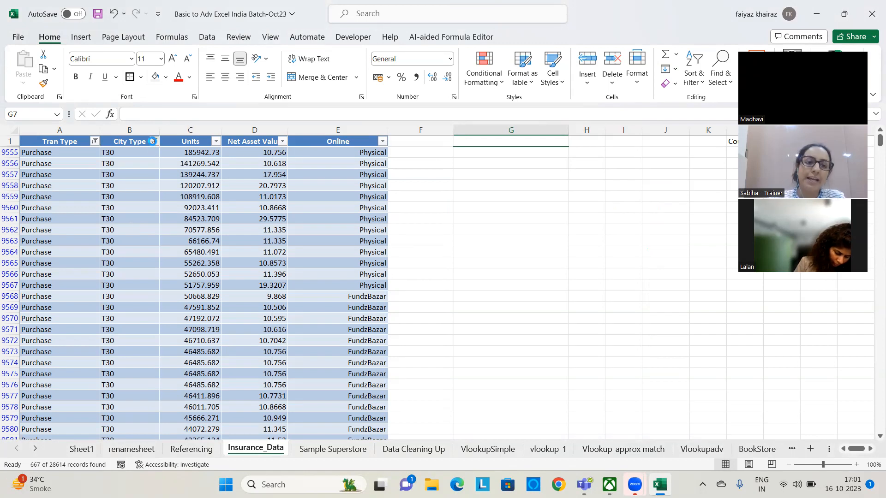
Clear the filters from the City Type and Tran Type columns of the insurance table
left_click(154, 141)
left_click(45, 225)
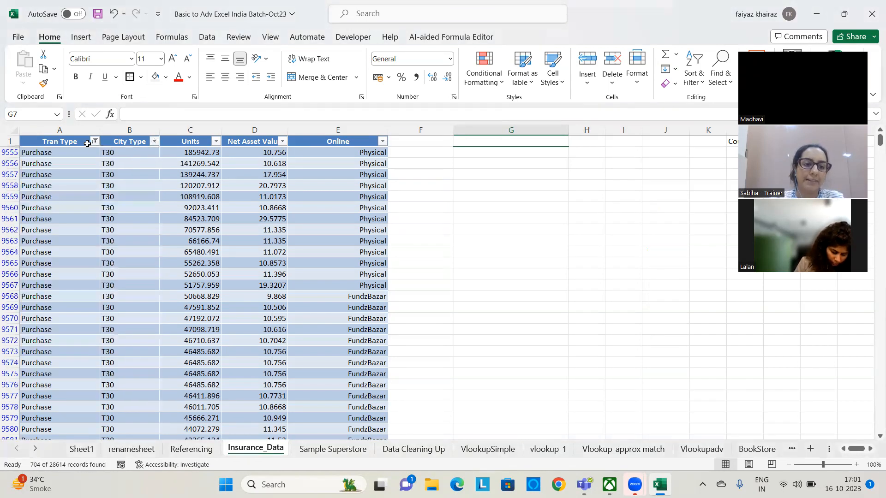
left_click(94, 142)
left_click(76, 229)
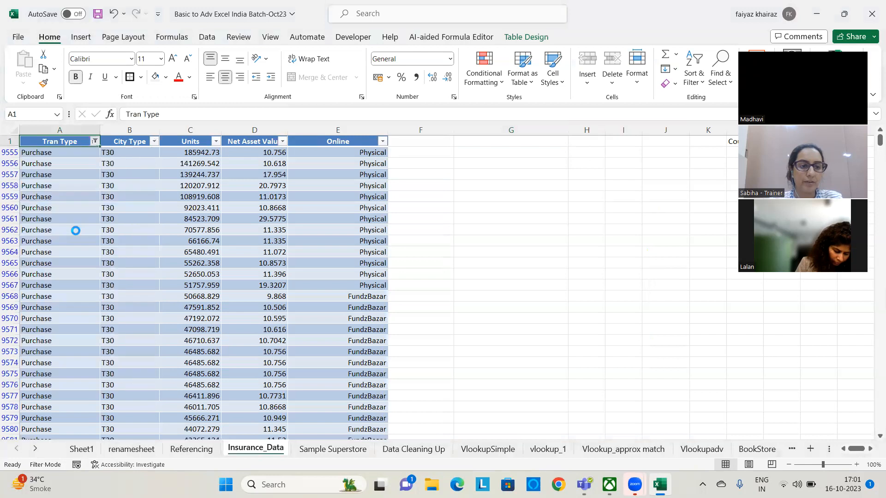
Enter the note "Online - Fundzbazar" in cell G7
left_click(474, 210)
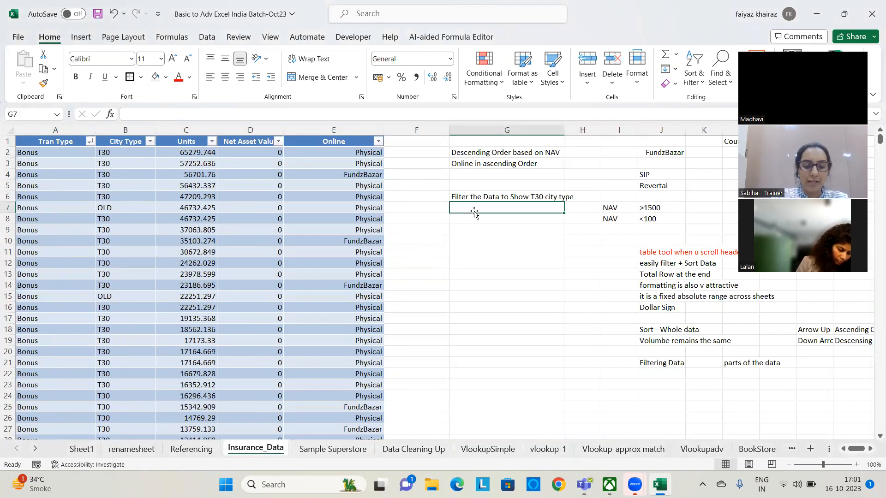
type("Onlune")
key("BackSpace")
key("BackSpace")
key("BackSpace")
type("i")
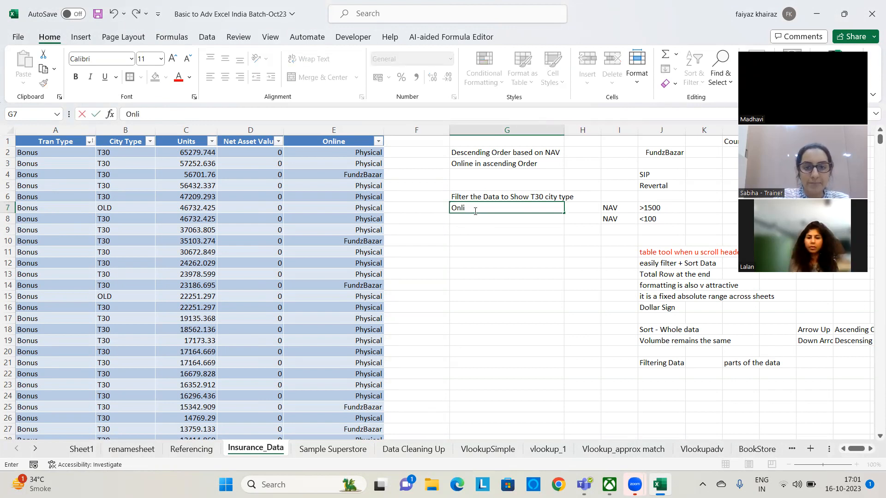
type("ne =0")
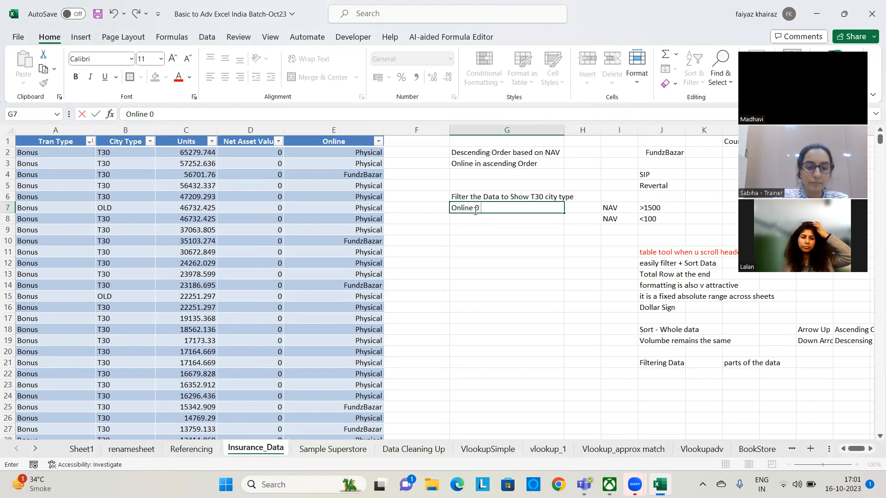
type(" Fundz Ba")
key("BackSpace")
key("BackSpace")
key("BackSpace")
type("bazar")
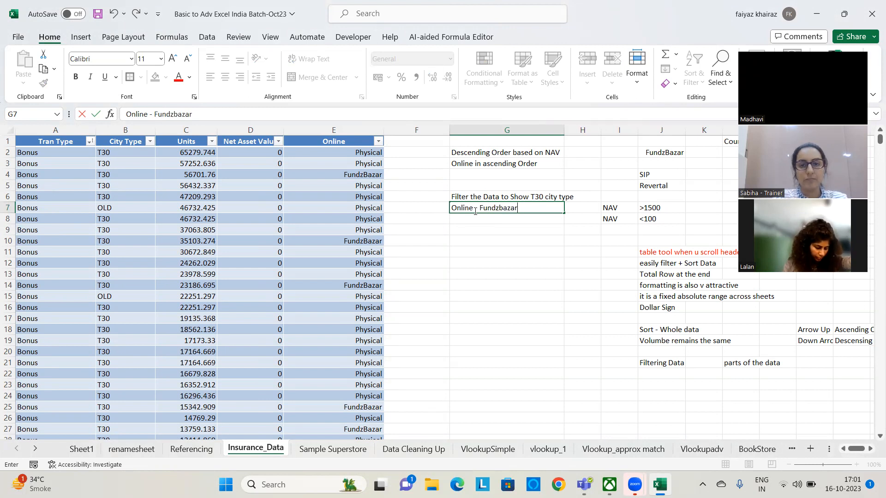
key("Return")
left_click(476, 193)
left_click(477, 208)
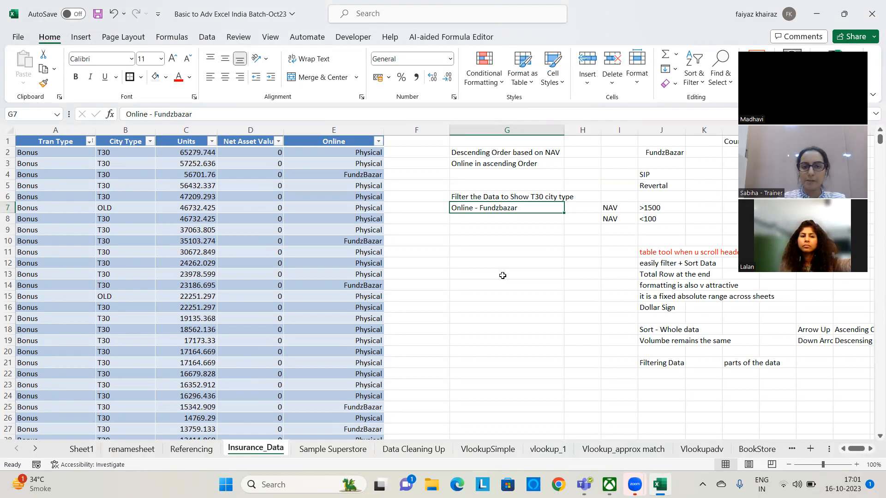
Try to number the first filter note by entering 1 in cell F6, and undo the entry
key("Up")
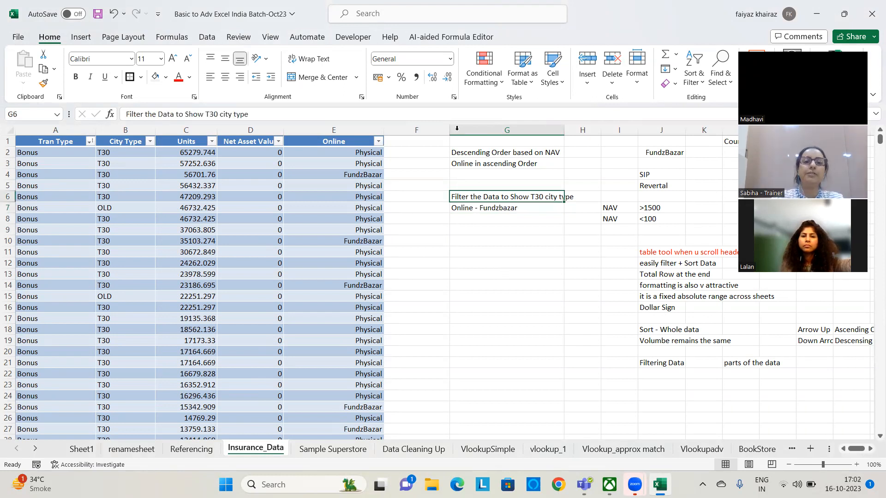
left_click(423, 201)
type("1")
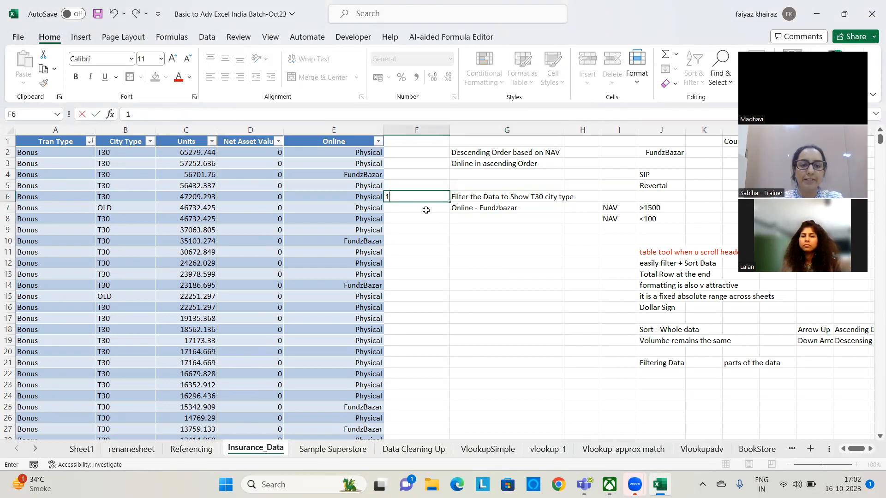
key("Return")
left_click(425, 200)
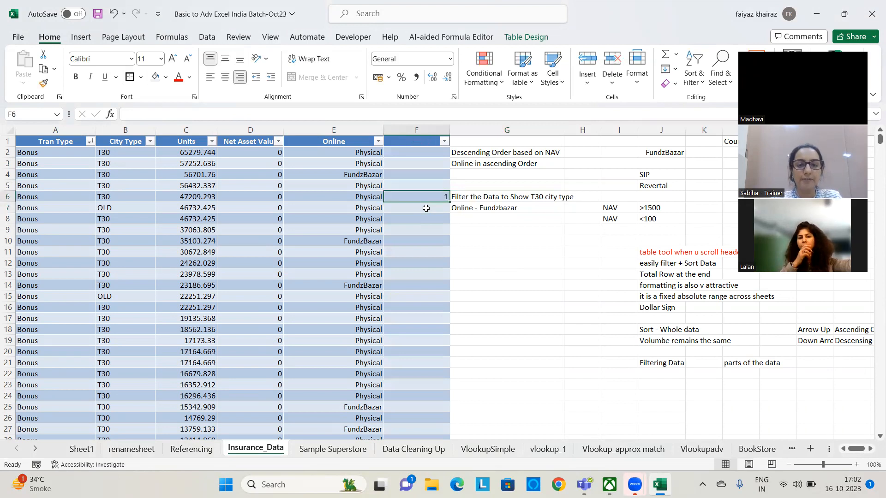
key("ctrl+z")
key("Delete")
Number the filter notes by adding "1." before the text in G6 and "2." before the text in G7
left_click(471, 196)
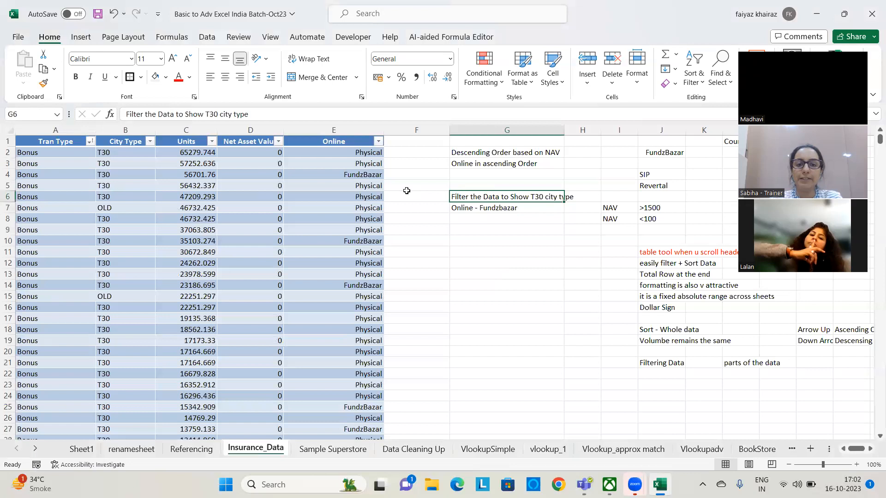
left_click(122, 114)
type("1.")
key("Return")
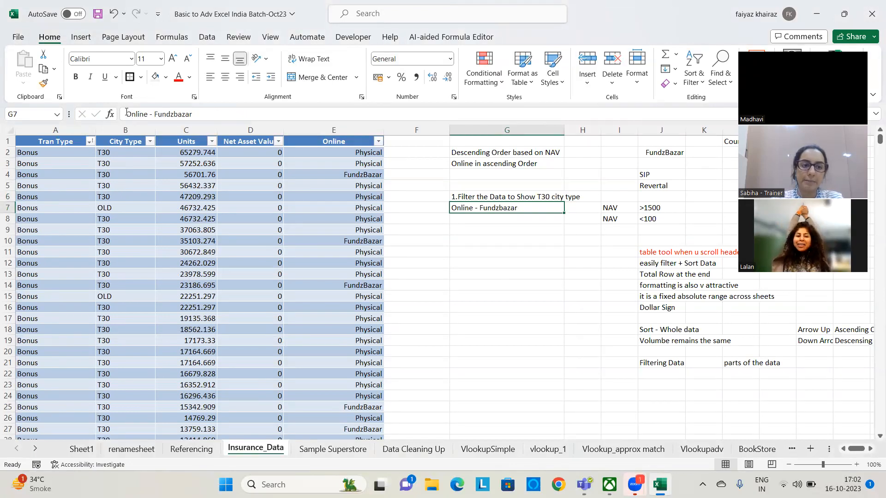
left_click(126, 114)
type("2.")
key("Return")
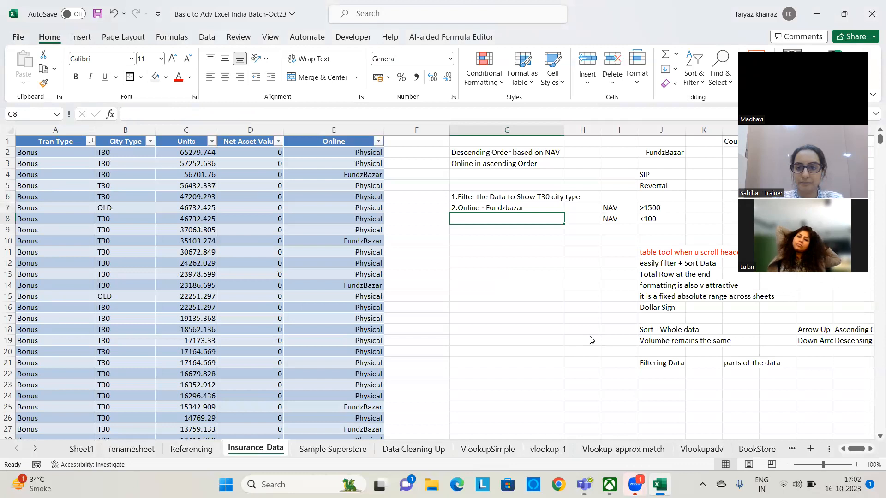
Examine the Units column's filter values and look through the insurance table's rows, returning to the first ones
left_click(457, 265)
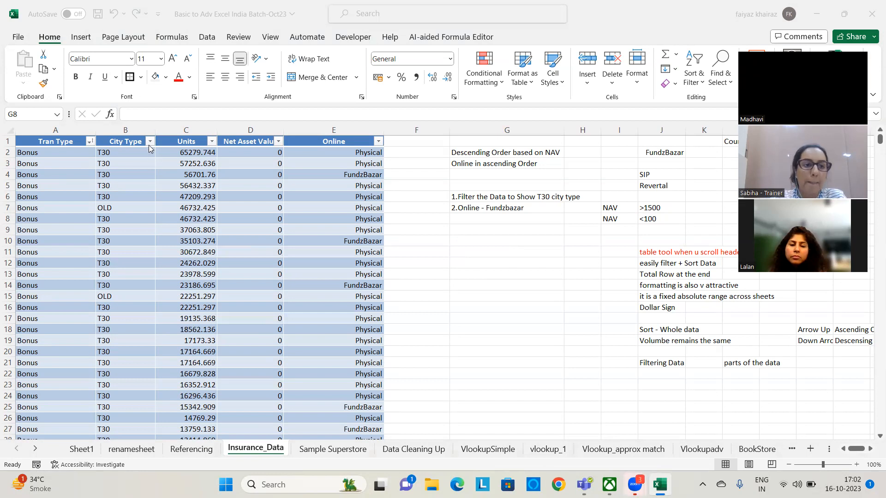
left_click(211, 142)
left_click(211, 142)
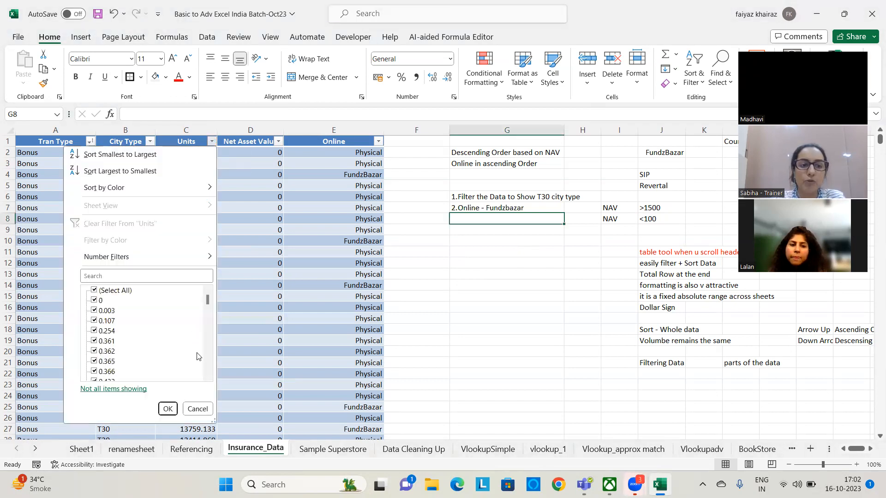
left_click_drag(208, 300, 210, 277)
left_click(205, 408)
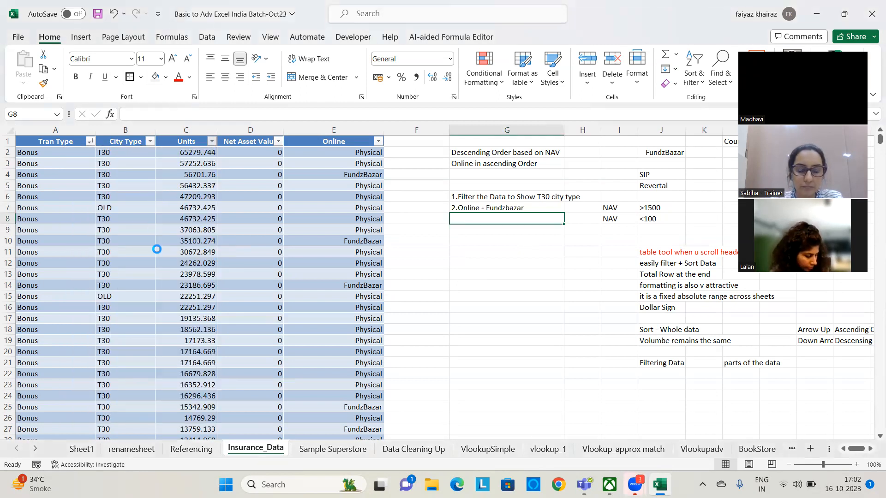
left_click(226, 251)
scroll(224, 250, "down", 8)
scroll(224, 249, "down", 7)
left_click(223, 250)
scroll(223, 249, "down", 20)
scroll(224, 249, "down", 20)
scroll(219, 244, "down", 20)
scroll(214, 249, "down", 20)
scroll(209, 250, "down", 13)
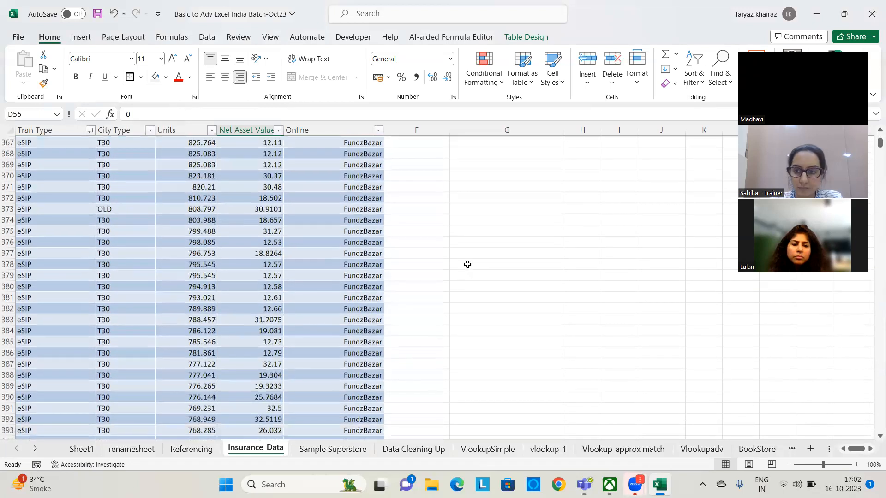
left_click_drag(879, 143, 851, 41)
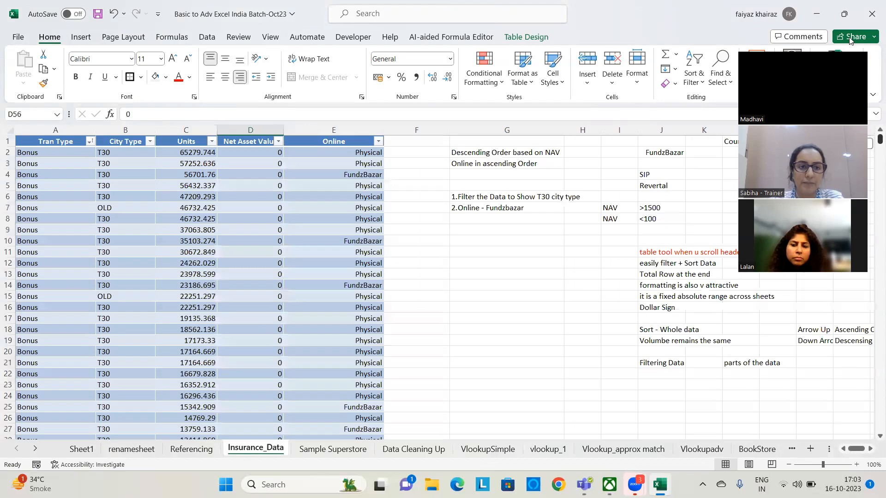
Filter the Units column to values greater than 0 and look through the filtered rows, returning to the first ones
left_click(212, 142)
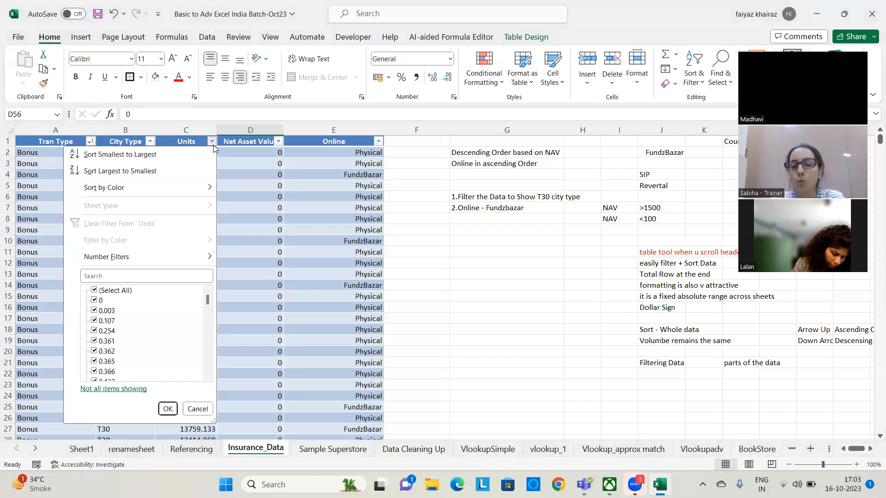
mouse_move(189, 258)
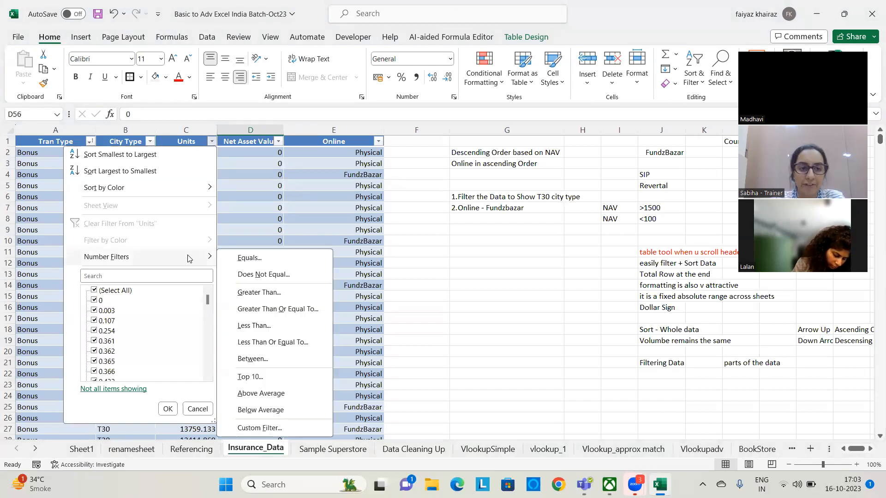
left_click(271, 298)
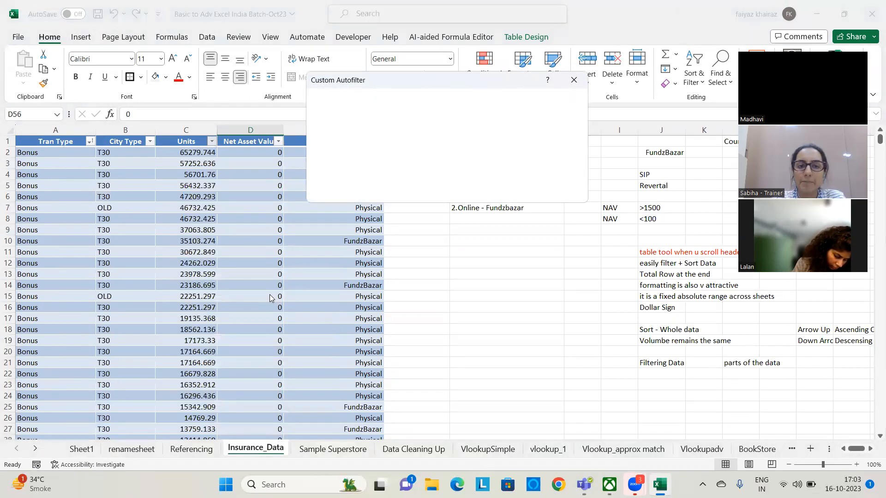
type("0")
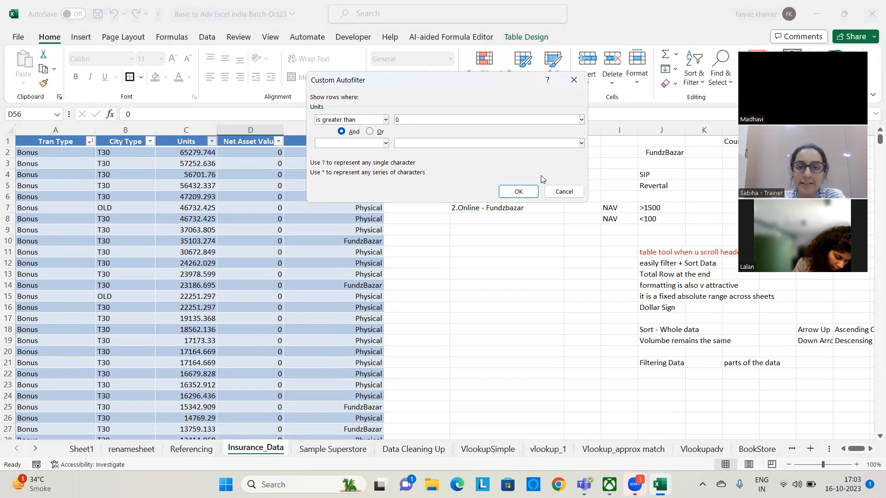
left_click(520, 192)
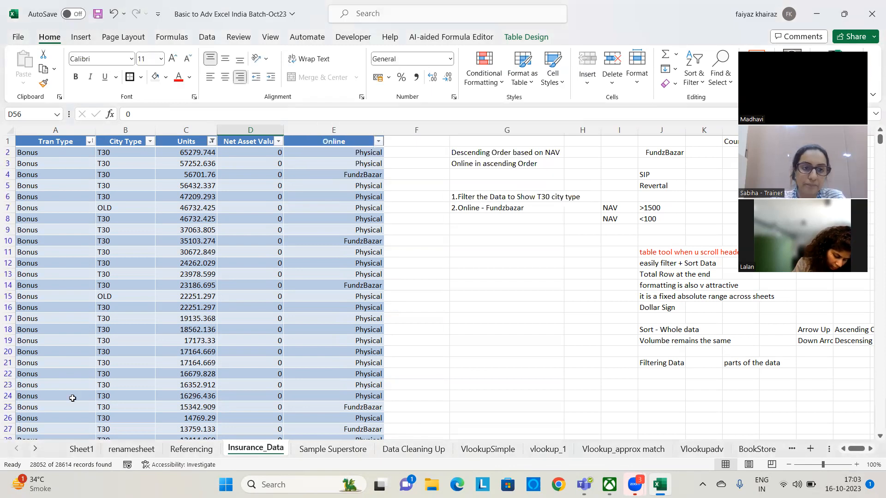
scroll(159, 213, "down", 20)
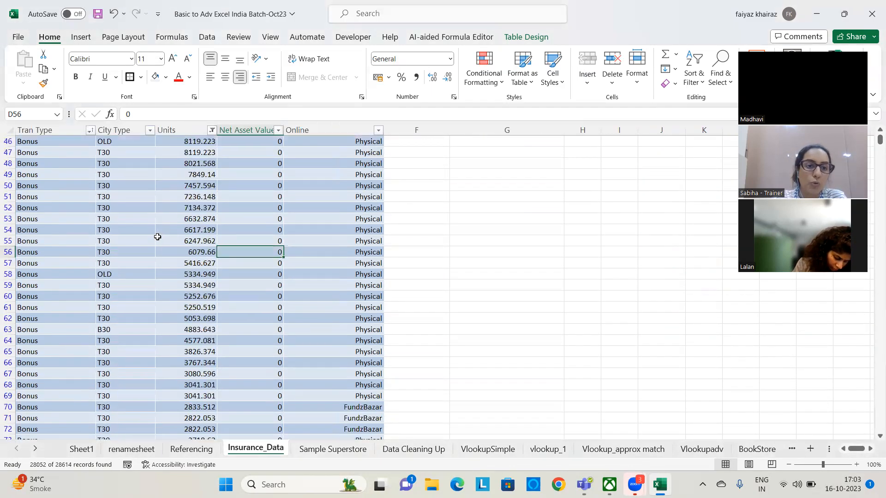
scroll(154, 232, "down", 20)
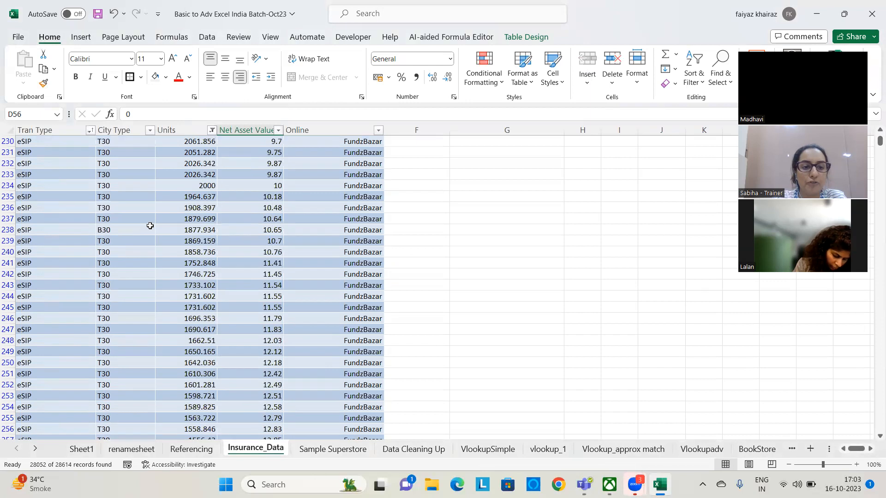
scroll(148, 228, "down", 20)
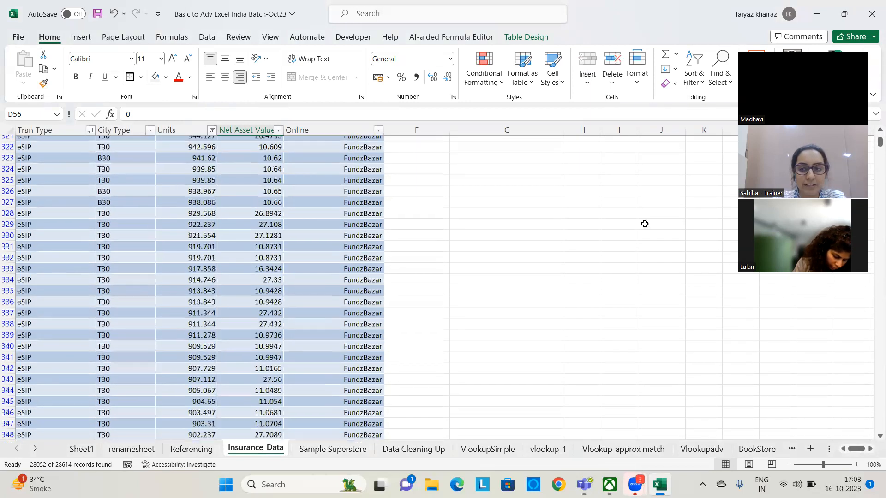
left_click_drag(873, 141, 873, 125)
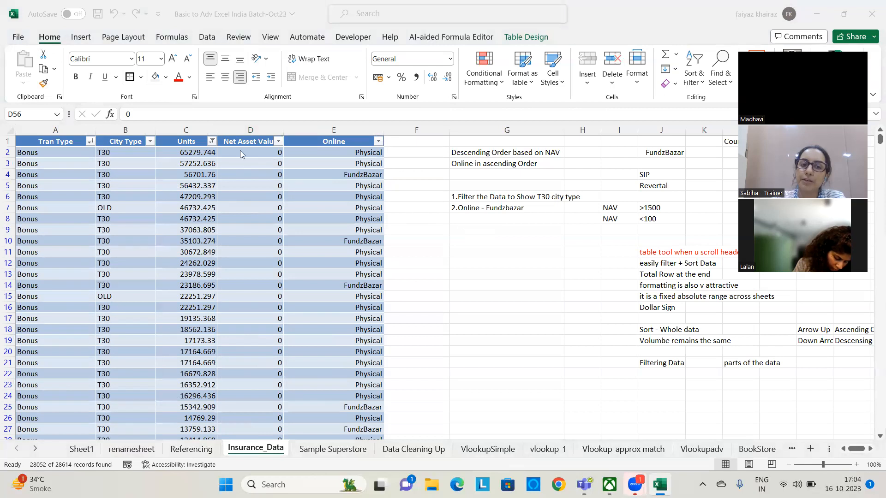
Clear the filter from the Units column and select cell G9
left_click(212, 141)
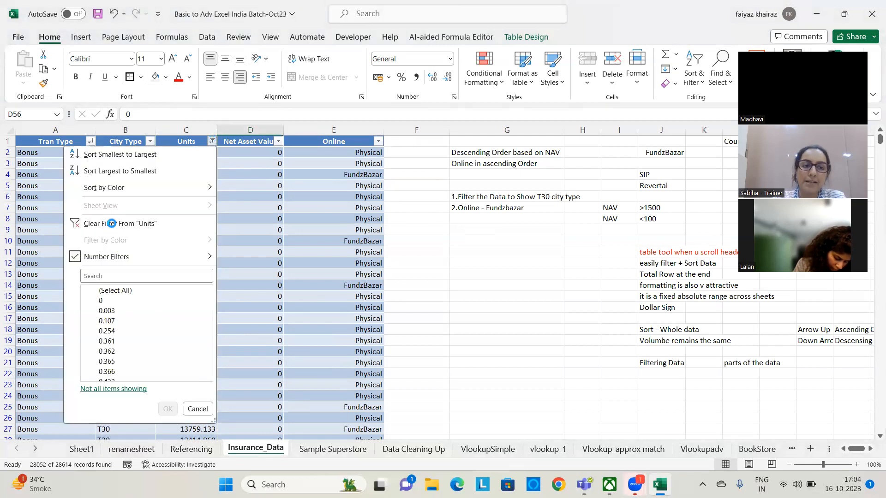
left_click(112, 224)
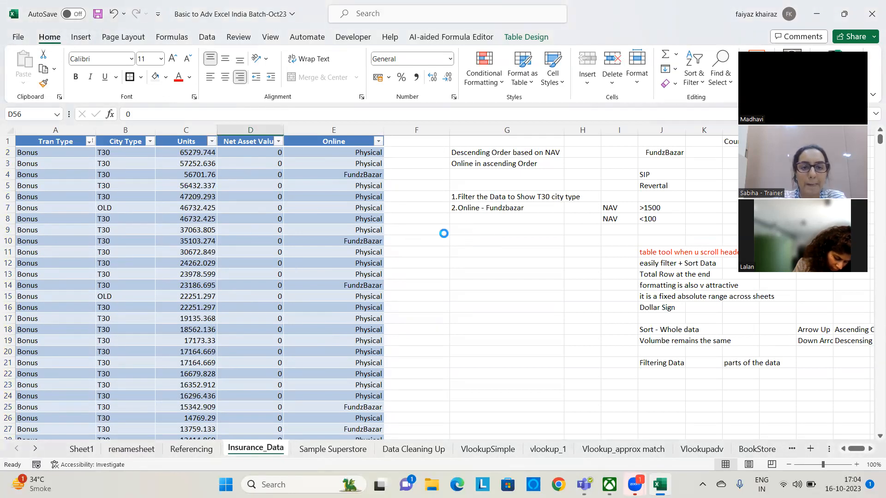
left_click(472, 229)
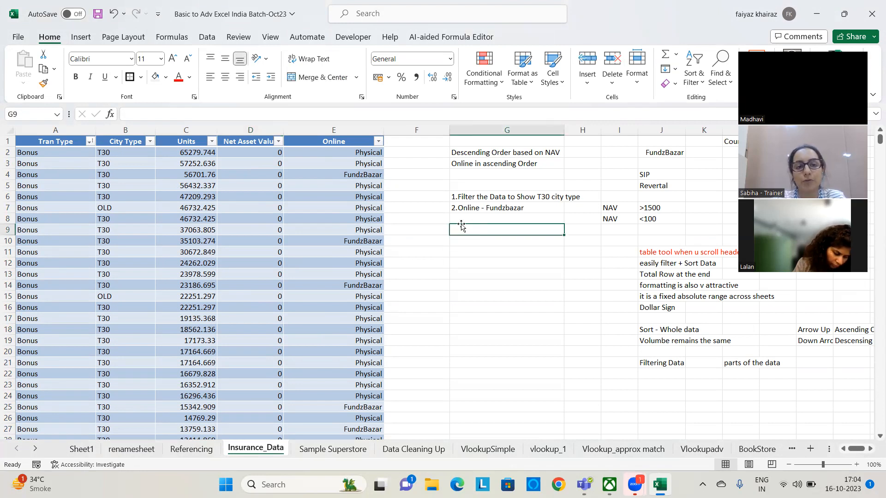
Filter the Net Asset Value column to values greater than 0, and clear that filter again
left_click(278, 142)
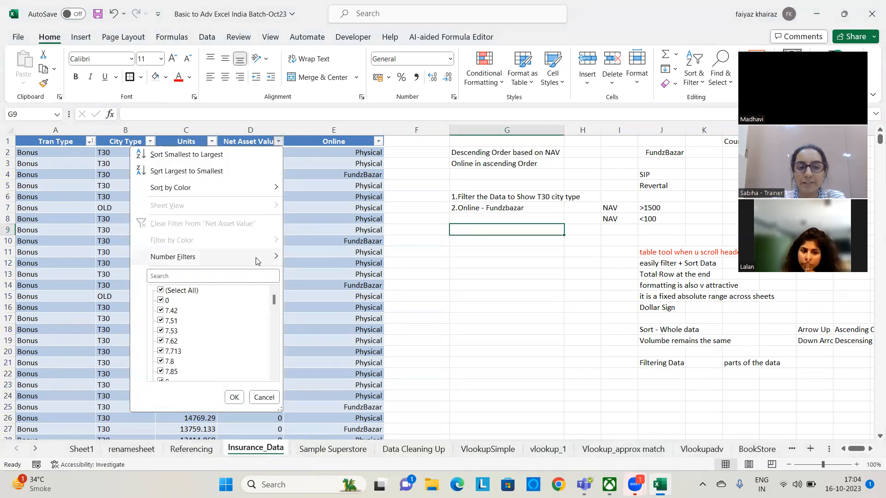
mouse_move(258, 257)
left_click(338, 293)
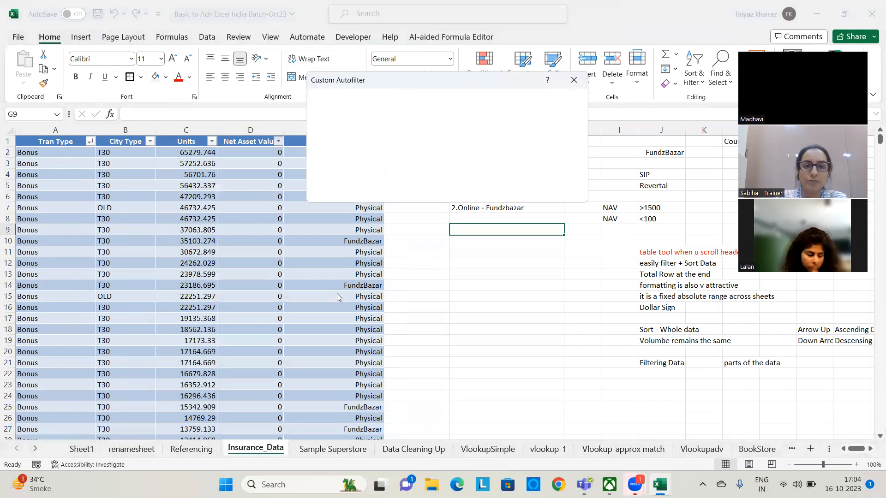
type("0")
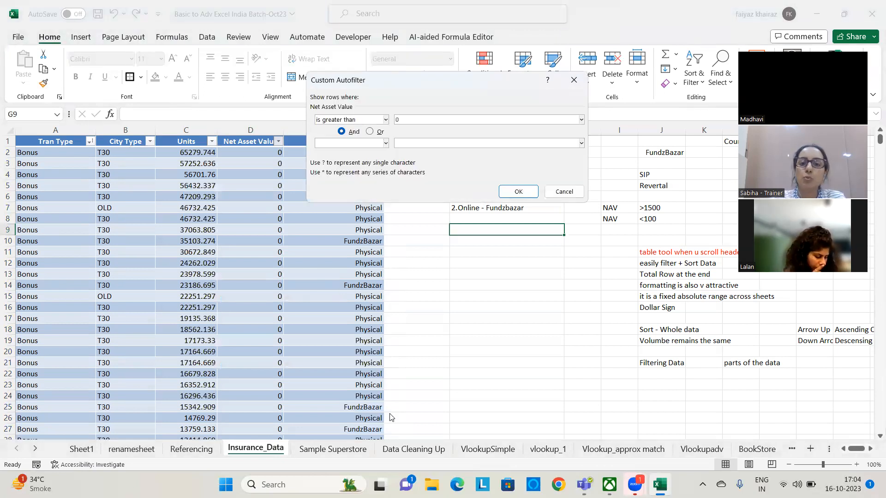
left_click(517, 190)
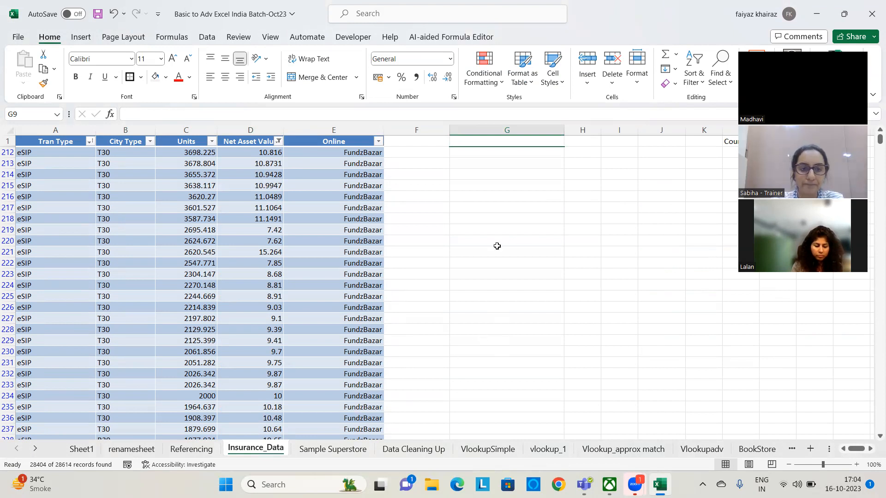
left_click(279, 141)
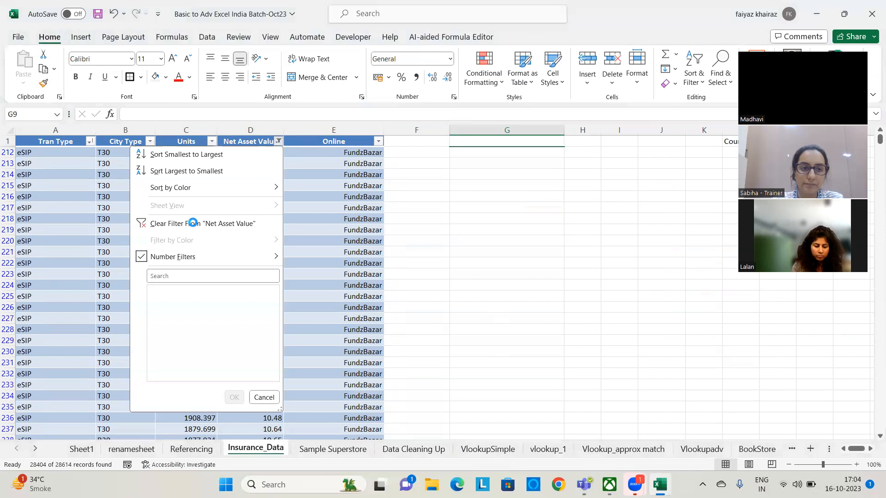
left_click(193, 223)
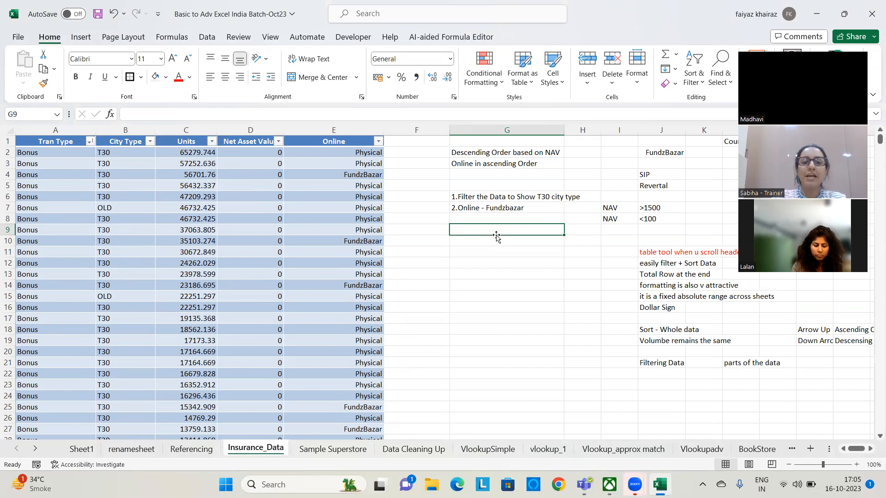
type("Un")
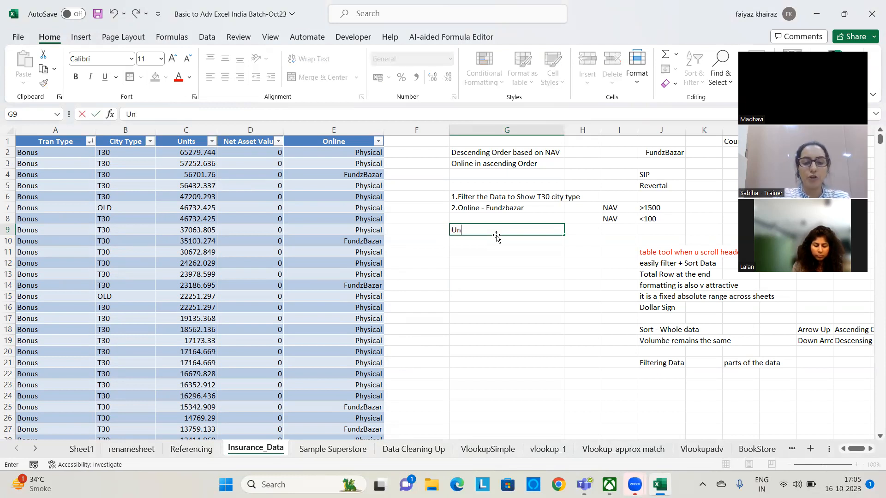
type("its Be")
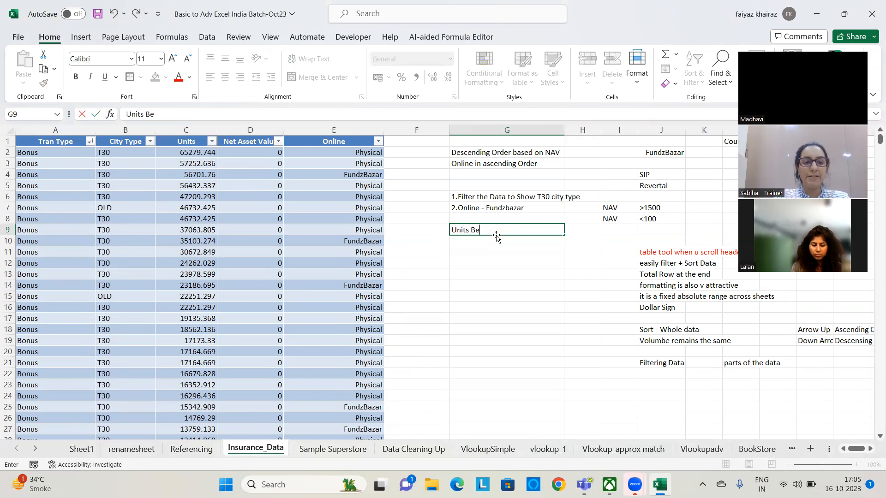
type("tween 10000")
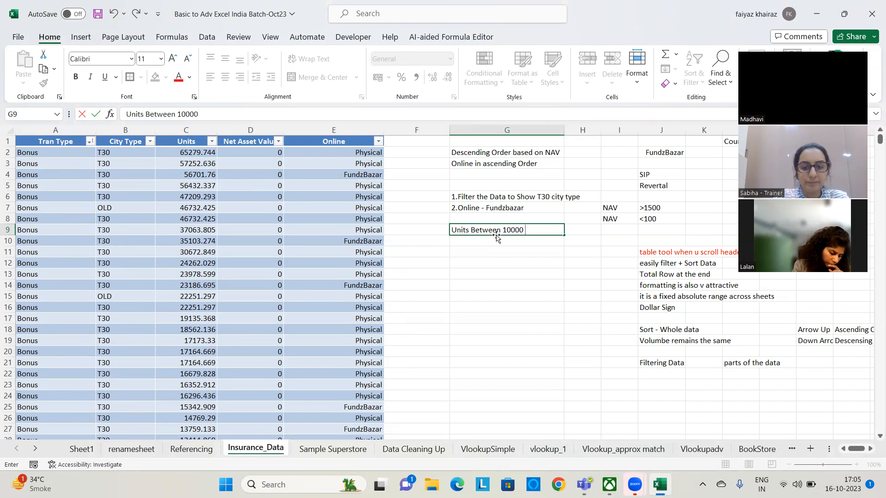
type(" -")
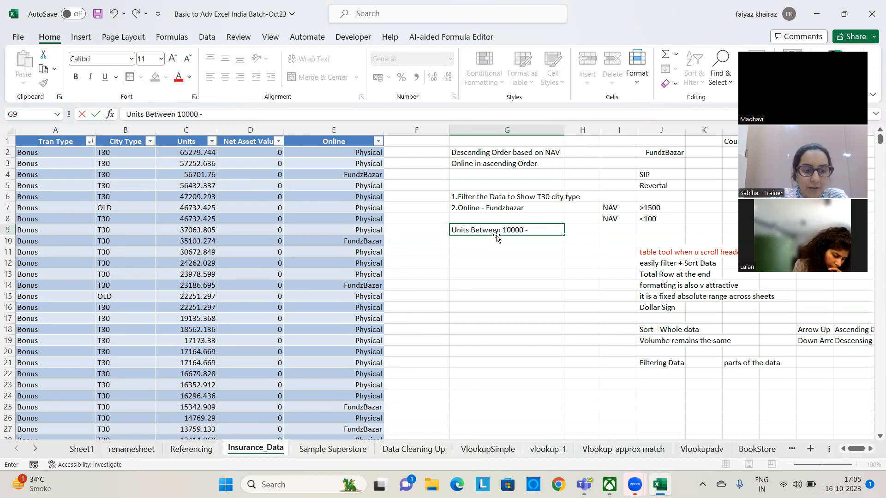
type("40000")
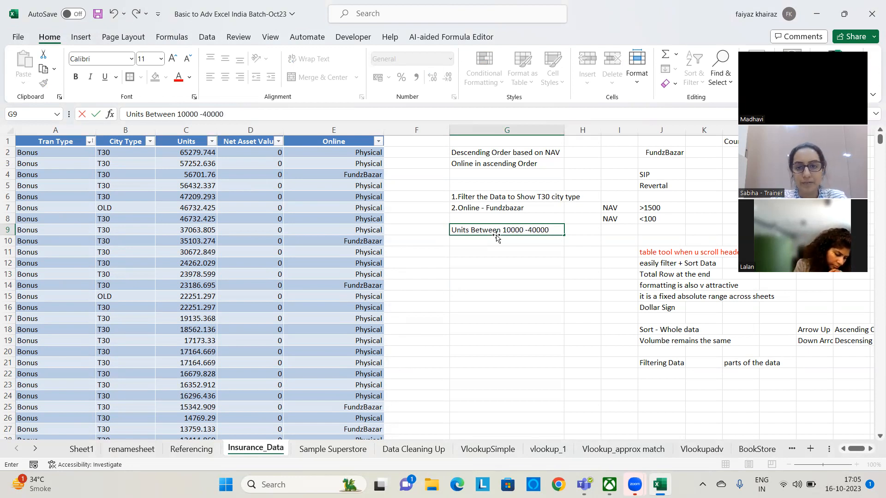
left_click(521, 327)
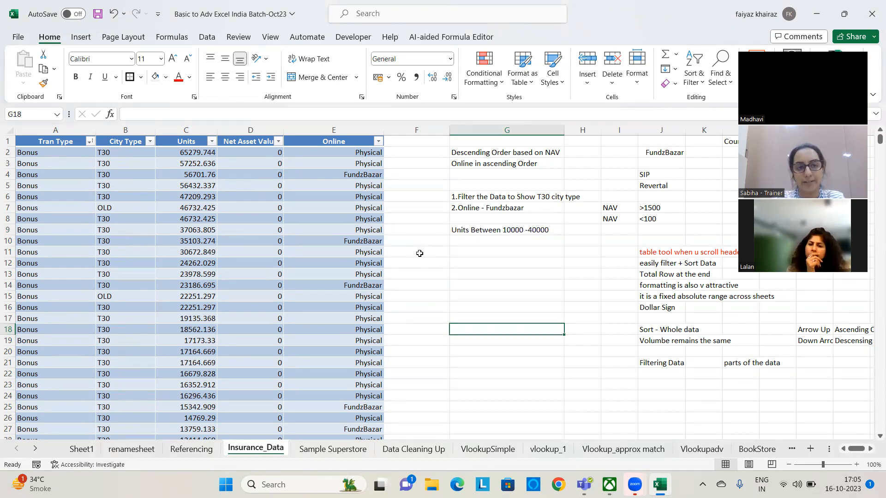
Filter the Units column to values between 10000 and 40000 and look through the filtered rows
left_click(211, 141)
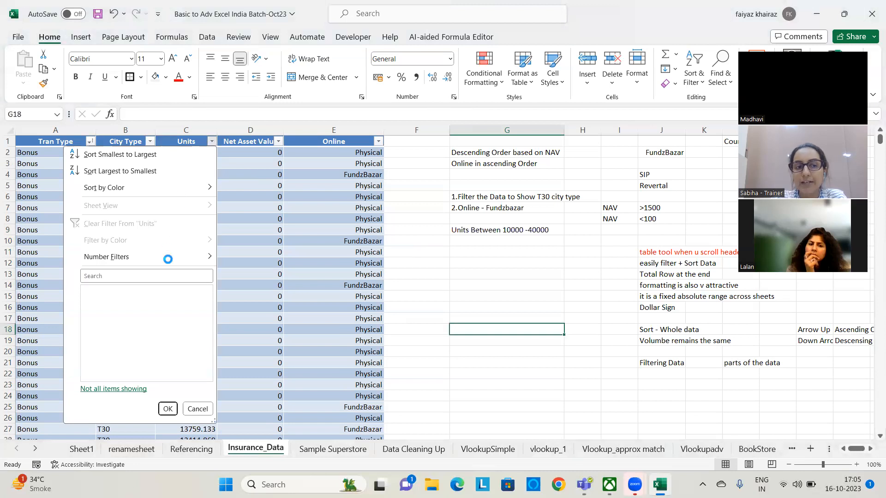
mouse_move(168, 261)
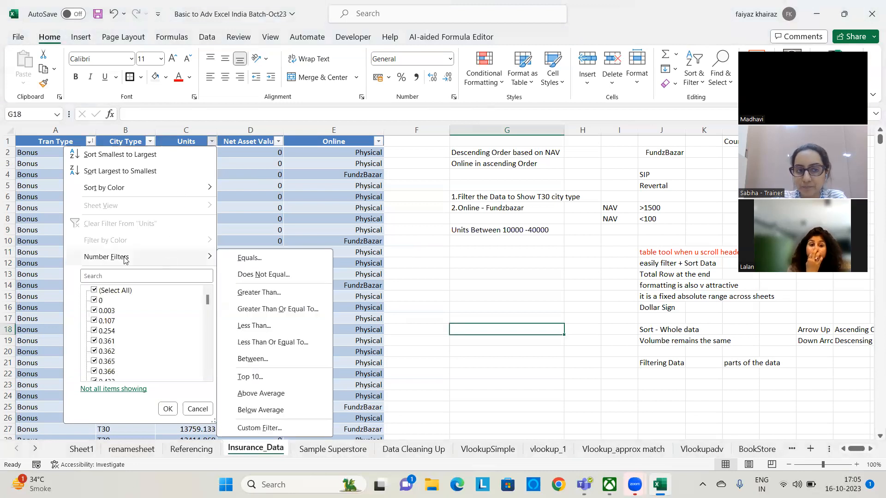
left_click(270, 359)
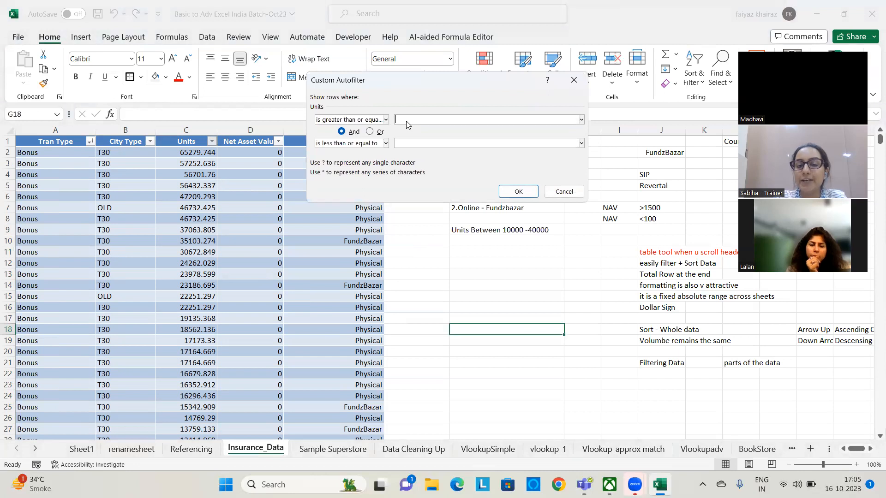
type("10000")
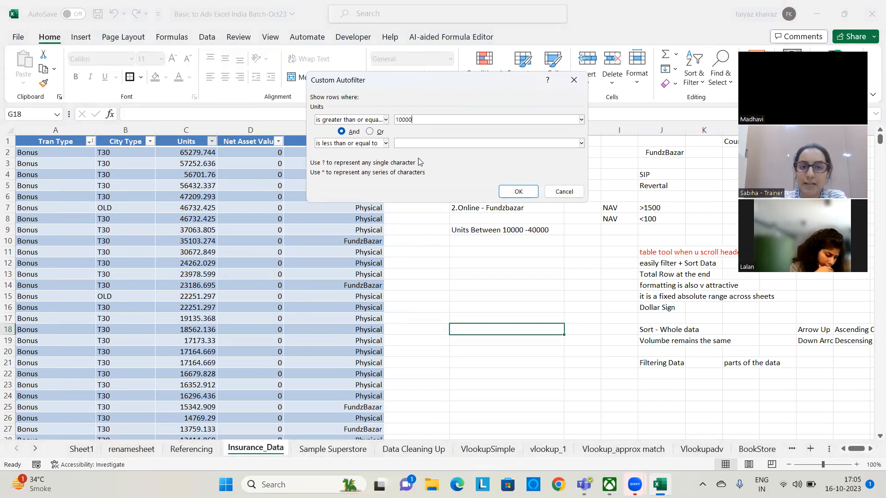
type("40000")
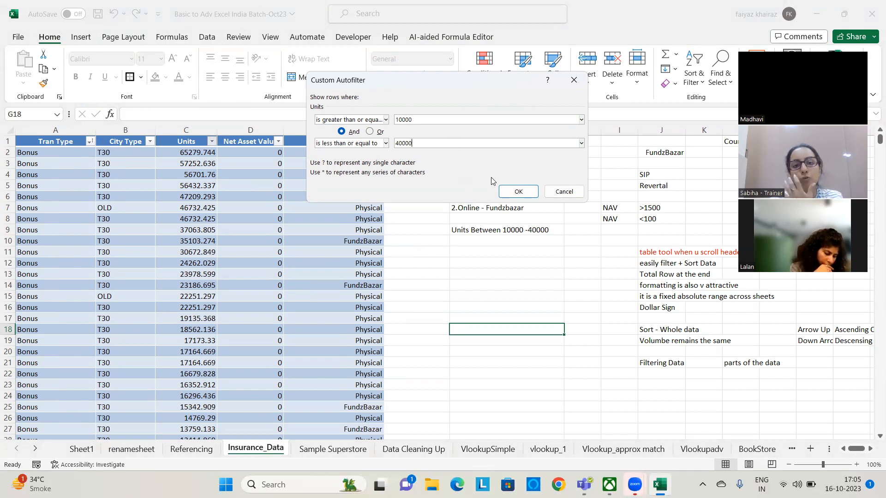
left_click(504, 193)
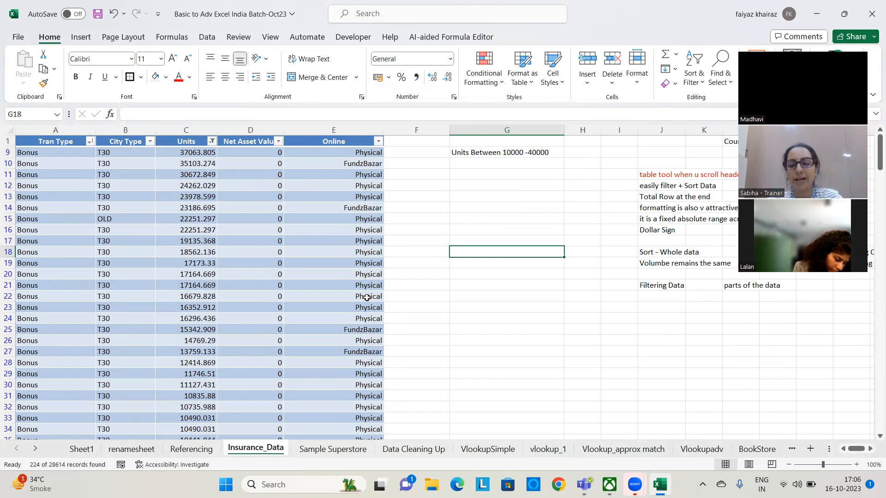
left_click(469, 195)
left_click(473, 176)
scroll(349, 277, "down", 12)
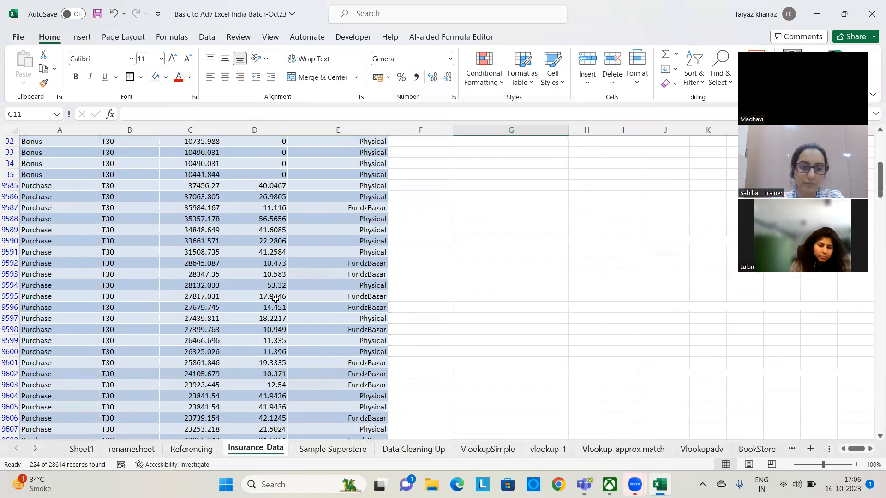
scroll(331, 306, "up", 12)
Enter the note "Nav 10-100" in cell G13
left_click(501, 196)
type("Nav")
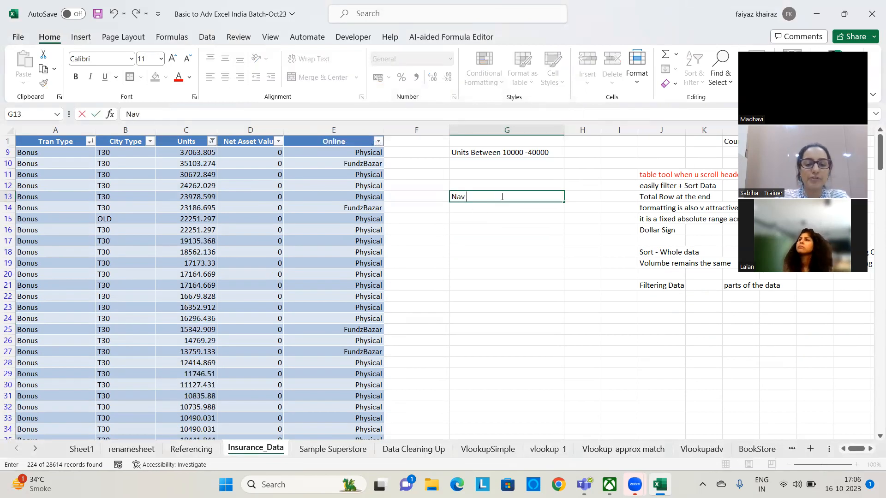
type(" 10-")
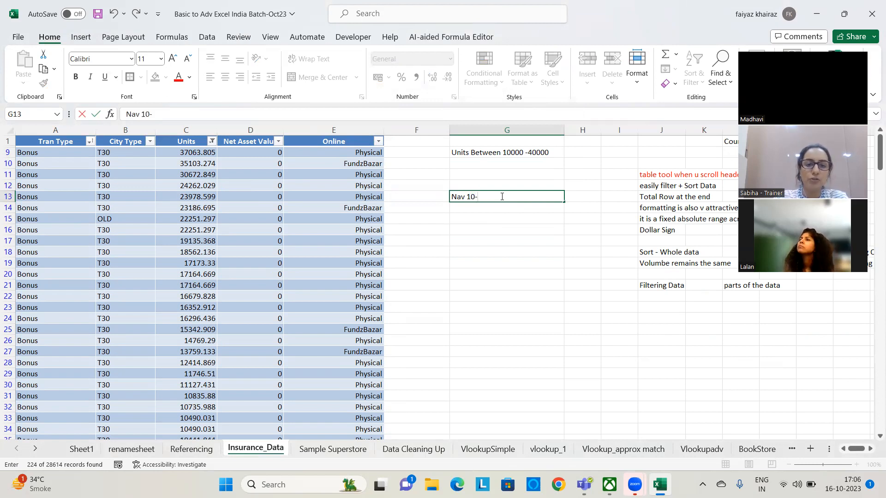
type("100")
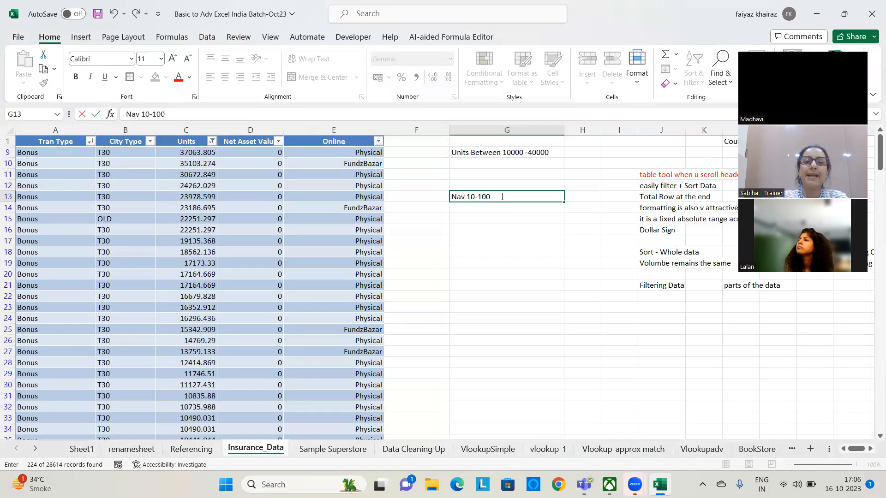
left_click(504, 272)
left_click(504, 196)
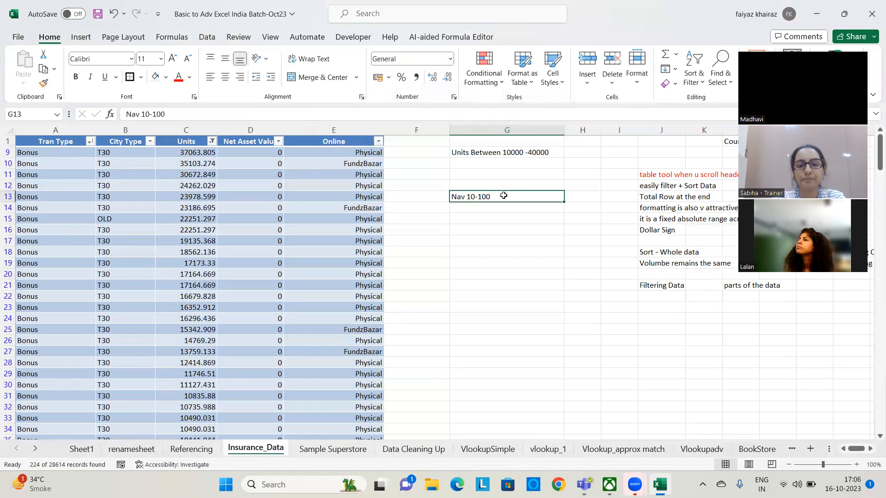
Enter the note "Filter" in cell G12, directly above the Nav 10-100 note
left_click(467, 186)
type("Filter")
left_click(487, 251)
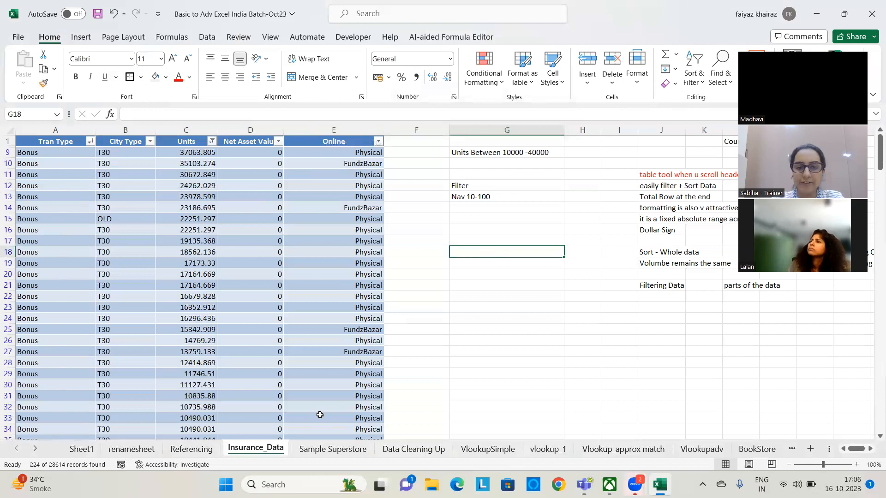
left_click(519, 232)
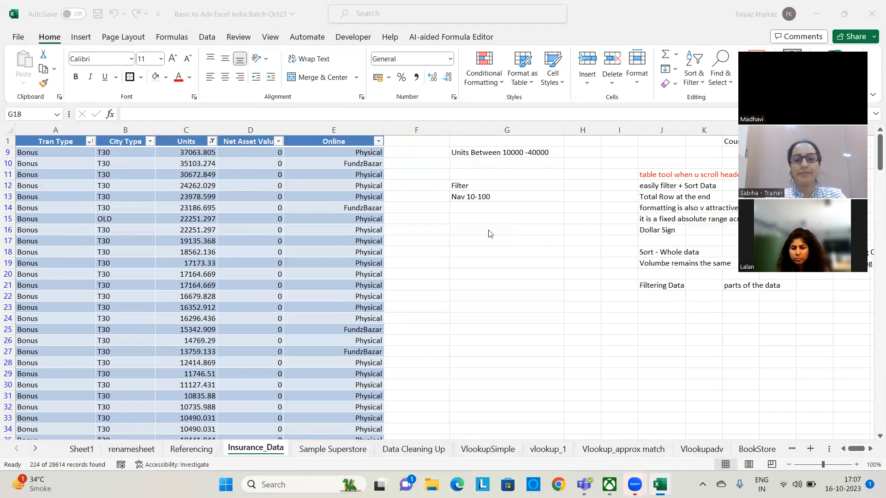
Clear the number filter from the Units column of the insurance table
left_click(213, 142)
left_click(211, 141)
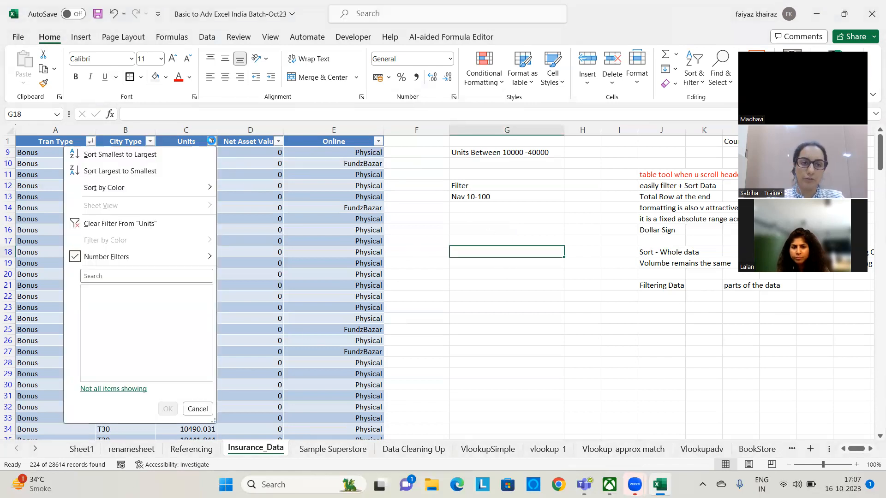
left_click(154, 224)
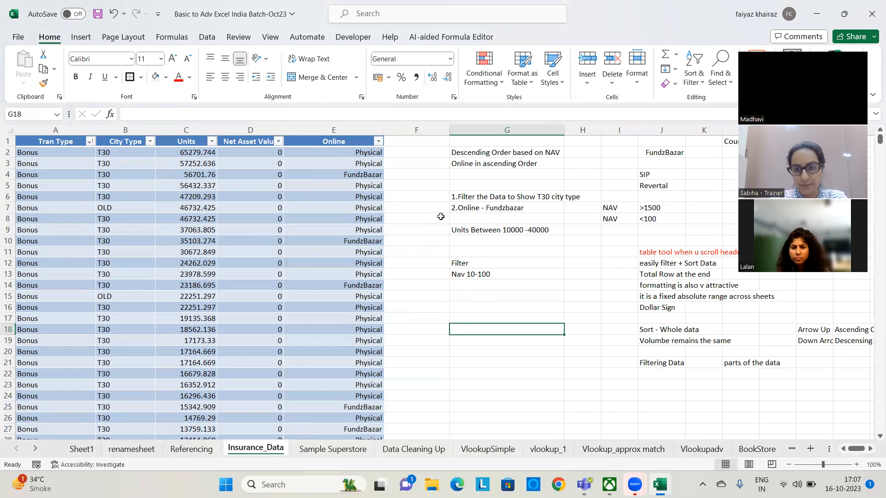
Color the note "easily filter + Sort Data" in row 12 red
left_click(669, 263)
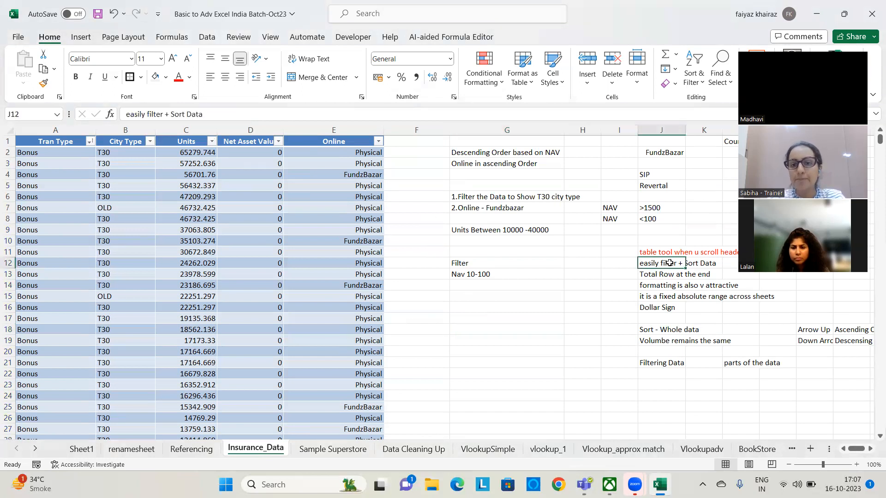
left_click_drag(664, 263, 733, 263)
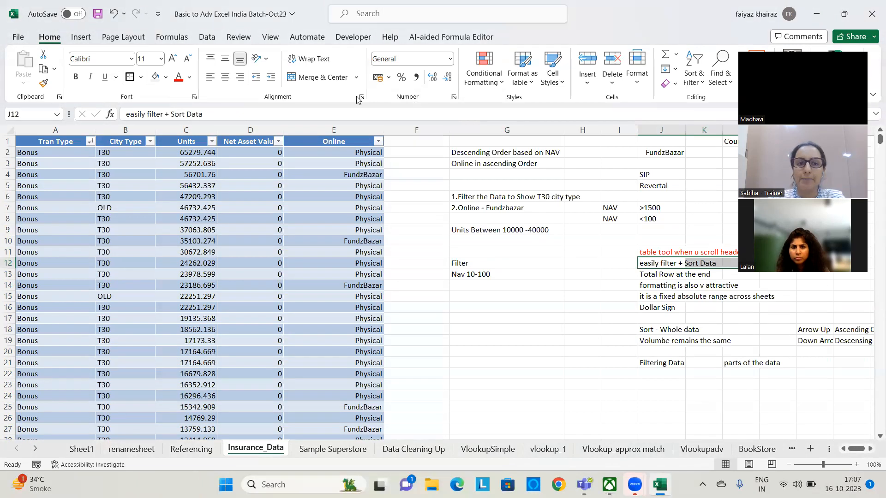
left_click(179, 77)
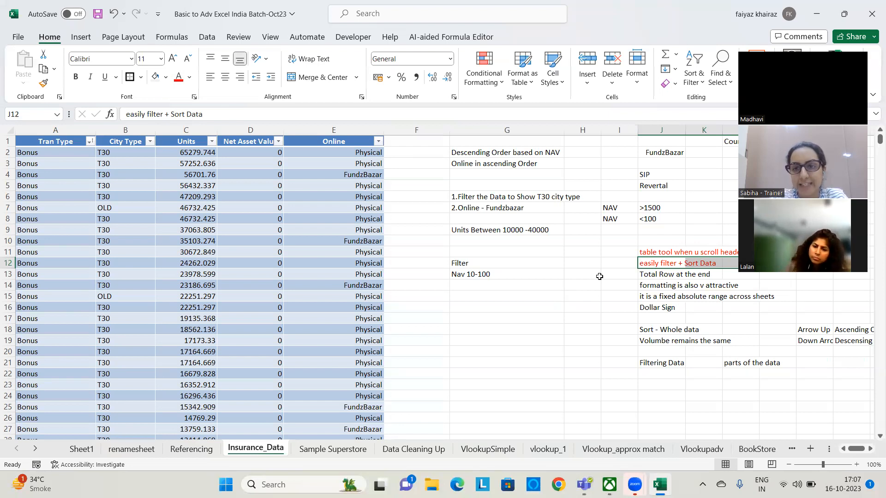
Go to the end of the insurance table and add a total row below its last record
scroll(532, 343, "down", 7)
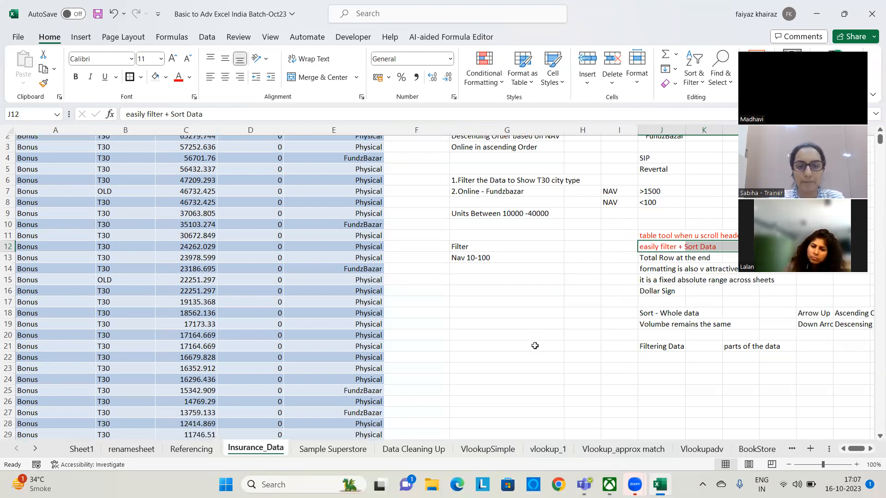
scroll(476, 344, "down", 20)
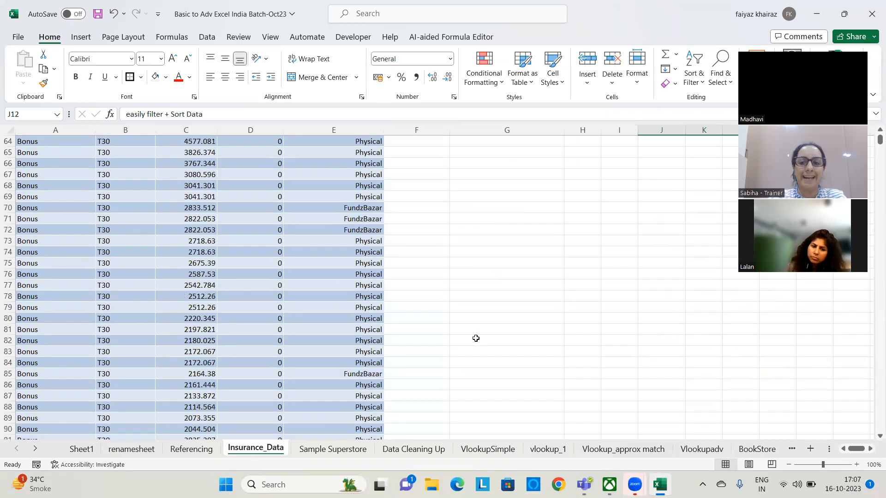
left_click_drag(879, 139, 871, 439)
scroll(416, 282, "down", 18)
left_click(452, 378)
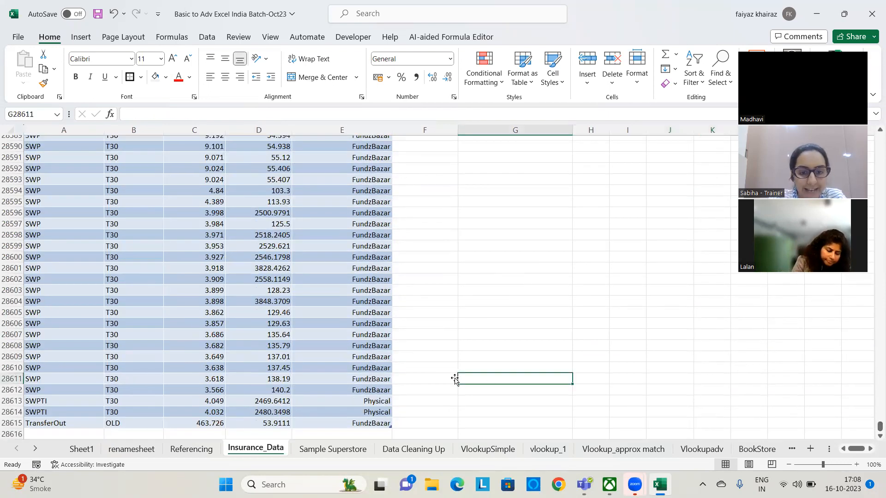
scroll(283, 388, "down", 4)
left_click(230, 301)
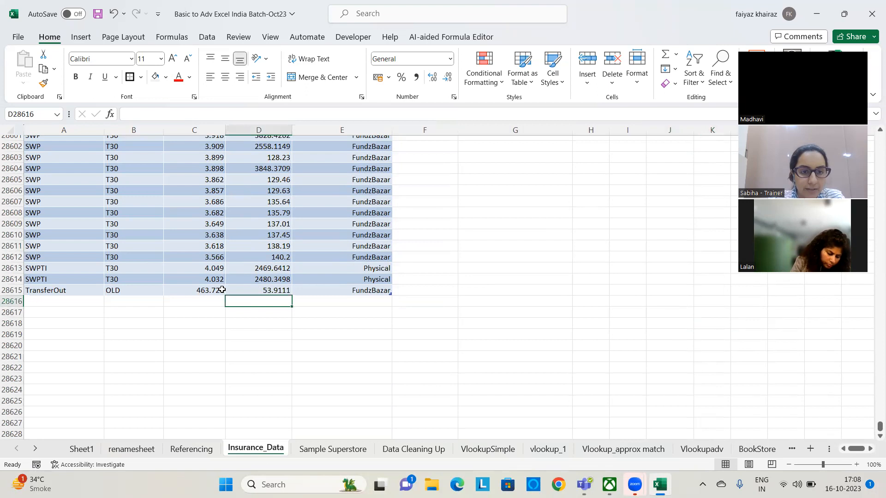
left_click(222, 290)
left_click(106, 300)
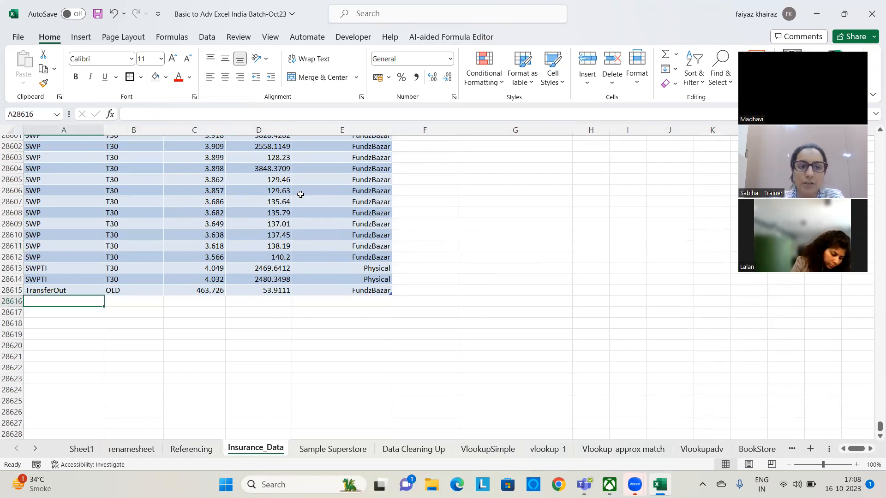
left_click(258, 214)
left_click(530, 36)
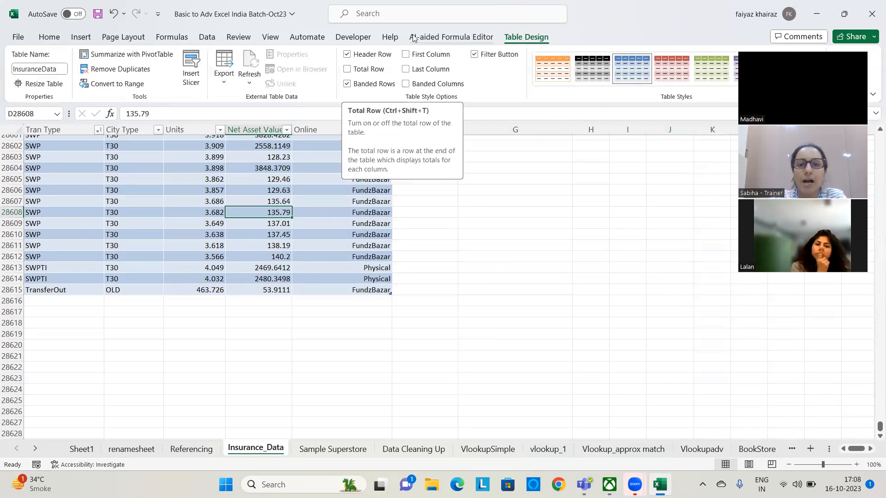
left_click(348, 70)
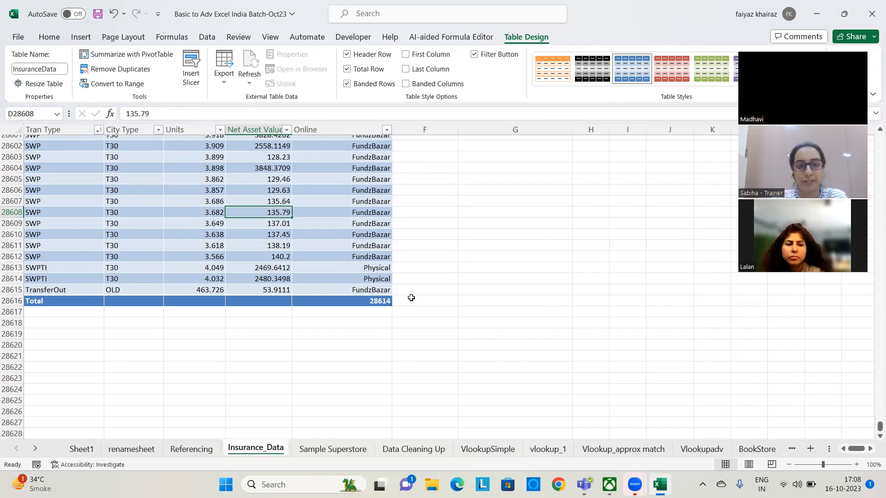
Set the total row to use Count for the Online column and Sum for the Net Asset Value column
left_click(372, 301)
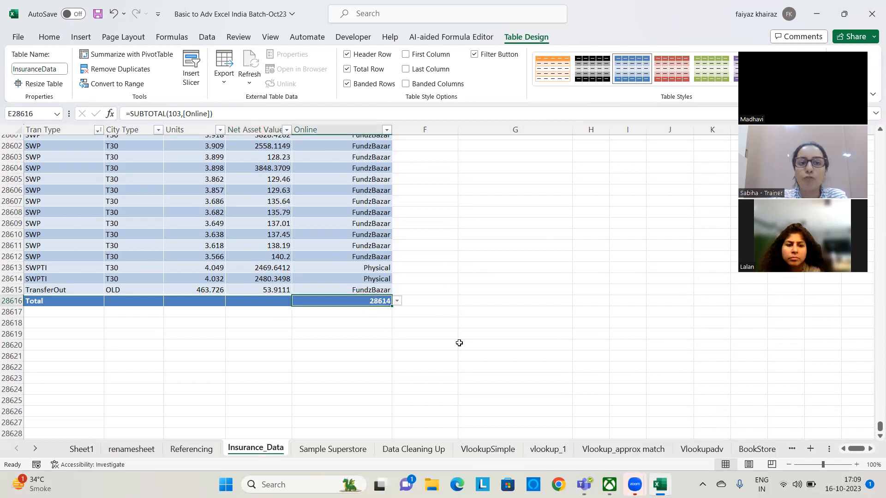
left_click(397, 300)
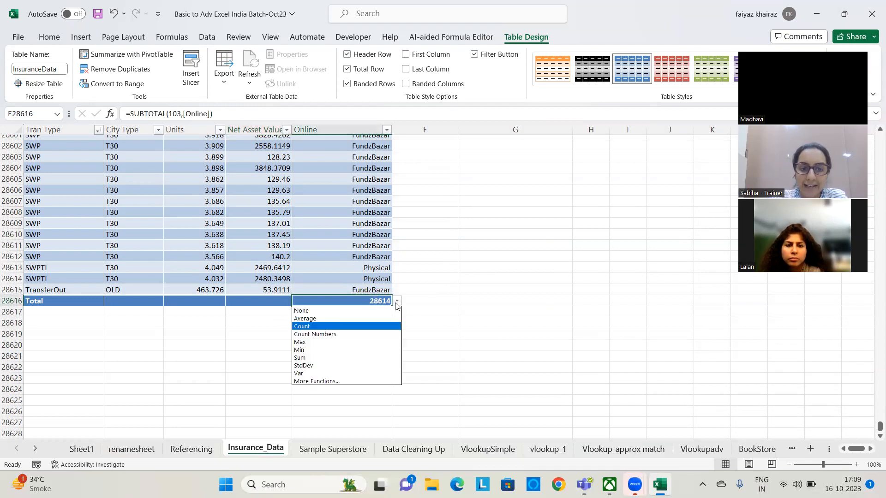
left_click(323, 327)
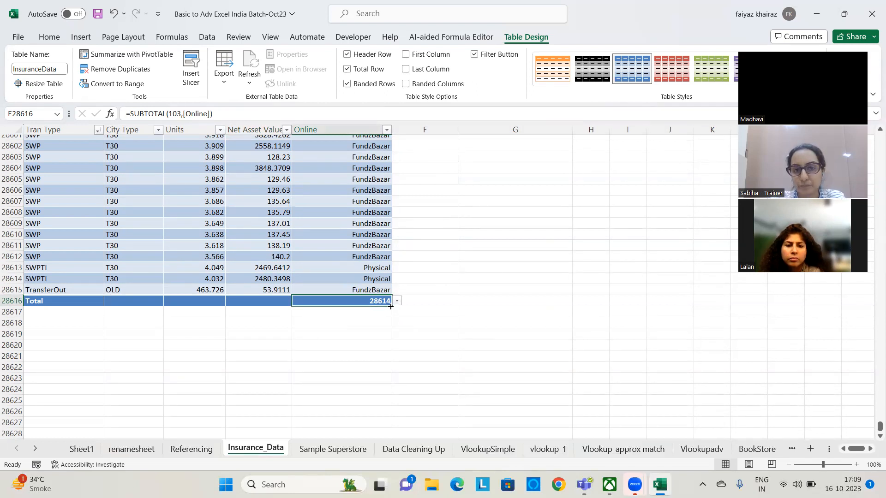
left_click(278, 300)
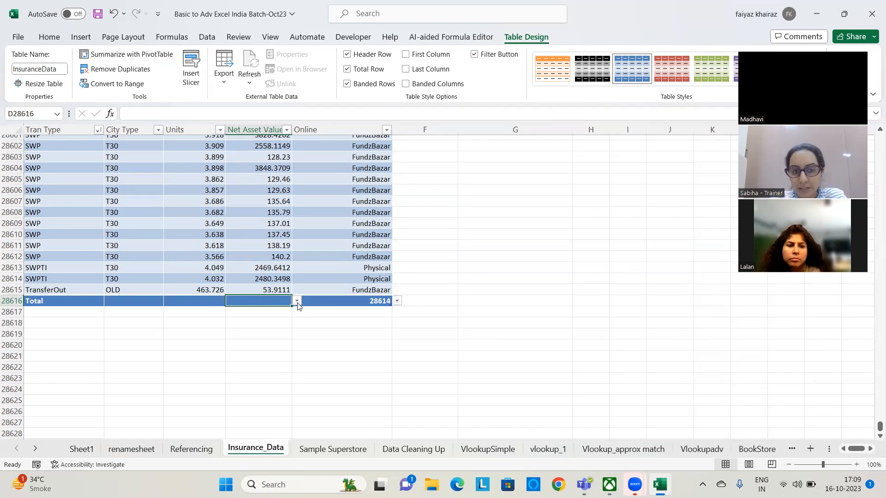
left_click(297, 302)
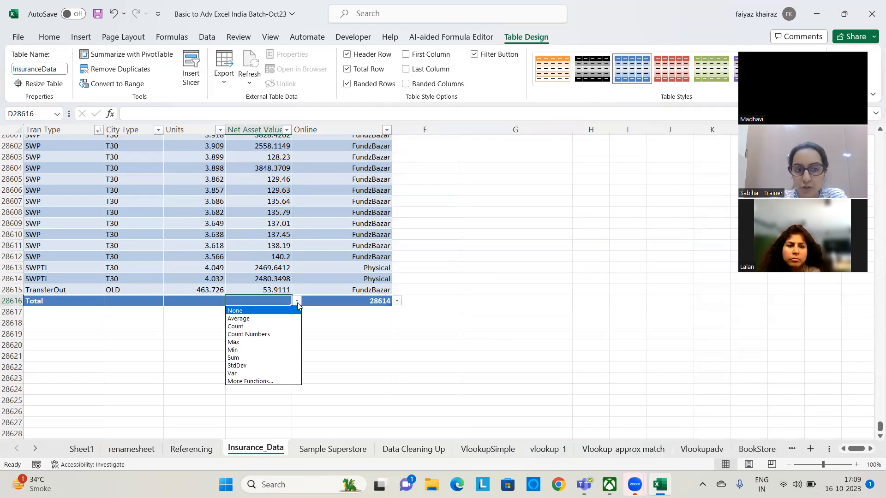
left_click(238, 358)
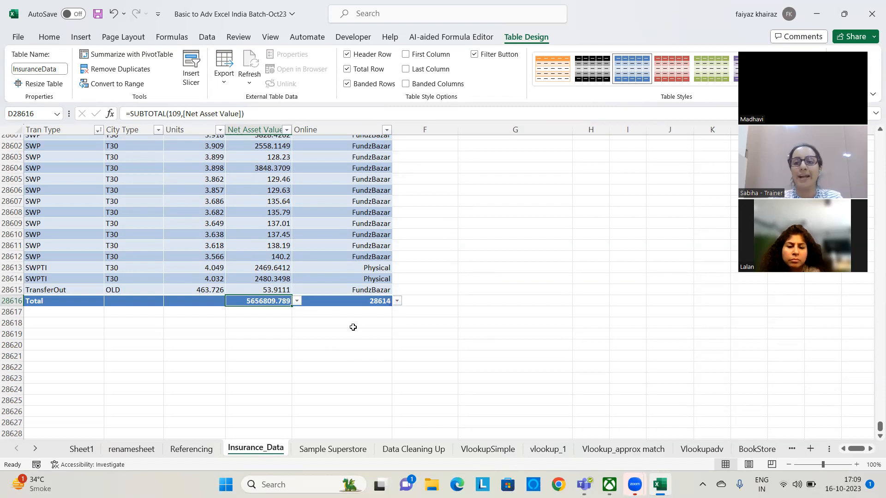
Set the Units cell of the total row to Average, and turn the total row off and on again
left_click(208, 303)
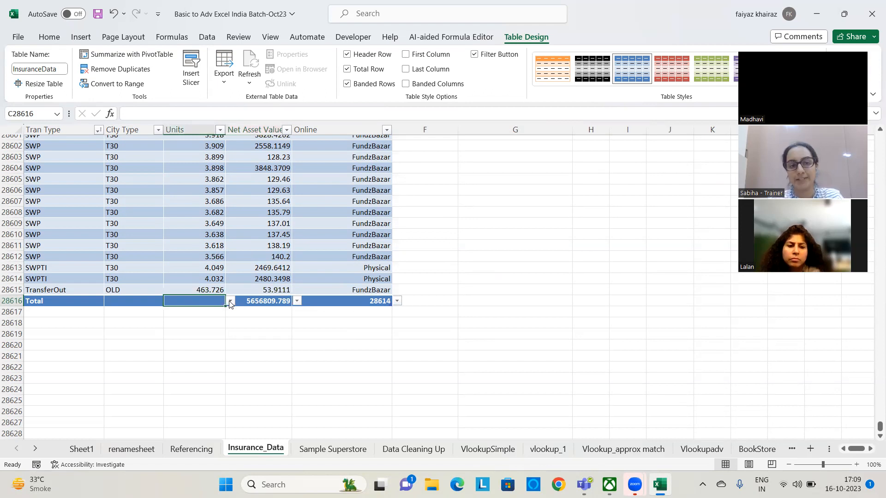
left_click(230, 302)
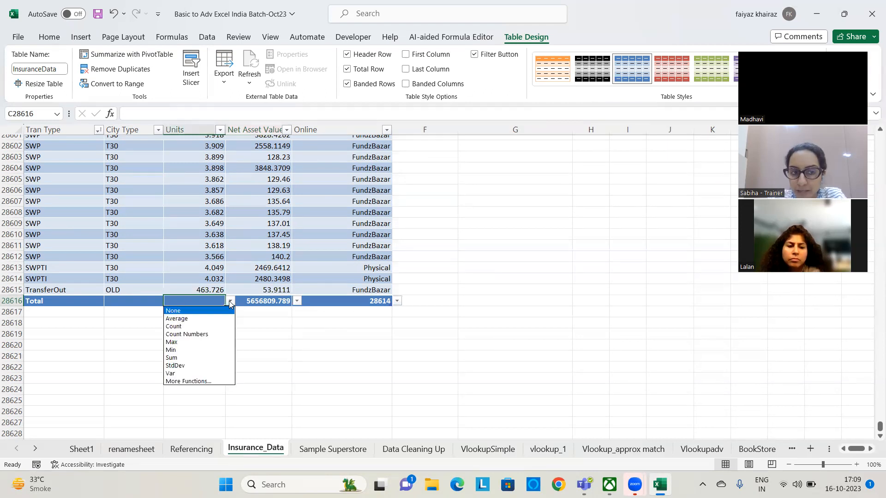
left_click(192, 318)
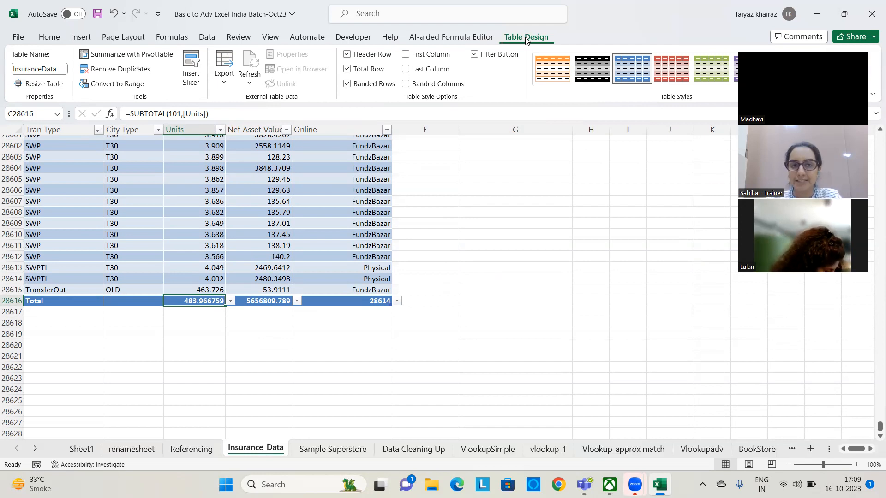
left_click(347, 69)
left_click(347, 69)
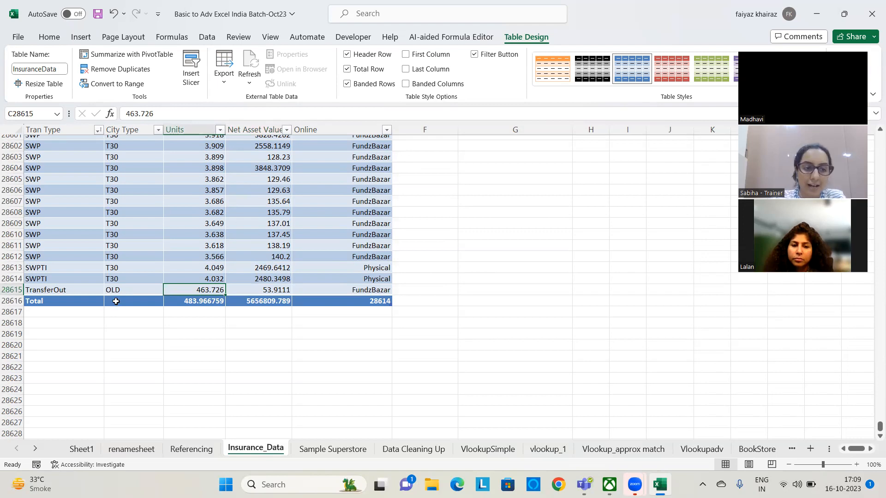
Set the City Type cell of the total row to Count
left_click(131, 301)
left_click(168, 302)
left_click(144, 326)
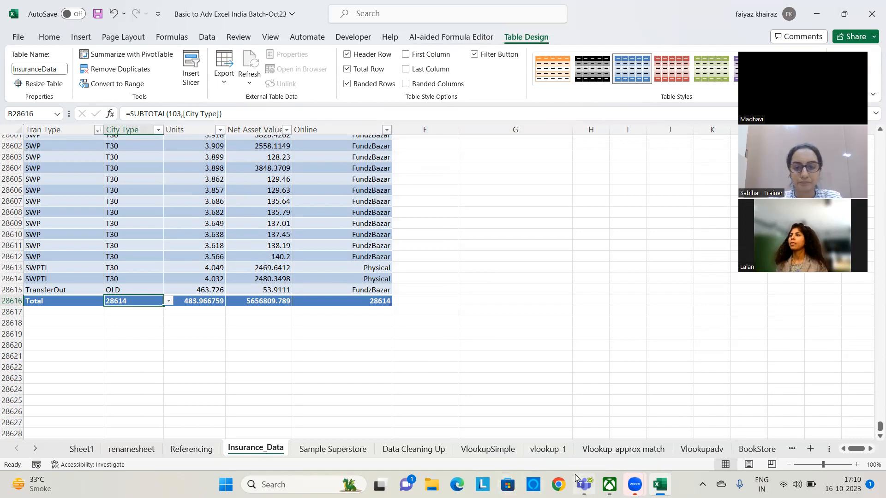
Try the orange, red, teal, purple and green medium table styles on the insurance table, checking the top of the data
mouse_move(583, 484)
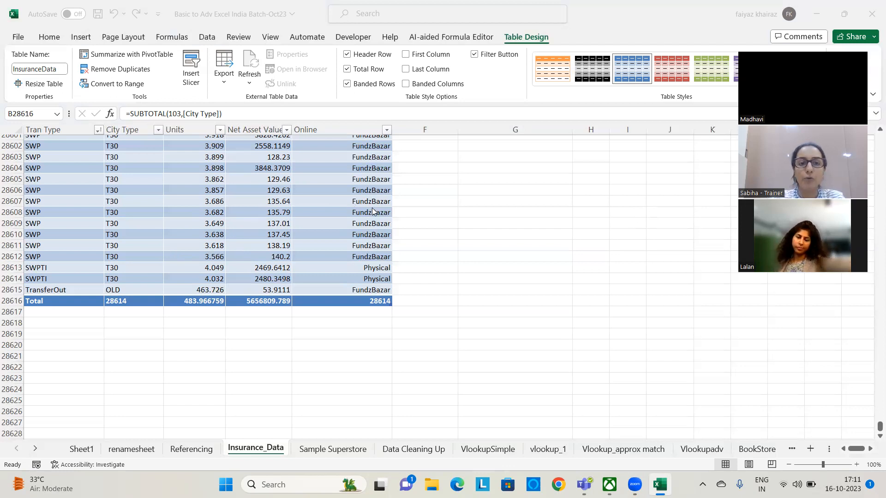
scroll(366, 249, "up", 18)
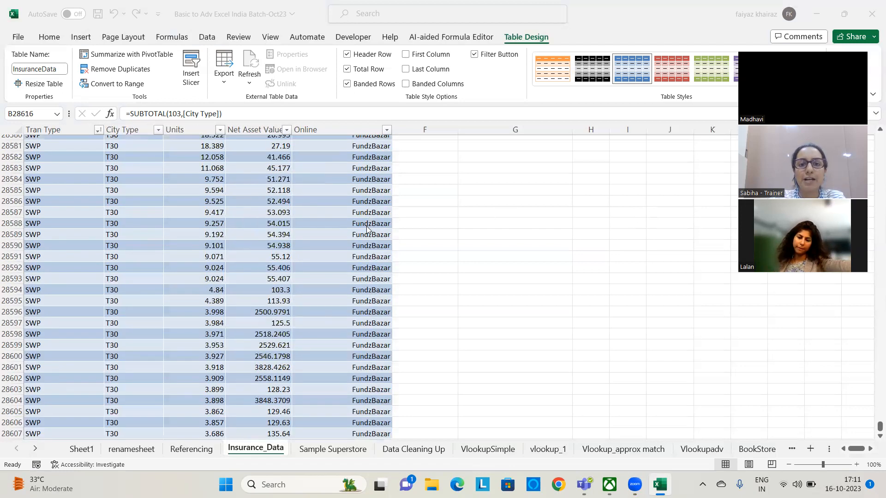
scroll(367, 228, "up", 14)
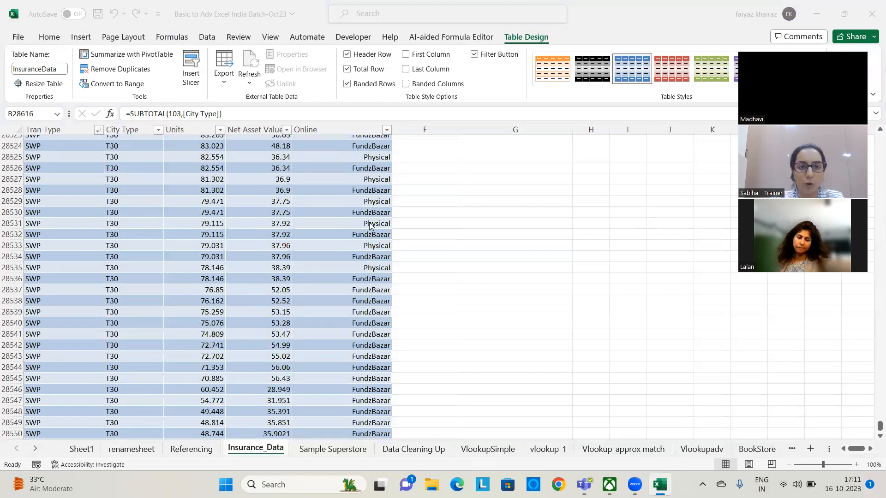
left_click_drag(878, 426, 871, 103)
left_click_drag(874, 432, 871, 137)
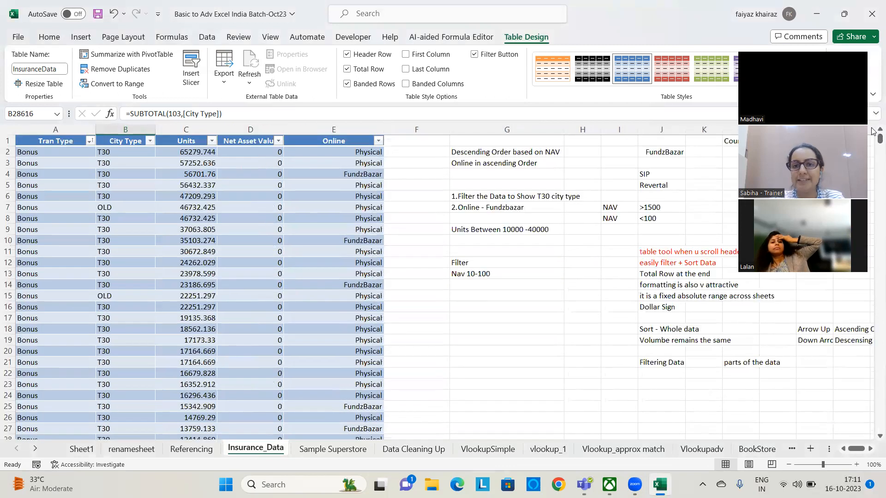
left_click(560, 70)
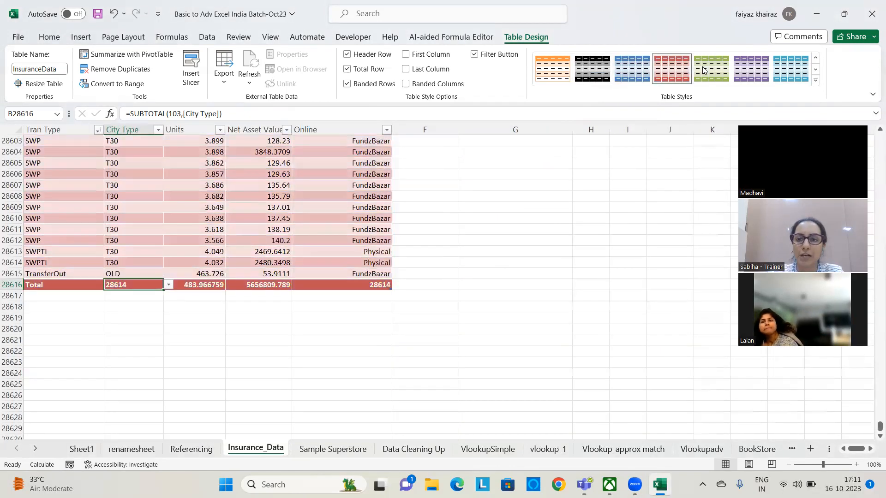
left_click(776, 74)
left_click_drag(880, 426, 872, 133)
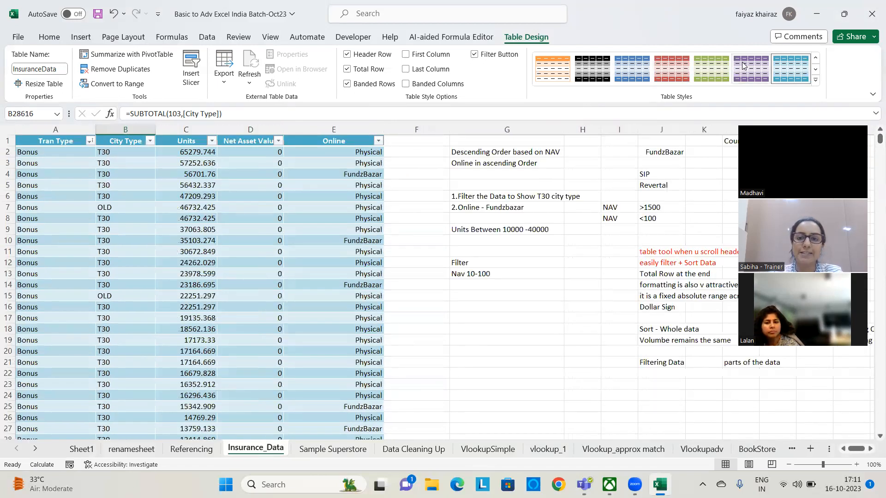
left_click(750, 74)
left_click(710, 73)
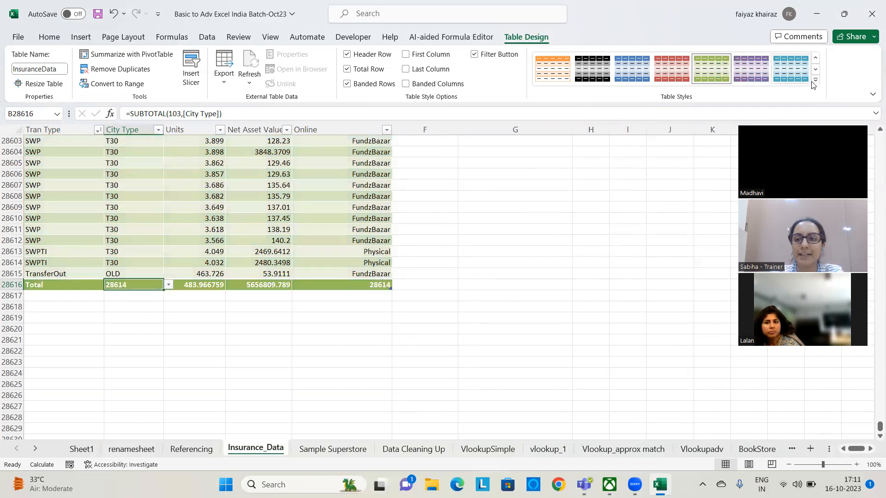
Apply the Dark table style with a red header and blue banded rows to the insurance table
left_click(814, 83)
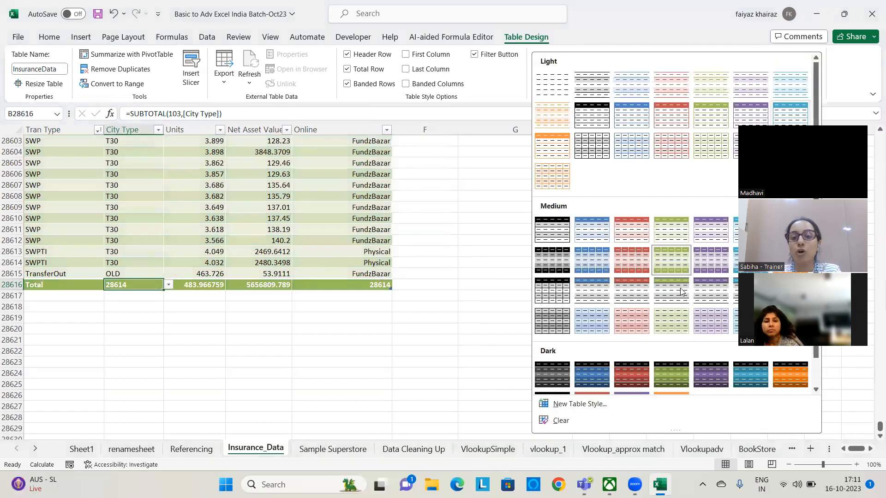
scroll(692, 277, "down", 1)
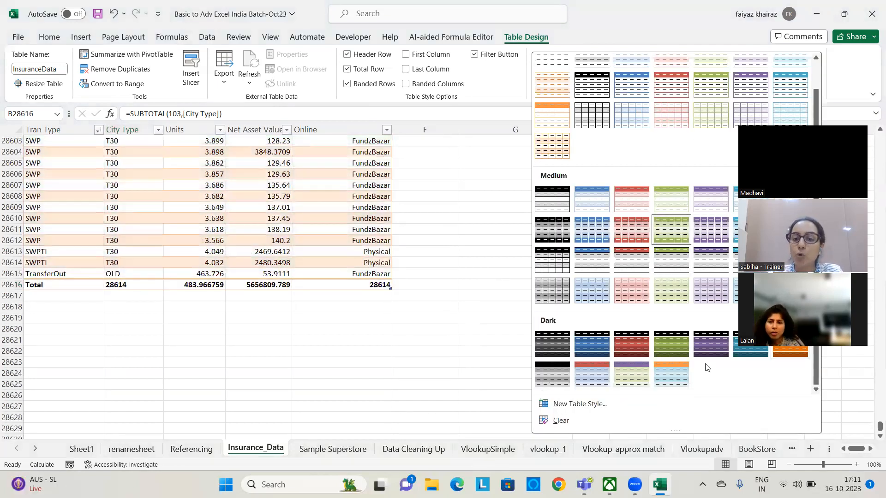
left_click(591, 376)
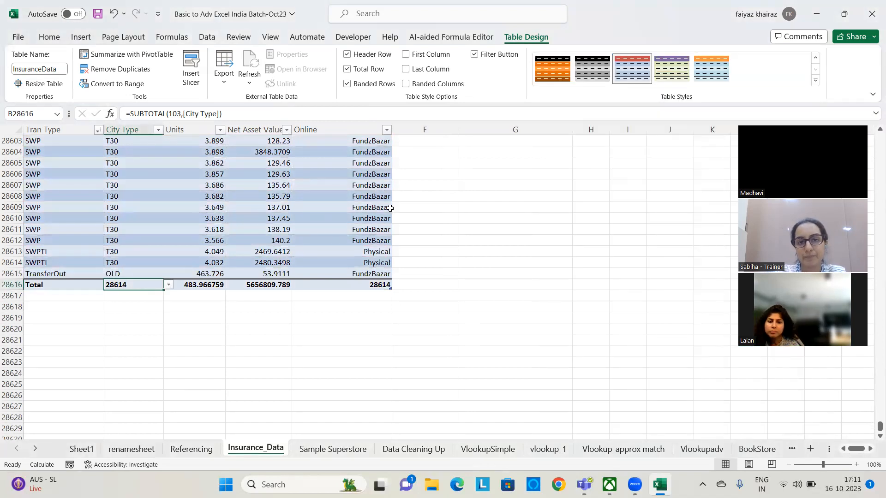
Turn the insurance table's filter buttons off and on twice, watching the header row
left_click_drag(879, 427, 874, 134)
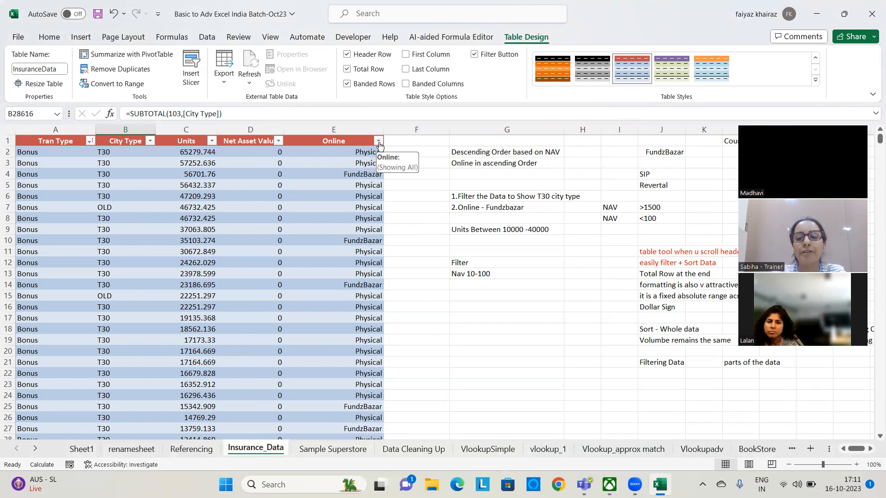
left_click(475, 55)
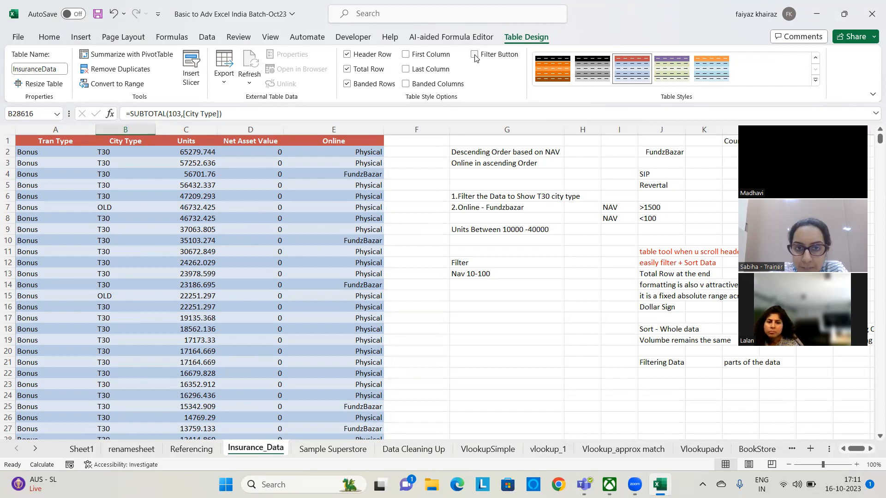
left_click(475, 54)
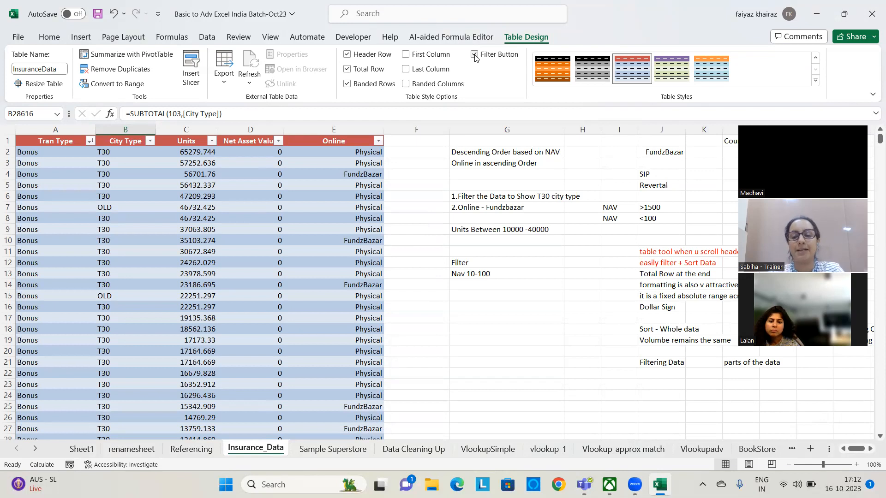
left_click(475, 54)
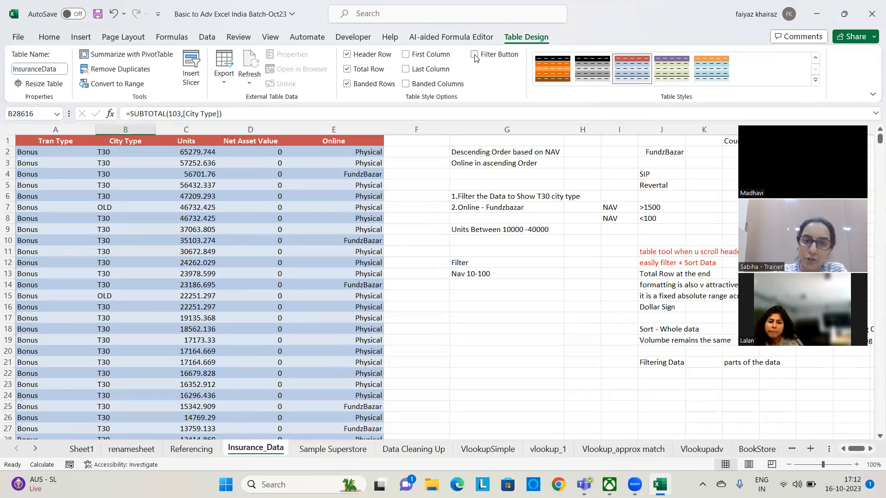
left_click(475, 54)
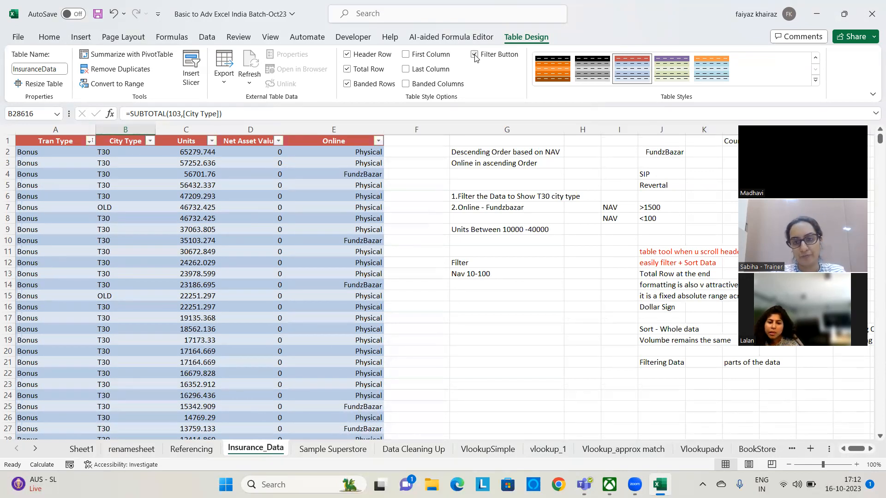
Turn the insurance table's total row off and on again
left_click(347, 69)
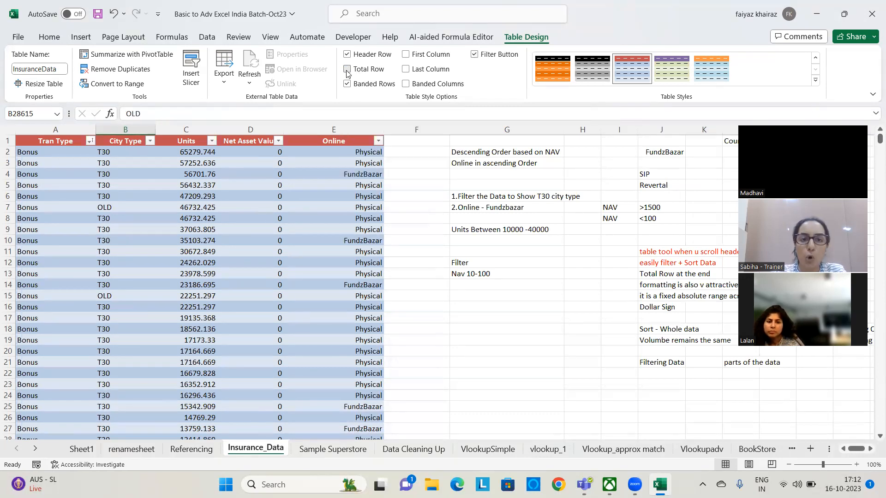
left_click(347, 69)
left_click(347, 70)
left_click_drag(879, 427, 871, 107)
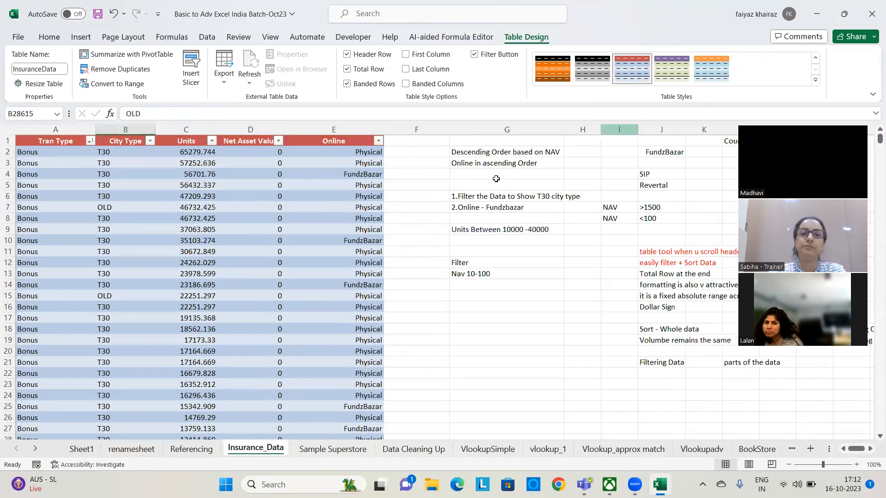
Toggle the First Column formatting of the insurance table repeatedly to compare the Tran Type column, leaving it on
left_click(406, 57)
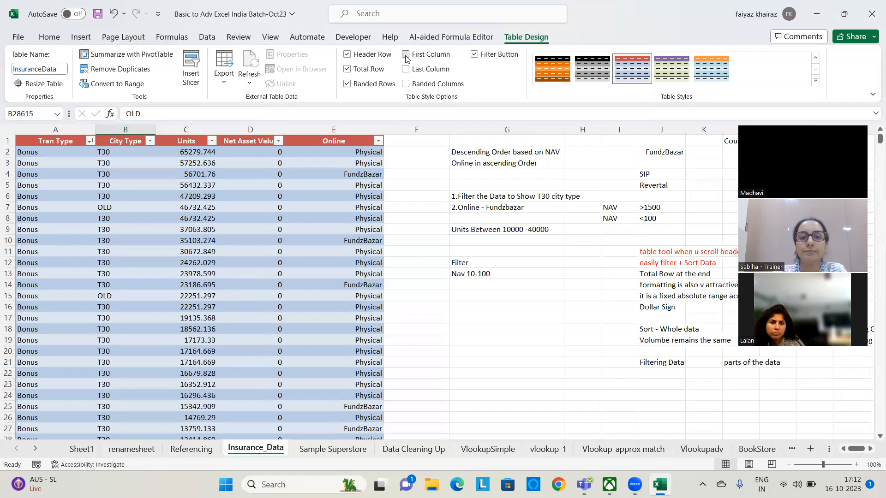
left_click_drag(873, 417, 873, 135)
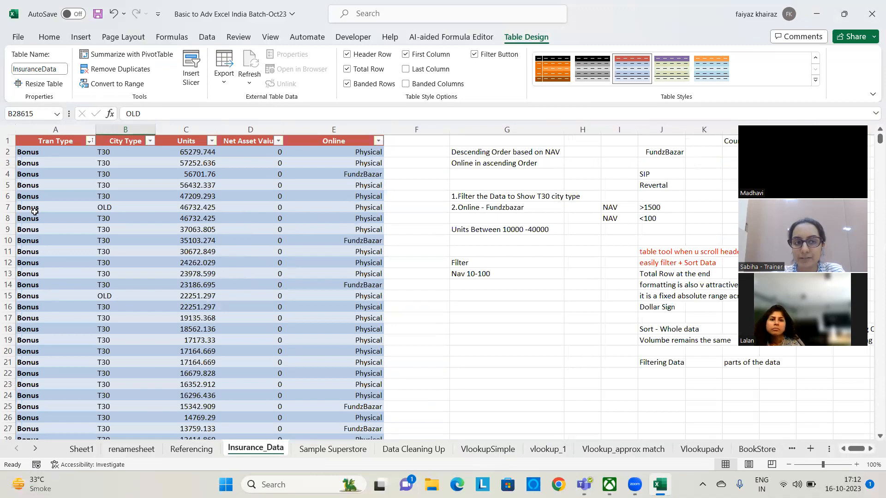
left_click(406, 55)
left_click(405, 55)
left_click(405, 55)
left_click(405, 54)
left_click(406, 54)
left_click(405, 54)
left_click(405, 54)
left_click(406, 54)
left_click(405, 54)
left_click(405, 54)
left_click(405, 55)
left_click(405, 54)
Toggle the Last Column formatting of the insurance table repeatedly to compare the Online column, leaving it on
left_click(405, 69)
left_click(405, 69)
left_click(406, 69)
left_click(406, 69)
left_click(406, 70)
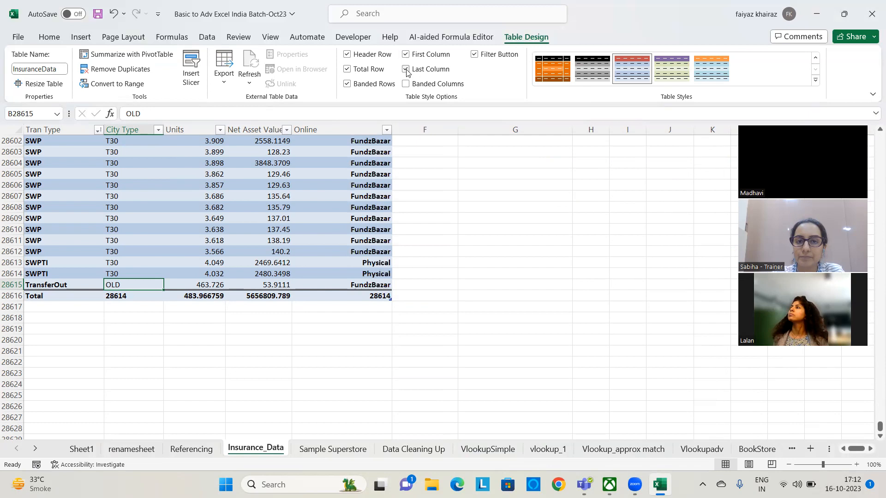
Turn the table's banded rows off and on again, and try out banded columns
left_click(347, 83)
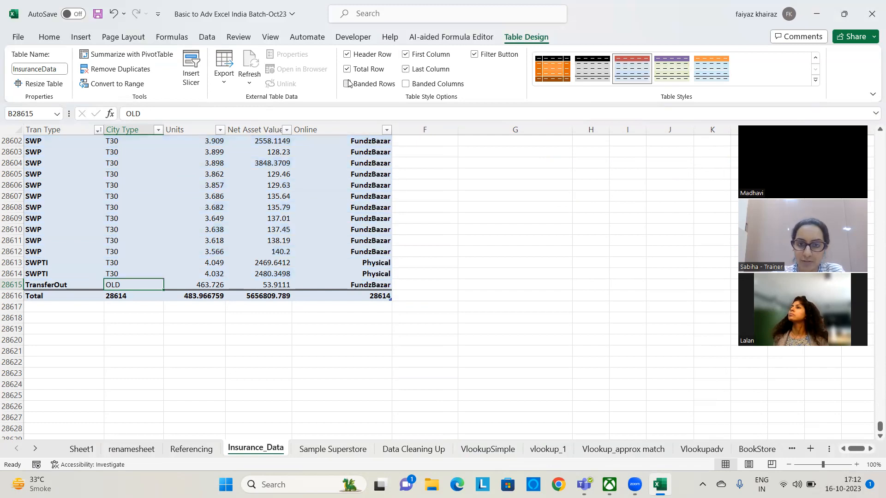
left_click(347, 83)
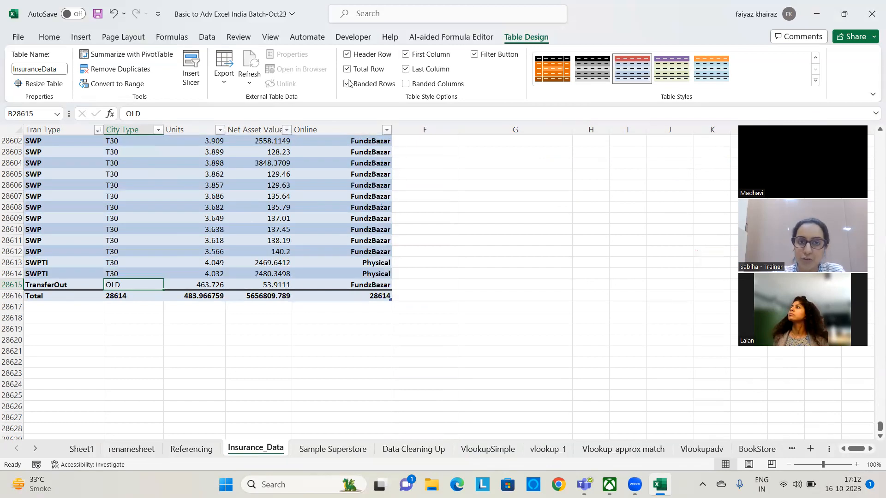
left_click(406, 85)
left_click(406, 84)
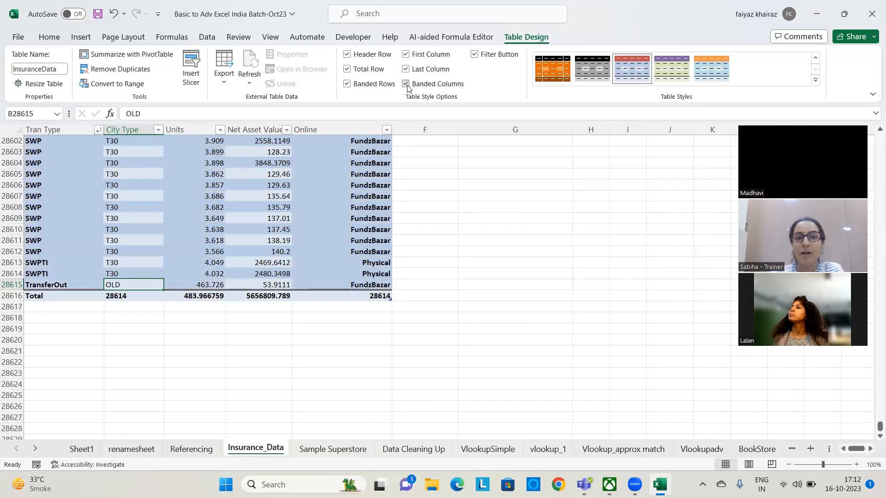
Turn off the row banding and the special first-column and last-column formatting of the insurance table
left_click(347, 84)
left_click(405, 54)
left_click(405, 70)
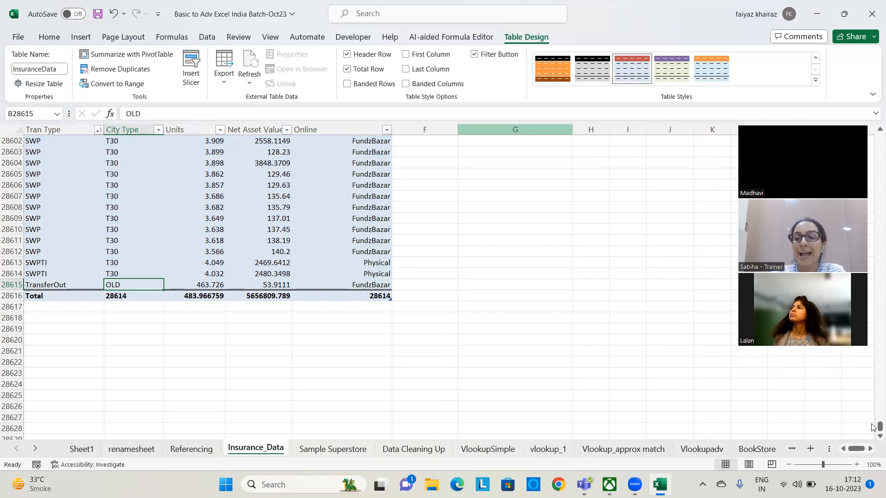
Hide the header row of the insurance table and show it again
left_click_drag(876, 427, 878, 133)
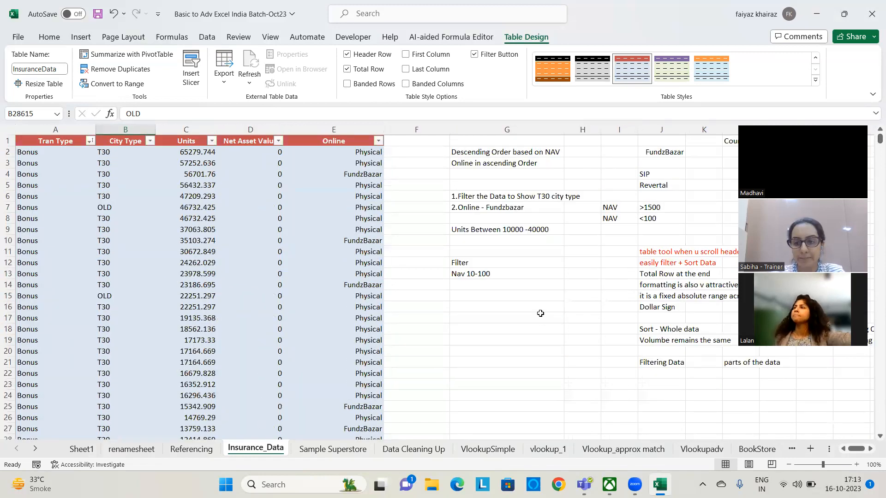
left_click(347, 56)
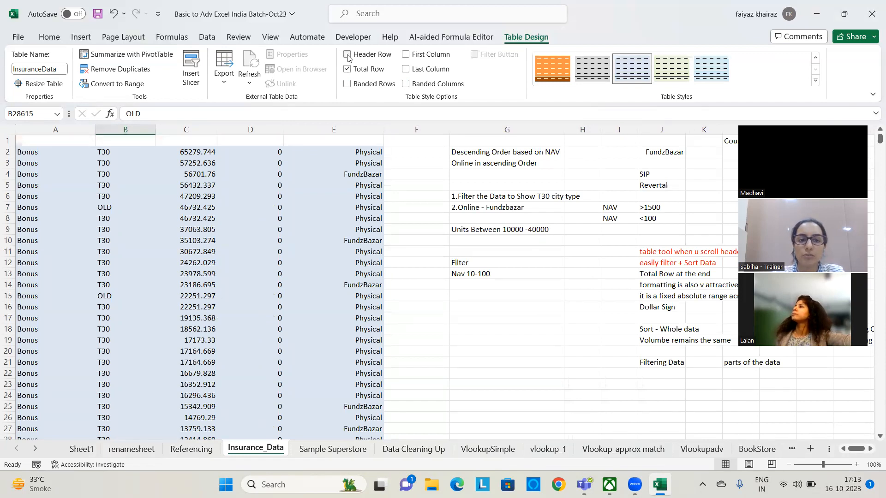
left_click(347, 56)
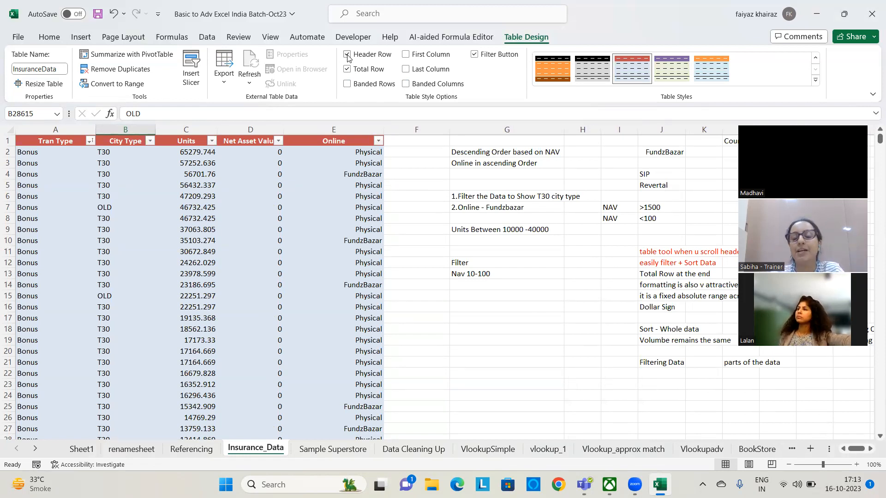
Restore the table's banded rows and turn banded columns on and off again
left_click(348, 84)
left_click(406, 84)
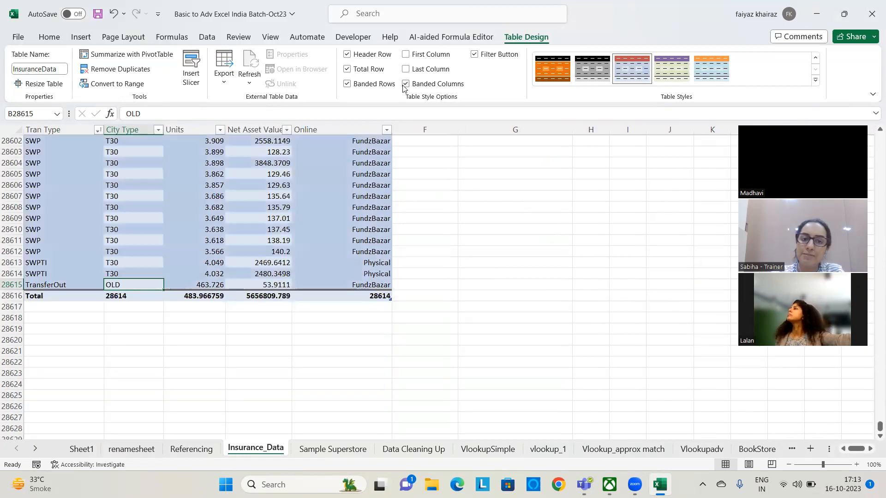
left_click(405, 85)
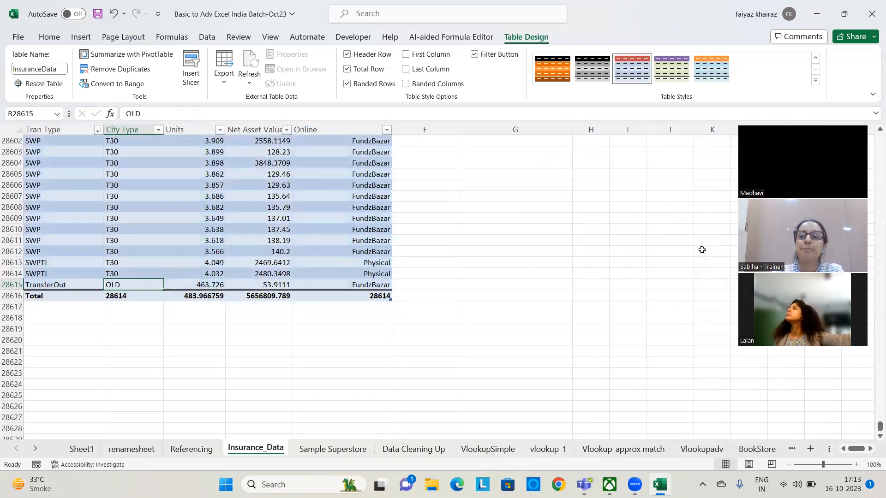
left_click_drag(879, 428, 862, 115)
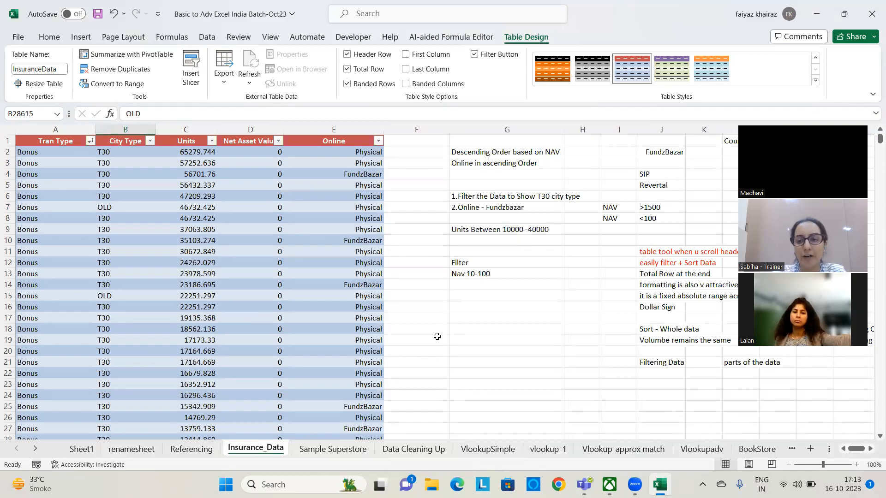
Color the notes "Total Row at the end" and "formatting is also v attractive" red
left_click_drag(650, 273, 705, 274)
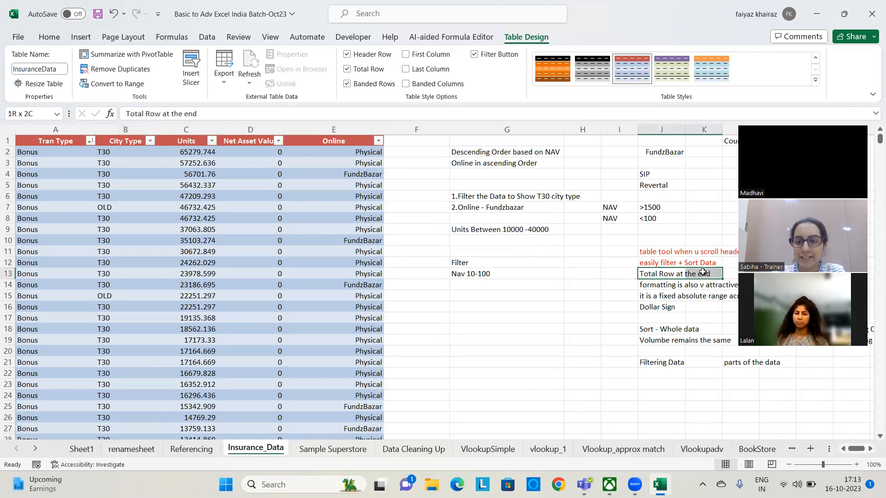
left_click(49, 36)
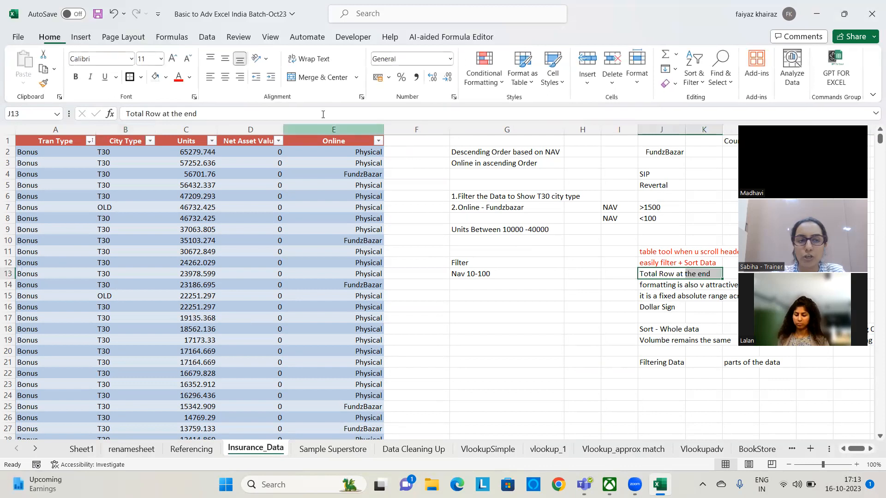
left_click(179, 77)
key("Down")
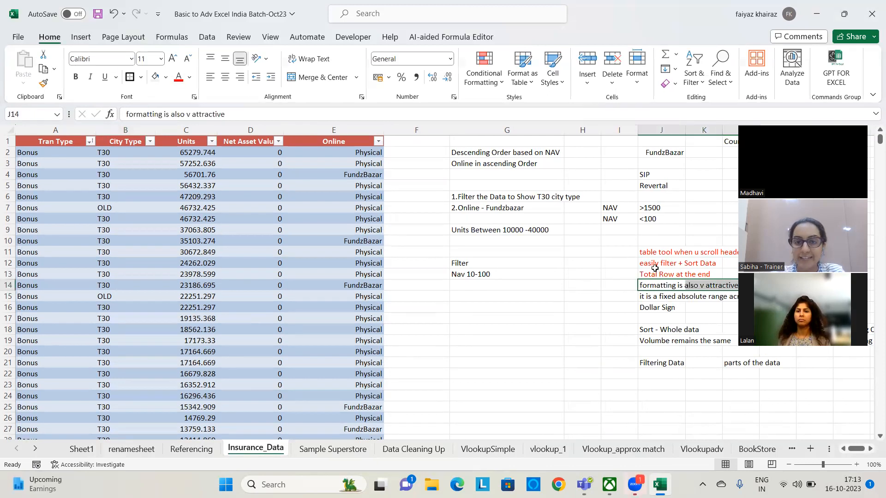
left_click(179, 78)
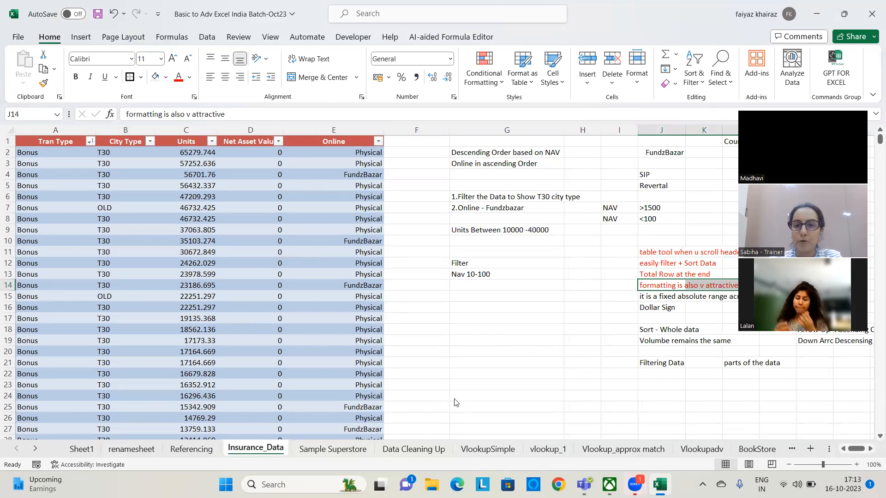
left_click(257, 296)
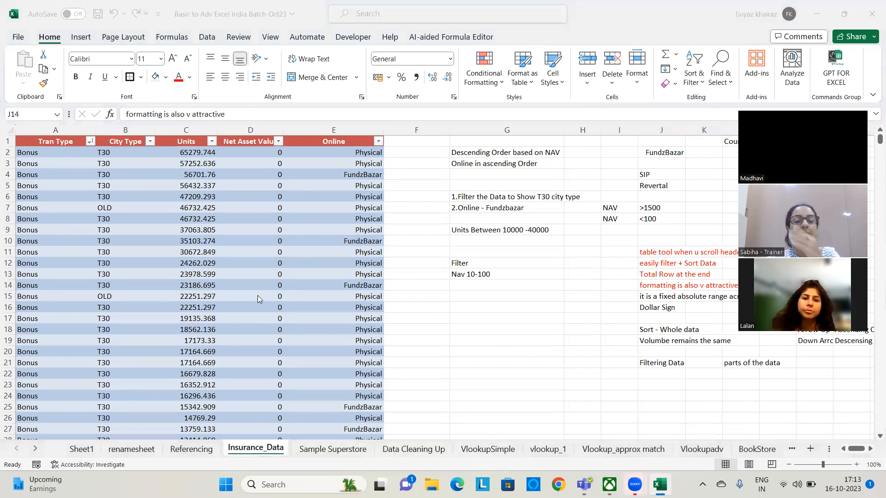
left_click(300, 239)
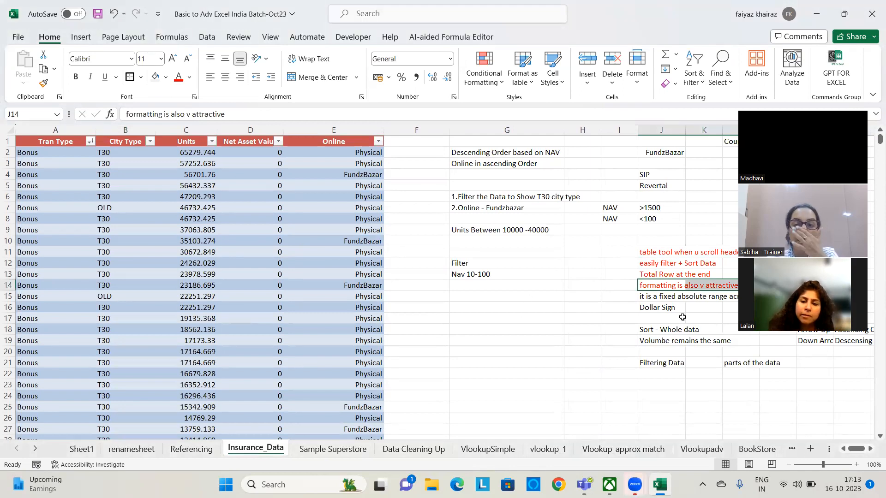
left_click(540, 340)
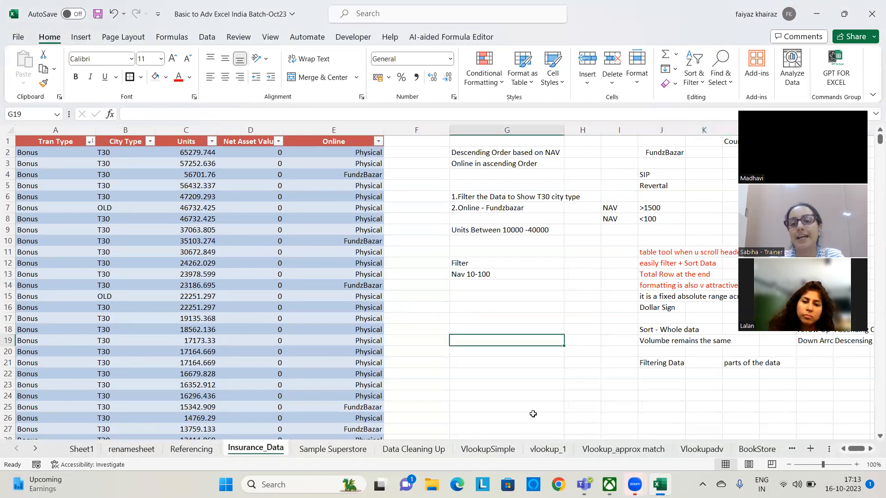
left_click_drag(662, 299, 664, 308)
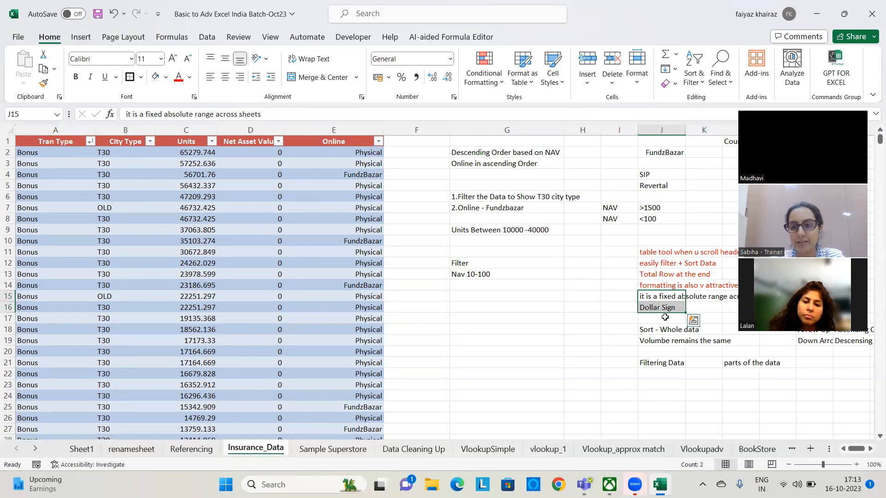
left_click_drag(475, 154, 575, 281)
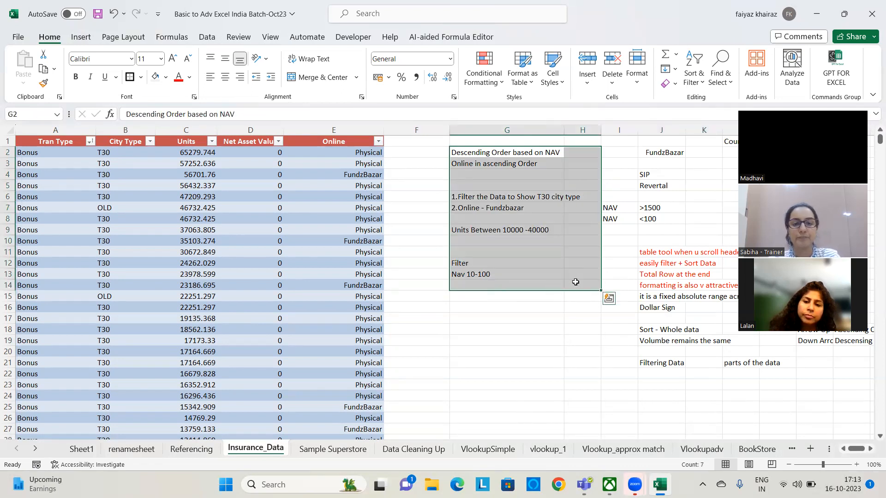
key("ctrl+q")
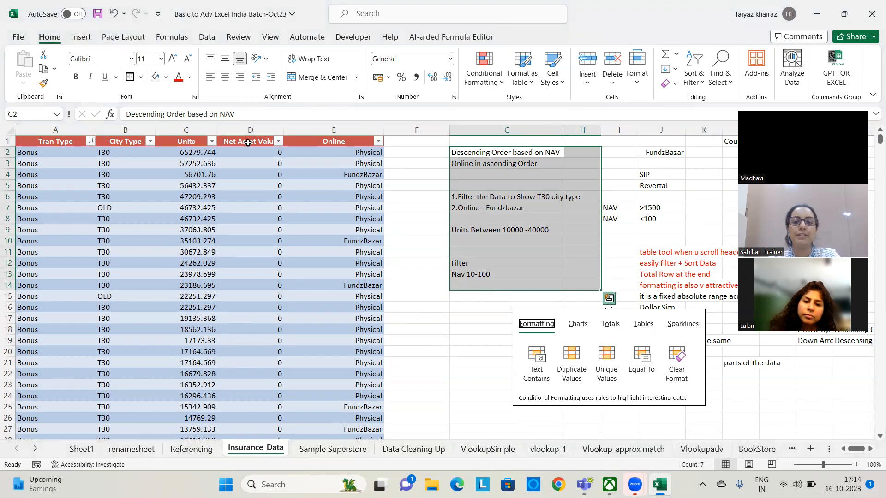
left_click(466, 305)
Convert the two sorting notes in G2:G3 into a table without marking existing headers, and select its generated header cell
left_click(491, 160)
left_click_drag(492, 153, 546, 165)
key("ctrl+t")
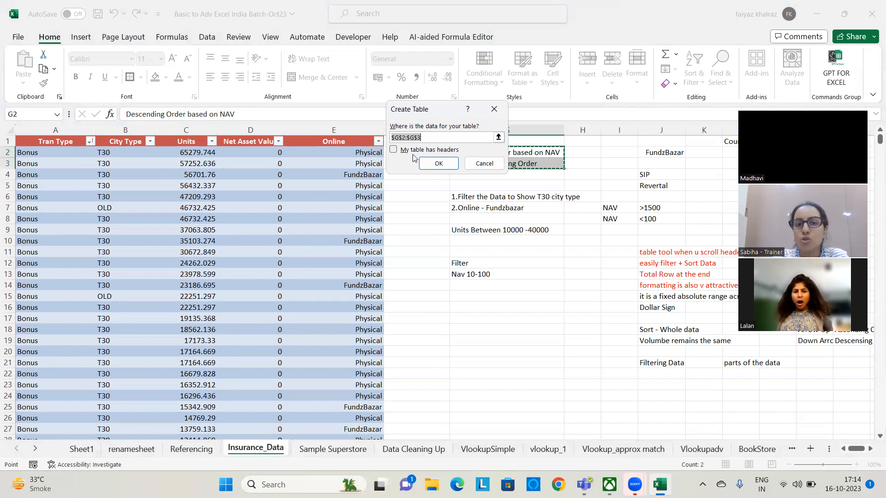
left_click(440, 162)
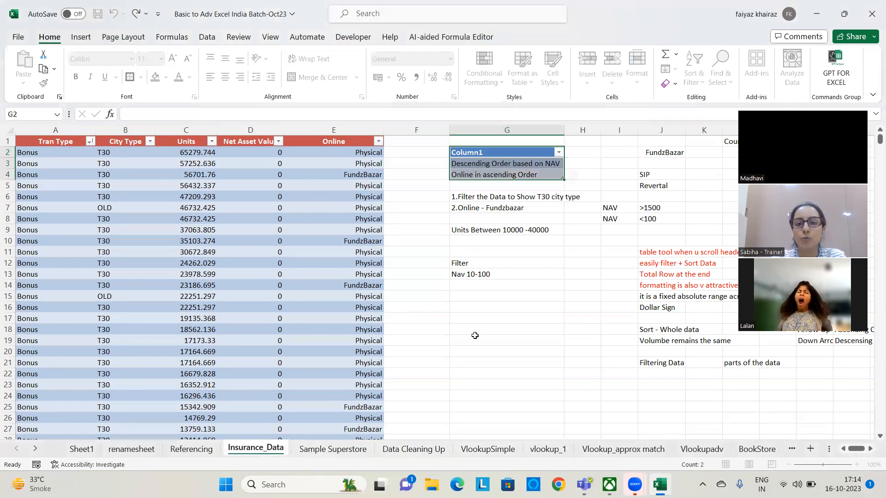
left_click(593, 170)
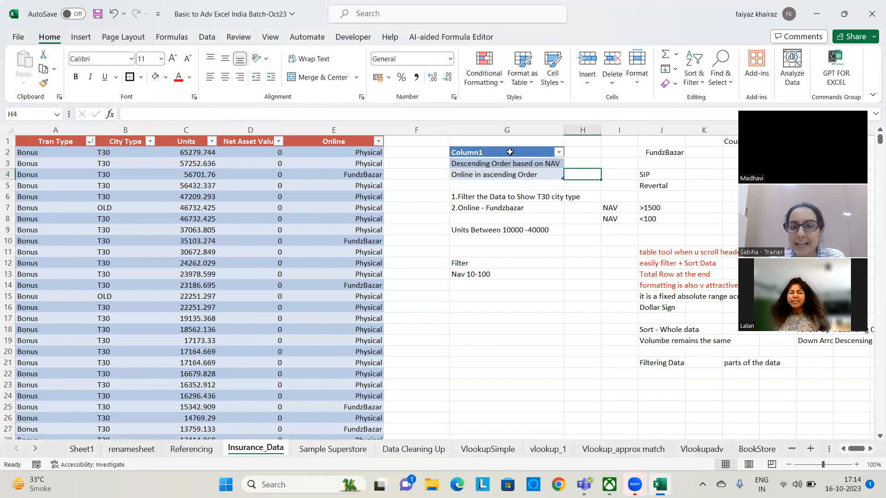
left_click(510, 153)
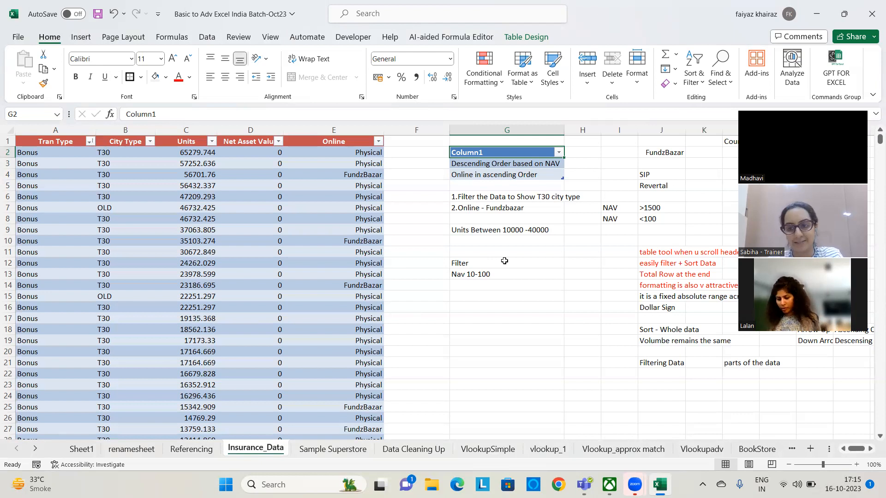
Color the notes "it is a fixed absolute range across sheets" and "Dollar Sign" in J15:J16 red
left_click_drag(654, 297, 699, 309)
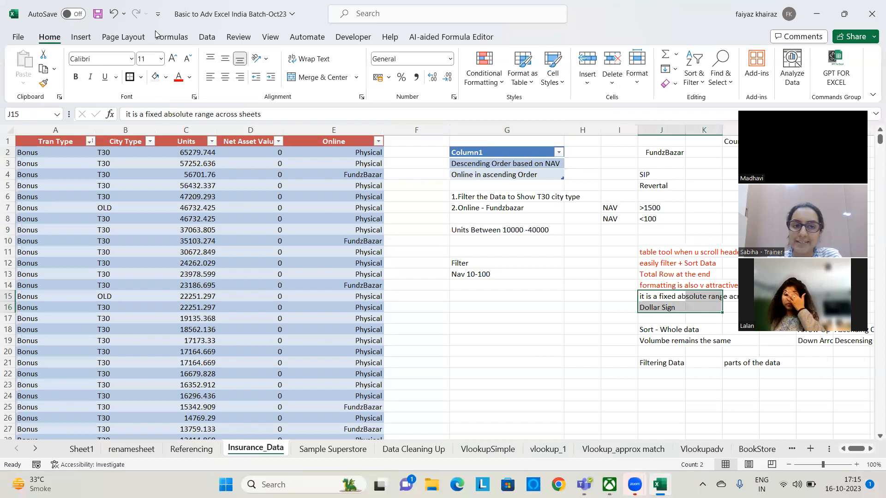
left_click(178, 77)
left_click(536, 340)
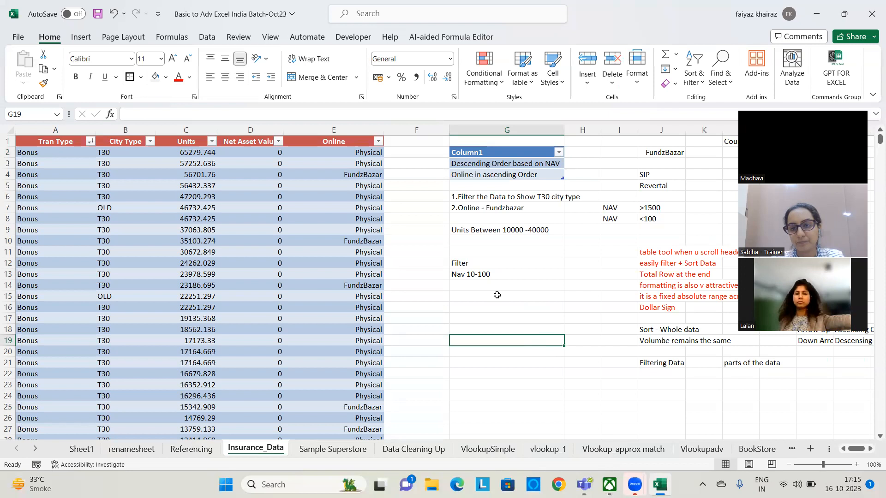
Remove the total row at the end of the insurance table
scroll(461, 281, "down", 3)
scroll(460, 281, "down", 20)
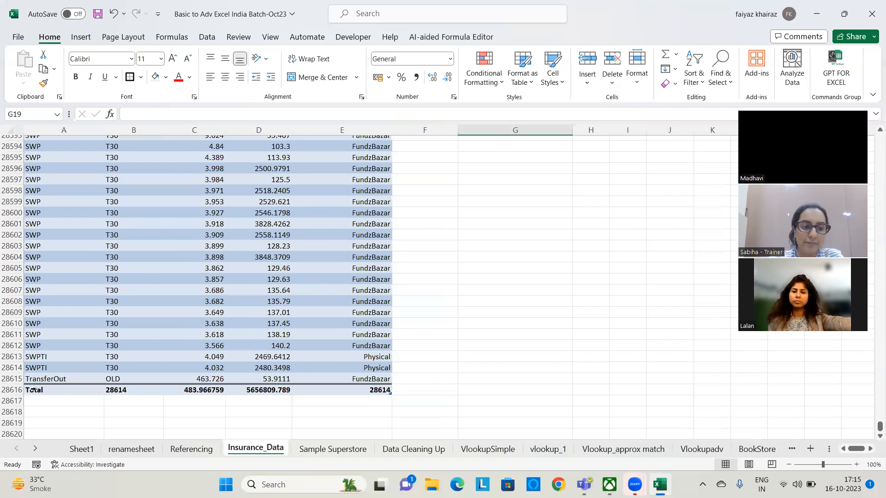
left_click_drag(84, 390, 369, 390)
left_click(526, 37)
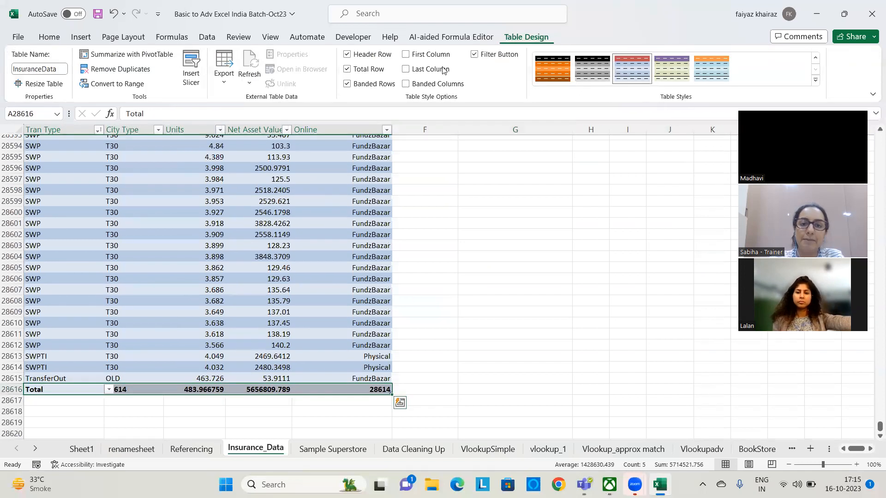
left_click(347, 68)
Start a new record directly below the insurance table's last row with Tran Type "Purchace" and City Type "T40"
left_click(72, 391)
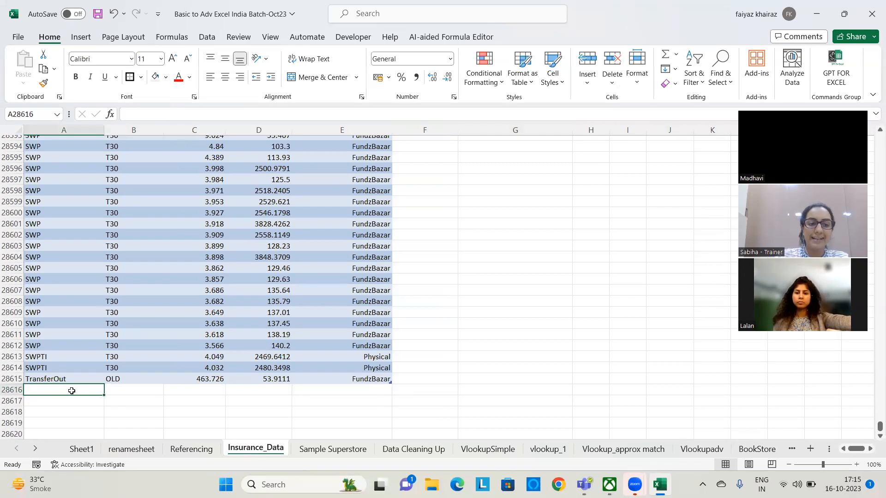
type("Purchance")
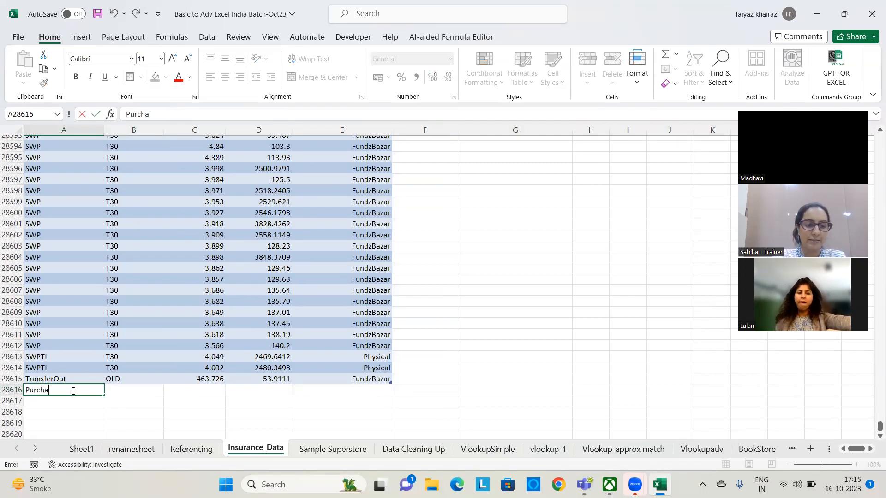
key("BackSpace")
key("BackSpace")
key("BackSpace")
type("ce")
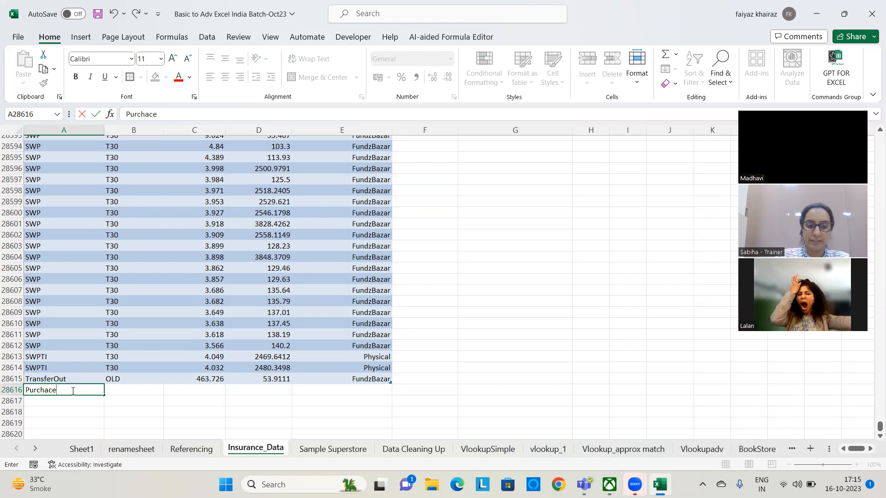
key("Tab")
type("T40")
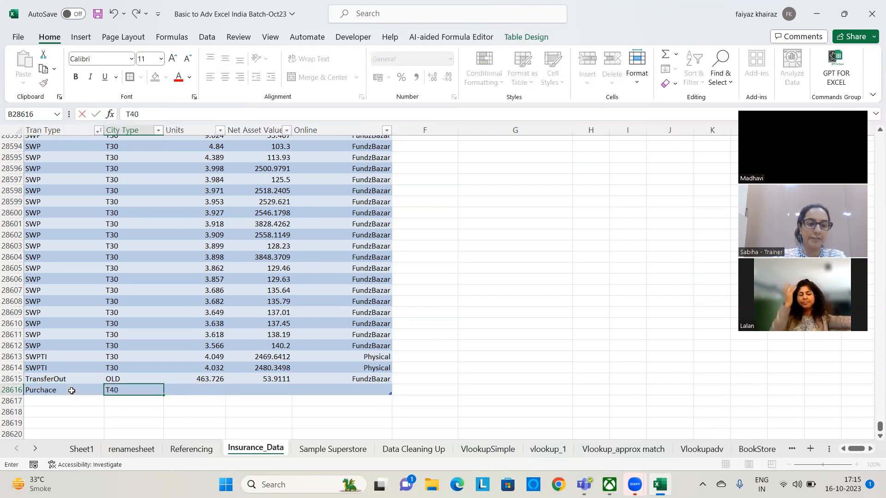
Complete the Purchace record with Units 241, Net Asset Value 1412 and Online value "Online Bazar"
key("Tab")
type("241")
key("ctrl+Return")
key("Tab")
type("1412")
key("Tab")
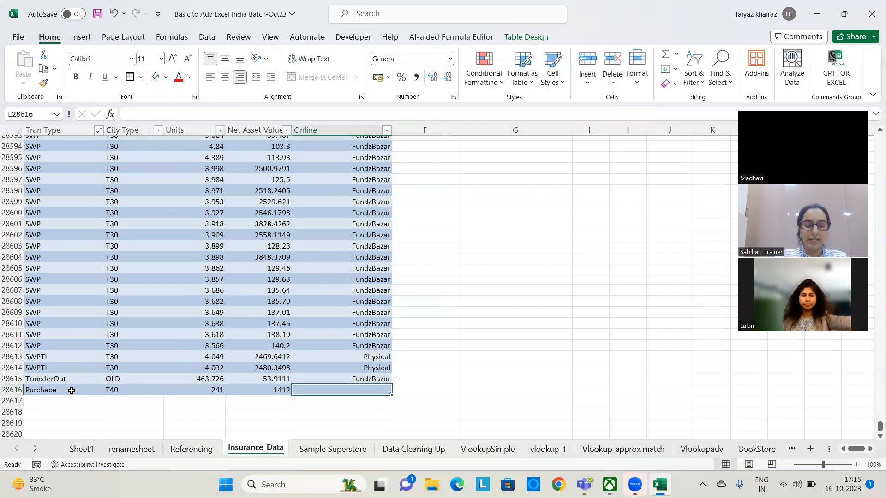
type("Onl")
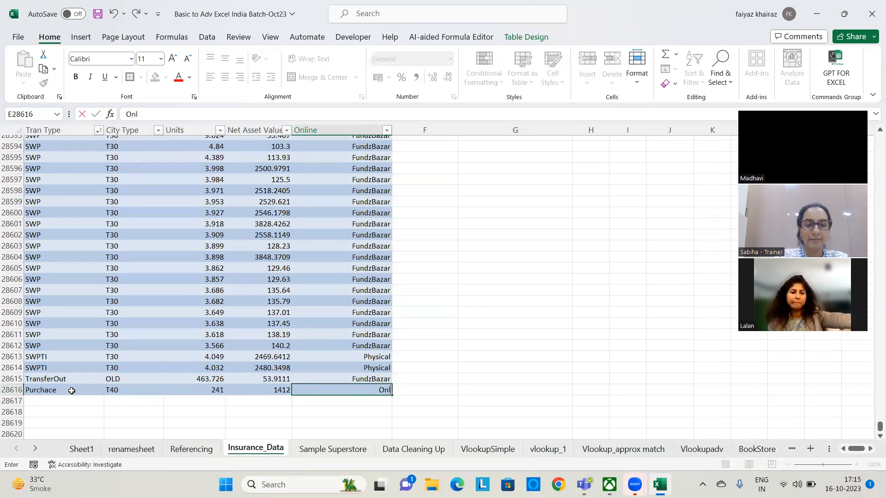
type("ine Bazar")
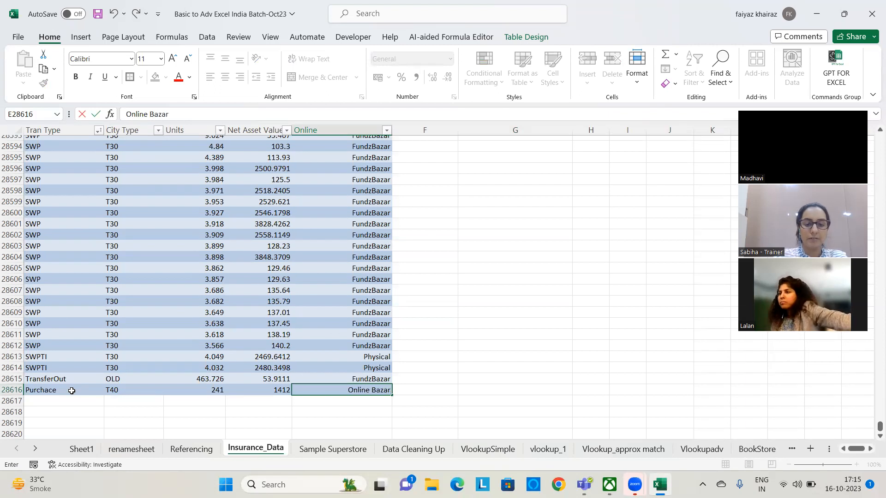
key("Return")
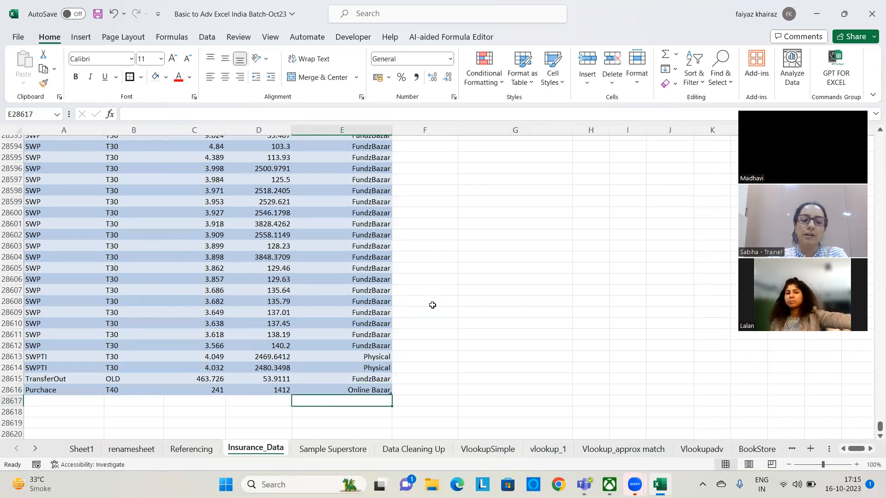
Add another record in row 28617 with SWIPT, Old, 2311 units, Net Asset Value 242141 and FundzBazar
left_click(89, 404)
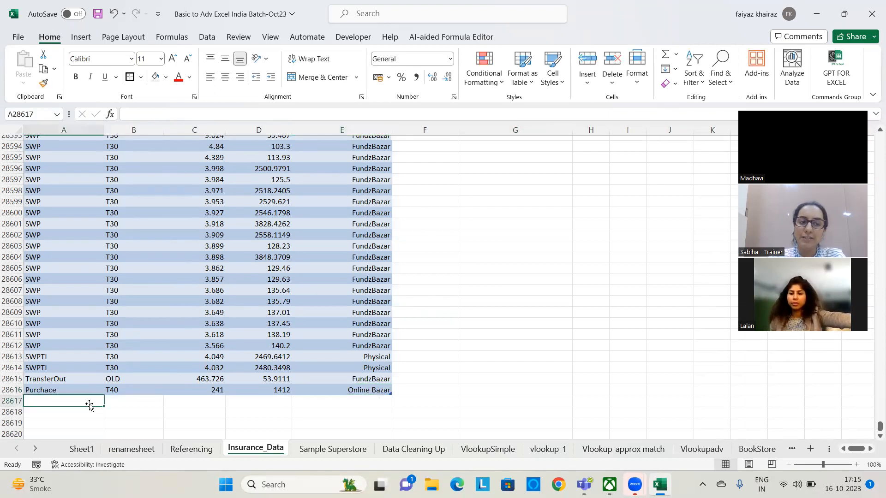
type("SWIPT")
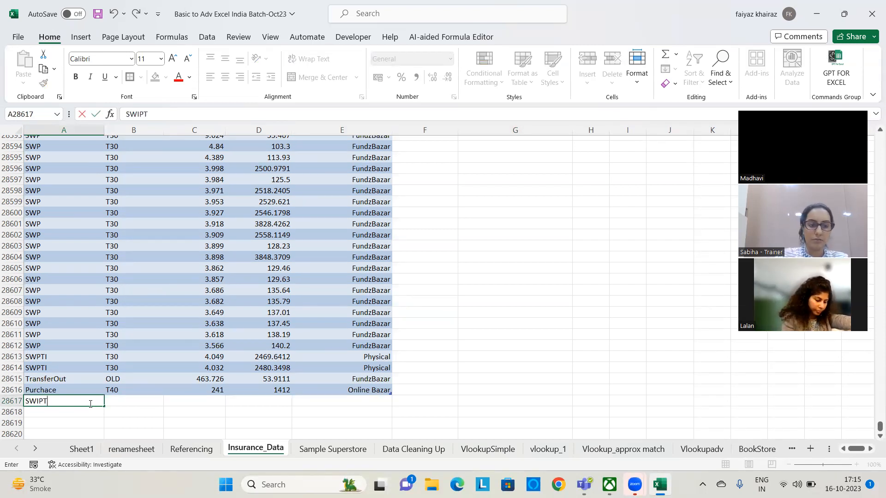
key("Tab")
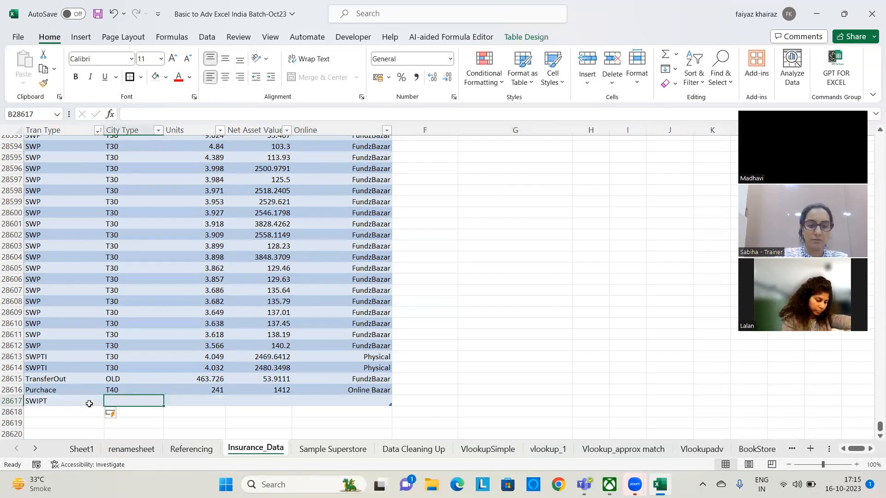
type("Old")
key("Tab")
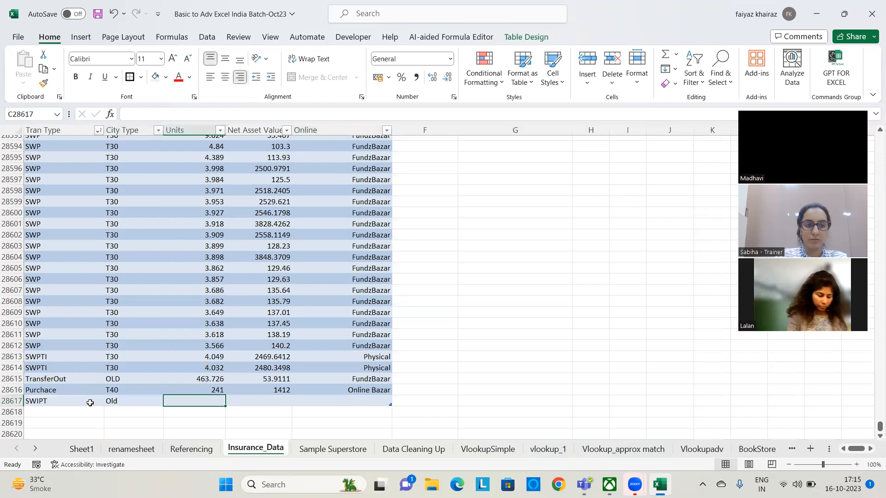
type("2311")
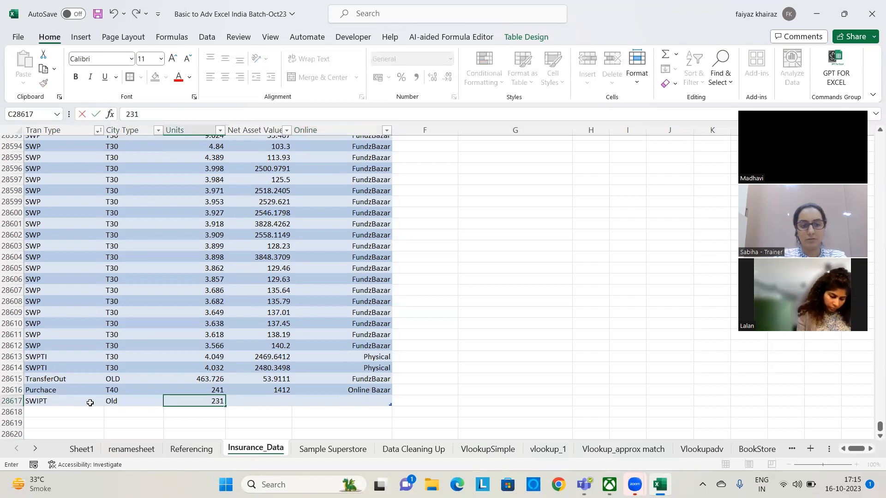
key("Tab")
type("242141")
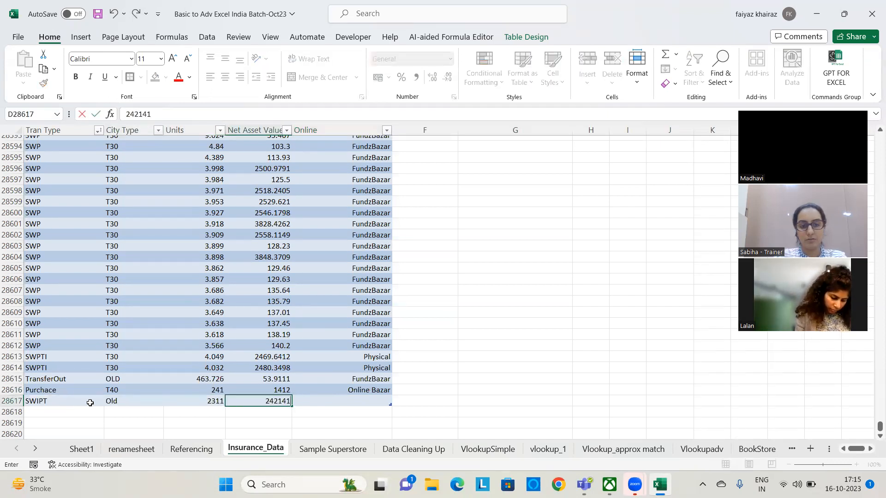
key("Tab")
type("Fun")
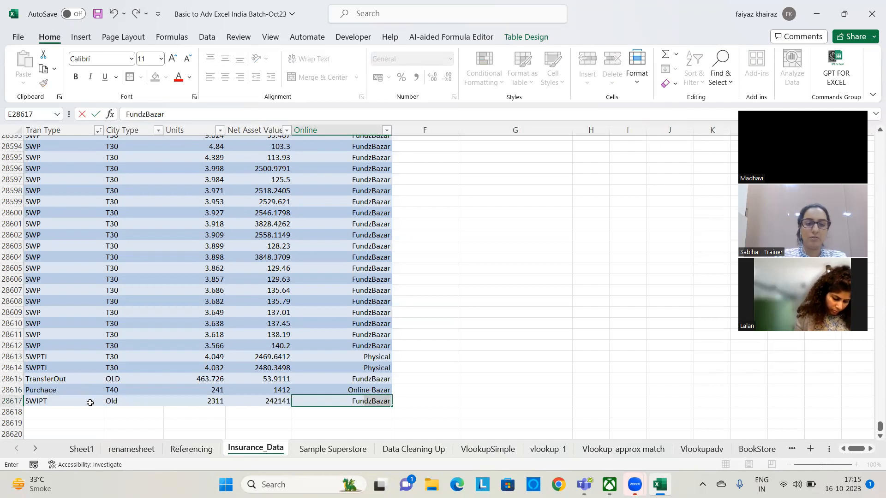
key("Return")
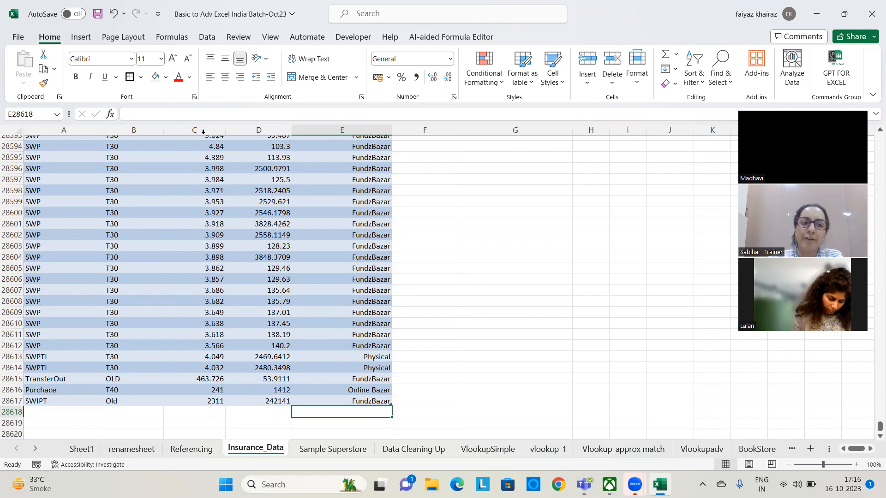
Select the InsuranceData range by name and check its extent down to the newly added rows
left_click(57, 114)
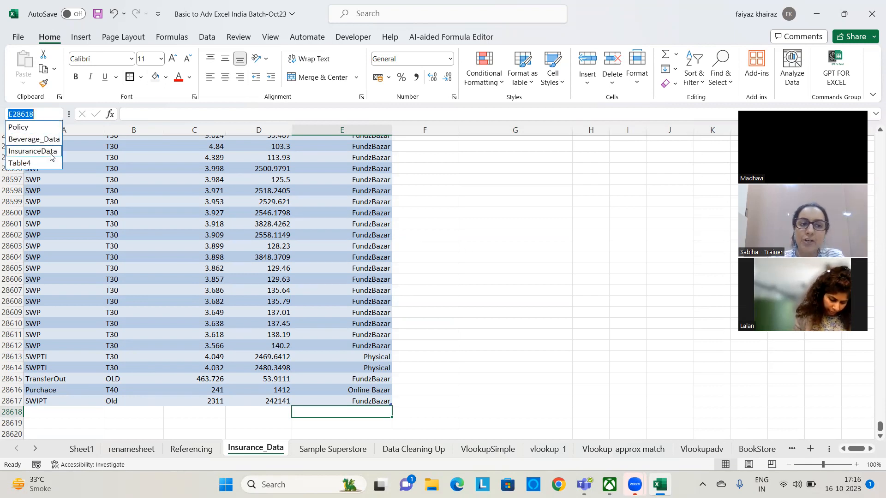
left_click(50, 156)
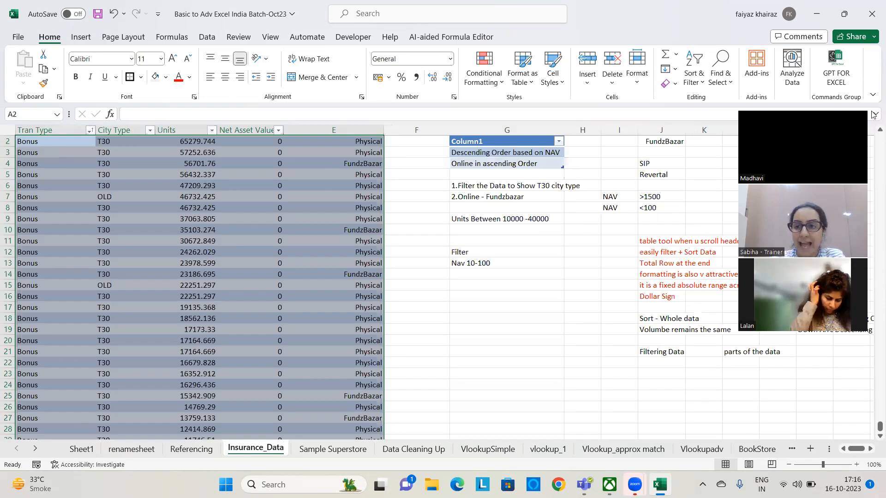
left_click_drag(873, 140, 872, 475)
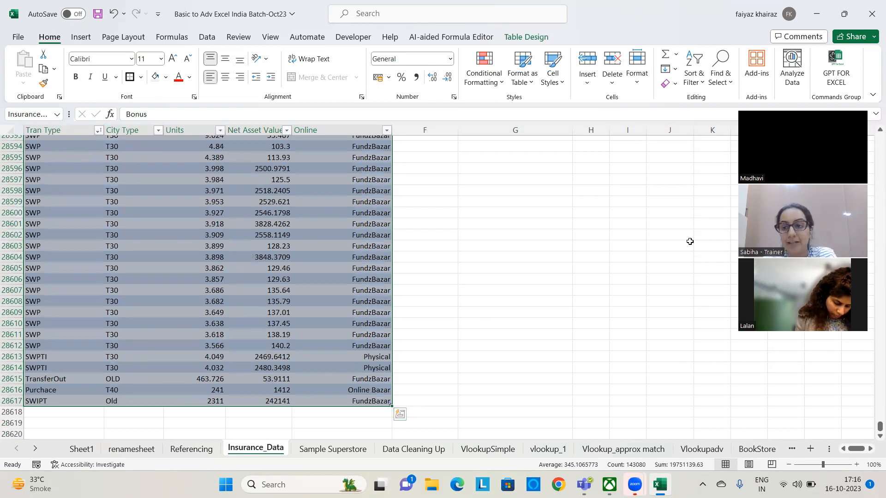
left_click_drag(879, 427, 873, 78)
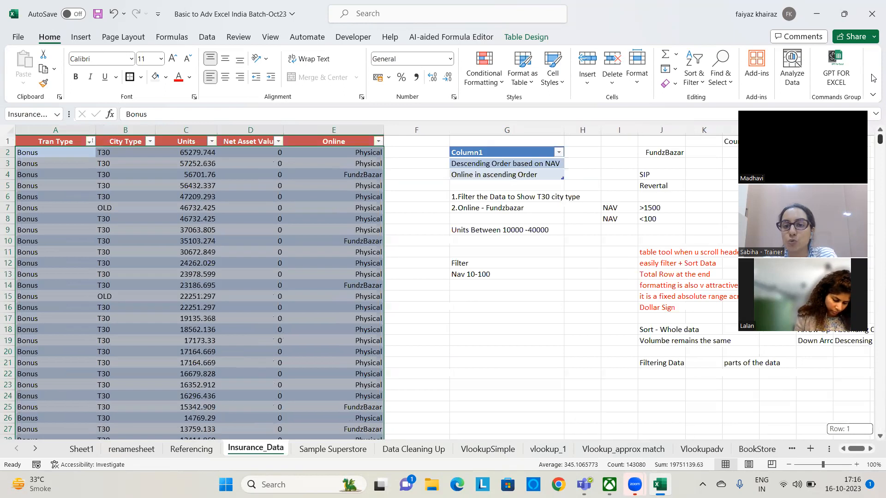
Add a "Team Leader" column to the insurance table by entering the header in F1
left_click(398, 146)
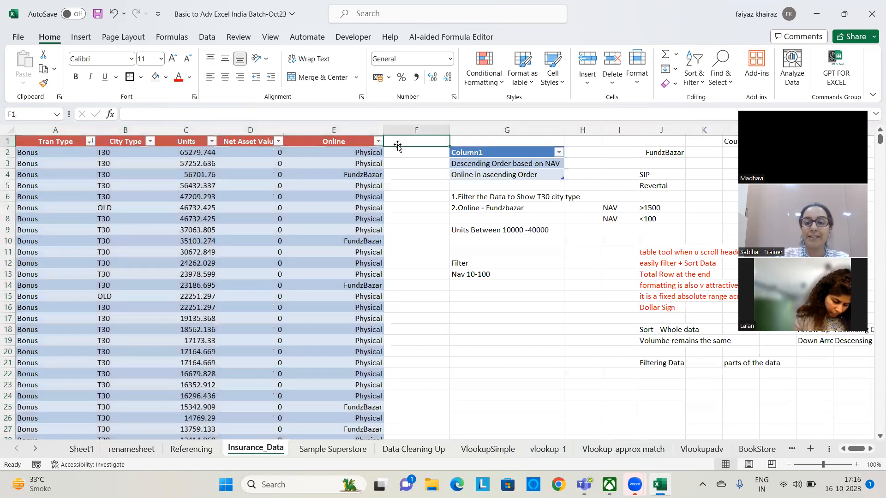
type("Tea")
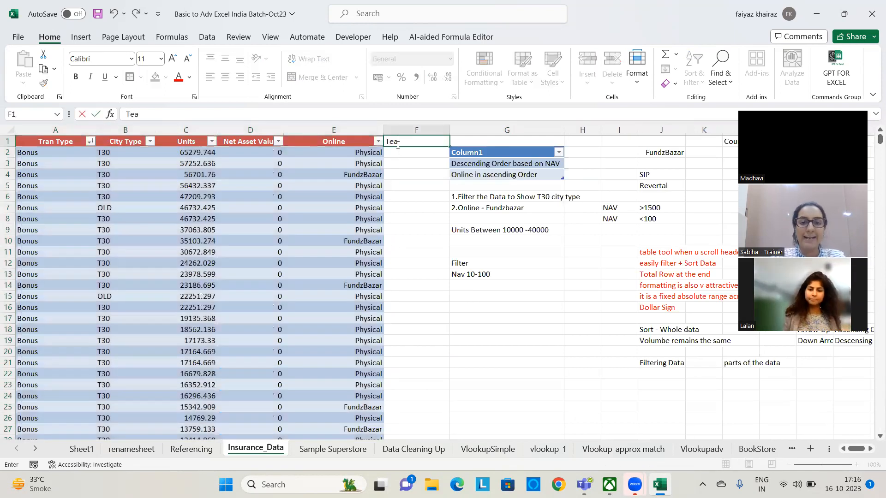
type("m Leader")
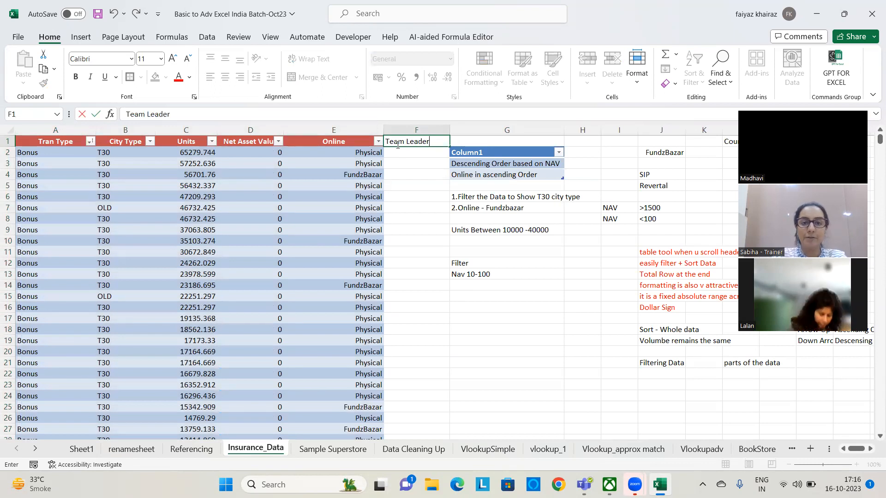
key("Return")
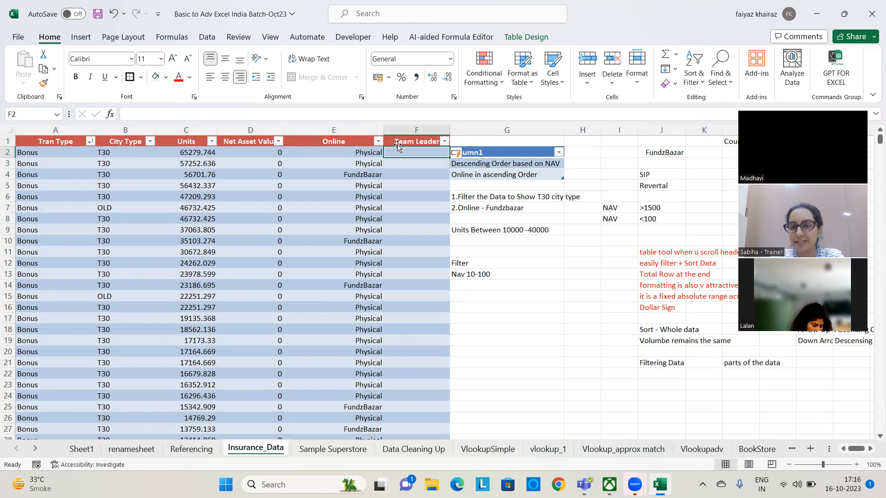
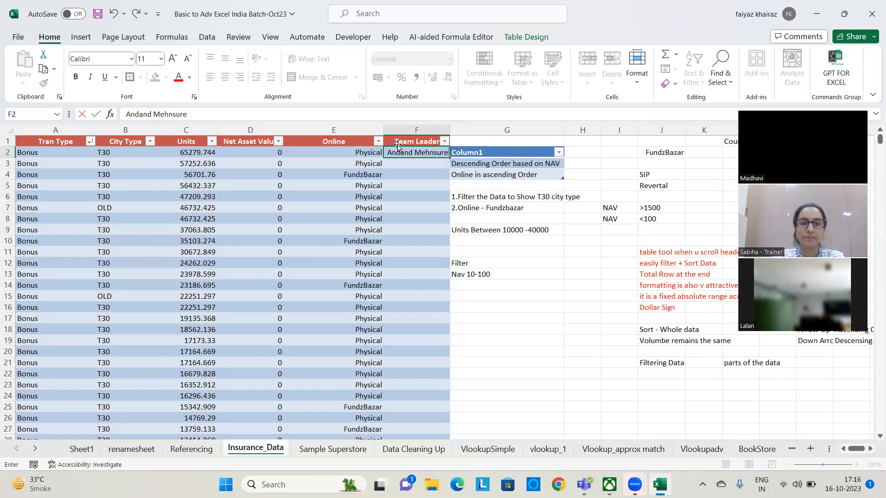
Enter the team leader's full name in the first data row of the Team Leader column
key("Return")
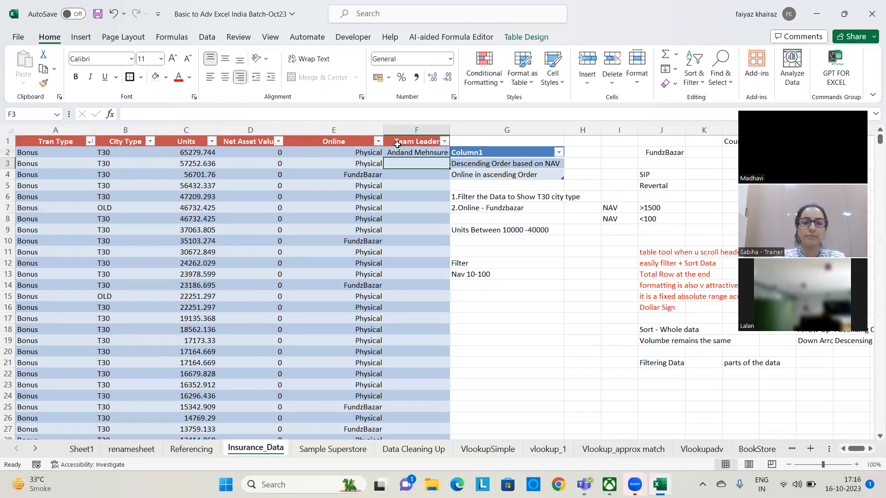
Select the InsuranceData range by name again to check its column coverage and show the table's design options
left_click(57, 114)
left_click(47, 154)
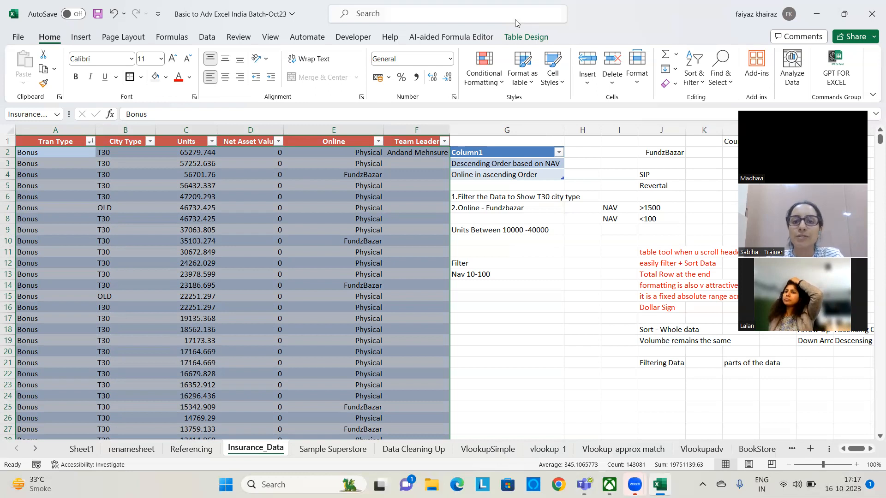
left_click(526, 36)
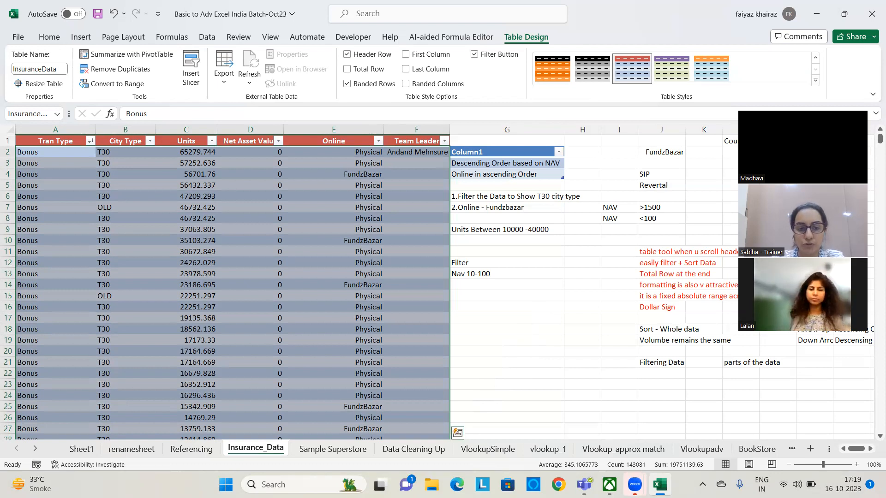
Switch to Snipping Tool and capture the worksheet area showing the insurance table
type("snioo")
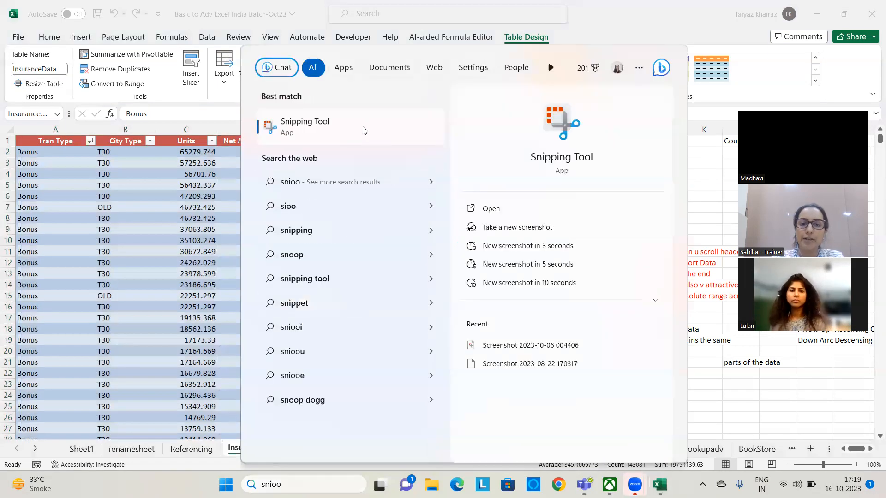
key("Escape")
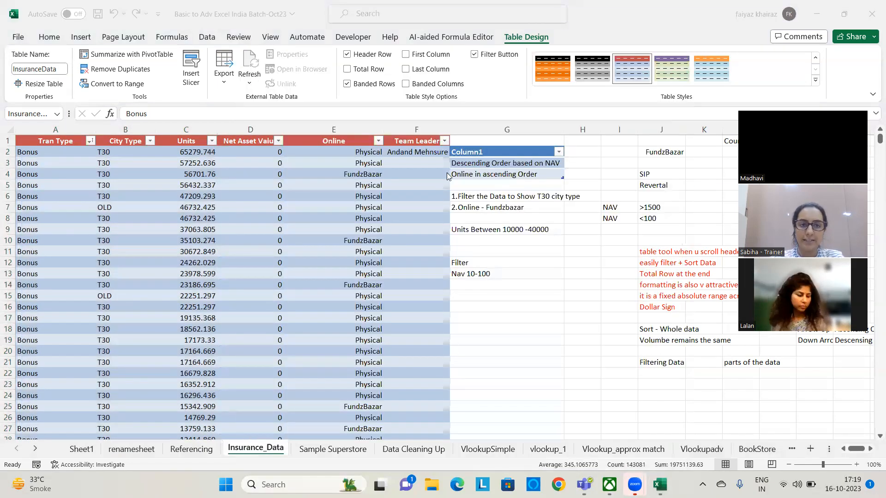
left_click(317, 151)
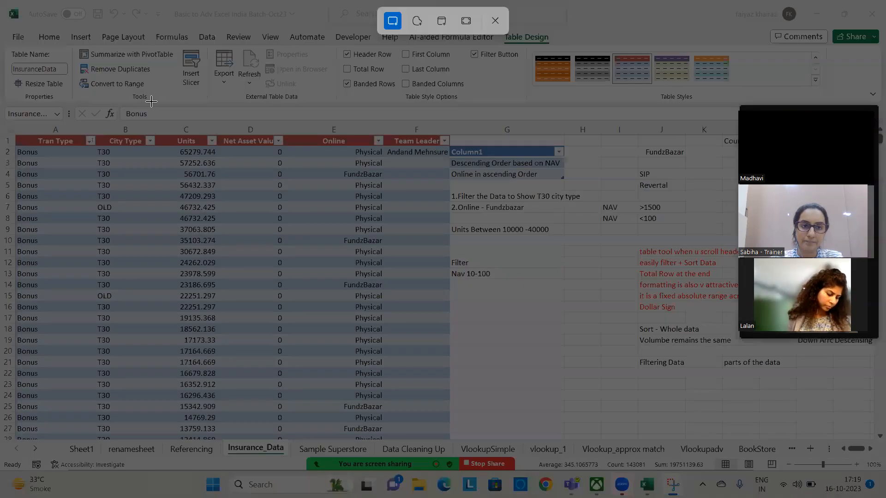
left_click_drag(160, 94, 573, 431)
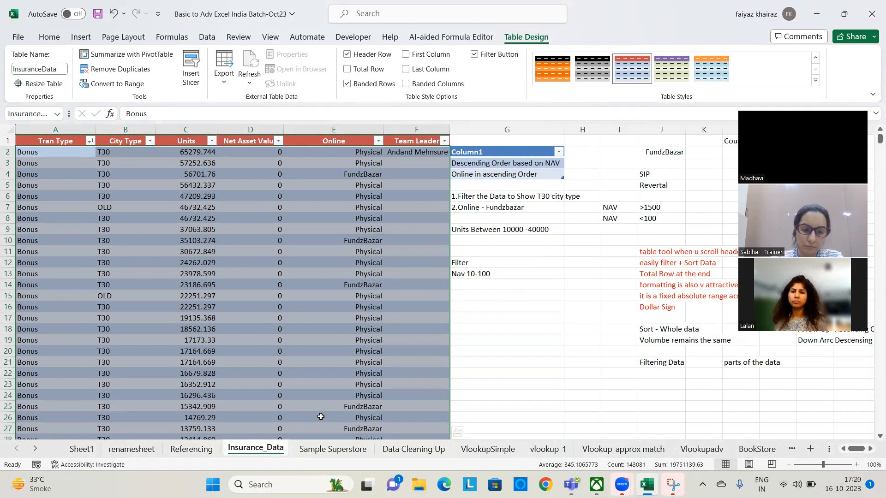
left_click(704, 315)
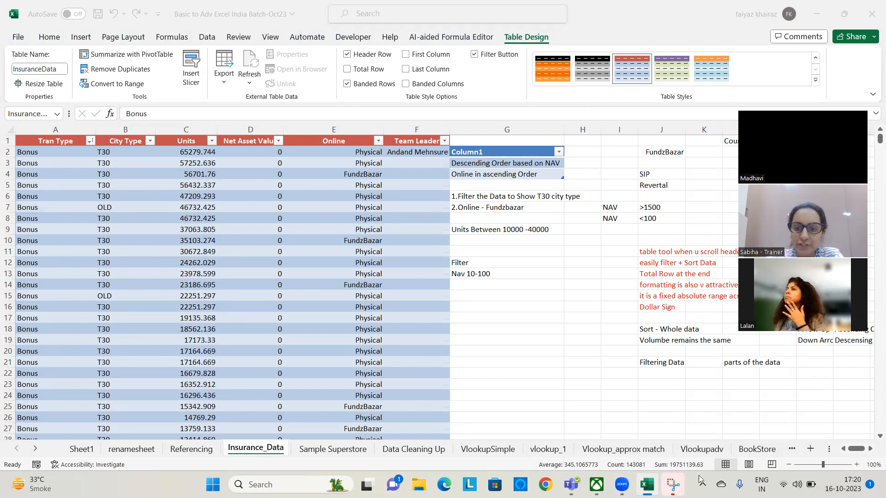
Take a new snip of the meeting chat with the participants' shared table screenshots
left_click(675, 486)
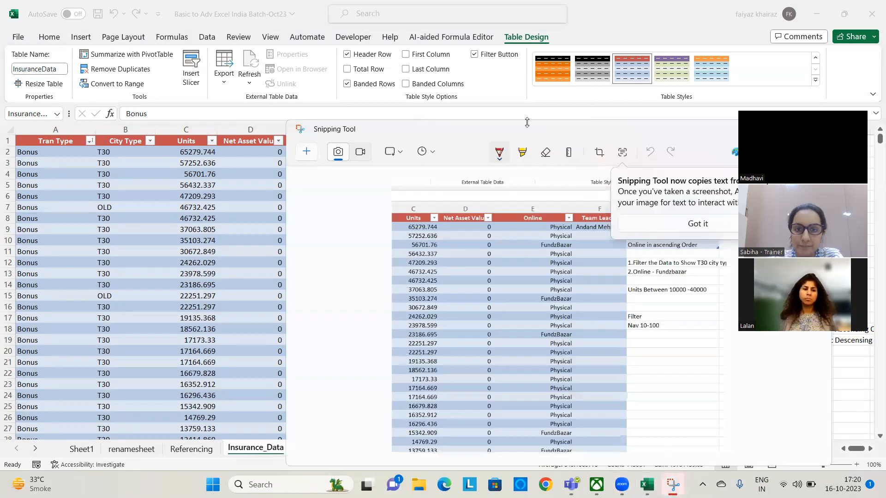
left_click(304, 156)
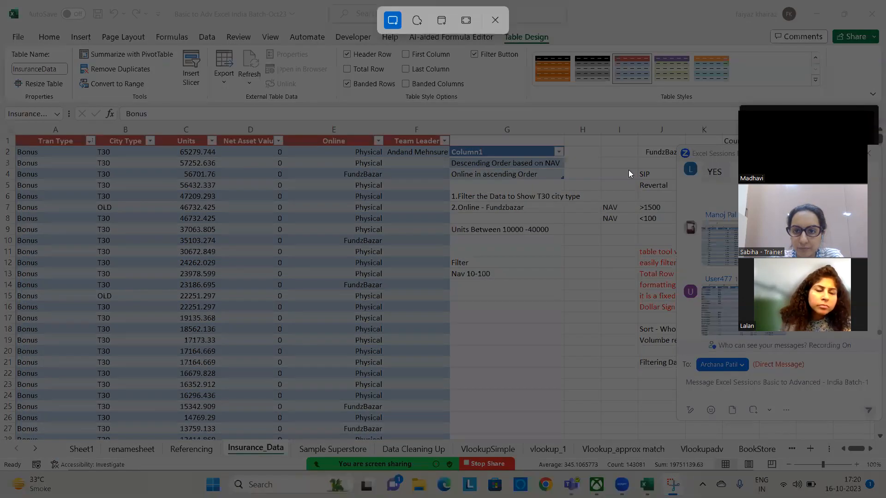
left_click_drag(689, 183, 857, 388)
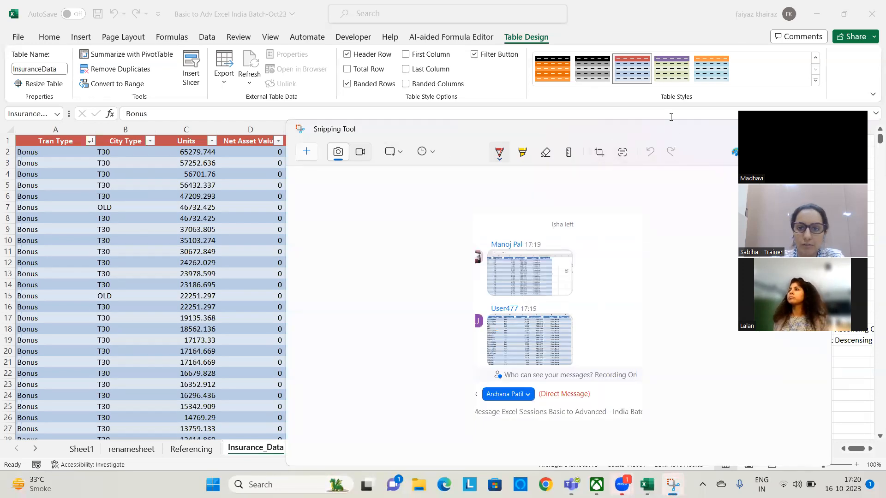
left_click(598, 114)
left_click(672, 485)
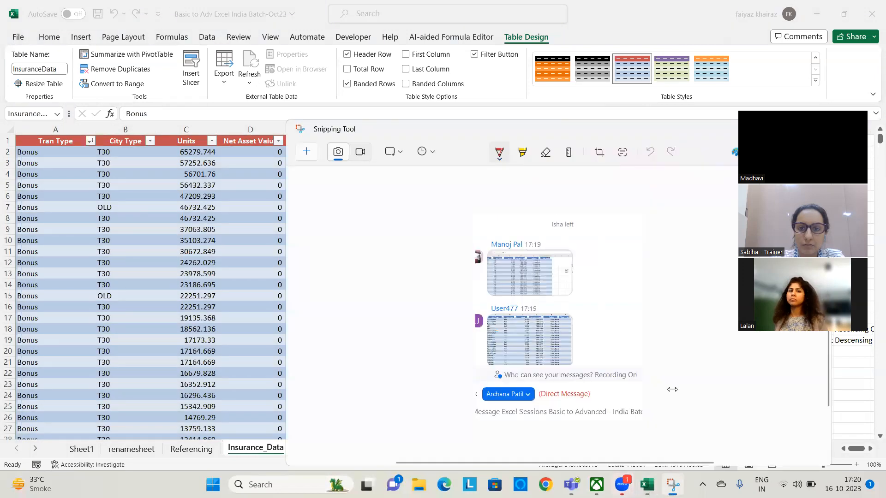
left_click_drag(653, 131, 422, 117)
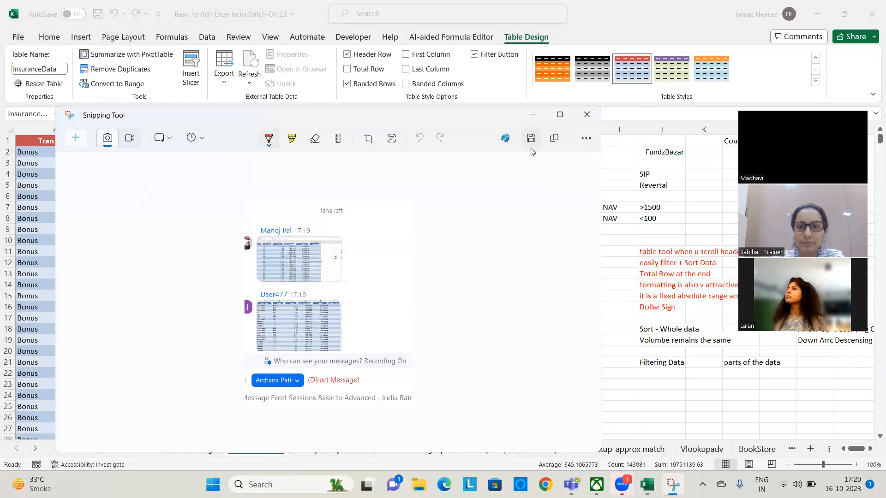
left_click(531, 139)
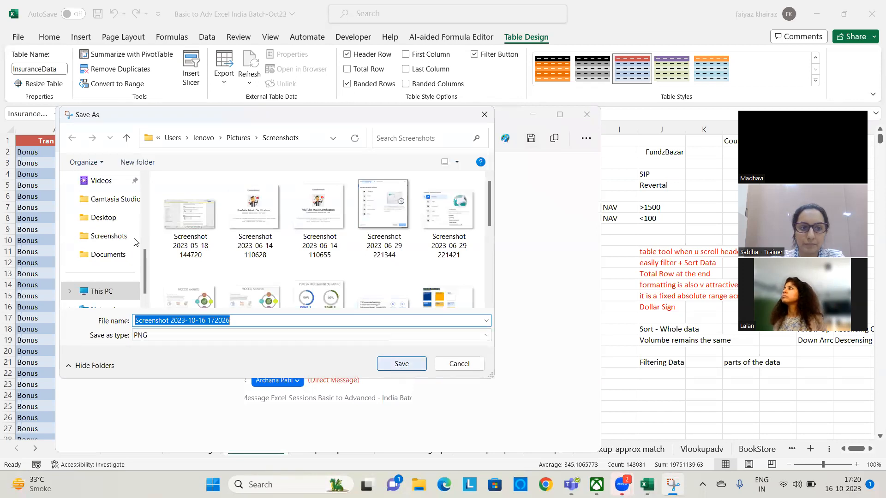
left_click(103, 217)
left_click(400, 363)
left_click(534, 115)
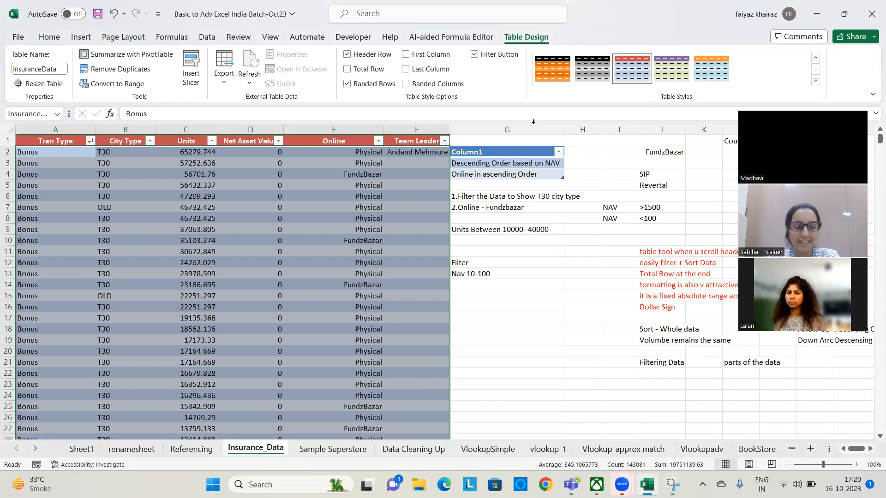
Reopen Snipping Tool and capture another snip of the newer meeting chat messages
left_click(671, 485)
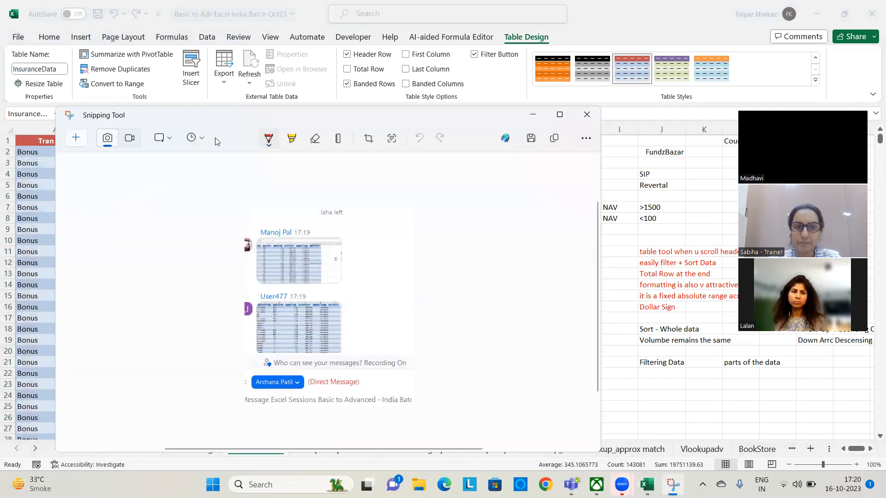
left_click(368, 139)
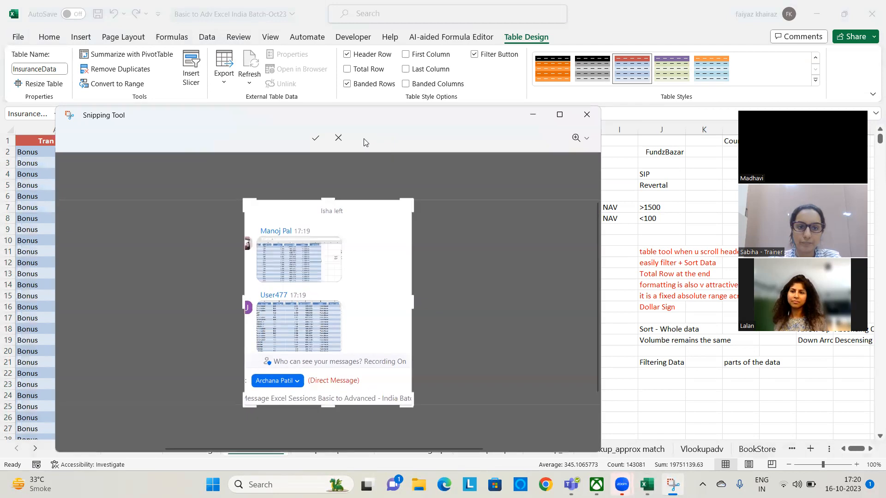
left_click(339, 138)
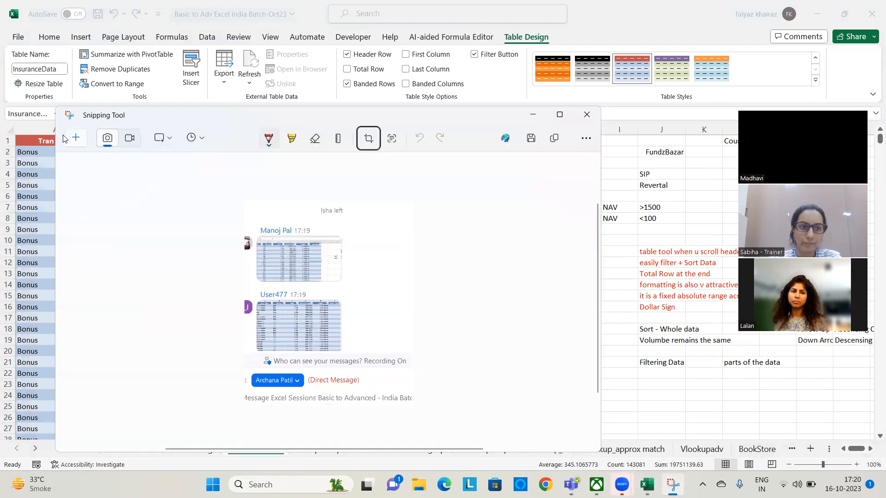
key("ctrl+n")
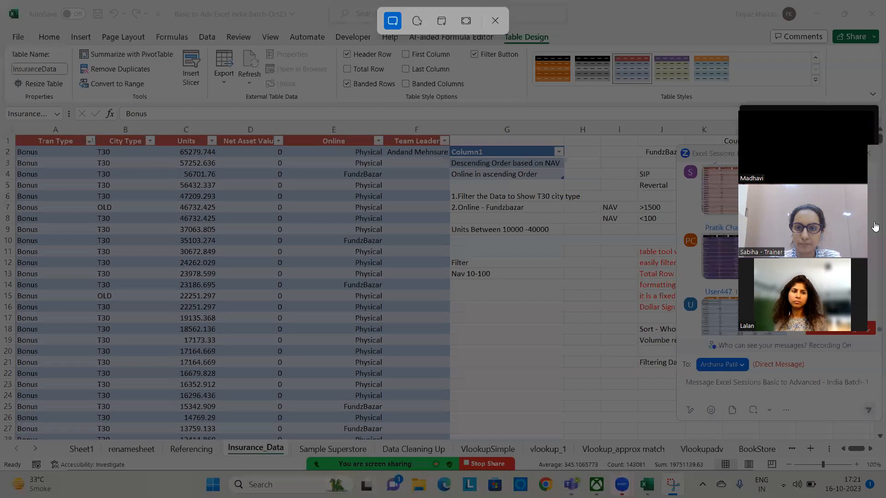
key("Escape")
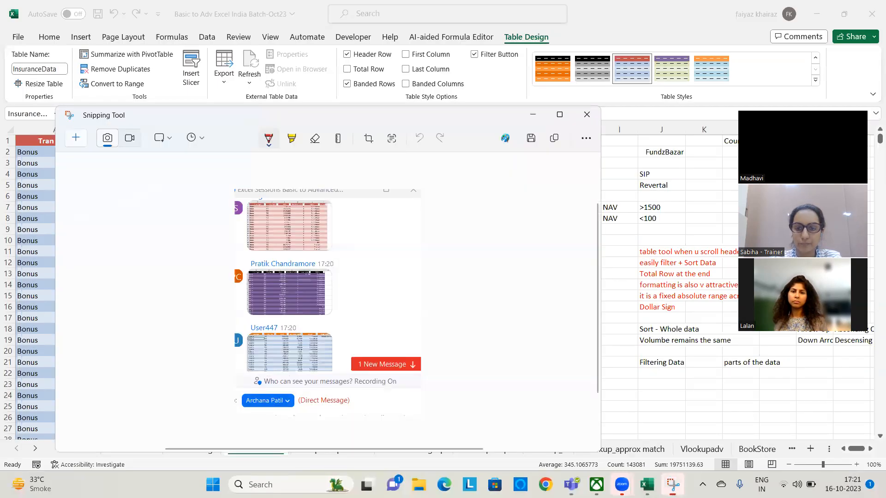
left_click(531, 138)
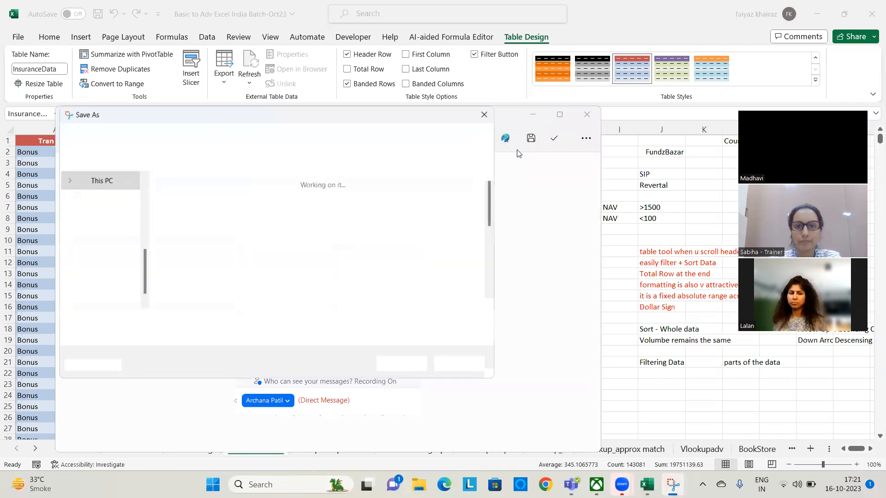
left_click(406, 365)
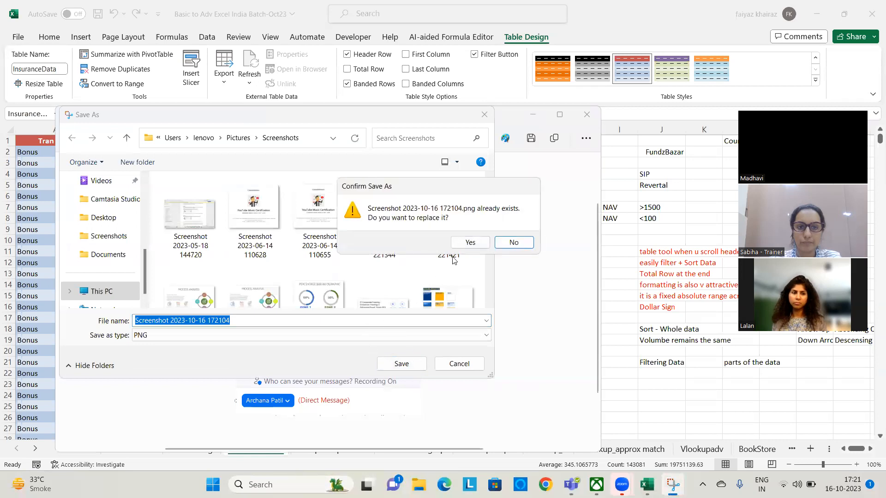
left_click(514, 243)
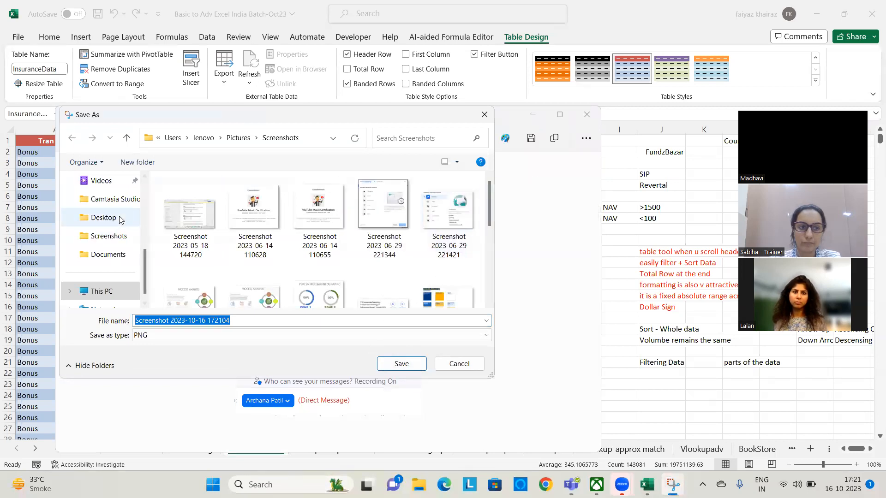
left_click(103, 217)
left_click(401, 364)
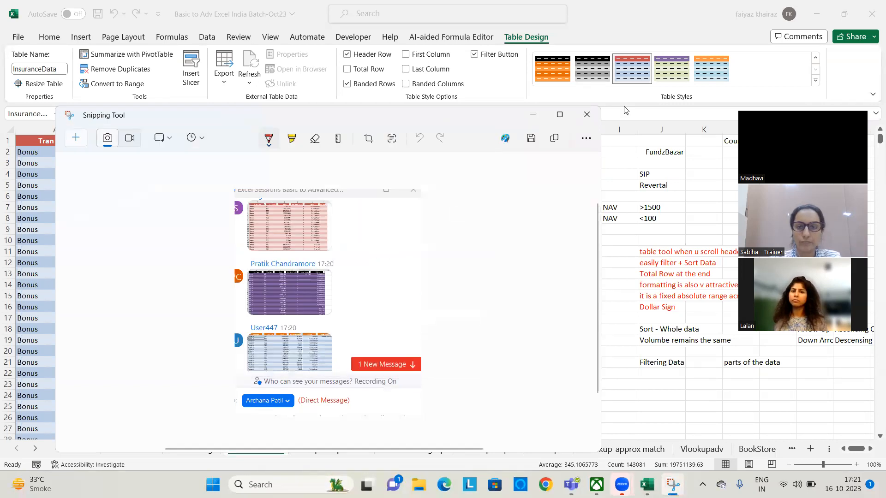
left_click(533, 117)
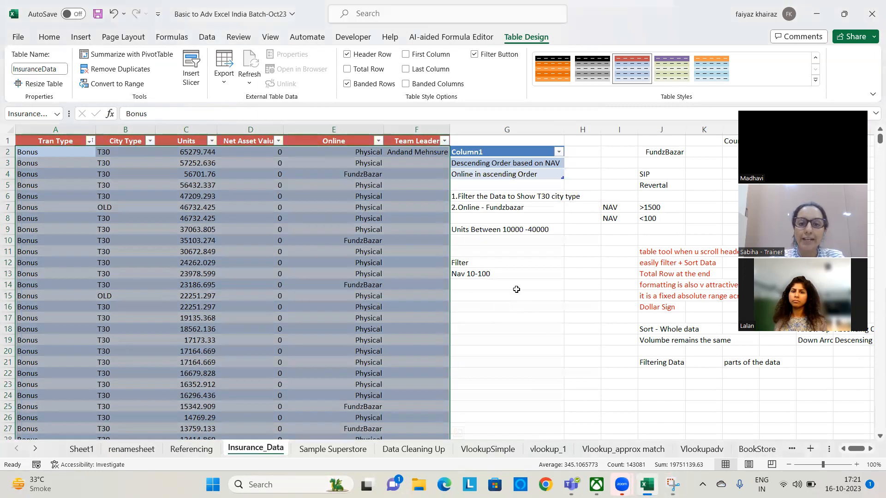
Convert the InsuranceData table to a normal range of cells
left_click(516, 285)
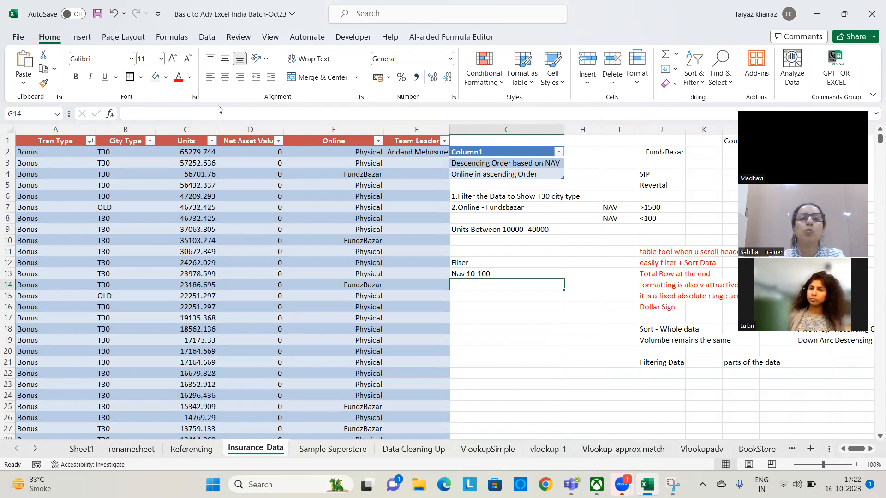
left_click(299, 285)
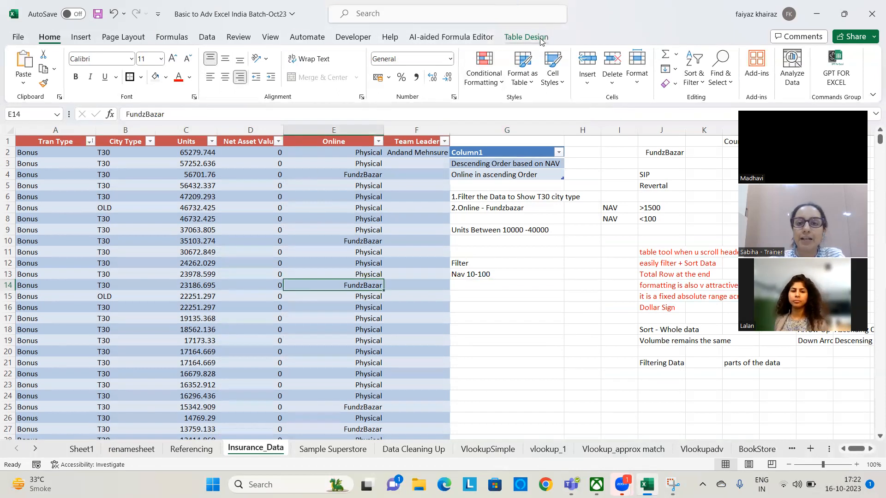
left_click(541, 39)
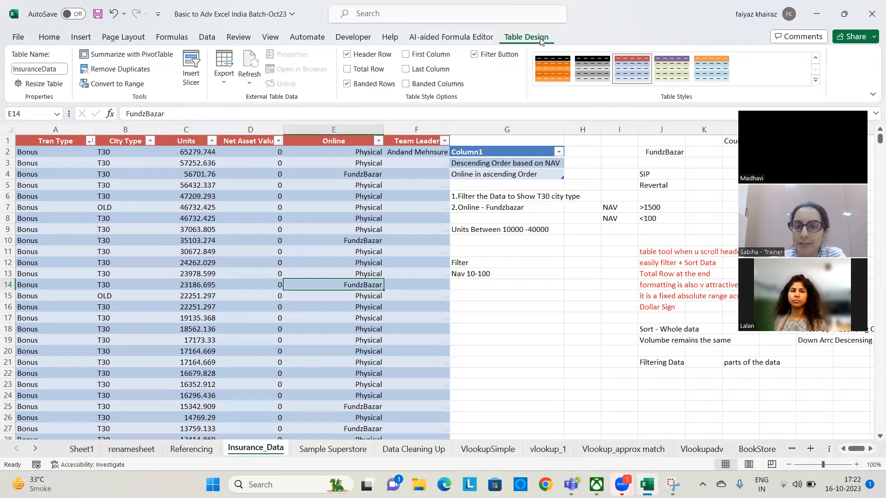
left_click(99, 84)
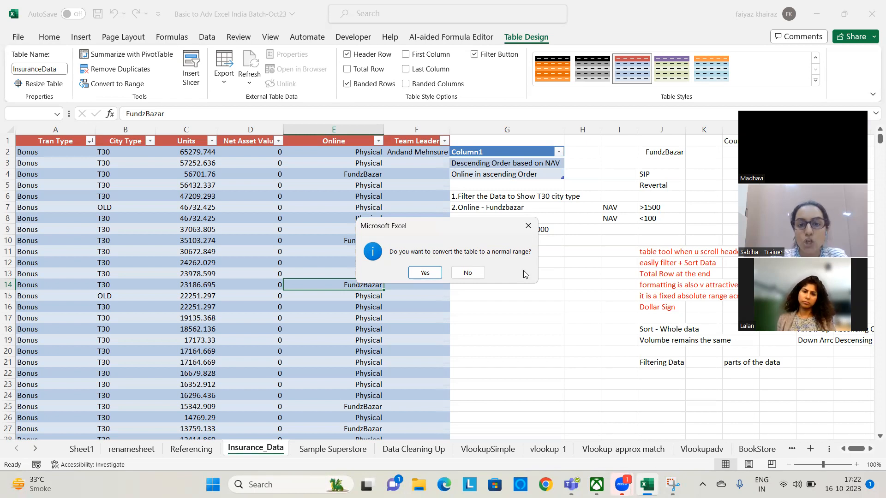
left_click(436, 272)
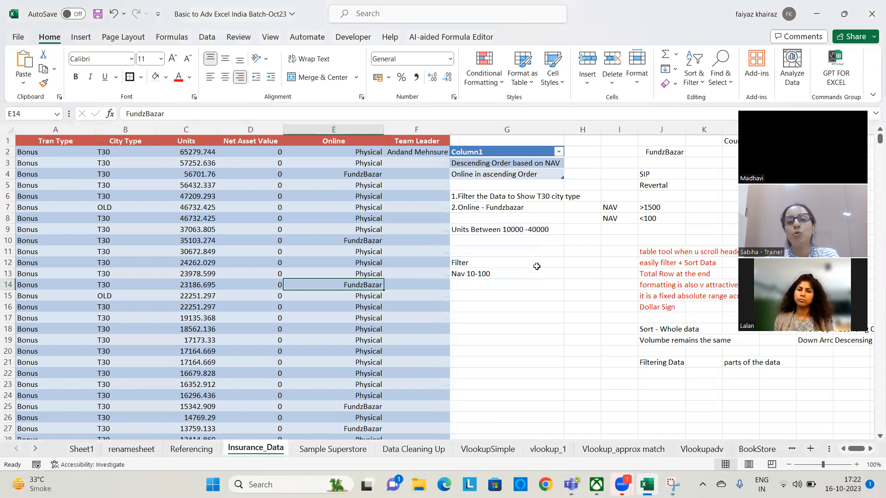
Enter a first name in A28618, directly below the last insurance data row, to test whether the range expands
left_click(340, 216)
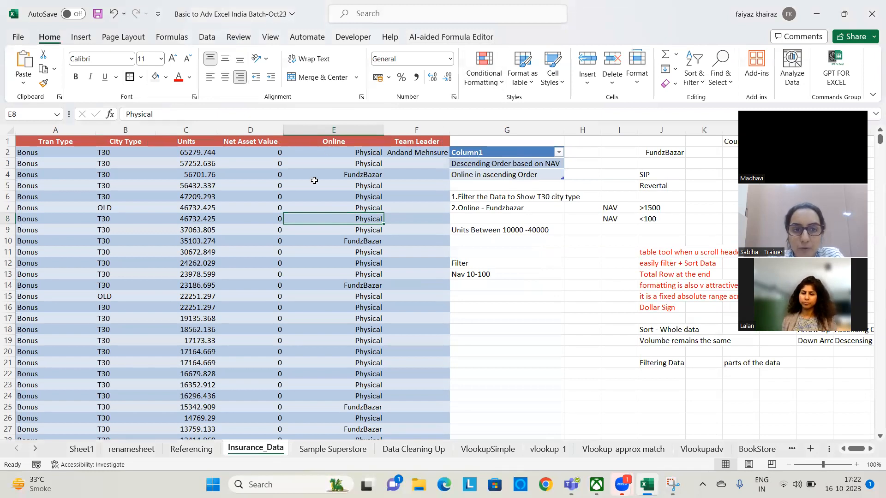
scroll(280, 298, "down", 10)
left_click_drag(879, 139, 879, 428)
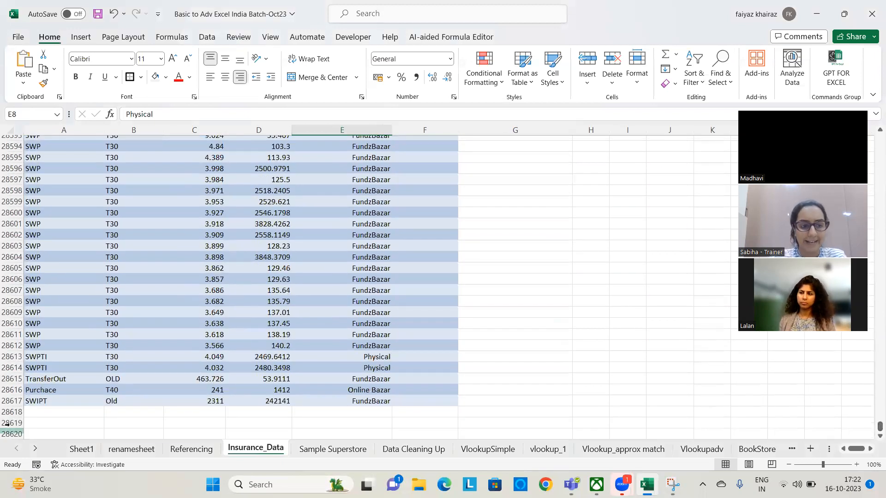
left_click(46, 412)
type("sabiha")
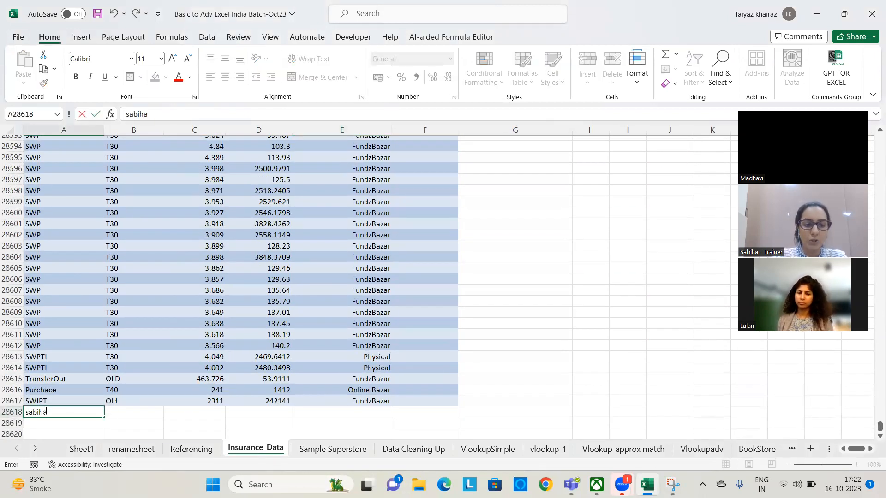
key("Return")
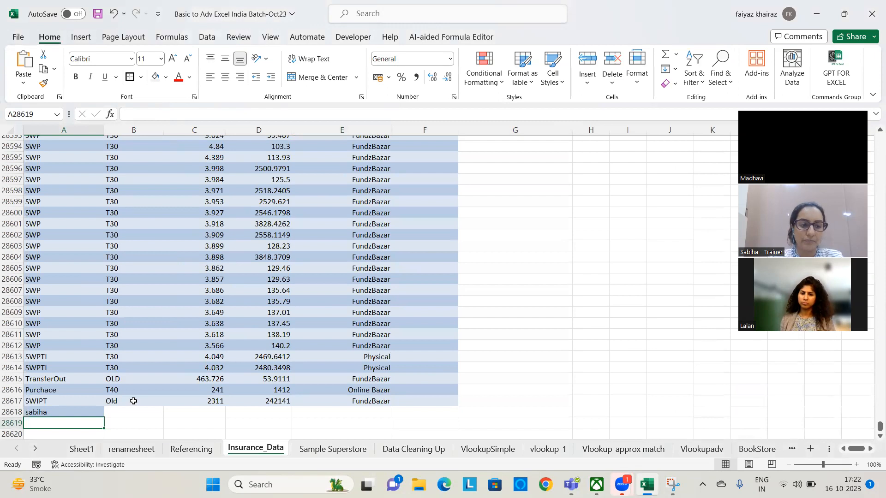
scroll(217, 359, "up", 12)
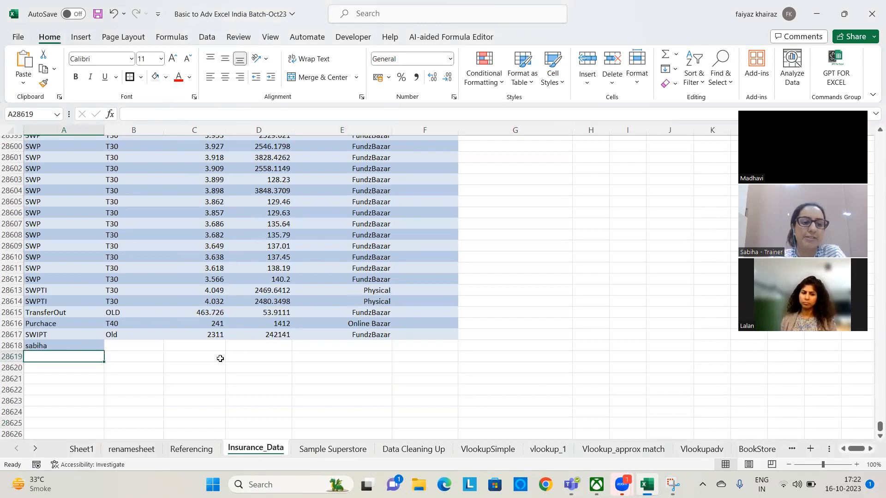
Add a note beside the data with "Formatting" in G16 and "which Is retINE" in G17
left_click_drag(880, 427, 857, 96)
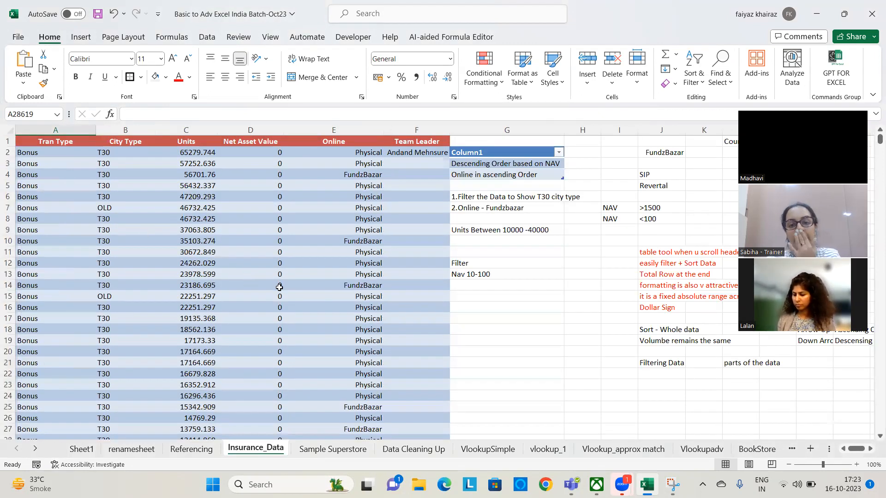
left_click(494, 308)
type("Formatting")
key("Return")
type("which Is")
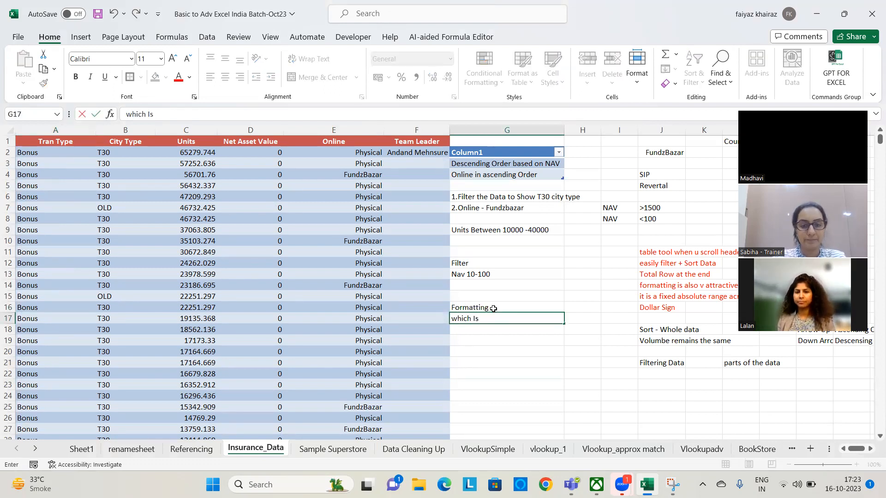
type(" ret")
key("Caps_Lock")
type("INE")
key("Return")
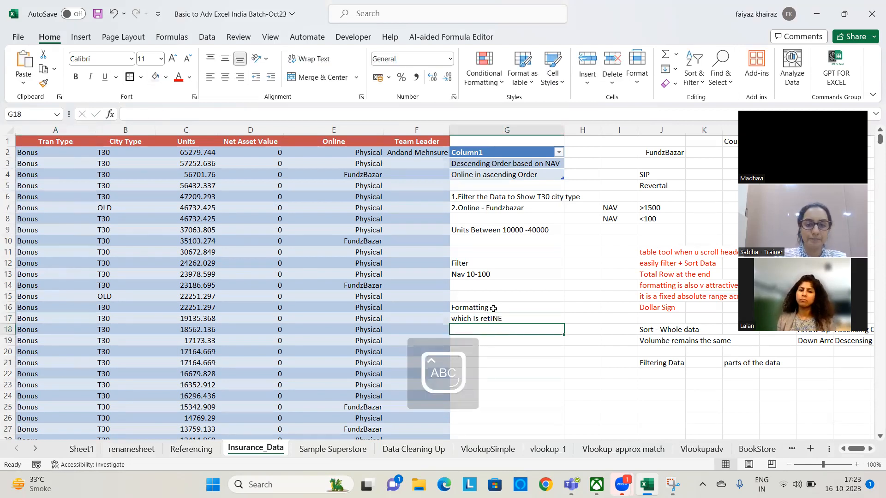
Replace the note in G17 with "Retained" and colour the text in G16:G17 red
key("Up")
type("rETAINED")
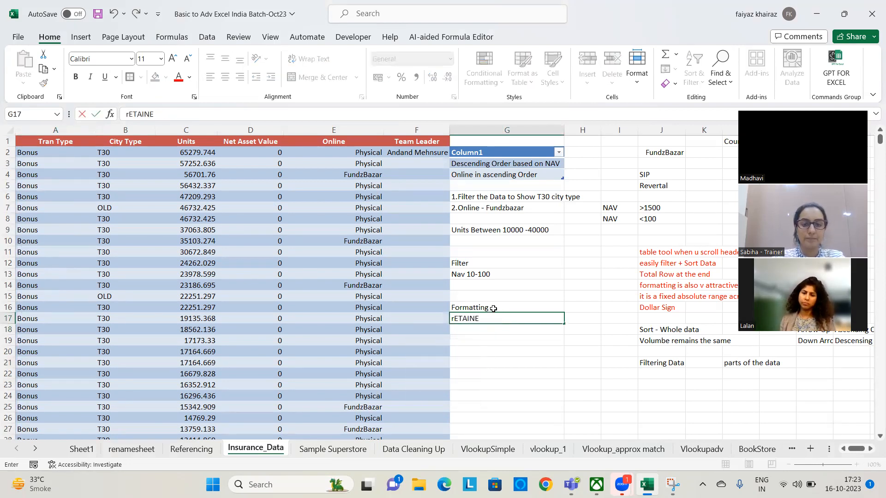
key("Return")
left_click_drag(517, 307, 517, 318)
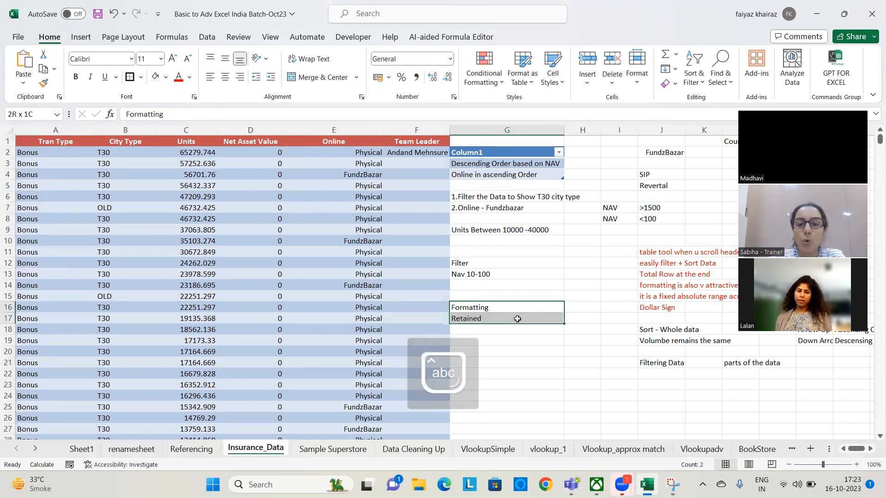
left_click(179, 77)
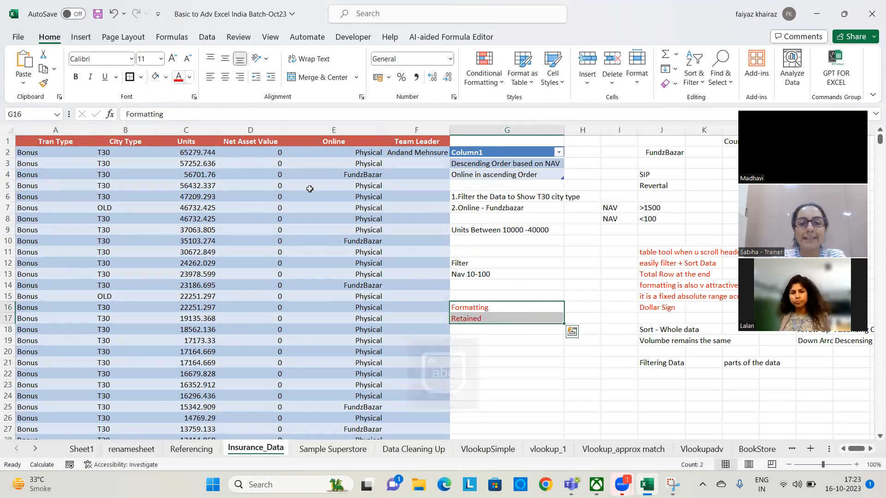
left_click(498, 372)
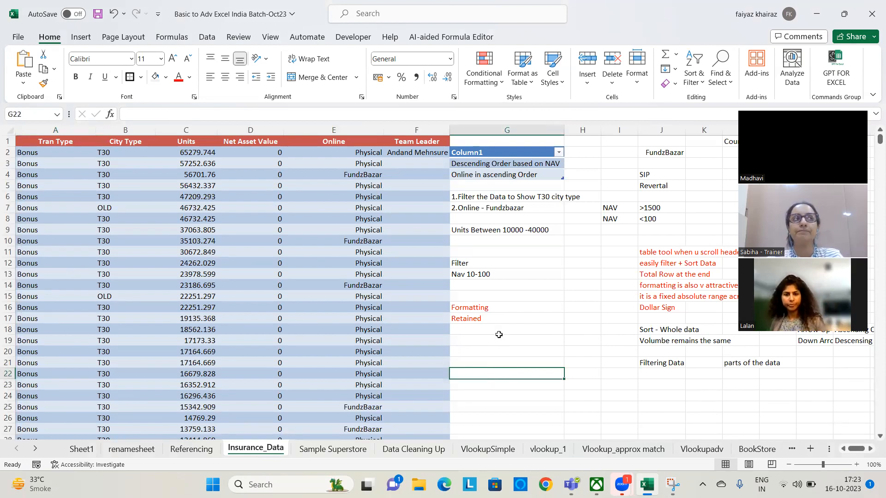
left_click(299, 285)
scroll(292, 277, "down", 9)
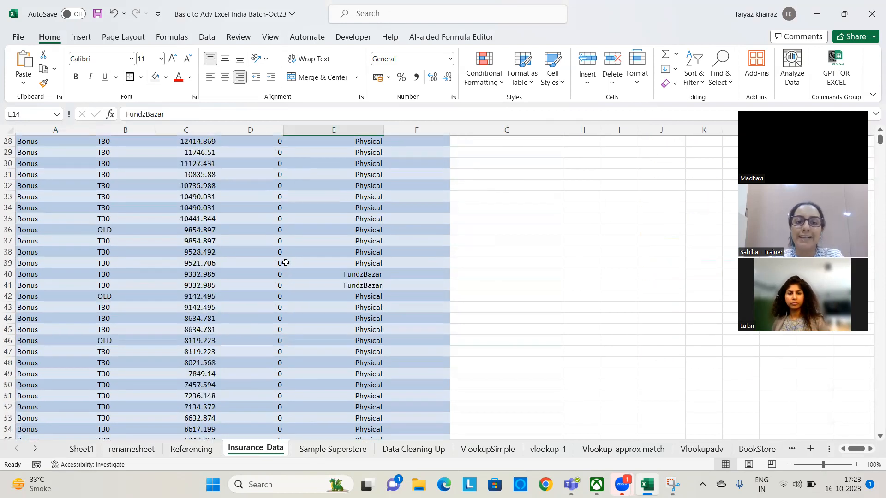
scroll(556, 270, "up", 9)
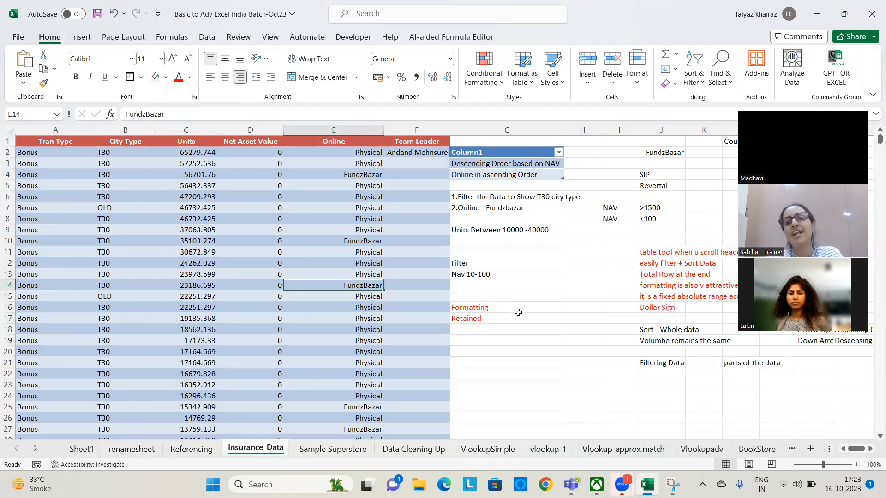
mouse_move(508, 308)
left_mouse_down()
mouse_move(507, 332)
mouse_move(508, 319)
left_mouse_up()
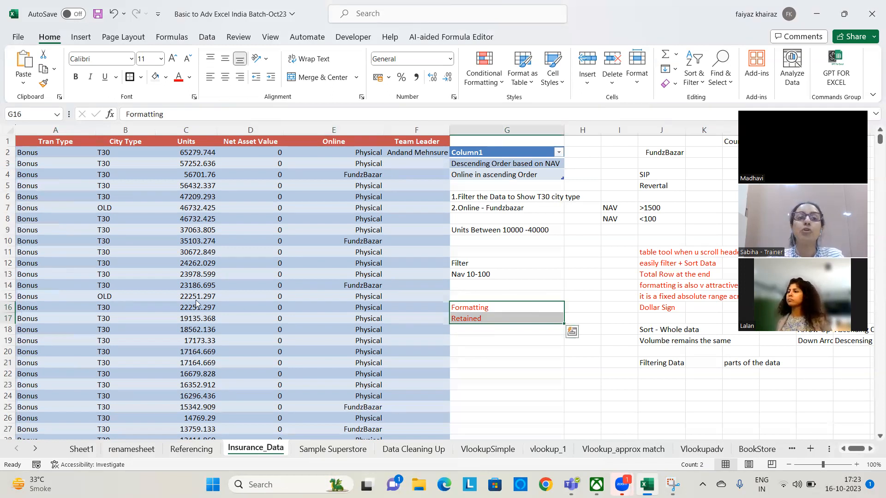
left_click(251, 208)
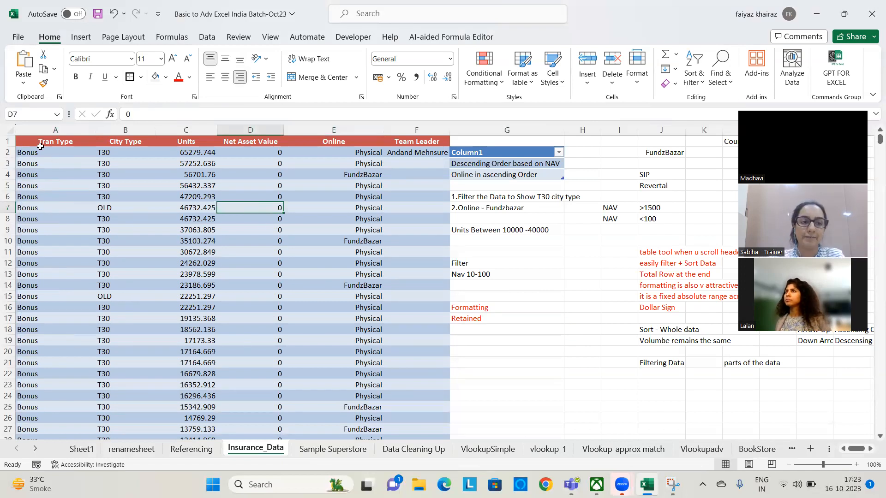
Clear only the formatting from the whole insurance data range in columns A to F, including the header row
left_click_drag(41, 143, 138, 185)
left_click_drag(270, 249, 383, 324)
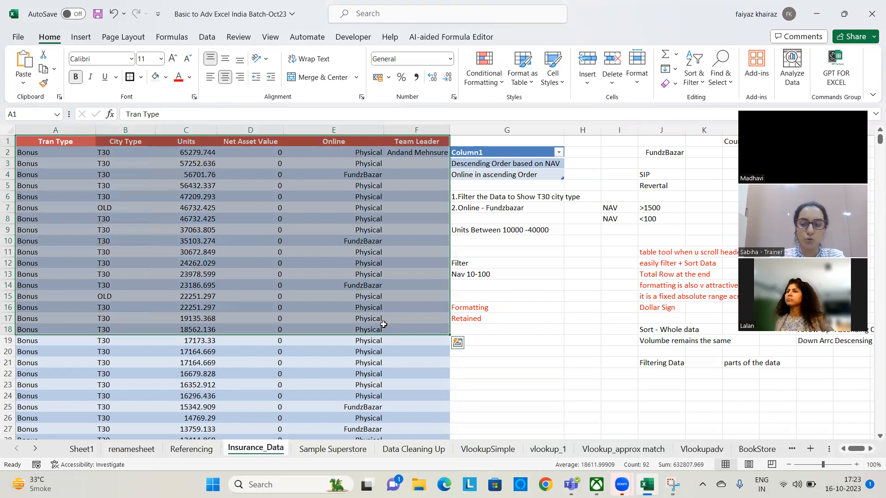
key("ctrl+shift+Down")
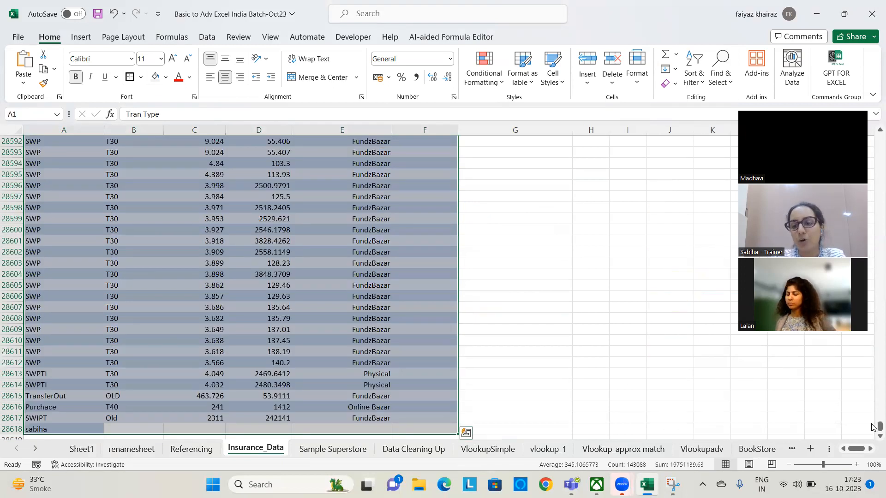
left_click_drag(879, 427, 880, 137)
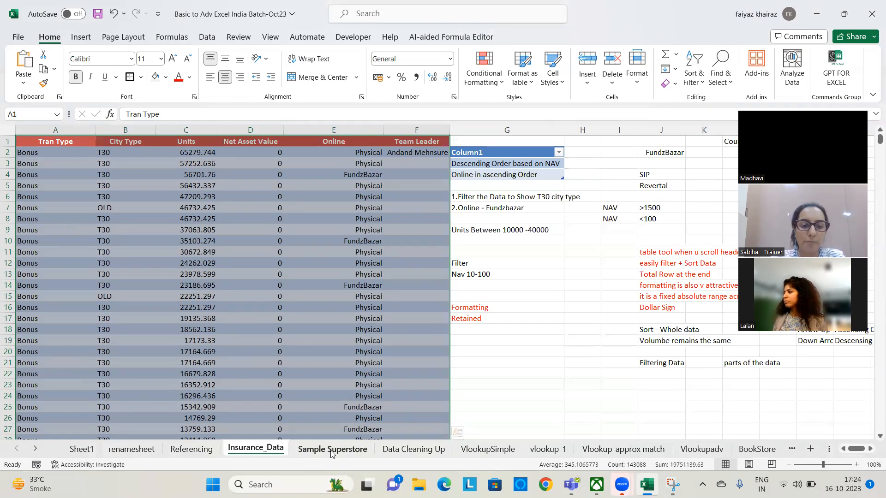
left_click(675, 84)
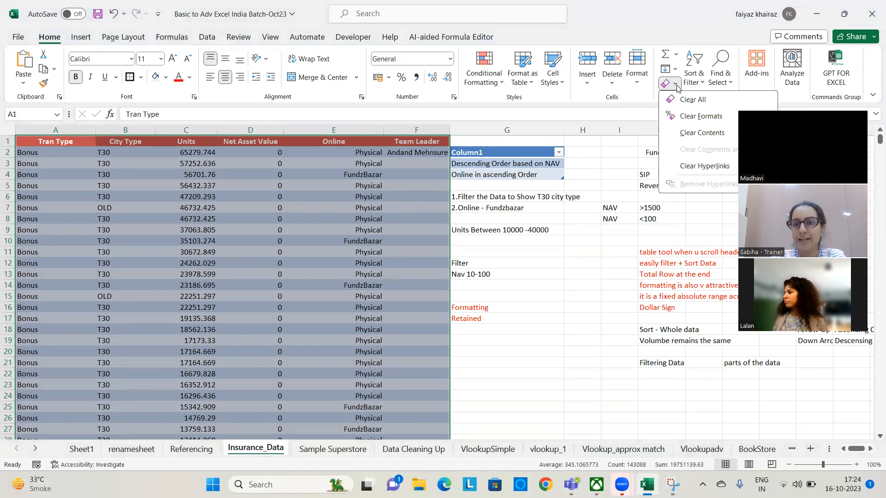
left_click(699, 120)
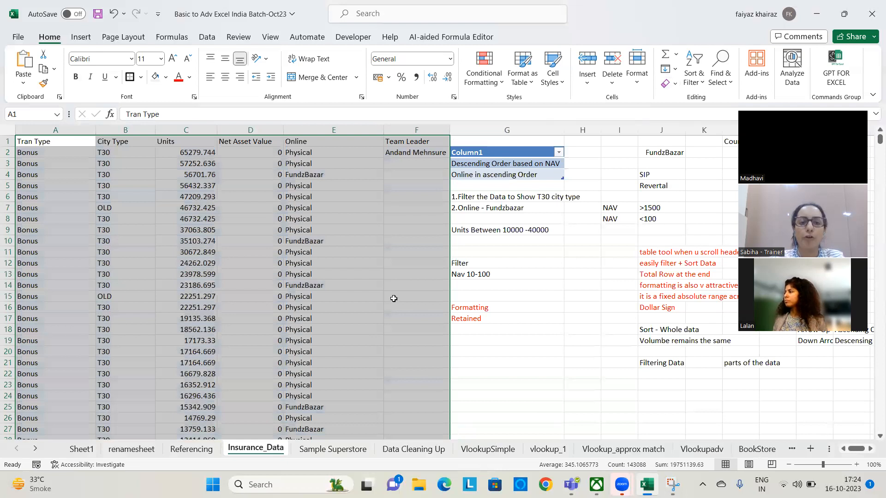
left_click(489, 287)
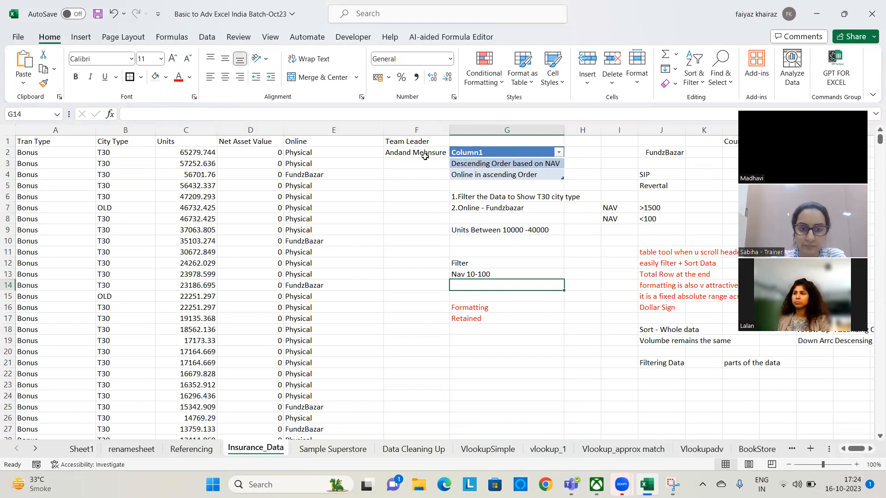
Delete the Team Leader heading and the entry below it by clearing the contents of F1:F3
left_click_drag(429, 141, 431, 162)
key("Delete")
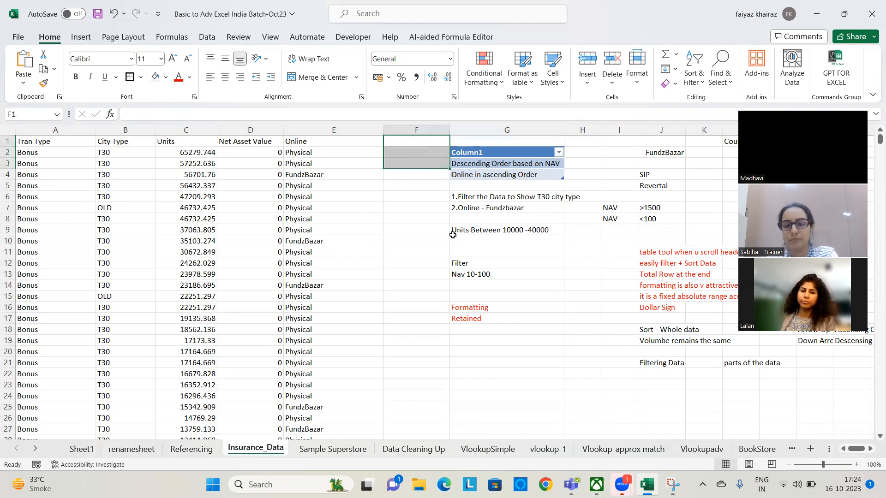
left_click(455, 240)
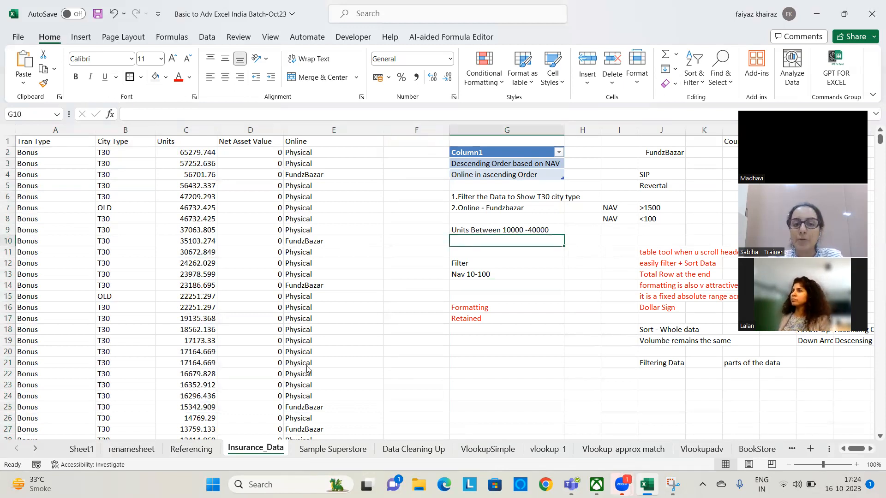
left_click(331, 281)
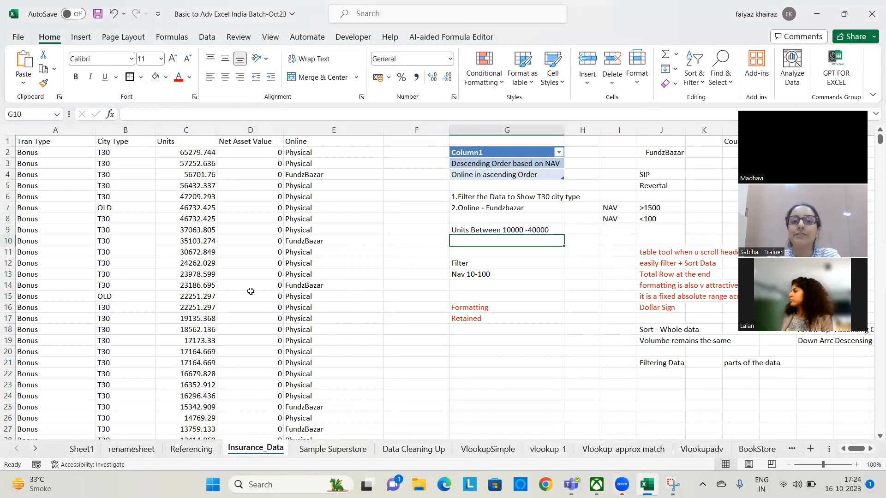
left_click(267, 242)
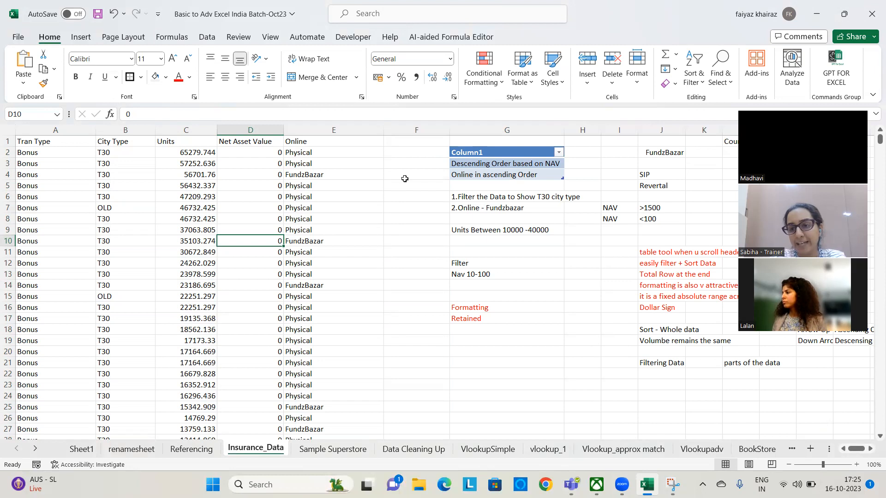
Clear all contents and formatting from every cell on Sheet1
left_click(84, 457)
left_click(396, 289)
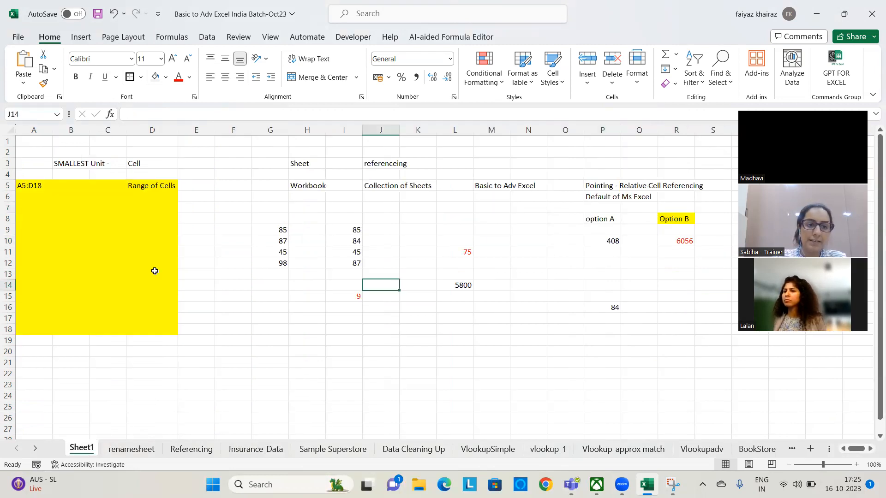
left_click(244, 168)
key("ctrl+a")
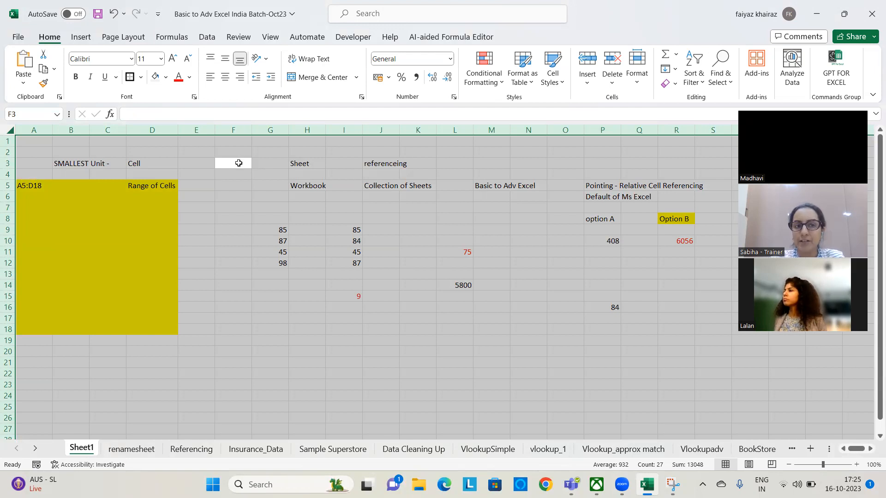
left_click(676, 85)
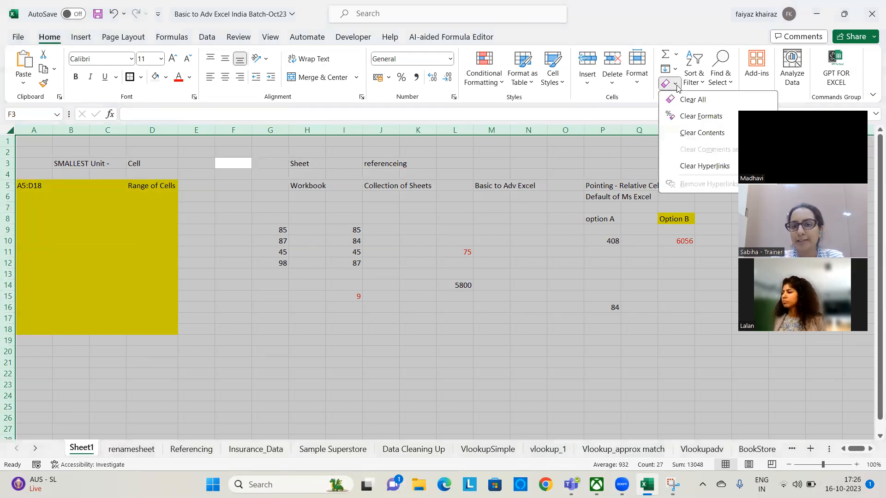
left_click(706, 102)
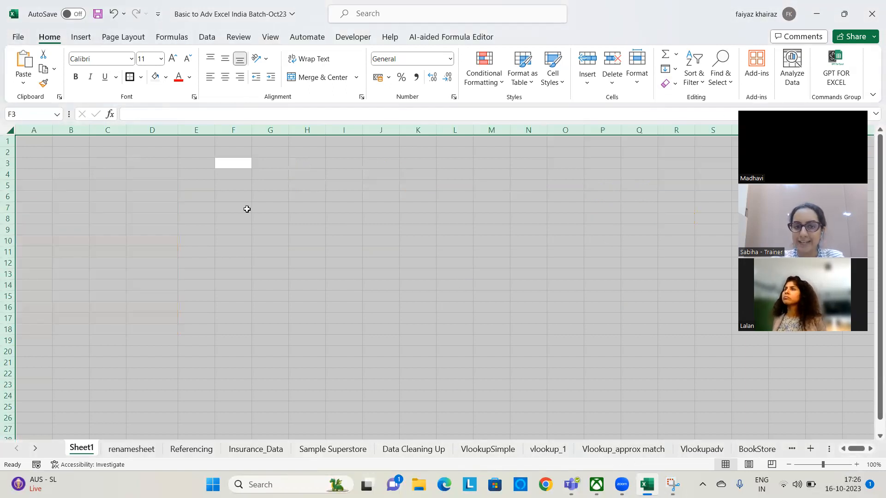
Start a topic list on Sheet1 with "Referencing" in H3, "Dollar Sign" in H4 and "Autosum functions" in H5
left_click(314, 169)
type("Referencing")
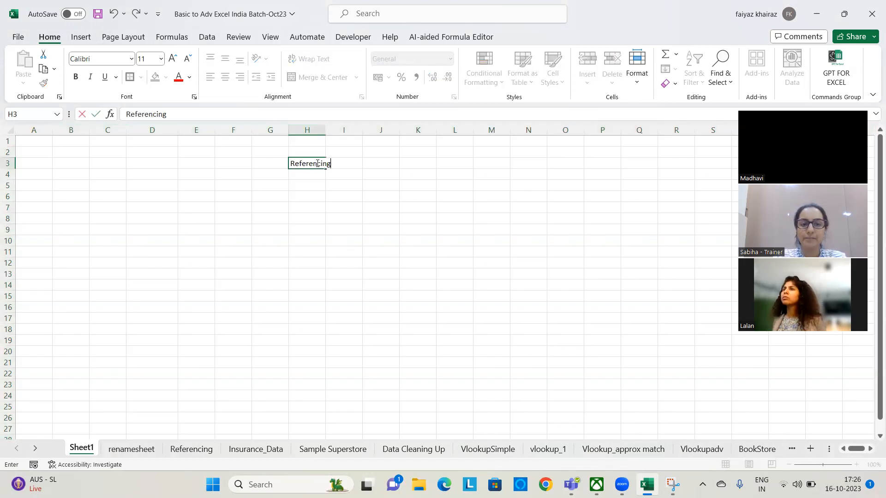
key("Return")
type("Dollar Sign")
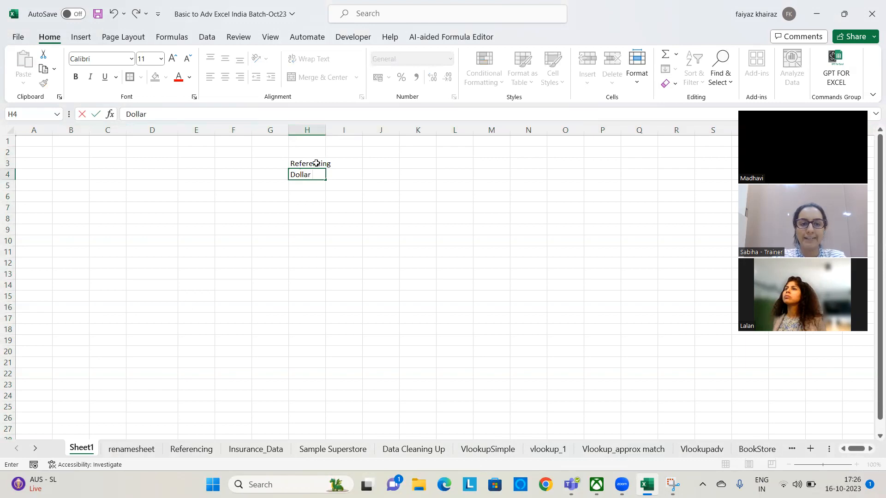
key("Return")
type("Au")
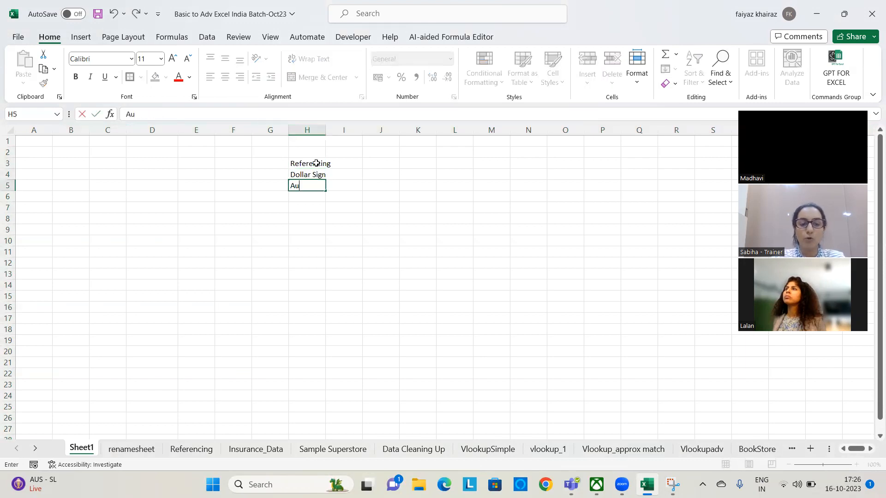
type("tosum functions")
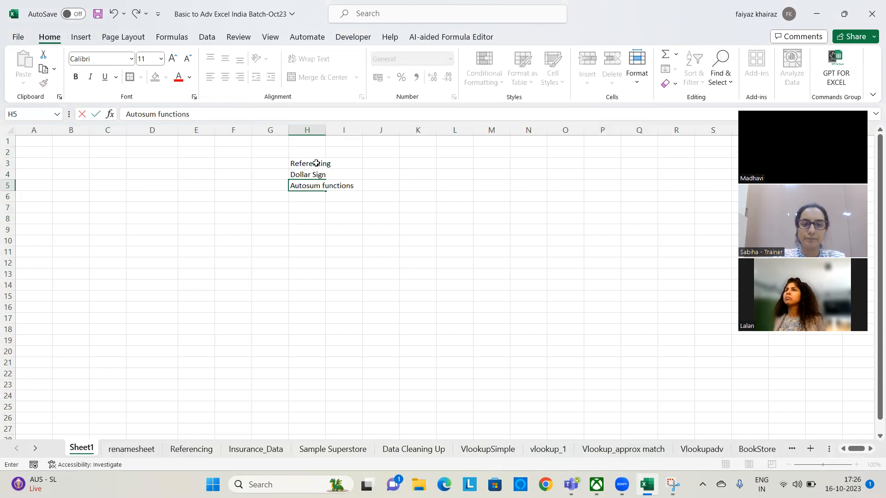
key("Return")
Add "Small, Large Function", "Table tool", "Filtering" and "Sorting" to the topic list in H6:H9
type("M")
key("BackSpace")
type("Small")
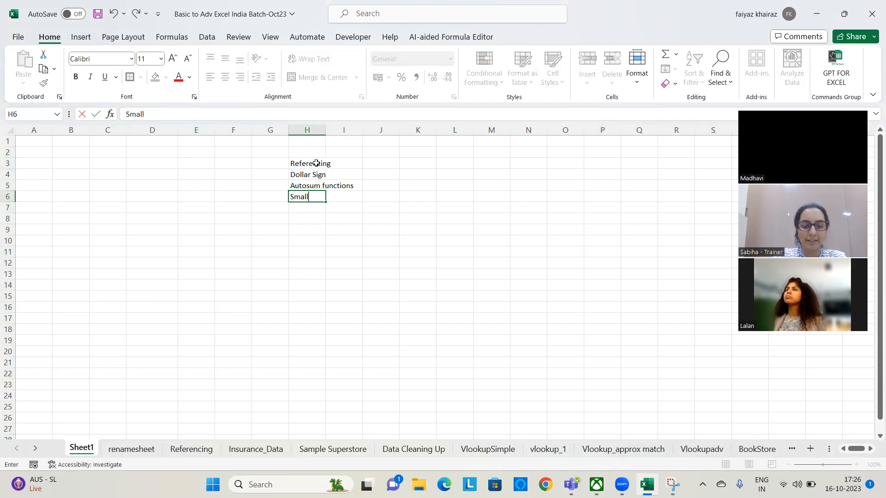
type(", Large Function")
key("Return")
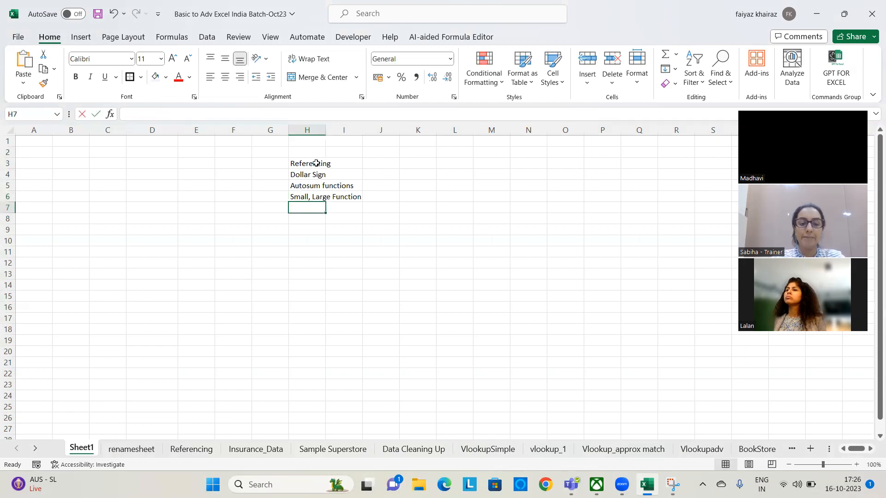
type("Table tool")
key("Return")
type("Filtering")
key("Return")
type("Sorting")
key("Return")
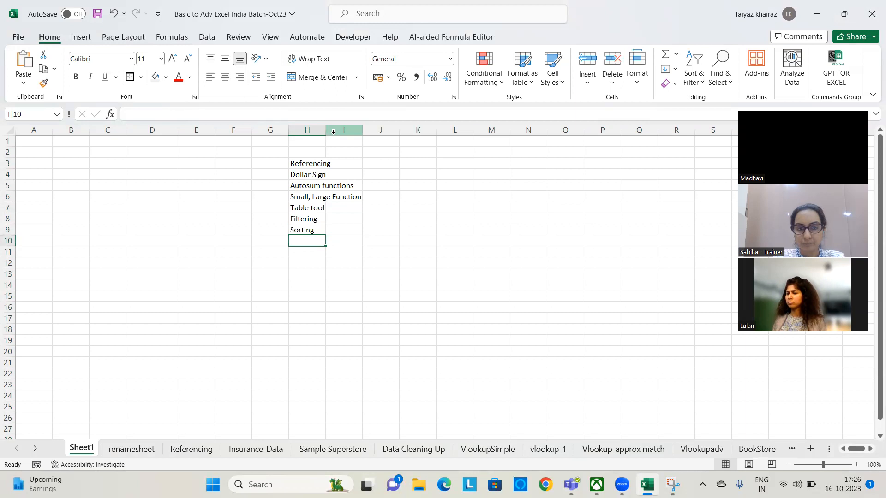
Add "Formatting", "Clear Formatting" and "Converting a table to a Range" to the topic list in H10:H12
type("Formatting")
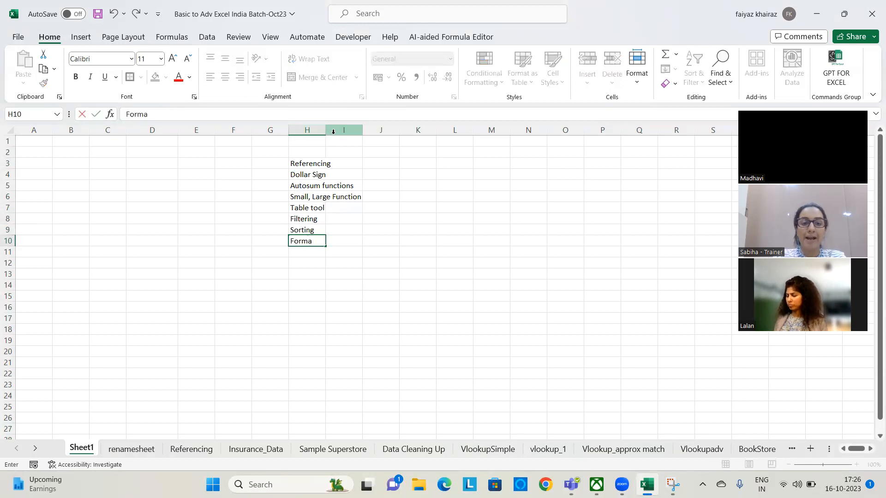
key("Return")
type("Clear")
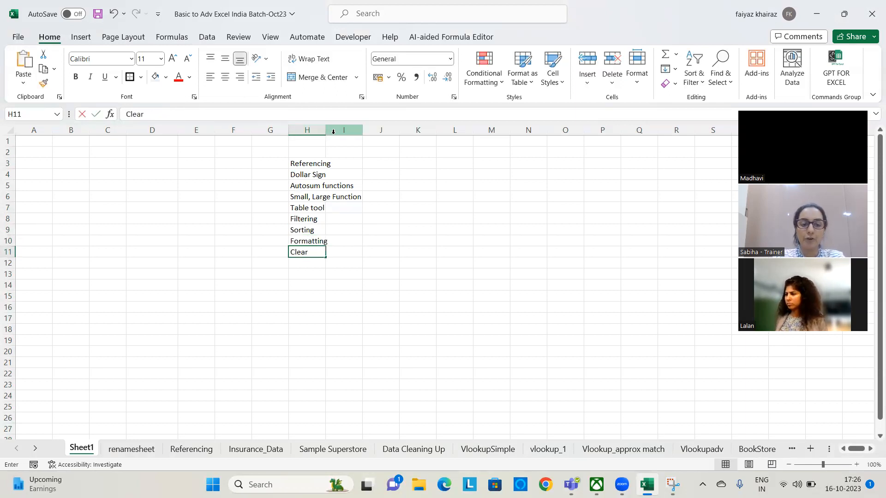
type(" Formatting")
key("Return")
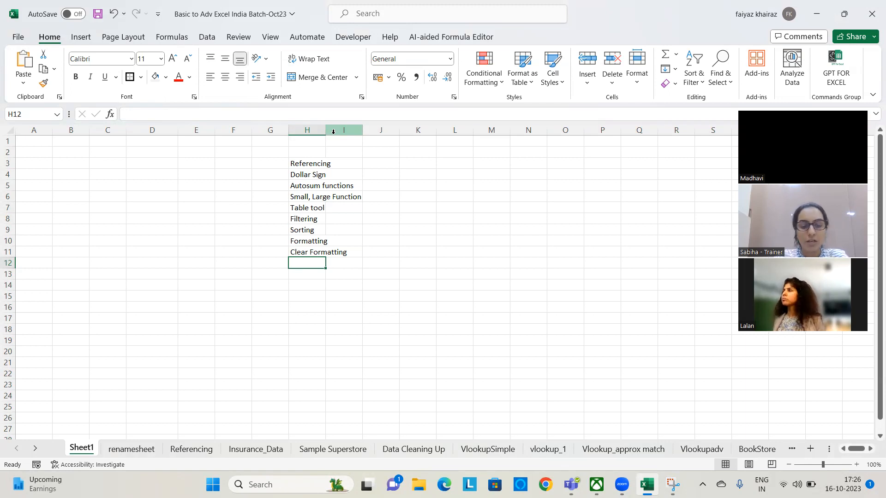
type("Convertin")
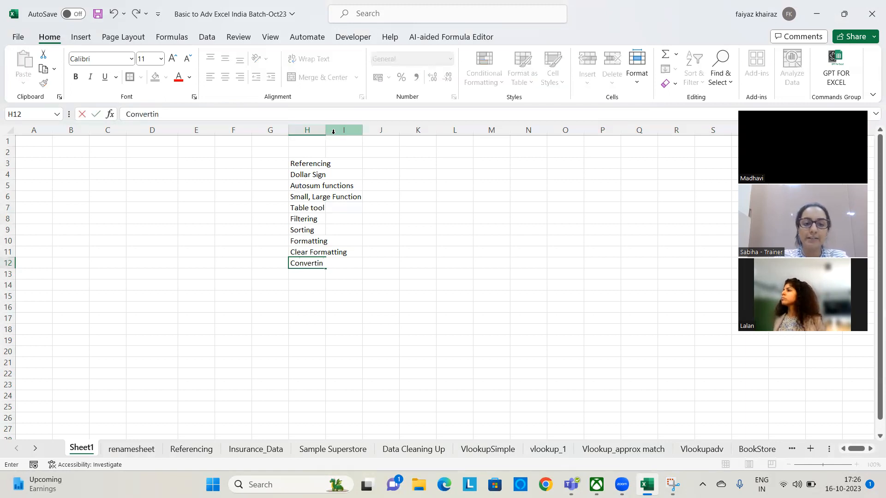
type("g a table to")
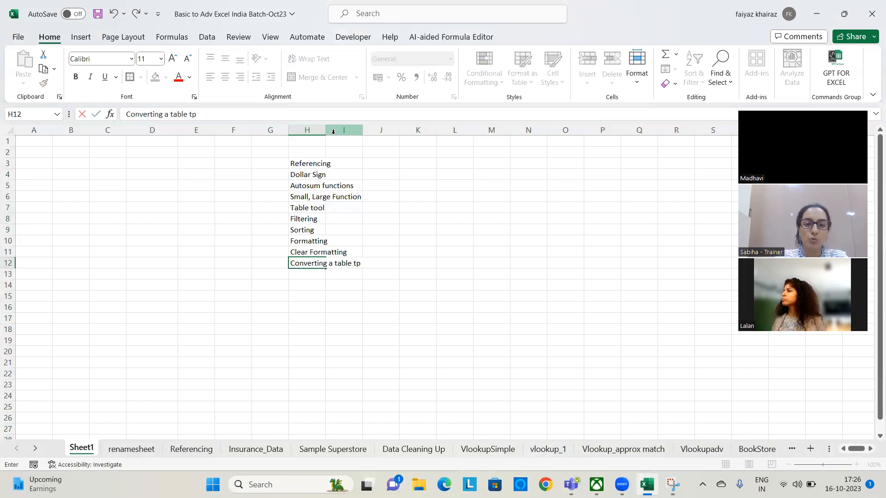
type(" a Range")
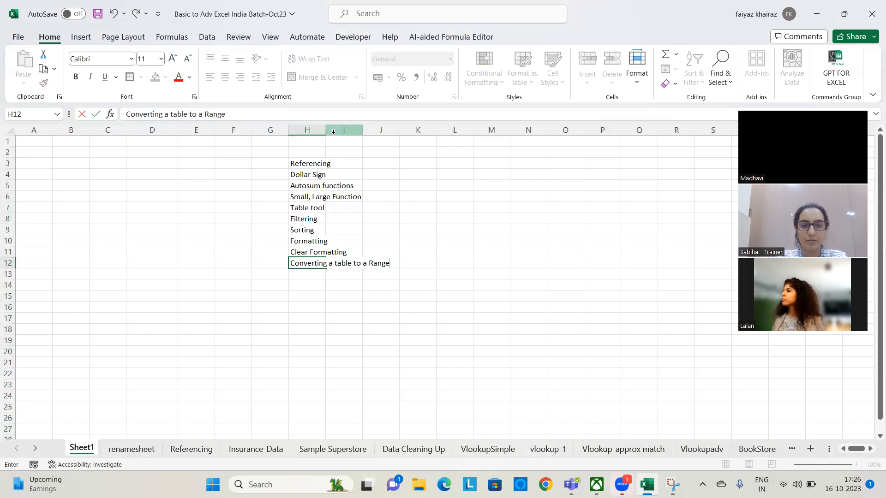
key("Return")
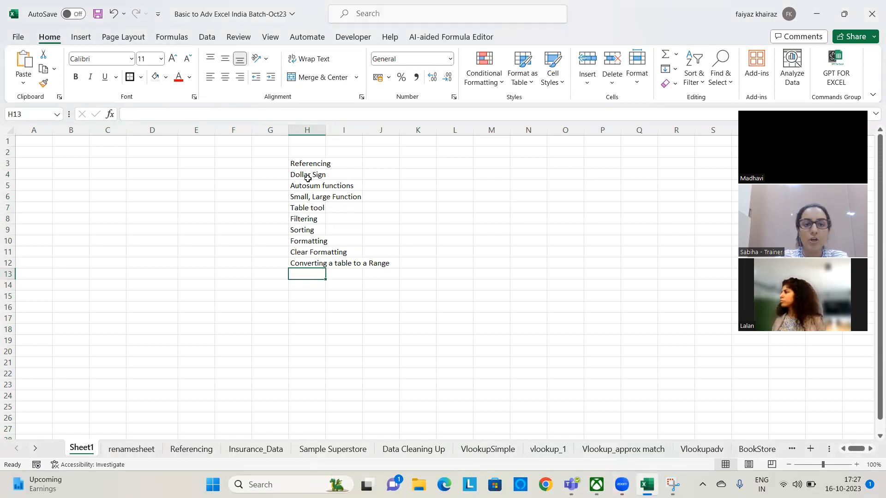
Label the topic list "Day -1" in F3 and save the workbook
left_click(215, 164)
type("Da")
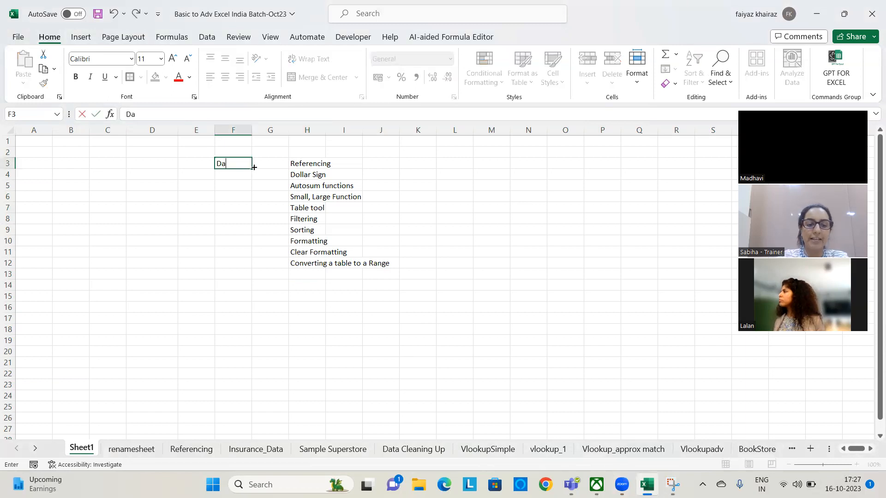
type("y -1")
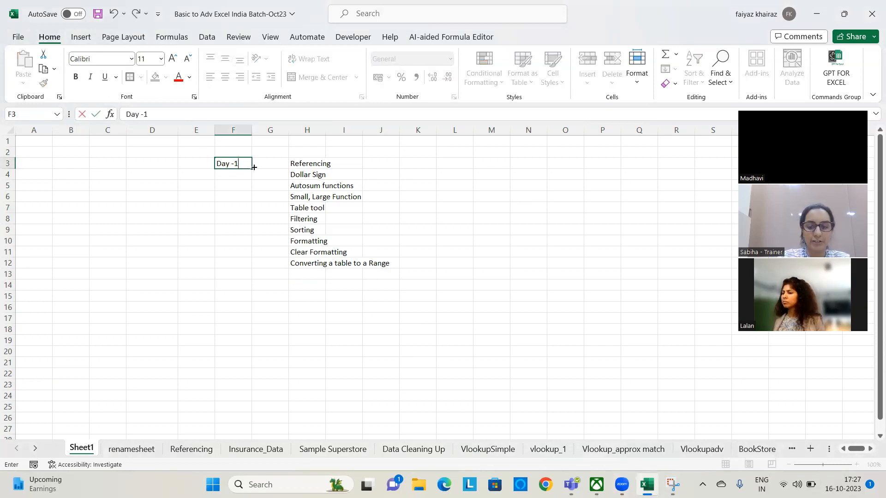
key("Return")
left_click(474, 327)
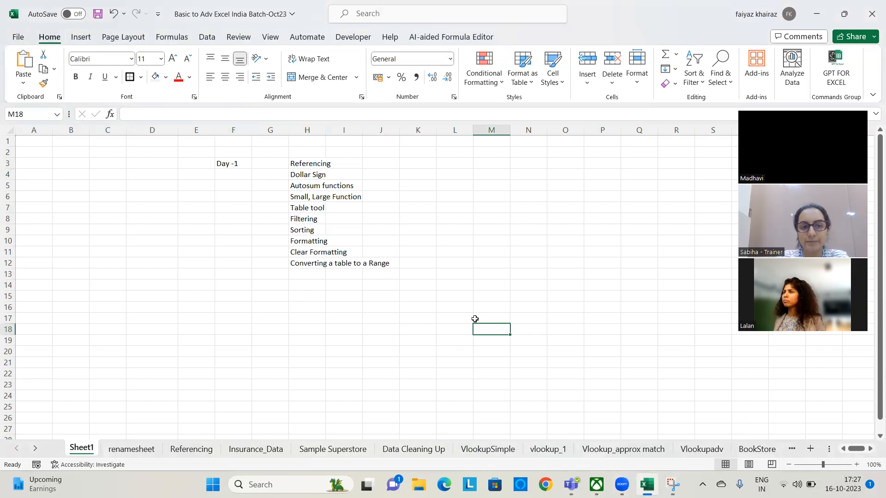
key("ctrl+s")
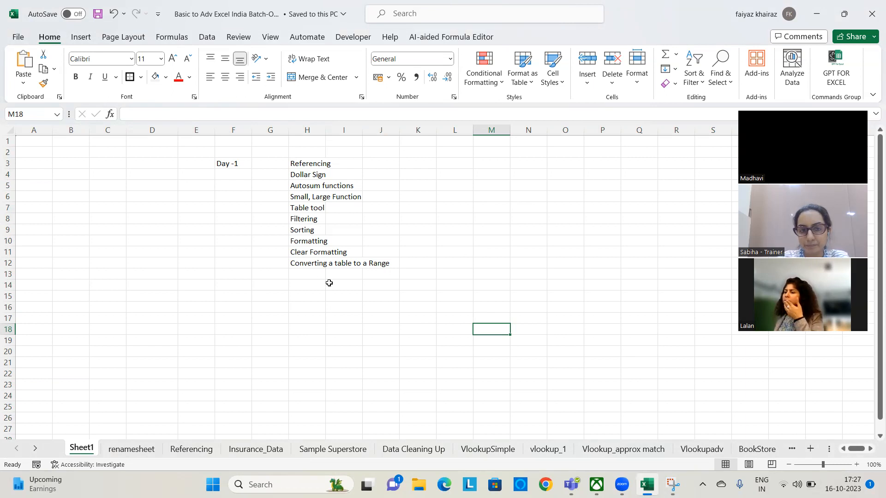
Add "Shortcuts" to the topic list in H13 and enter "Ctrl A, Ctrl Z, Ctrl Y, F4" beside it in J13
left_click(315, 273)
type("Shortcuts")
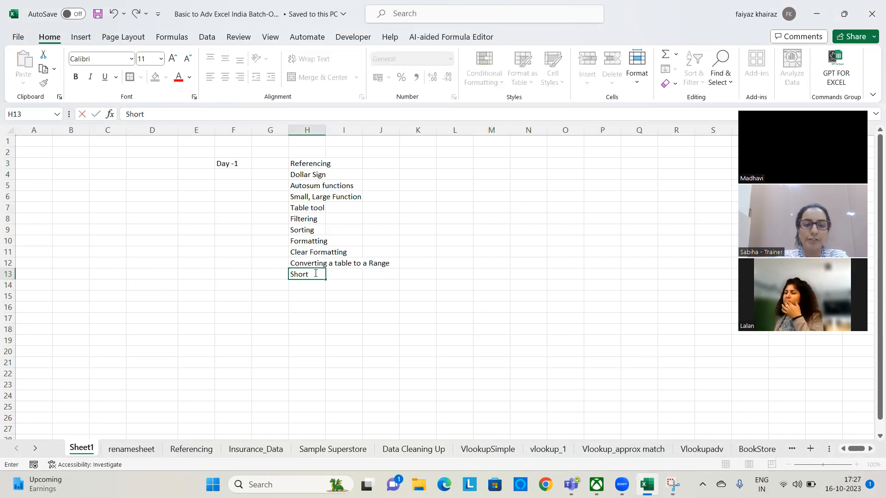
key("Tab")
key("Tab")
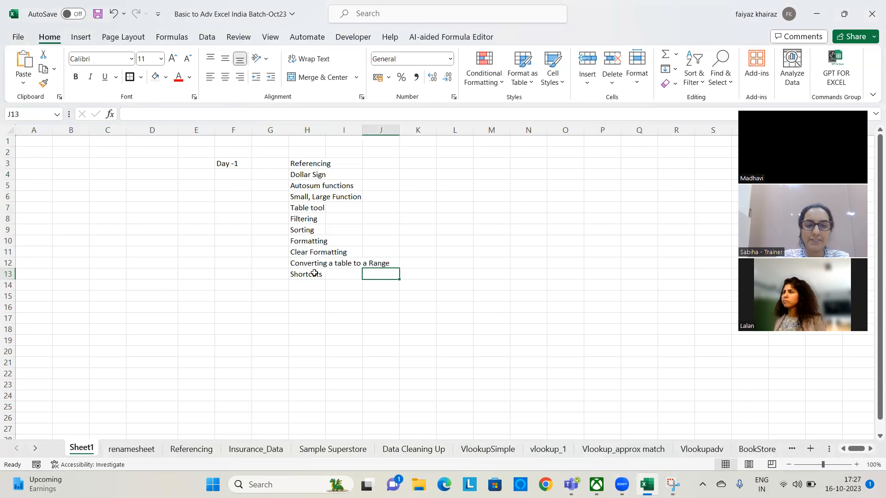
type("Ctrl A")
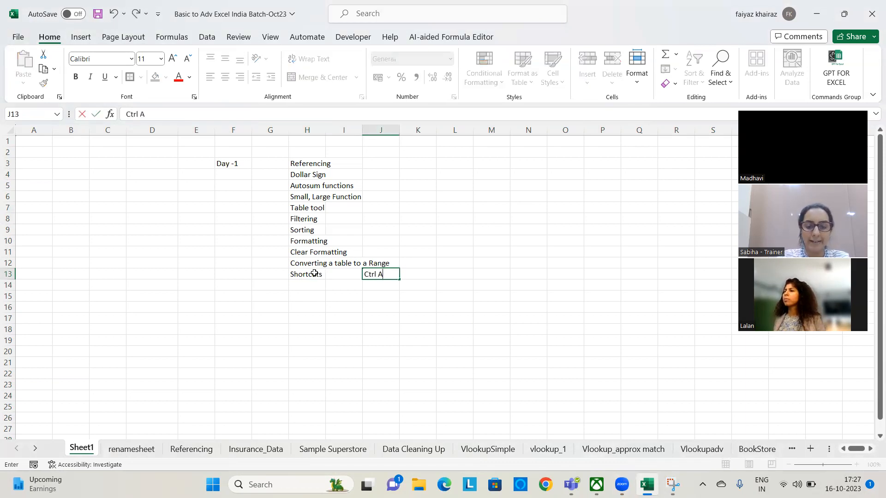
type(", Ctrl")
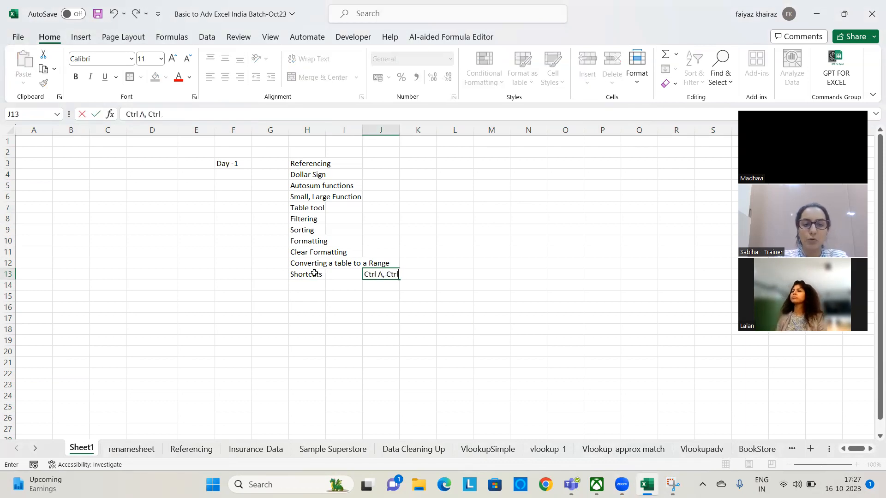
type(" Z, Ctrl Y, F4")
key("Return")
key("Down")
key("Down")
key("Down")
key("Down")
key("Down")
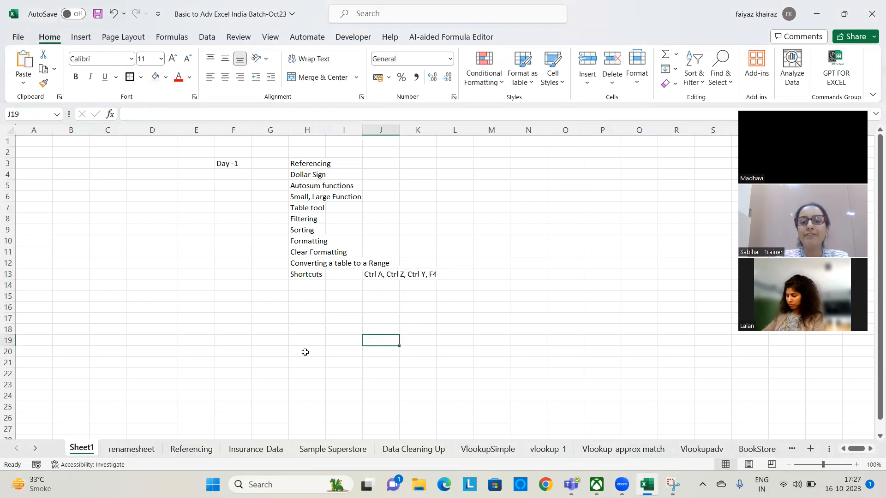
Format the empty cell D12 with a blue fill and a red font colour
left_click(152, 261)
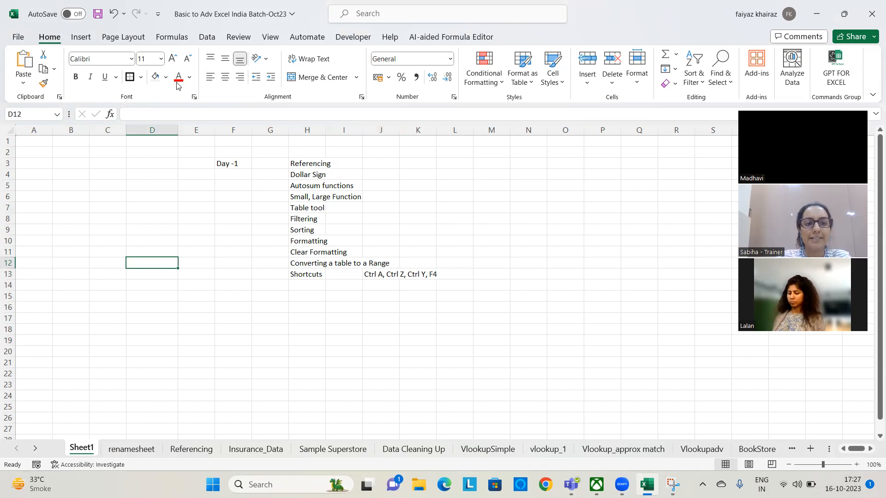
left_click(153, 79)
left_click(166, 77)
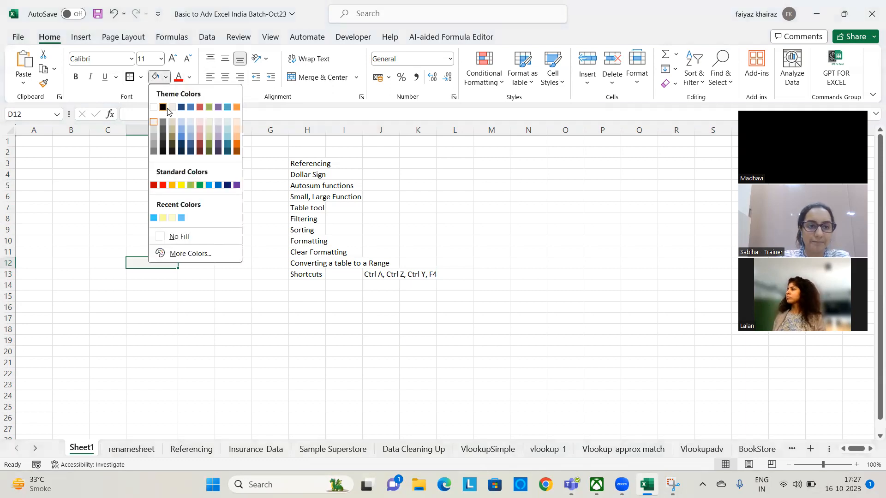
left_click(190, 107)
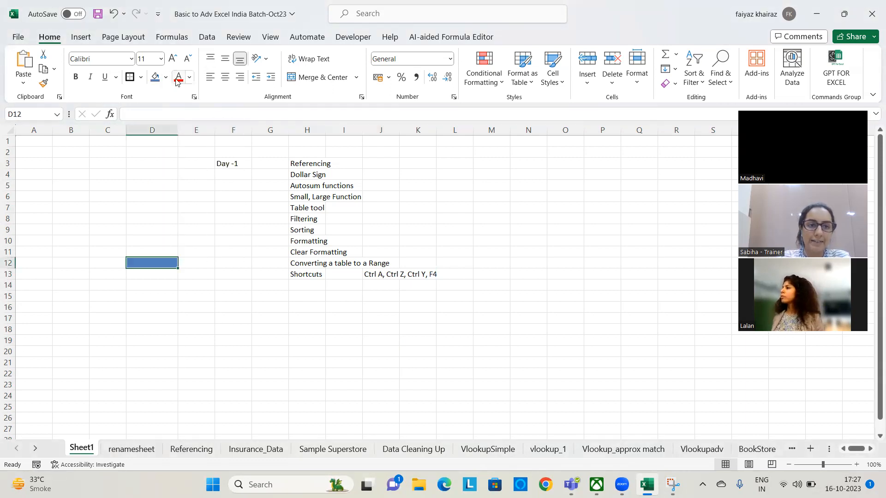
left_click(201, 364)
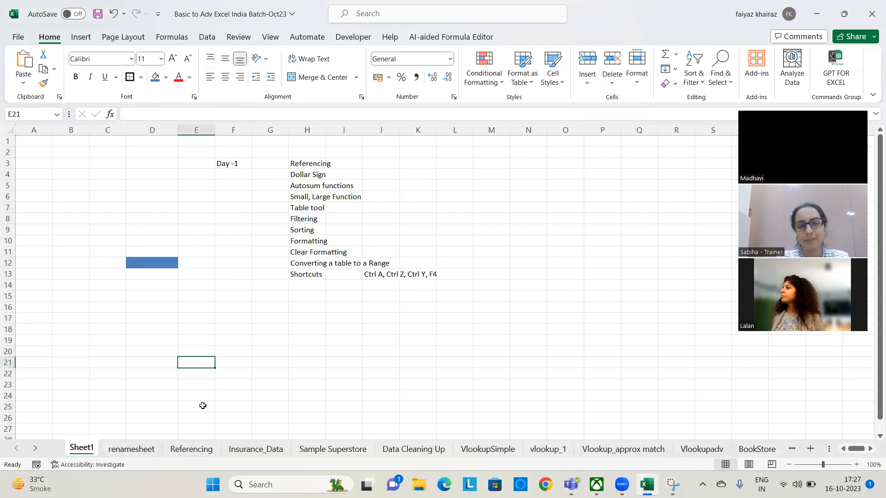
Enter the trainer's first name in the blue-filled cell D12
left_click(153, 262)
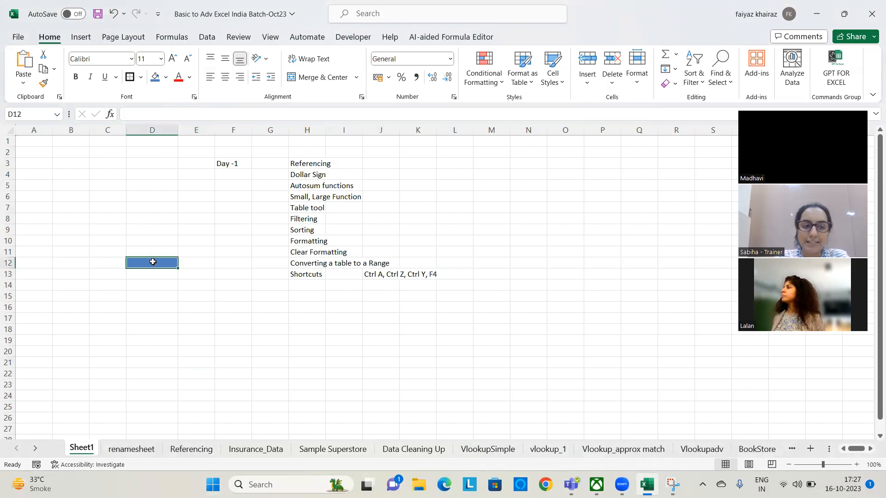
type("Sabiha")
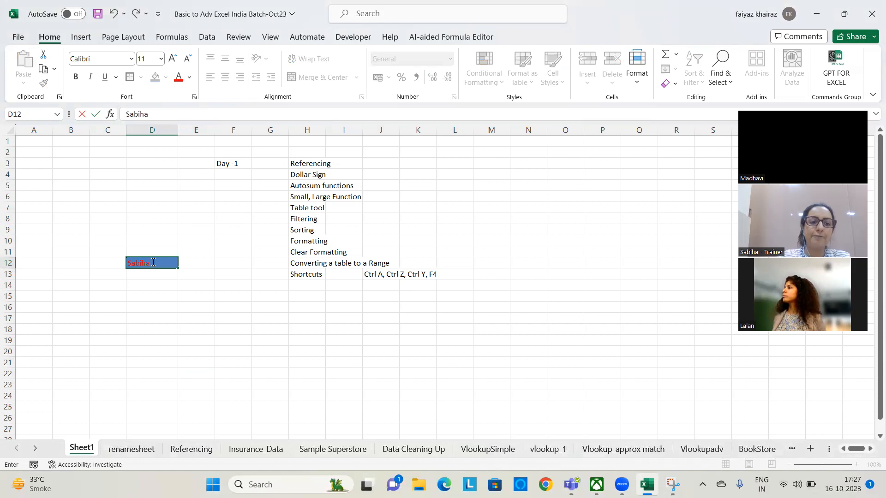
left_click(151, 353)
left_click(155, 287)
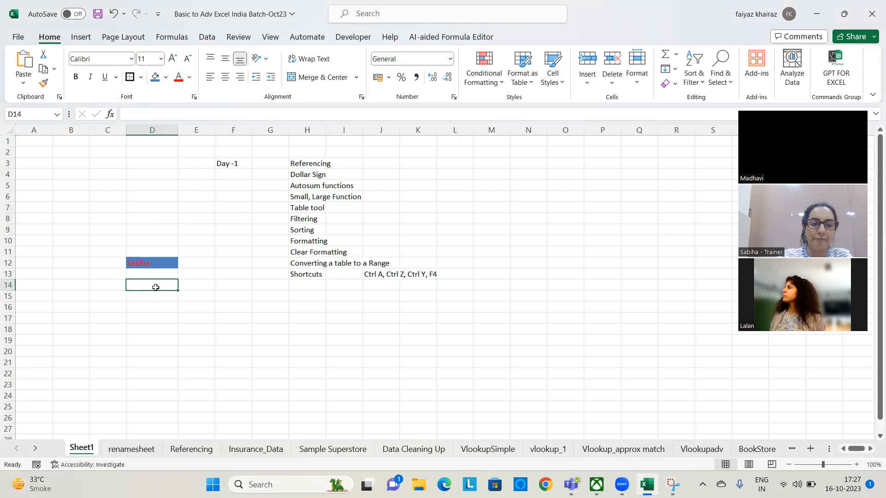
key("ctrl+g")
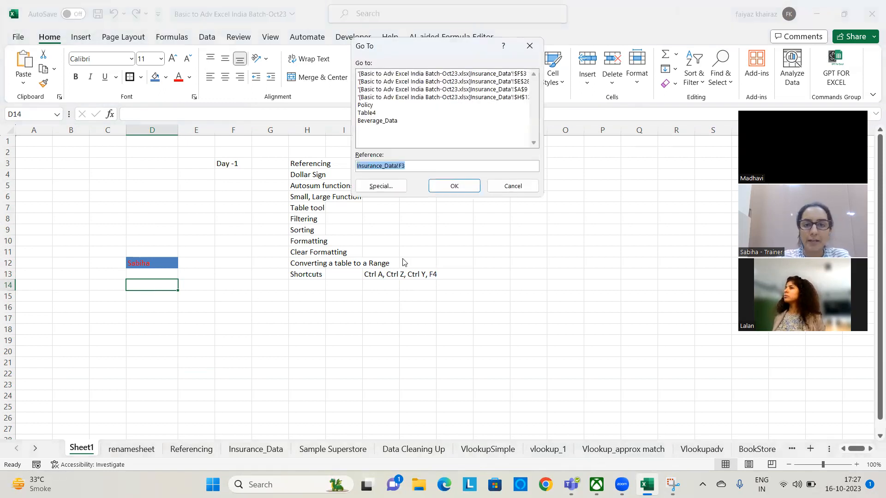
left_click(513, 185)
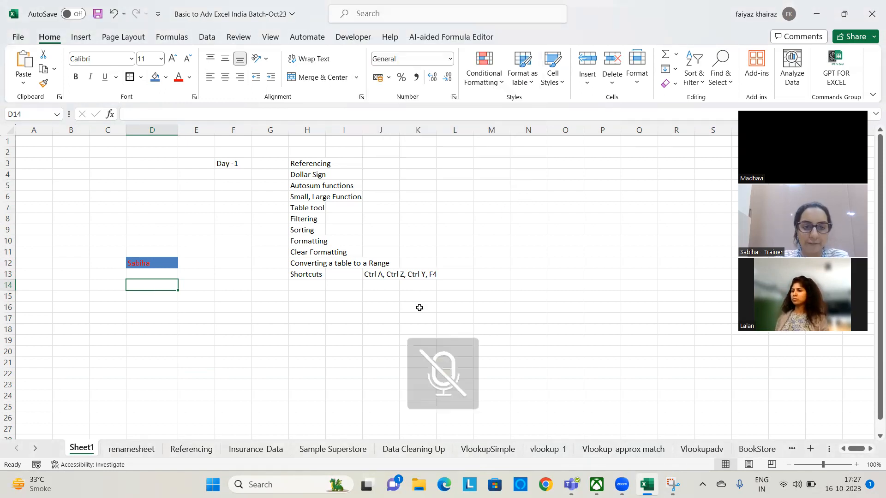
left_click(266, 327)
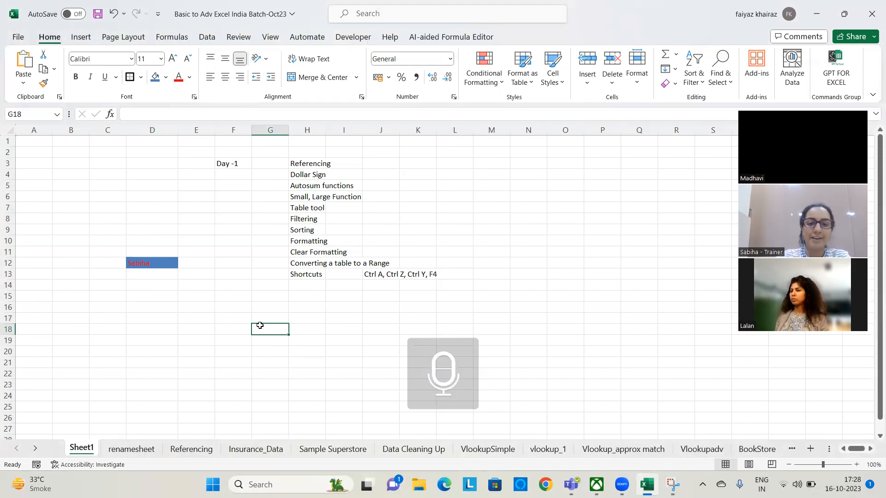
left_click(188, 296)
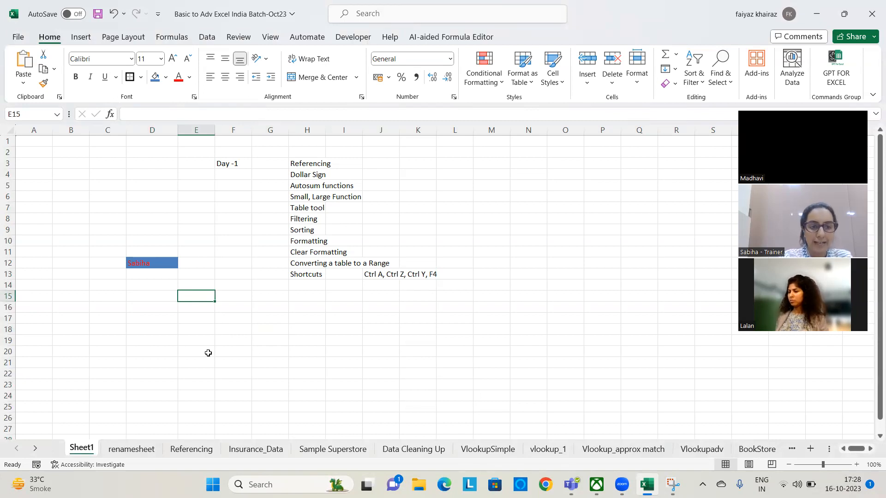
left_click(211, 342)
left_click(156, 308)
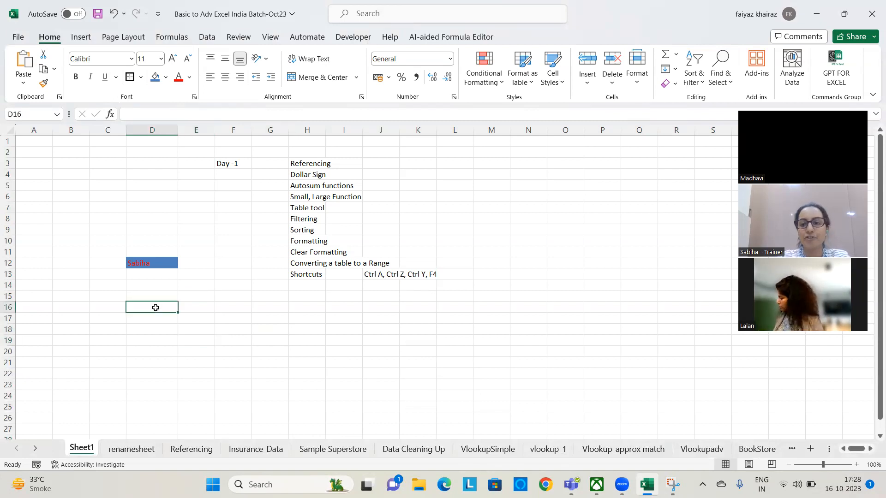
left_click(192, 276)
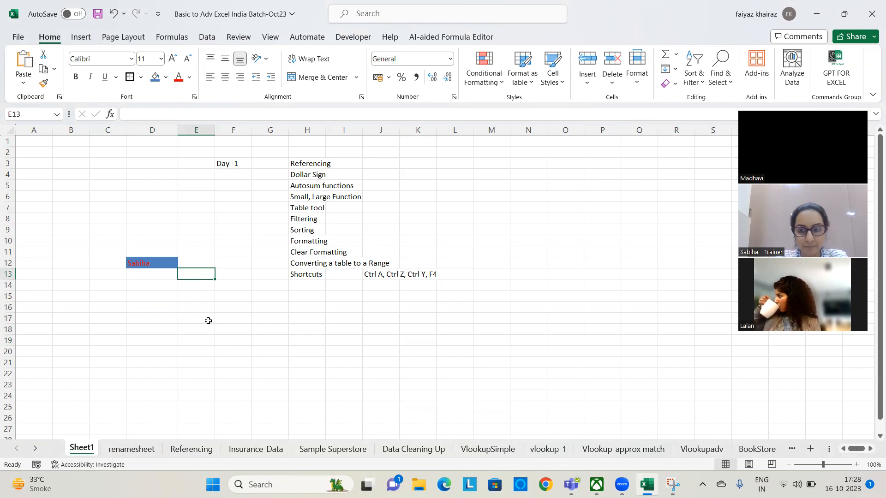
left_click(145, 283)
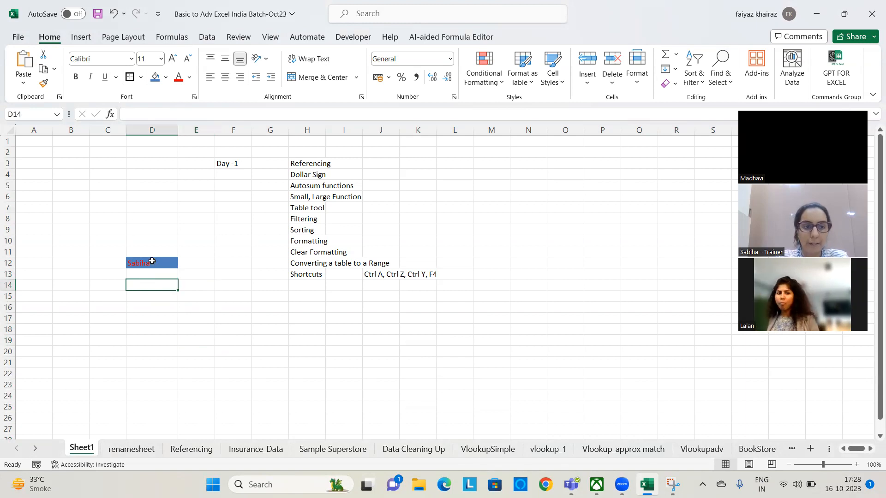
left_click(156, 263)
Fill D7 with the same blue and repeat that fill on D8
left_click(159, 208)
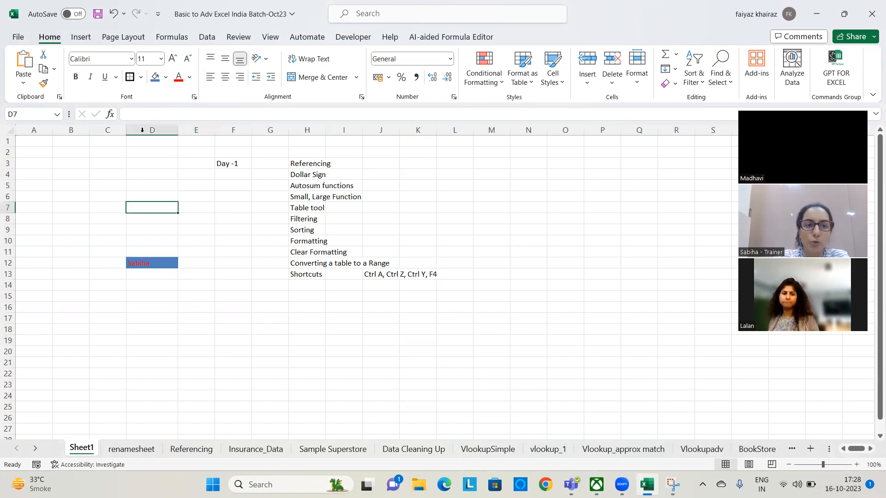
left_click(154, 77)
key("Down")
key("F4")
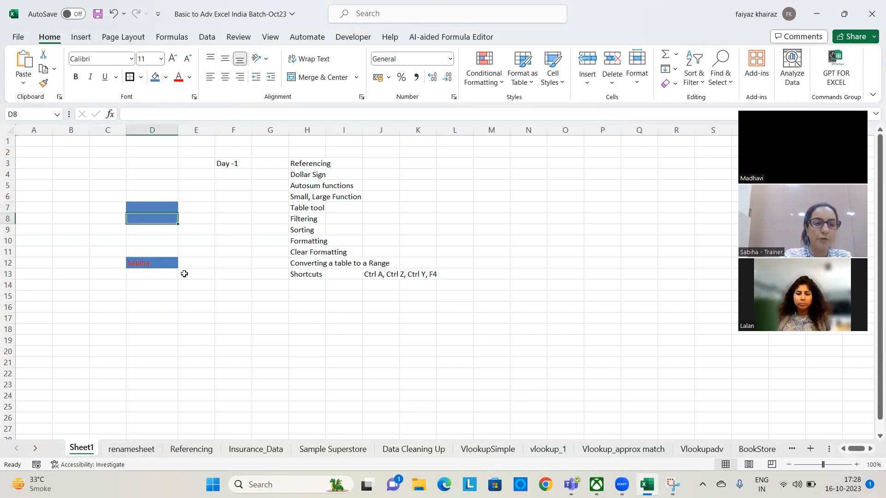
Repeat the last blue fill on the separate cells M8 and N14
left_click(478, 215)
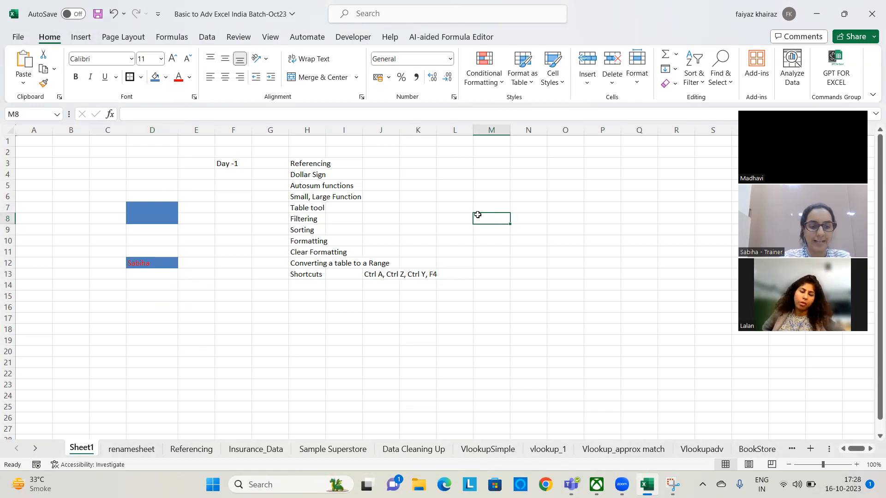
key("F4")
left_click(517, 282)
key("F4")
left_click(536, 237)
Put a thick black border around the blue-filled cell M8, and select Q7
left_click(505, 219)
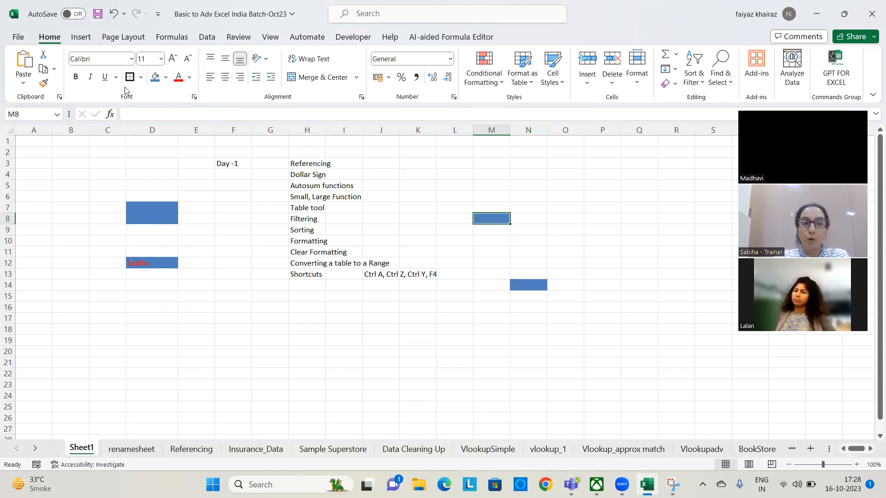
left_click(623, 206)
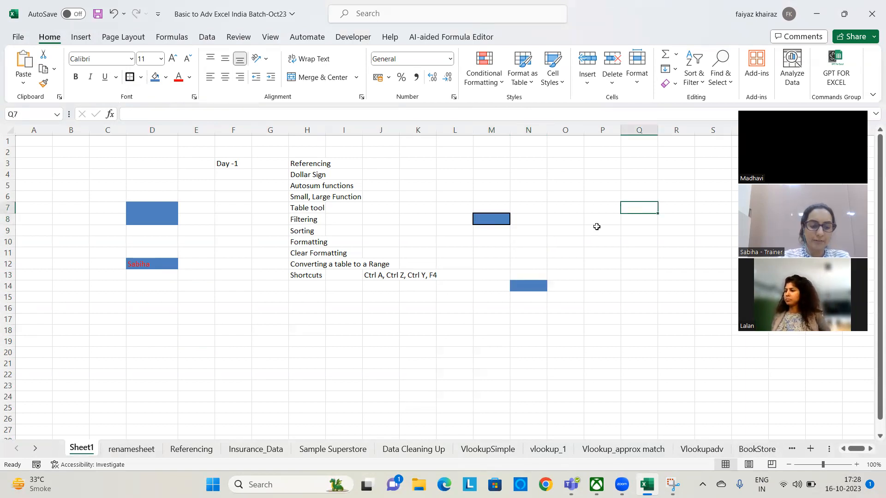
Repeat the last thick black border on cell Q7
key("F4")
left_click(617, 285)
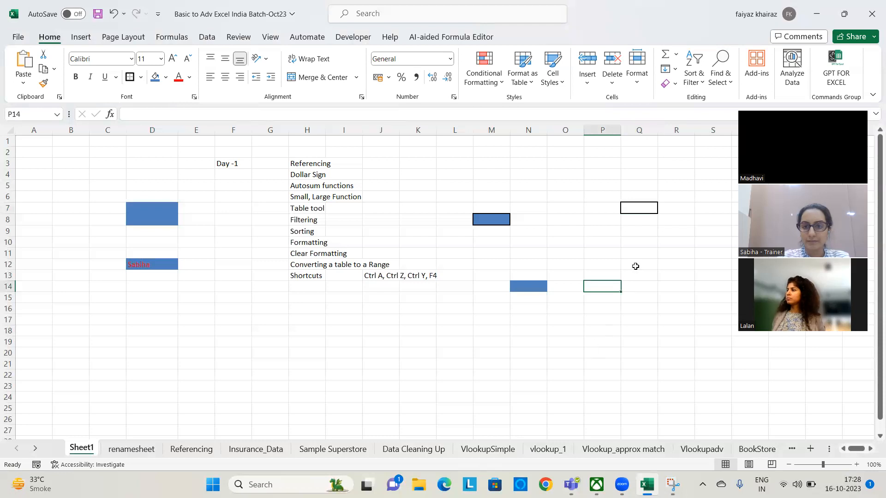
left_click(651, 207)
left_click(626, 366)
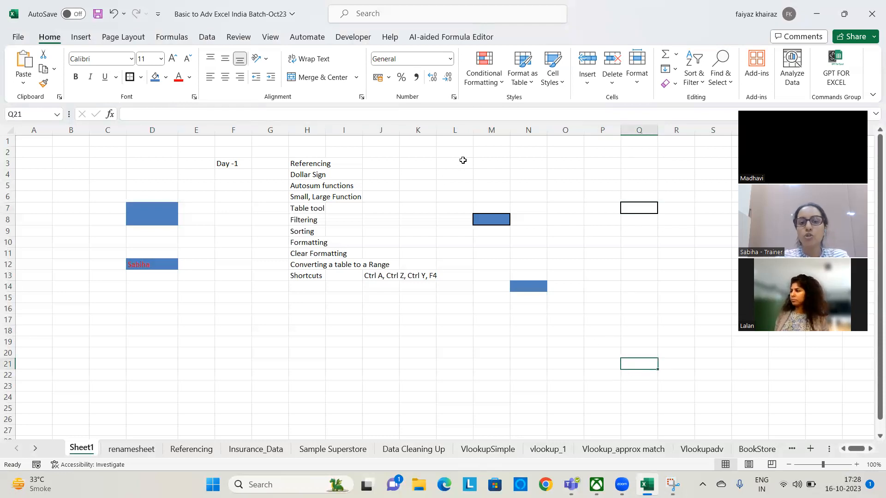
Enter the note "F4 Repeat the last command" in H14, below the Shortcuts entry
left_click(309, 288)
type("F")
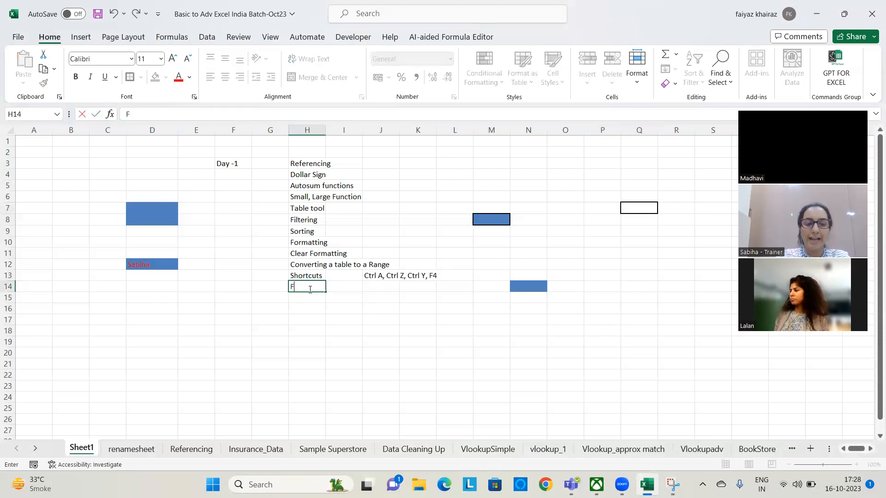
type("4")
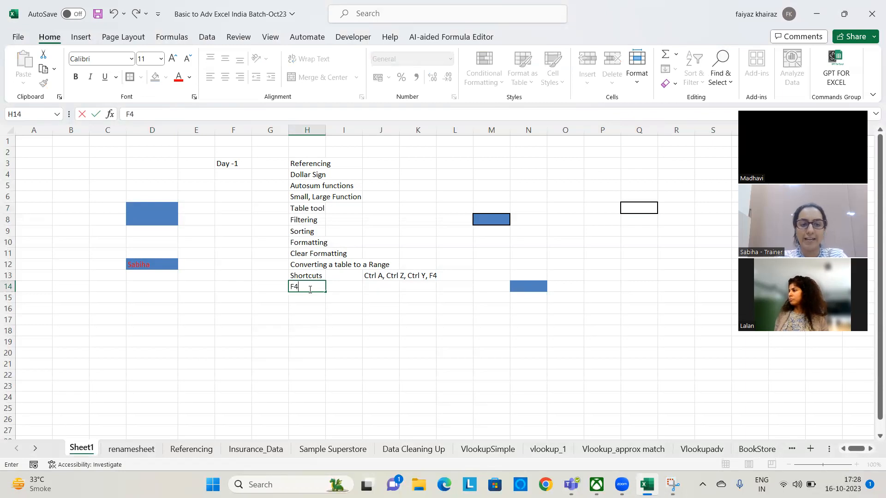
type(" Re")
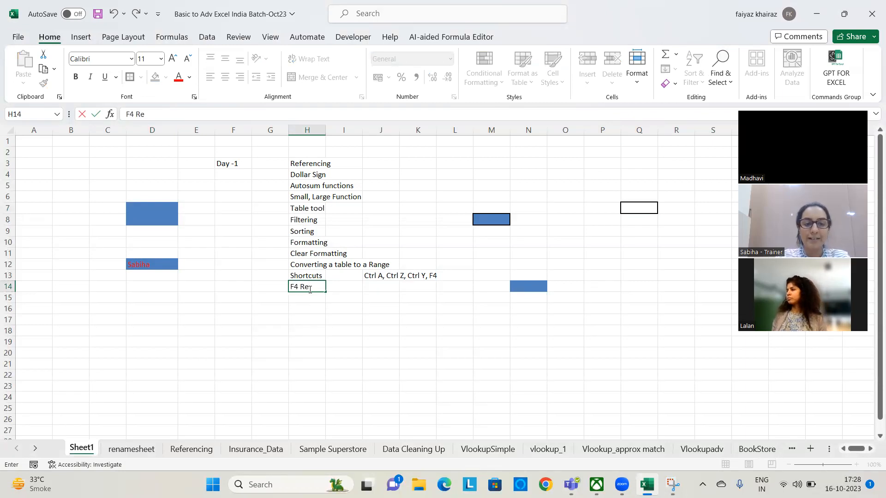
type("peat the last command")
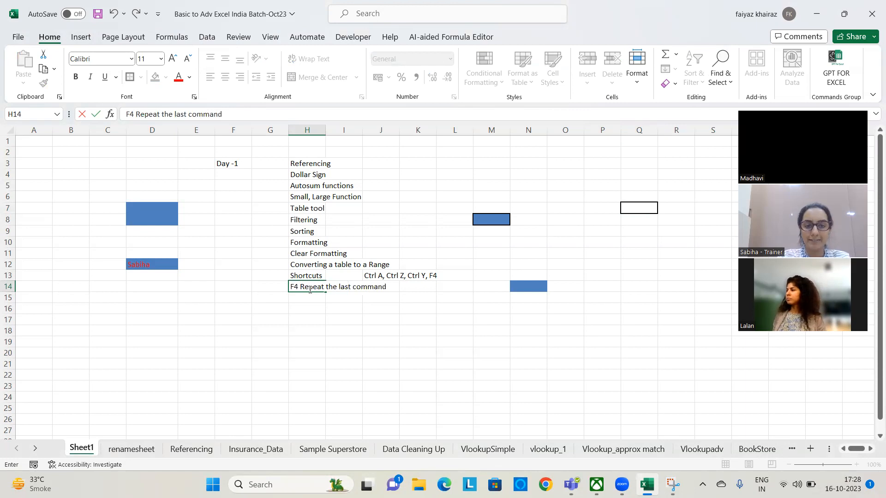
key("Return")
left_click(572, 321)
Clear the demonstration fills and borders from the range M4:Q17
left_click(480, 177)
left_click_drag(487, 212, 657, 316)
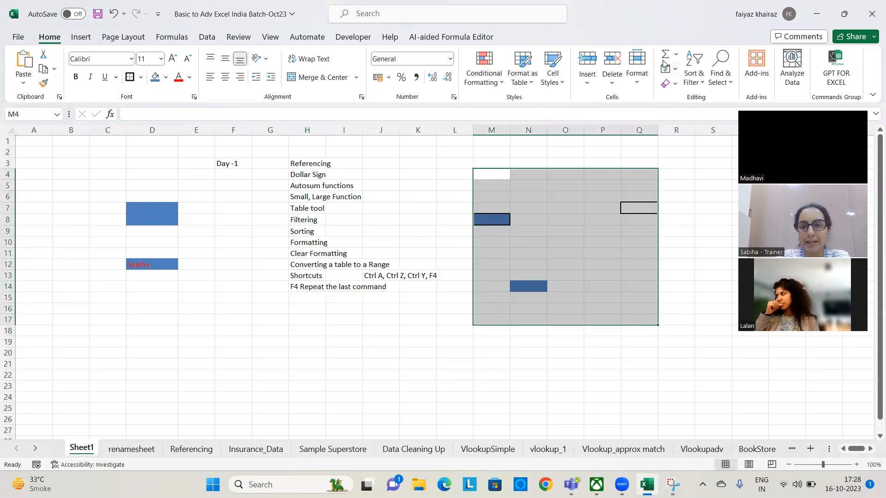
left_click(675, 87)
left_click(682, 110)
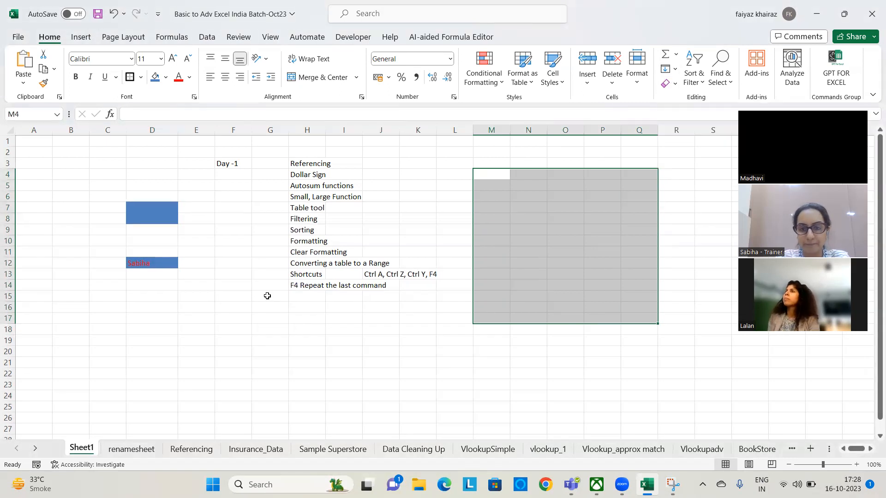
Clear both the contents and the formatting of the range B4:E18
left_click_drag(59, 174, 203, 329)
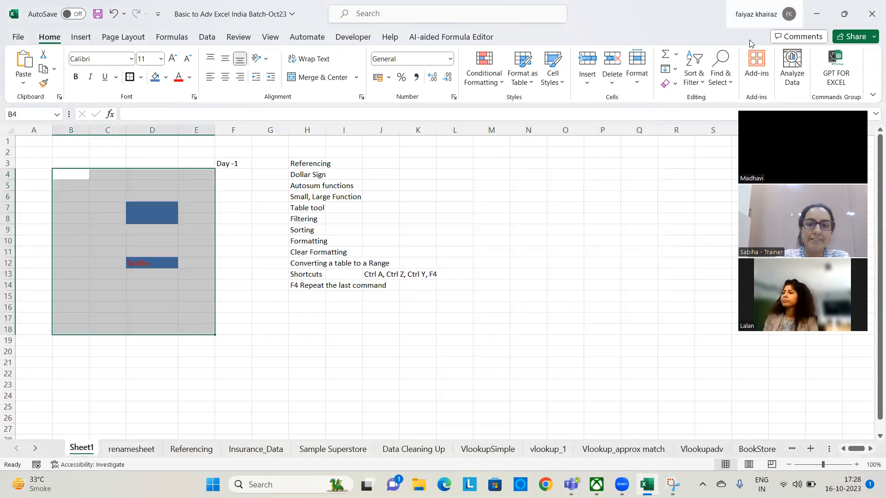
left_click(674, 83)
left_click(681, 100)
left_click(591, 218)
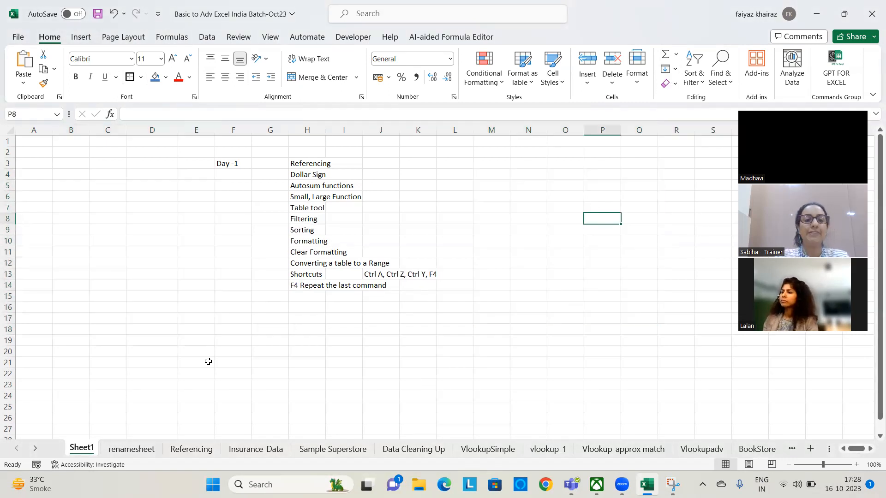
left_click(231, 303)
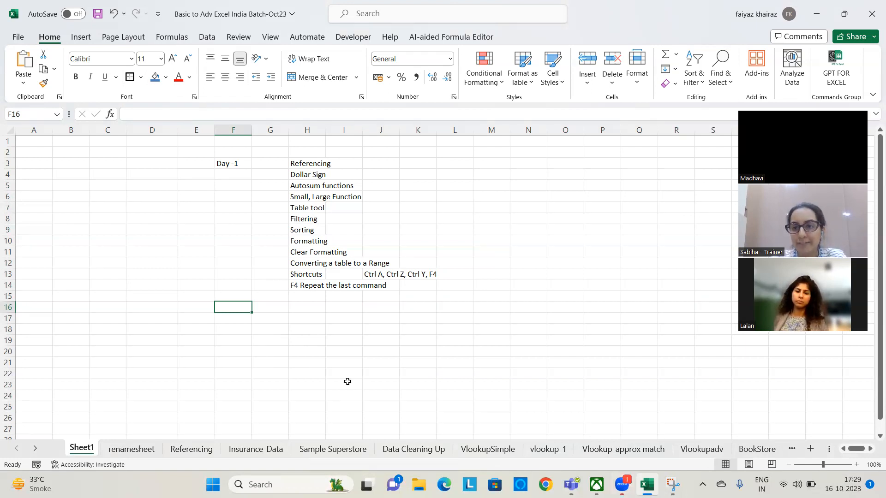
left_click(683, 240)
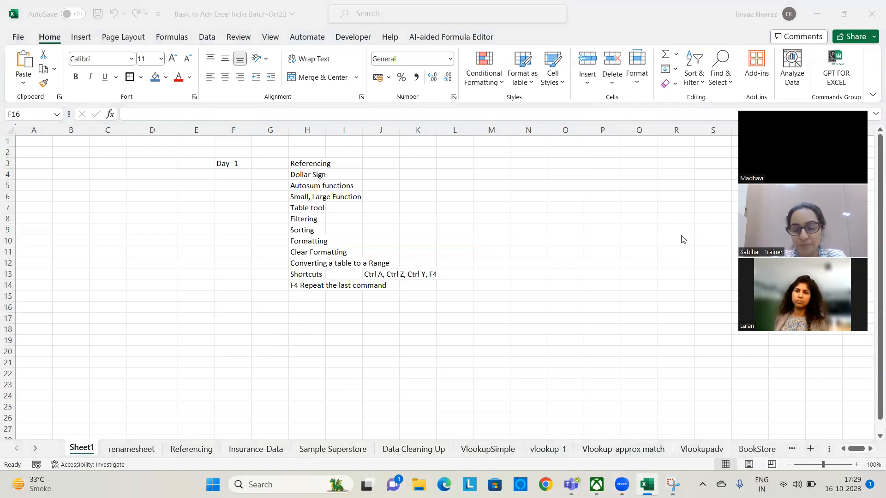